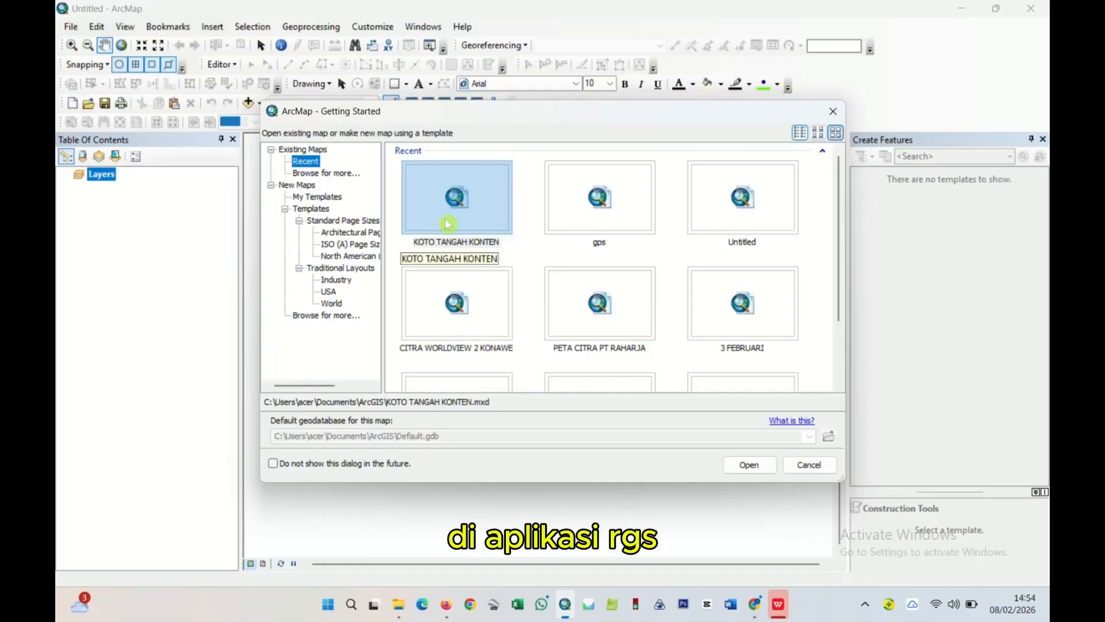
# - Open the recent map document KOTO TANGAH KONTEN
pyautogui.click(448, 223)
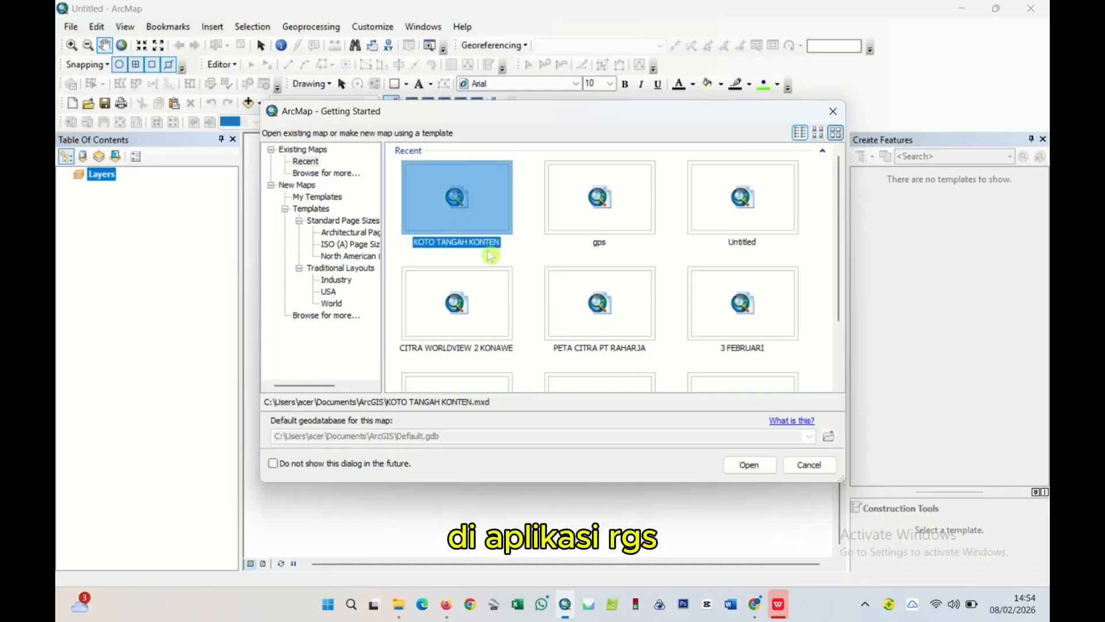
pyautogui.click(750, 466)
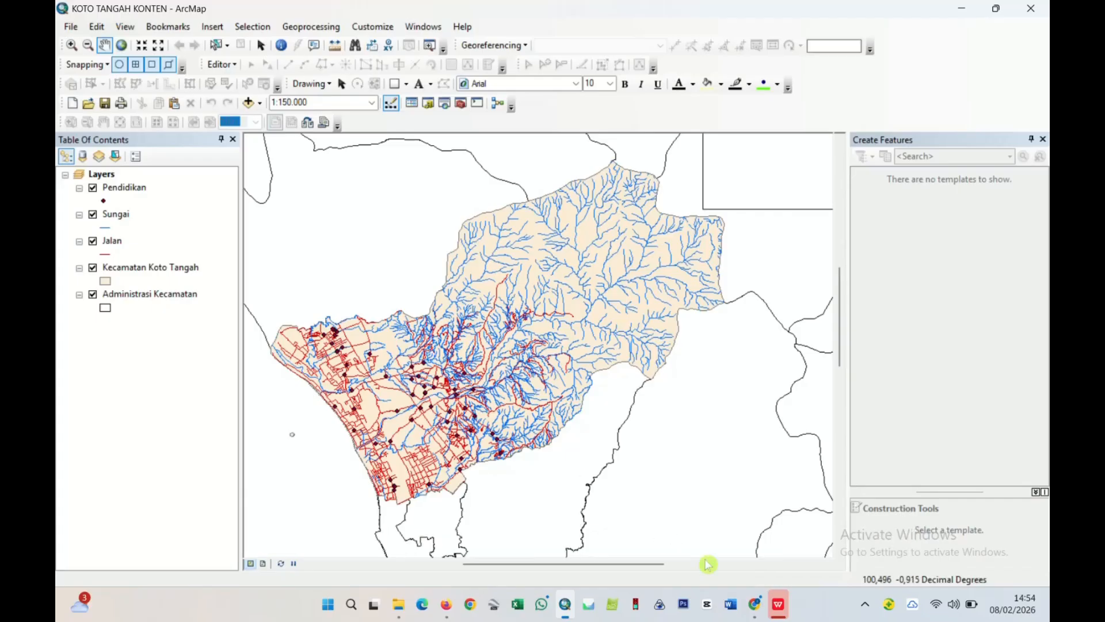
# - Look at the PerKaBIG 2016 No. 3 village map specification PDF in Chrome and return to ArcMap
pyautogui.click(753, 608)
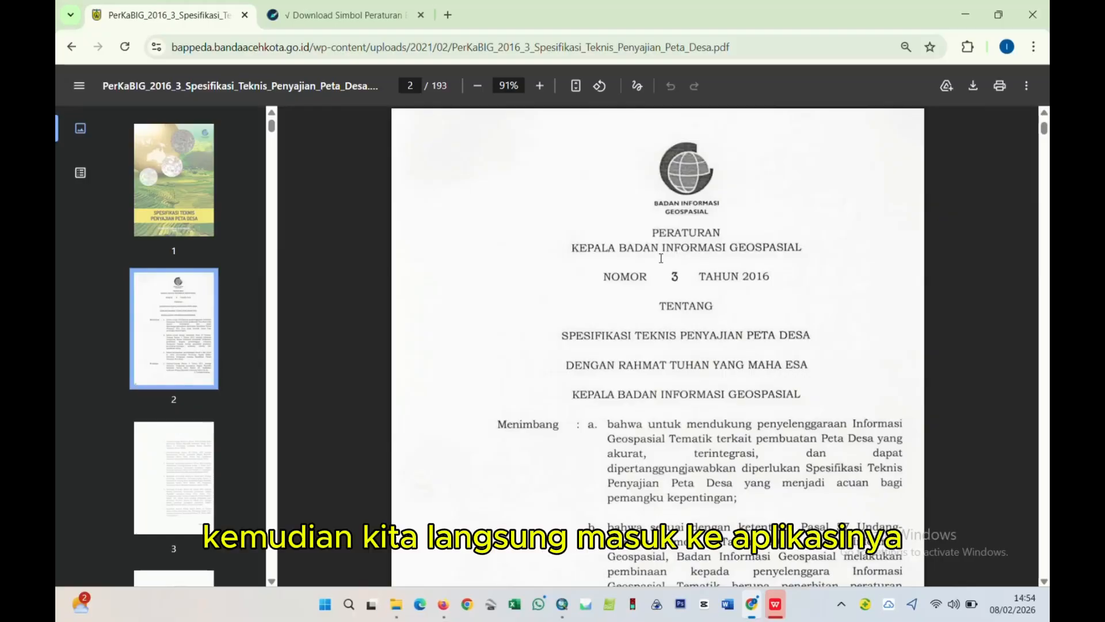
pyautogui.click(561, 604)
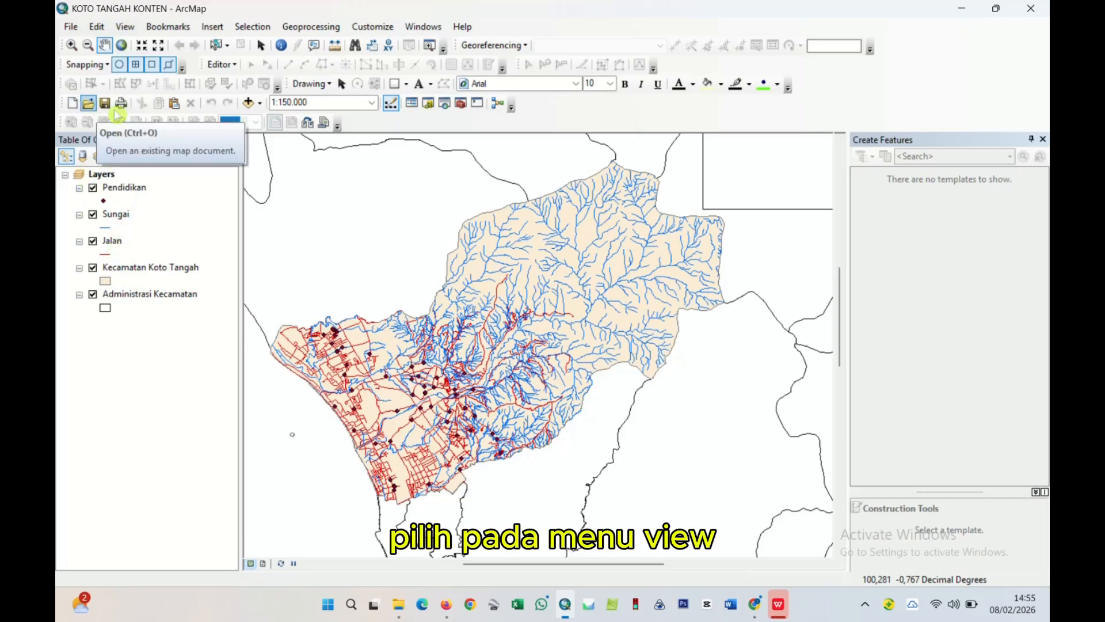
# - Switch the map document from data view to layout view
pyautogui.click(125, 27)
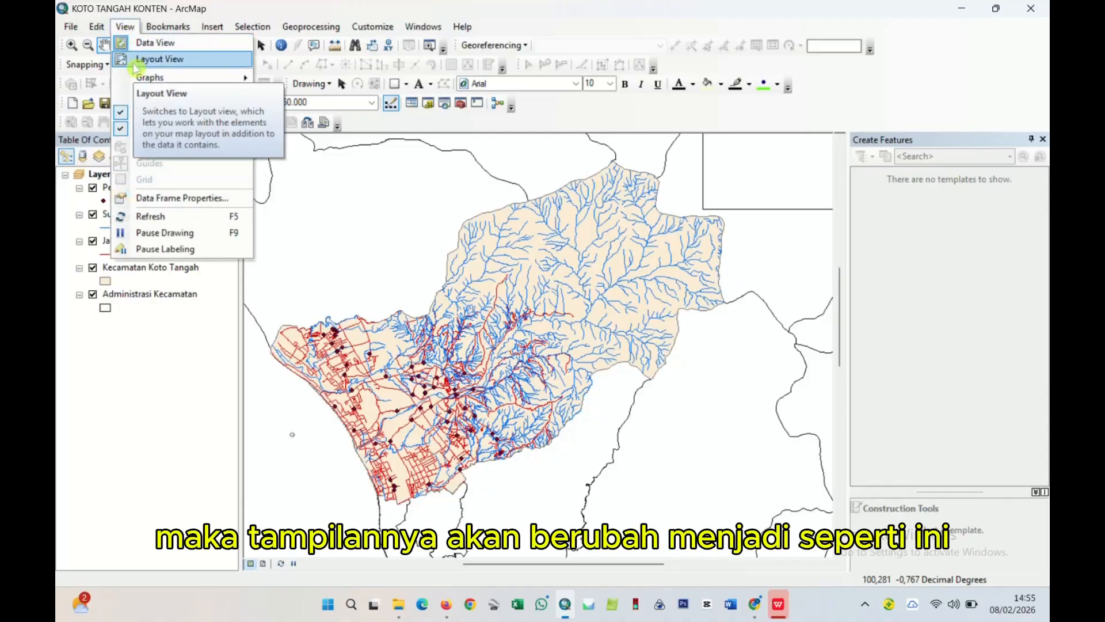
pyautogui.click(138, 55)
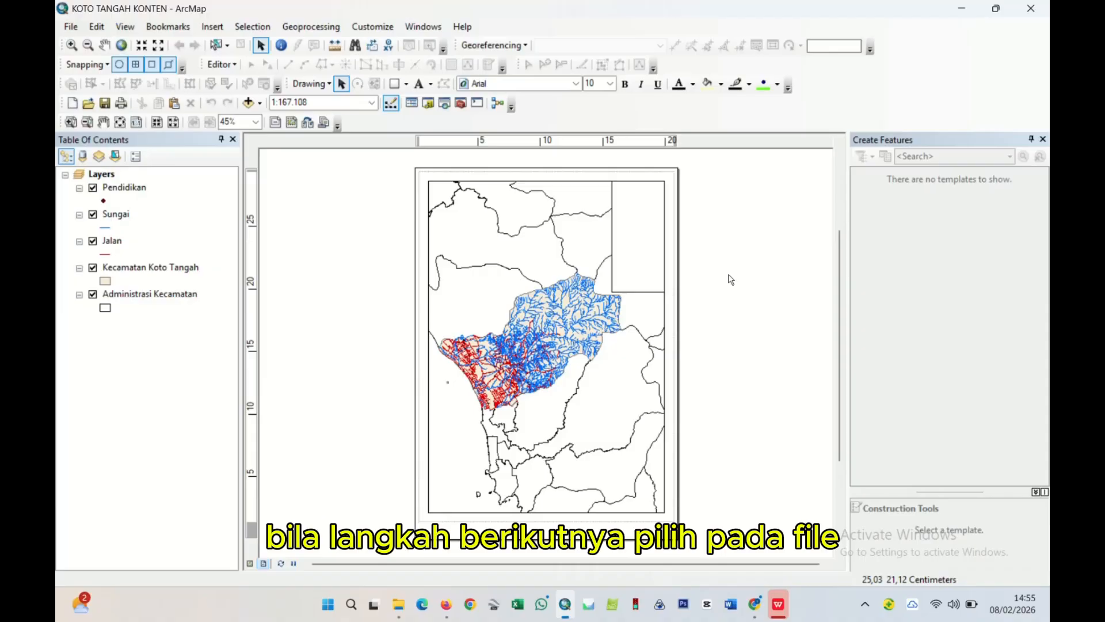
# - In the page and print setup, turn off the printer paper settings for the map page and choose A4 as its standard size
pyautogui.click(71, 28)
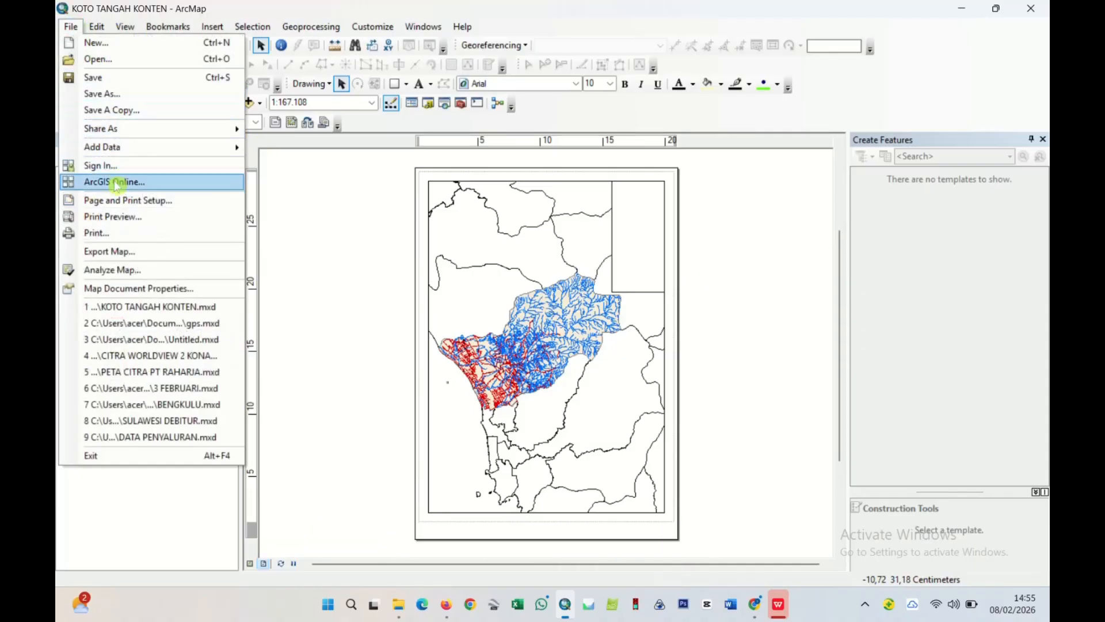
pyautogui.click(121, 201)
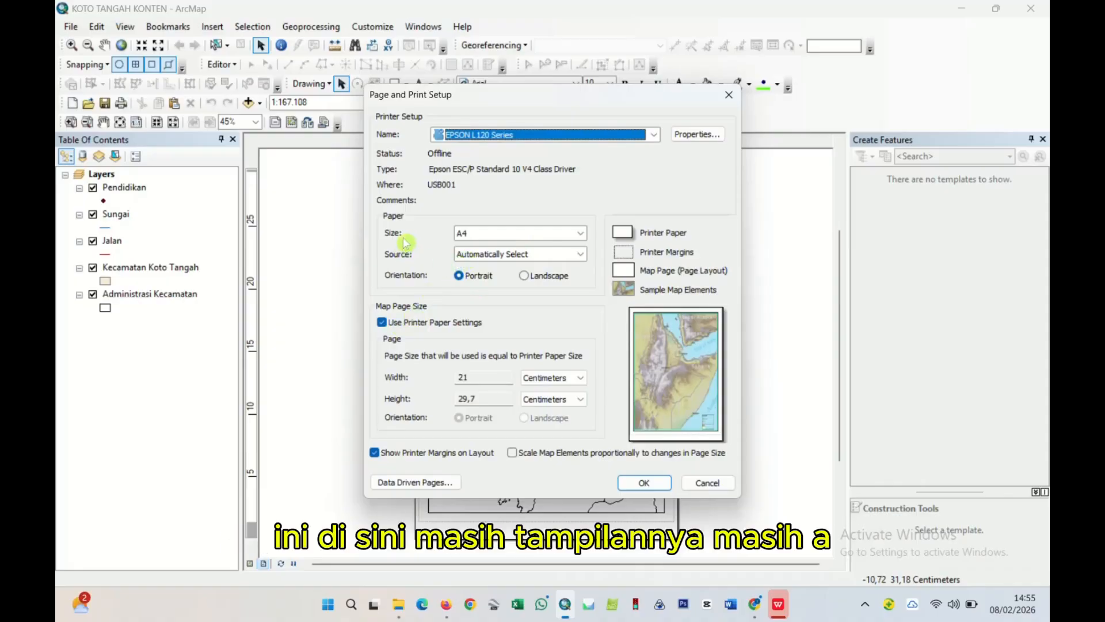
pyautogui.click(486, 234)
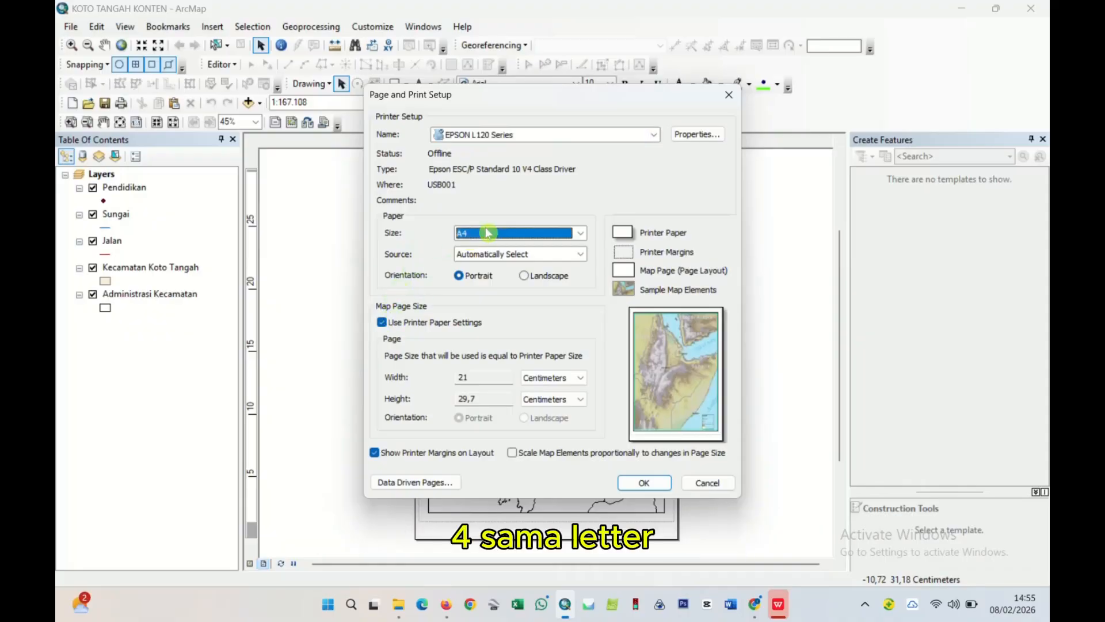
pyautogui.click(479, 236)
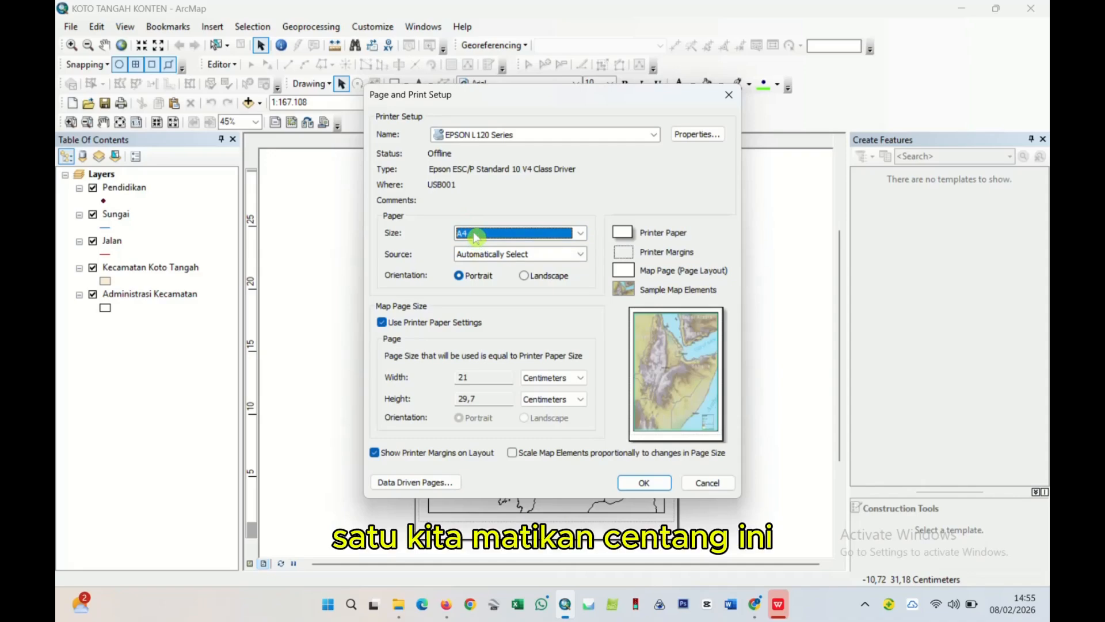
pyautogui.click(382, 323)
pyautogui.click(466, 357)
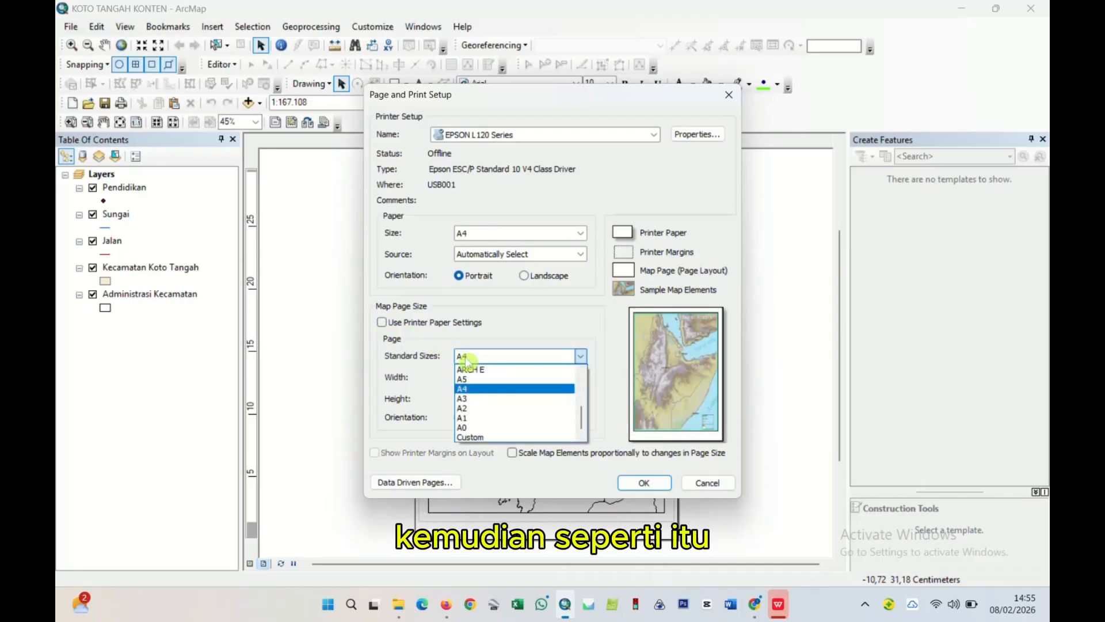
pyautogui.click(467, 389)
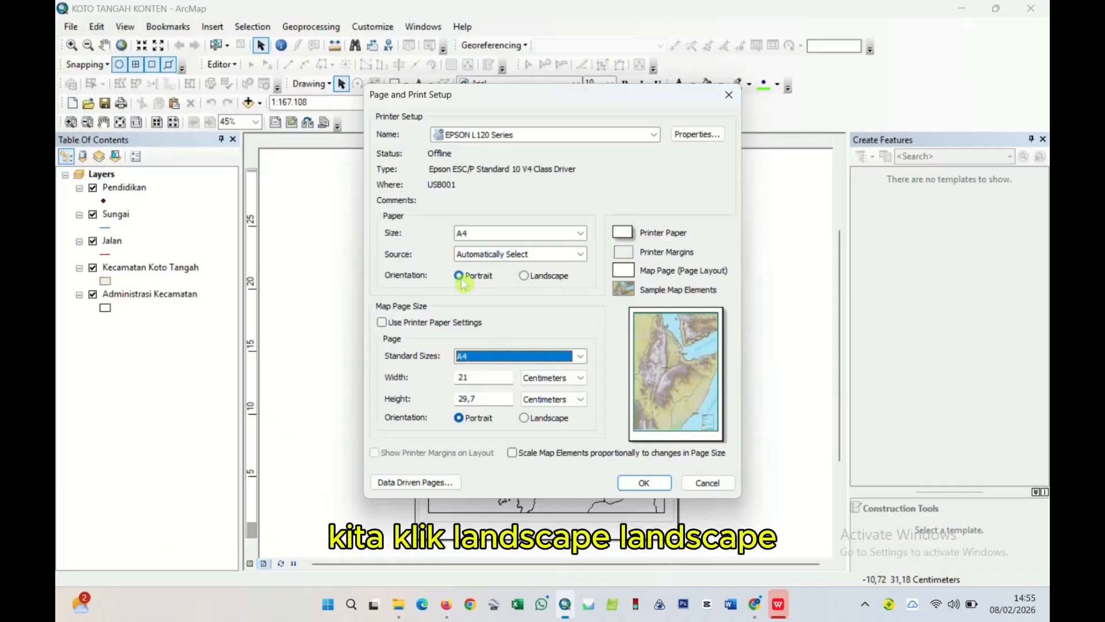
# - Set paper and map page to landscape, re-enable the printer paper settings and apply with map elements scaled proportionally to the page size
pyautogui.click(527, 277)
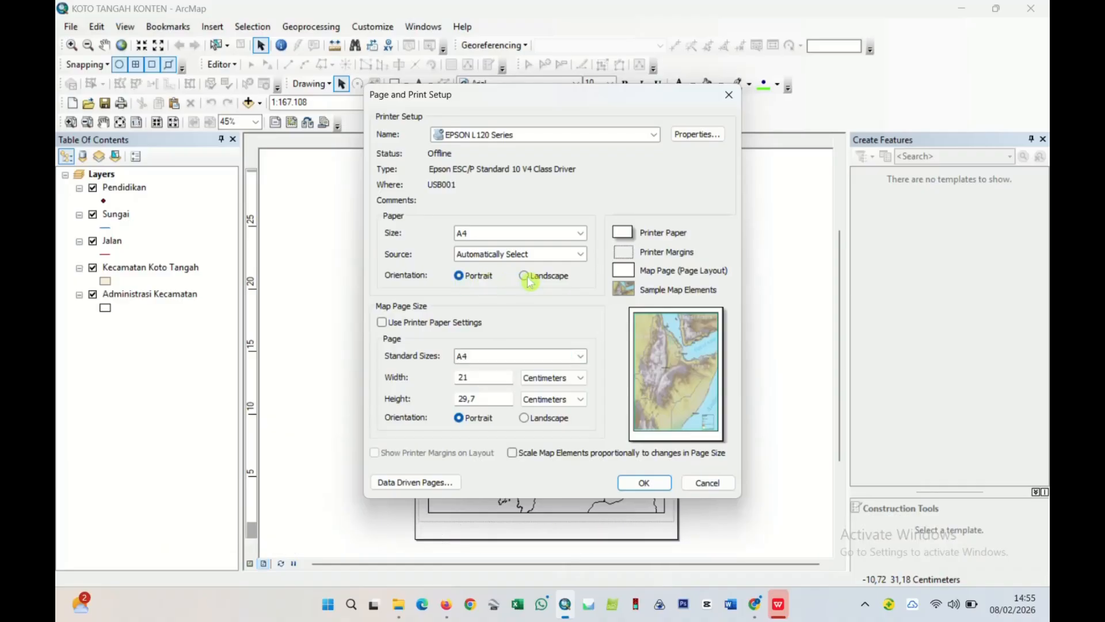
pyautogui.click(524, 419)
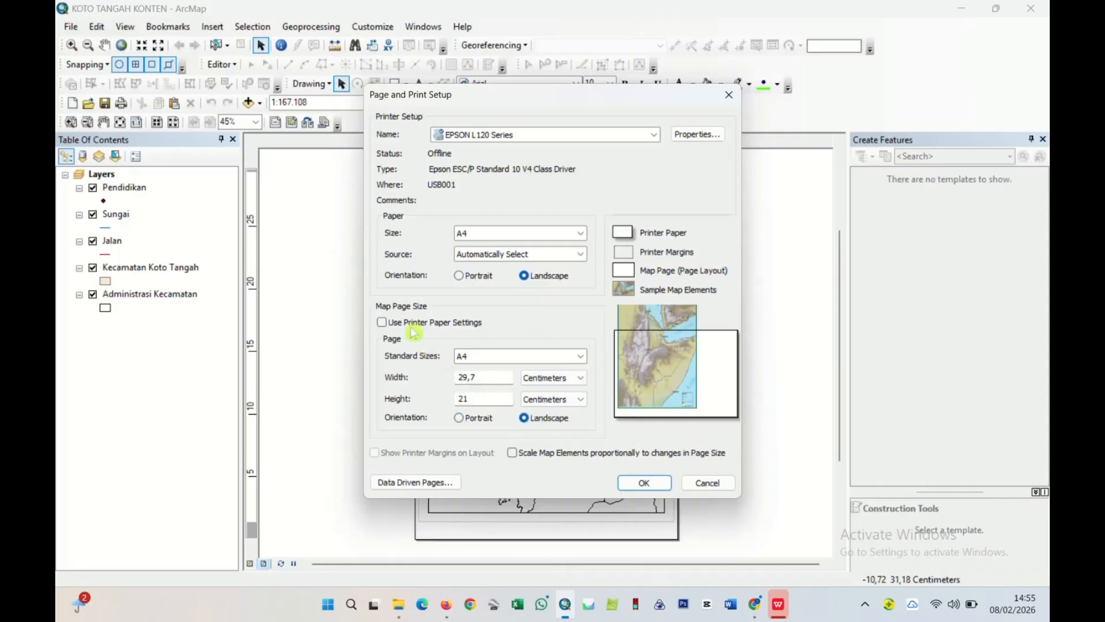
pyautogui.click(382, 323)
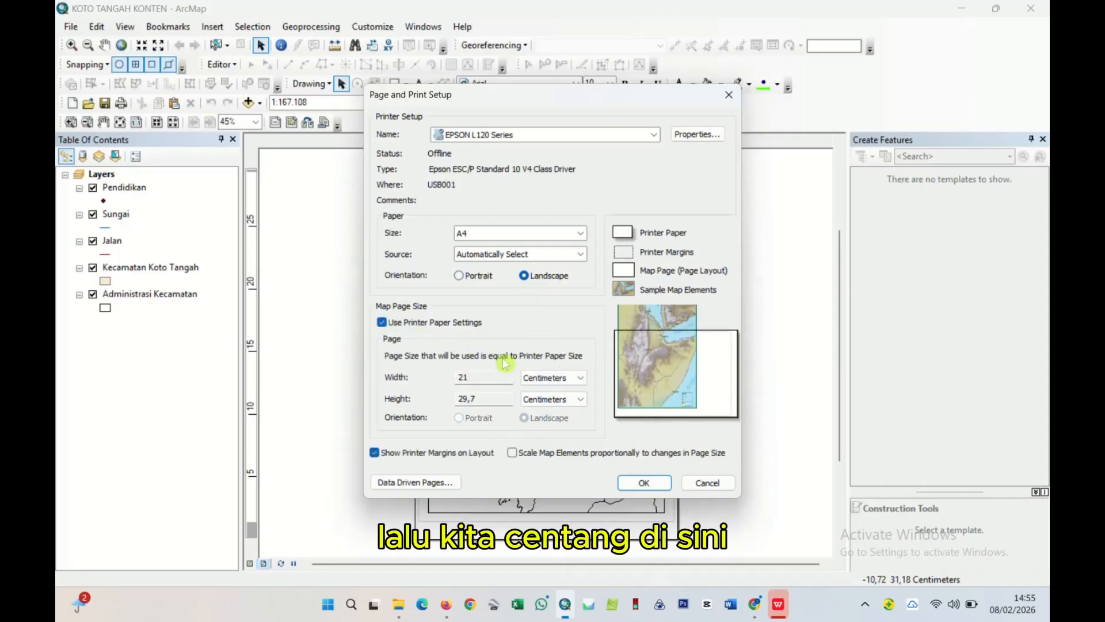
pyautogui.click(512, 453)
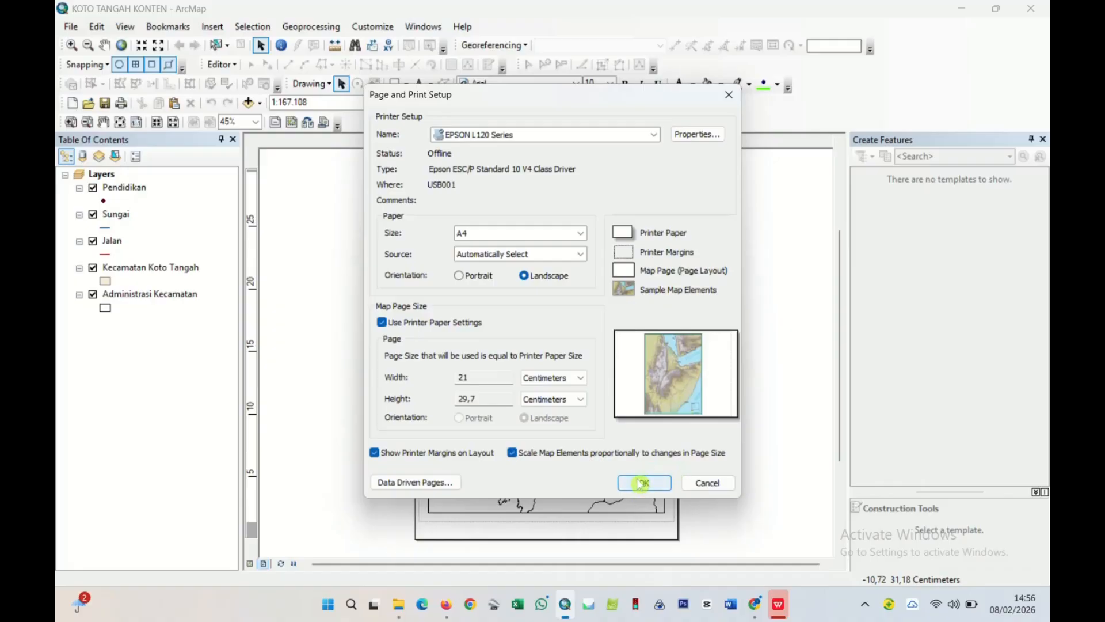
pyautogui.click(642, 483)
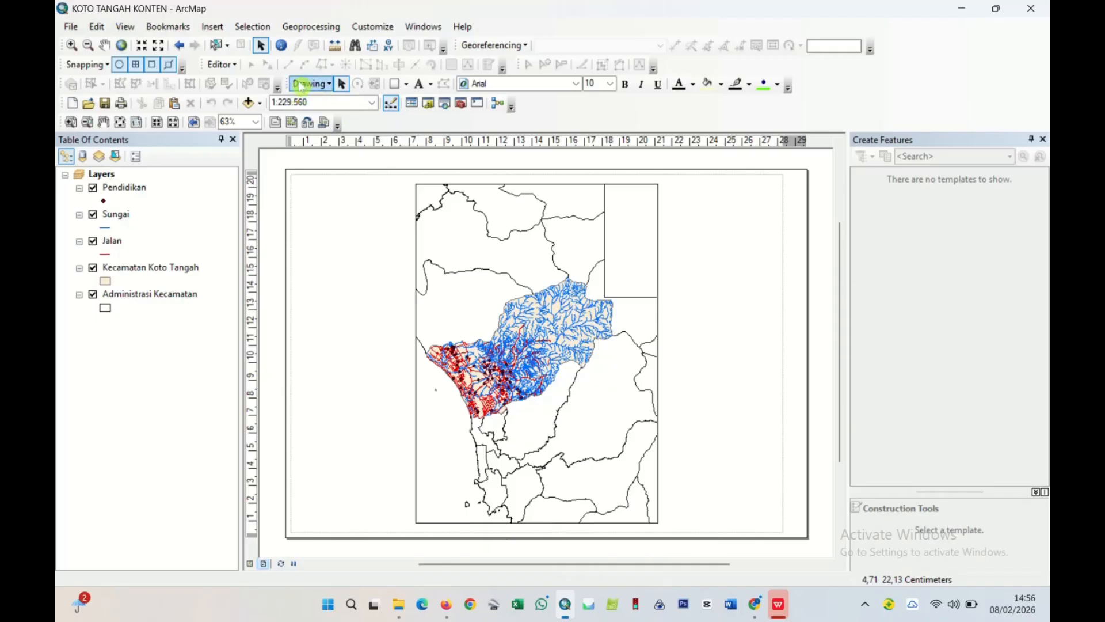
# - Check that the Draw toolbar is enabled and draw a rectangle about 28.9 by 20.4 cm just inside the page edges
pyautogui.click(373, 26)
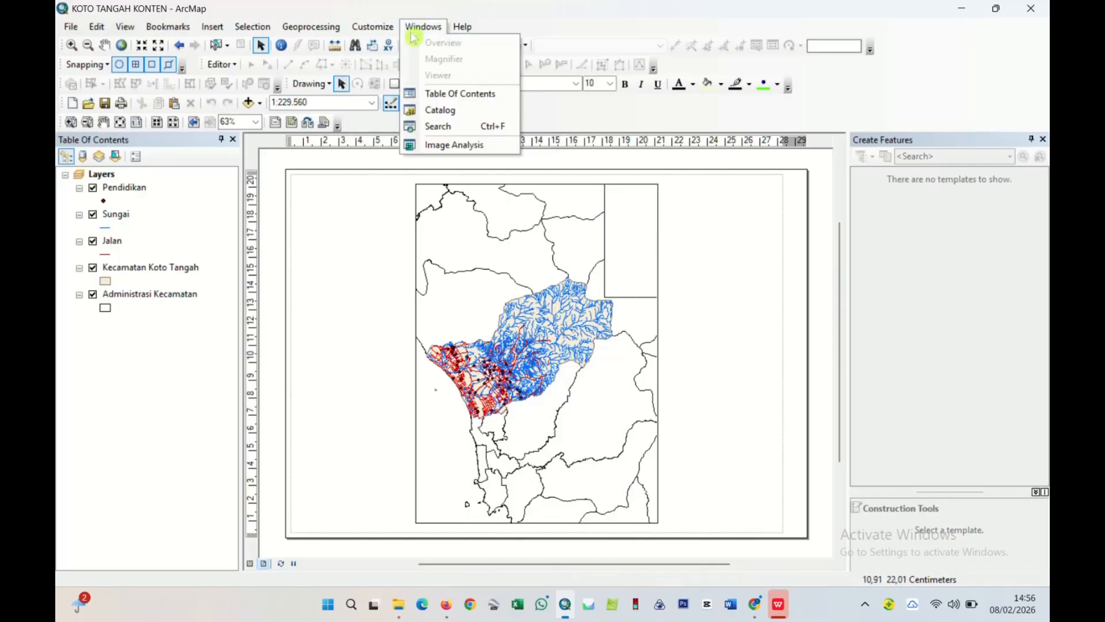
pyautogui.moveTo(386, 41)
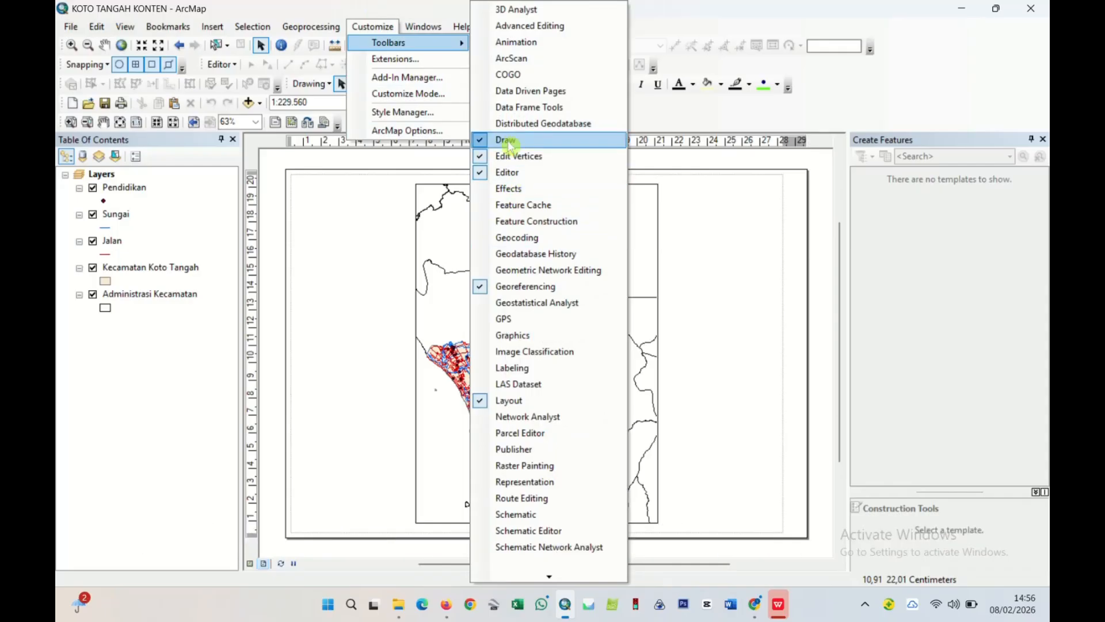
pyautogui.click(666, 26)
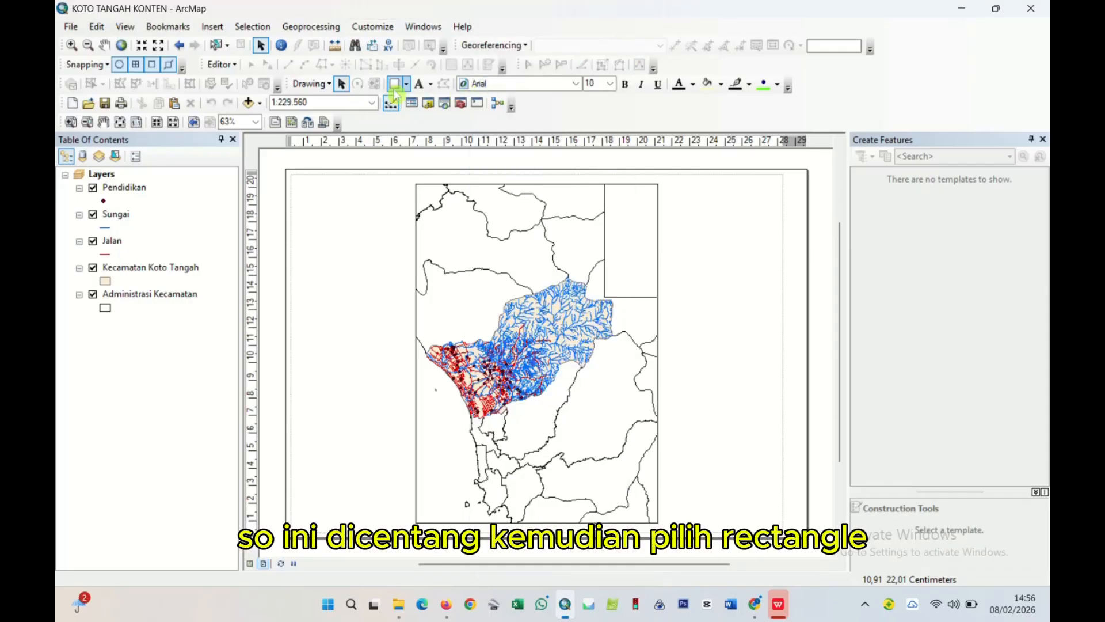
pyautogui.click(394, 85)
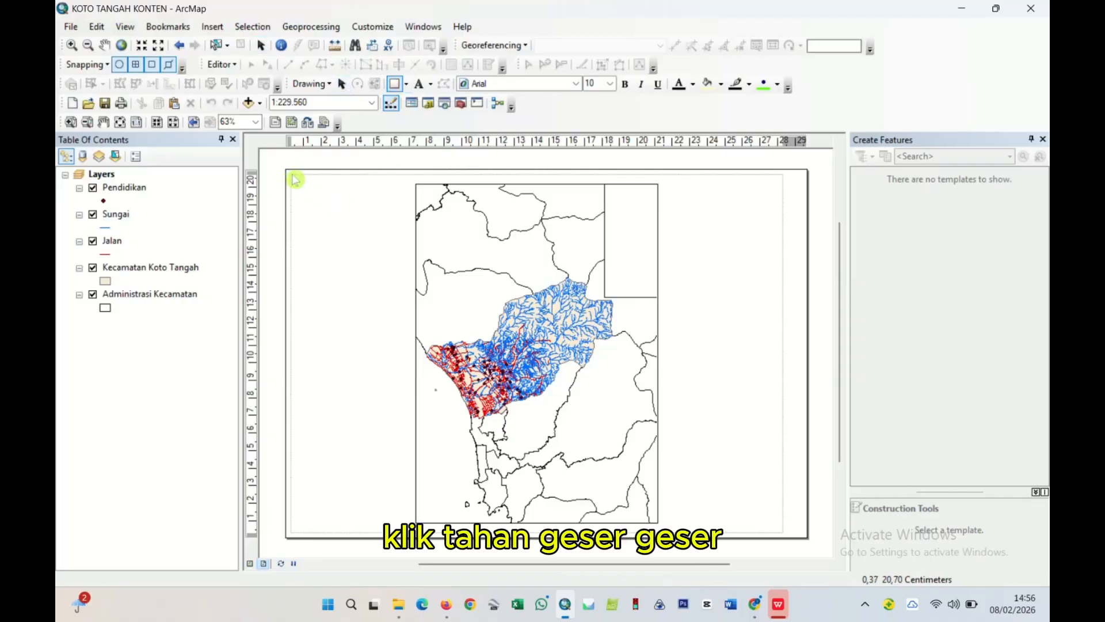
pyautogui.moveTo(294, 179); pyautogui.dragTo(803, 534)
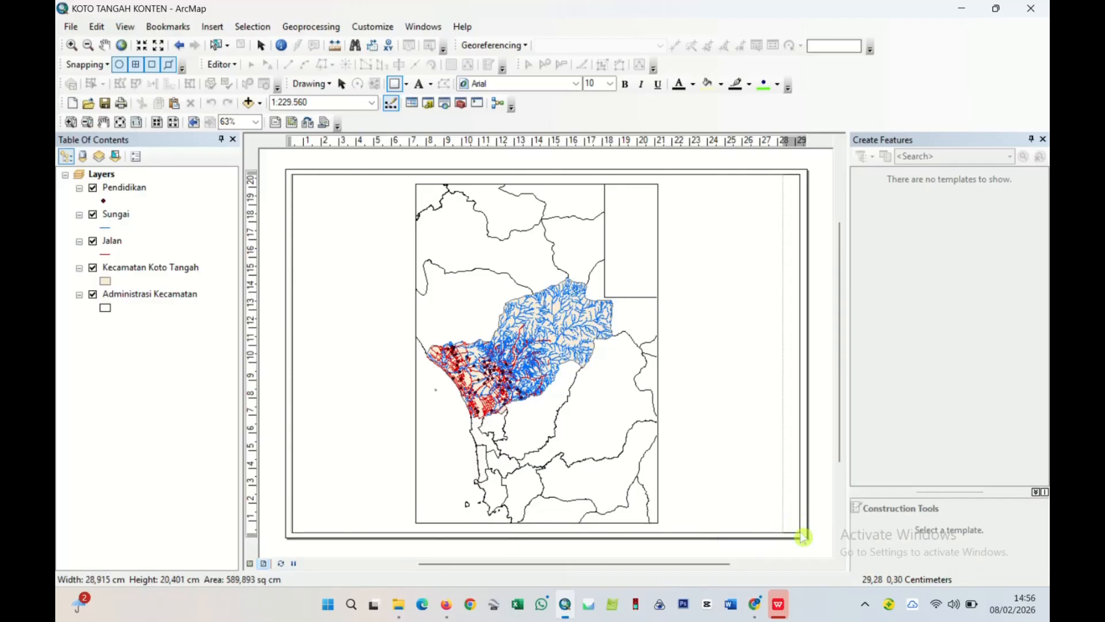
pyautogui.moveTo(803, 536); pyautogui.dragTo(803, 536)
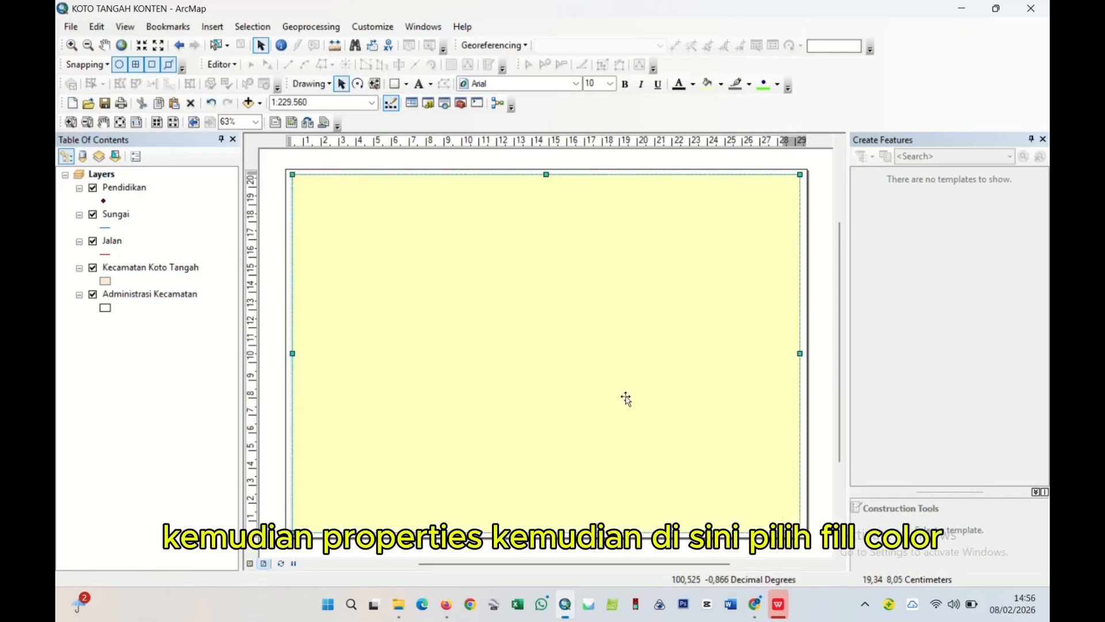
# - Give the page-sized rectangle no fill colour and a black outline
pyautogui.rightClick(625, 398)
pyautogui.click(639, 386)
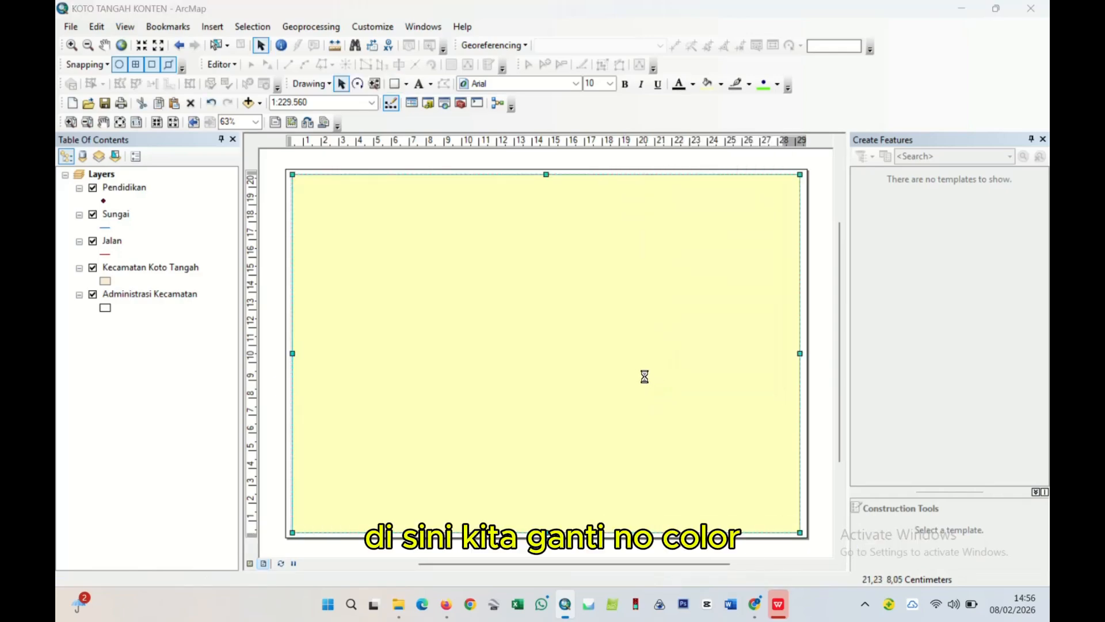
pyautogui.click(509, 233)
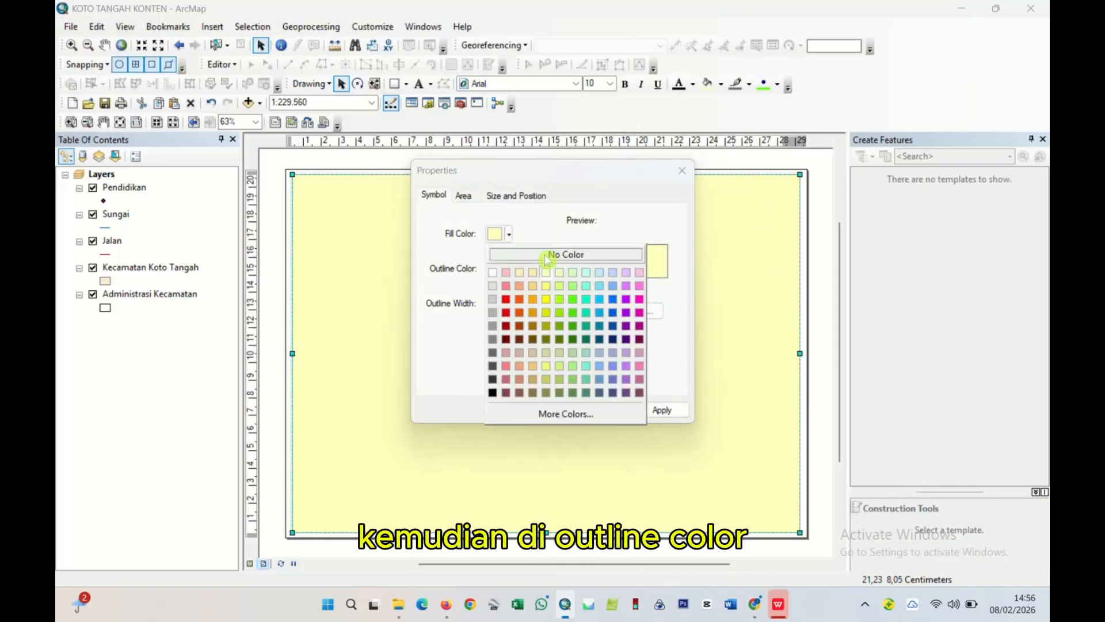
pyautogui.click(551, 256)
pyautogui.click(508, 269)
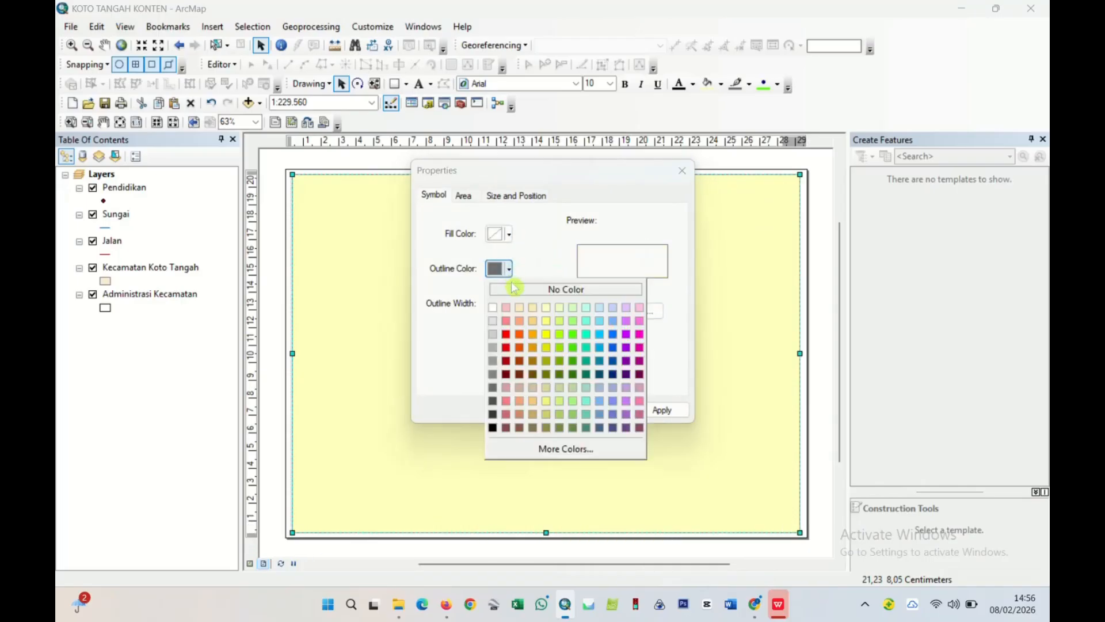
pyautogui.click(492, 427)
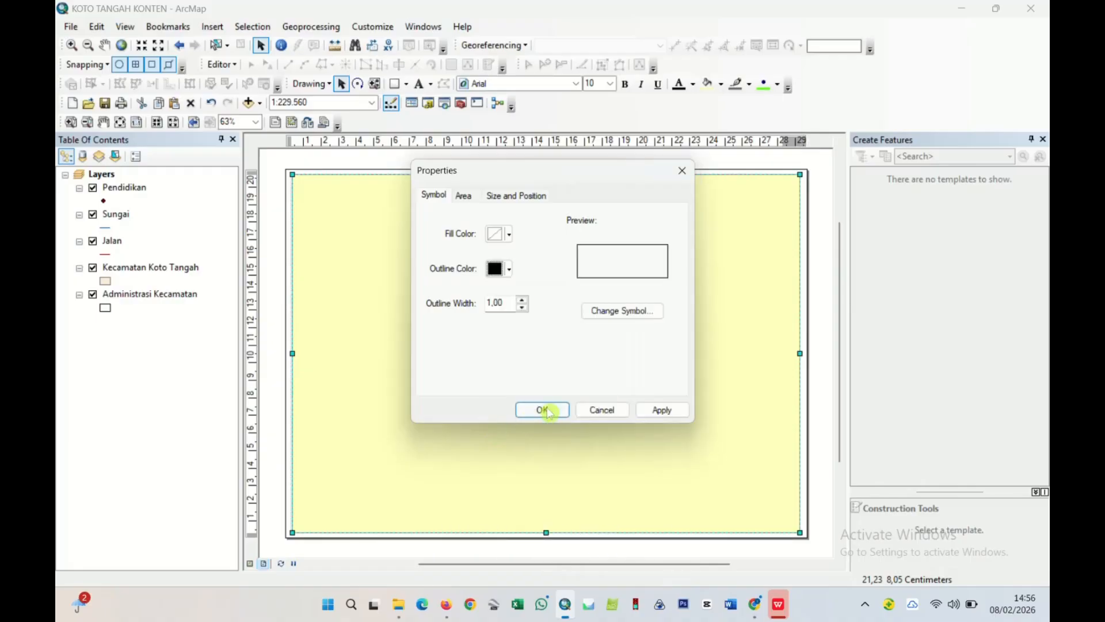
pyautogui.click(662, 410)
pyautogui.click(542, 410)
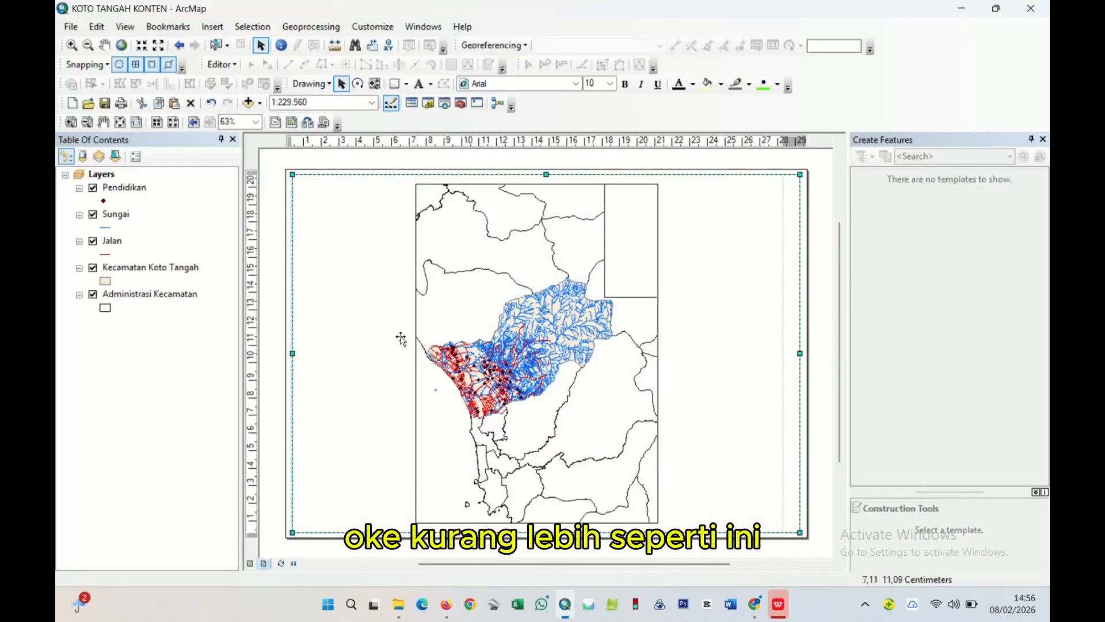
# - Adjust the left and bottom edges of the outer border rectangle so its margins to the page edge are even
pyautogui.click(252, 250)
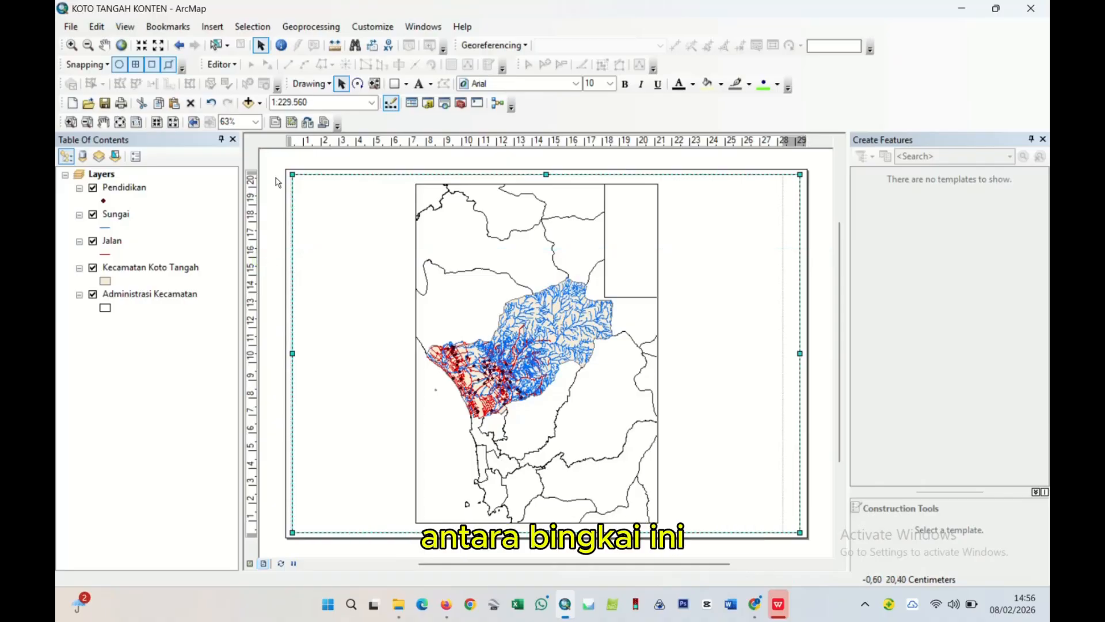
pyautogui.scroll(3, 285, 180)
pyautogui.scroll(3, 314, 166)
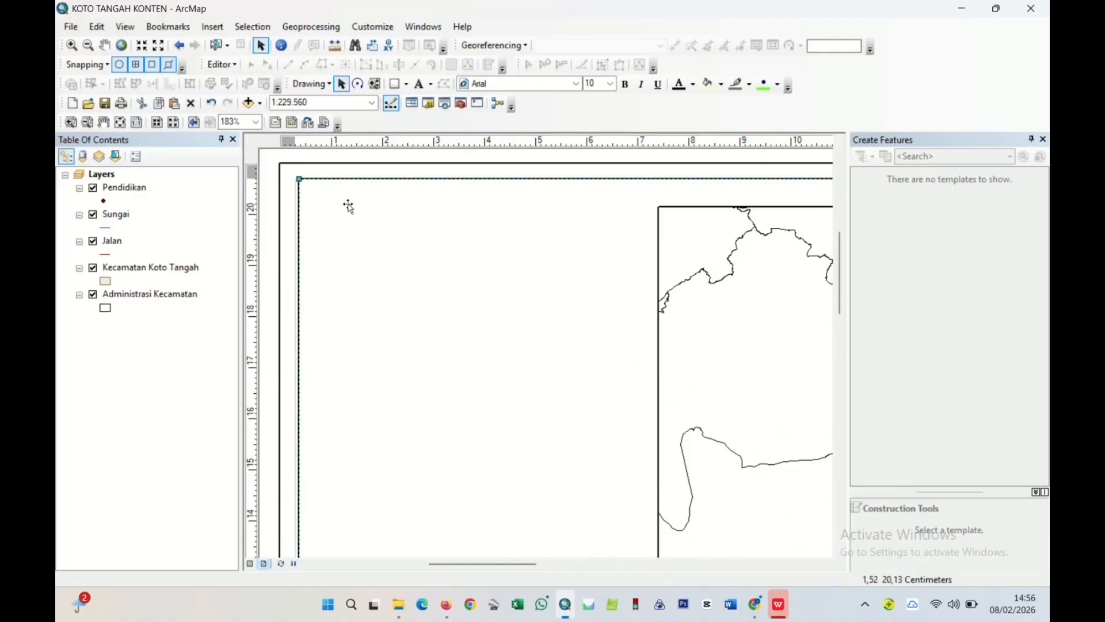
pyautogui.scroll(-3, 385, 238)
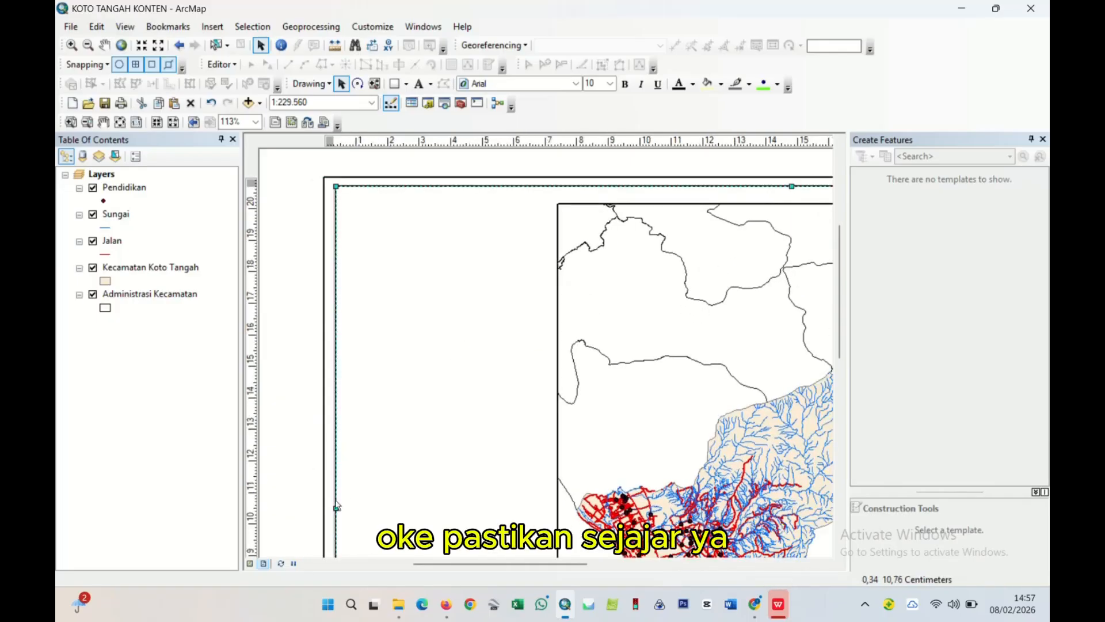
pyautogui.moveTo(336, 507); pyautogui.dragTo(334, 508)
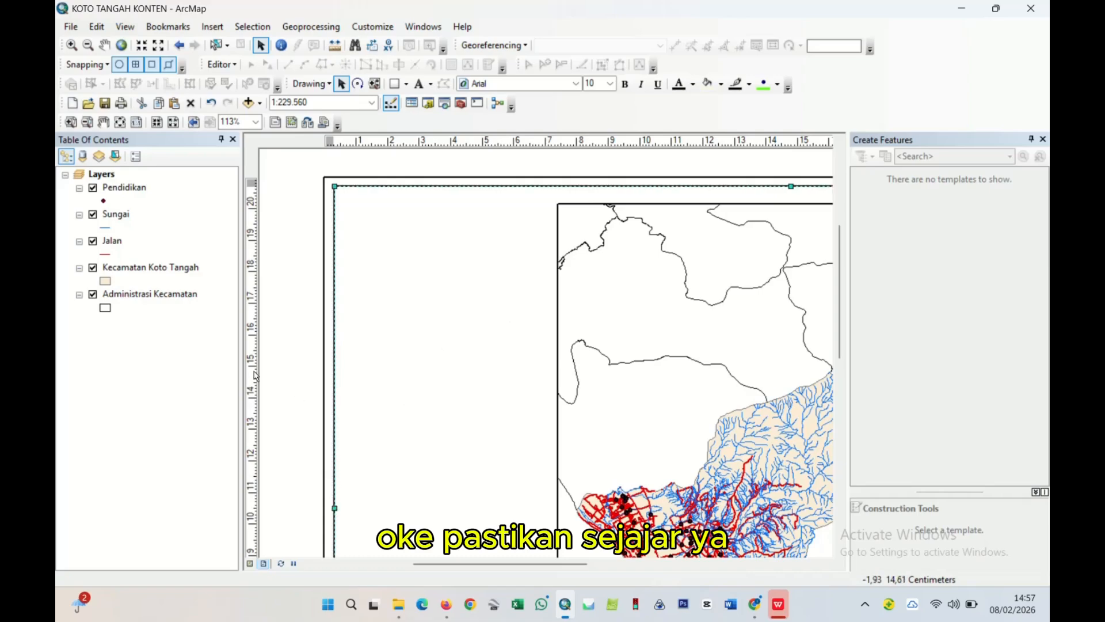
pyautogui.moveTo(415, 451)
pyautogui.mouseDown()
pyautogui.moveTo(366, 255)
pyautogui.moveTo(424, 205)
pyautogui.mouseUp()
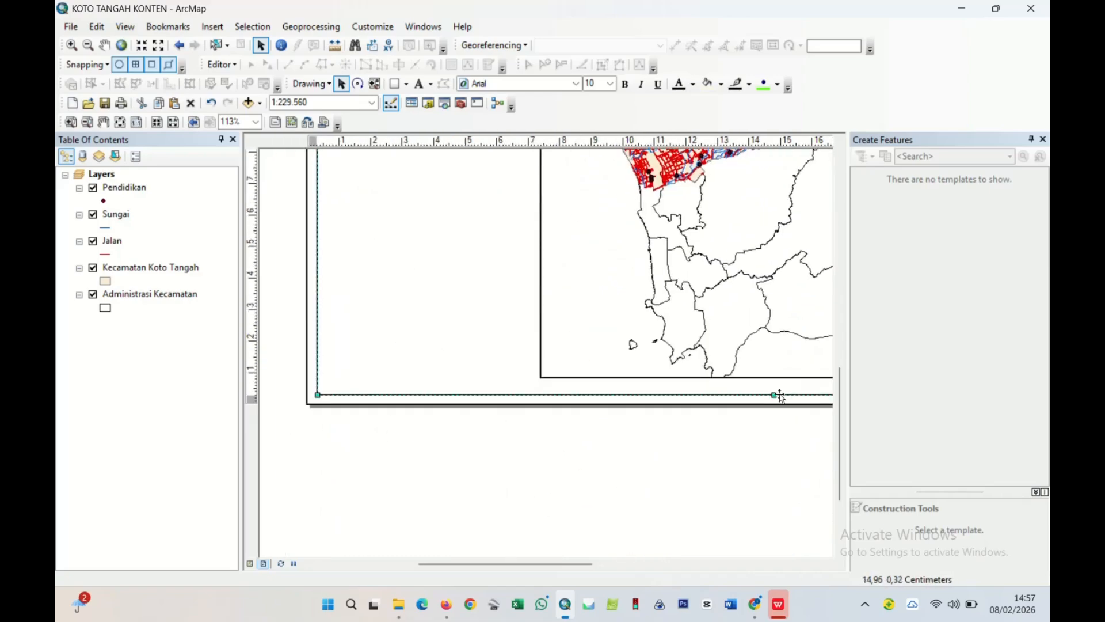
pyautogui.moveTo(773, 394); pyautogui.dragTo(774, 395)
pyautogui.click(694, 456)
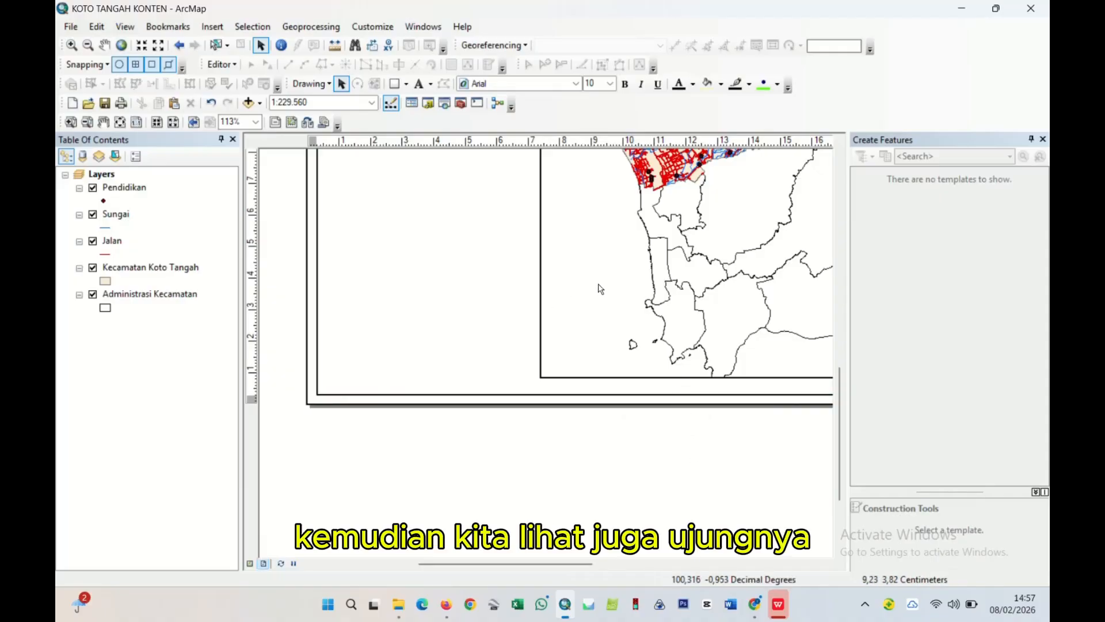
# - Move the right edge of the outer border rectangle slightly outward to match the spacing of its other margins
pyautogui.scroll(-6, 600, 289)
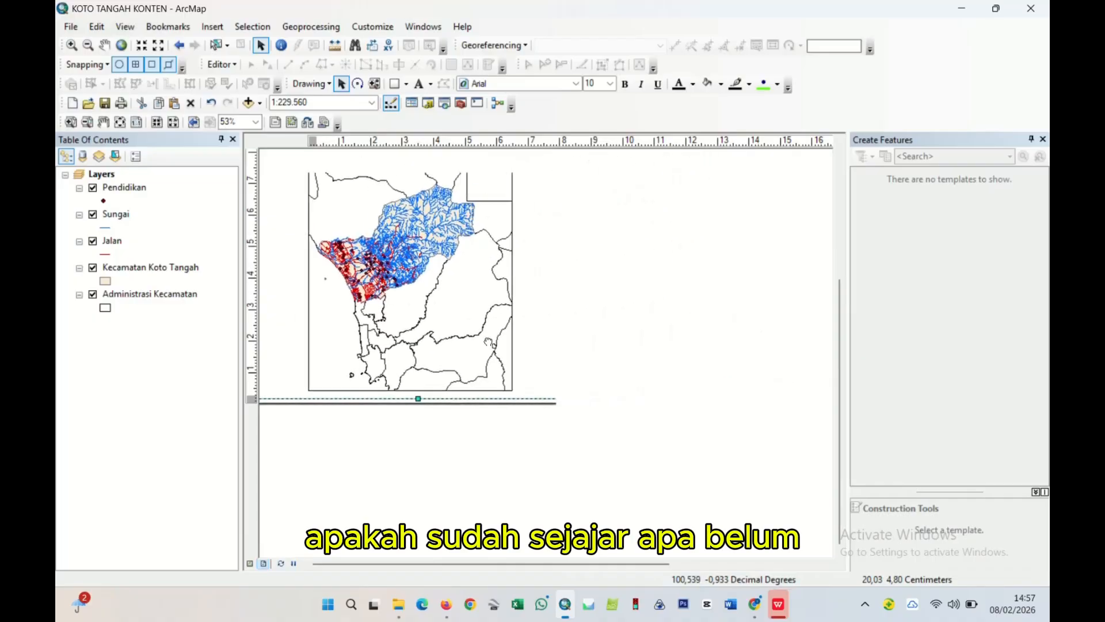
pyautogui.scroll(6, 604, 335)
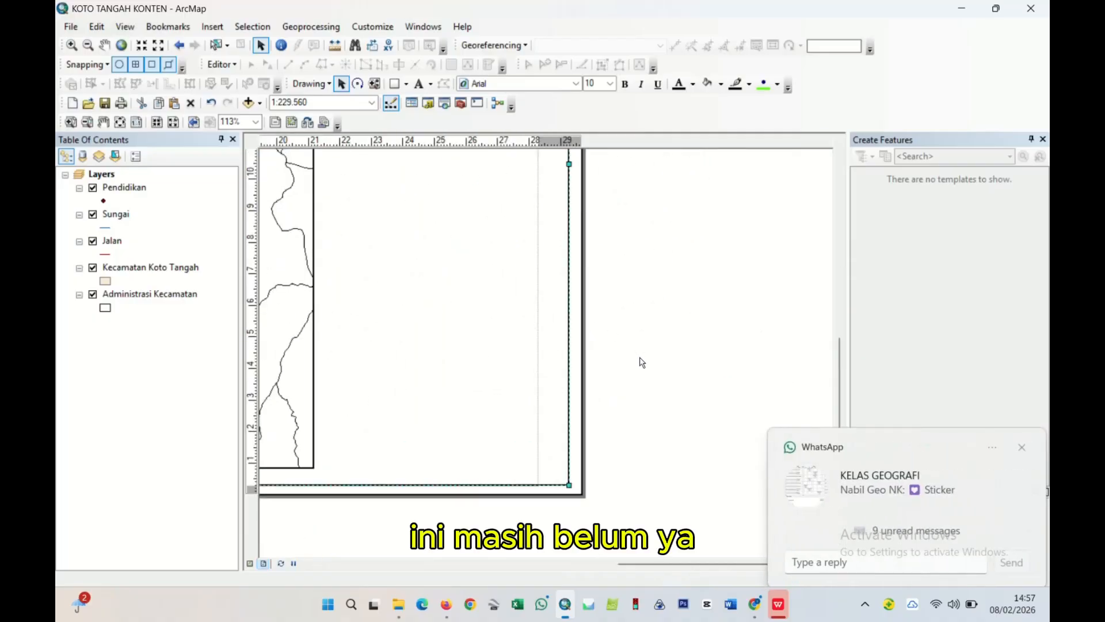
pyautogui.scroll(-2, 593, 287)
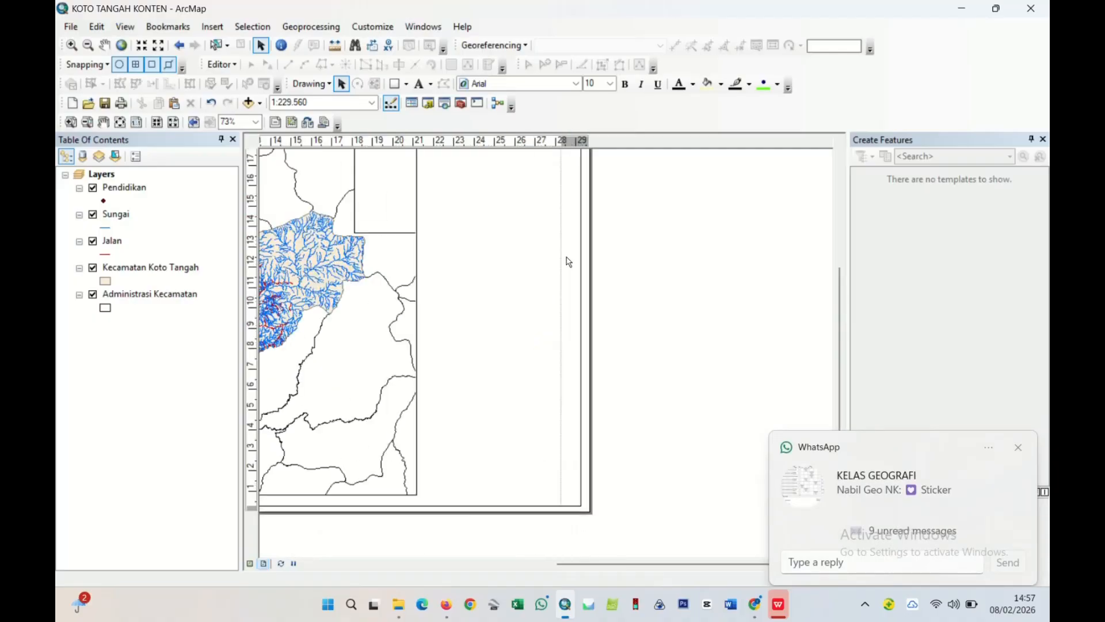
pyautogui.click(581, 298)
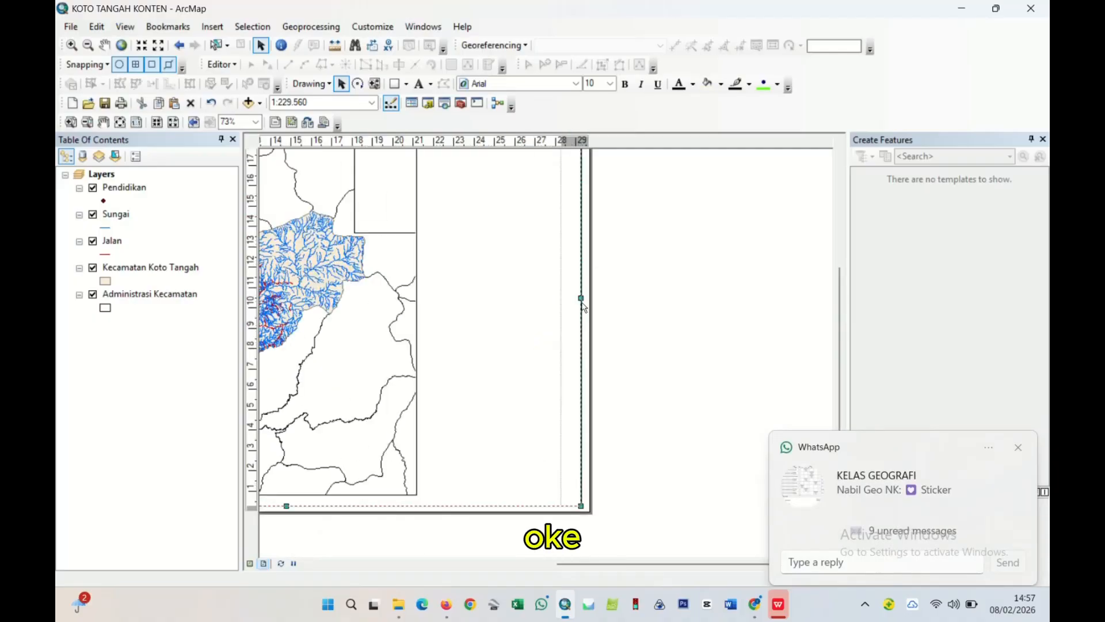
pyautogui.click(609, 310)
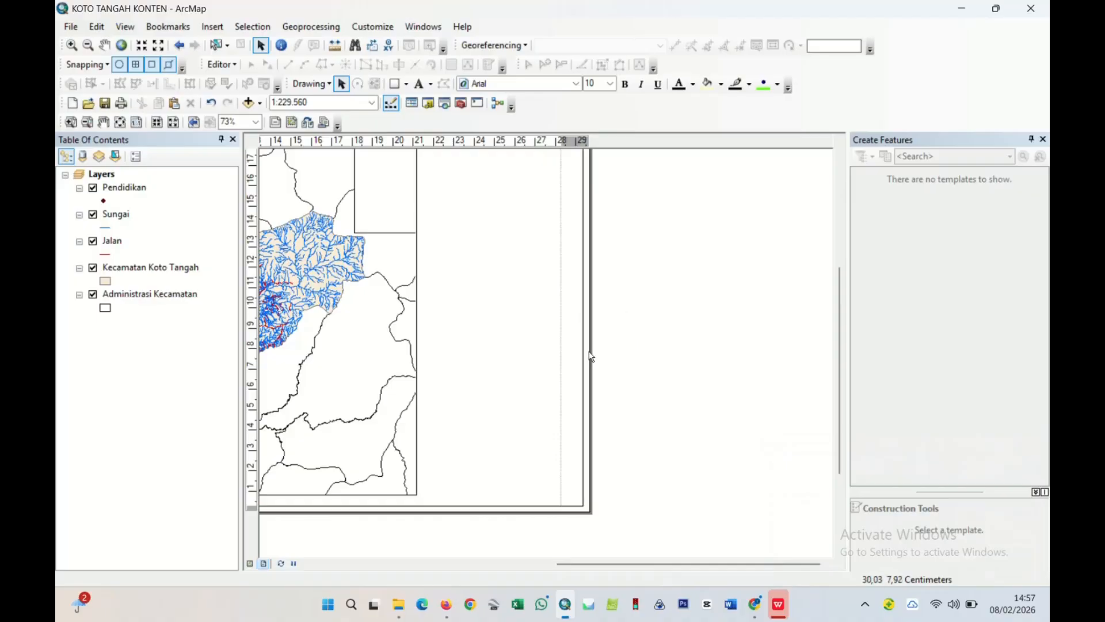
# - Move the map data frame to the left part of the page, just inside the border rectangle
pyautogui.scroll(-3, 544, 323)
pyautogui.scroll(2, 576, 242)
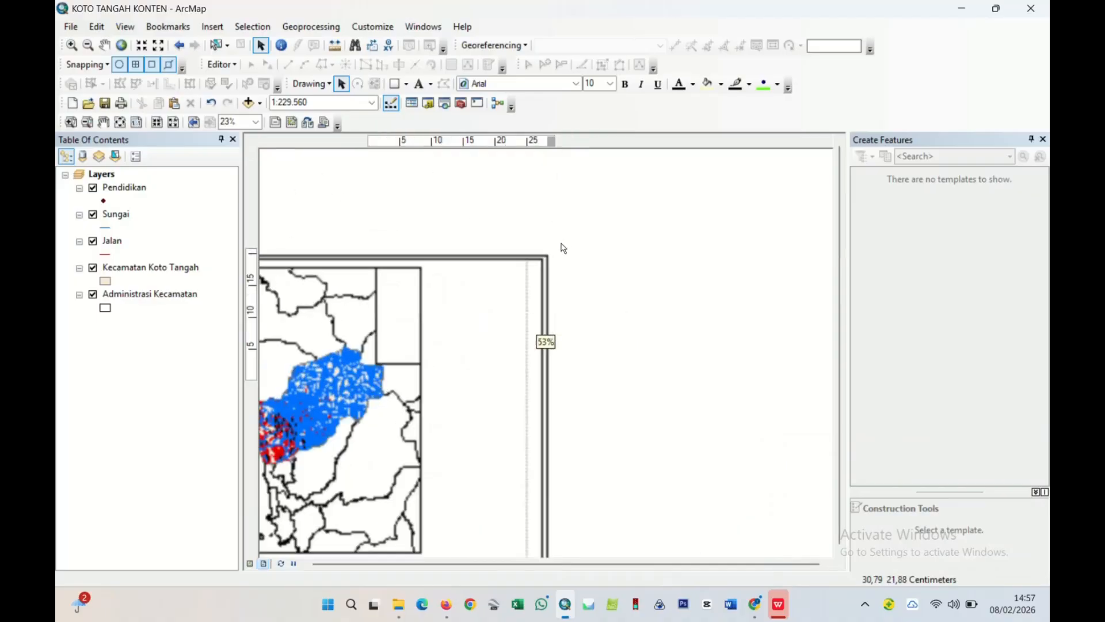
pyautogui.moveTo(466, 336); pyautogui.dragTo(640, 296)
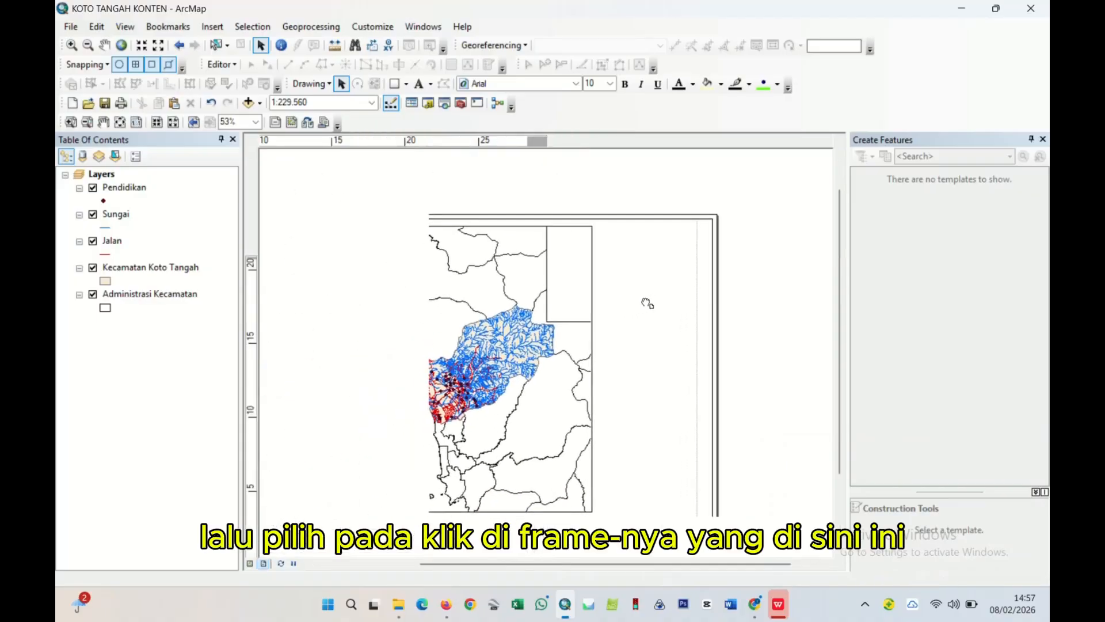
pyautogui.moveTo(595, 356); pyautogui.dragTo(663, 298)
pyautogui.click(563, 321)
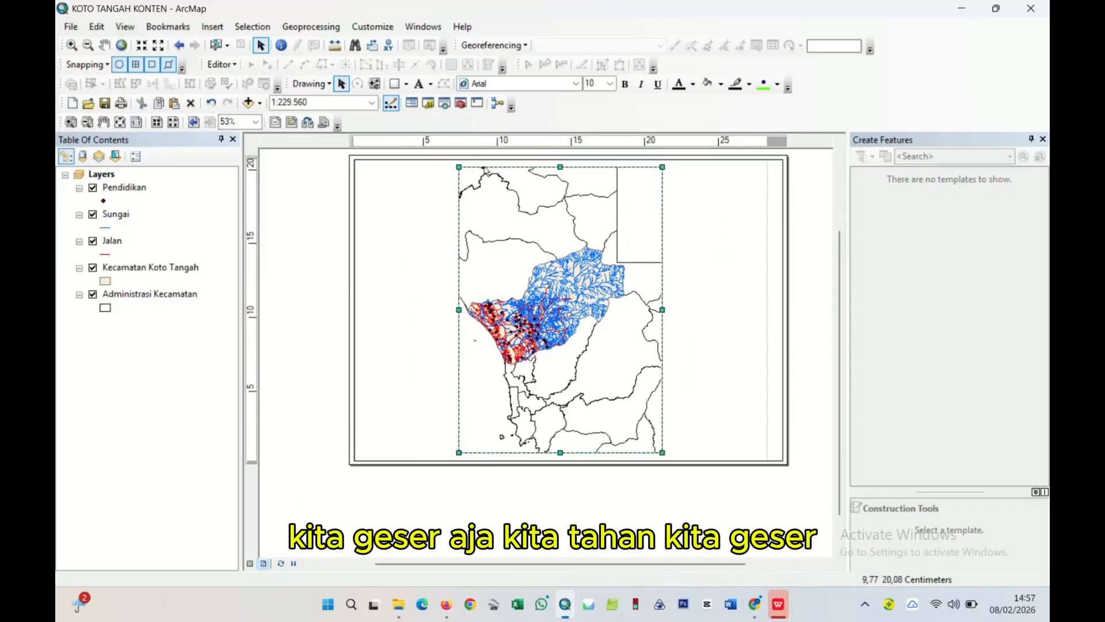
pyautogui.moveTo(549, 305); pyautogui.dragTo(456, 302)
# - Stretch the map data frame's bottom and top edges slightly outward to even its spacing to the border rectangle
pyautogui.scroll(-3, 437, 426)
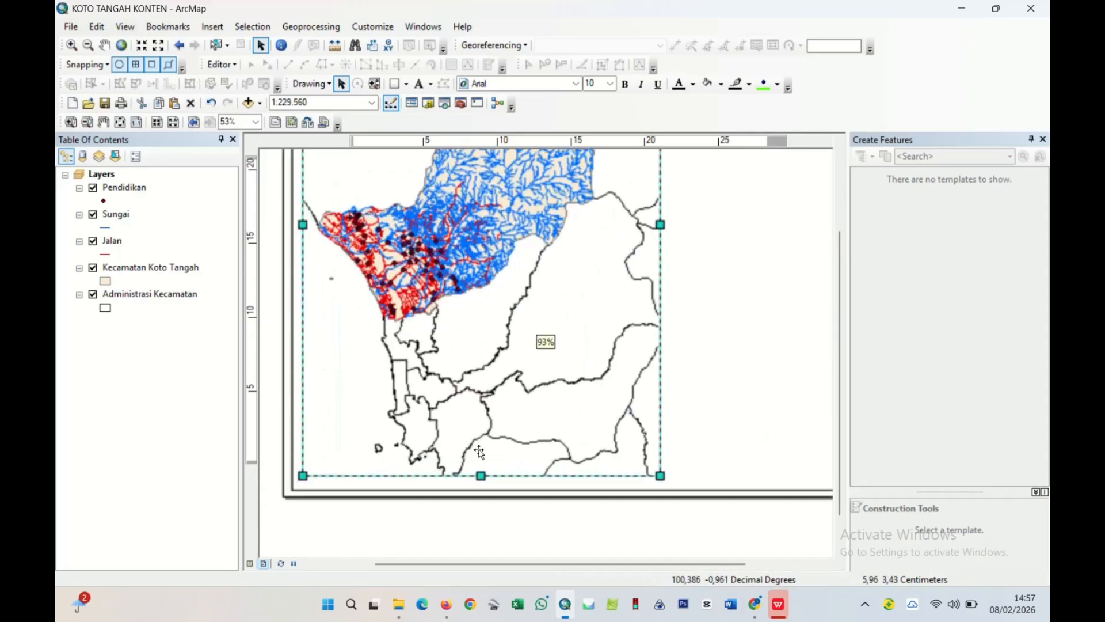
pyautogui.moveTo(481, 475); pyautogui.dragTo(481, 478)
pyautogui.moveTo(446, 346)
pyautogui.mouseDown()
pyautogui.moveTo(476, 397)
pyautogui.moveTo(495, 476)
pyautogui.mouseUp()
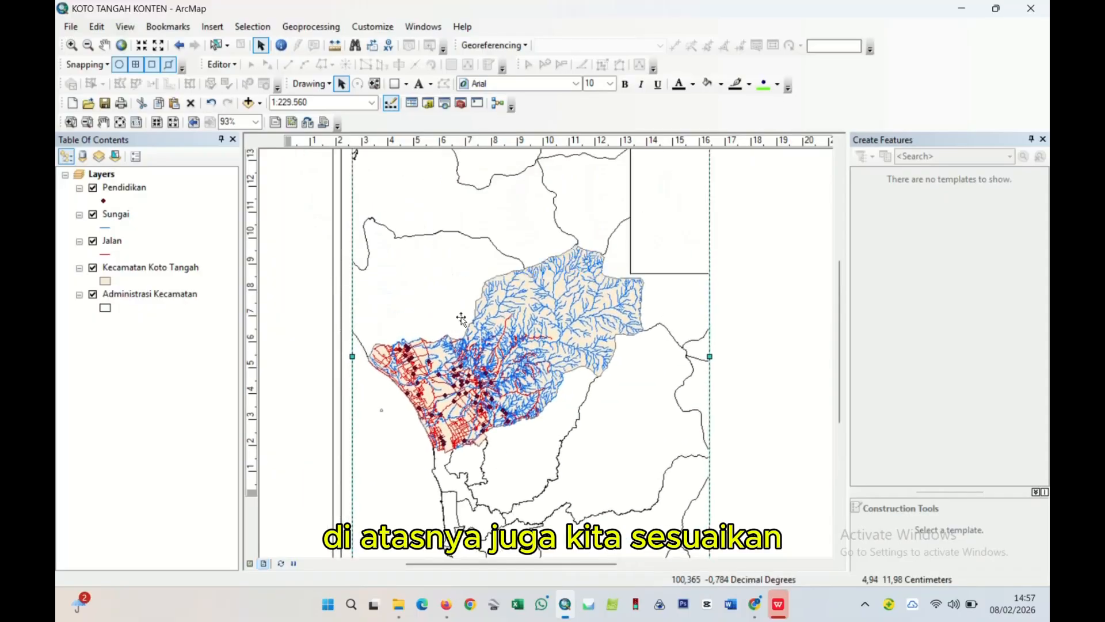
pyautogui.moveTo(462, 280); pyautogui.dragTo(453, 466)
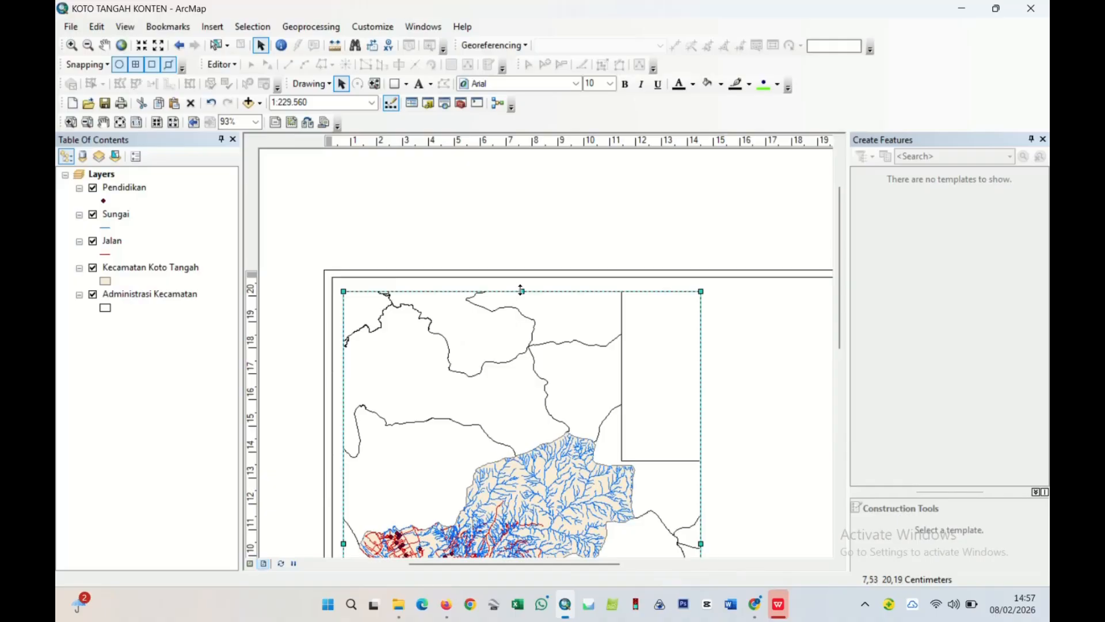
pyautogui.moveTo(521, 289); pyautogui.dragTo(521, 286)
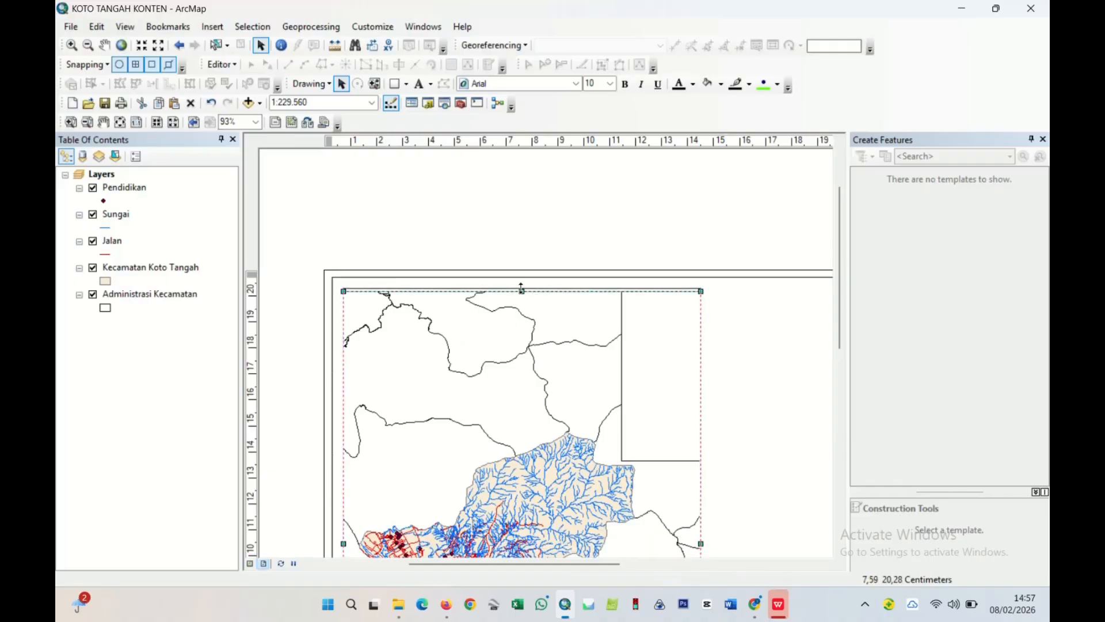
# - Widen the map data frame until its right edge sits at about 21 cm across the page
pyautogui.moveTo(686, 395); pyautogui.dragTo(481, 226)
pyautogui.scroll(2, 540, 314)
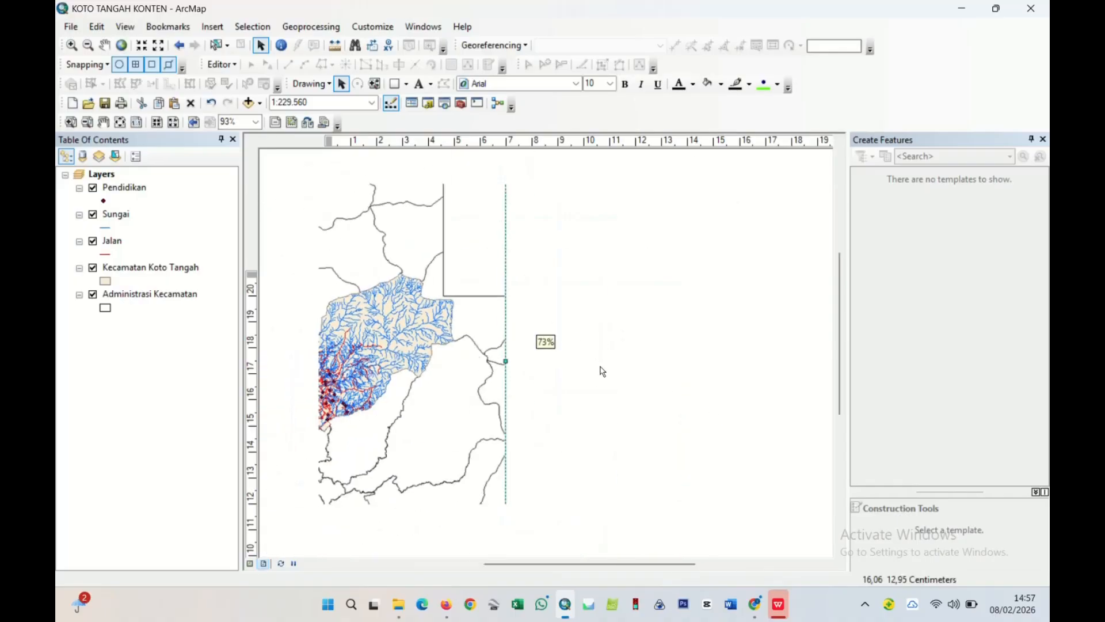
pyautogui.scroll(1, 586, 369)
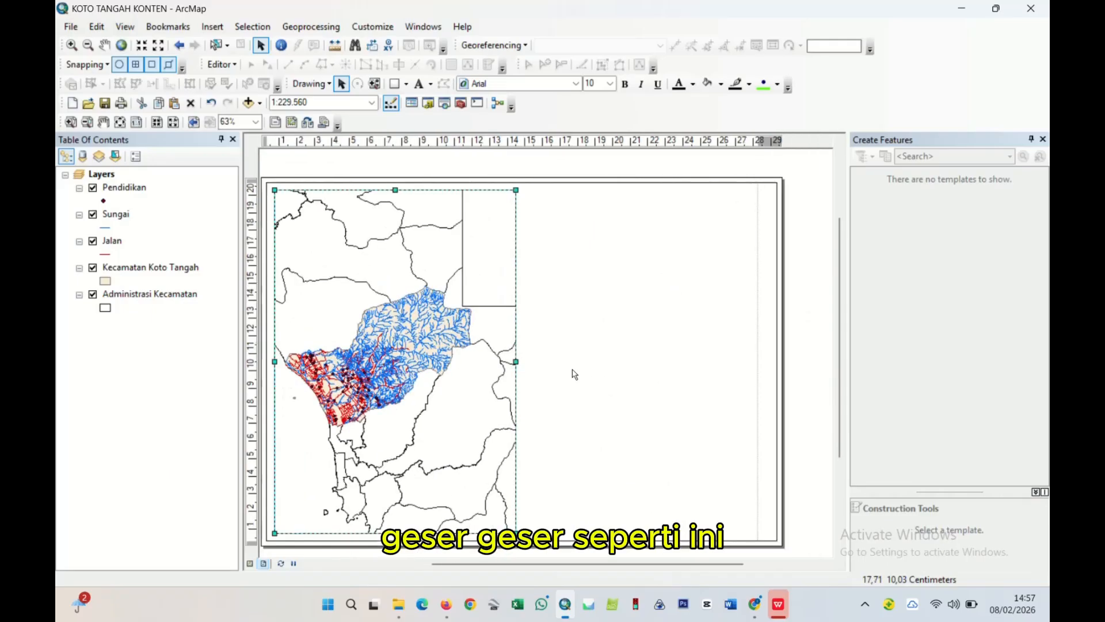
pyautogui.scroll(1, 572, 373)
pyautogui.moveTo(524, 361); pyautogui.dragTo(626, 387)
pyautogui.click(779, 367)
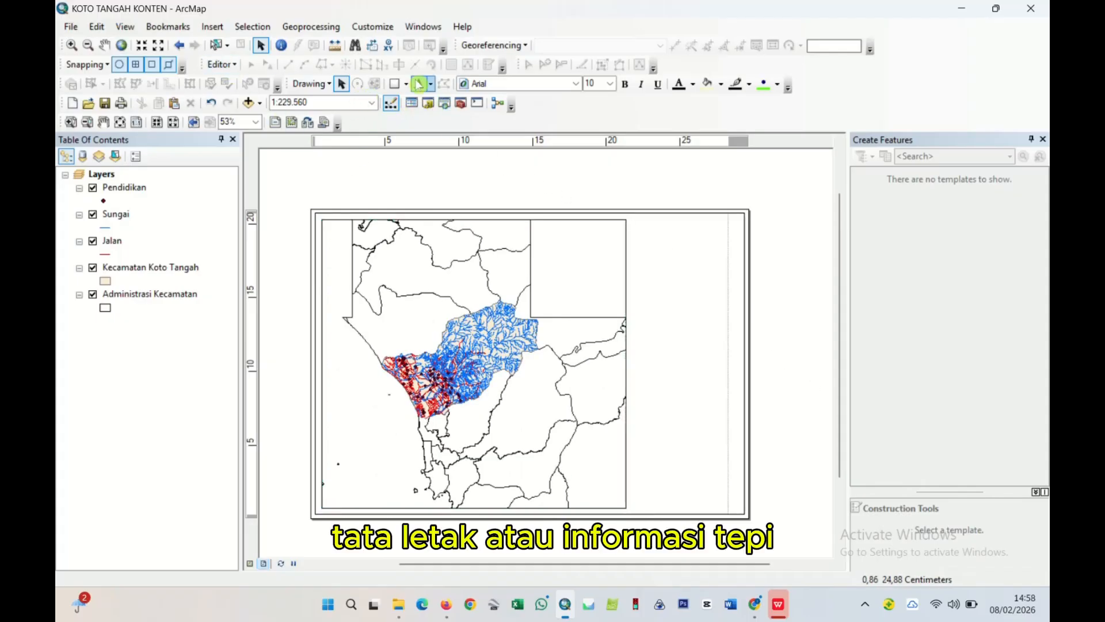
# - Draw a rectangle about 7.6 by 19.6 cm in the space right of the map frame, with no fill colour and a black outline
pyautogui.click(395, 84)
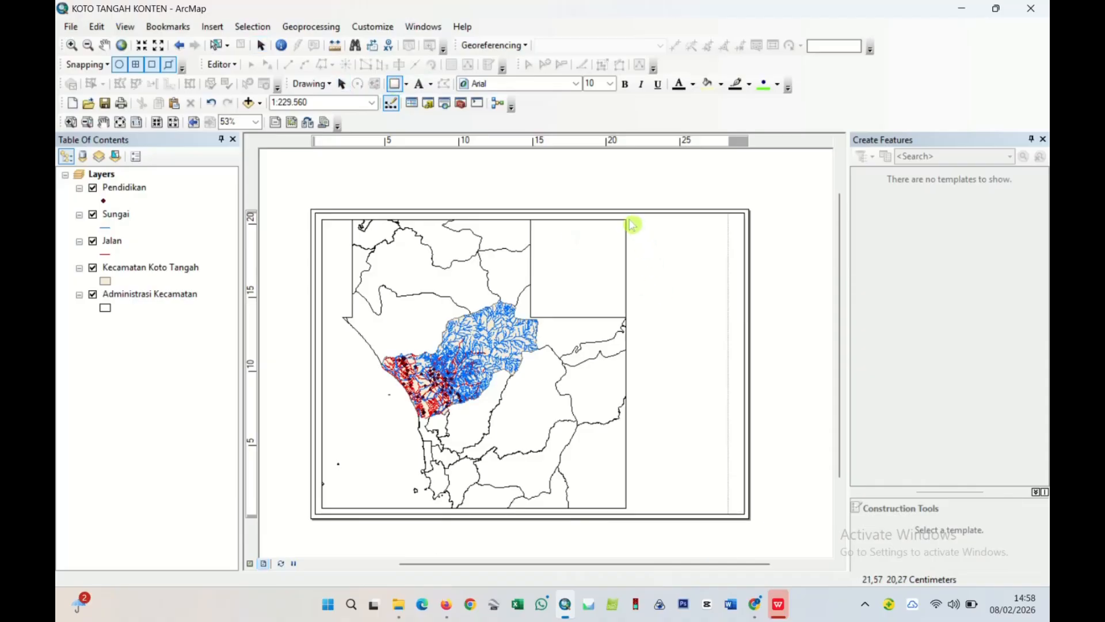
pyautogui.moveTo(627, 219); pyautogui.dragTo(741, 510)
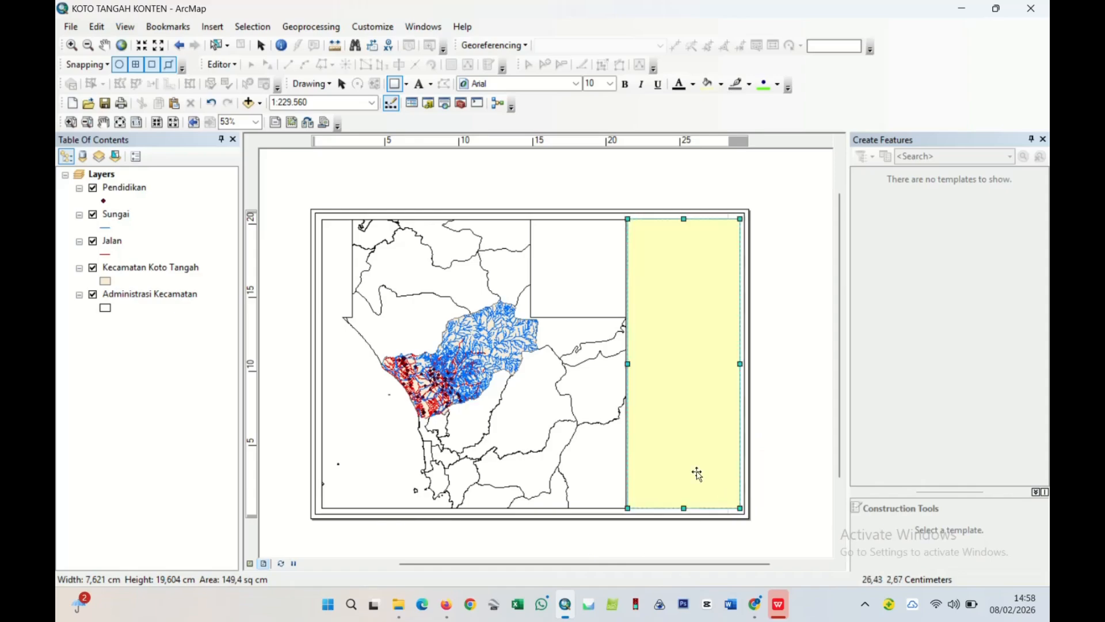
pyautogui.rightClick(691, 455)
pyautogui.click(715, 437)
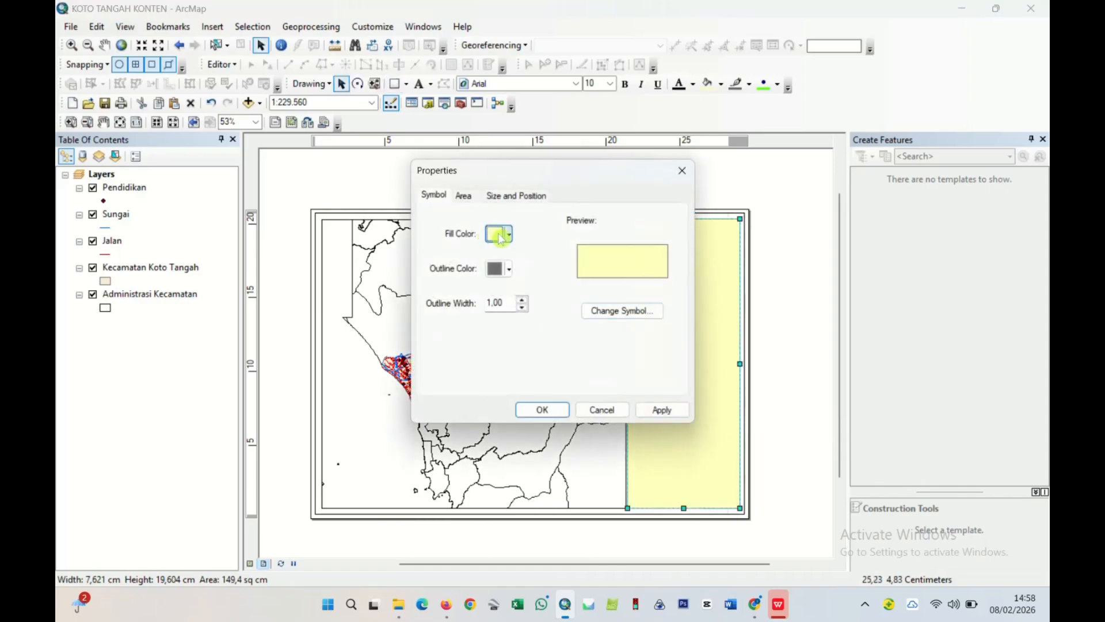
pyautogui.click(489, 235)
pyautogui.click(550, 252)
pyautogui.click(509, 270)
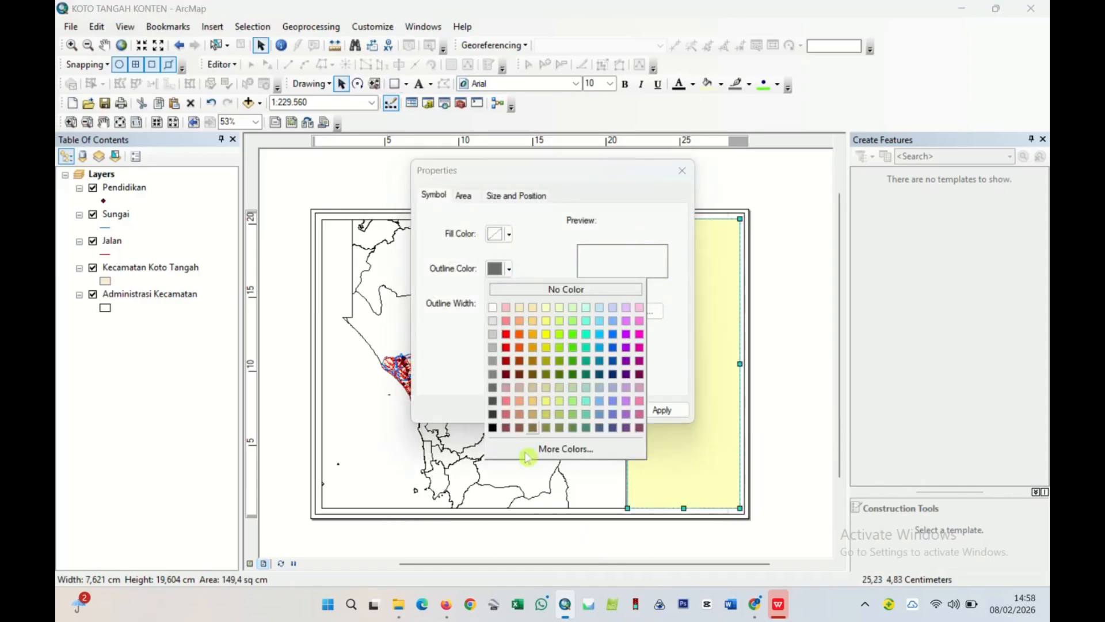
pyautogui.click(501, 434)
pyautogui.click(542, 412)
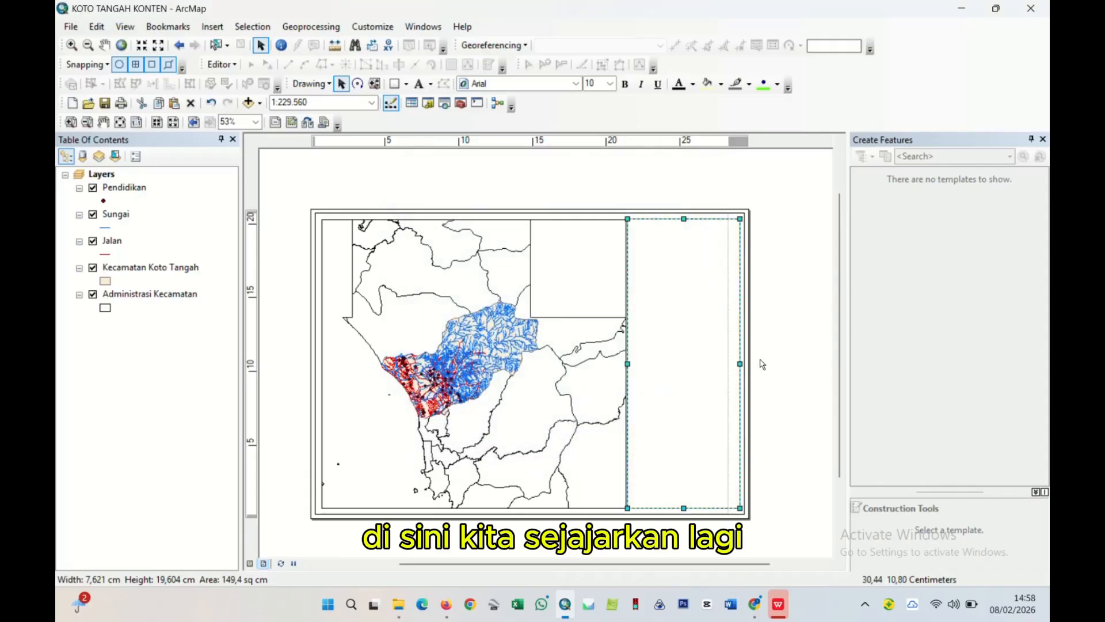
# - Narrow the map data frame from its right edge to leave a small gap before the side rectangle
pyautogui.scroll(-2, 715, 303)
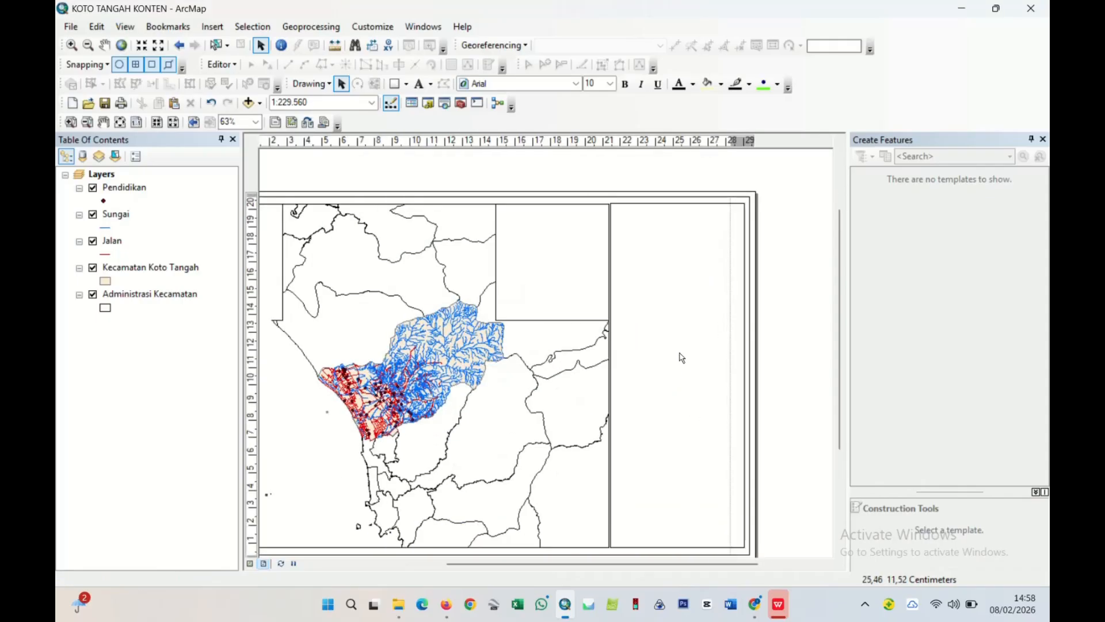
pyautogui.click(607, 389)
pyautogui.click(608, 388)
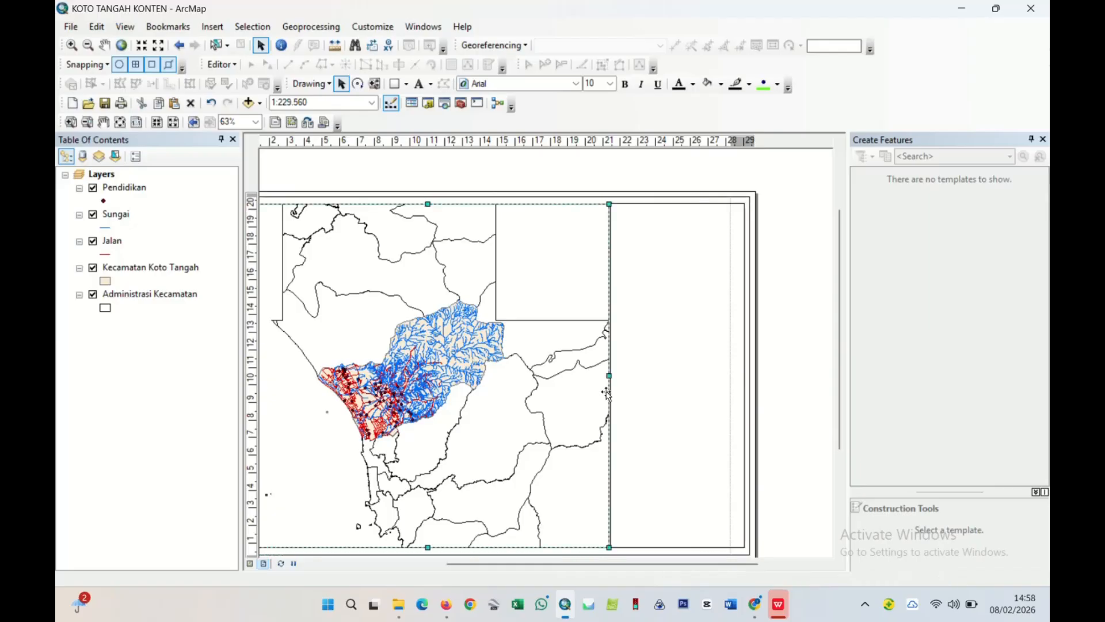
pyautogui.moveTo(608, 372); pyautogui.dragTo(605, 363)
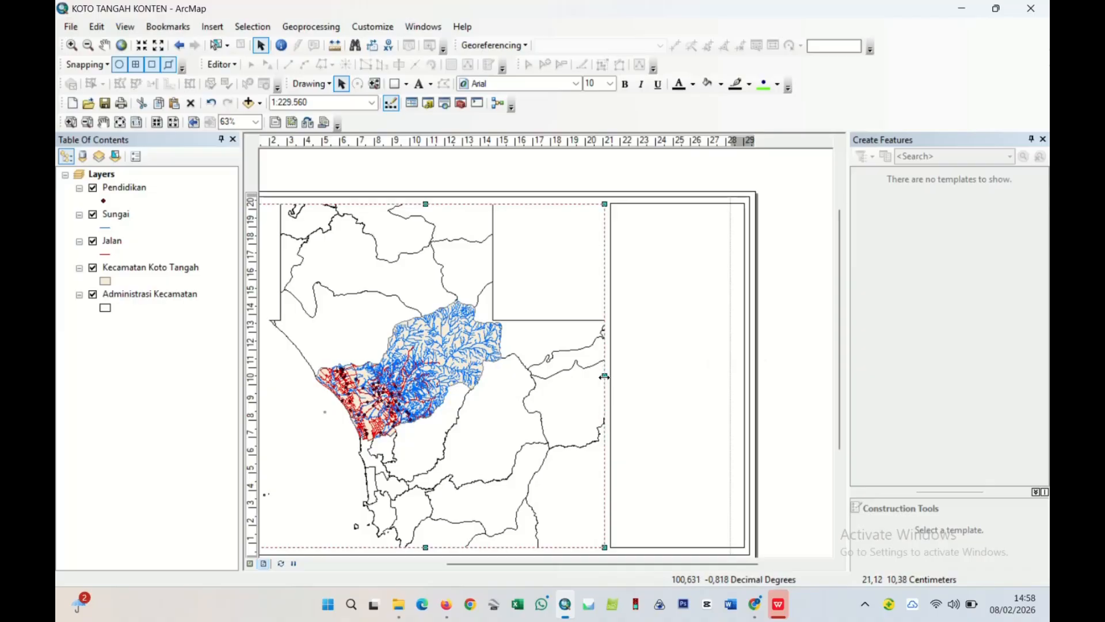
pyautogui.moveTo(604, 376); pyautogui.dragTo(603, 377)
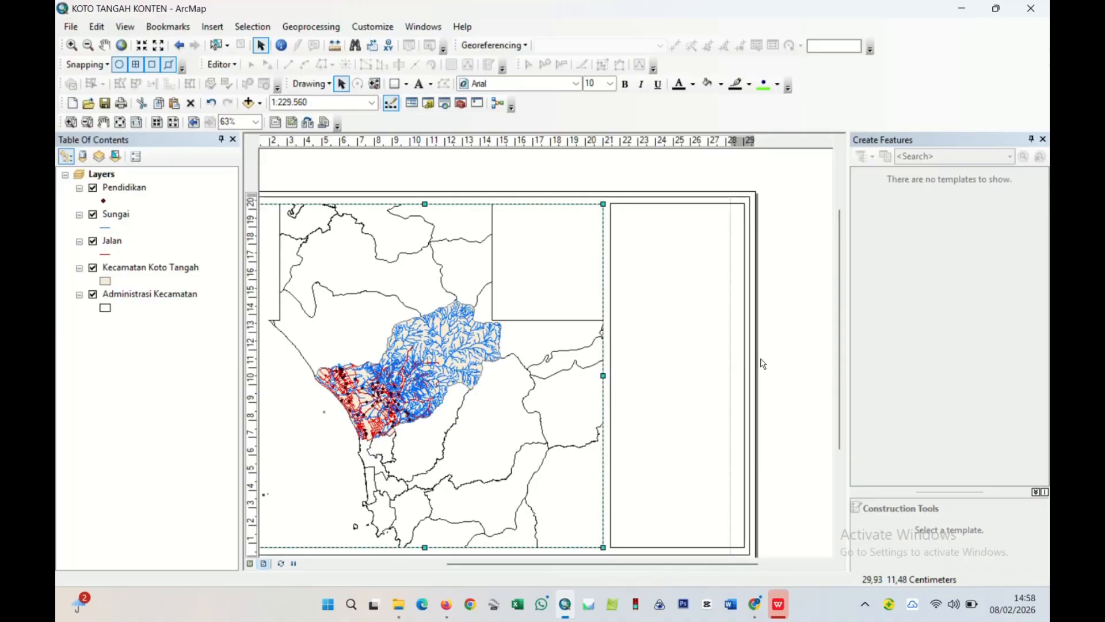
pyautogui.click(763, 358)
# - Pull the side rectangle's right edge slightly inward so its gap to the border matches the other spacing
pyautogui.scroll(5, 754, 279)
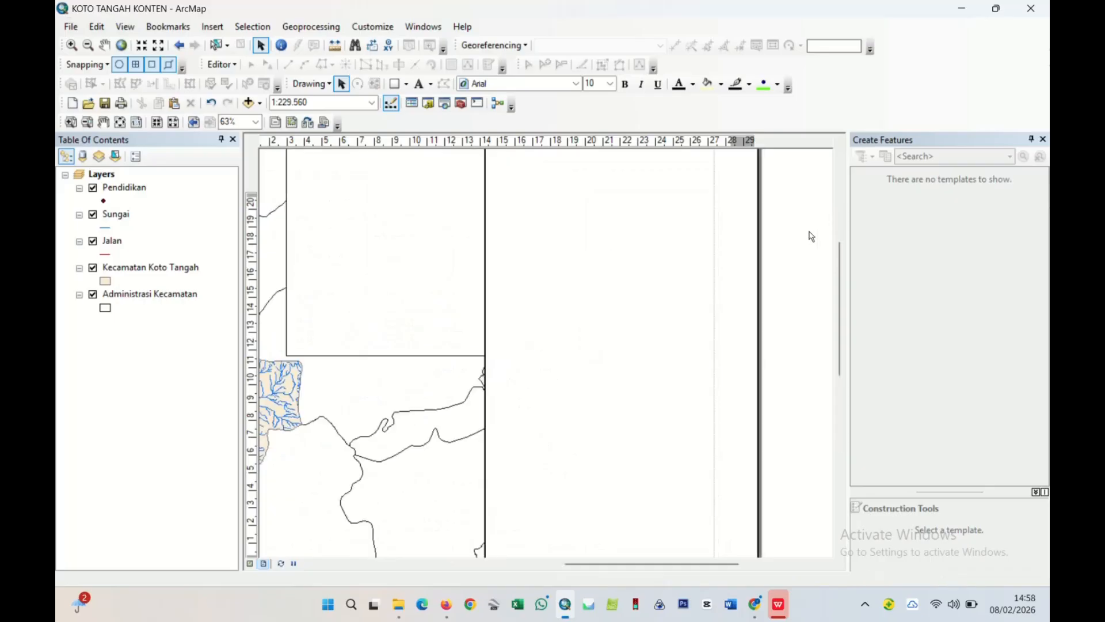
pyautogui.click(662, 433)
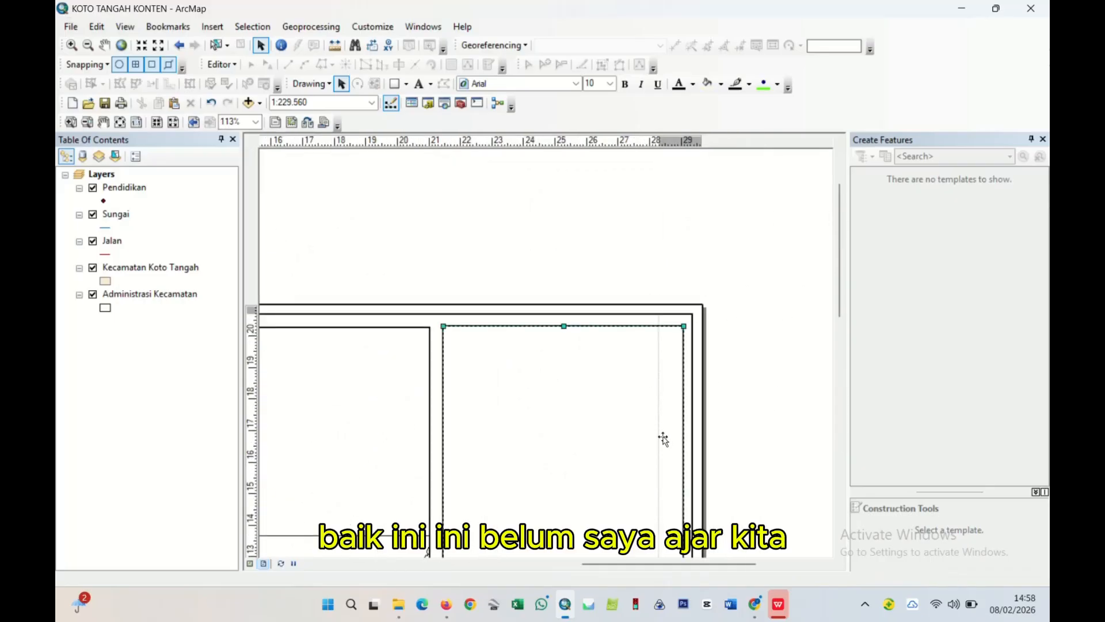
pyautogui.moveTo(725, 482); pyautogui.dragTo(708, 379)
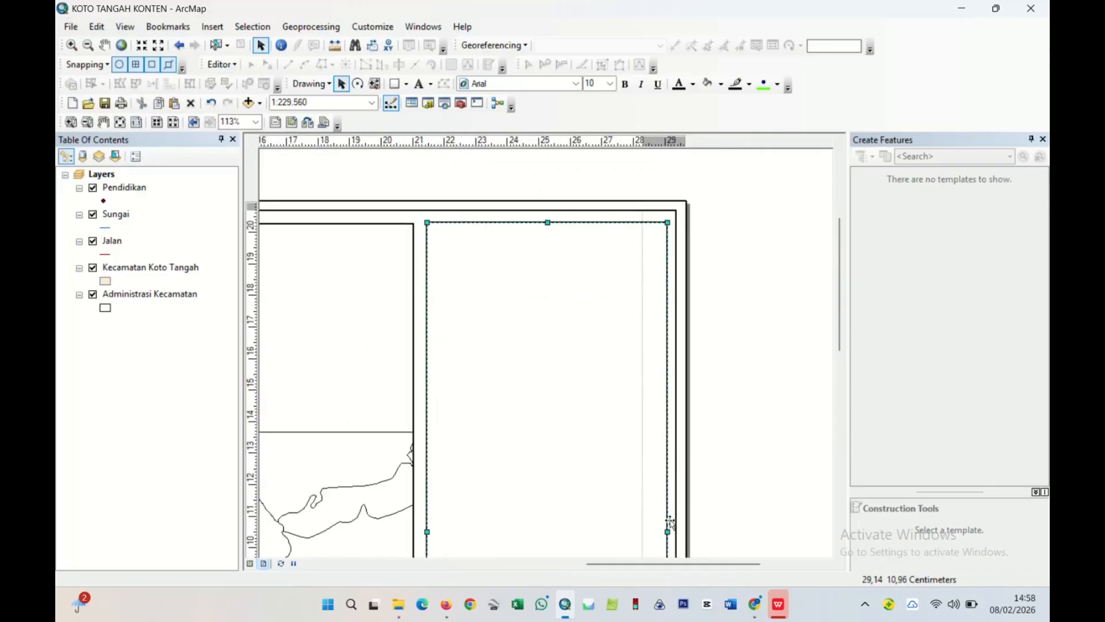
pyautogui.moveTo(667, 533); pyautogui.dragTo(662, 530)
pyautogui.click(747, 463)
pyautogui.scroll(1, 744, 491)
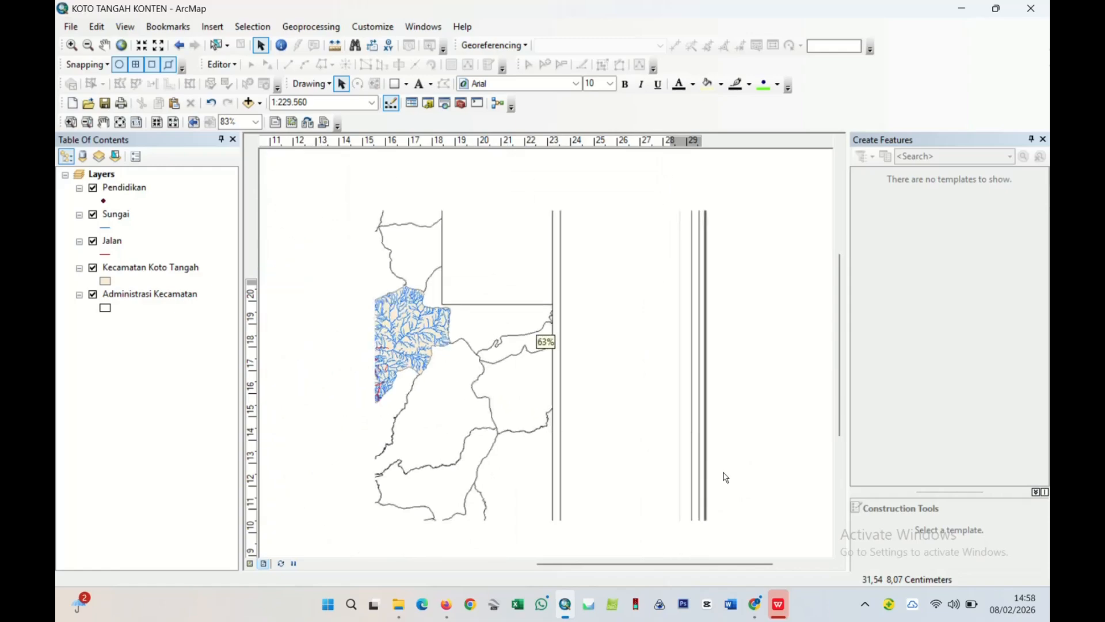
pyautogui.scroll(1, 733, 415)
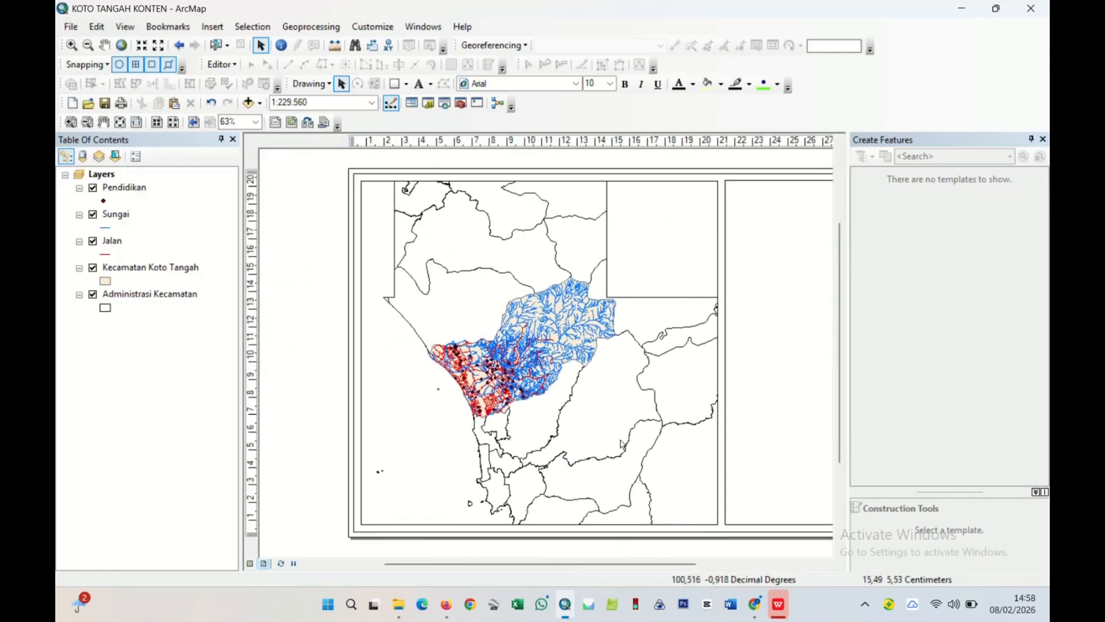
# - Enlarge the map inside the data frame to a scale of 1:100.000 and shift it so Koto Tangah's western coast sits within the frame
pyautogui.moveTo(621, 444); pyautogui.dragTo(554, 431)
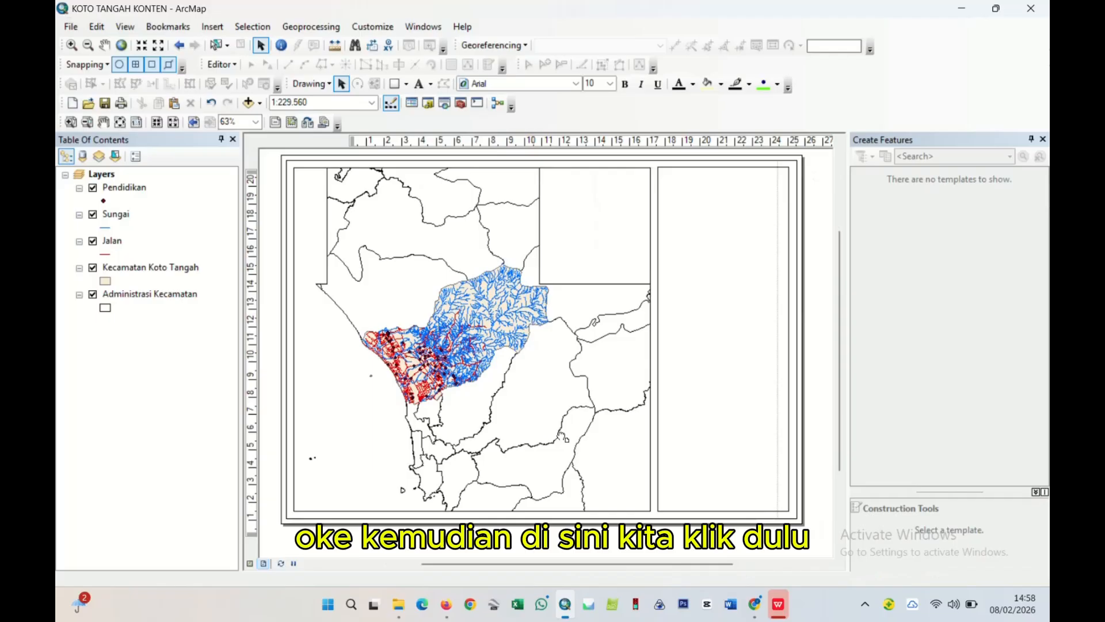
pyautogui.click(573, 404)
pyautogui.click(572, 401)
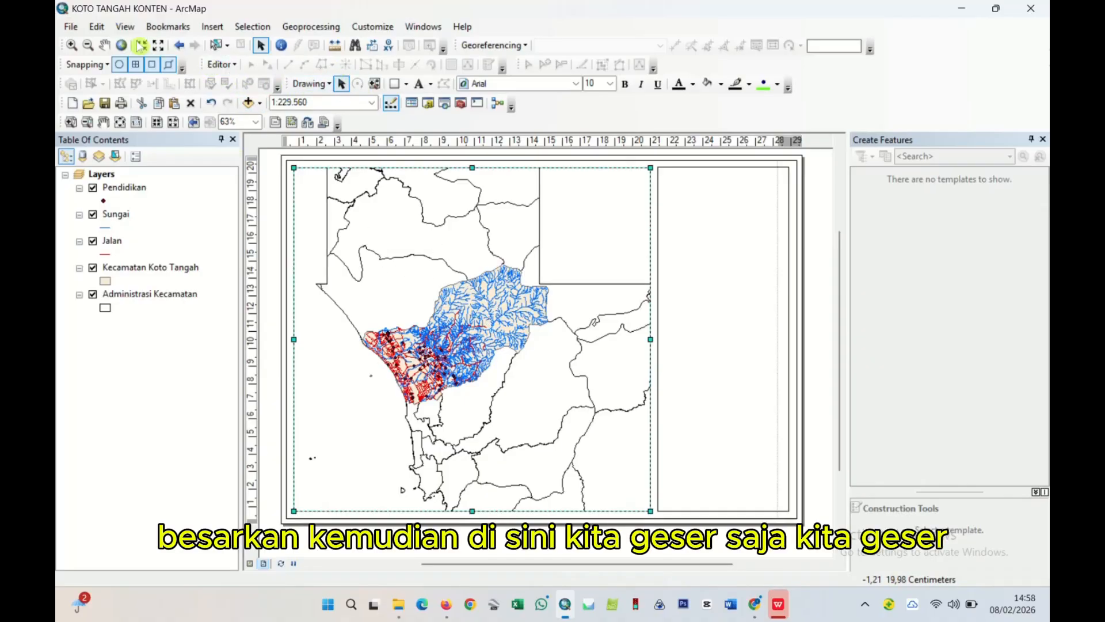
pyautogui.click(140, 45)
pyautogui.click(140, 44)
pyautogui.click(141, 45)
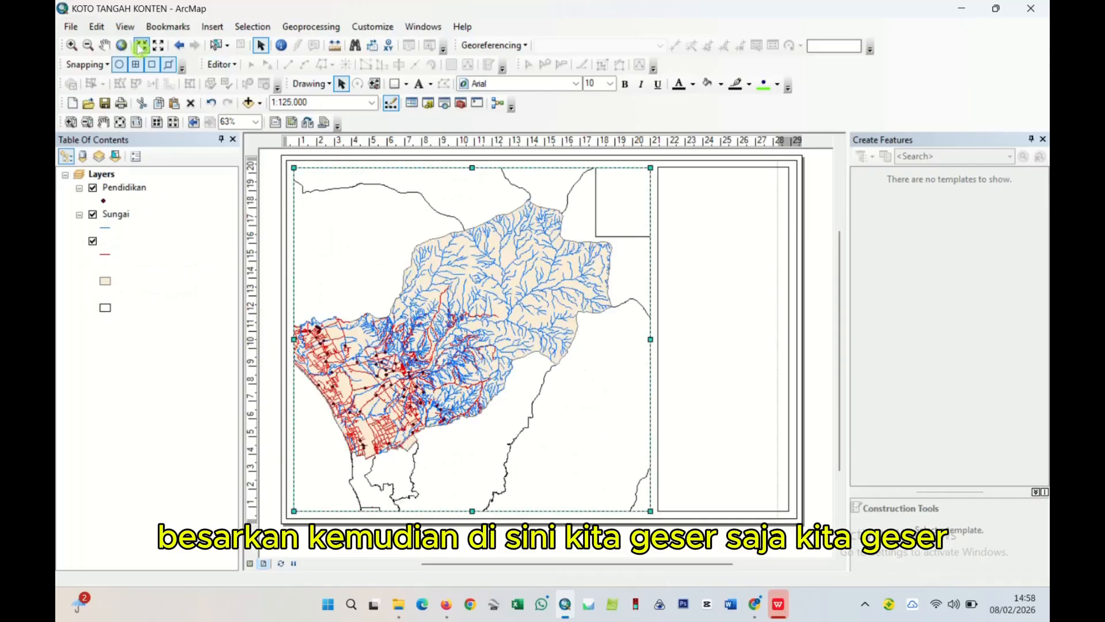
pyautogui.click(104, 45)
pyautogui.moveTo(400, 301); pyautogui.dragTo(431, 302)
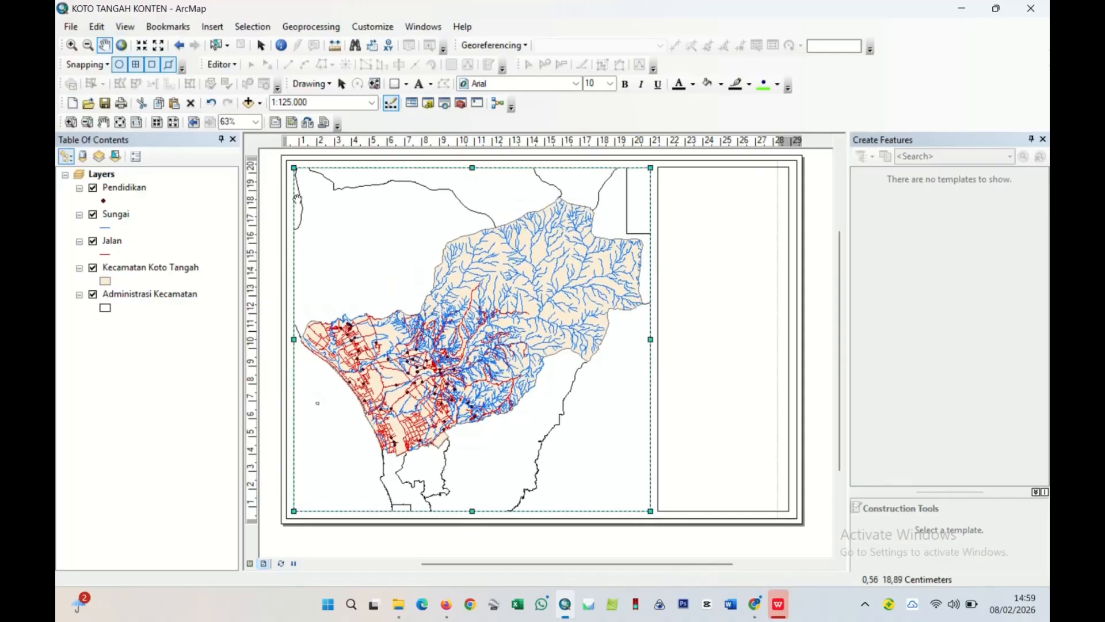
pyautogui.click(144, 46)
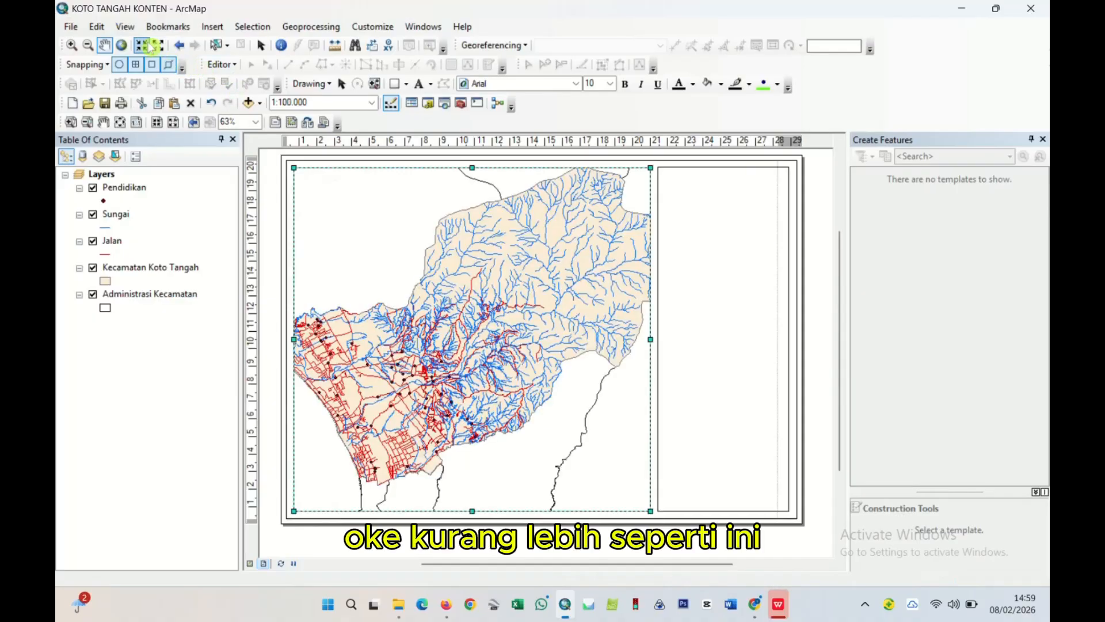
pyautogui.moveTo(445, 296); pyautogui.dragTo(481, 300)
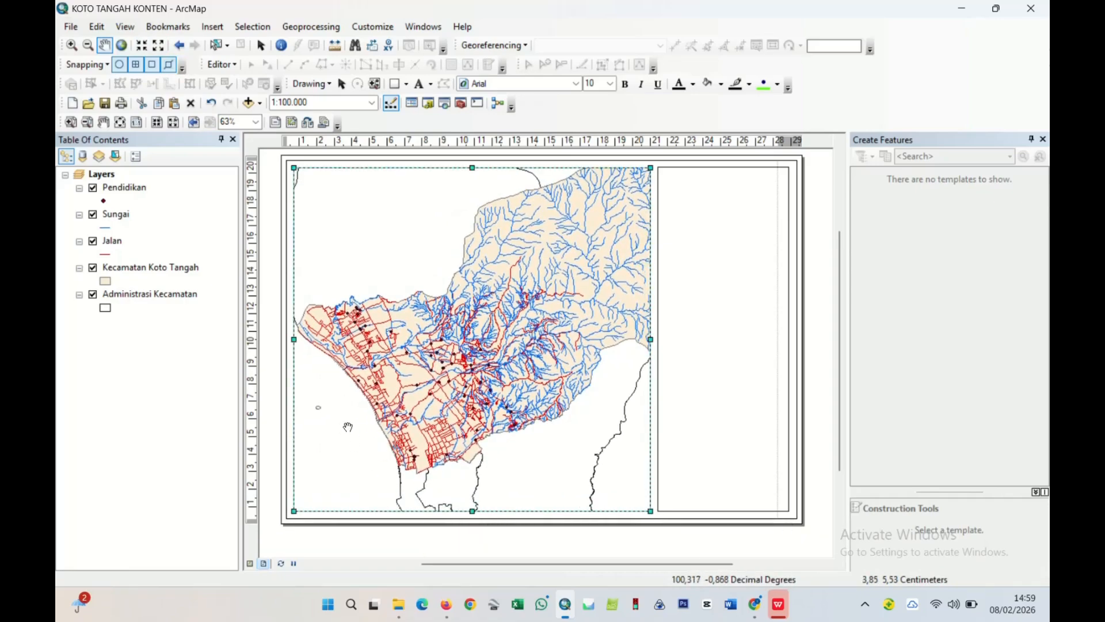
# - Give the map data frame a solid bright blue background to represent the sea
pyautogui.click(104, 174)
pyautogui.rightClick(110, 173)
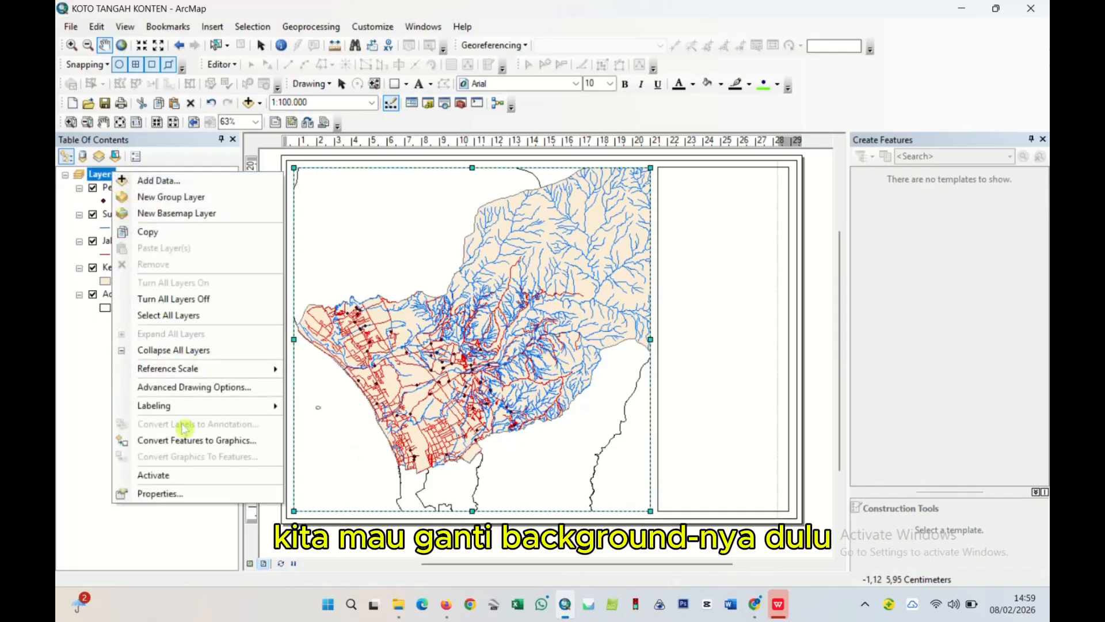
pyautogui.click(176, 495)
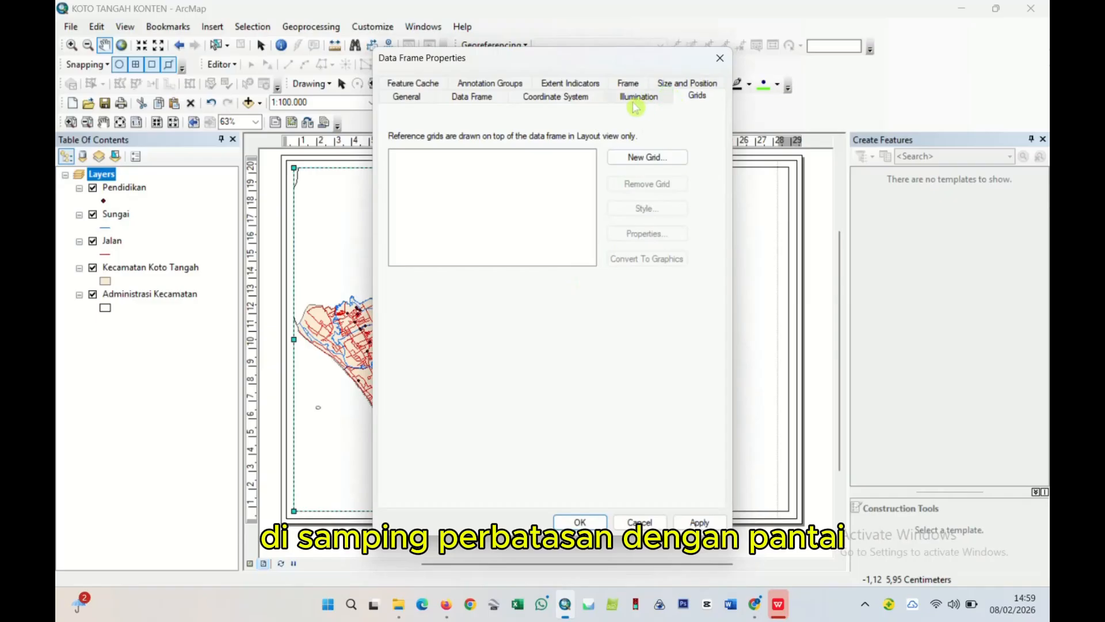
pyautogui.click(632, 85)
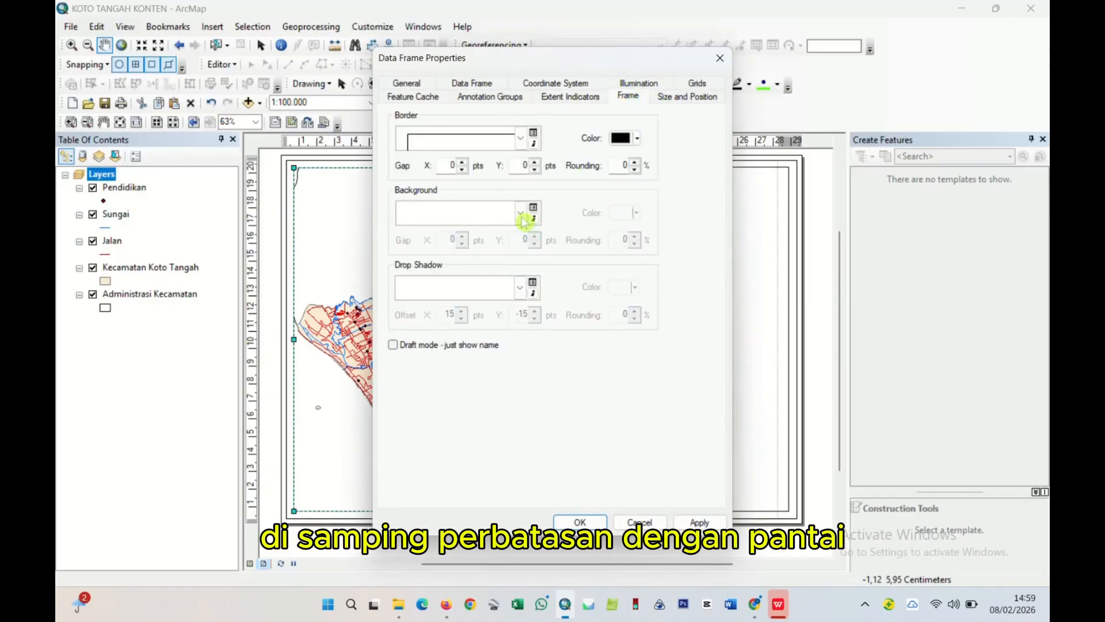
pyautogui.click(521, 215)
pyautogui.click(424, 255)
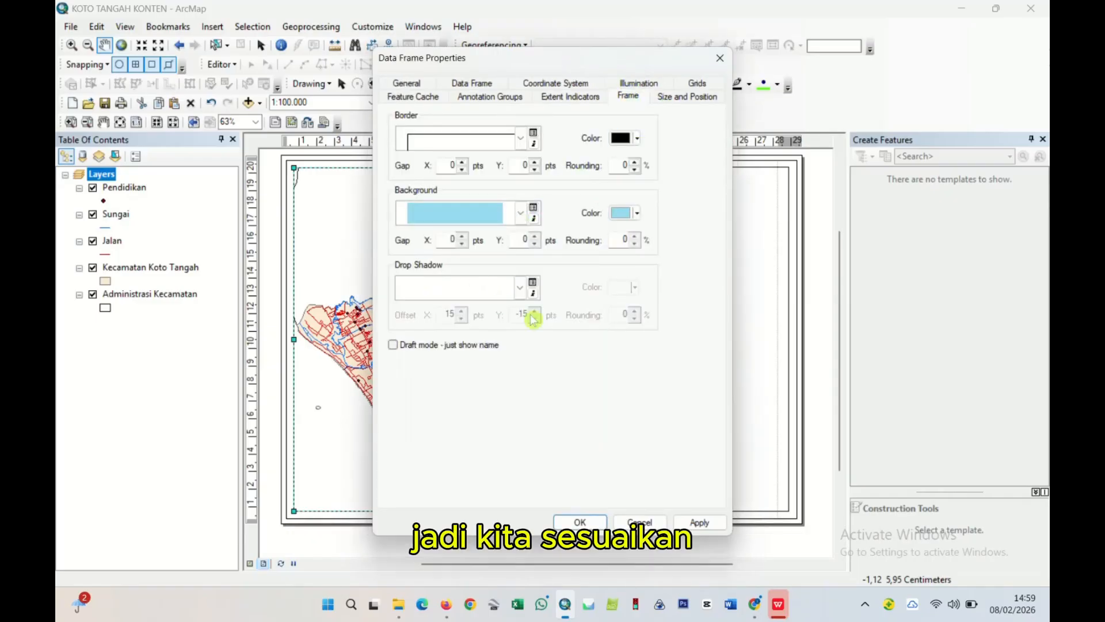
pyautogui.click(627, 214)
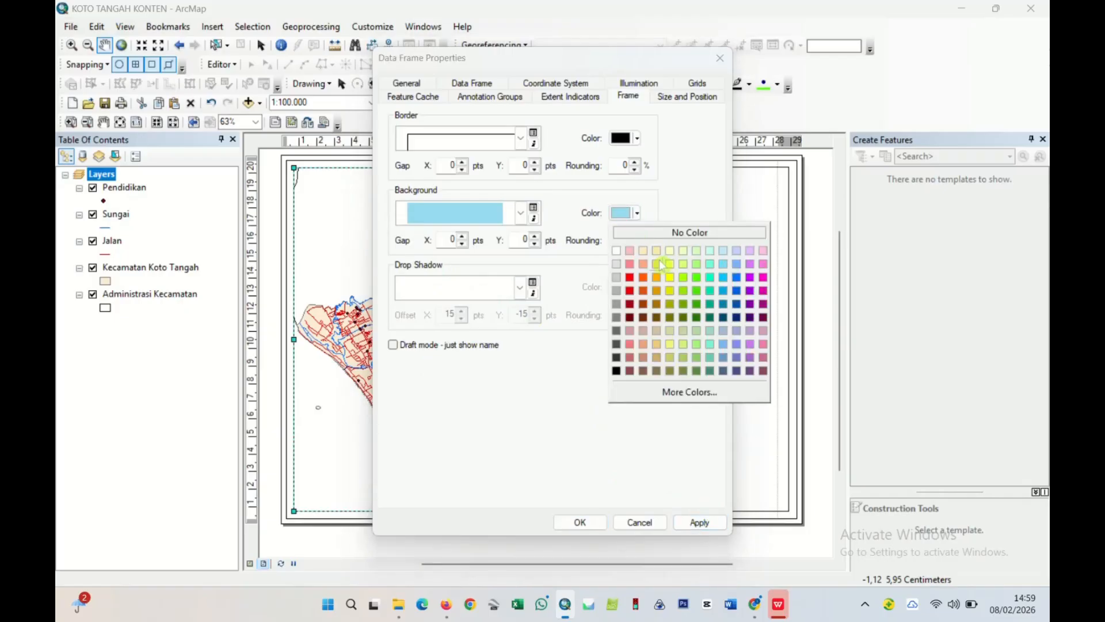
pyautogui.click(726, 277)
pyautogui.click(691, 525)
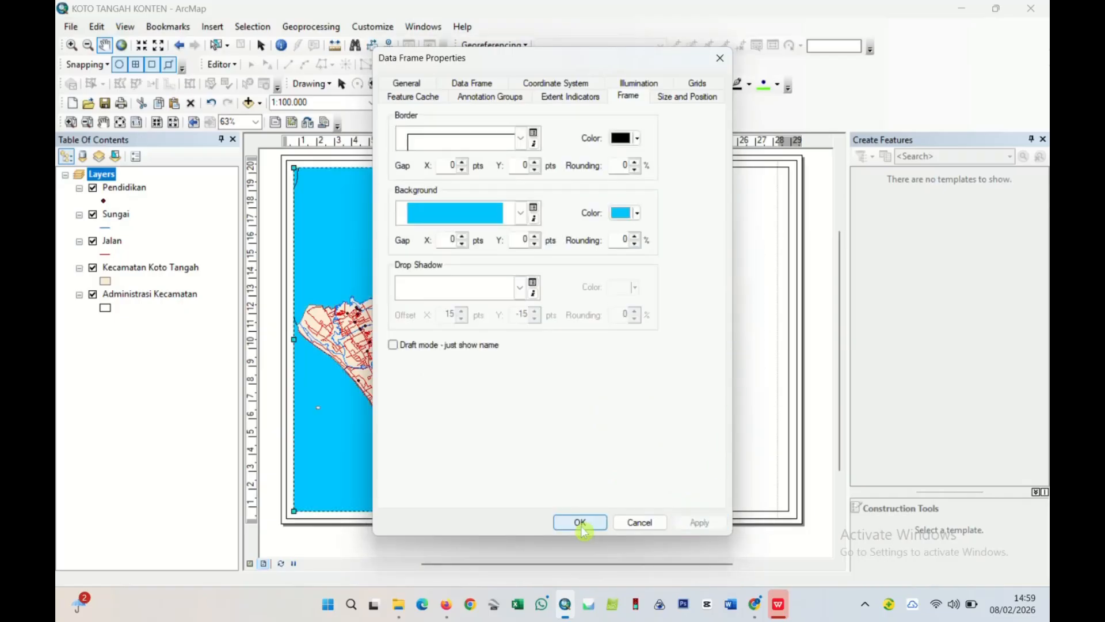
pyautogui.click(579, 522)
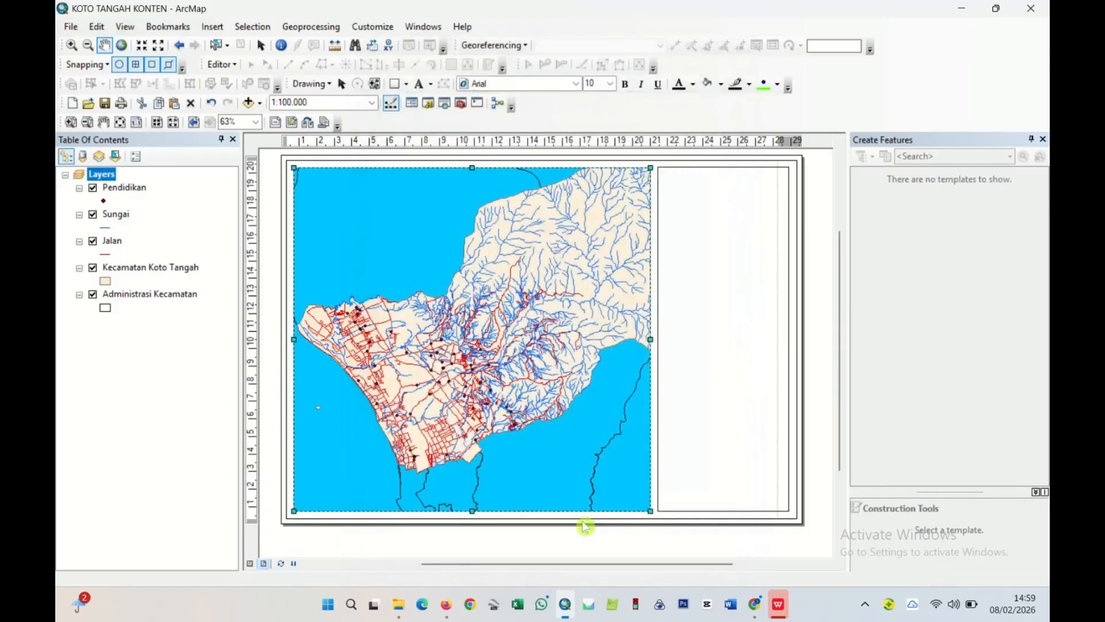
# - Set the fill colour of the Administrasi Kecamatan layer symbol to white
pyautogui.click(106, 310)
pyautogui.click(537, 292)
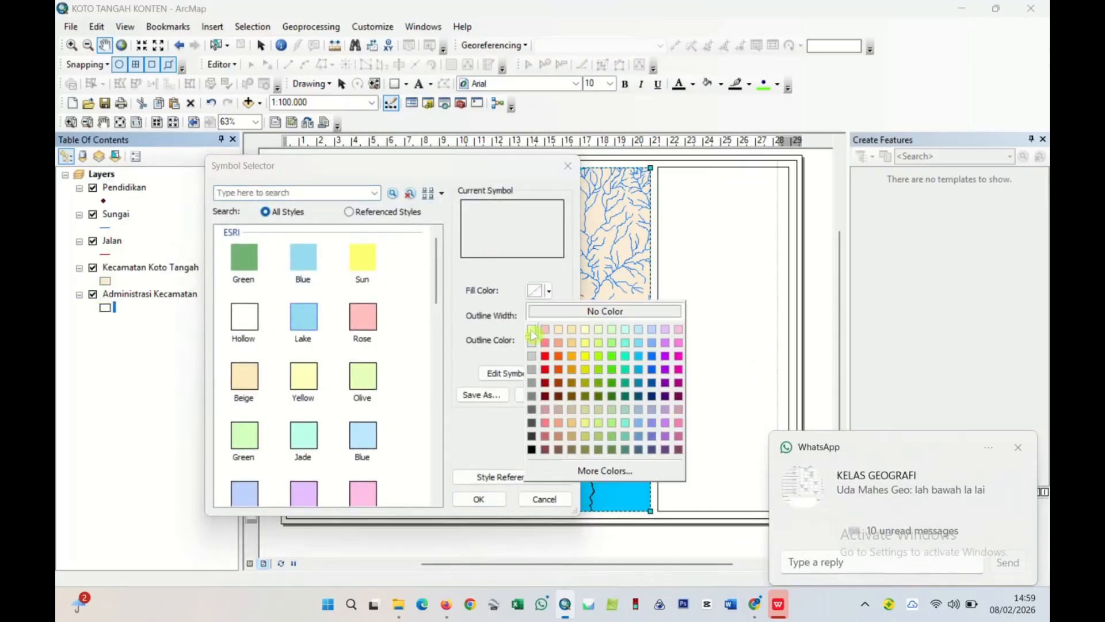
pyautogui.click(537, 333)
pyautogui.click(480, 499)
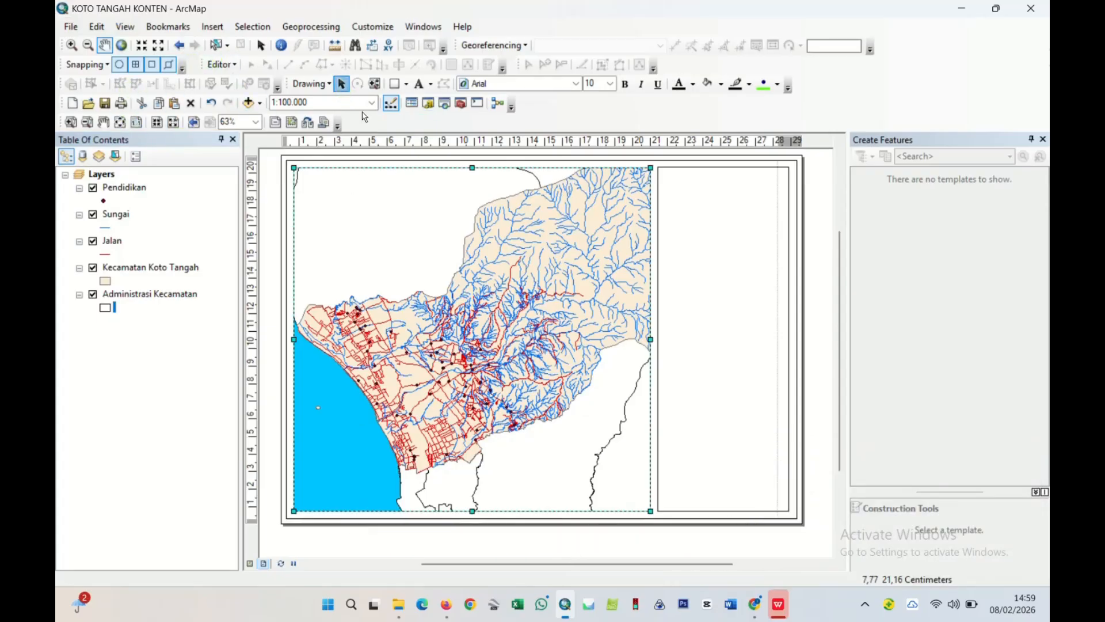
# - Narrow the map data frame slightly from its right edge and extend the side rectangle's left edge to keep a small gap between them
pyautogui.click(341, 84)
pyautogui.click(821, 313)
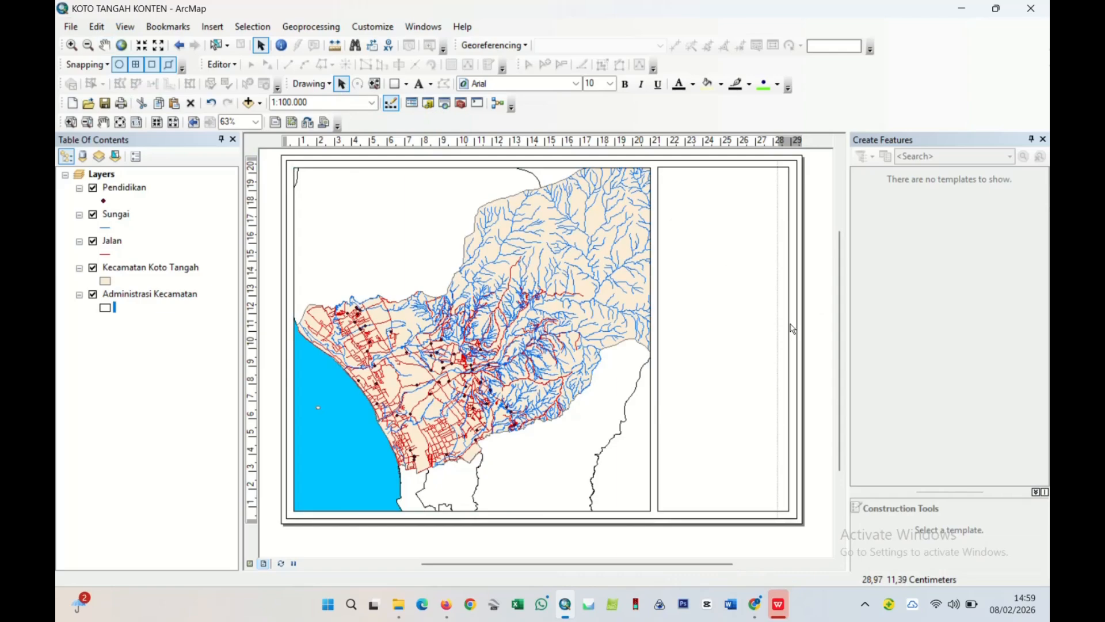
pyautogui.moveTo(800, 333); pyautogui.dragTo(745, 326)
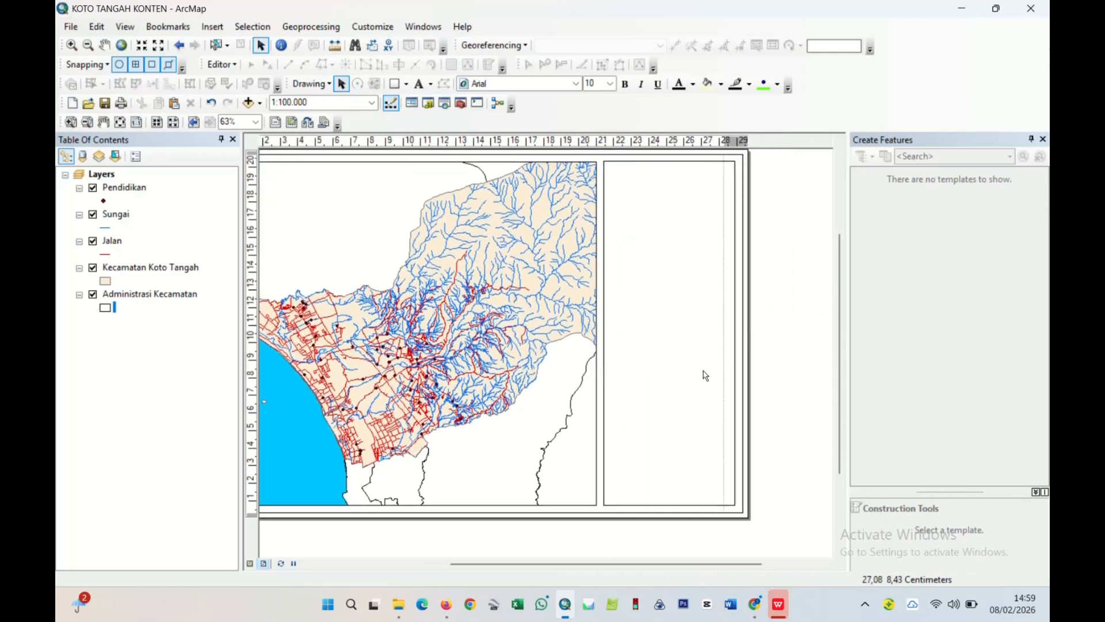
pyautogui.click(582, 343)
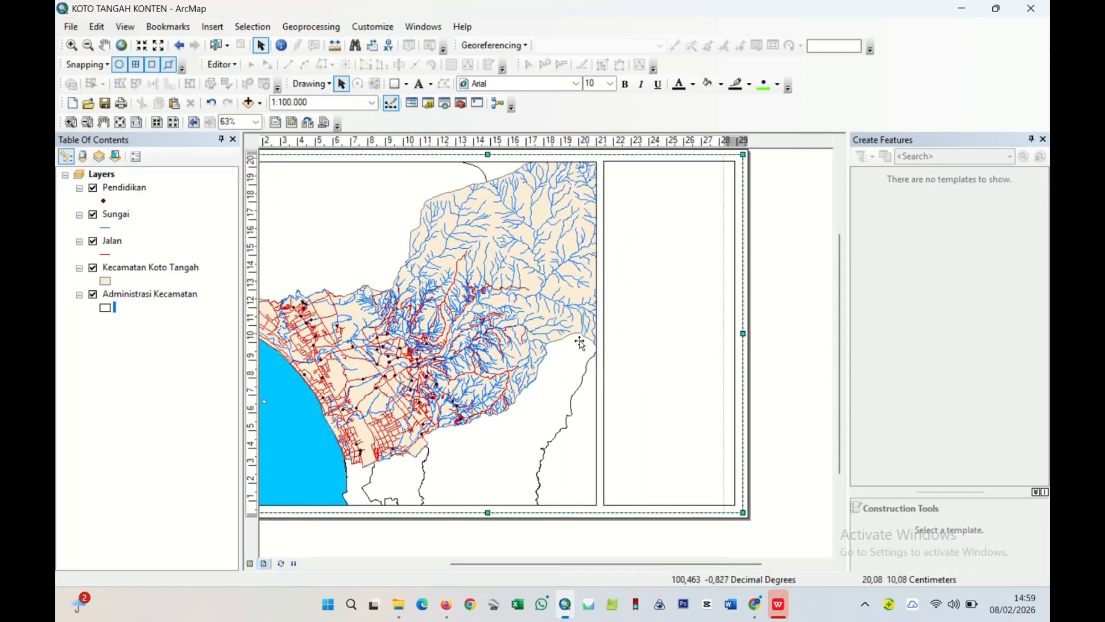
pyautogui.click(587, 341)
pyautogui.click(591, 340)
pyautogui.moveTo(593, 340); pyautogui.dragTo(590, 332)
pyautogui.click(604, 334)
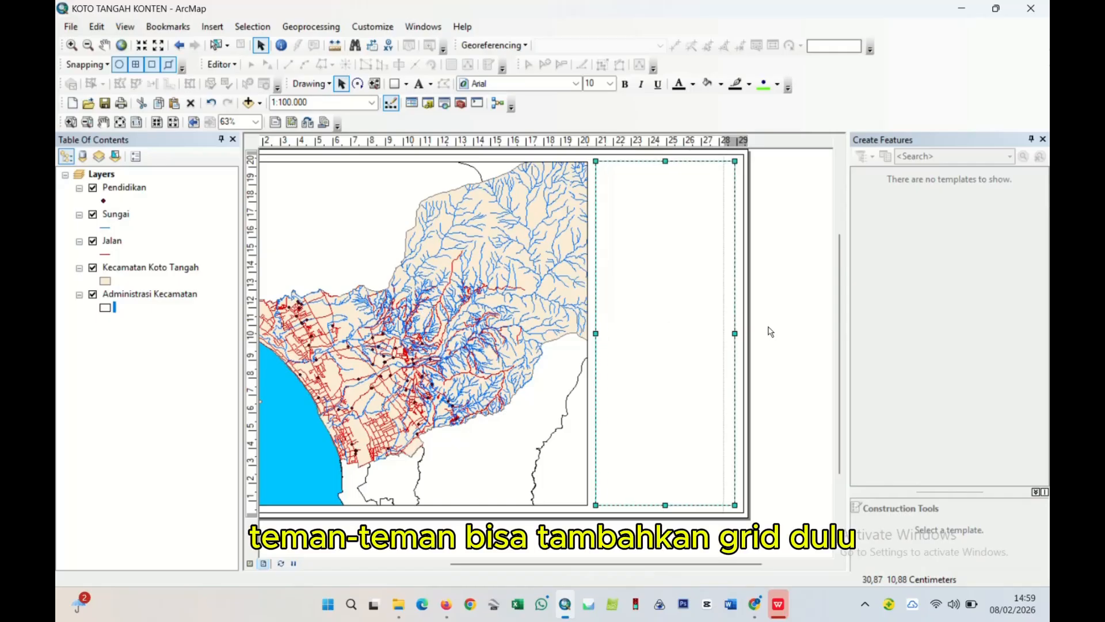
# - Add a graticule of meridians and parallels with a simple border to the map data frame
pyautogui.scroll(2, 770, 332)
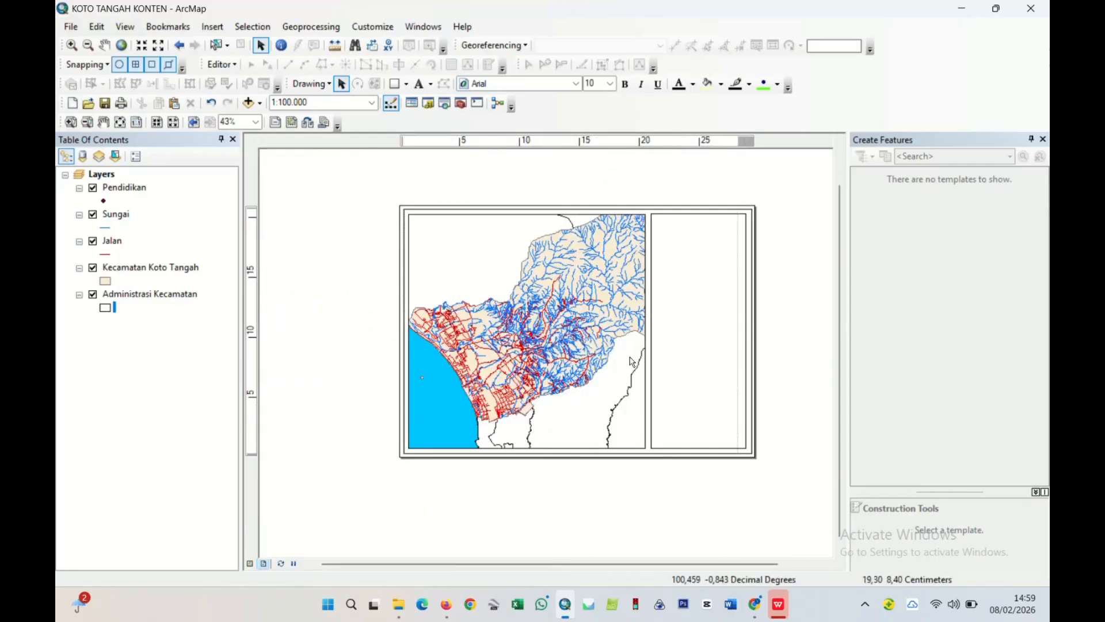
pyautogui.click(625, 358)
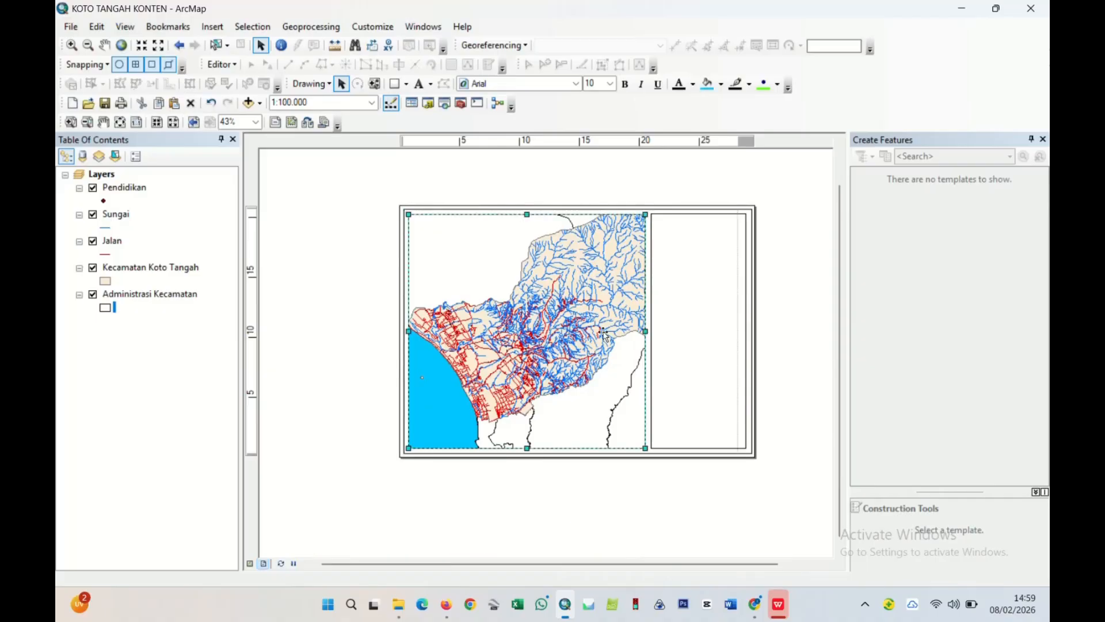
pyautogui.rightClick(604, 335)
pyautogui.click(641, 325)
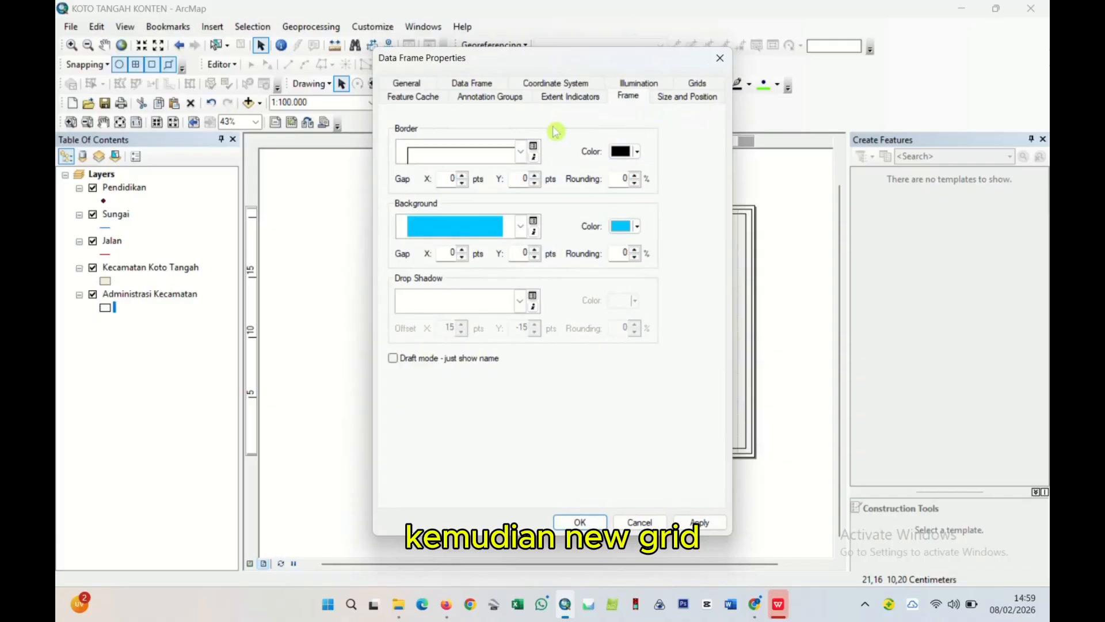
pyautogui.click(697, 83)
pyautogui.click(638, 145)
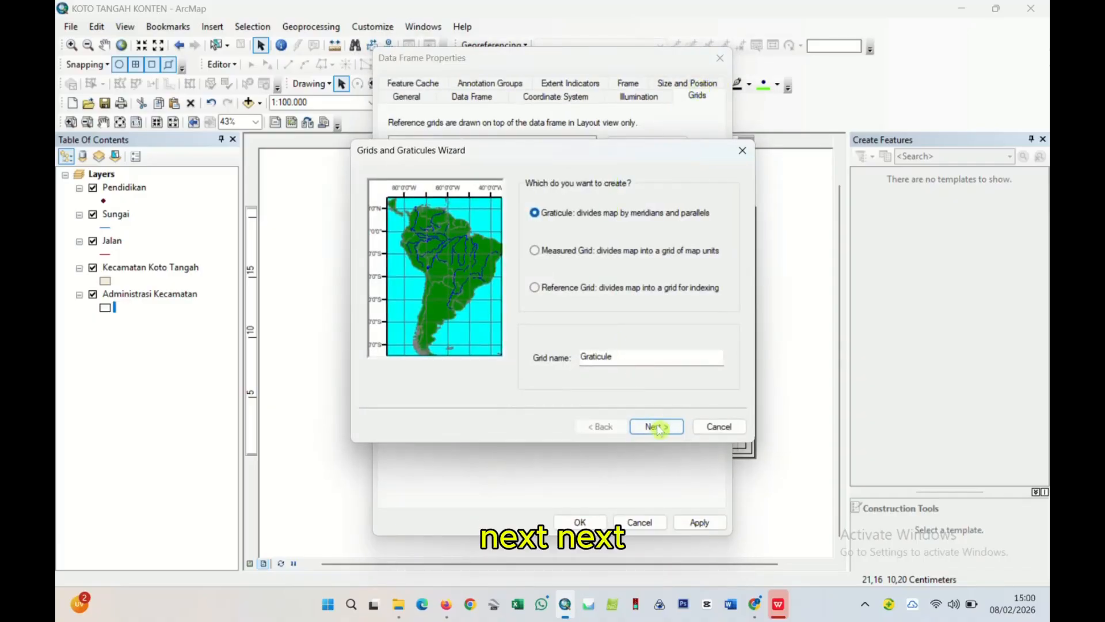
pyautogui.click(656, 427)
pyautogui.click(657, 426)
pyautogui.click(657, 426)
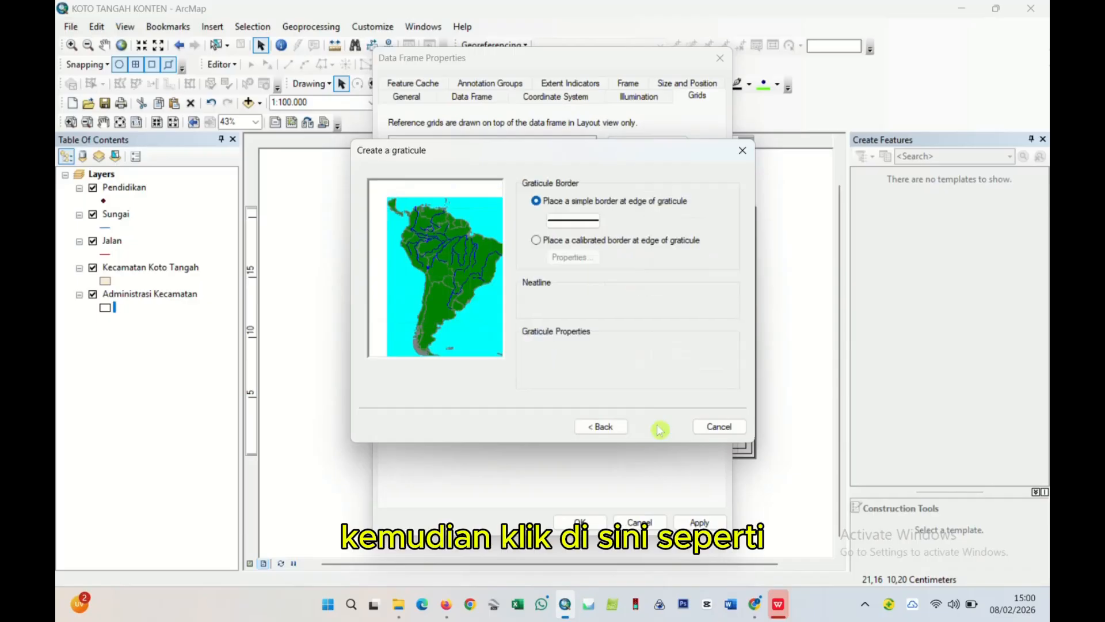
pyautogui.click(660, 428)
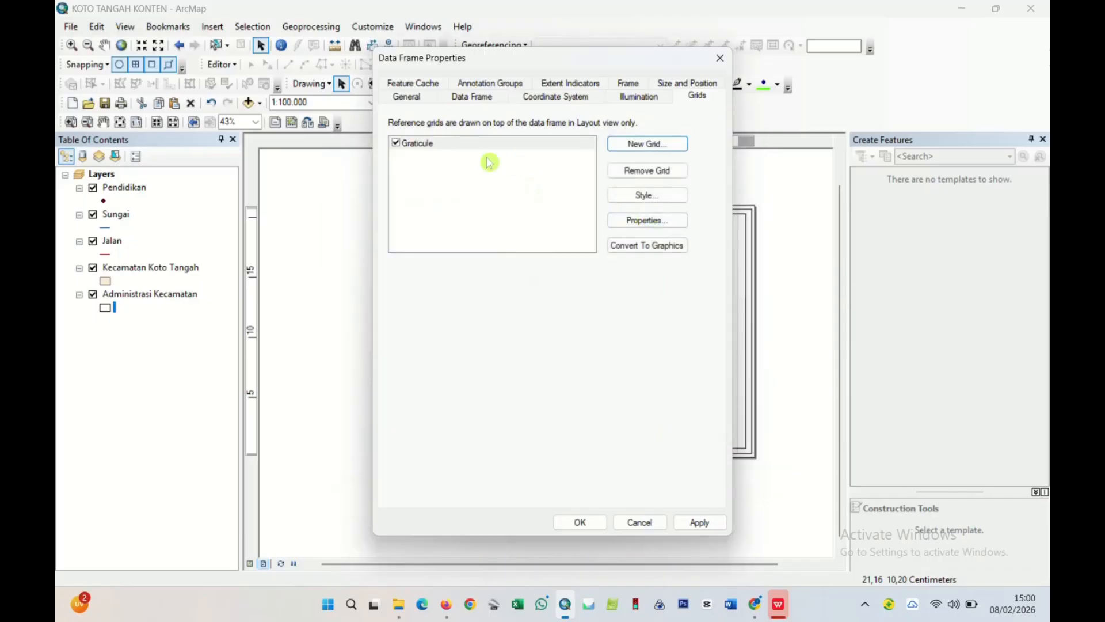
# - Set the graticule's major division tick size to 3 pts
pyautogui.click(470, 147)
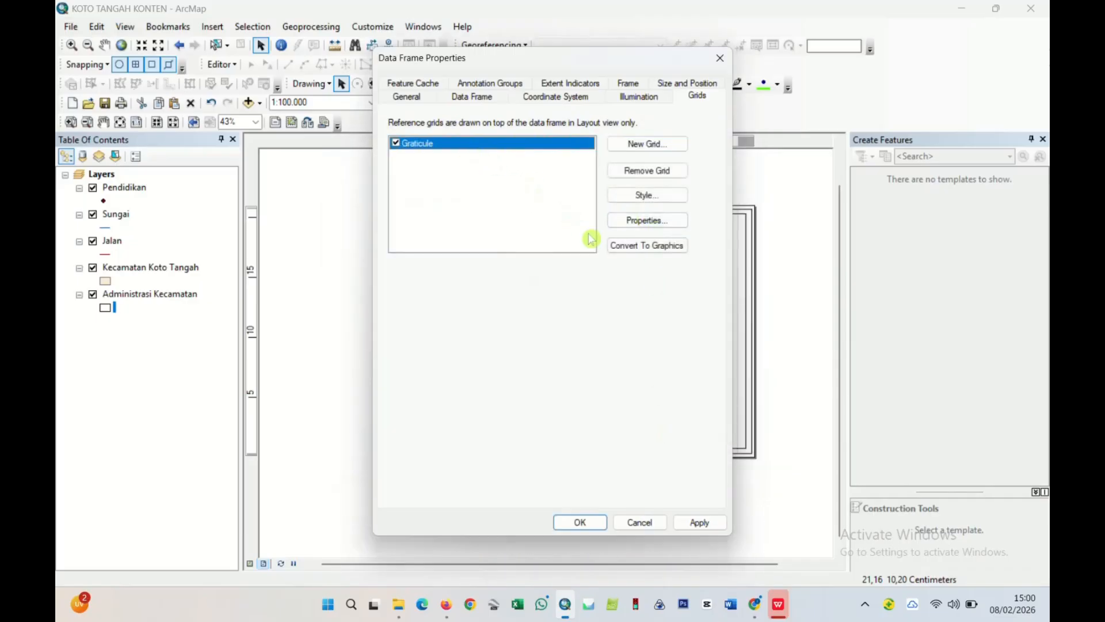
pyautogui.click(650, 222)
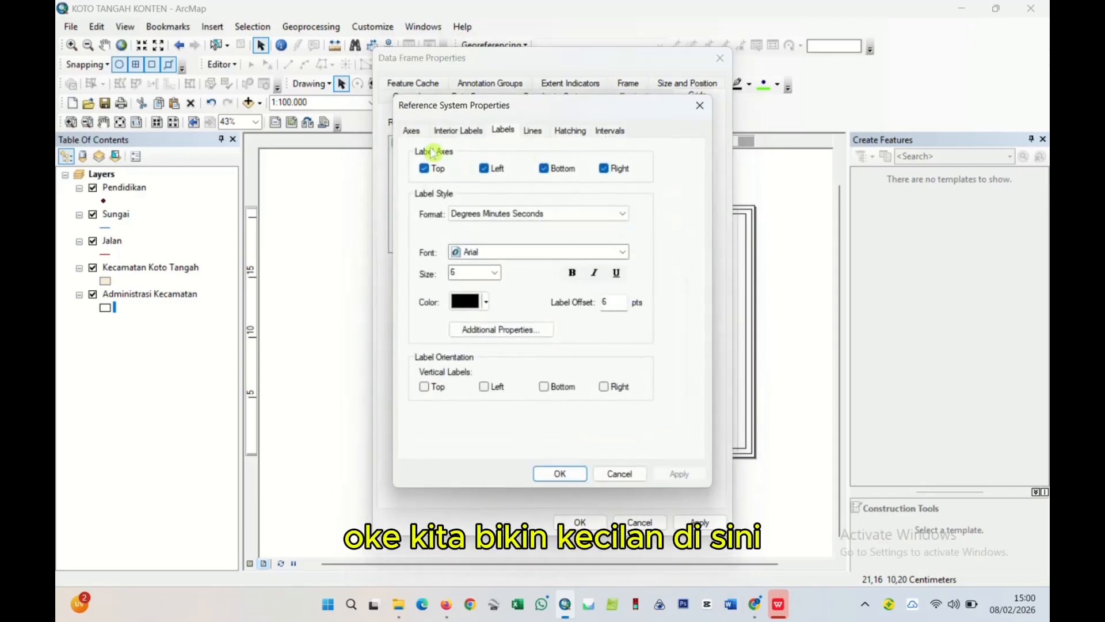
pyautogui.click(409, 132)
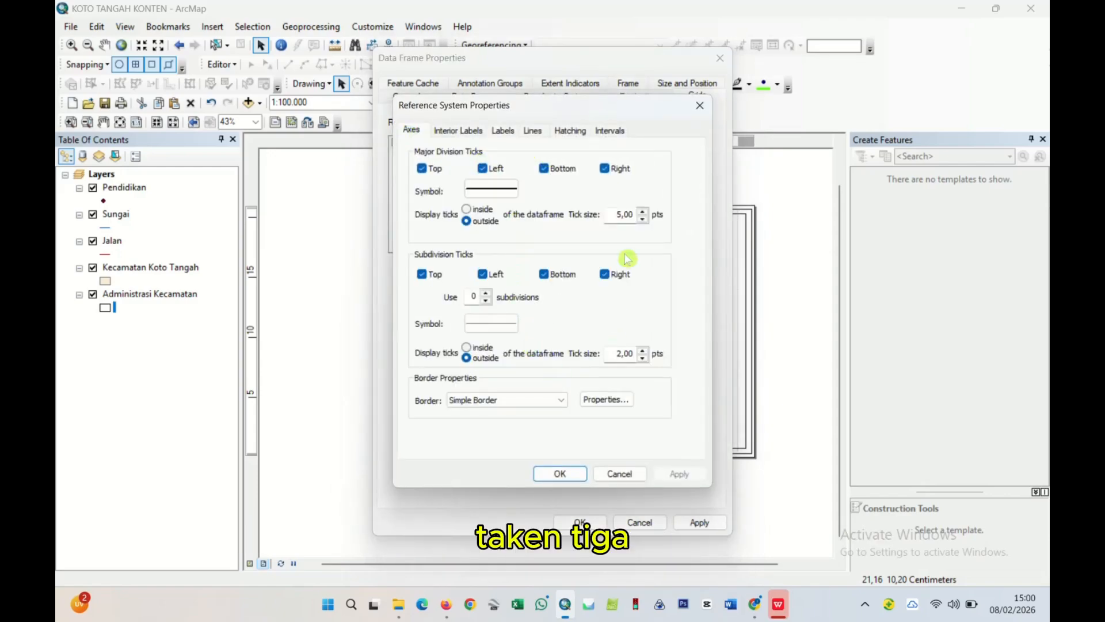
pyautogui.click(647, 222)
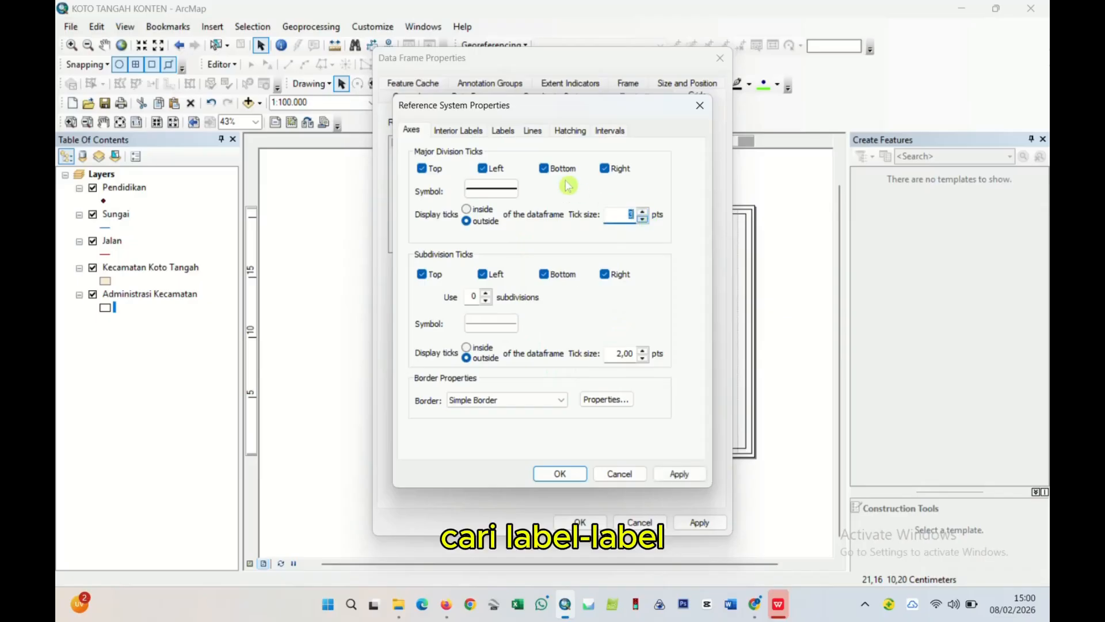
# - Make the graticule's left and right labels vertical, set the label size to 5, and apply the grid settings
pyautogui.click(458, 131)
pyautogui.click(503, 130)
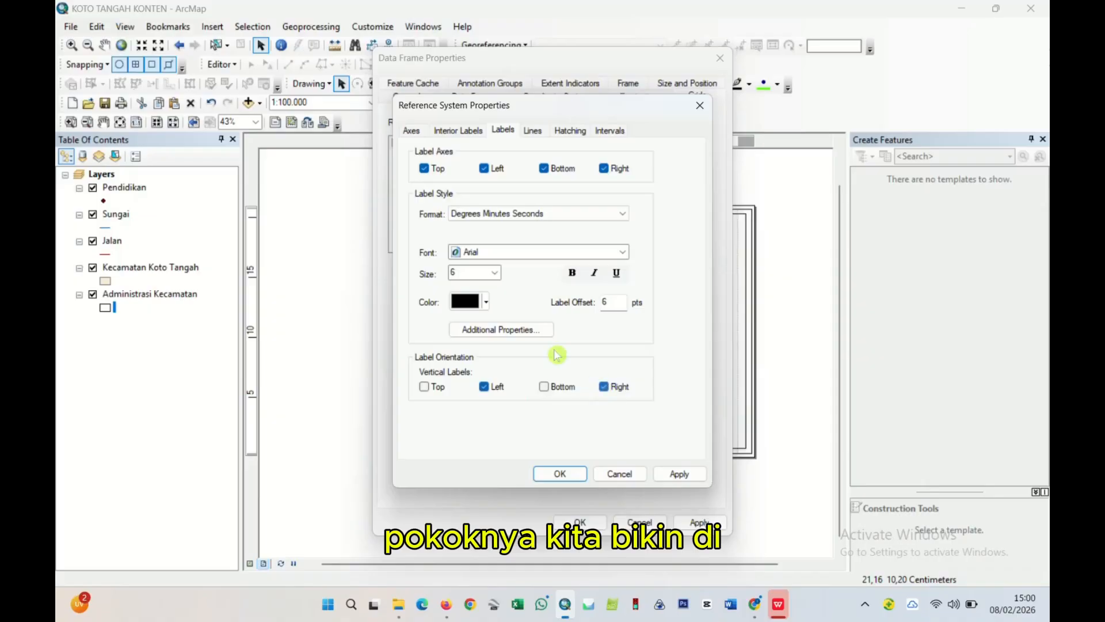
pyautogui.click(493, 272)
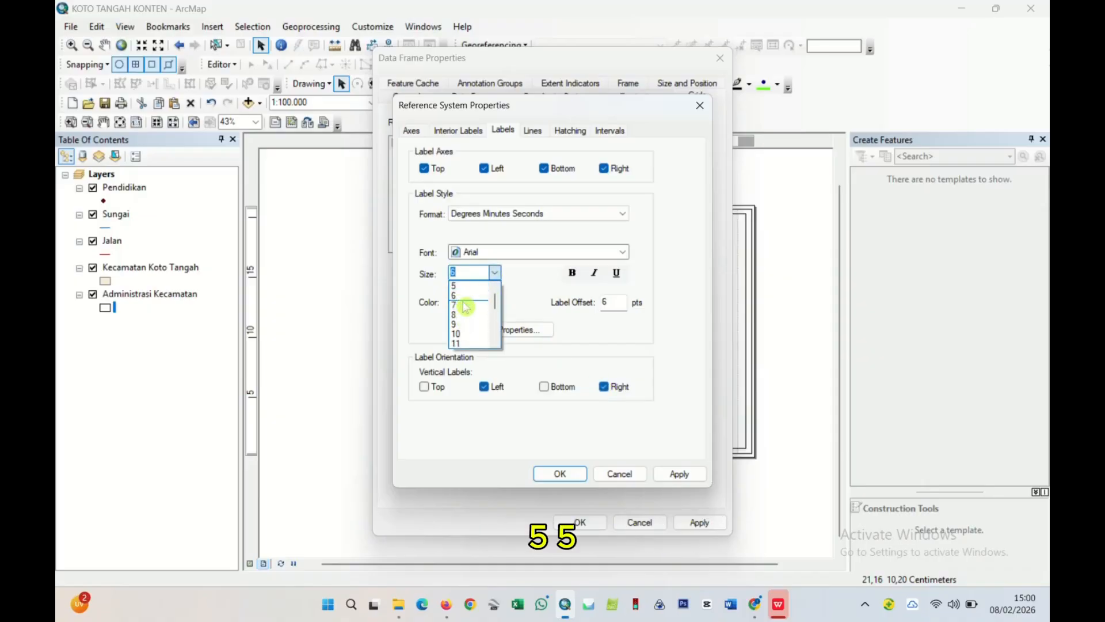
pyautogui.click(462, 286)
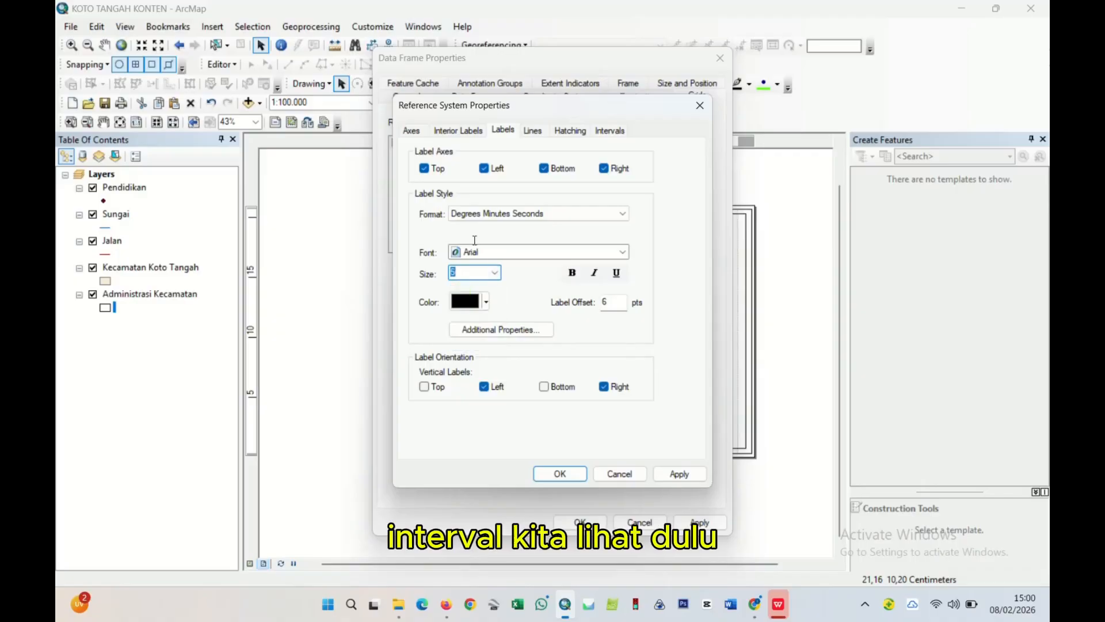
pyautogui.click(532, 131)
pyautogui.click(570, 130)
pyautogui.click(610, 130)
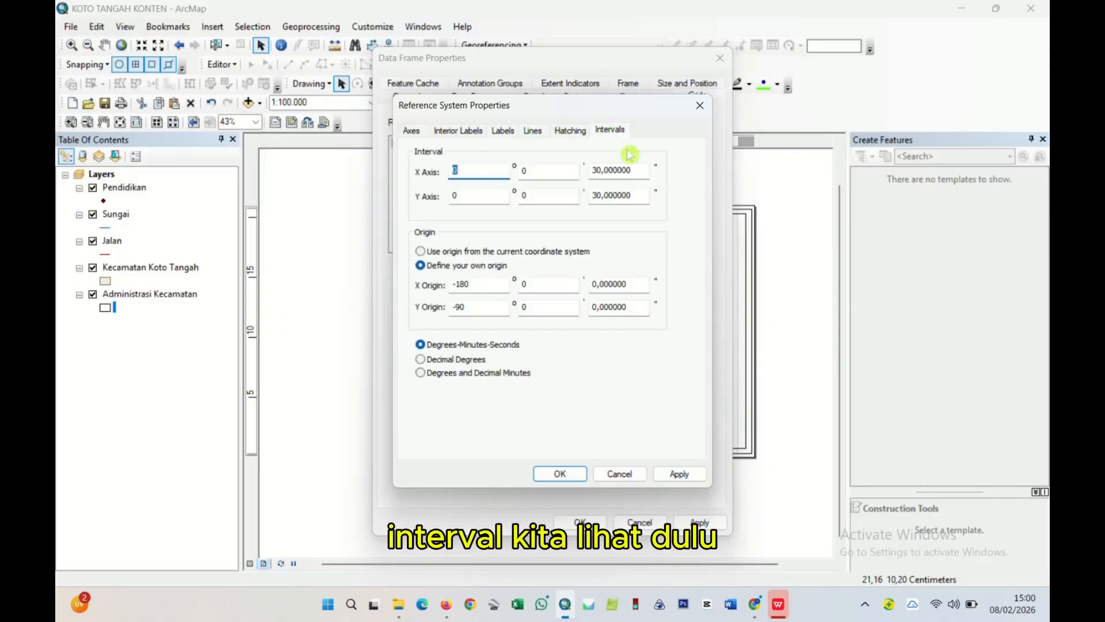
pyautogui.click(679, 475)
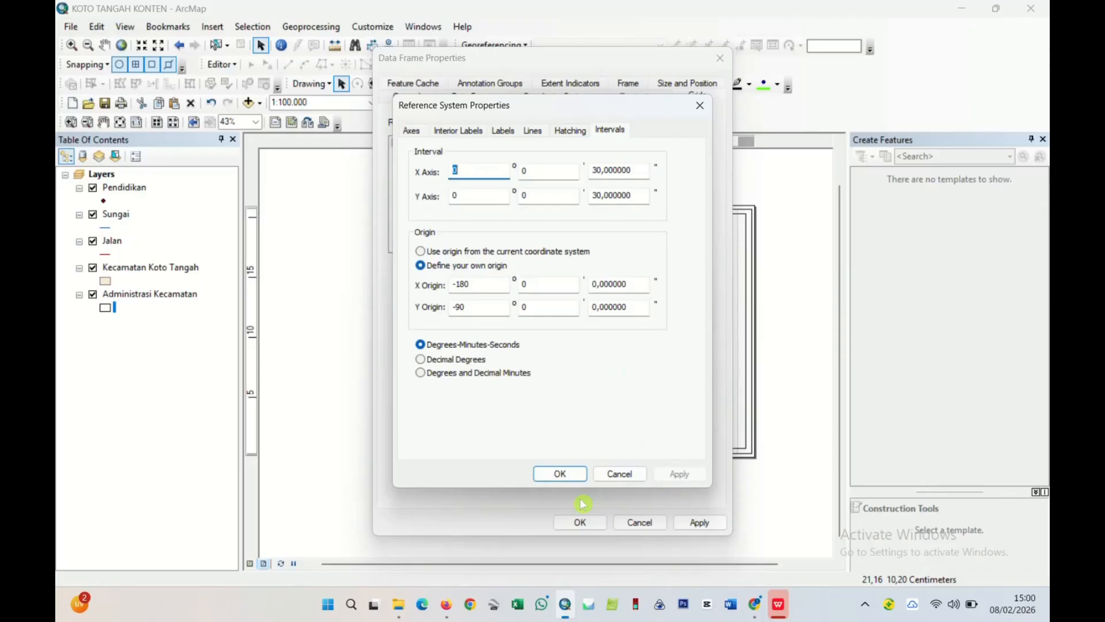
pyautogui.click(561, 475)
# - Set the graticule's X and Y axis intervals to 0° 2' 30" and apply the grid settings
pyautogui.moveTo(587, 58); pyautogui.dragTo(646, 87)
pyautogui.click(690, 254)
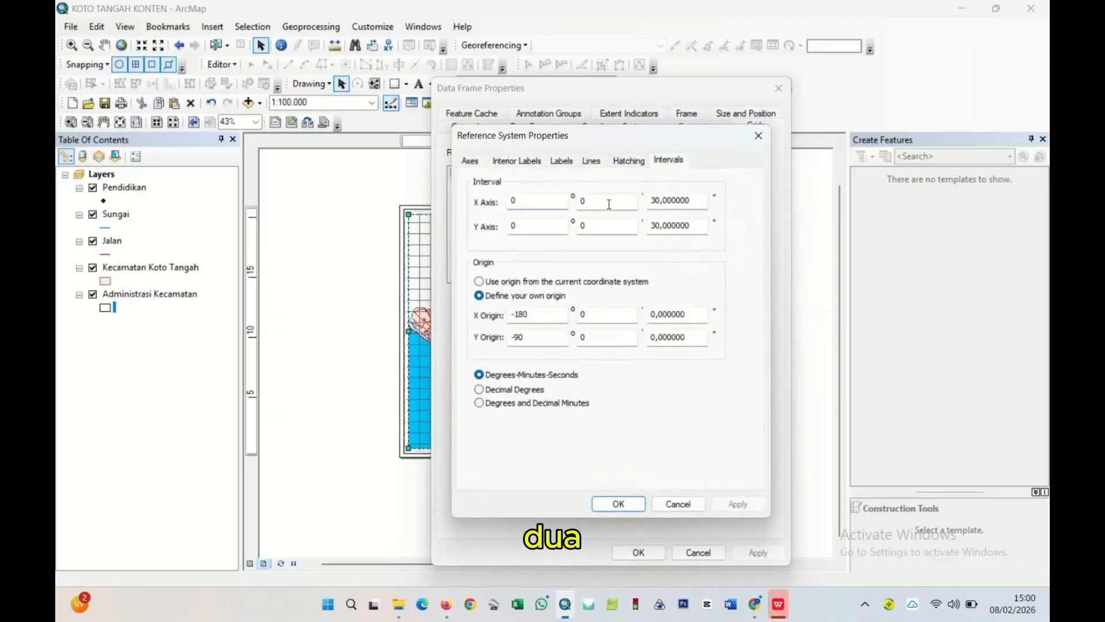
pyautogui.doubleClick(609, 204)
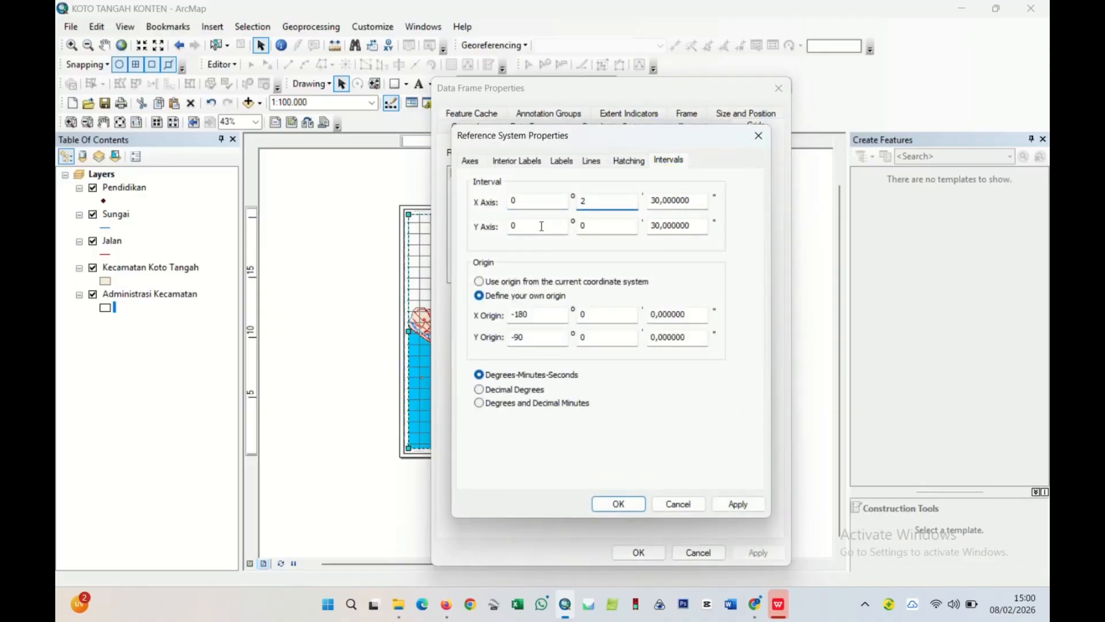
pyautogui.moveTo(597, 228); pyautogui.dragTo(539, 244)
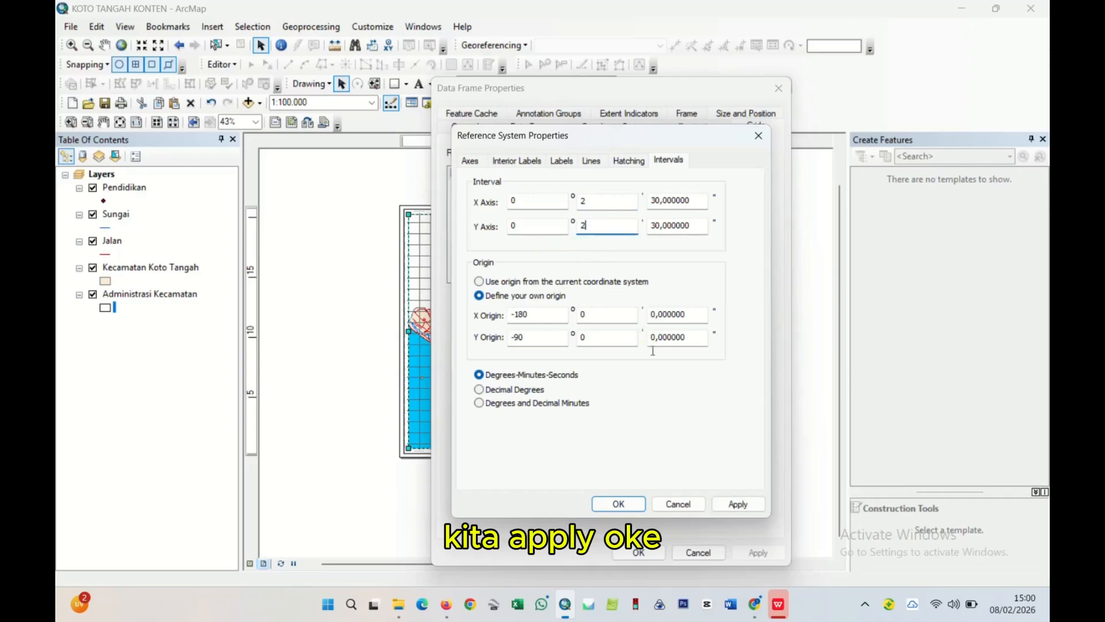
pyautogui.write('2')
pyautogui.click(636, 506)
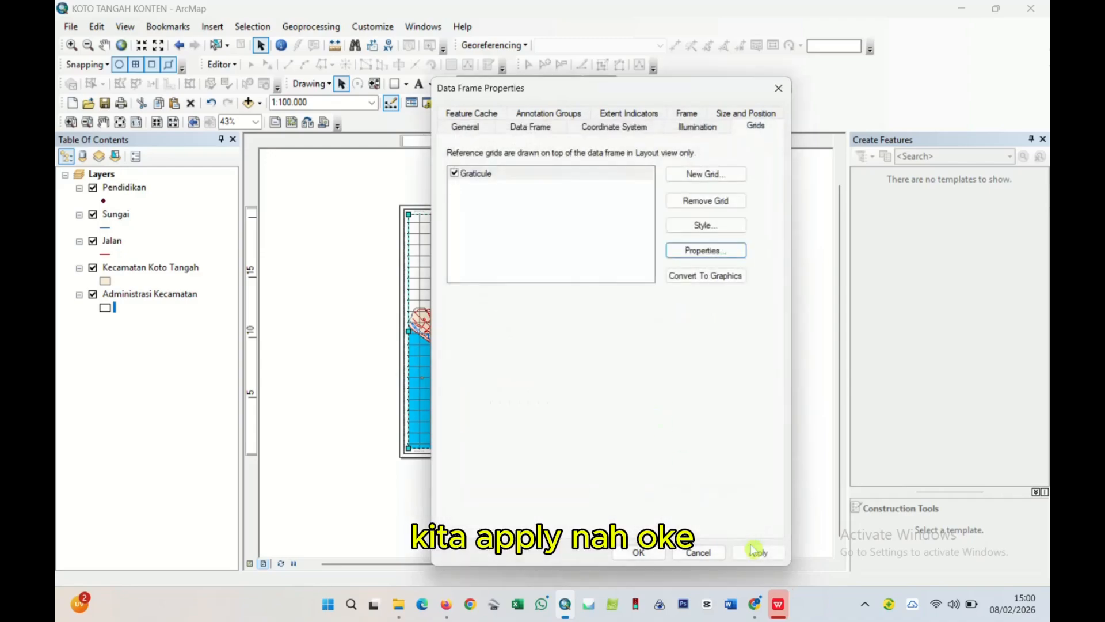
pyautogui.click(758, 552)
pyautogui.moveTo(651, 95); pyautogui.dragTo(808, 80)
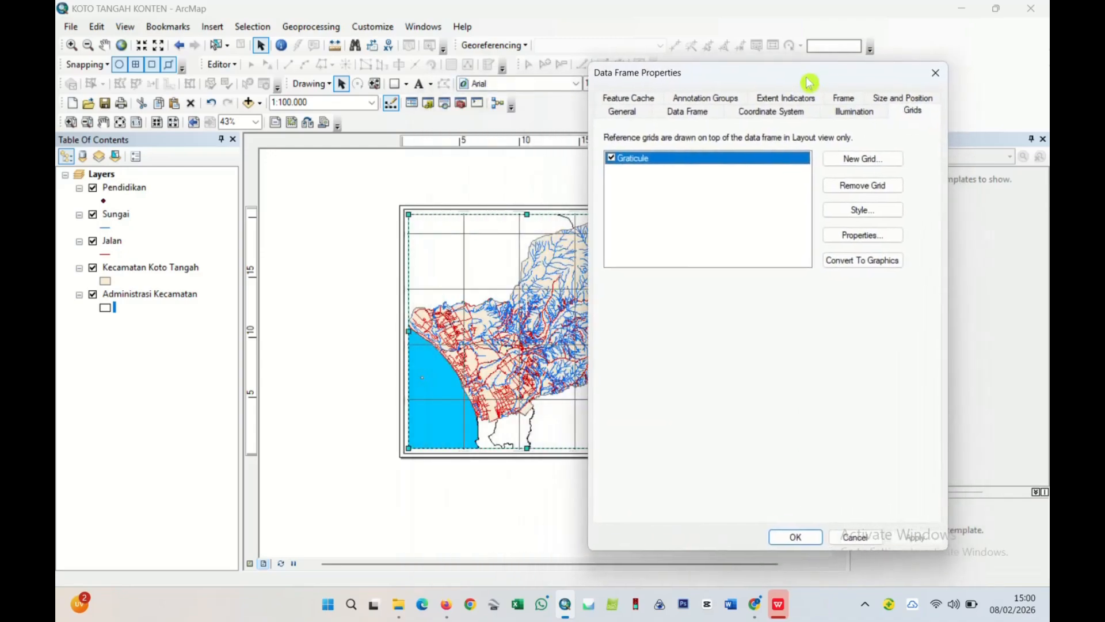
pyautogui.click(795, 534)
# - Set the label offset of the data frame's graticule to 4 pts
pyautogui.scroll(3, 627, 441)
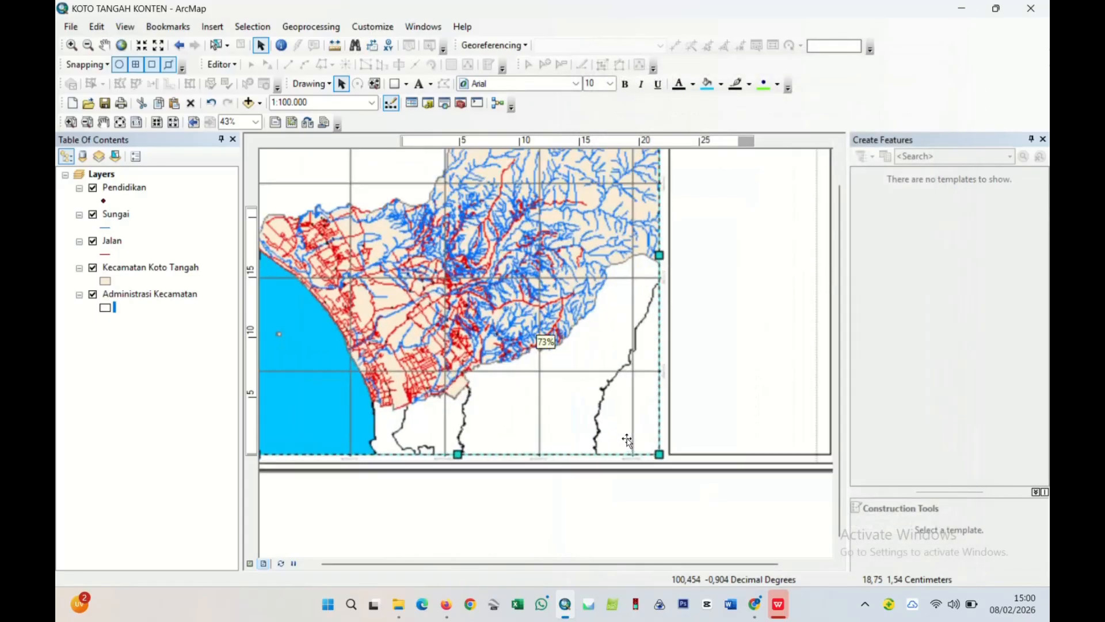
pyautogui.scroll(4, 639, 454)
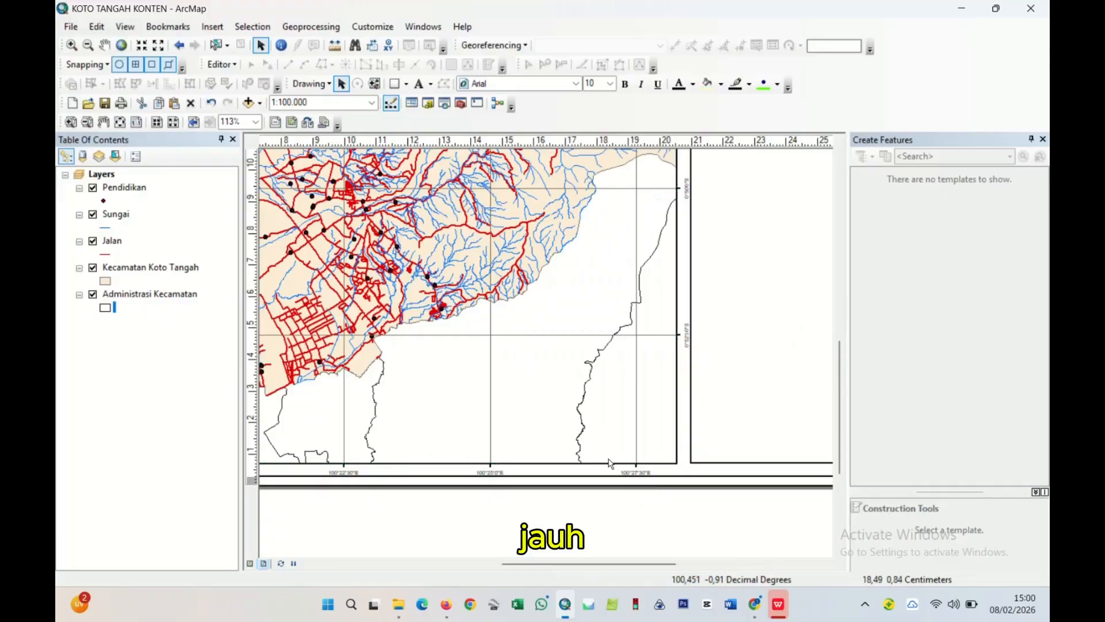
pyautogui.scroll(-1, 595, 489)
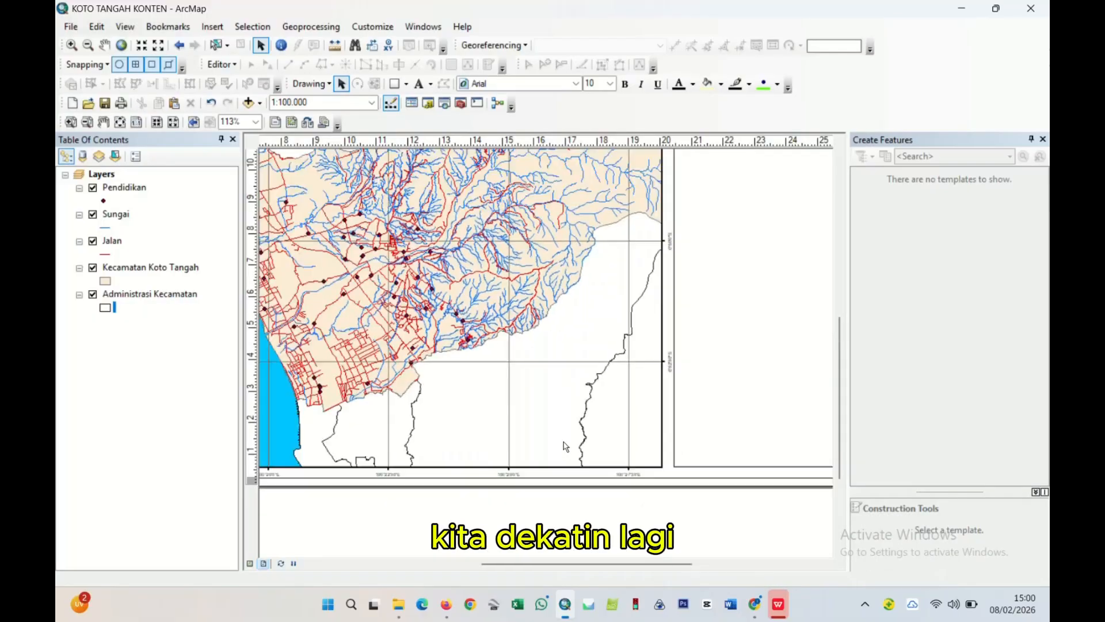
pyautogui.rightClick(563, 446)
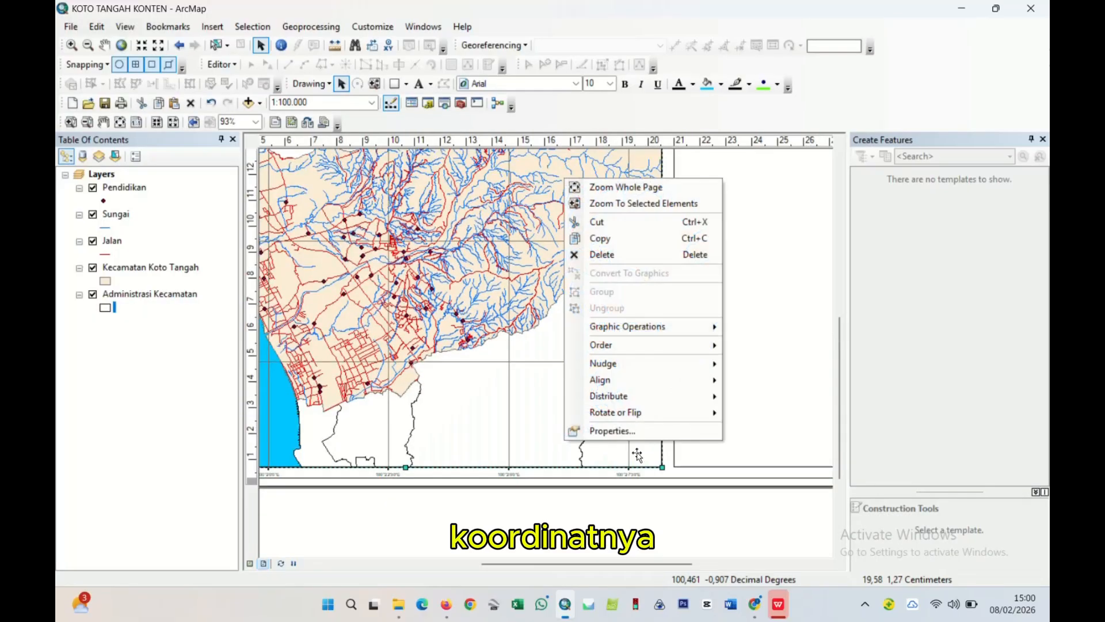
pyautogui.click(612, 430)
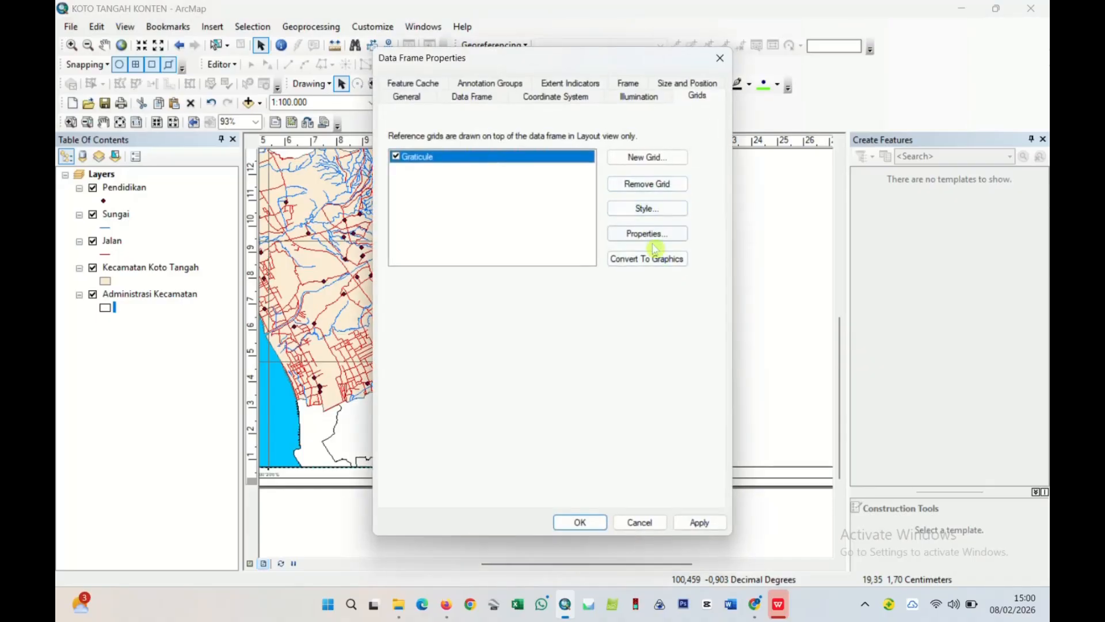
pyautogui.click(657, 234)
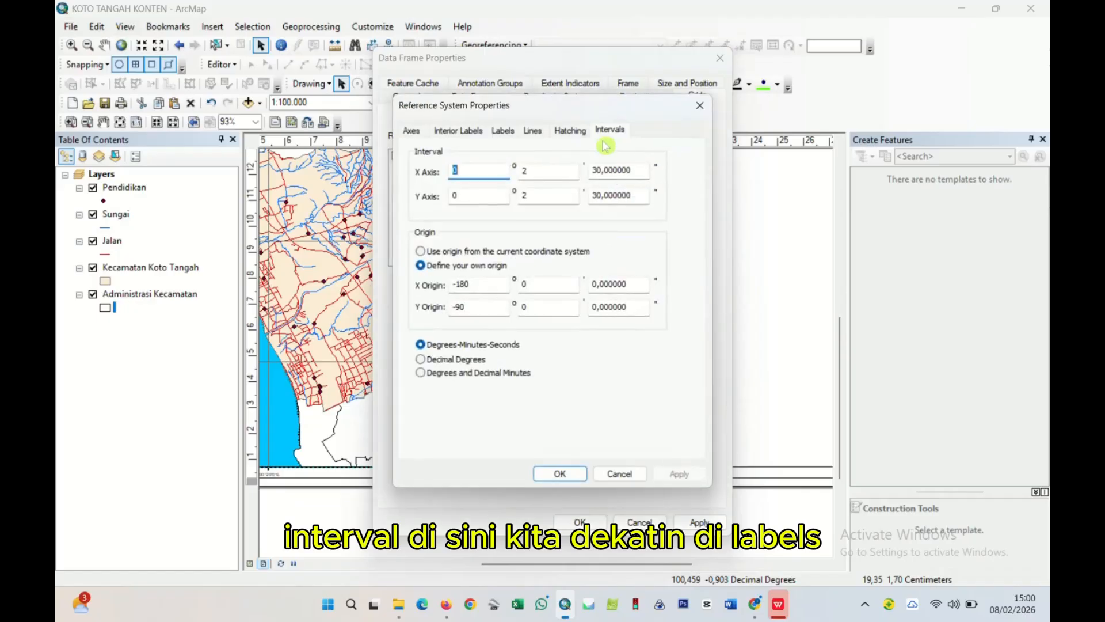
pyautogui.click(580, 132)
pyautogui.click(608, 132)
pyautogui.click(573, 131)
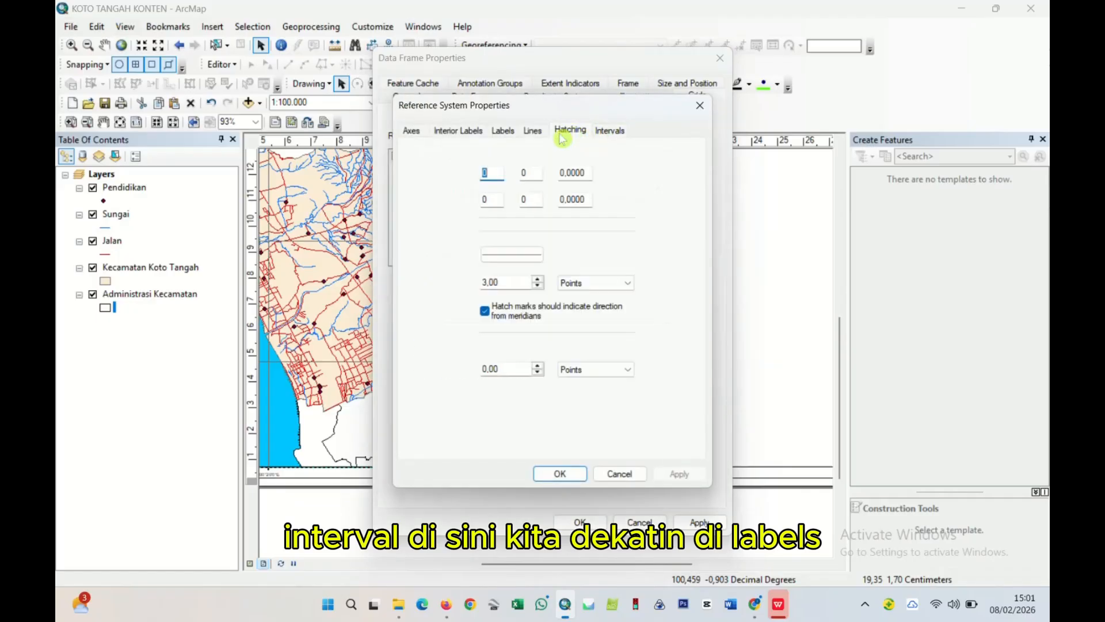
pyautogui.click(530, 132)
pyautogui.click(502, 132)
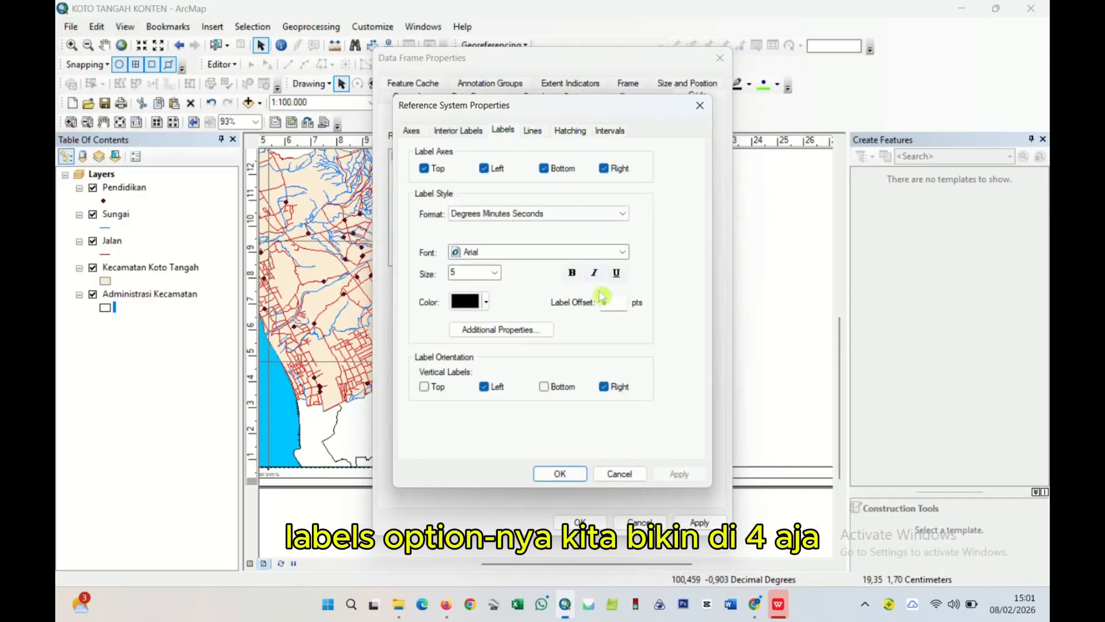
pyautogui.write('4')
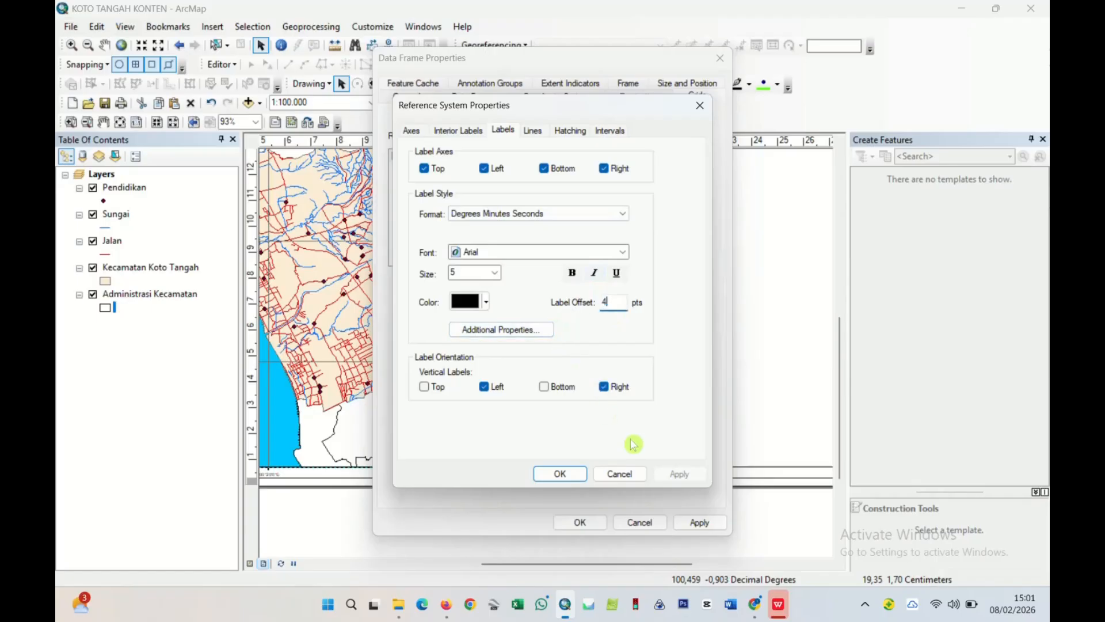
pyautogui.click(577, 475)
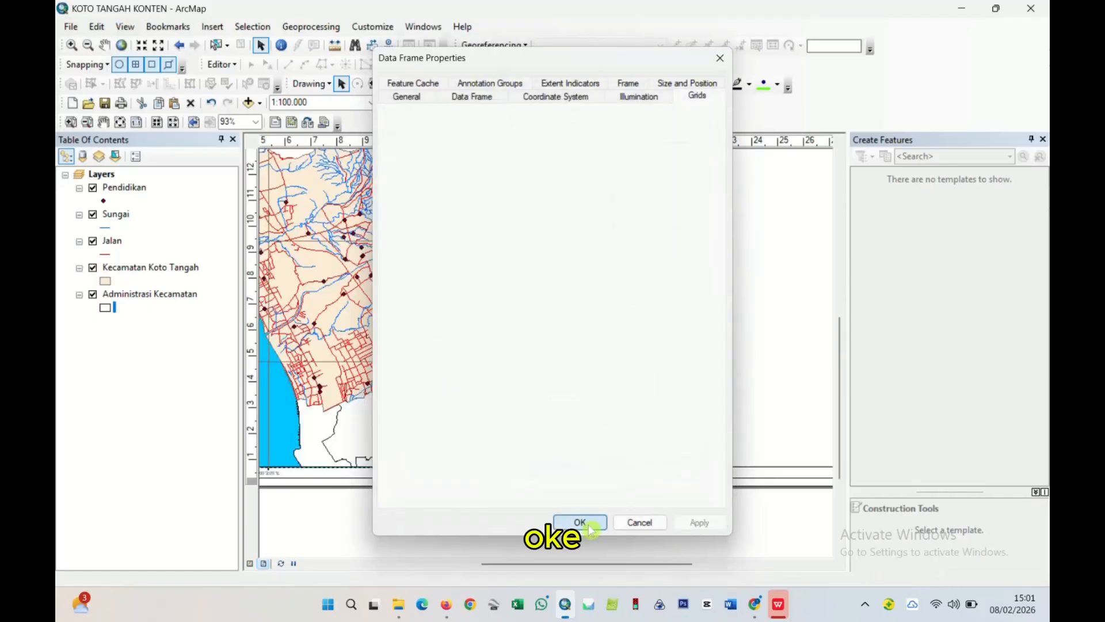
pyautogui.click(580, 522)
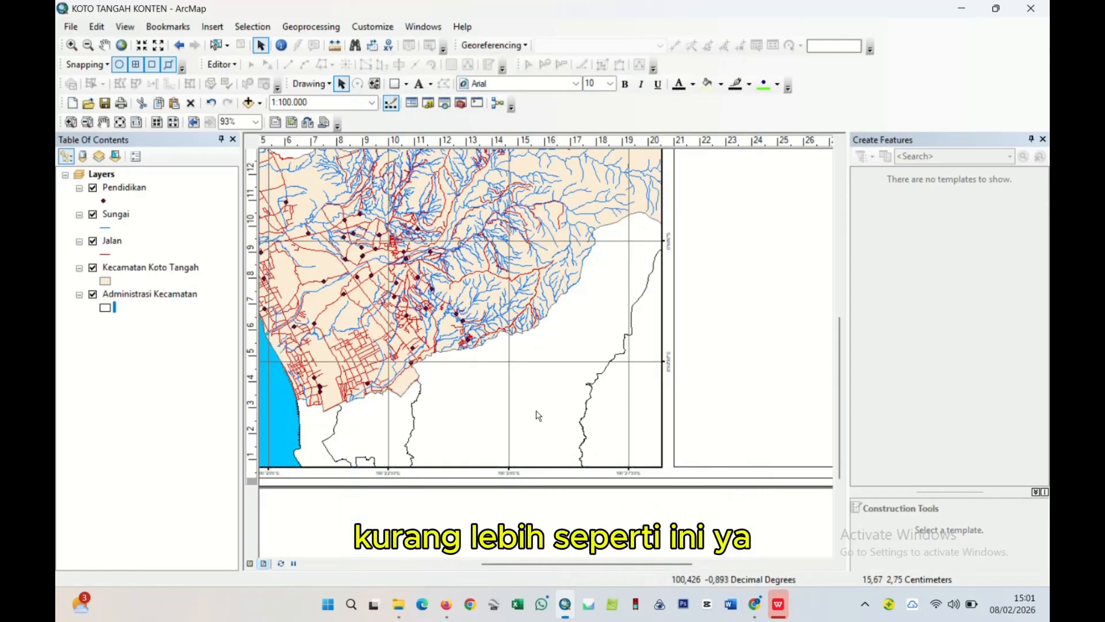
# - Reduce the graticule's major division tick size to 2 pts
pyautogui.scroll(2, 572, 461)
pyautogui.moveTo(440, 363); pyautogui.dragTo(602, 343)
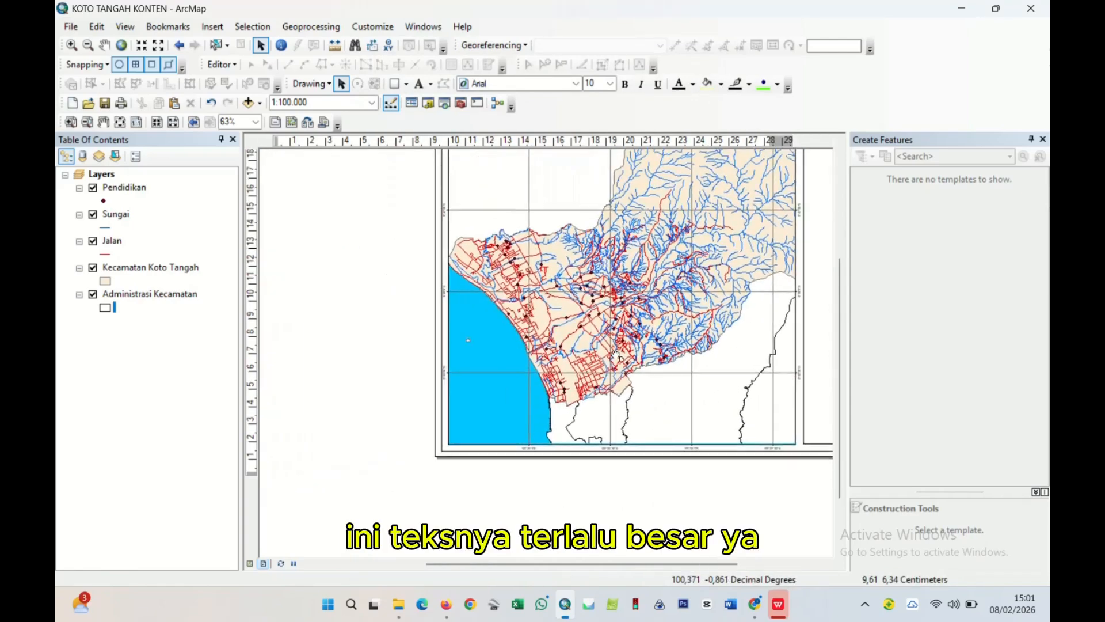
pyautogui.scroll(-4, 510, 371)
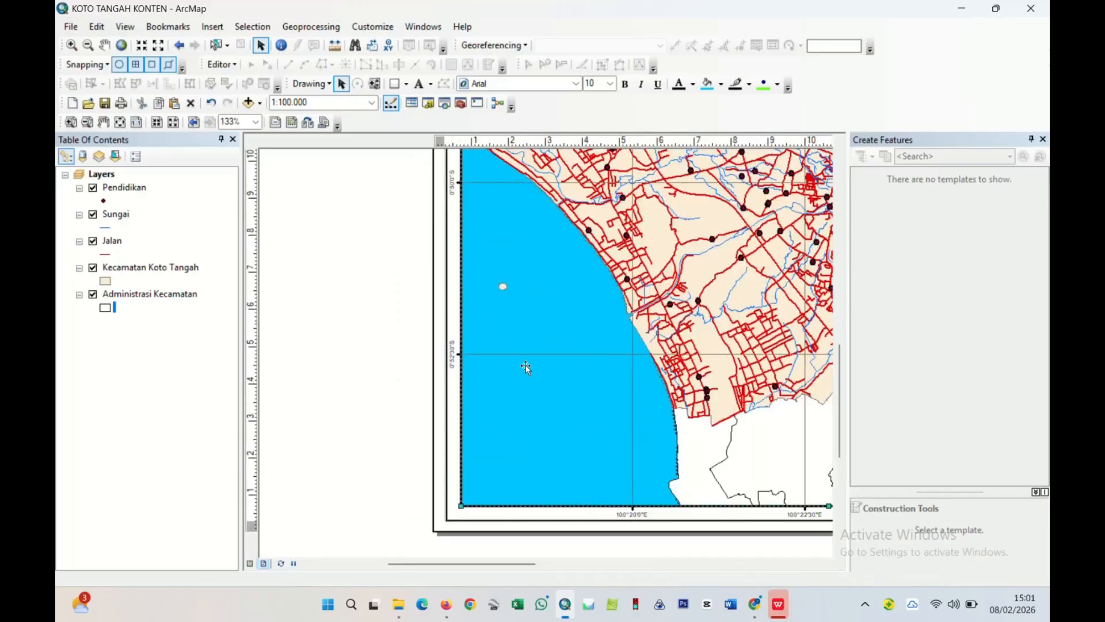
pyautogui.rightClick(525, 368)
pyautogui.click(599, 354)
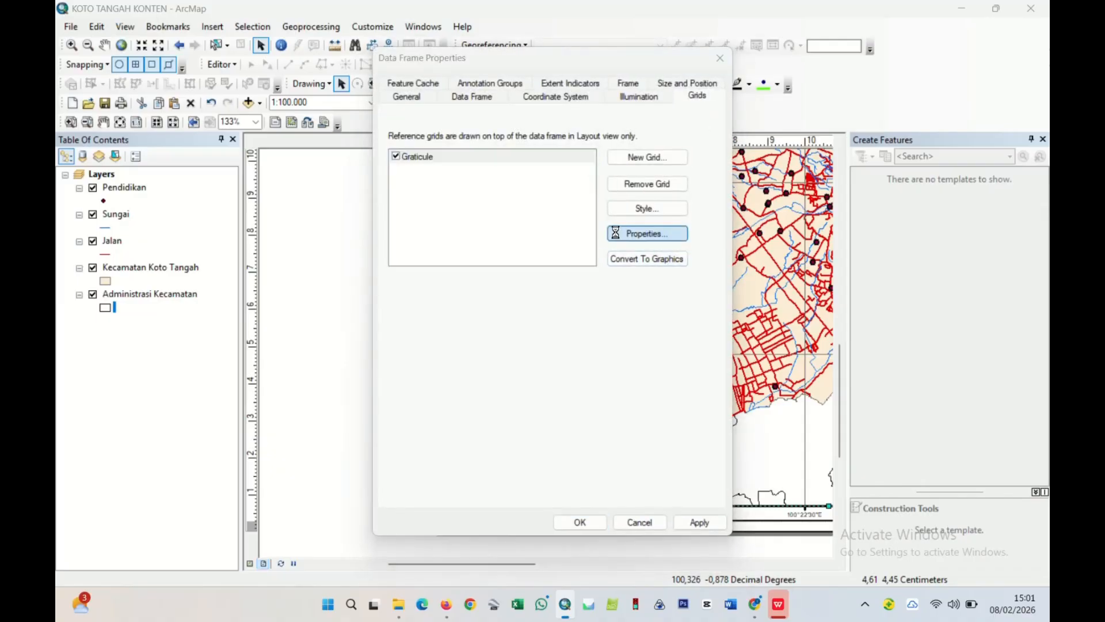
pyautogui.click(616, 232)
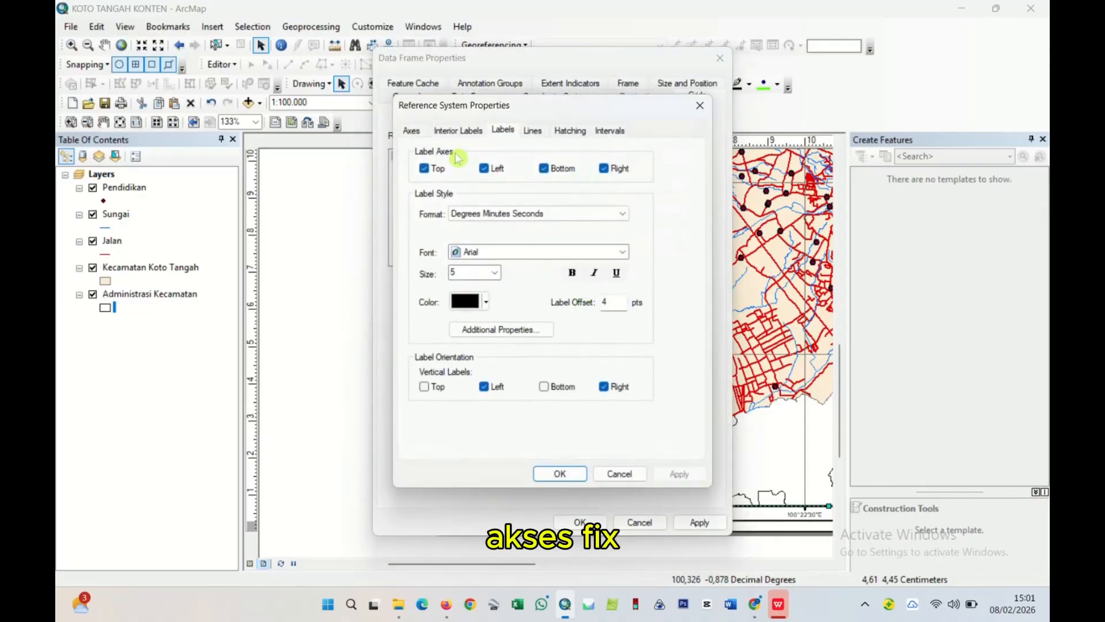
pyautogui.click(449, 131)
pyautogui.click(411, 131)
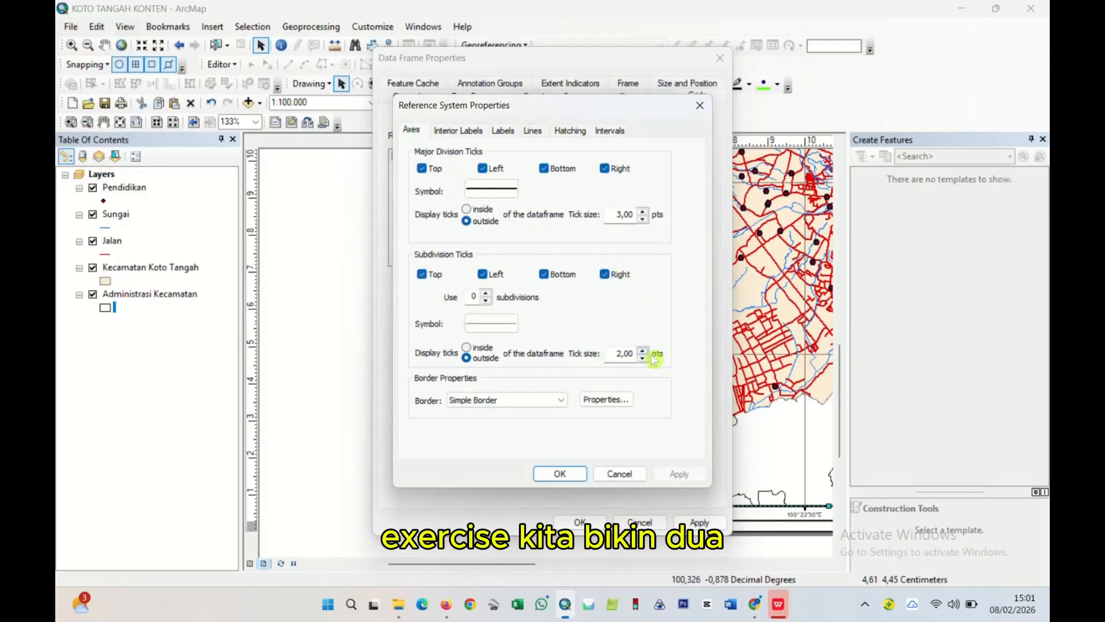
pyautogui.click(642, 219)
pyautogui.click(642, 219)
pyautogui.click(643, 218)
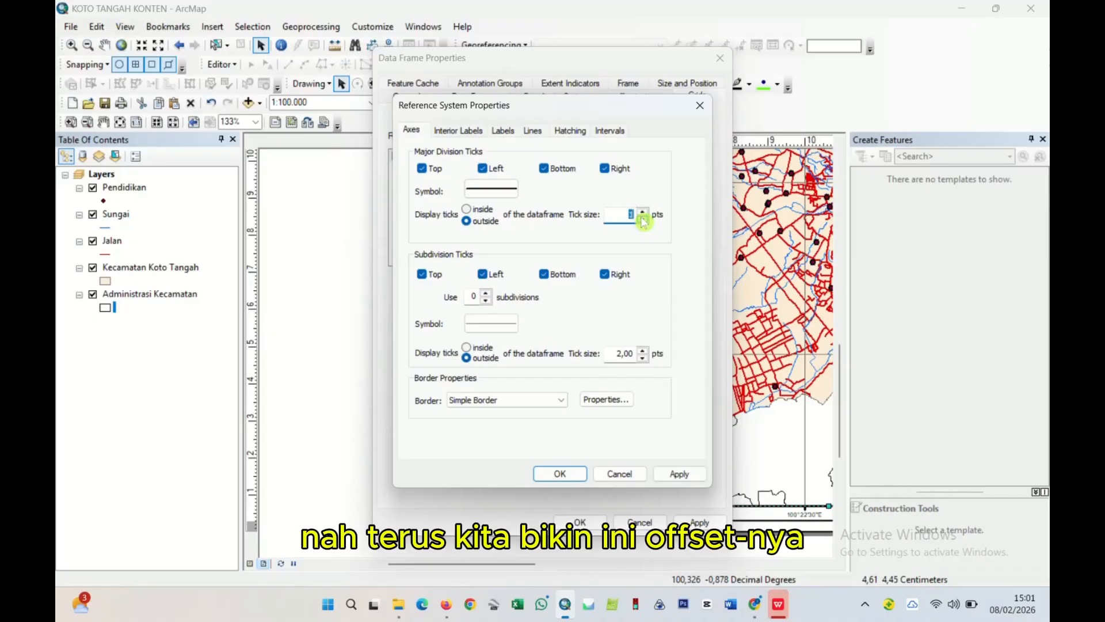
# - Set the graticule's label offset to 3 pts and apply the grid settings to the data frame
pyautogui.click(503, 130)
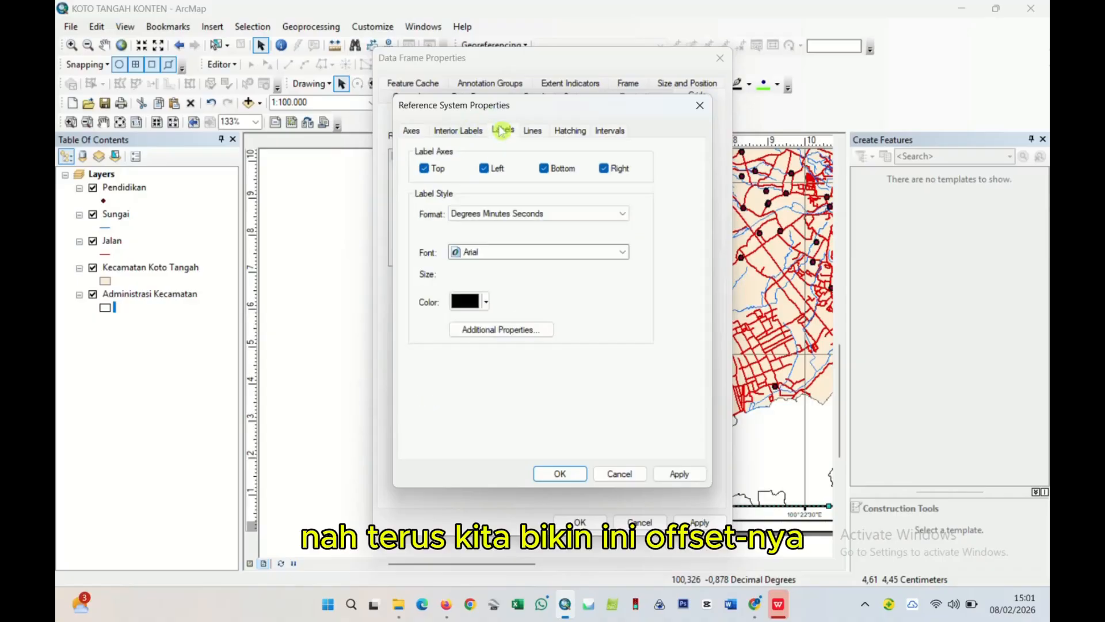
pyautogui.doubleClick(616, 310)
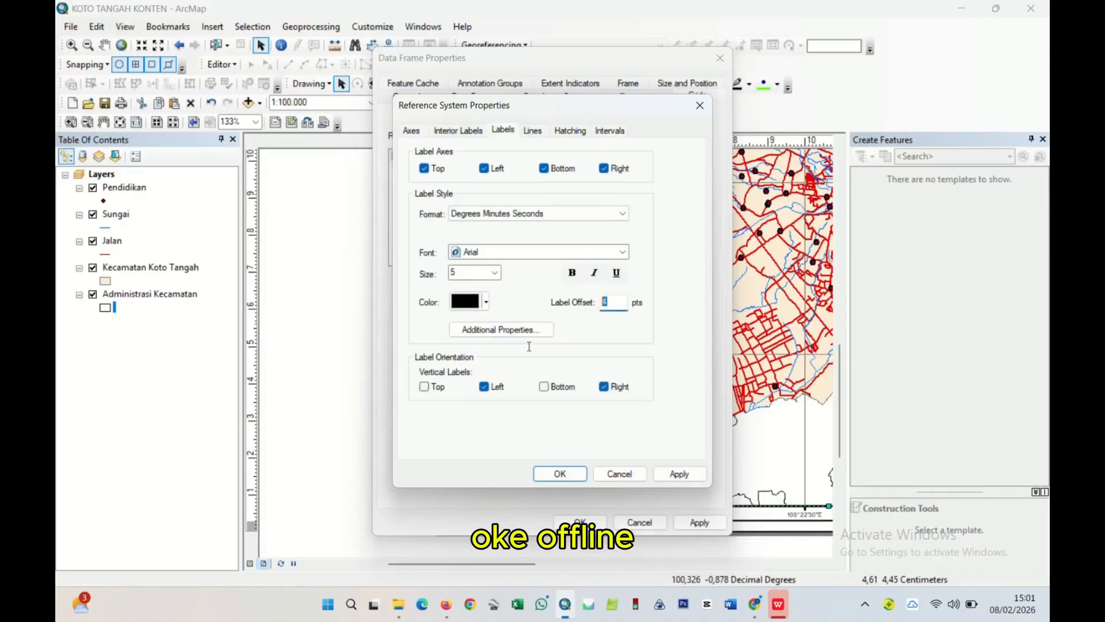
pyautogui.write('3')
pyautogui.click(561, 473)
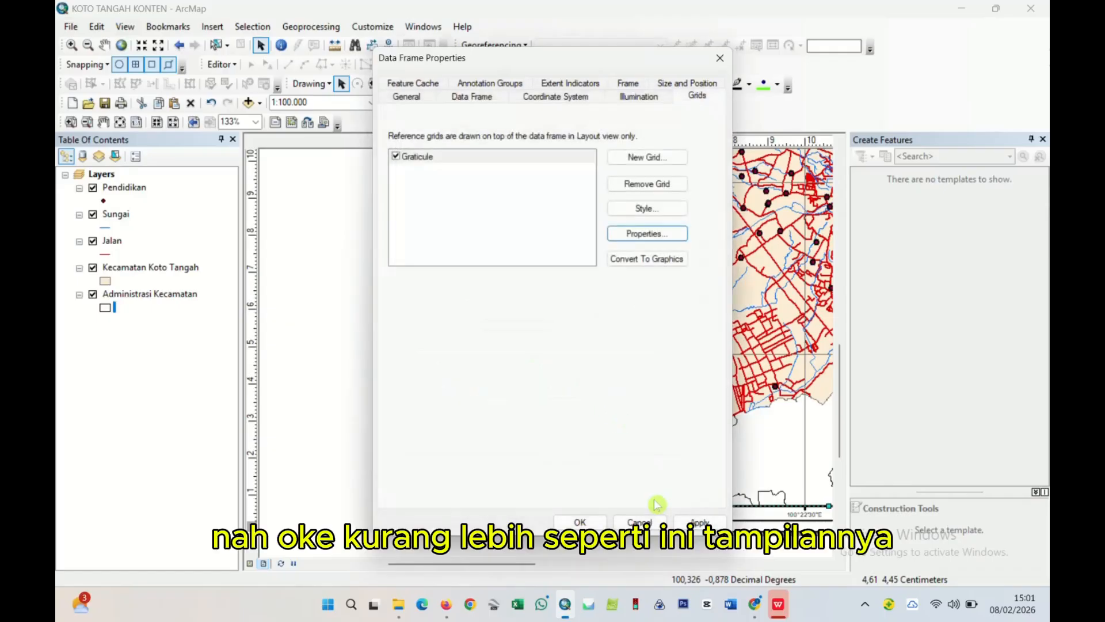
pyautogui.click(576, 521)
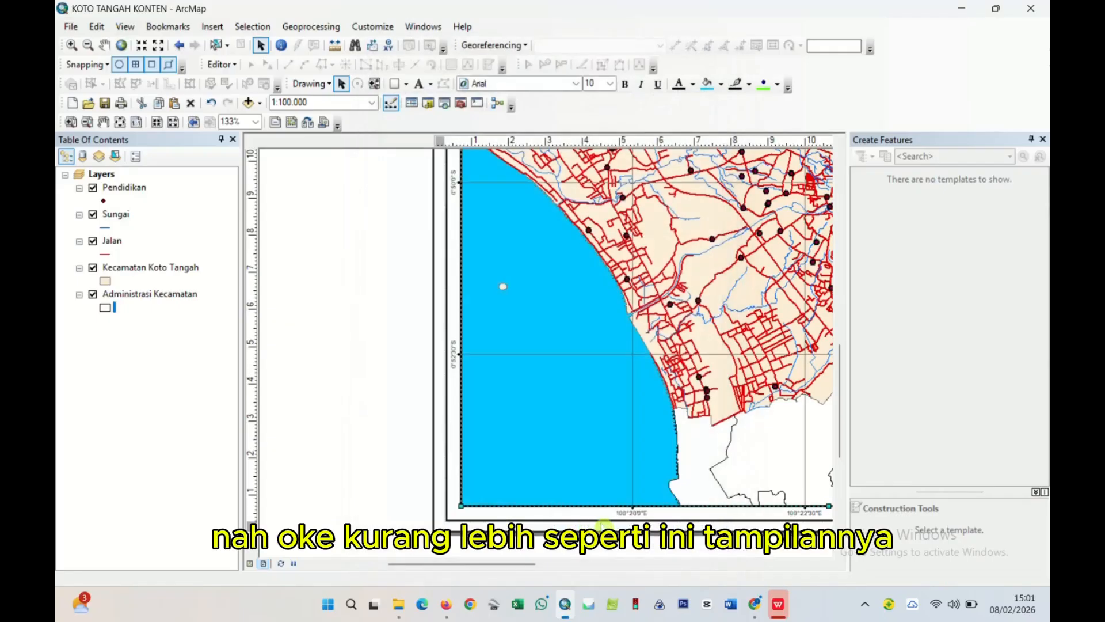
# - Extend the side rectangle's right edge slightly outward to narrow the gap to the layout border
pyautogui.scroll(-2, 596, 383)
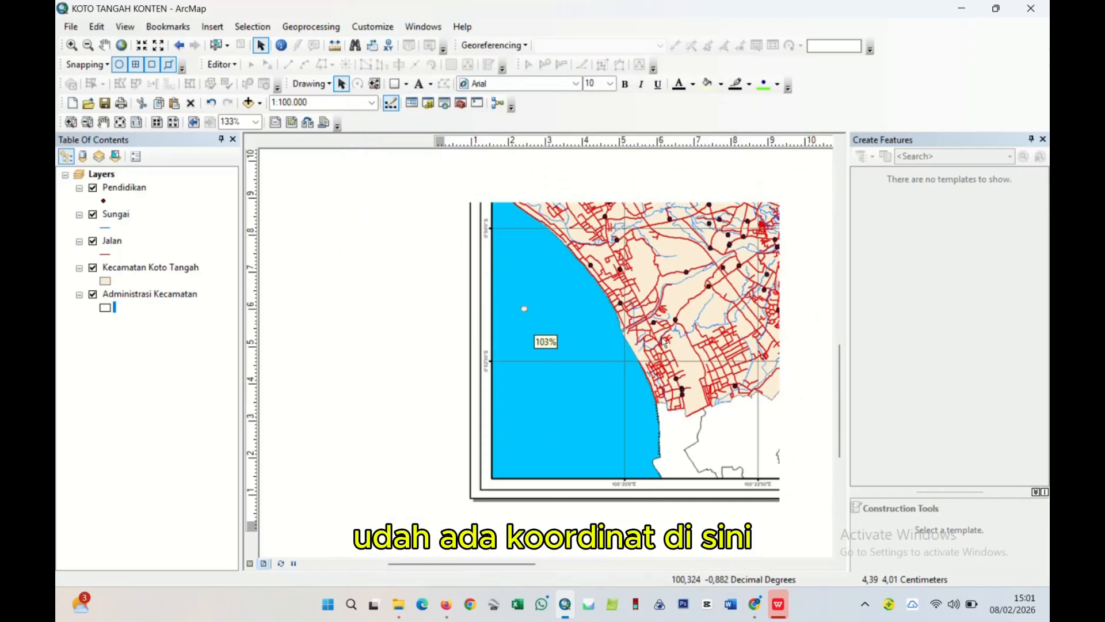
pyautogui.scroll(2, 595, 382)
pyautogui.scroll(-3, 678, 452)
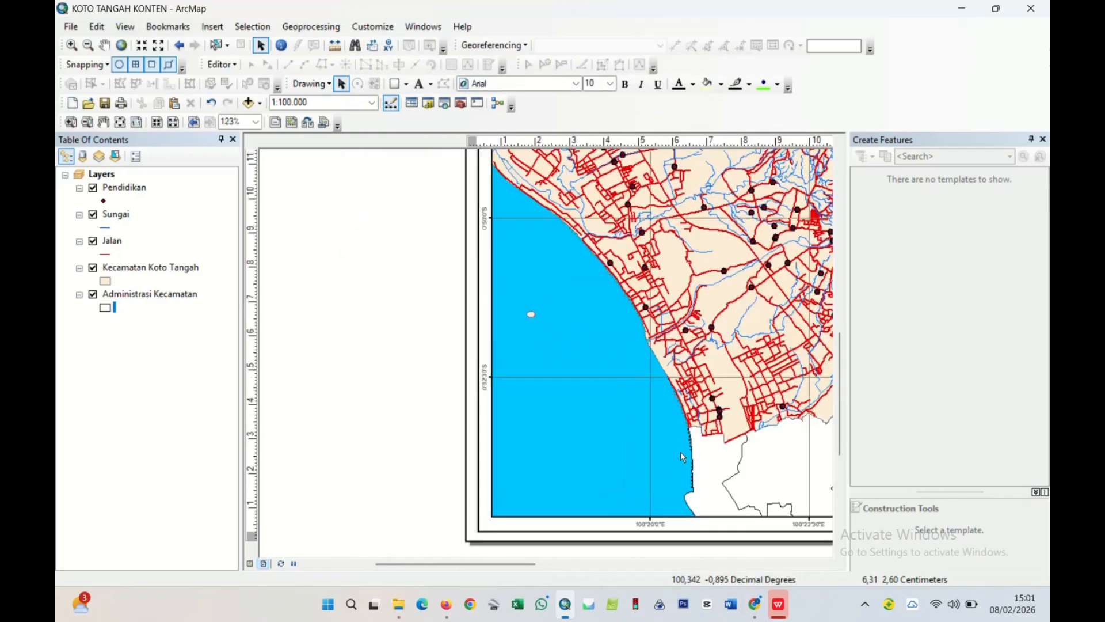
pyautogui.scroll(-4, 703, 378)
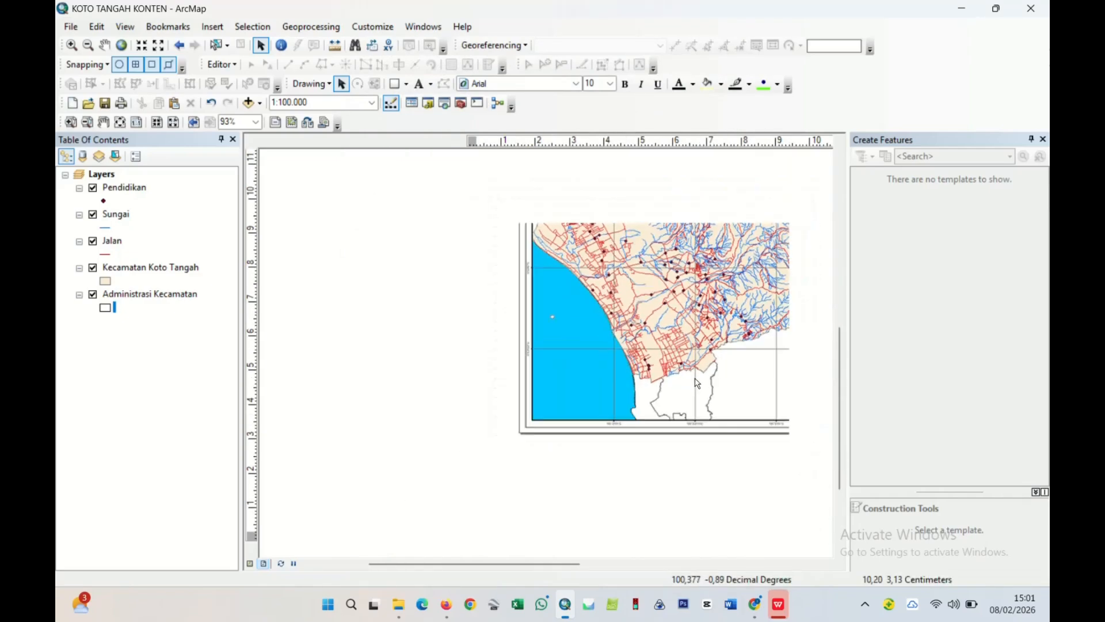
pyautogui.scroll(2, 784, 265)
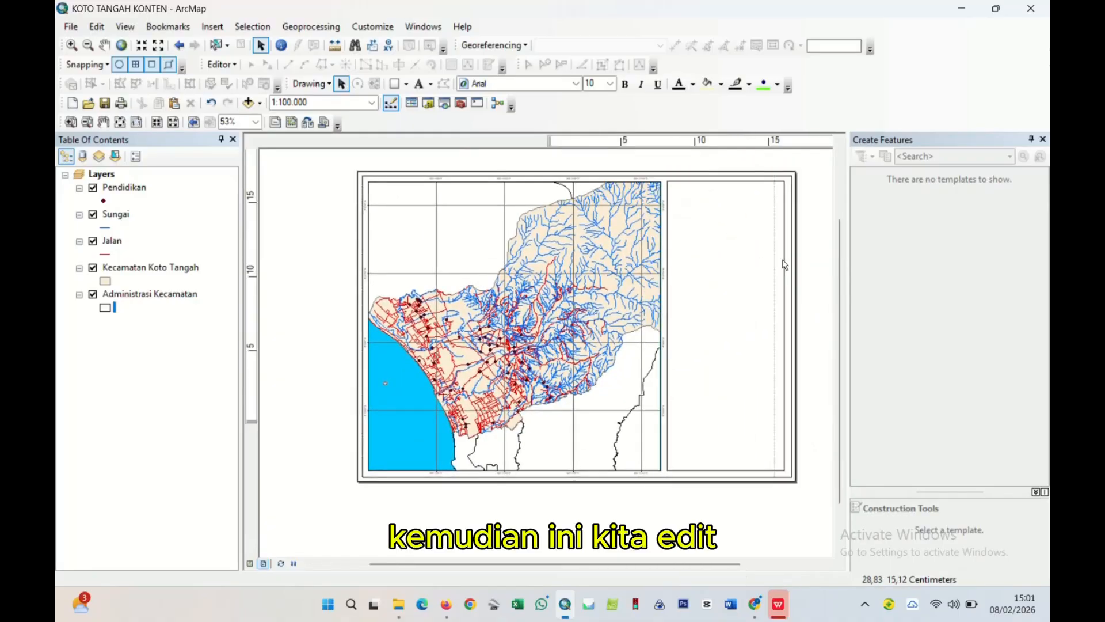
pyautogui.scroll(1, 782, 281)
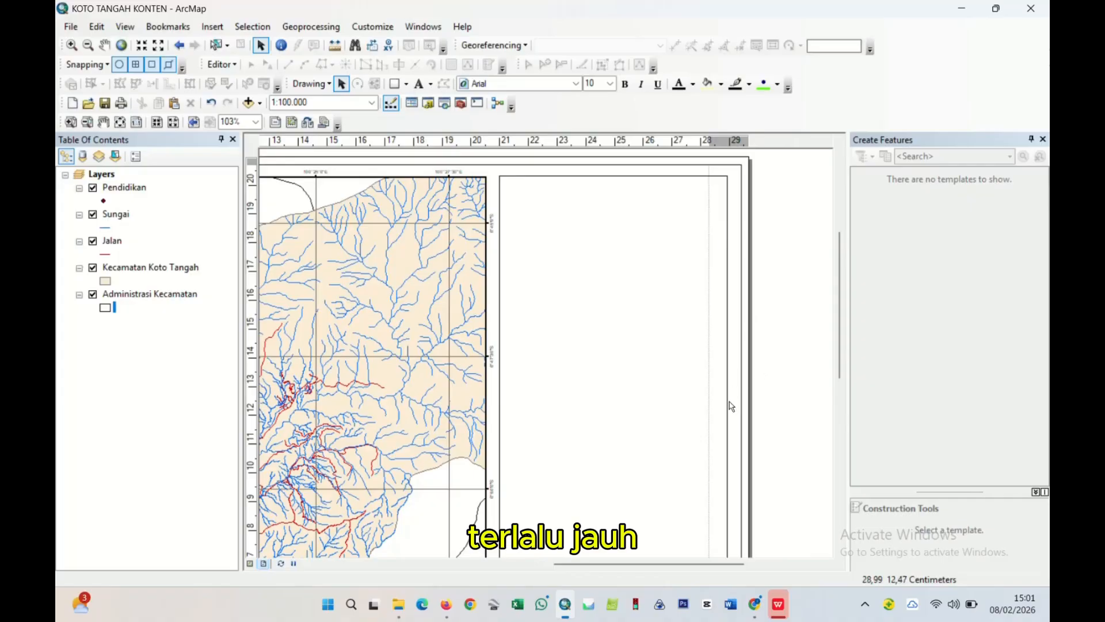
pyautogui.click(716, 412)
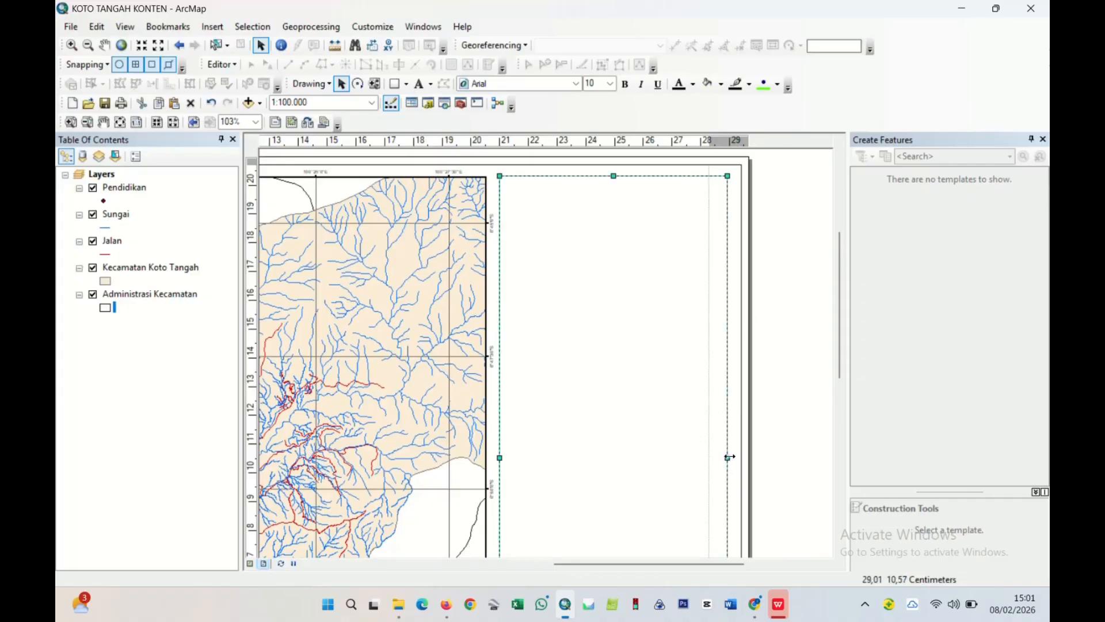
pyautogui.moveTo(729, 456); pyautogui.dragTo(733, 459)
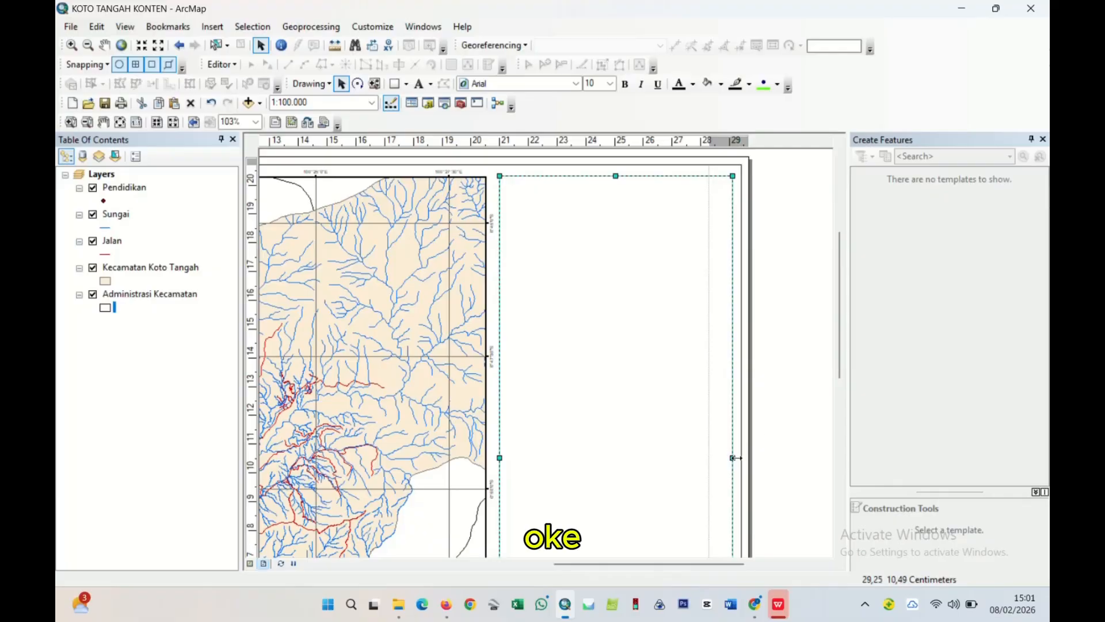
pyautogui.click(753, 383)
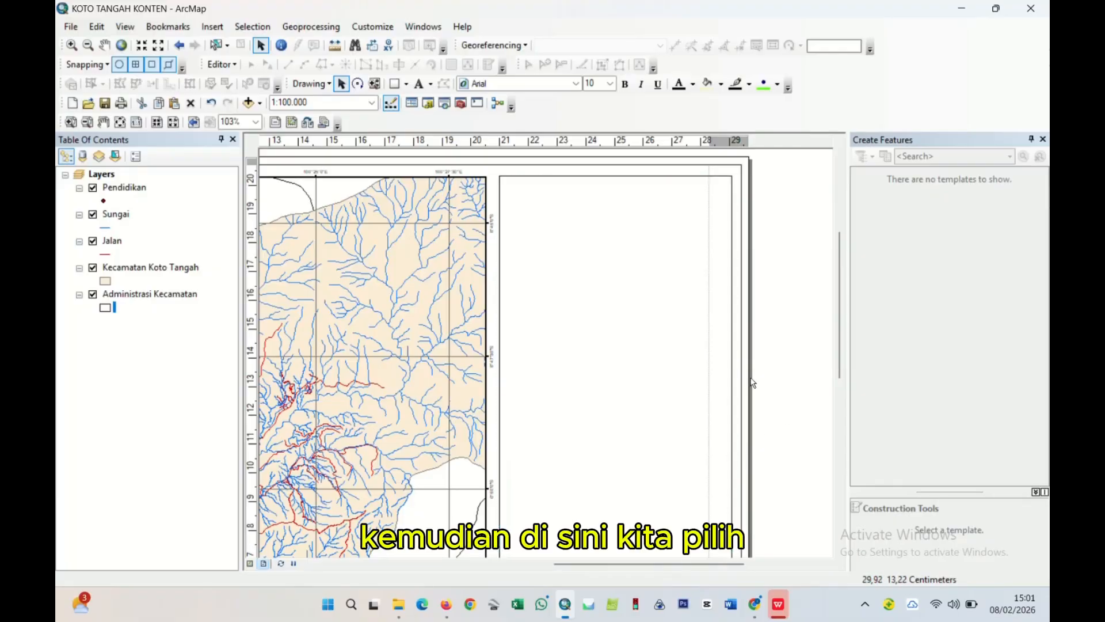
pyautogui.moveTo(791, 327); pyautogui.dragTo(720, 297)
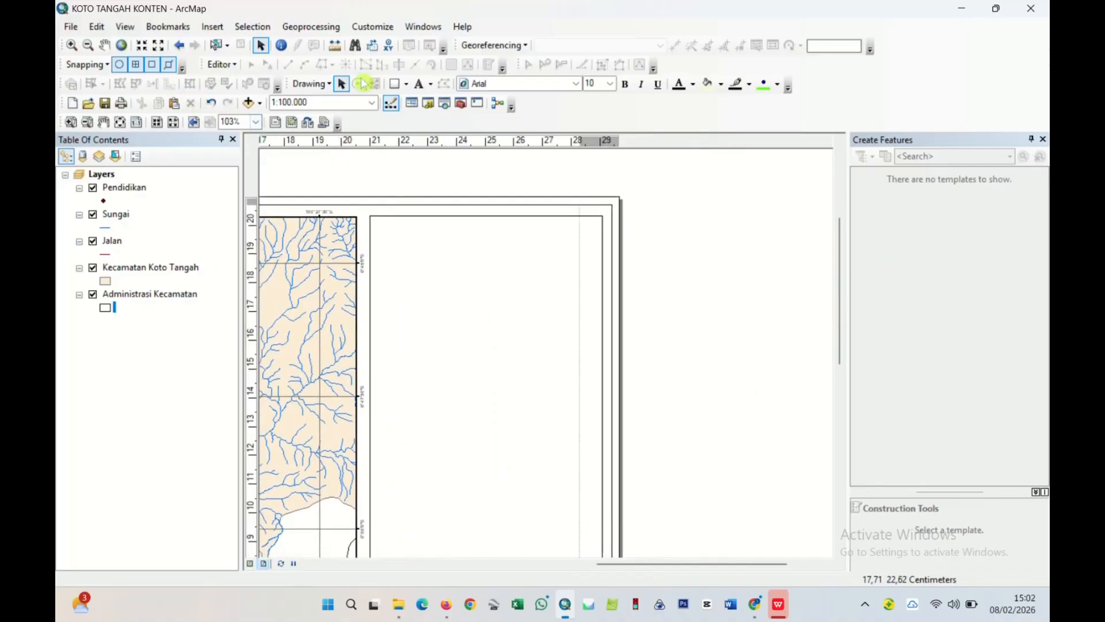
# - Draw a rectangle about 7.7 by 4.8 cm at the top of the side panel, with no fill and a black outline
pyautogui.click(394, 83)
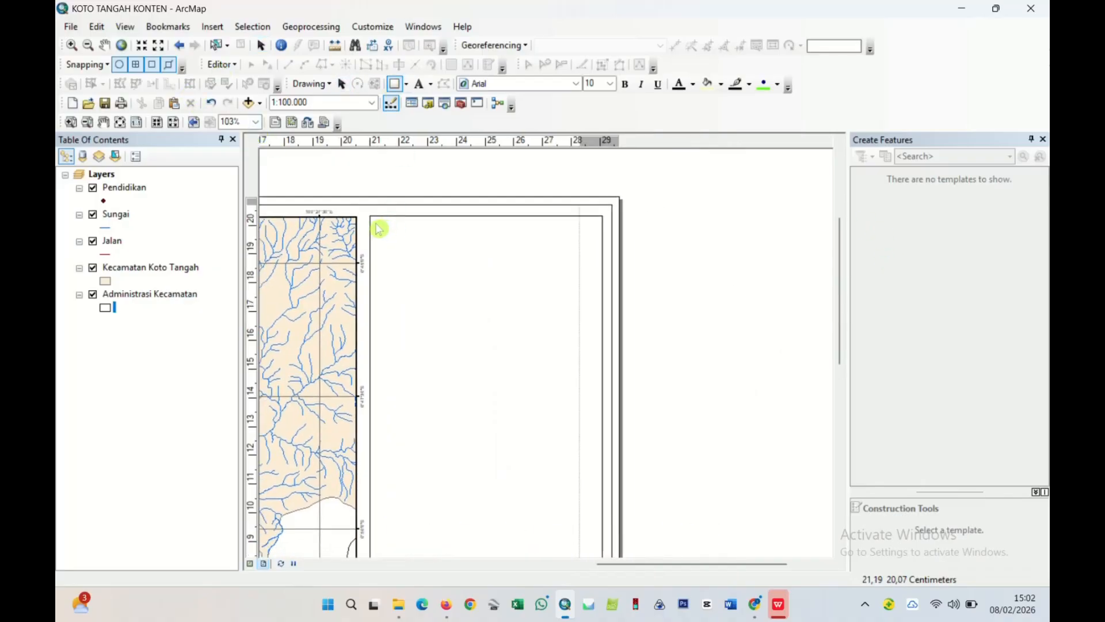
pyautogui.moveTo(375, 224); pyautogui.dragTo(597, 363)
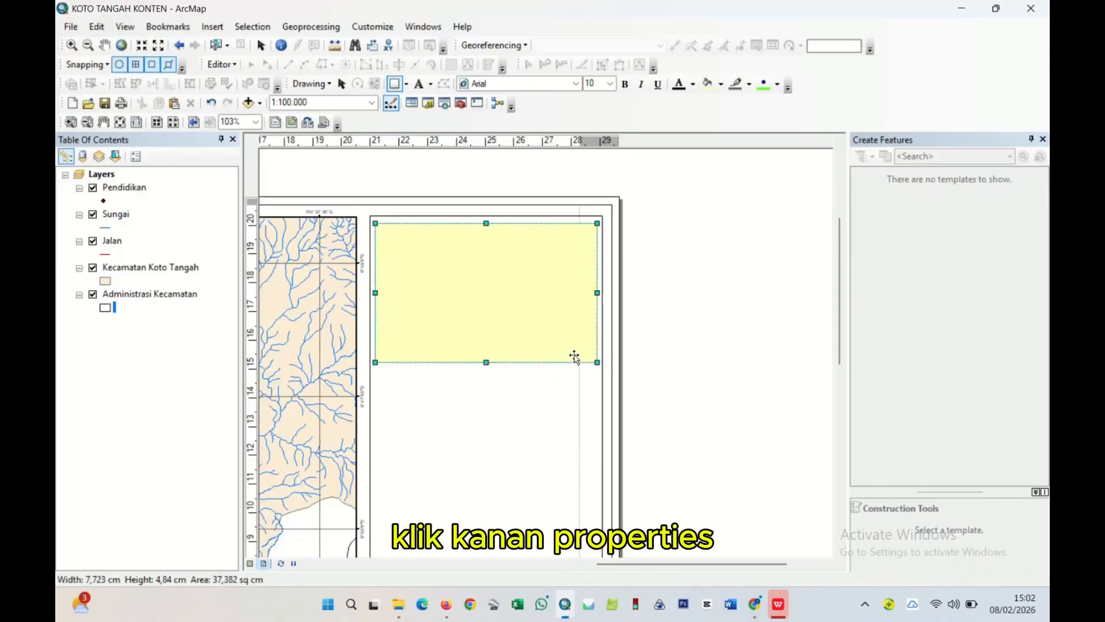
pyautogui.rightClick(462, 321)
pyautogui.click(507, 567)
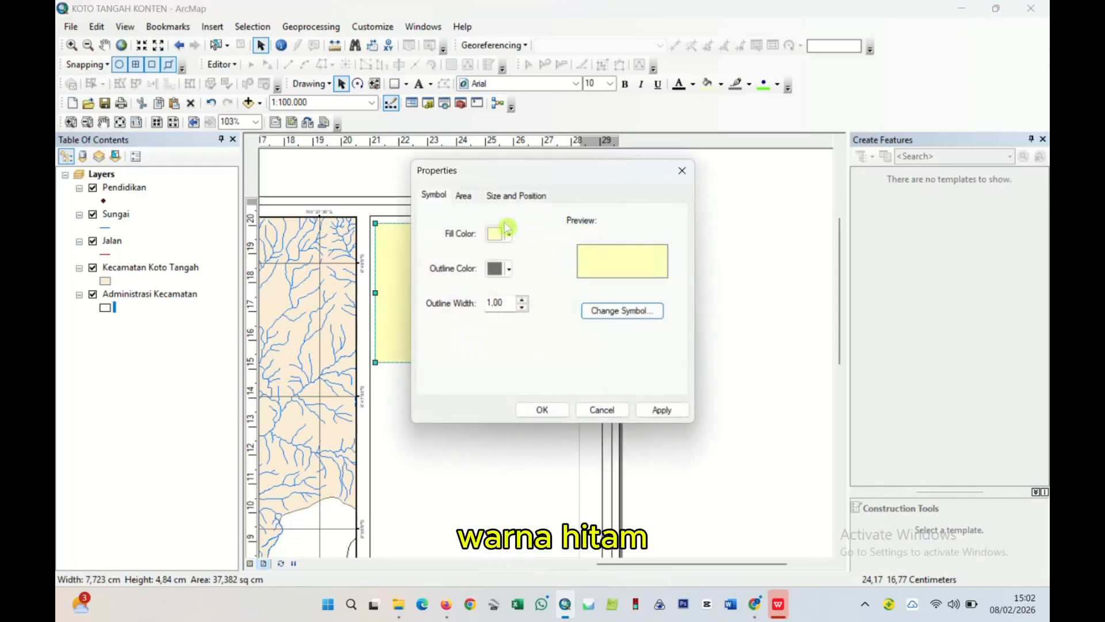
pyautogui.click(509, 234)
pyautogui.click(566, 254)
pyautogui.click(509, 268)
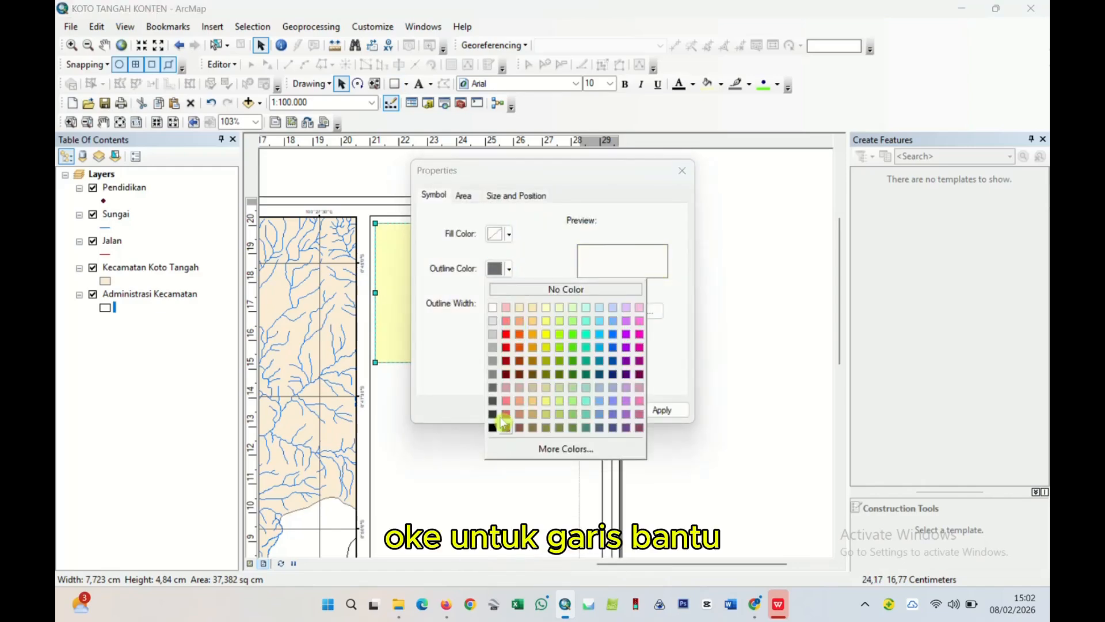
pyautogui.click(496, 427)
pyautogui.click(543, 409)
# - Add a vertical ruler guide along the left edge of the new box in the side panel
pyautogui.scroll(3, 414, 265)
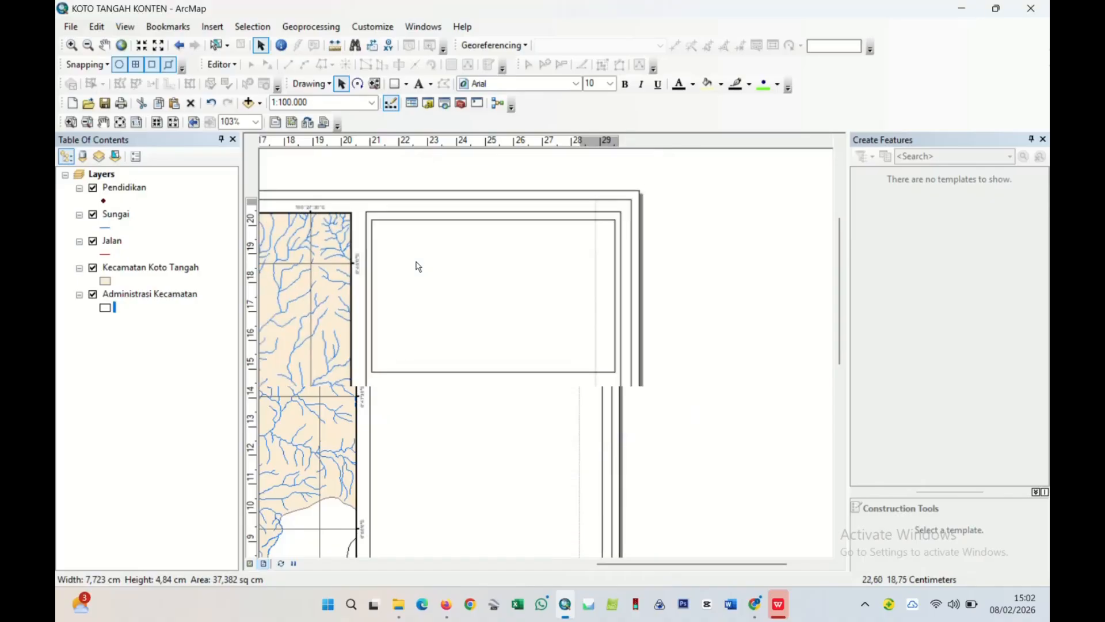
pyautogui.scroll(1, 381, 177)
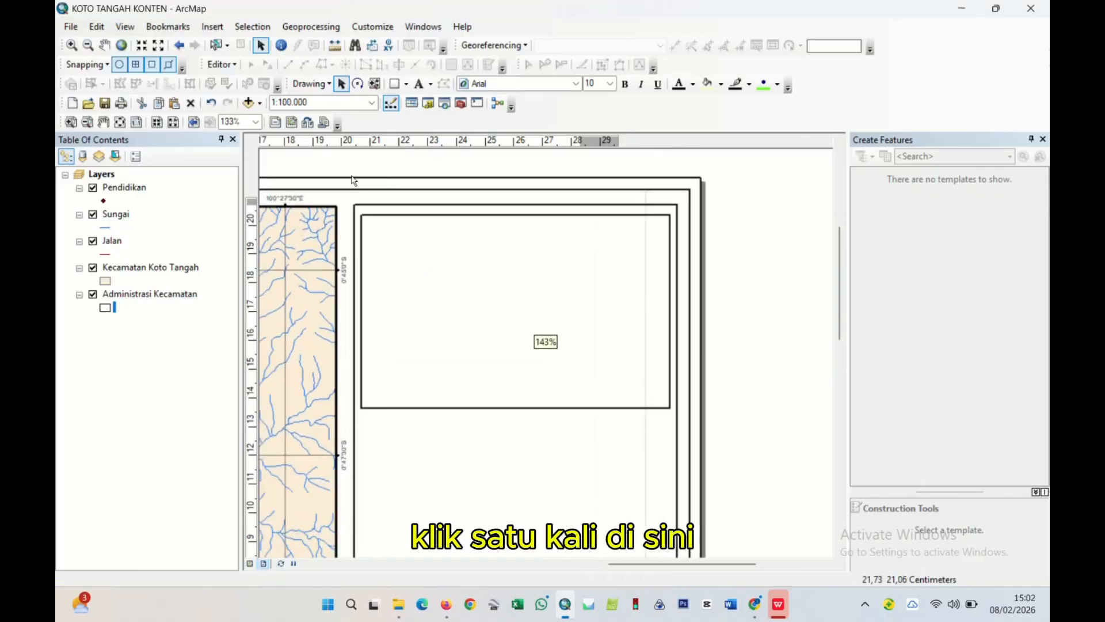
pyautogui.click(361, 143)
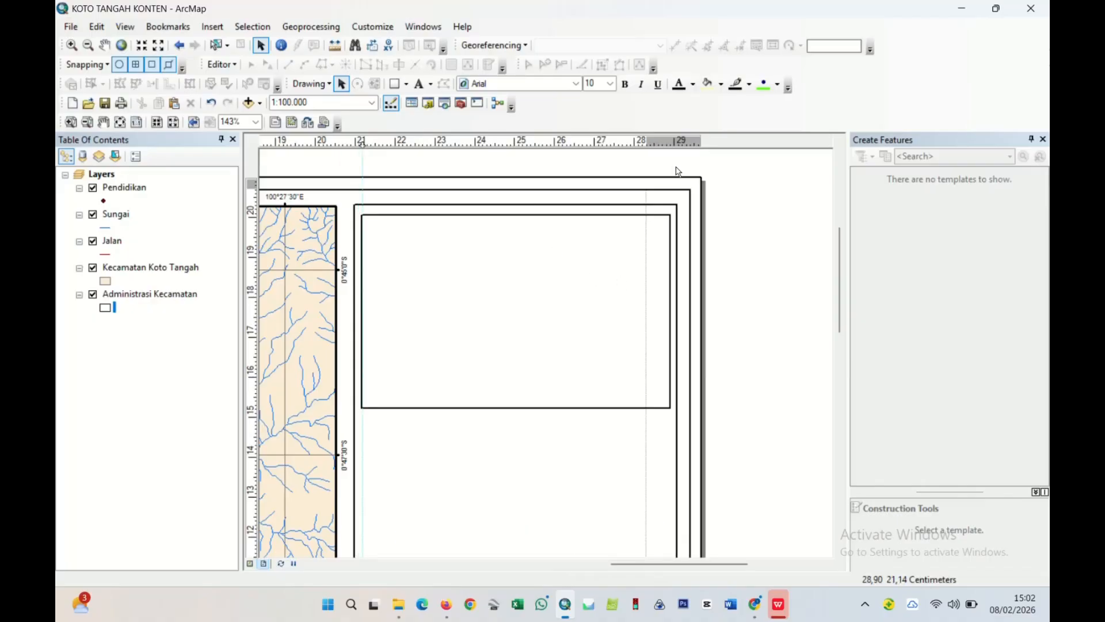
# - Raise the box's top edge slightly towards the panel border and add a vertical guide along its right edge
pyautogui.click(408, 230)
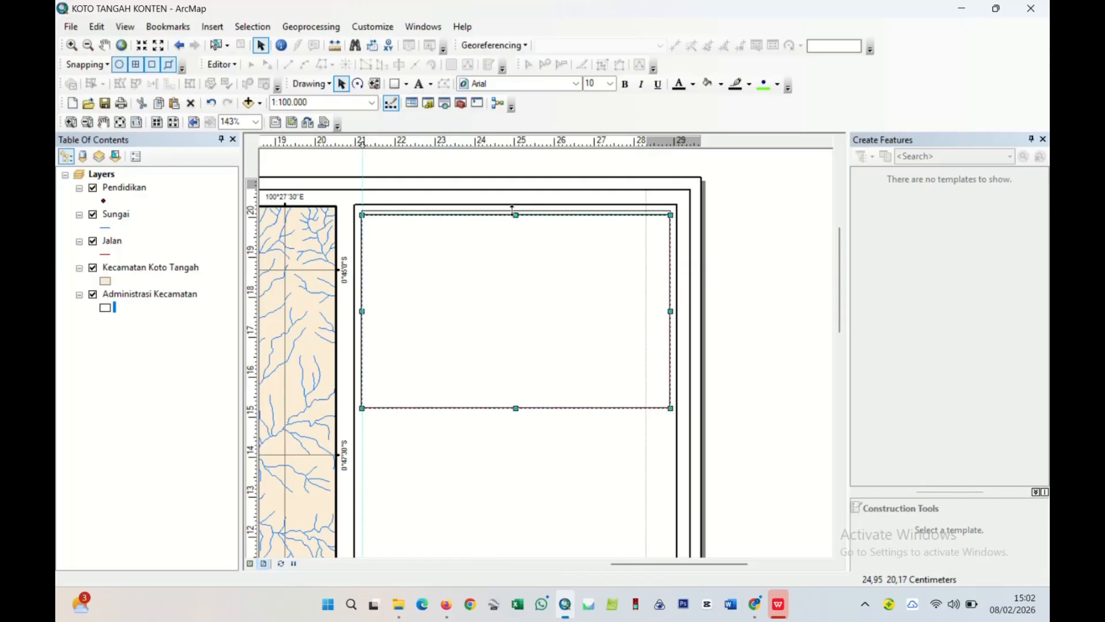
pyautogui.moveTo(513, 210); pyautogui.dragTo(512, 207)
pyautogui.click(733, 259)
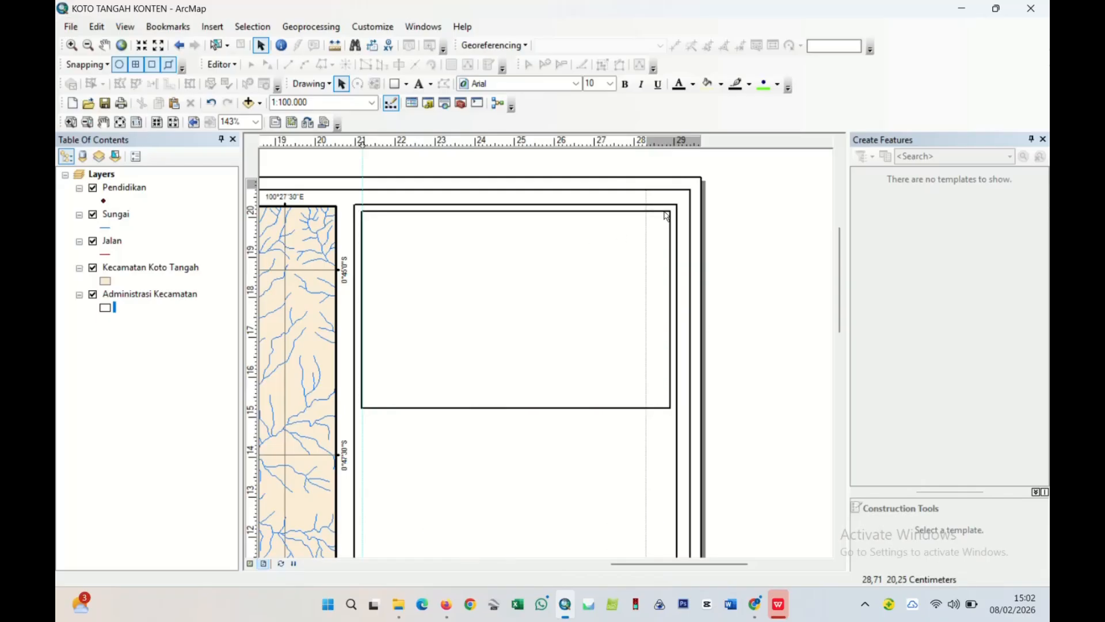
pyautogui.rightClick(666, 143)
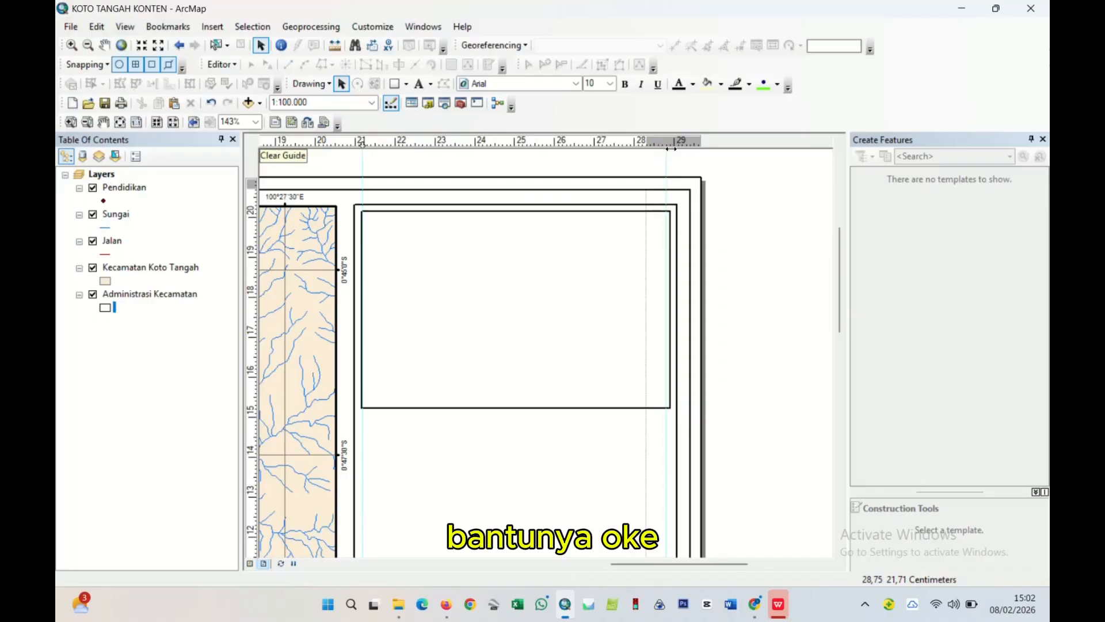
pyautogui.click(671, 144)
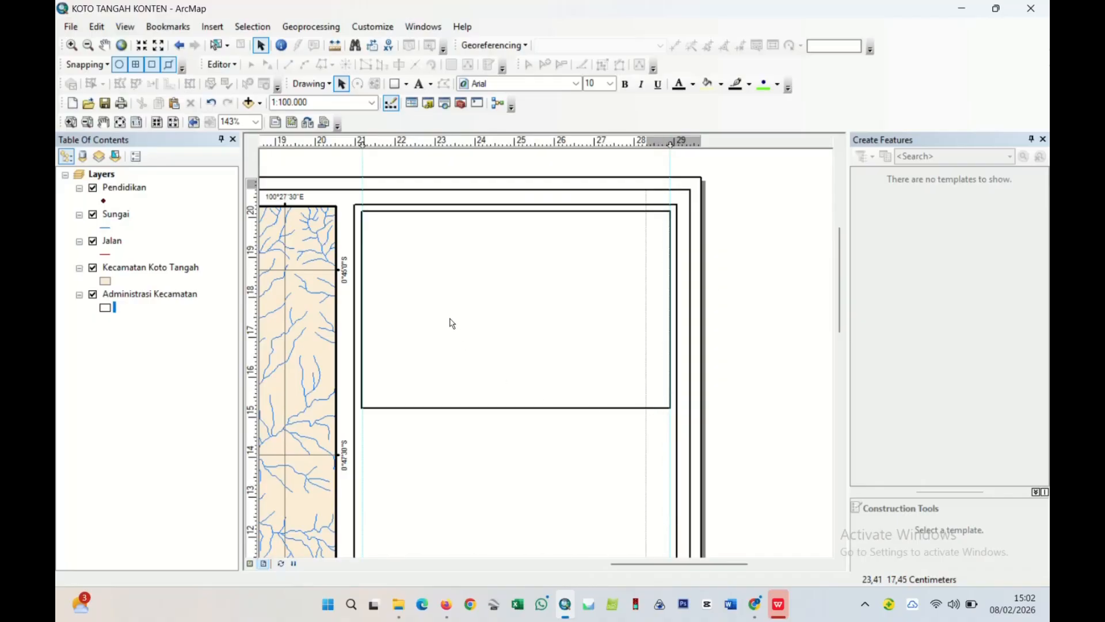
# - Duplicate the box twice and stack the copies directly beneath it between the two vertical guides
pyautogui.scroll(-3, 739, 392)
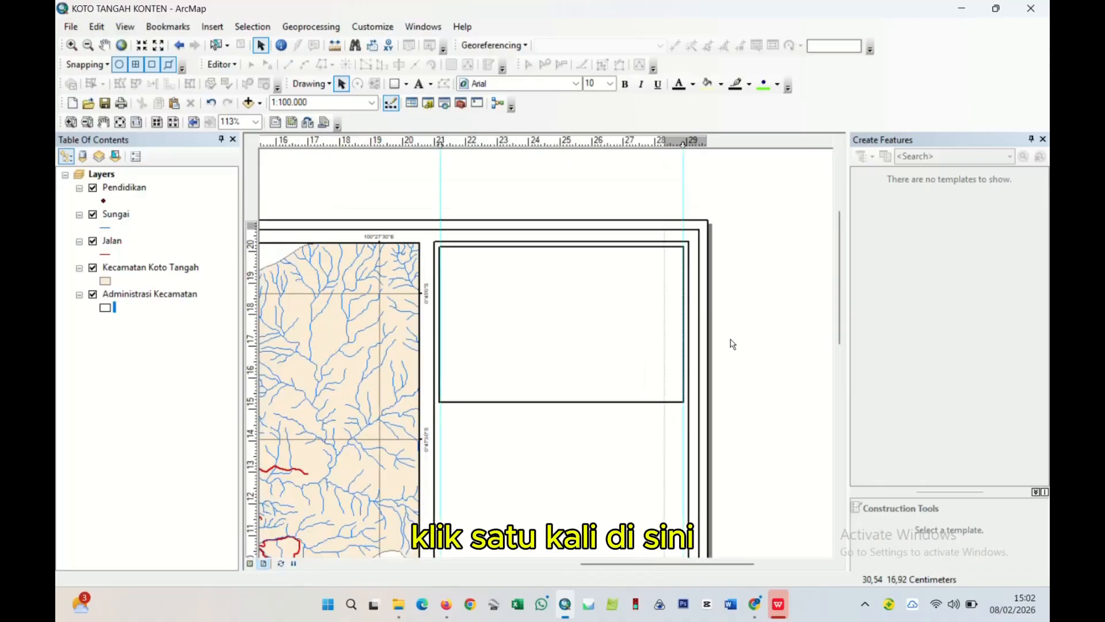
pyautogui.moveTo(732, 339); pyautogui.dragTo(691, 191)
pyautogui.click(526, 244)
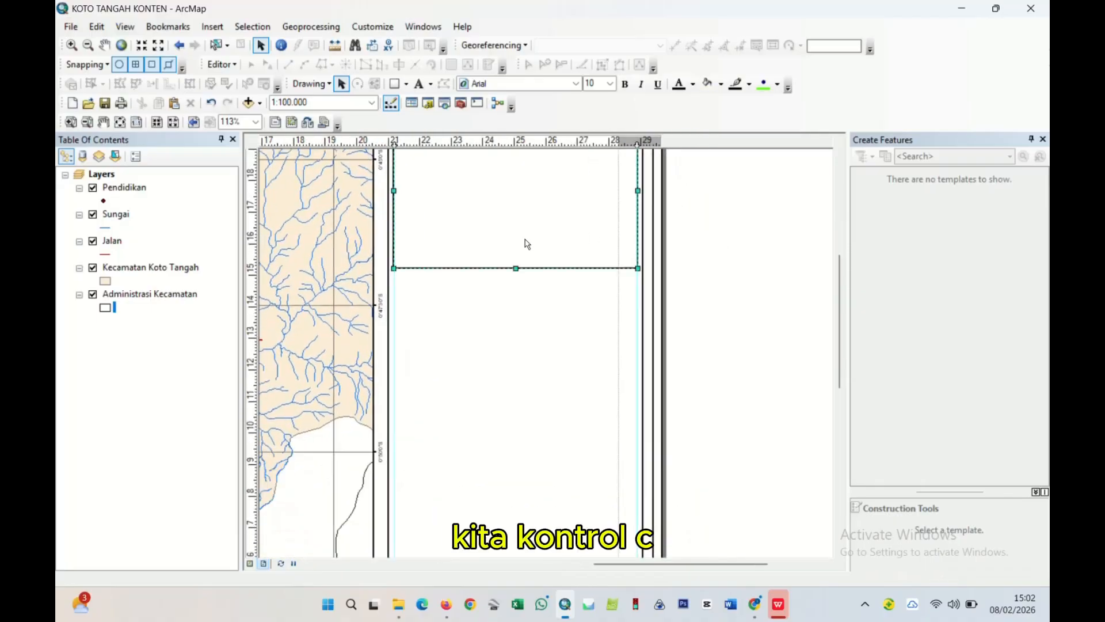
pyautogui.scroll(-1, 817, 324)
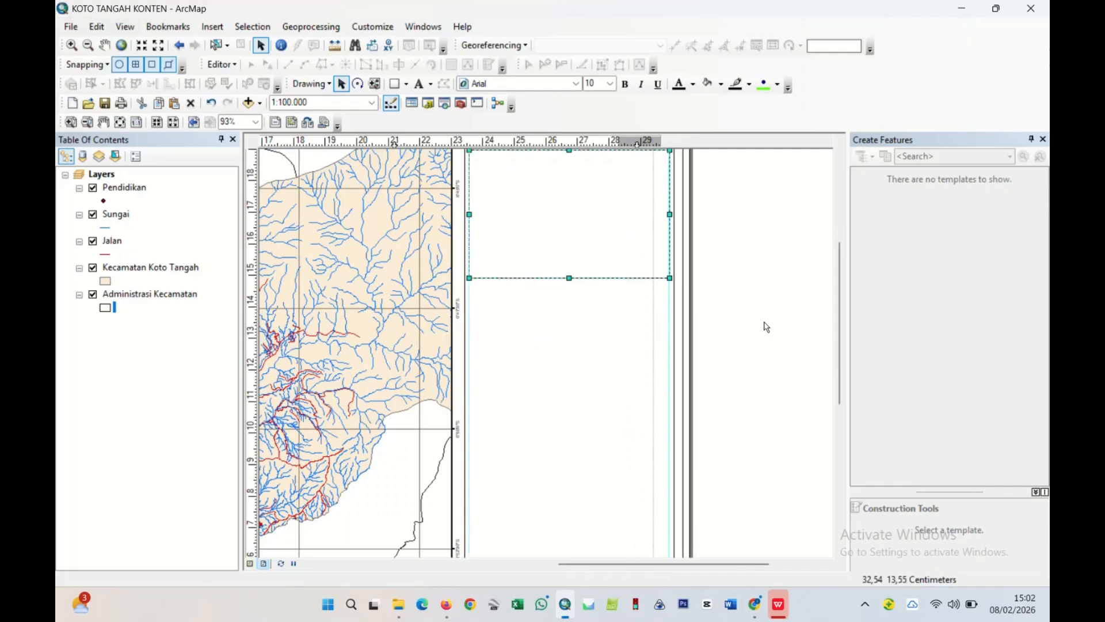
pyautogui.hotkey('ctrl', 'c')
pyautogui.hotkey('ctrl', 'v')
pyautogui.moveTo(590, 237); pyautogui.dragTo(579, 481)
pyautogui.hotkey('ctrl', 'v')
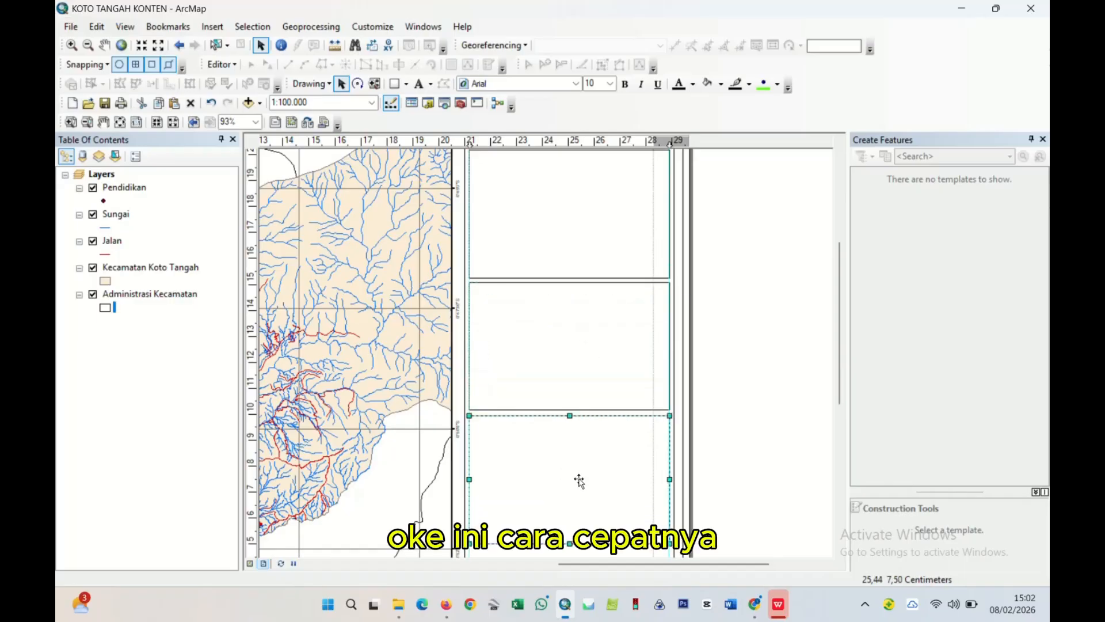
pyautogui.press('Up')
# - Place another copy of the box at the bottom of the side panel and lower its top edge to make it short
pyautogui.scroll(-1, 737, 406)
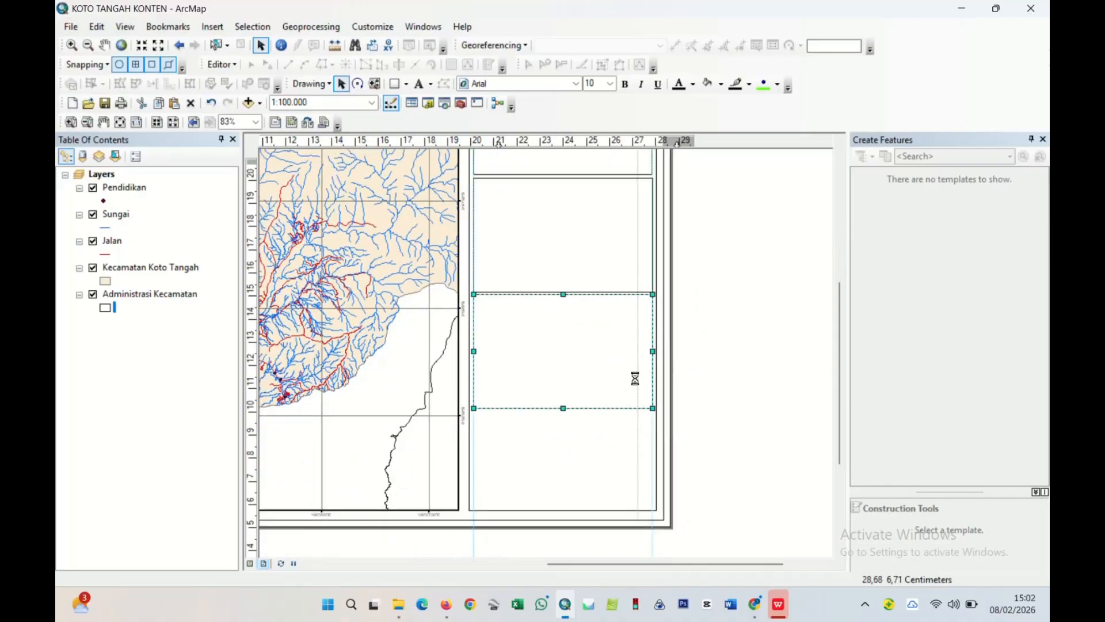
pyautogui.moveTo(574, 246); pyautogui.dragTo(560, 445)
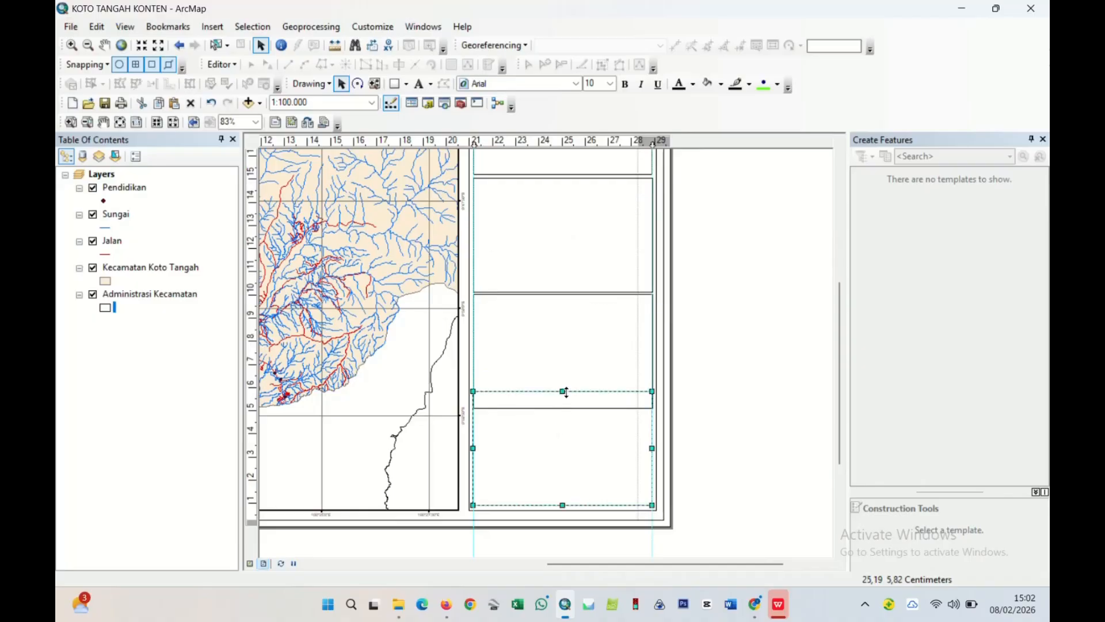
pyautogui.moveTo(565, 392); pyautogui.dragTo(565, 460)
# - Shrink the third box into a narrow strip below the second, and place a copy of the second box in the gap beneath it
pyautogui.click(571, 372)
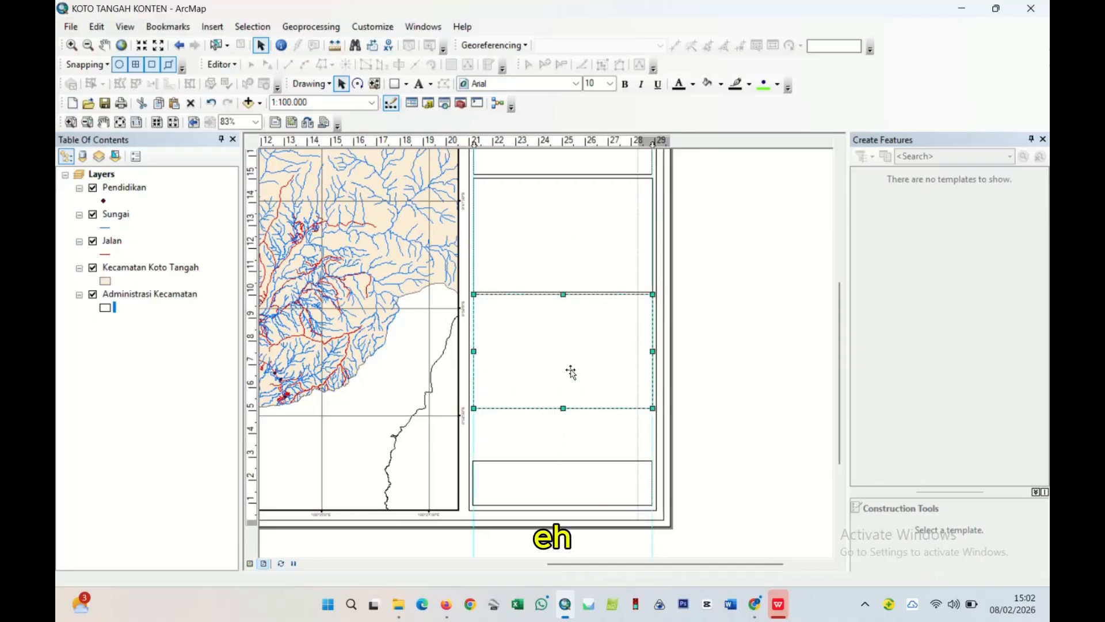
pyautogui.moveTo(564, 294); pyautogui.dragTo(582, 316)
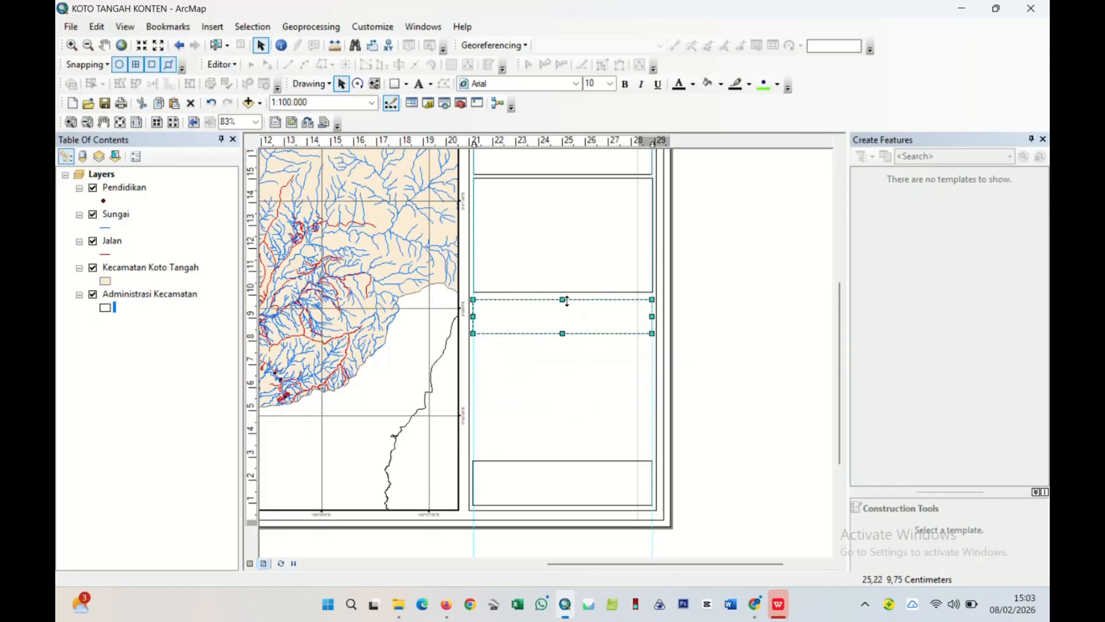
pyautogui.click(560, 276)
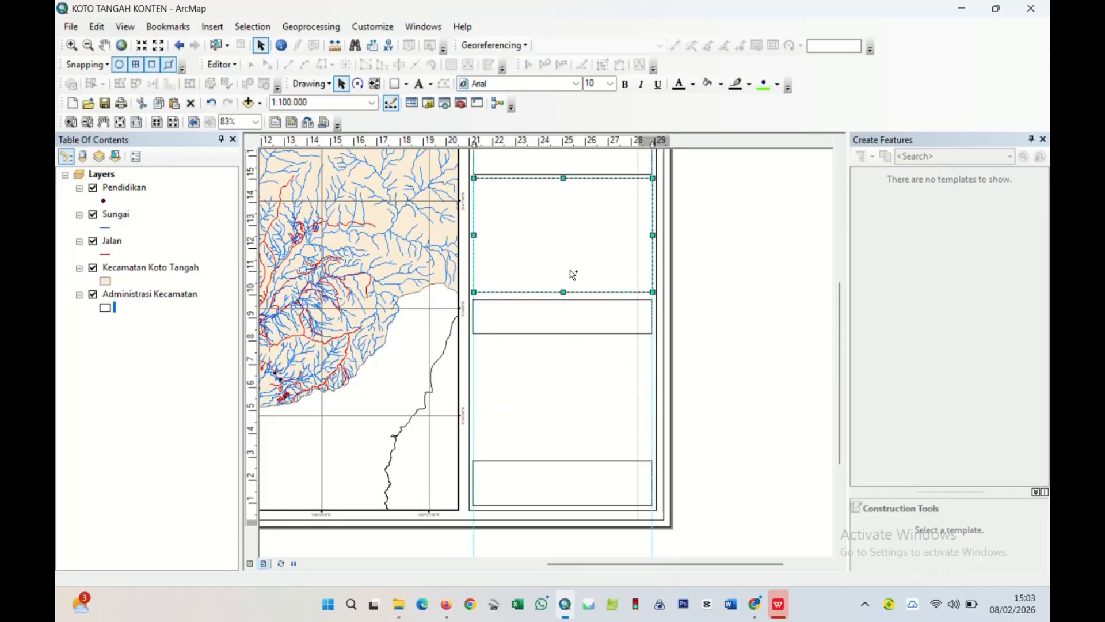
pyautogui.hotkey('ctrl', 'v')
pyautogui.moveTo(571, 272); pyautogui.dragTo(557, 414)
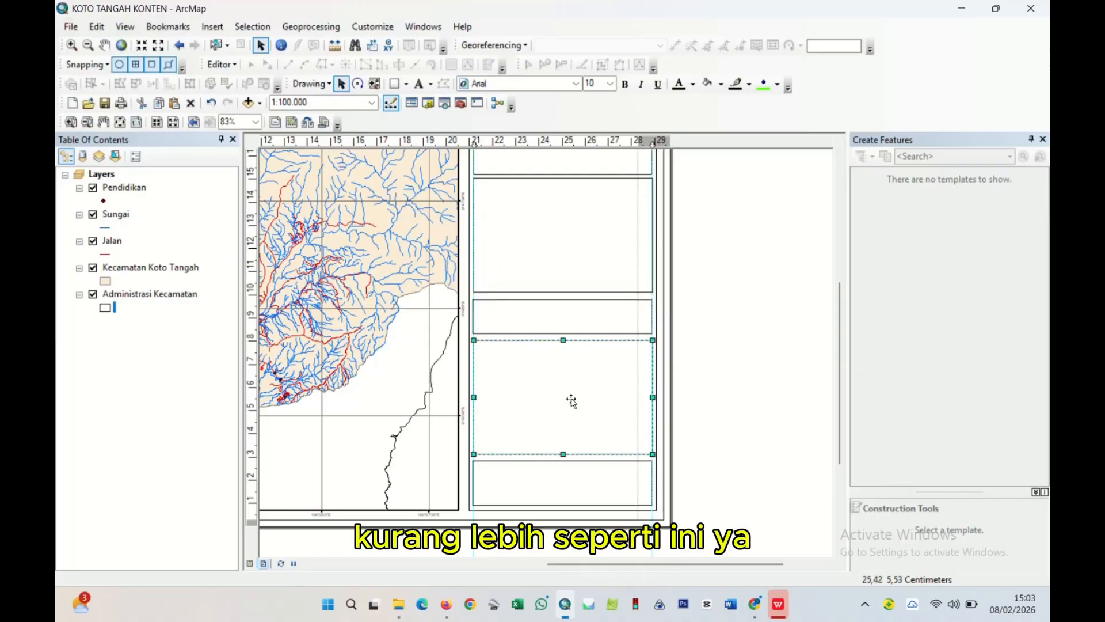
# - Insert the title text "PETA ADMINISTRASI" in the top box of the side panel
pyautogui.scroll(2, 645, 290)
pyautogui.scroll(-3, 716, 282)
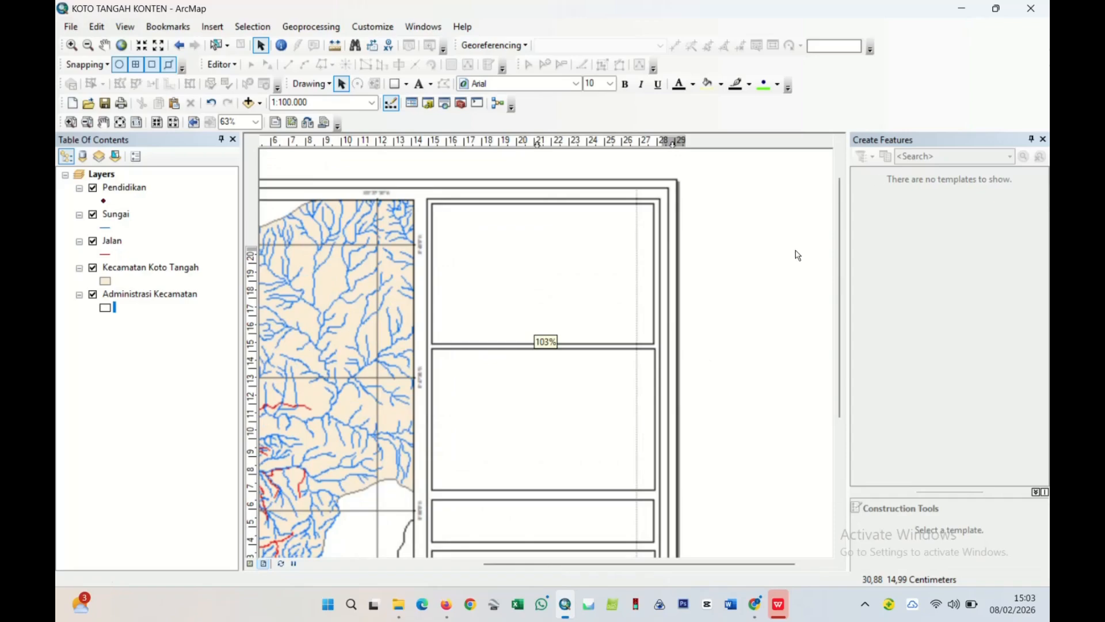
pyautogui.scroll(-2, 695, 290)
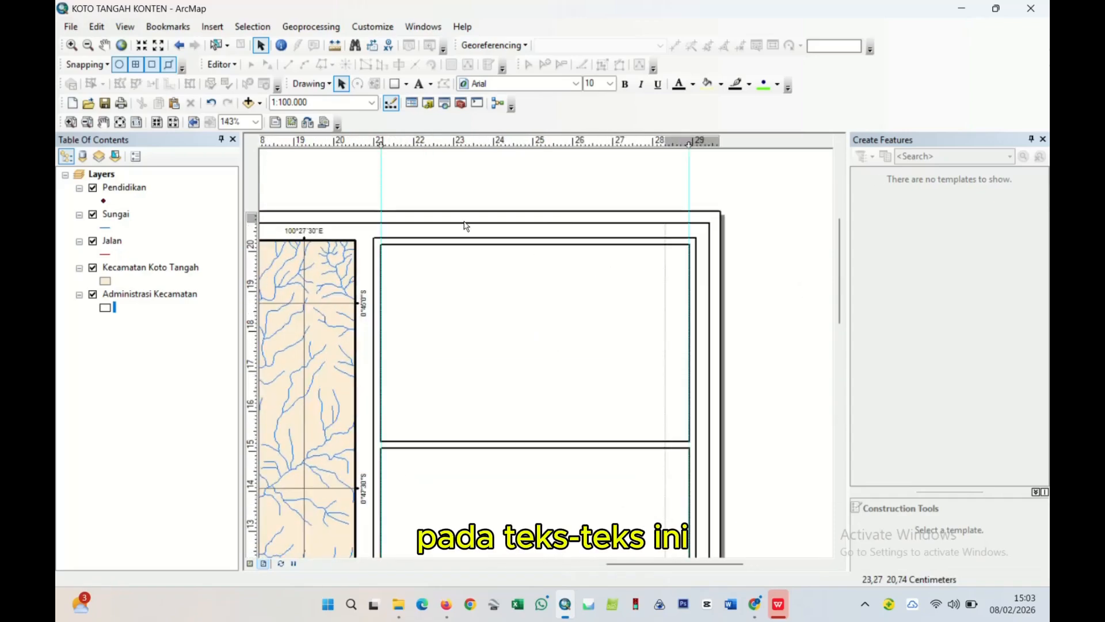
pyautogui.click(419, 84)
pyautogui.click(455, 282)
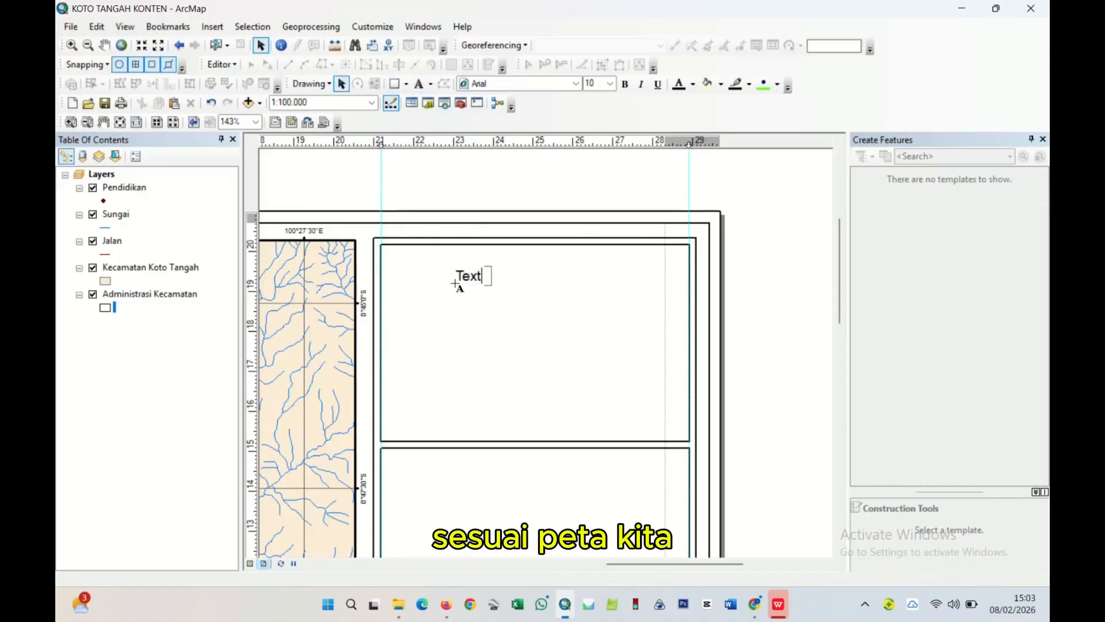
pyautogui.press('BackSpace')
pyautogui.press('BackSpace')
pyautogui.press('BackSpace')
pyautogui.press('BackSpace')
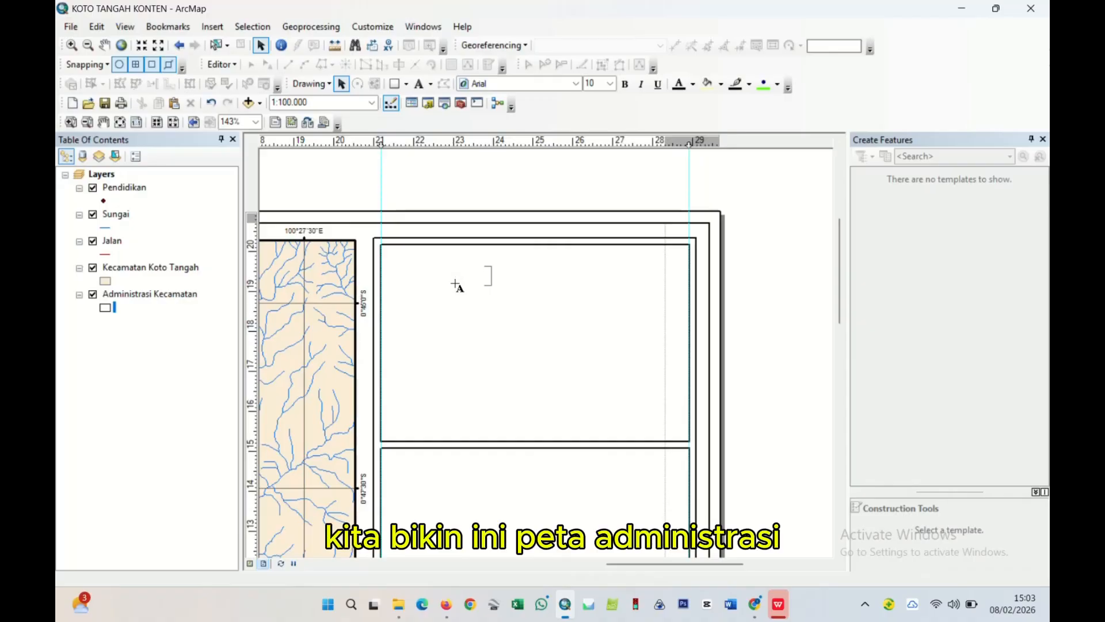
pyautogui.write('PET')
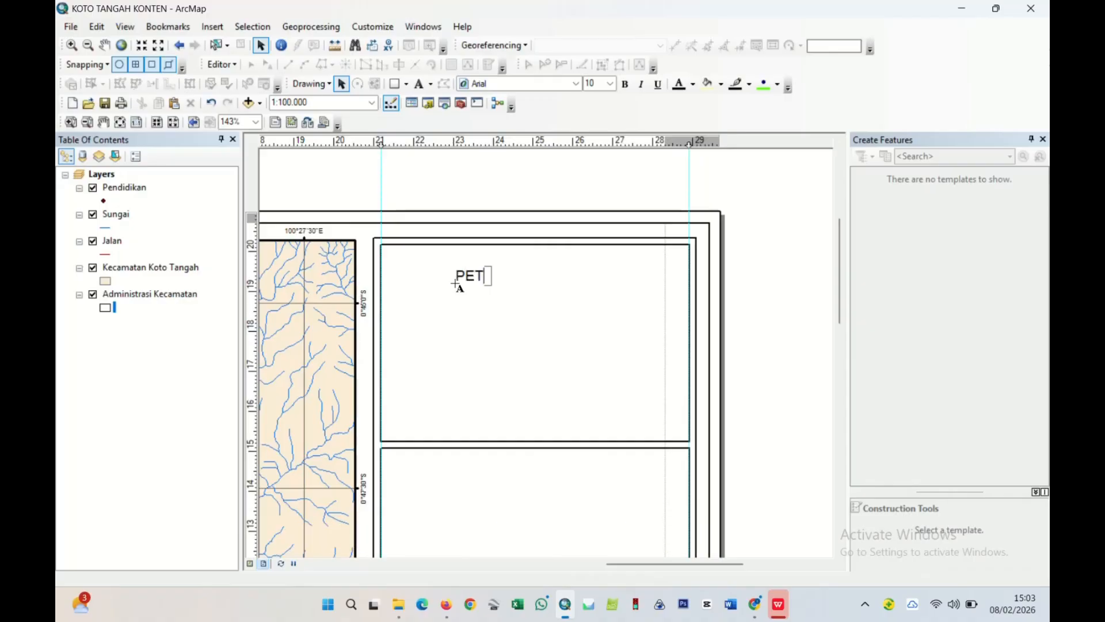
pyautogui.write('A ADMINIS')
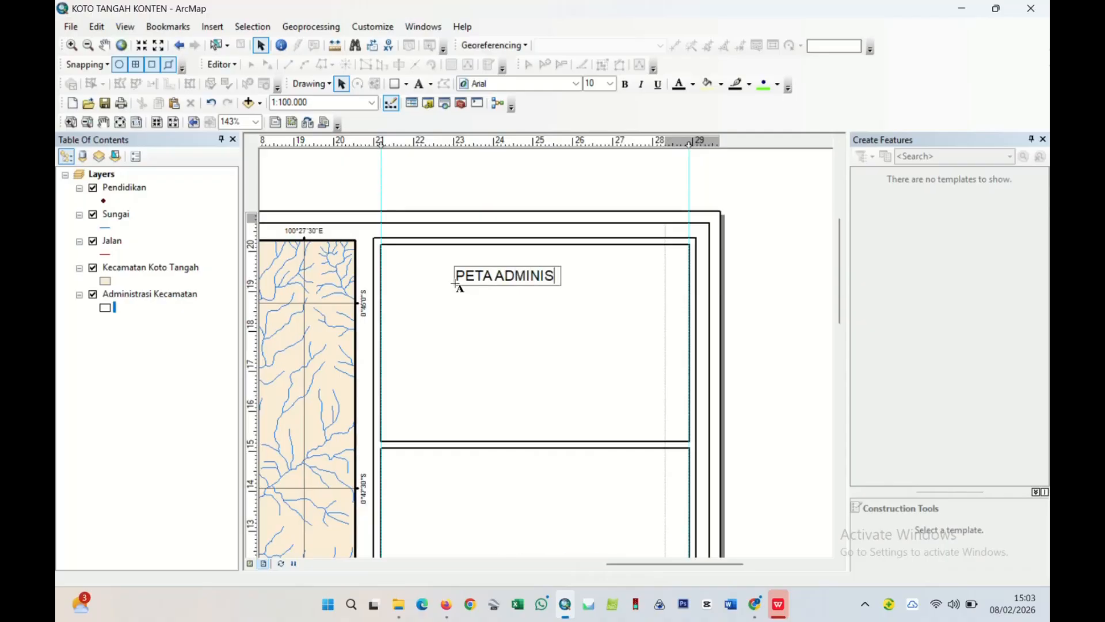
pyautogui.write('TRA')
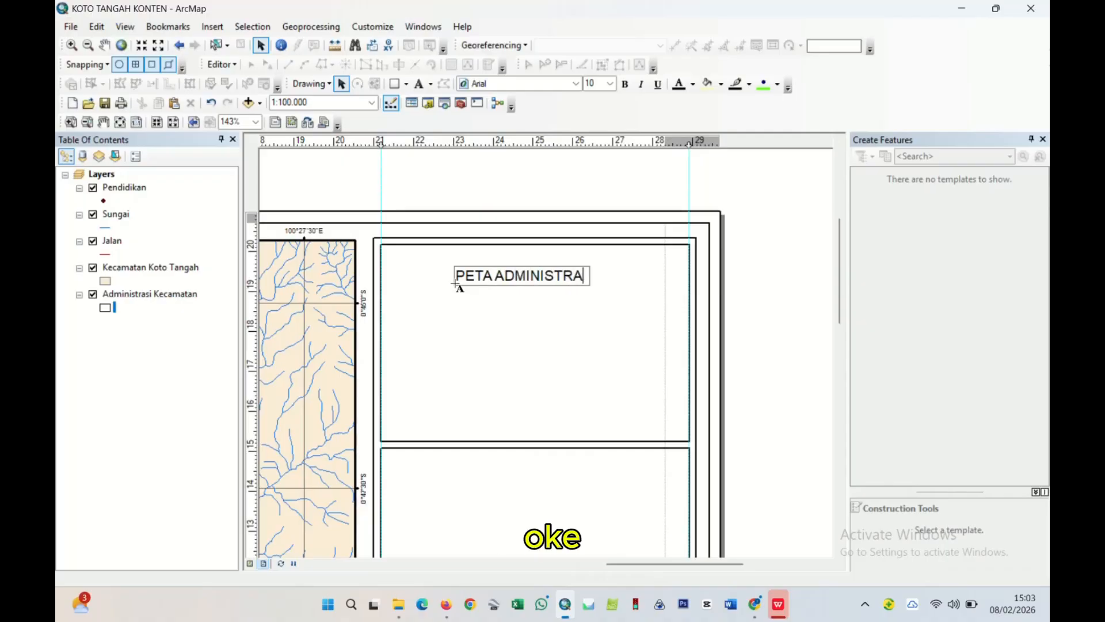
pyautogui.write('SI')
pyautogui.press('Return')
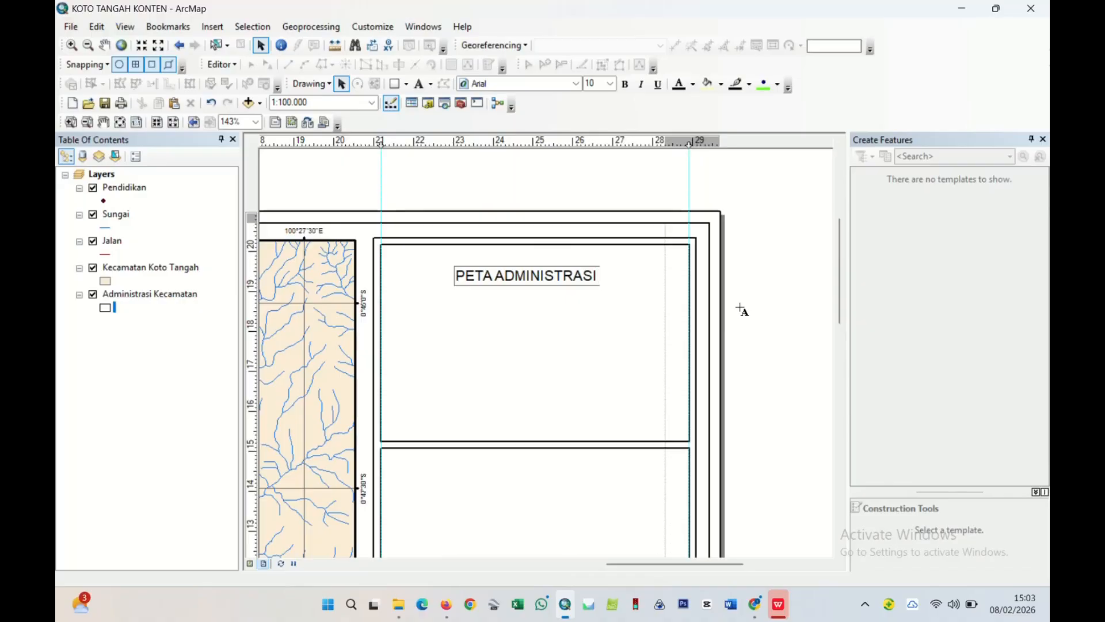
pyautogui.click(525, 328)
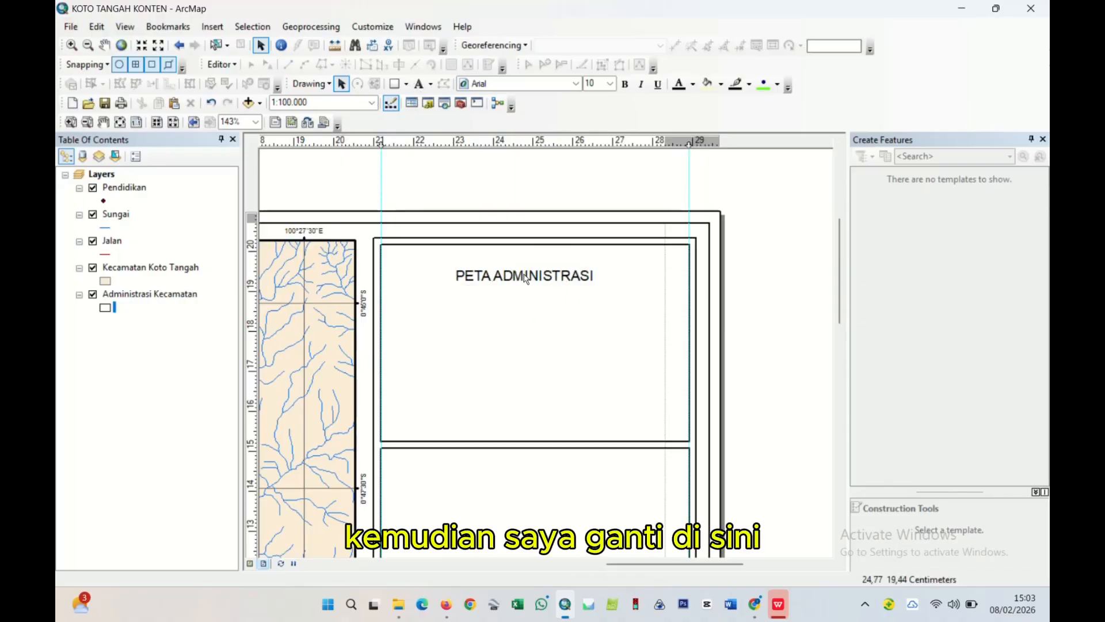
# - Format the title as bold Bahnschrift at size 14 and centre it near the top edge of the box
pyautogui.click(610, 84)
pyautogui.click(593, 155)
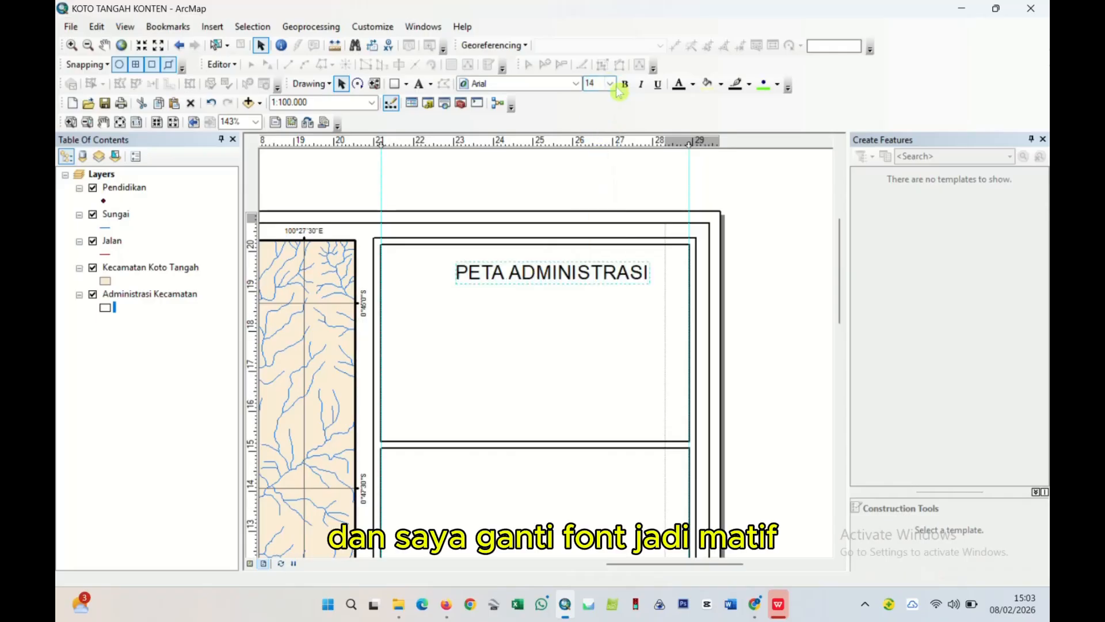
pyautogui.click(575, 84)
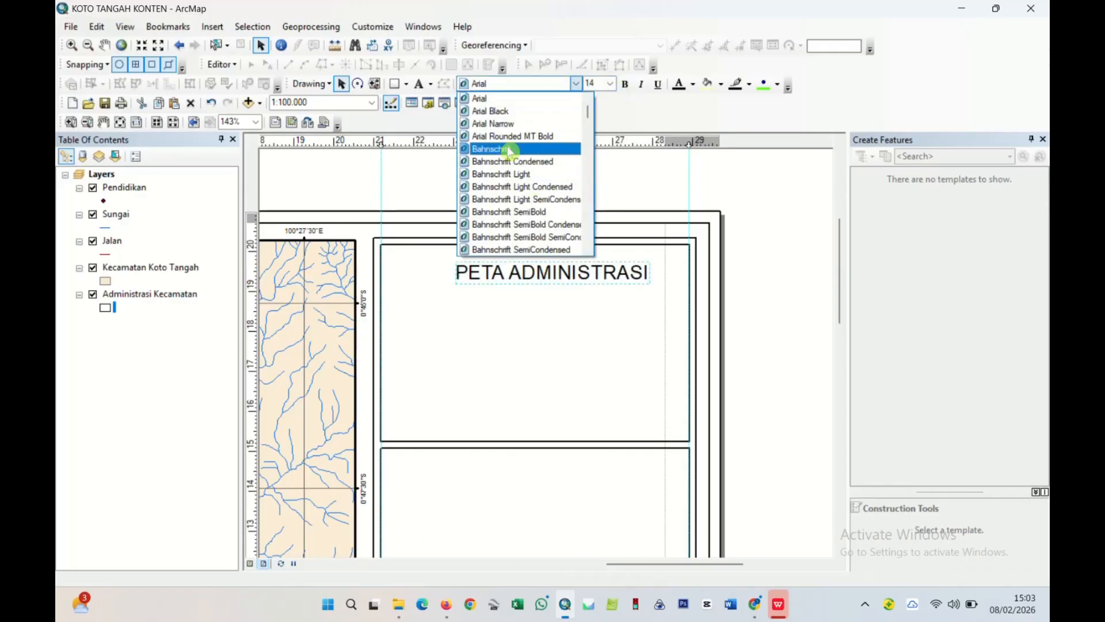
pyautogui.click(506, 142)
pyautogui.click(625, 84)
pyautogui.moveTo(575, 276); pyautogui.dragTo(561, 268)
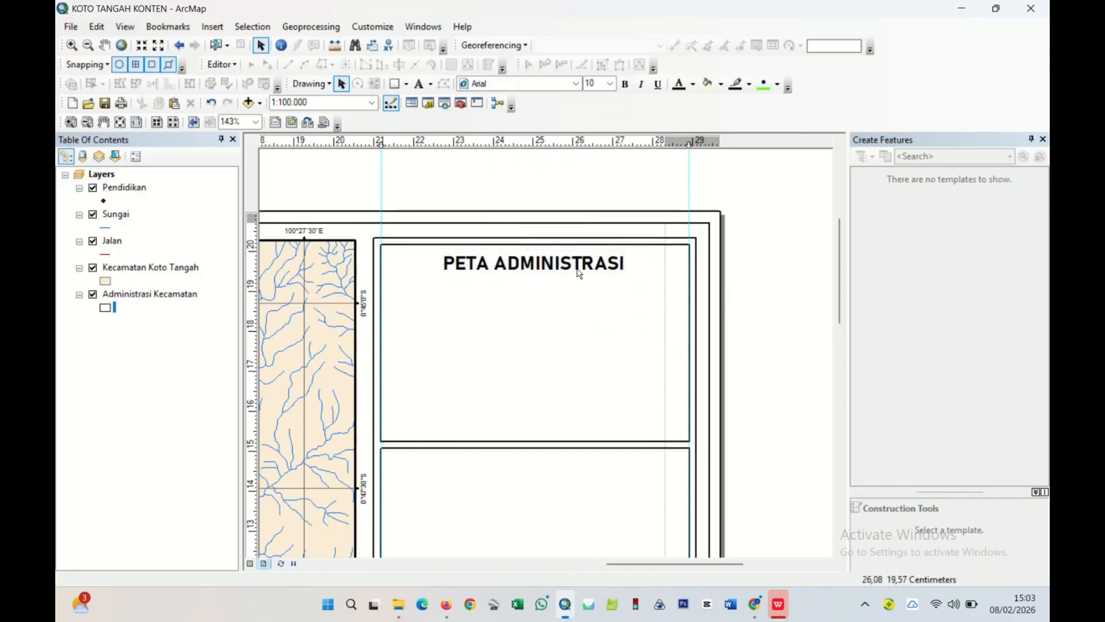
pyautogui.moveTo(575, 265); pyautogui.dragTo(577, 264)
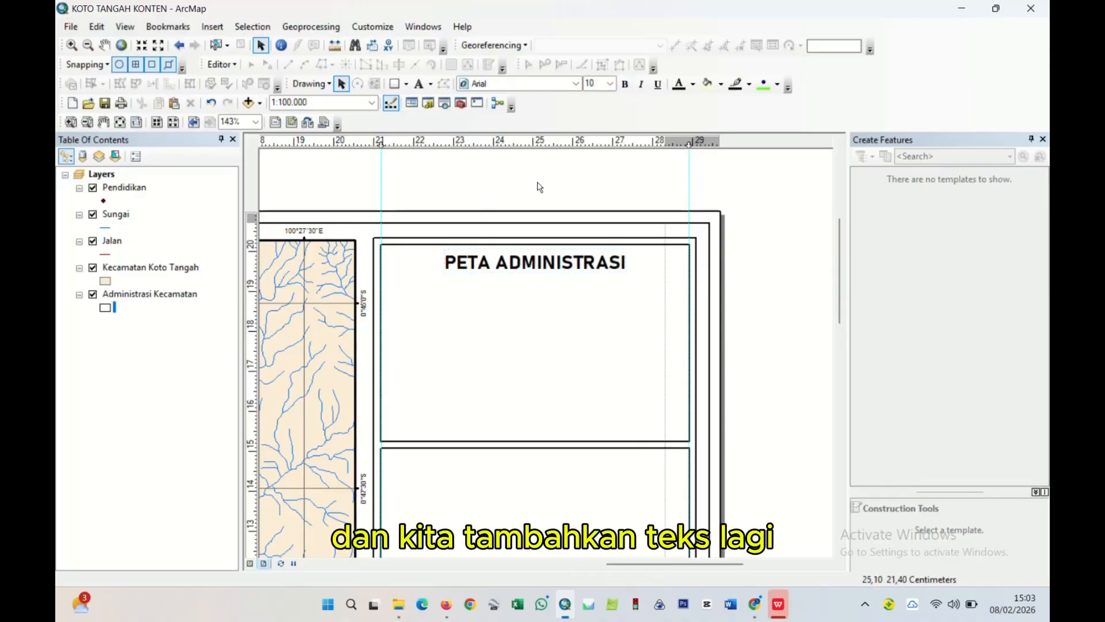
# - Insert the subtitle text "KECAMATAN KOTO TANGAH" below the title in the top box of the side panel
pyautogui.click(419, 83)
pyautogui.click(477, 300)
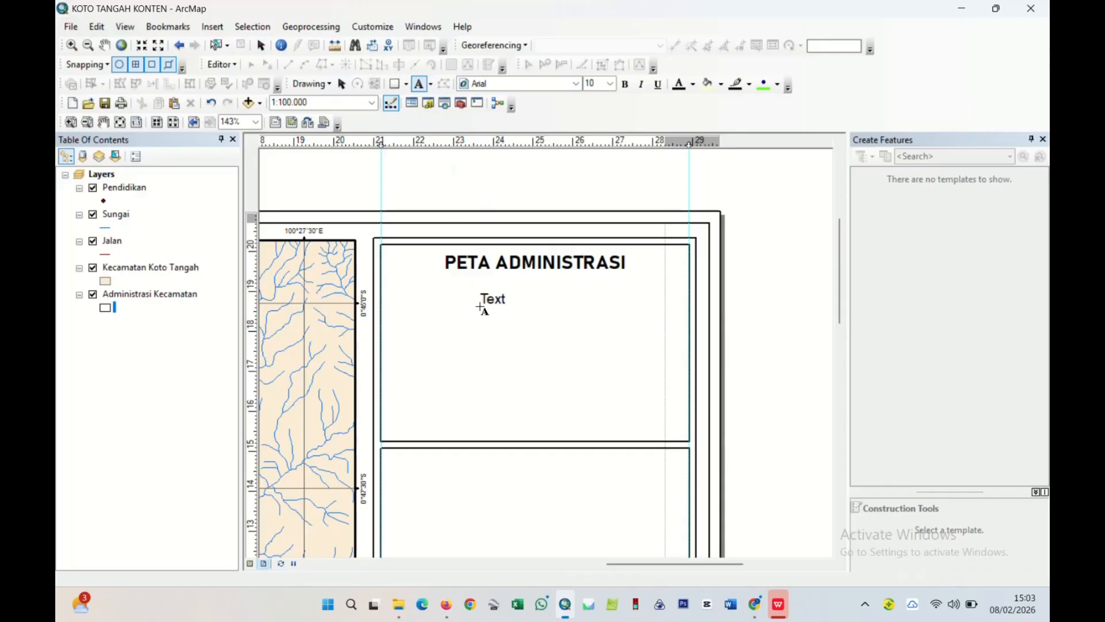
pyautogui.write('KEC')
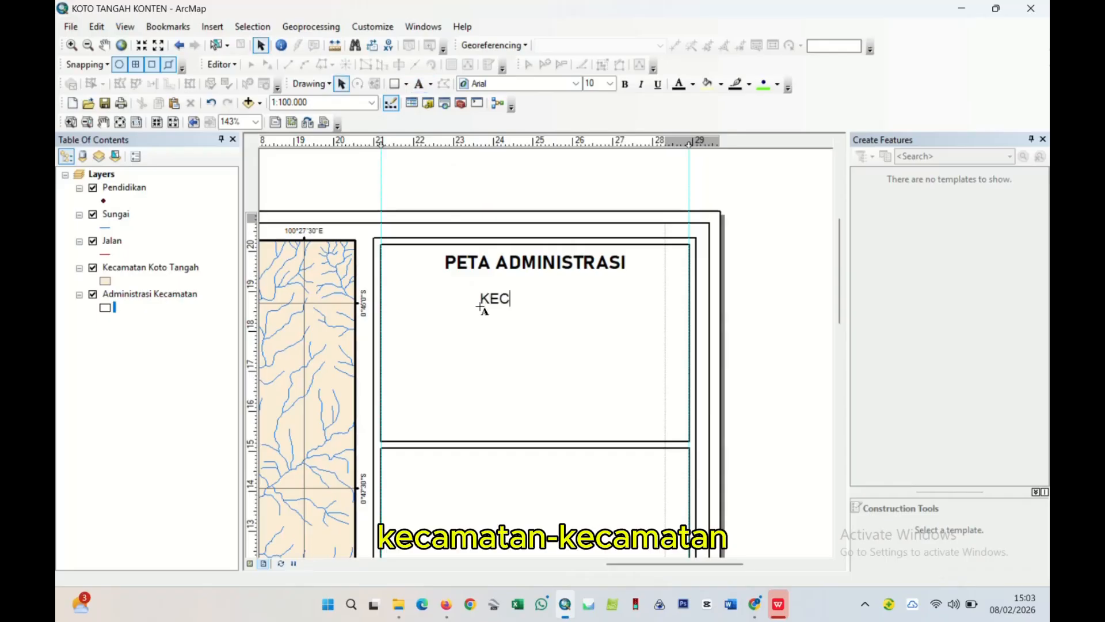
pyautogui.write('AMAT')
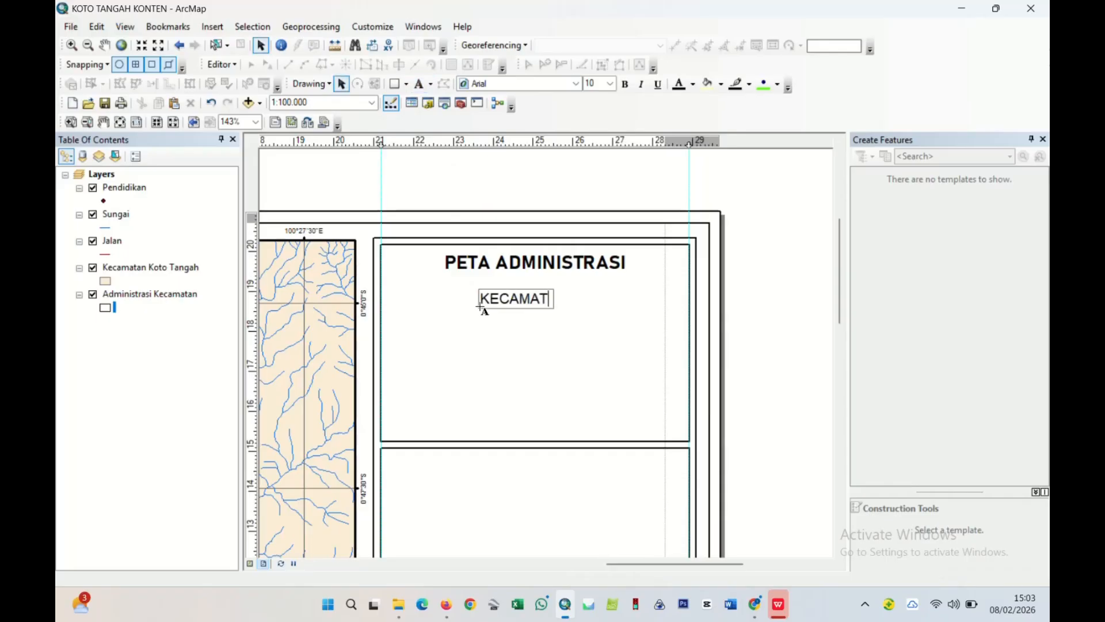
pyautogui.write('AN KOTO')
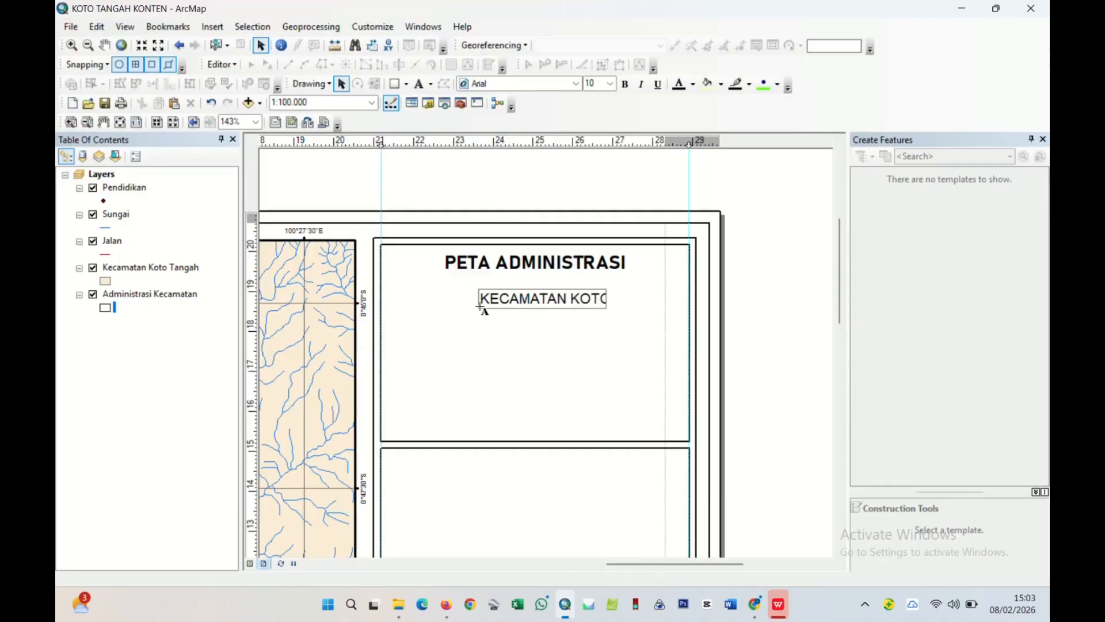
pyautogui.write(' TANGAH')
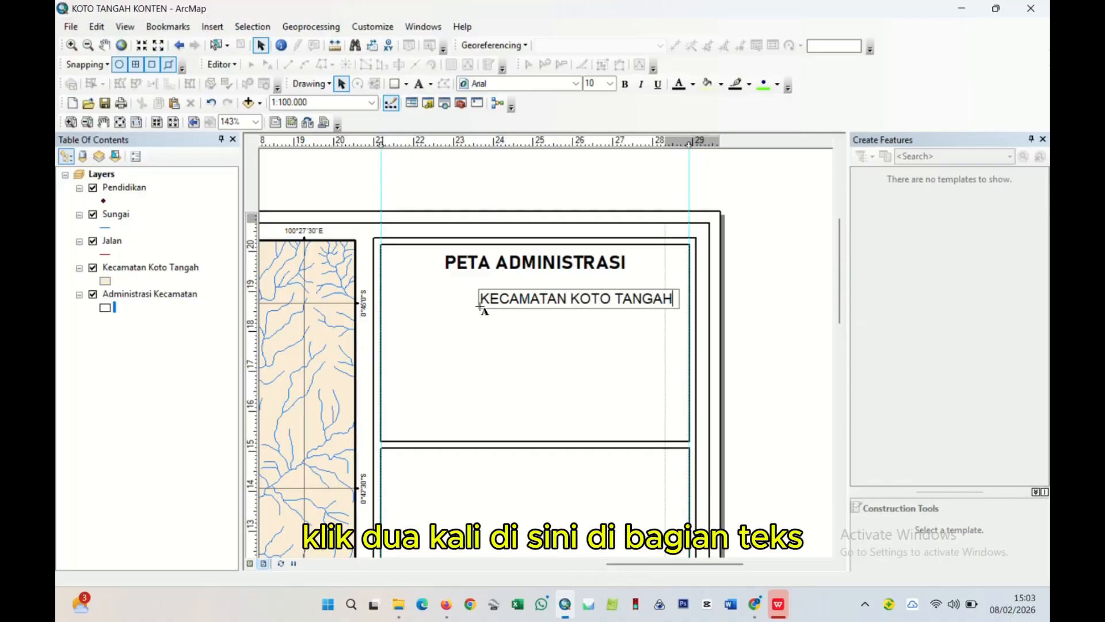
pyautogui.press('Return')
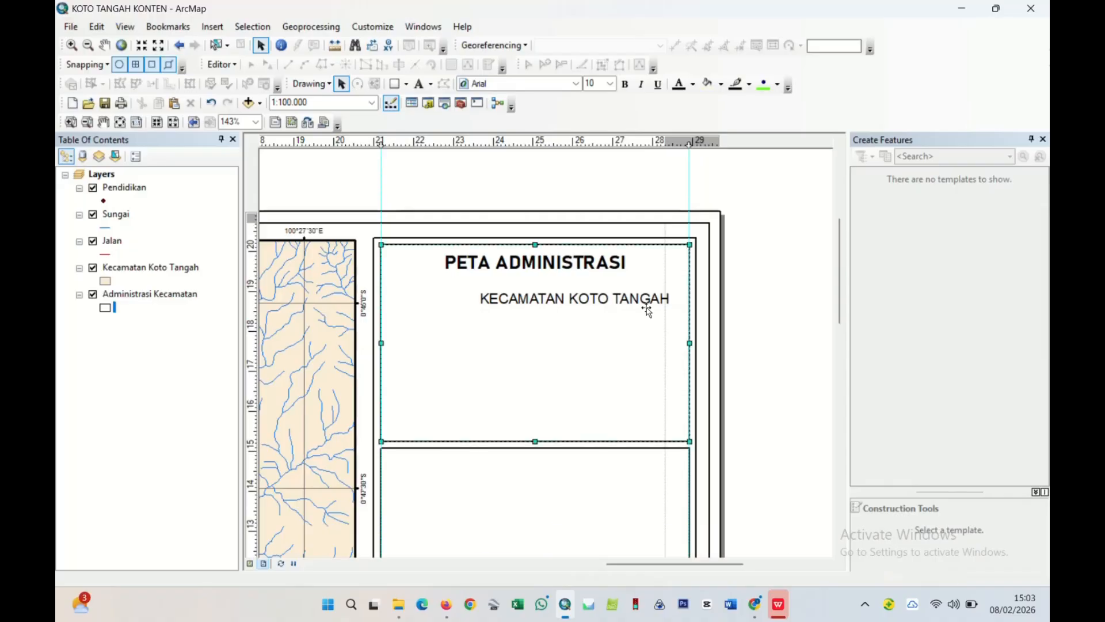
# - Add a second line "KOTA PADANG SUMATERA BARAT" to the subtitle and centre-align its text
pyautogui.doubleClick(646, 306)
pyautogui.click(556, 217)
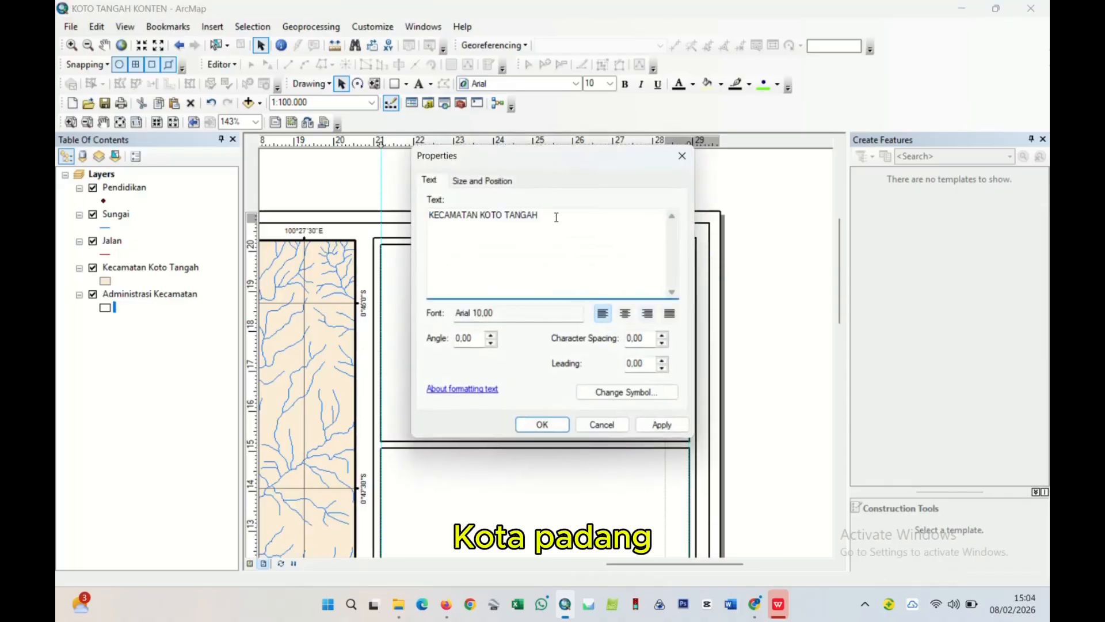
pyautogui.press('Return')
pyautogui.write('KO')
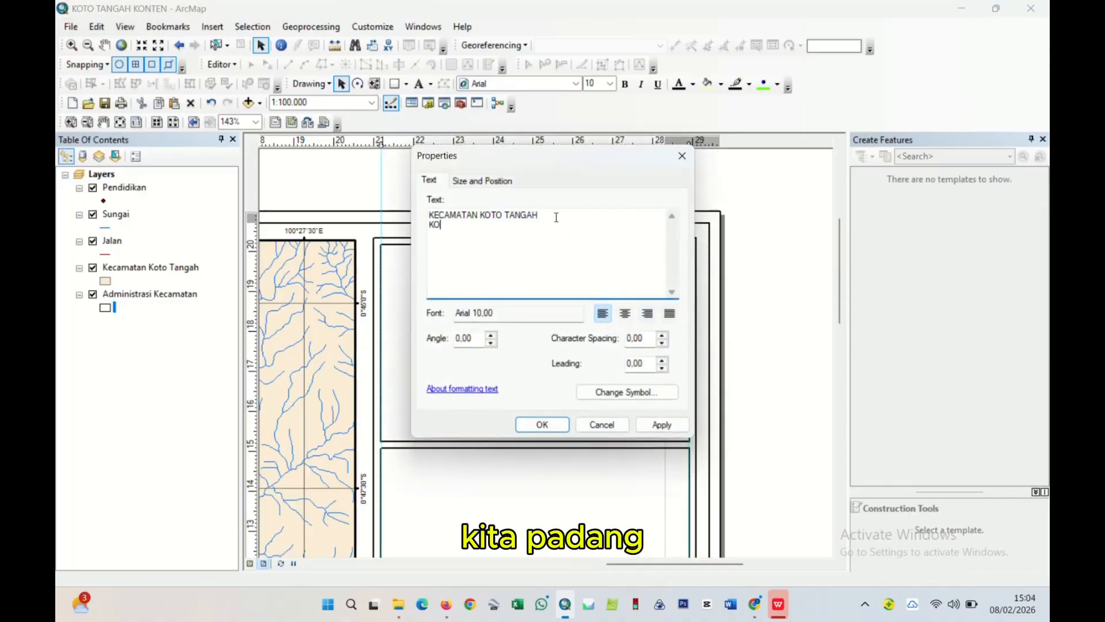
pyautogui.write('TA PADANG ')
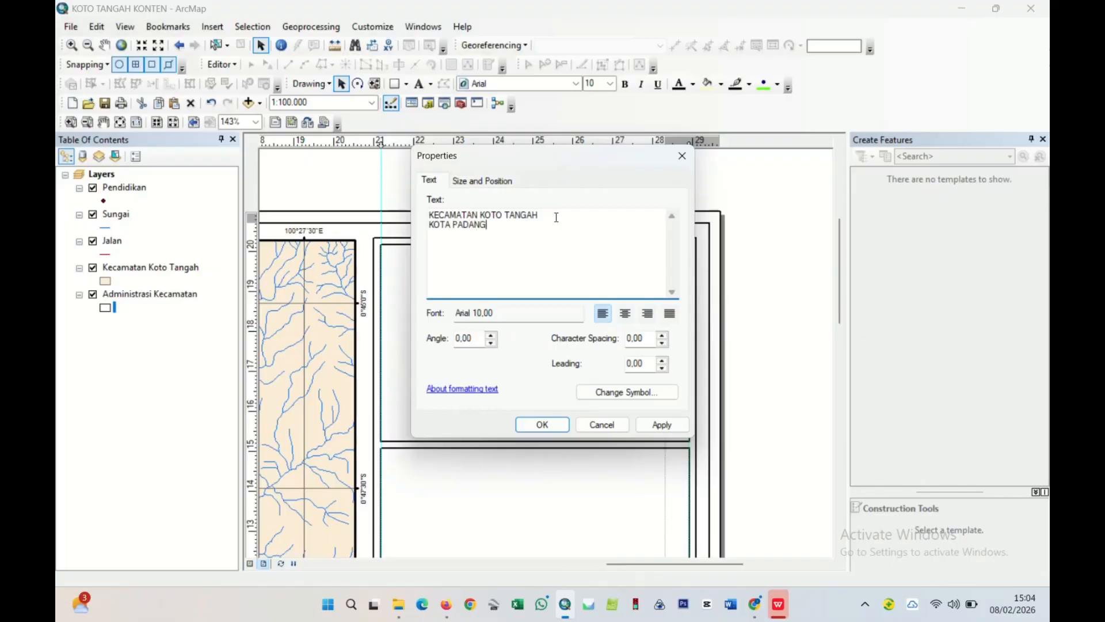
pyautogui.write('SUMATERA V')
pyautogui.press('BackSpace')
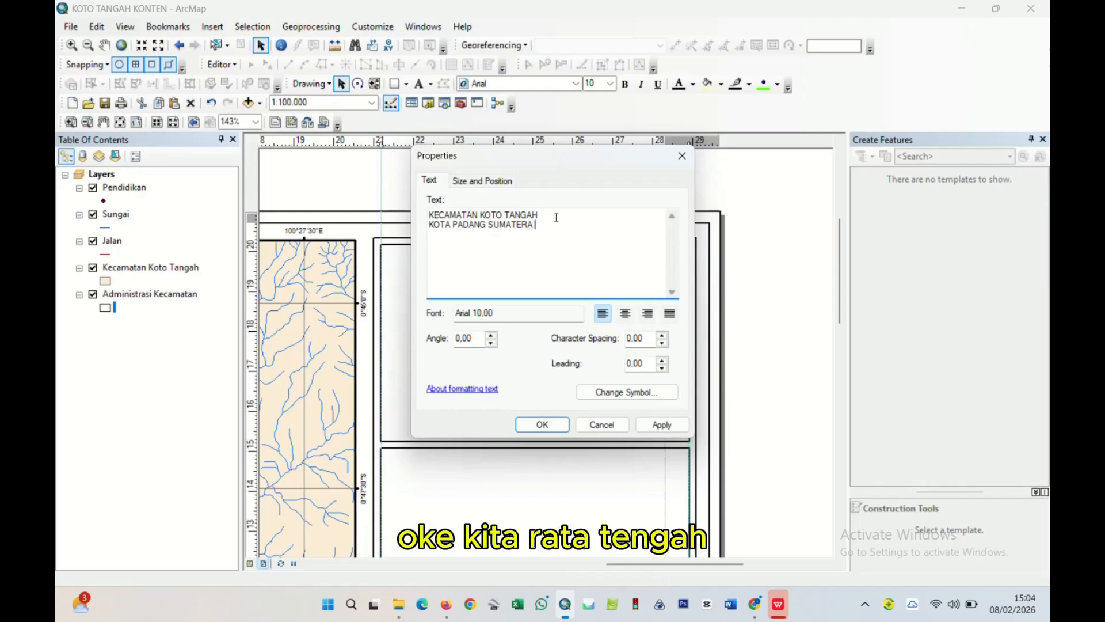
pyautogui.click(625, 314)
pyautogui.click(662, 425)
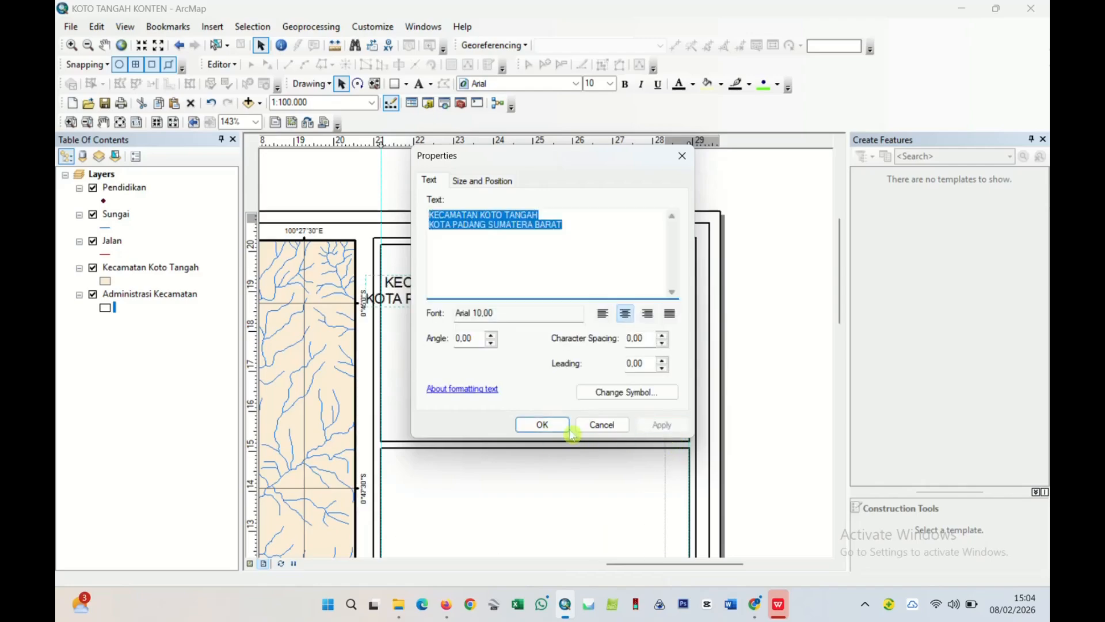
pyautogui.click(541, 424)
# - Position the two-line subtitle centred beneath the title and set its font to Bahnschrift
pyautogui.moveTo(504, 271); pyautogui.dragTo(567, 294)
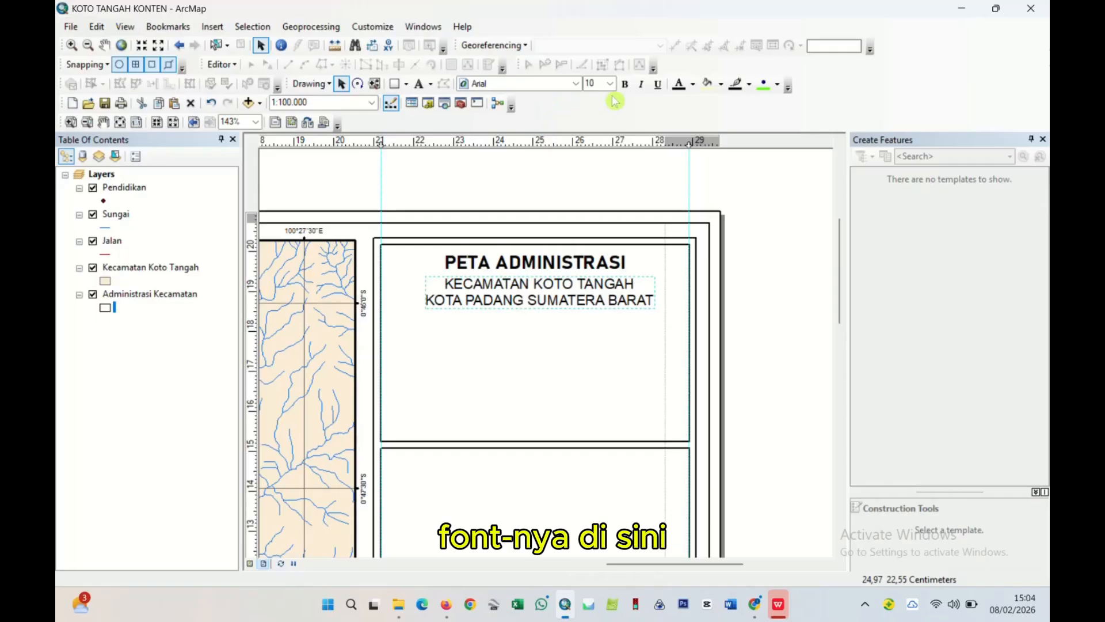
pyautogui.click(575, 83)
pyautogui.click(494, 148)
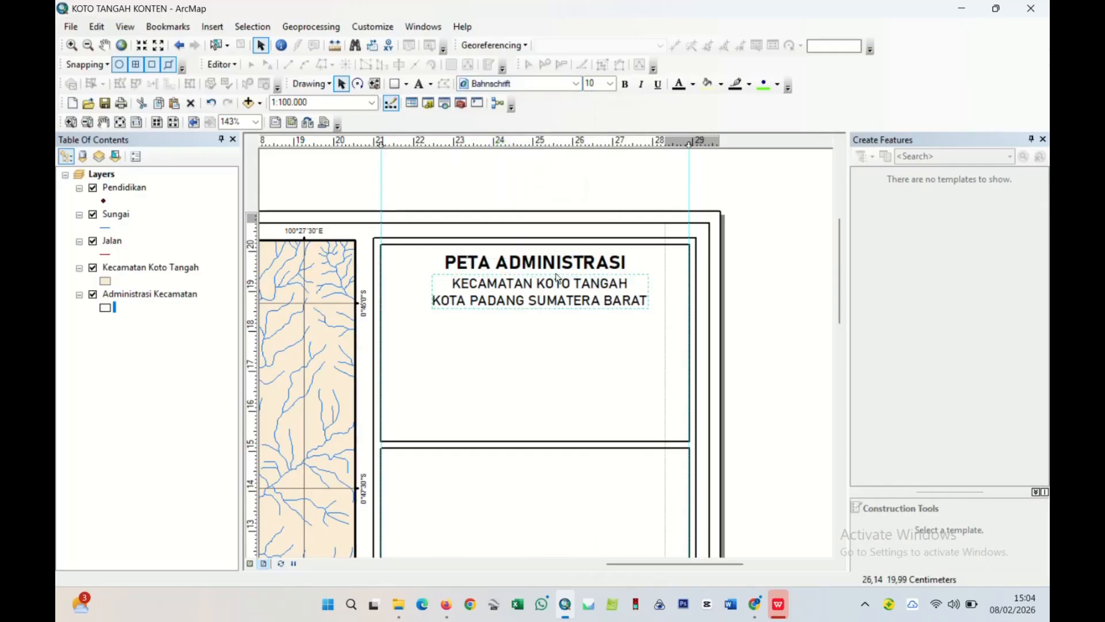
pyautogui.moveTo(541, 289)
pyautogui.mouseDown()
pyautogui.moveTo(555, 303)
pyautogui.moveTo(552, 295)
pyautogui.mouseUp()
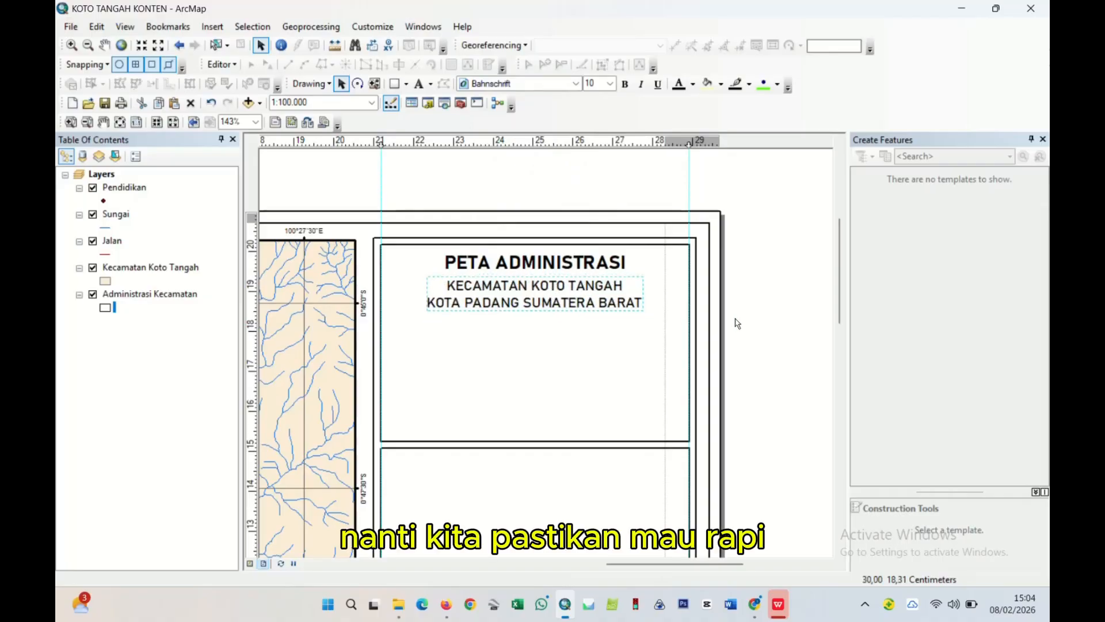
pyautogui.click(560, 311)
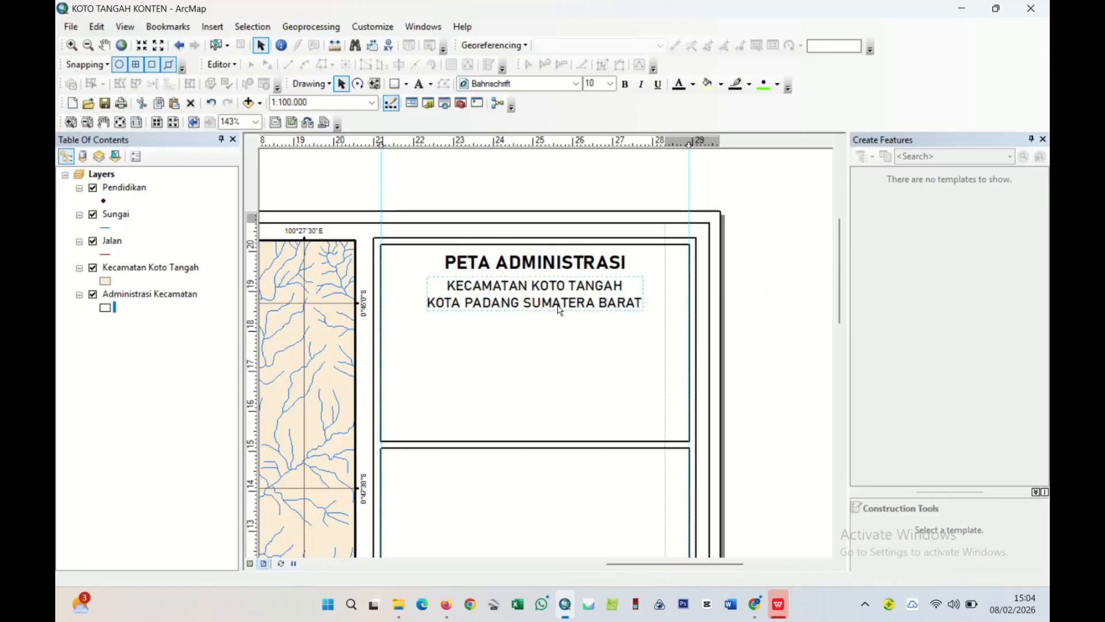
# - Increase the leading of the two-line subtitle slightly
pyautogui.scroll(-3, 785, 338)
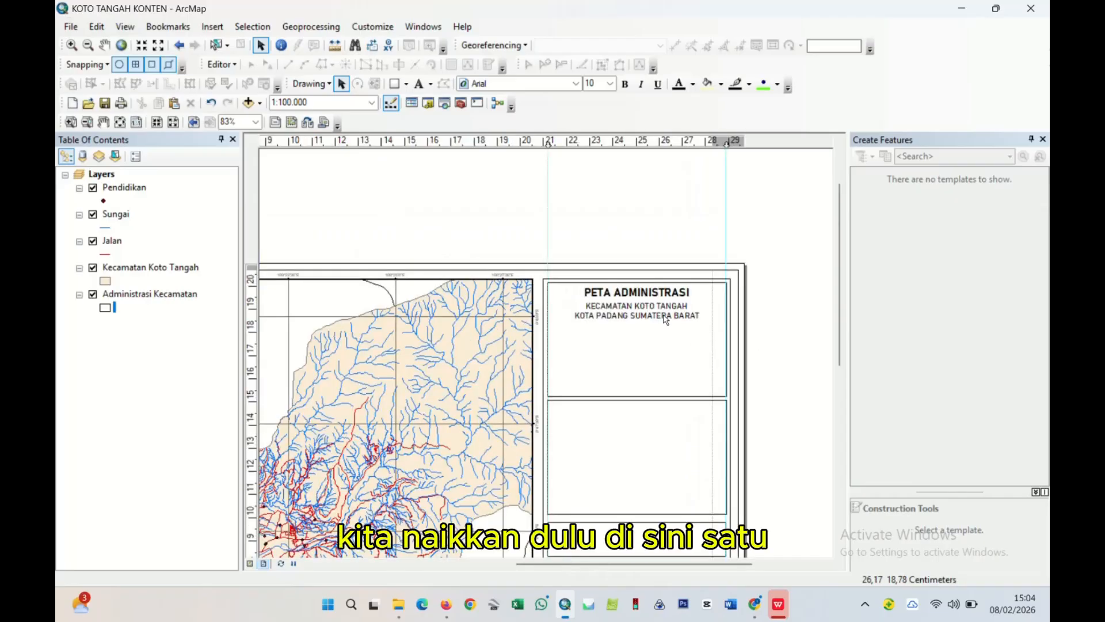
pyautogui.doubleClick(665, 317)
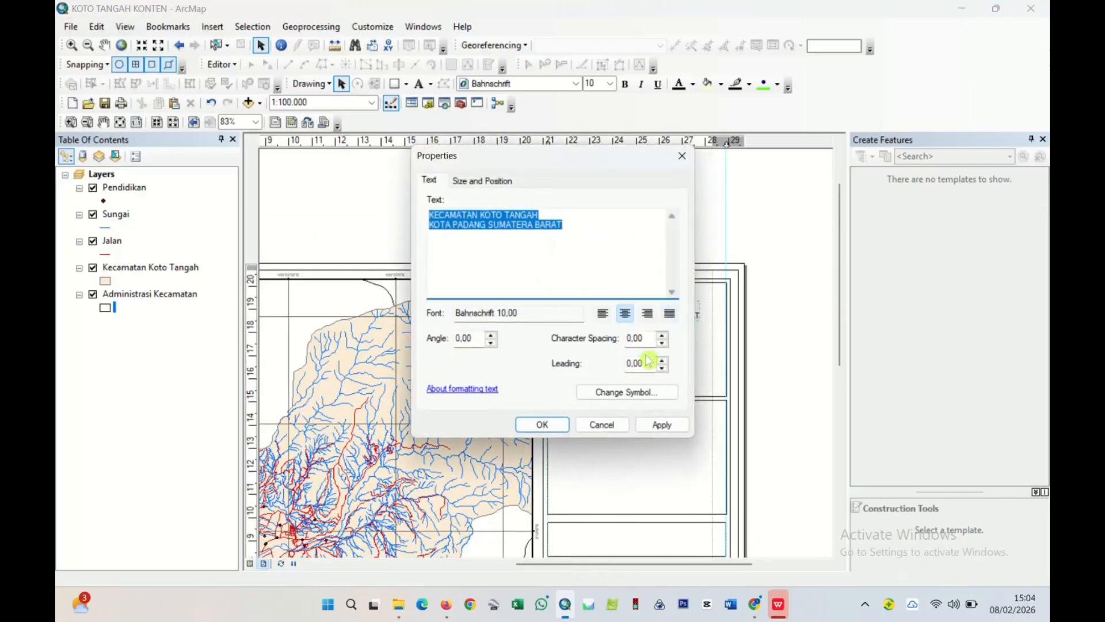
pyautogui.click(646, 363)
pyautogui.click(662, 362)
pyautogui.click(661, 424)
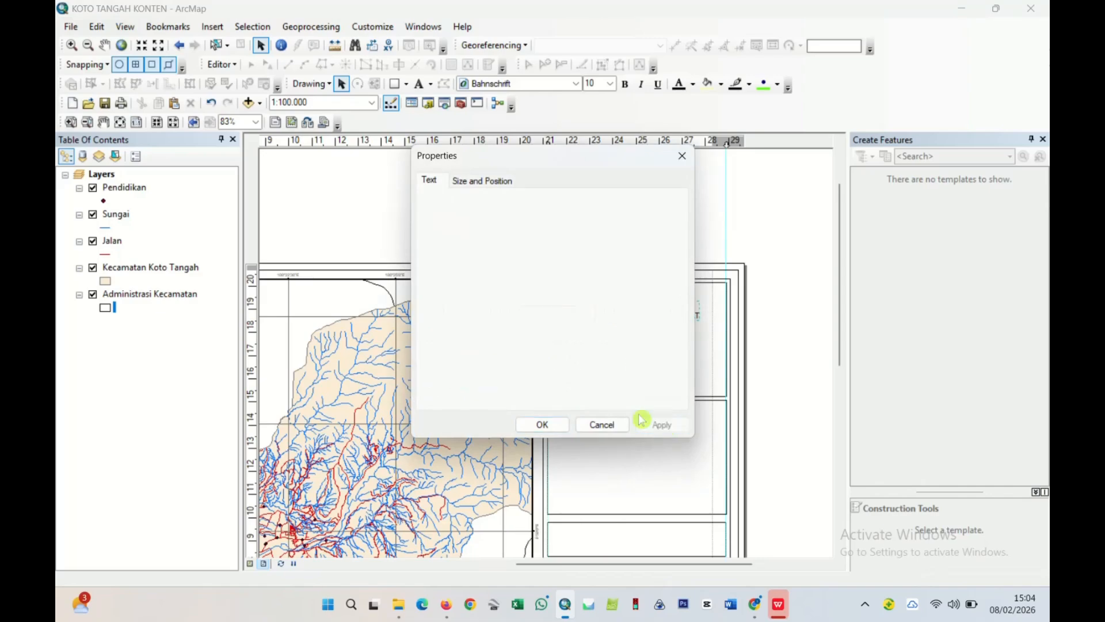
pyautogui.click(543, 424)
# - Nudge the subtitle and the PETA ADMINISTRASI title slightly down so they sit aligned and evenly spaced in the top box
pyautogui.scroll(-2, 731, 310)
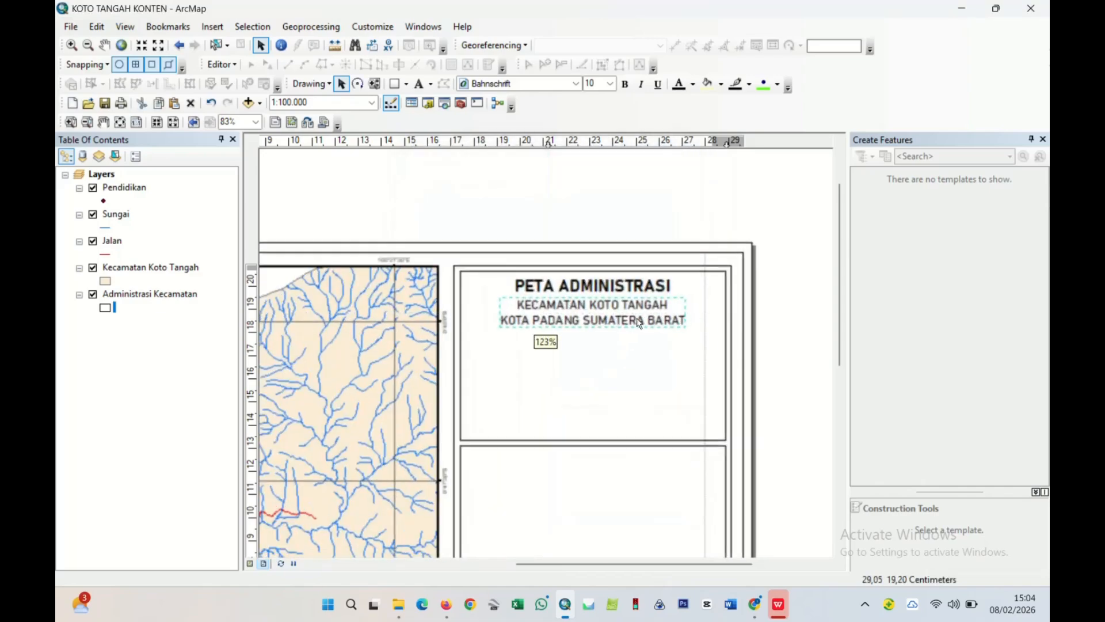
pyautogui.scroll(-2, 617, 318)
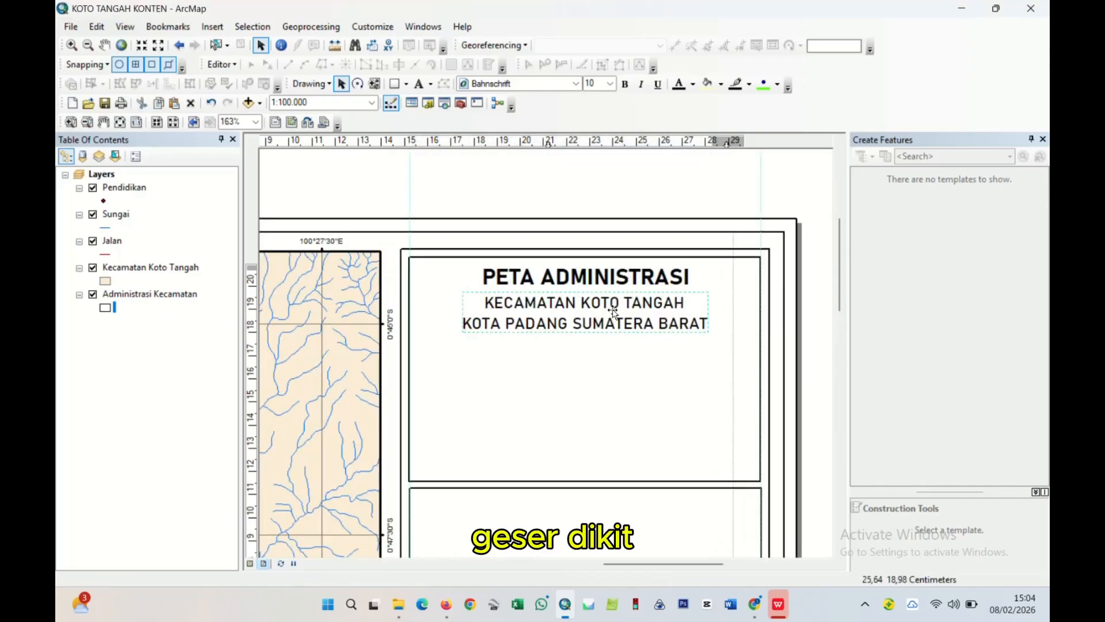
pyautogui.moveTo(618, 311); pyautogui.dragTo(613, 320)
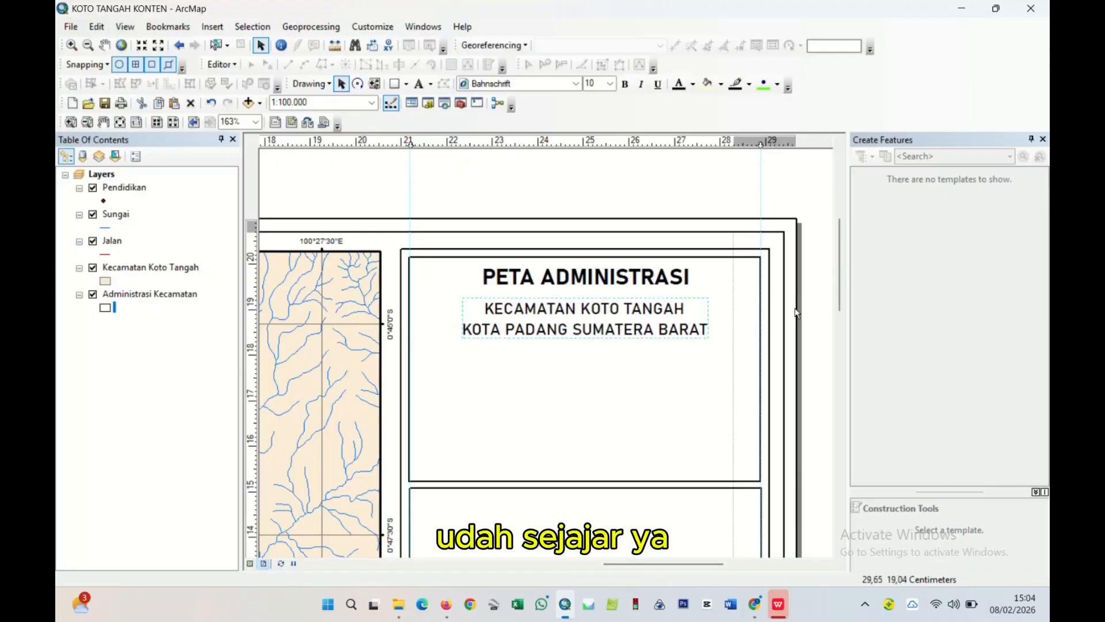
pyautogui.scroll(-1, 687, 341)
pyautogui.click(599, 291)
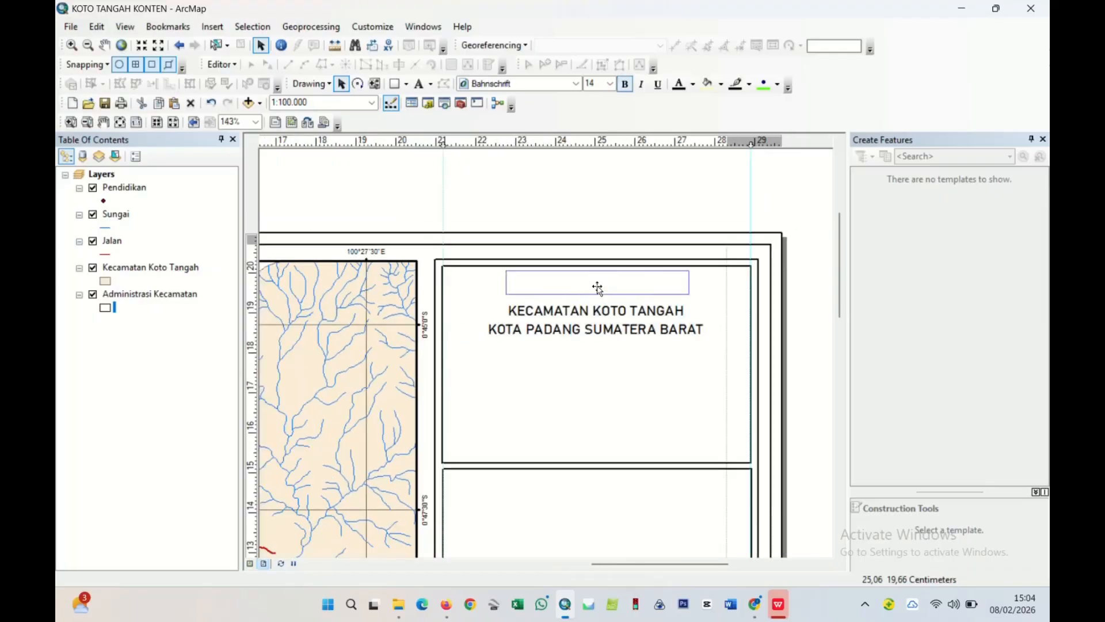
pyautogui.click(633, 198)
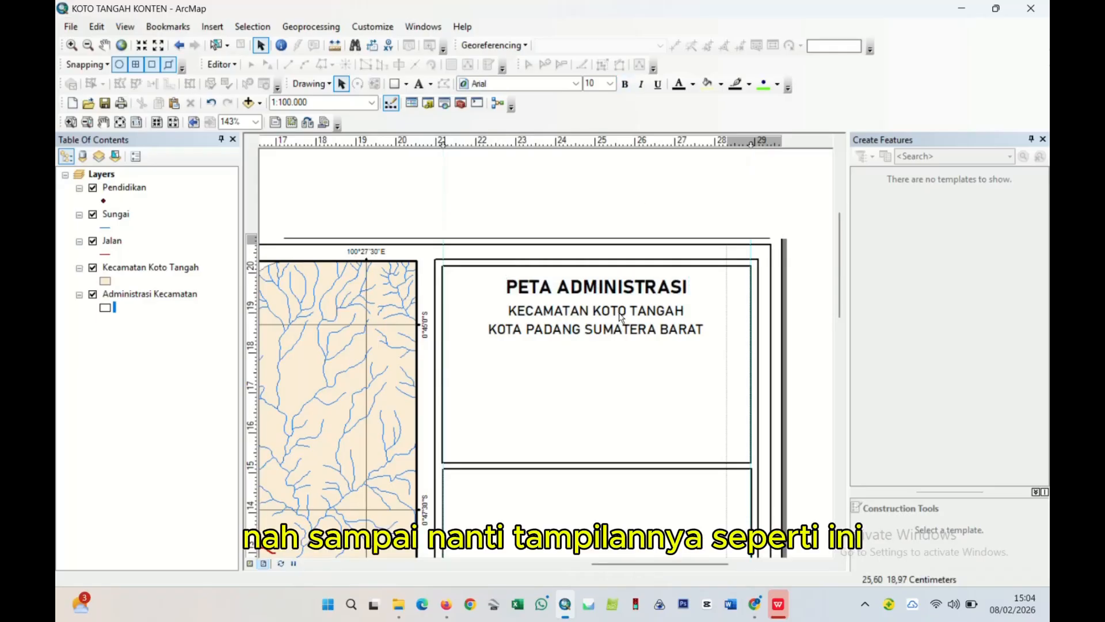
# - Insert the ESRI North 3 north arrow and place it beneath the subtitle in the top box
pyautogui.scroll(-3, 632, 323)
pyautogui.scroll(-2, 736, 334)
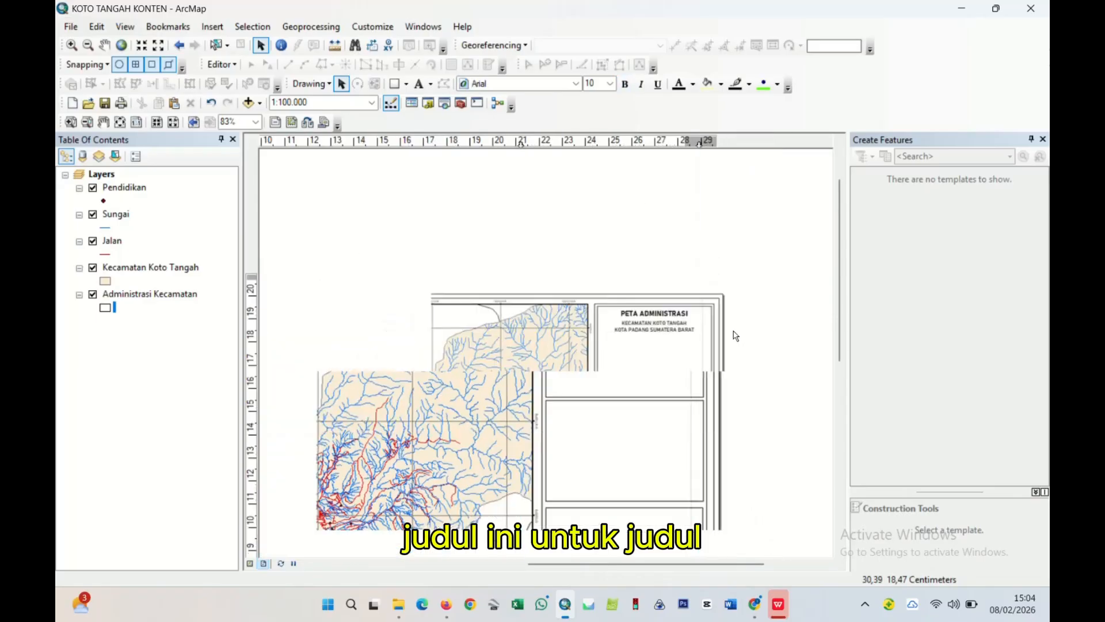
pyautogui.scroll(2, 700, 394)
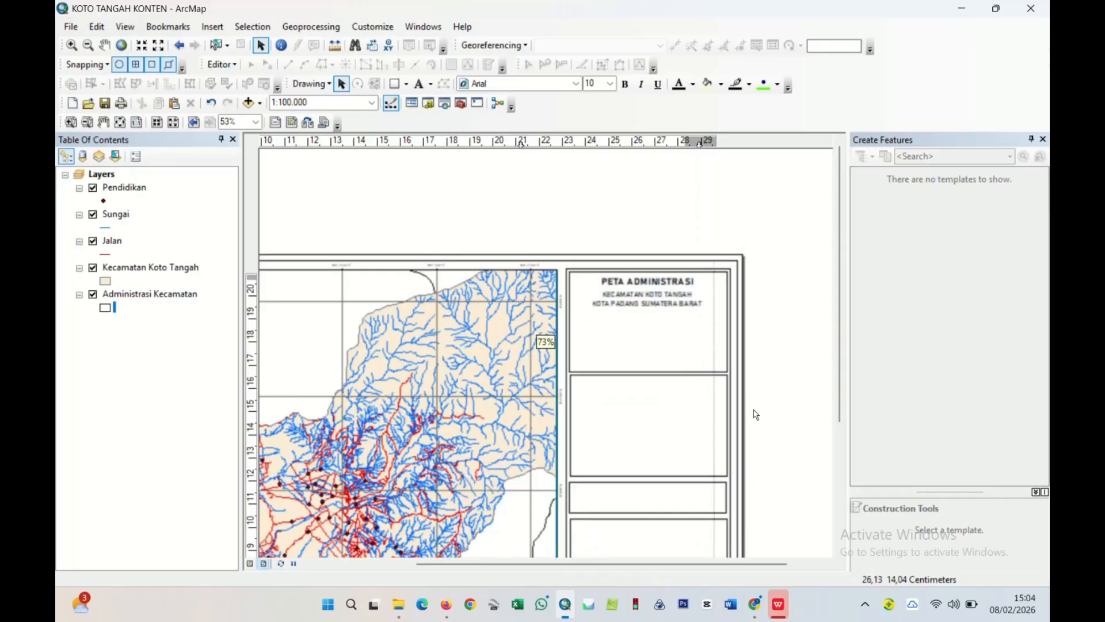
pyautogui.scroll(4, 756, 414)
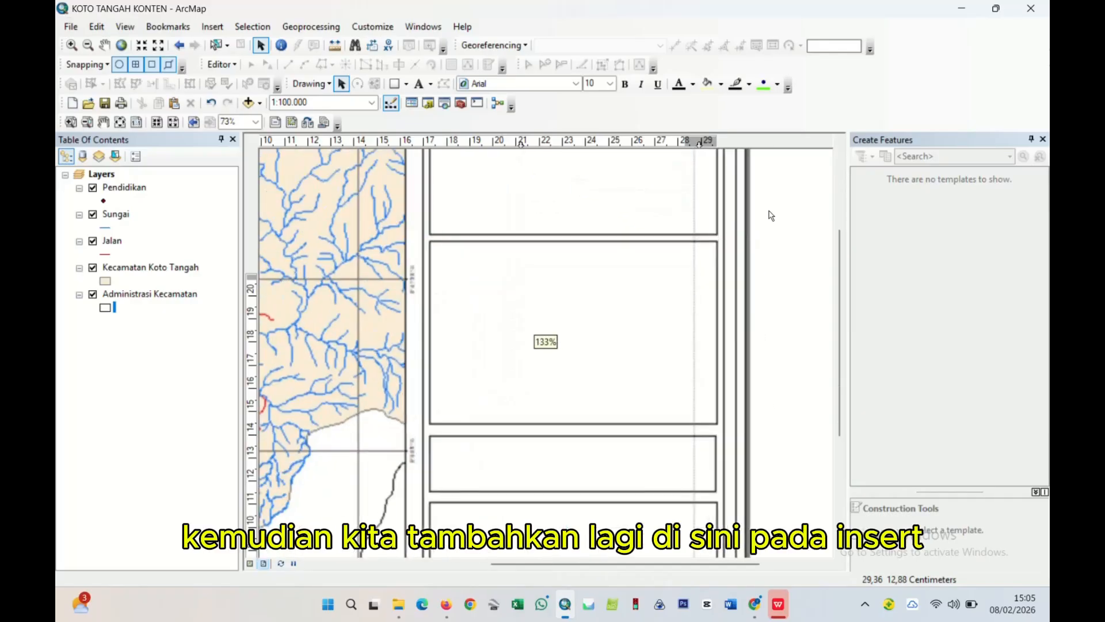
pyautogui.scroll(1, 654, 334)
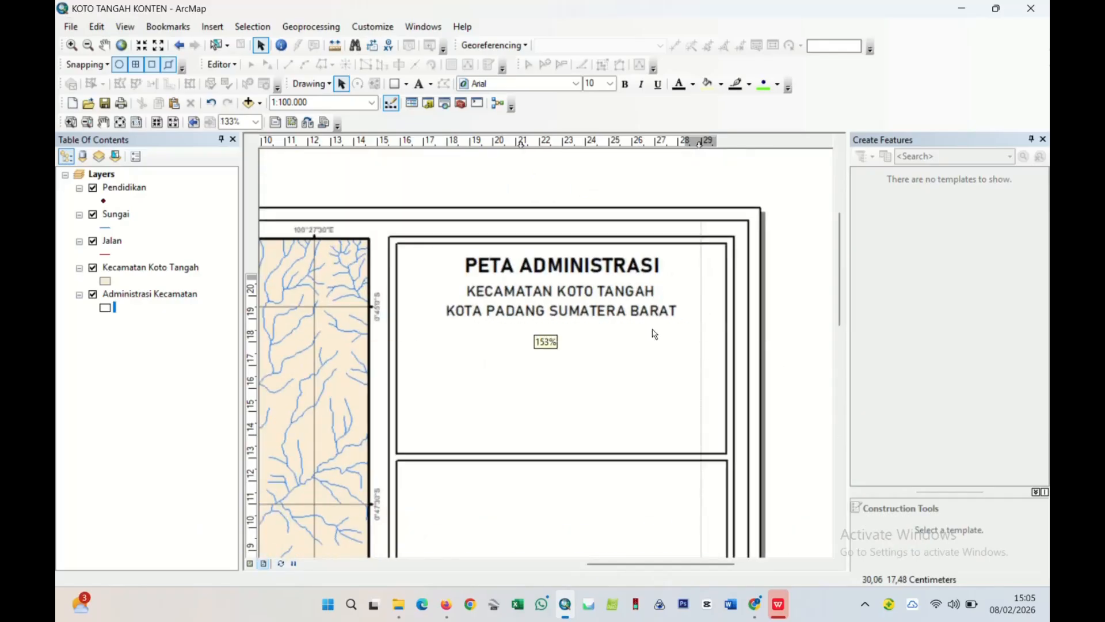
pyautogui.click(211, 27)
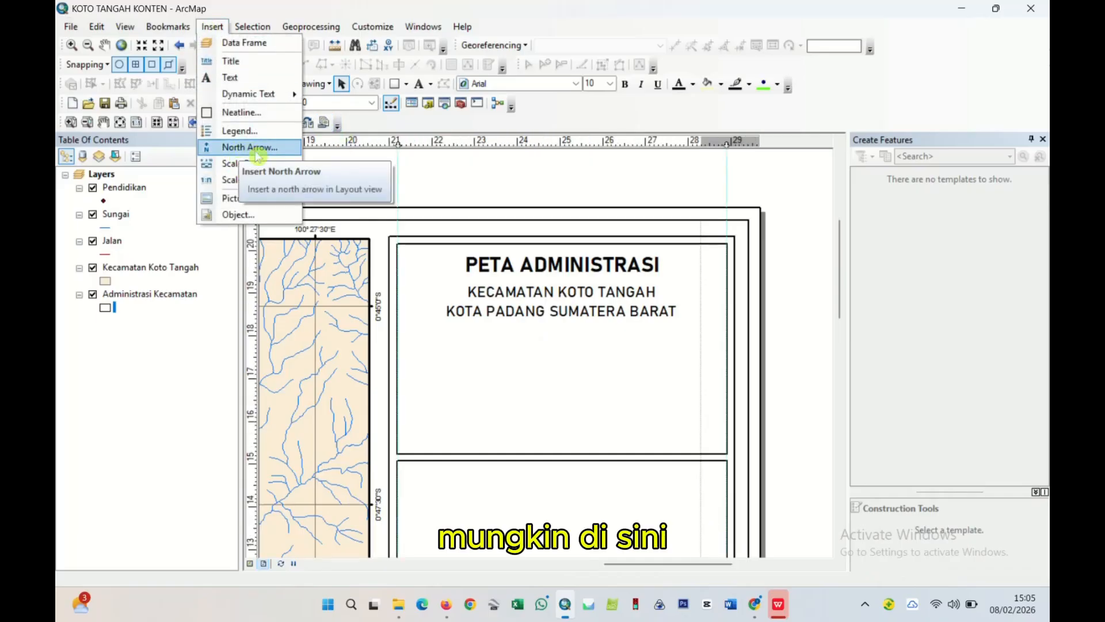
pyautogui.click(256, 148)
pyautogui.click(241, 101)
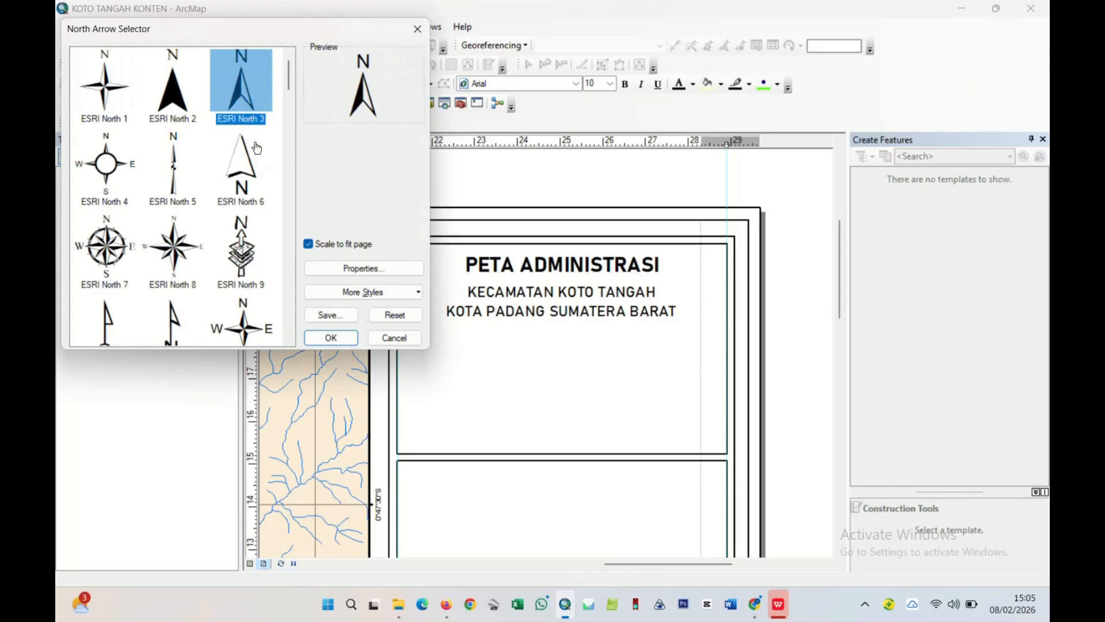
pyautogui.click(322, 344)
pyautogui.moveTo(483, 377); pyautogui.dragTo(564, 357)
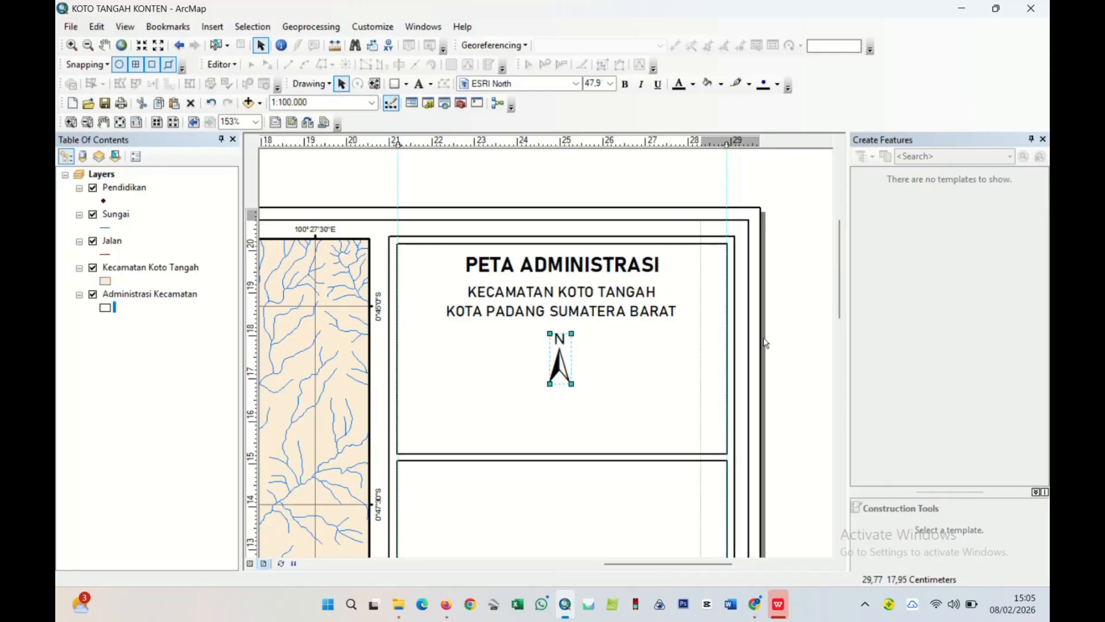
# - Enlarge the north arrow to about size 52.8 and nudge it to the centre below the subtitle
pyautogui.click(671, 369)
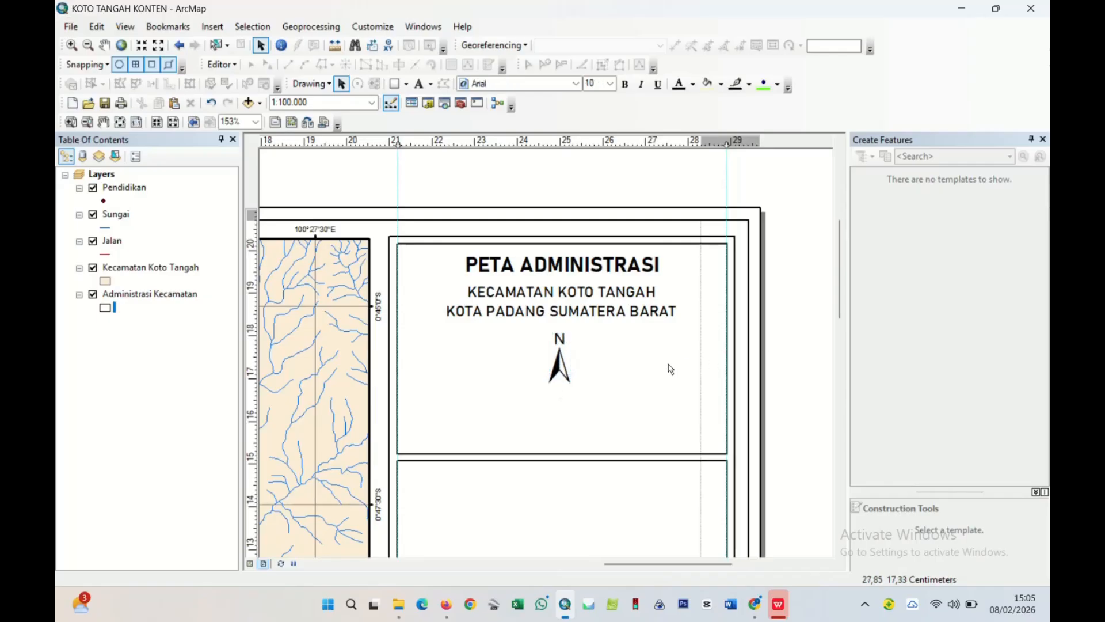
pyautogui.click(571, 381)
pyautogui.click(676, 364)
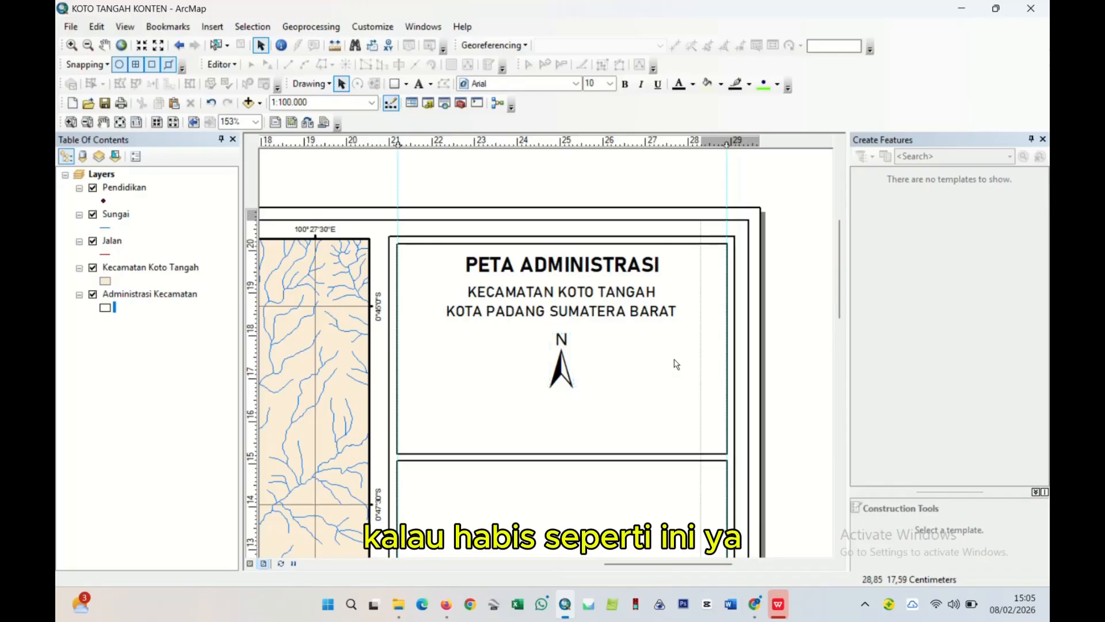
pyautogui.click(573, 370)
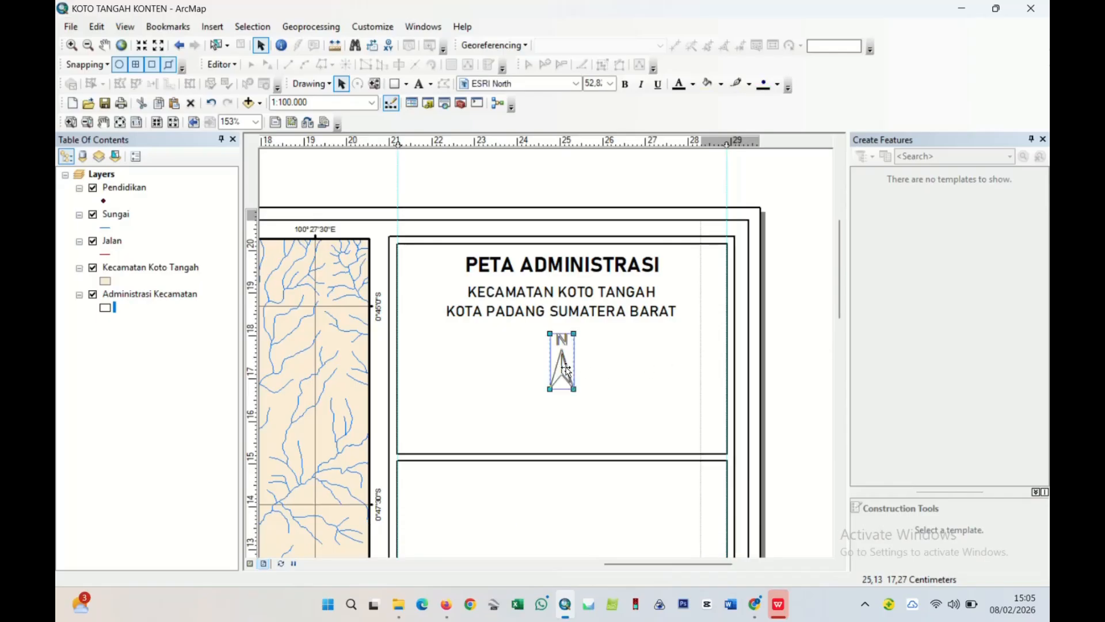
pyautogui.click(629, 369)
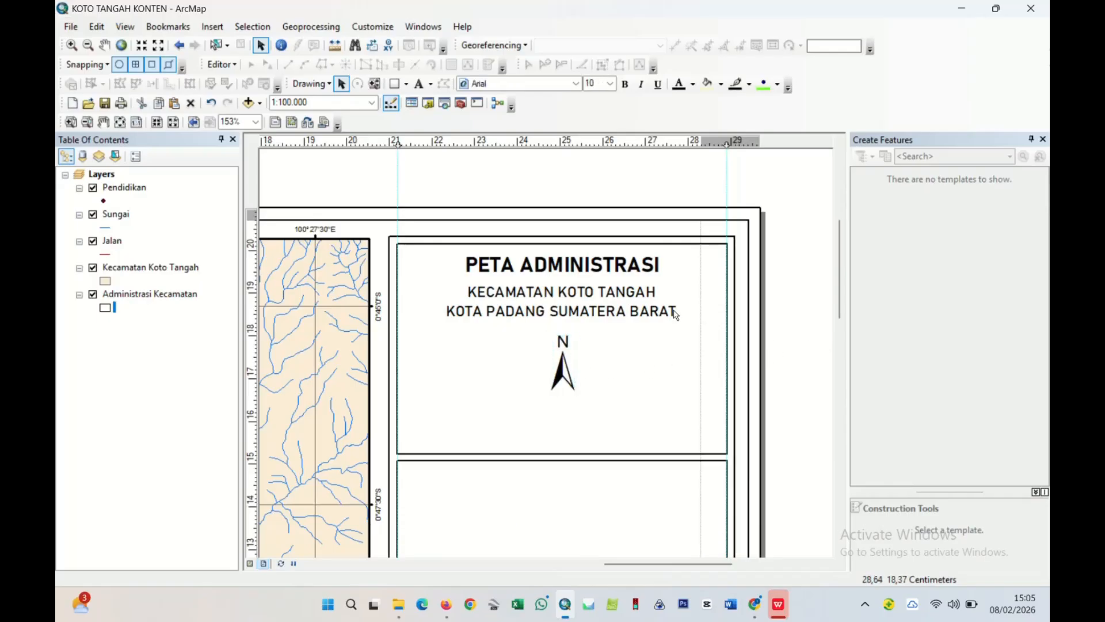
pyautogui.scroll(-1, 644, 337)
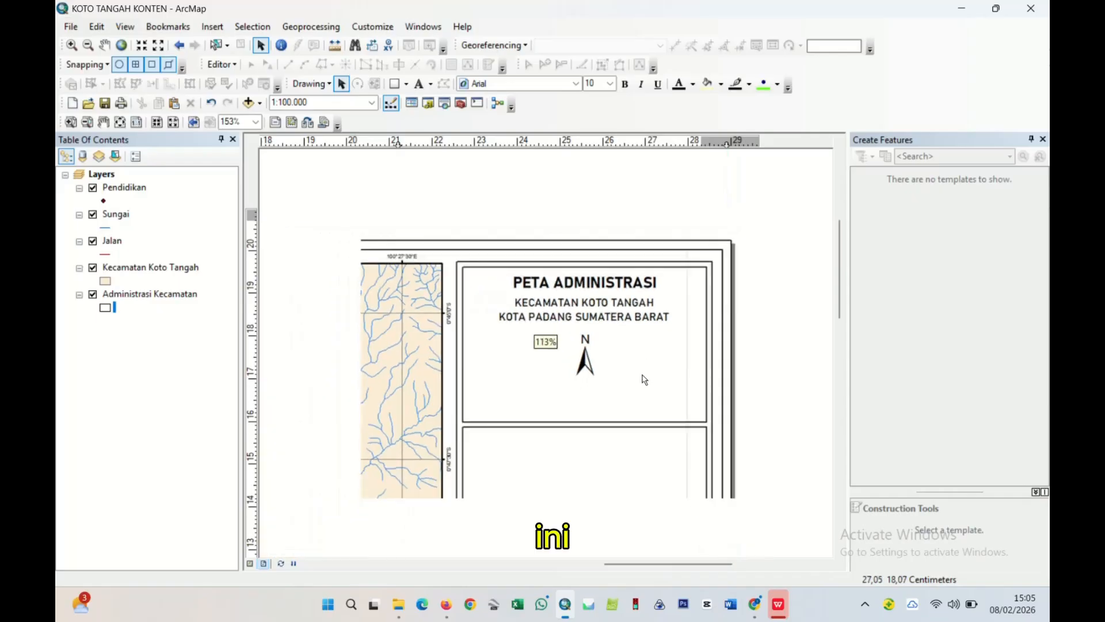
# - Enlarge the north arrow to about size 59.7 and keep it centred below the subtitle
pyautogui.scroll(-1, 642, 366)
pyautogui.click(586, 361)
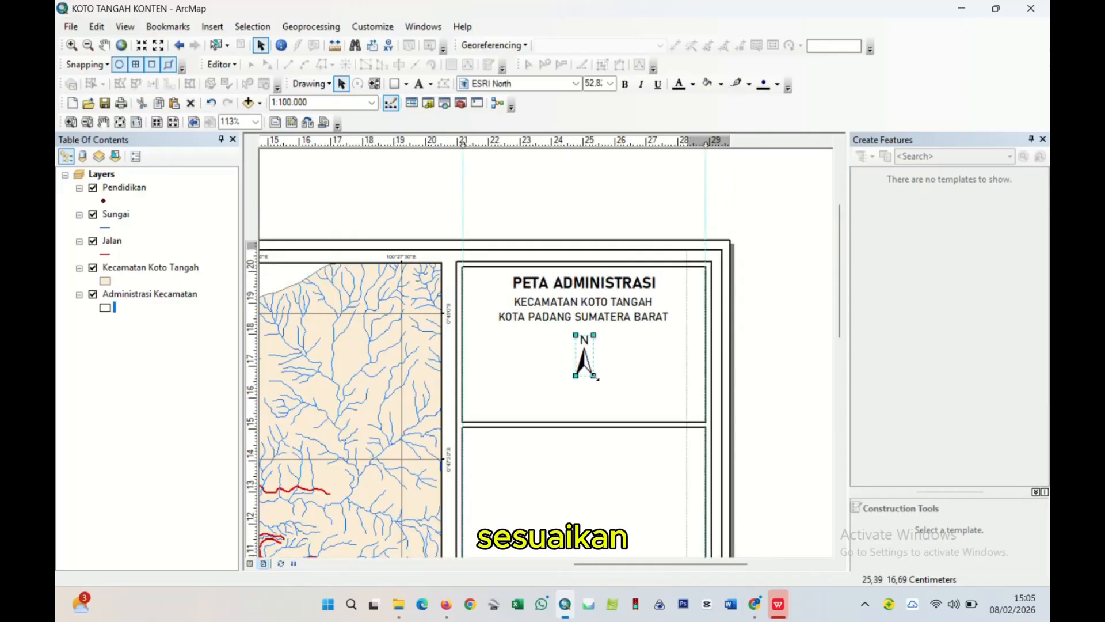
pyautogui.click(740, 345)
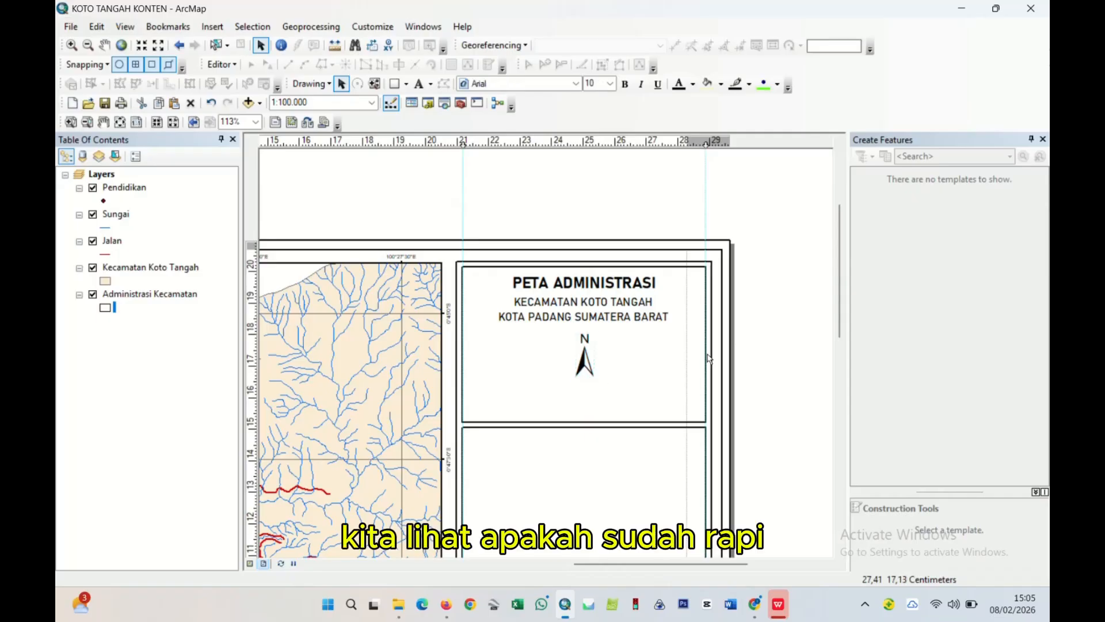
pyautogui.scroll(-2, 686, 360)
pyautogui.moveTo(647, 423); pyautogui.dragTo(647, 393)
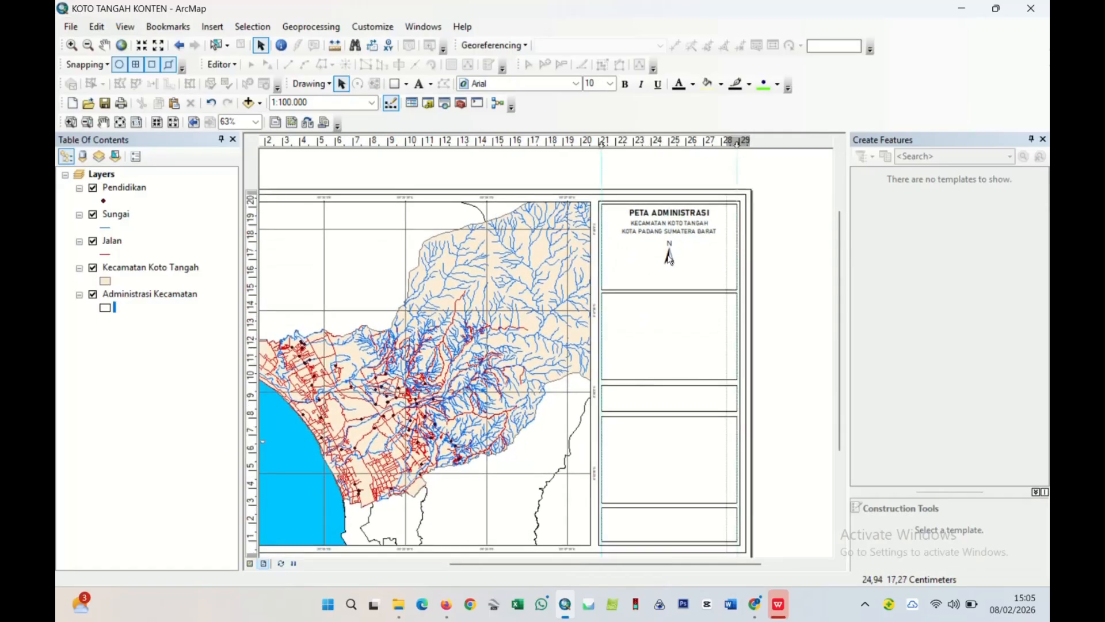
pyautogui.click(671, 259)
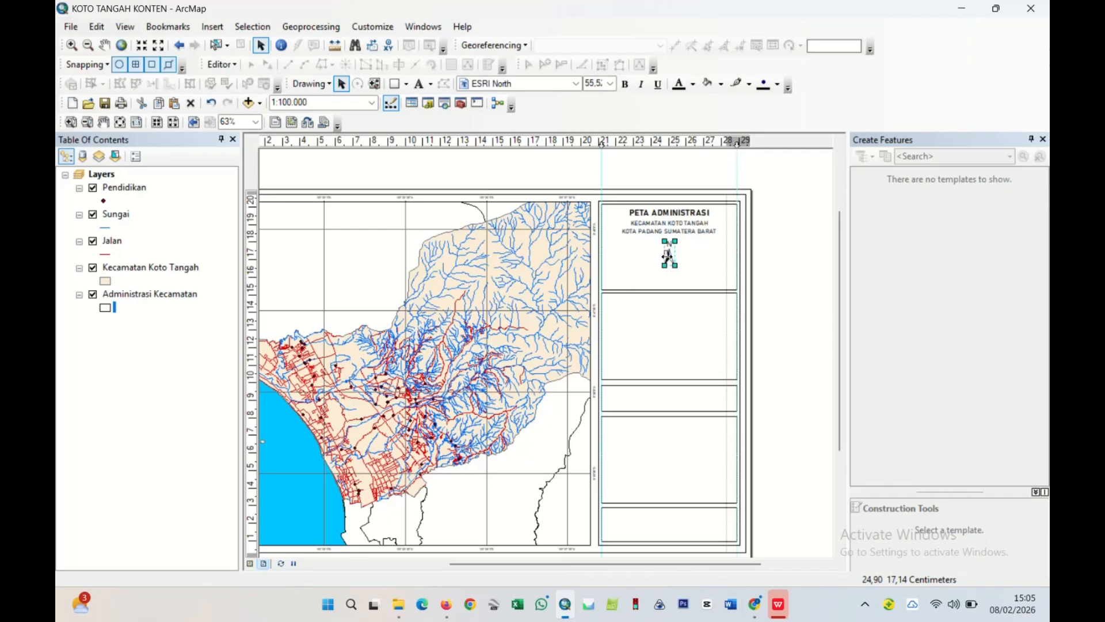
pyautogui.moveTo(672, 250); pyautogui.dragTo(674, 257)
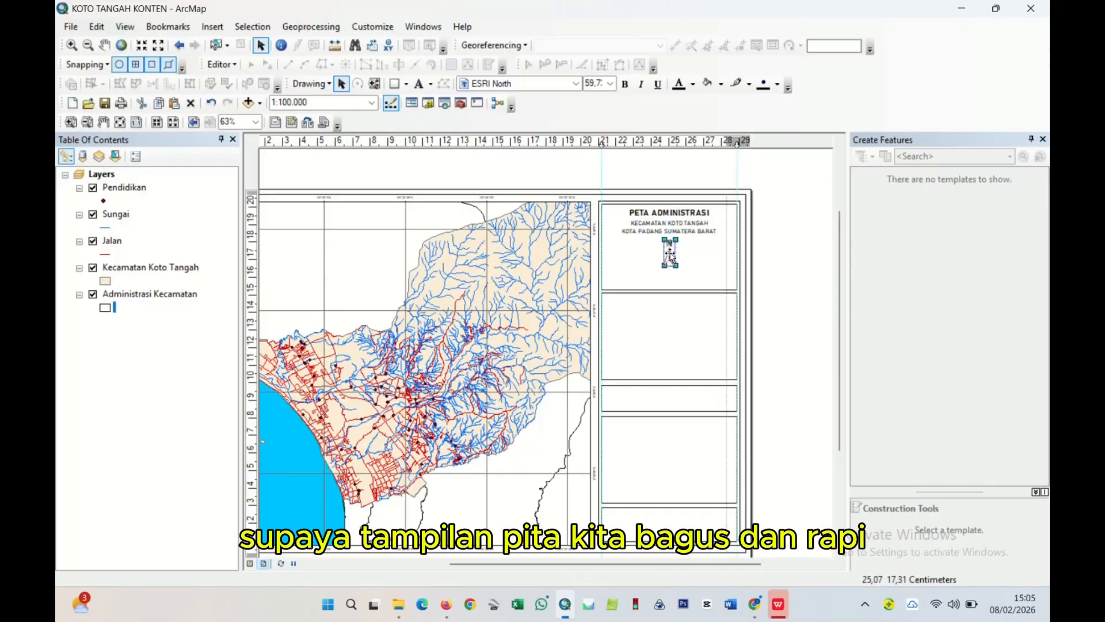
pyautogui.click(752, 255)
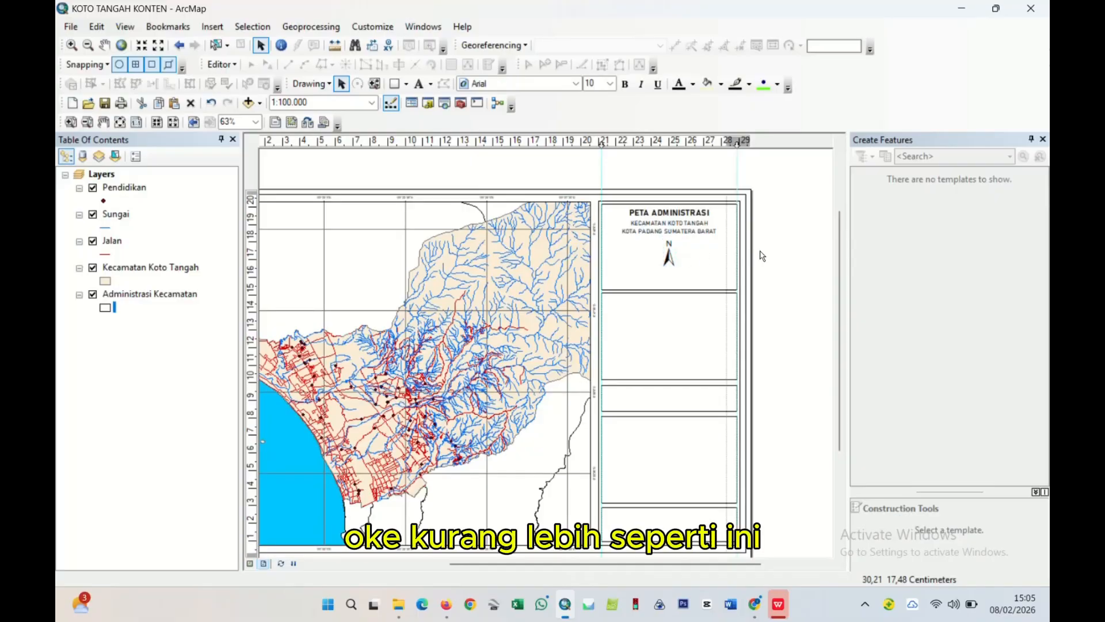
pyautogui.scroll(4, 710, 274)
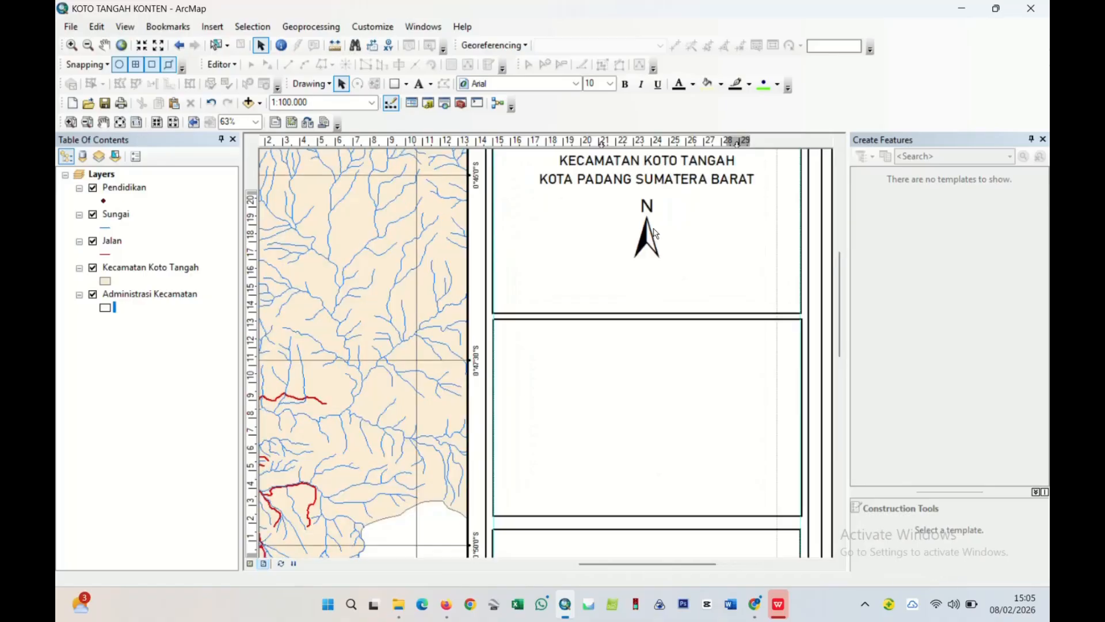
pyautogui.click(652, 229)
pyautogui.moveTo(664, 239); pyautogui.dragTo(664, 294)
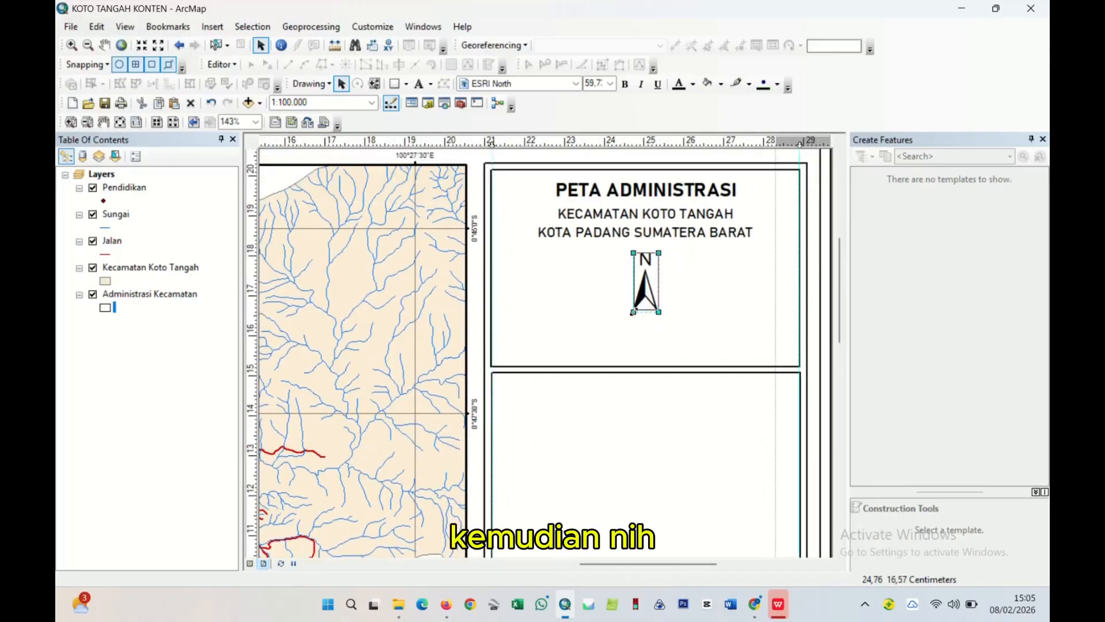
pyautogui.click(698, 303)
# - Draw a small rectangle about 0.57 × 0.54 cm over the north arrow's letter N
pyautogui.click(686, 442)
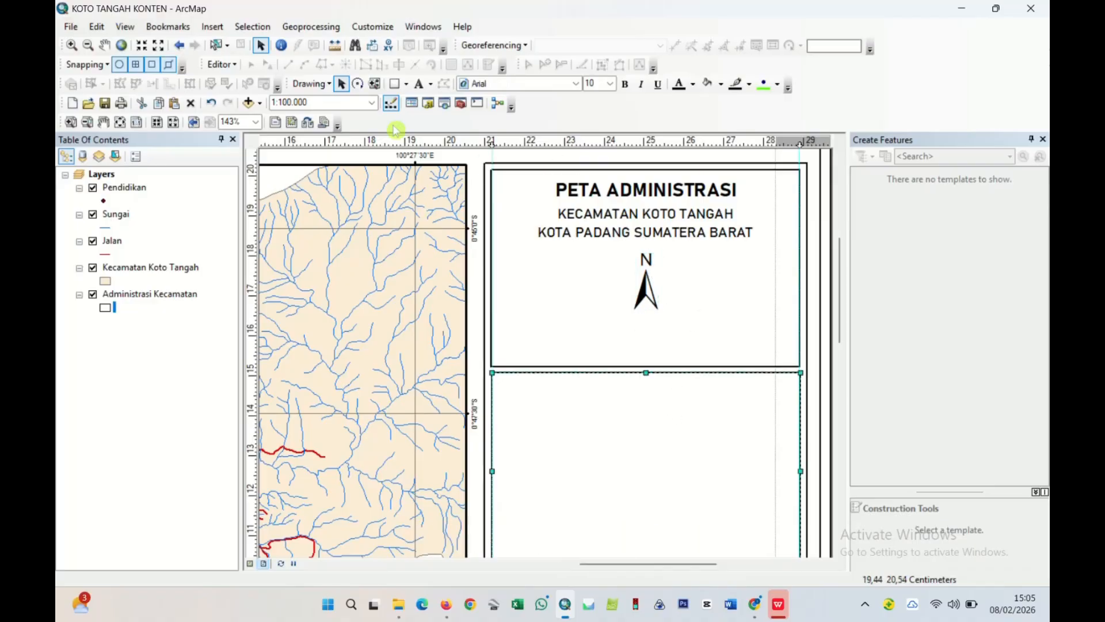
pyautogui.click(394, 84)
pyautogui.moveTo(634, 244); pyautogui.dragTo(658, 267)
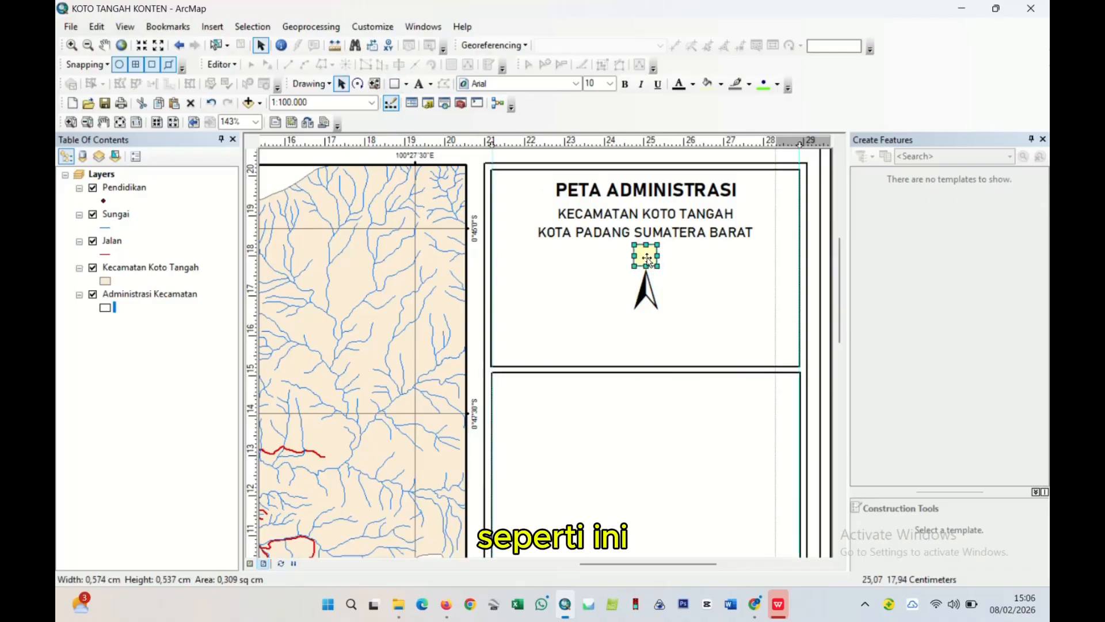
# - Set the small rectangle's fill and outline colours to white so it masks the letter N
pyautogui.rightClick(642, 254)
pyautogui.click(667, 514)
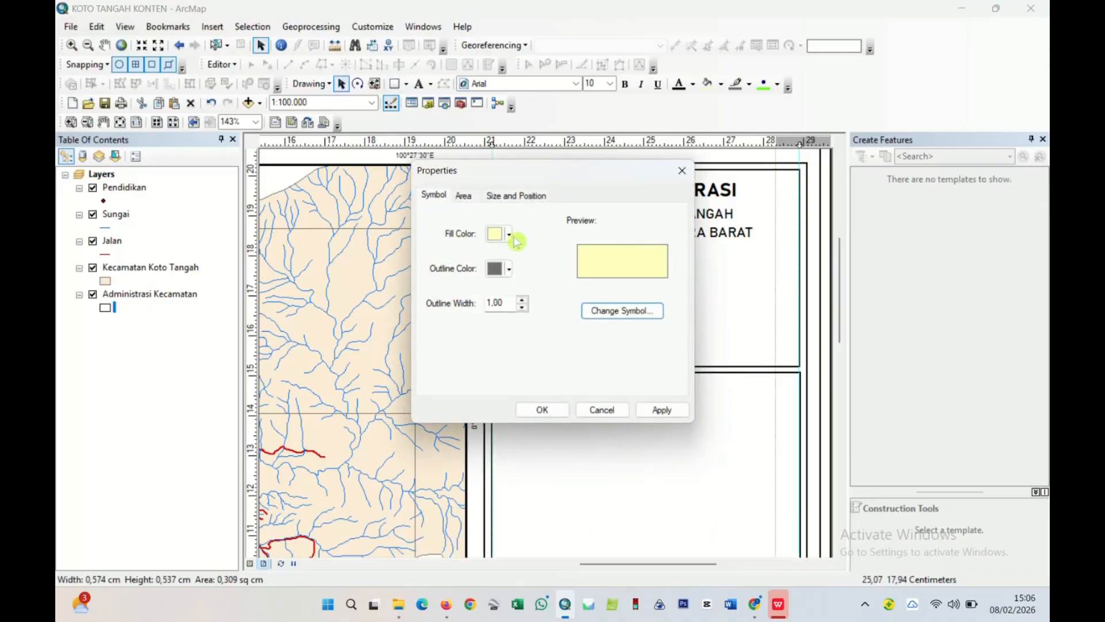
pyautogui.click(509, 234)
pyautogui.click(493, 273)
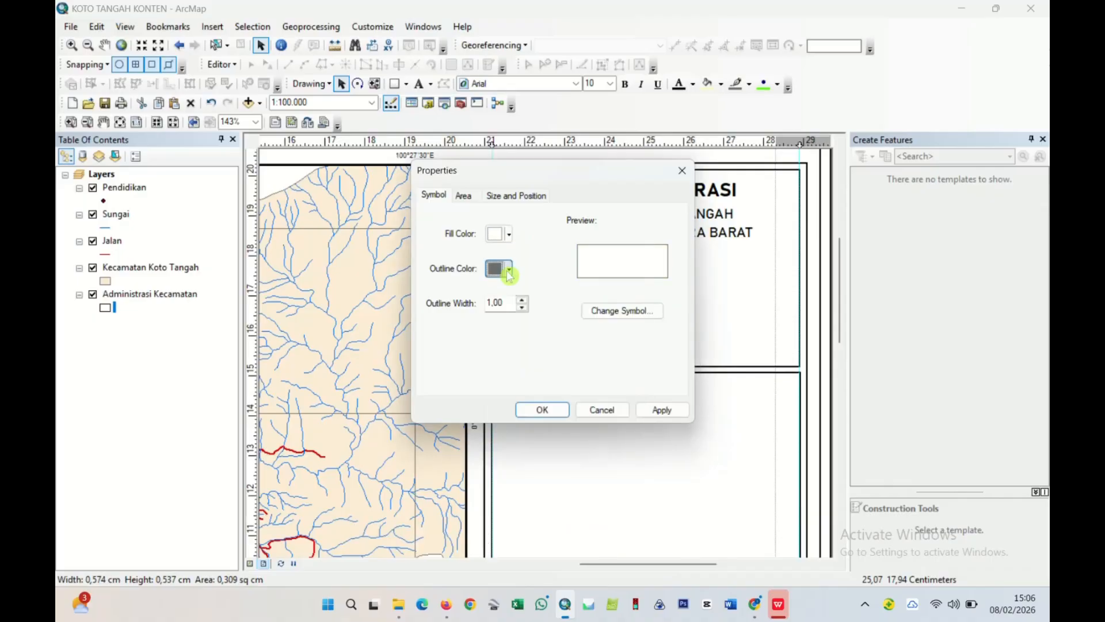
pyautogui.click(509, 269)
pyautogui.click(493, 307)
pyautogui.click(543, 410)
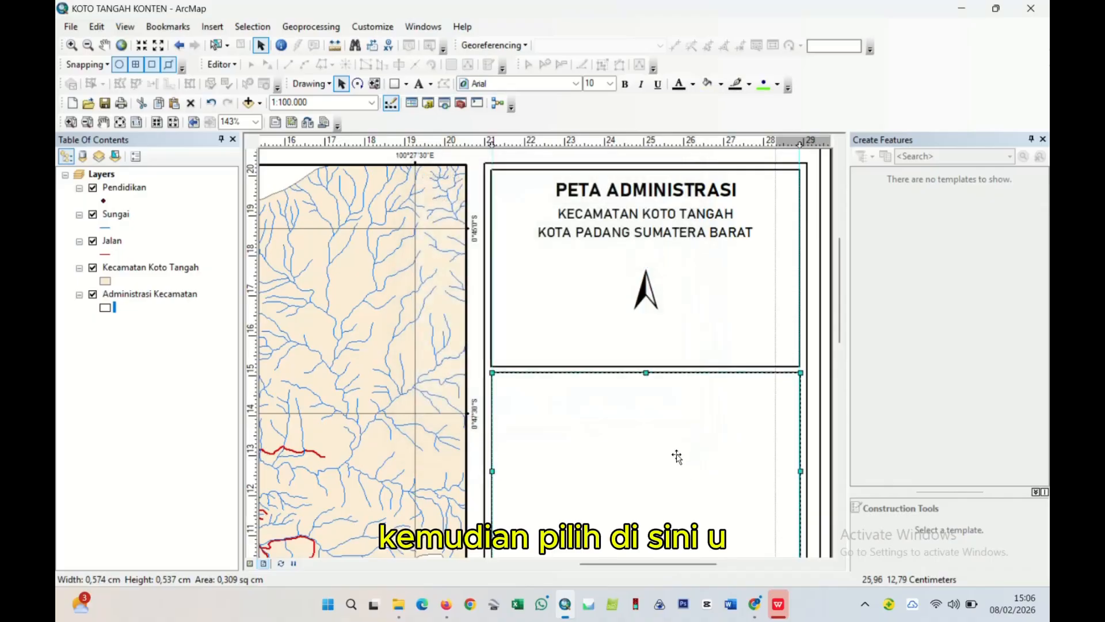
# - Add the text "U" and place it centred directly above the north arrow
pyautogui.click(420, 84)
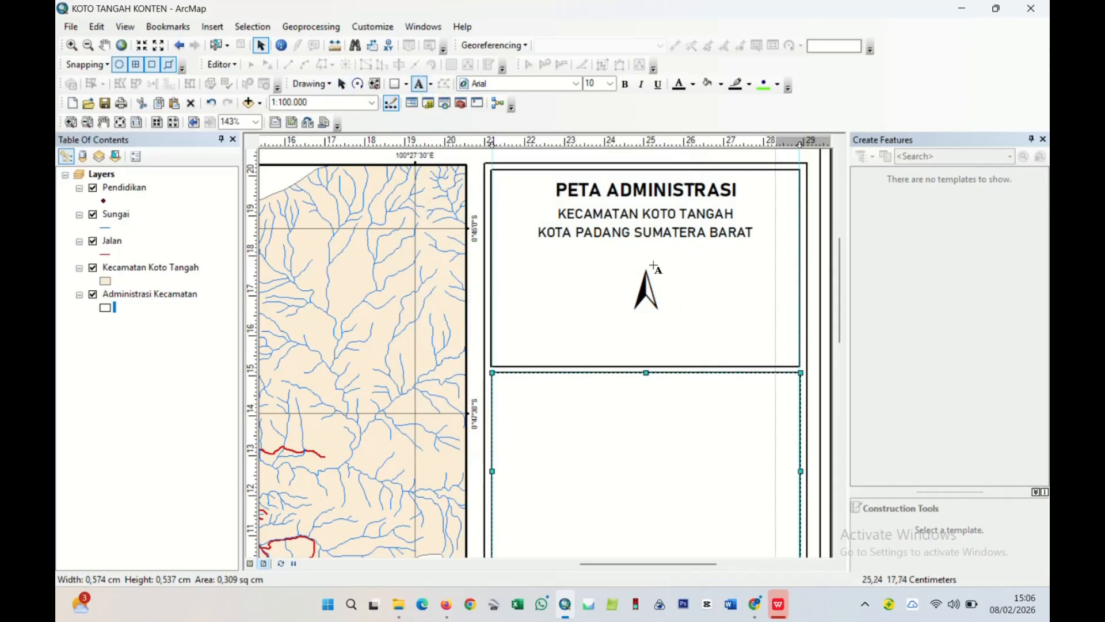
pyautogui.click(652, 260)
pyautogui.write('U')
pyautogui.press('Return')
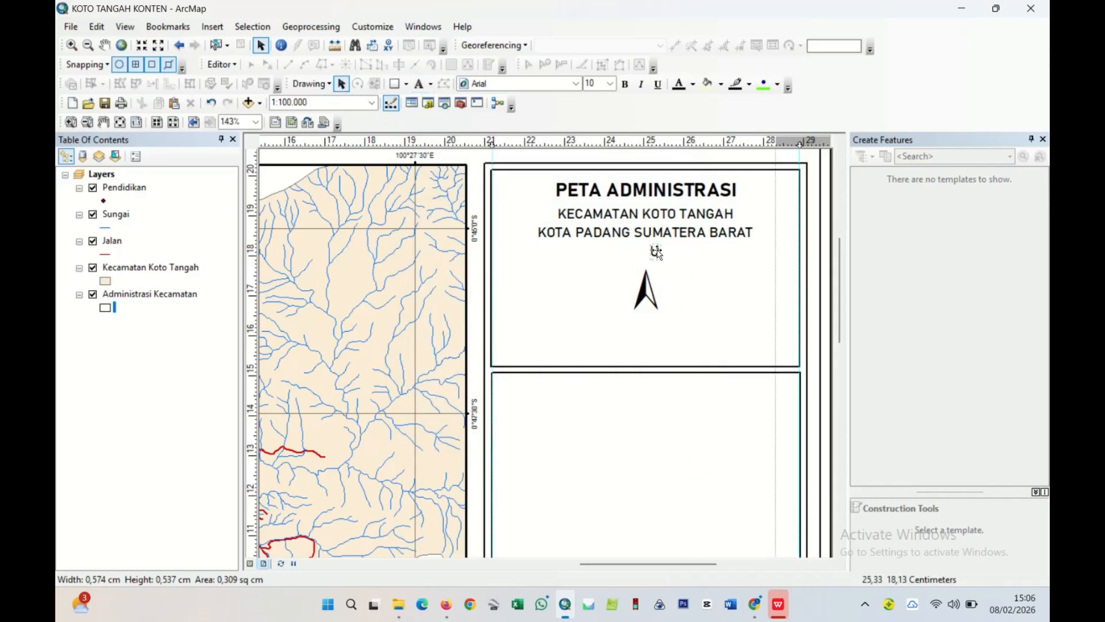
pyautogui.moveTo(647, 252); pyautogui.dragTo(648, 254)
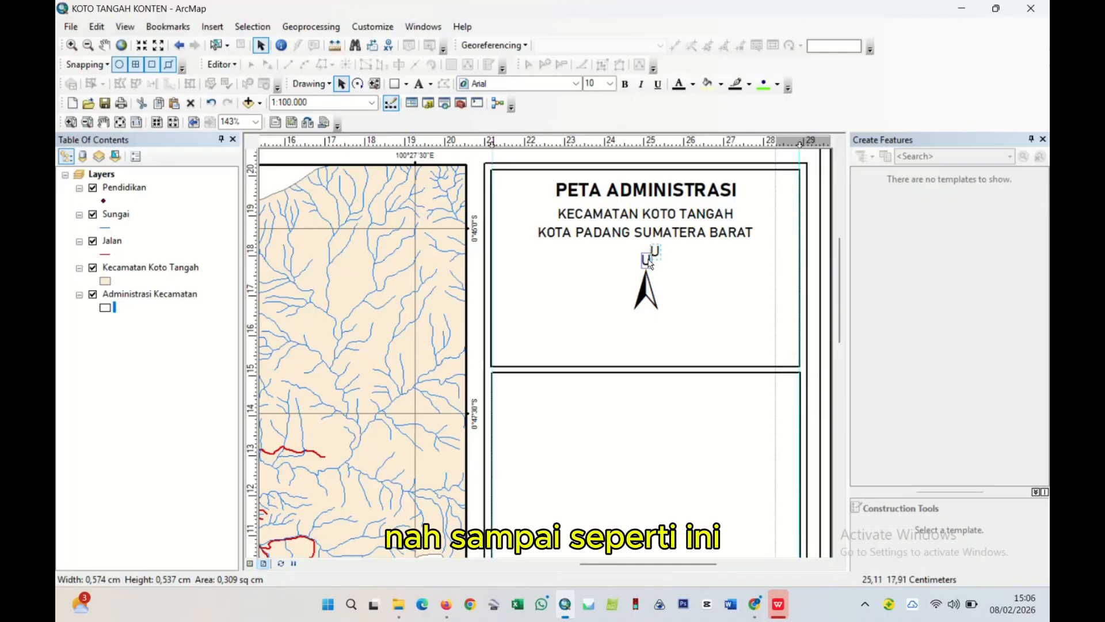
pyautogui.click(685, 378)
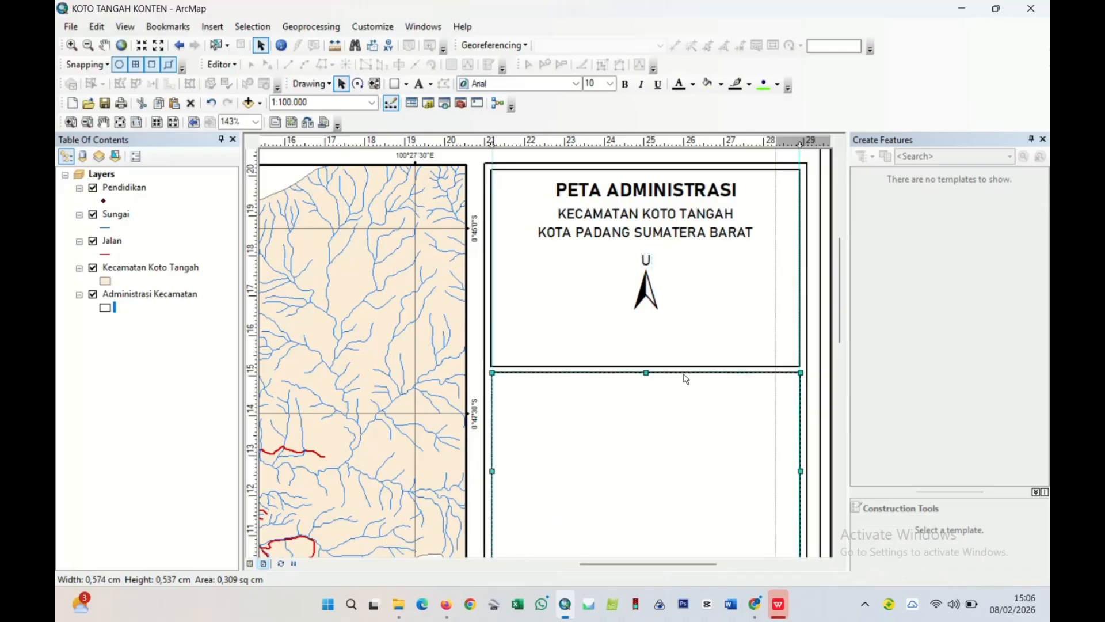
pyautogui.click(690, 427)
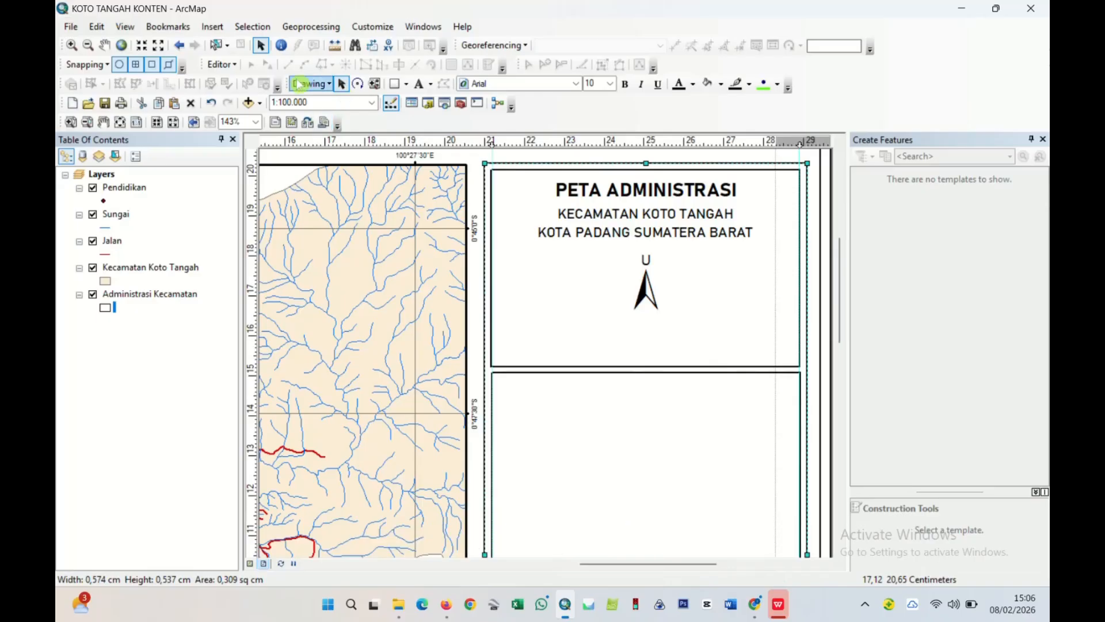
# - Insert an Absolute Scale scale text and place it beneath the north arrow in the top box
pyautogui.click(208, 28)
pyautogui.click(203, 24)
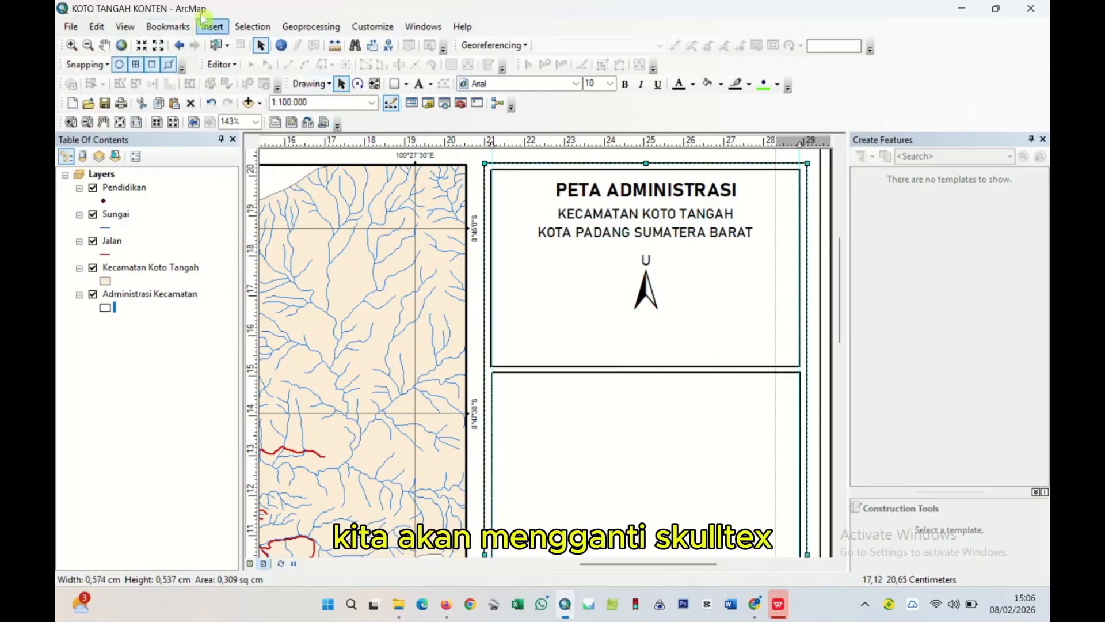
pyautogui.click(212, 27)
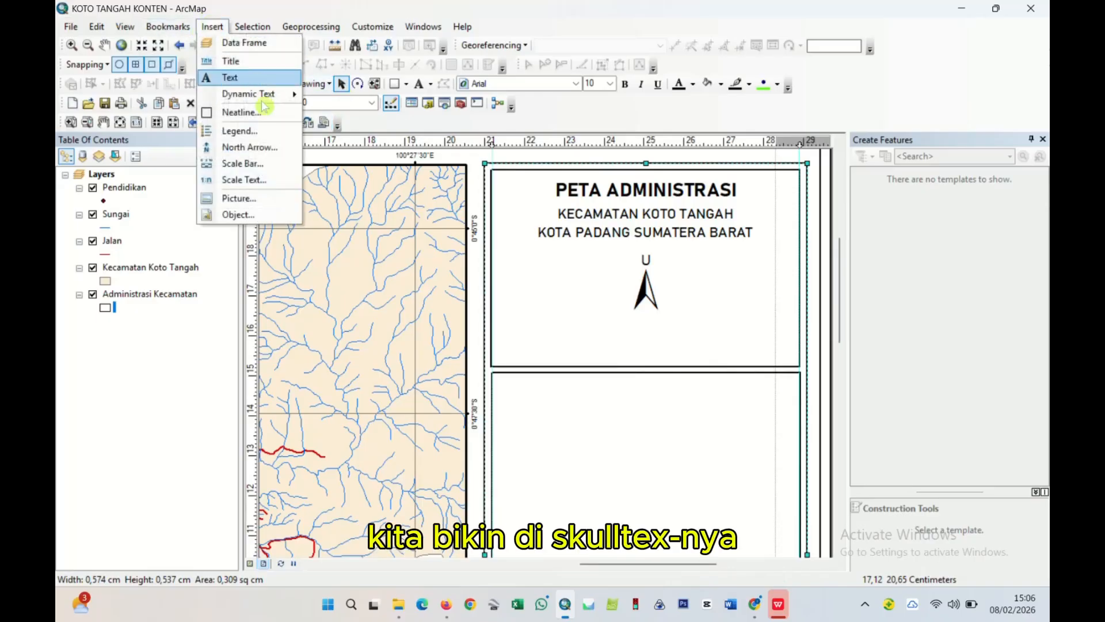
pyautogui.click(269, 166)
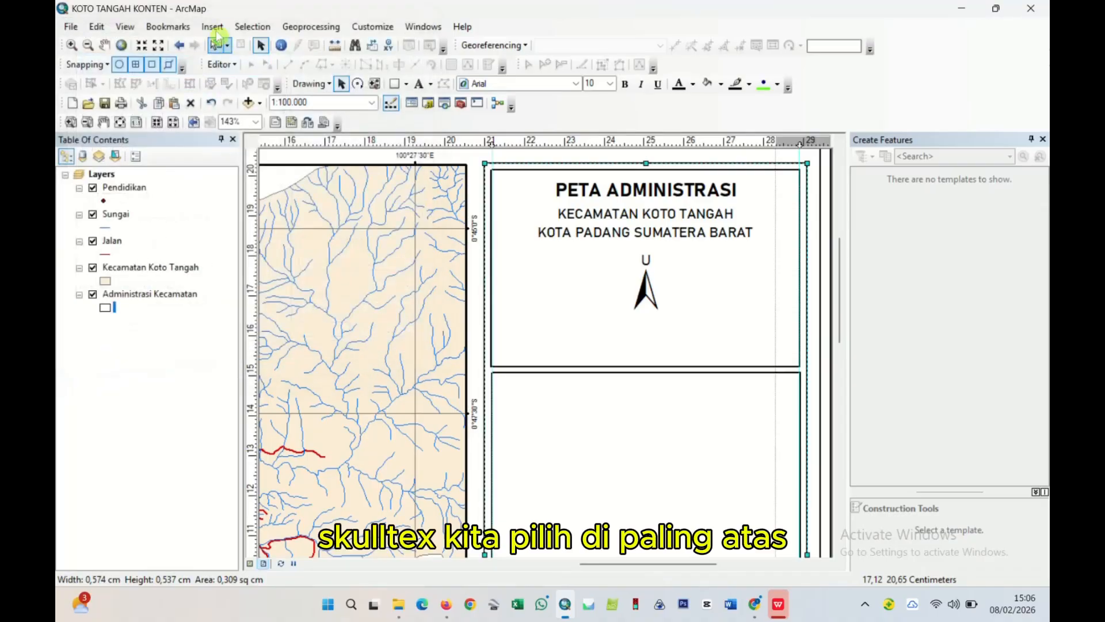
pyautogui.click(213, 28)
pyautogui.click(233, 180)
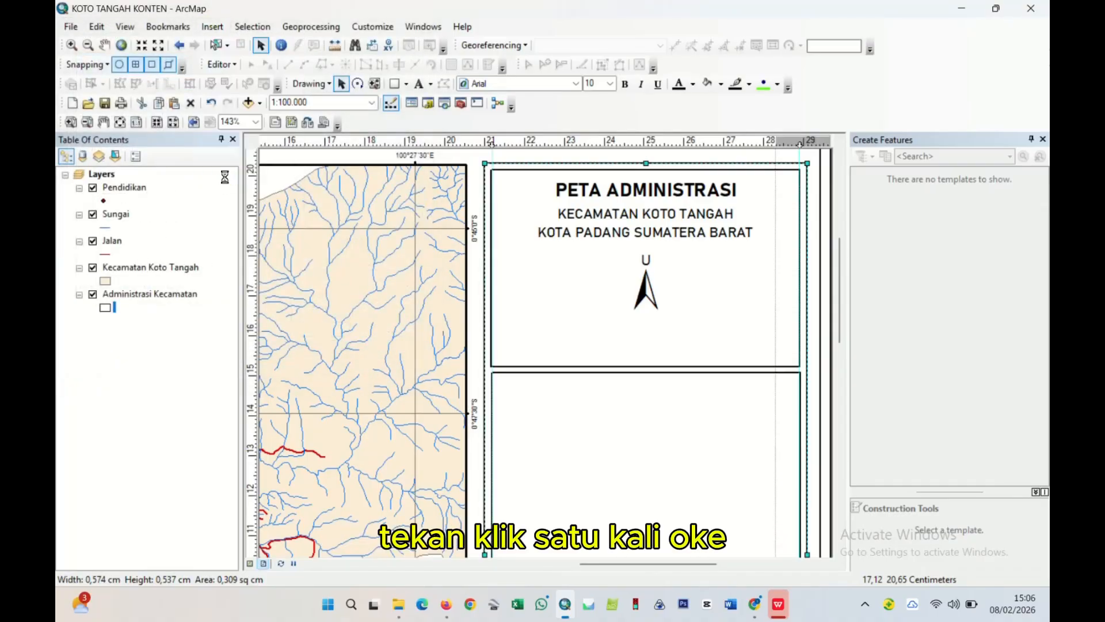
pyautogui.click(168, 70)
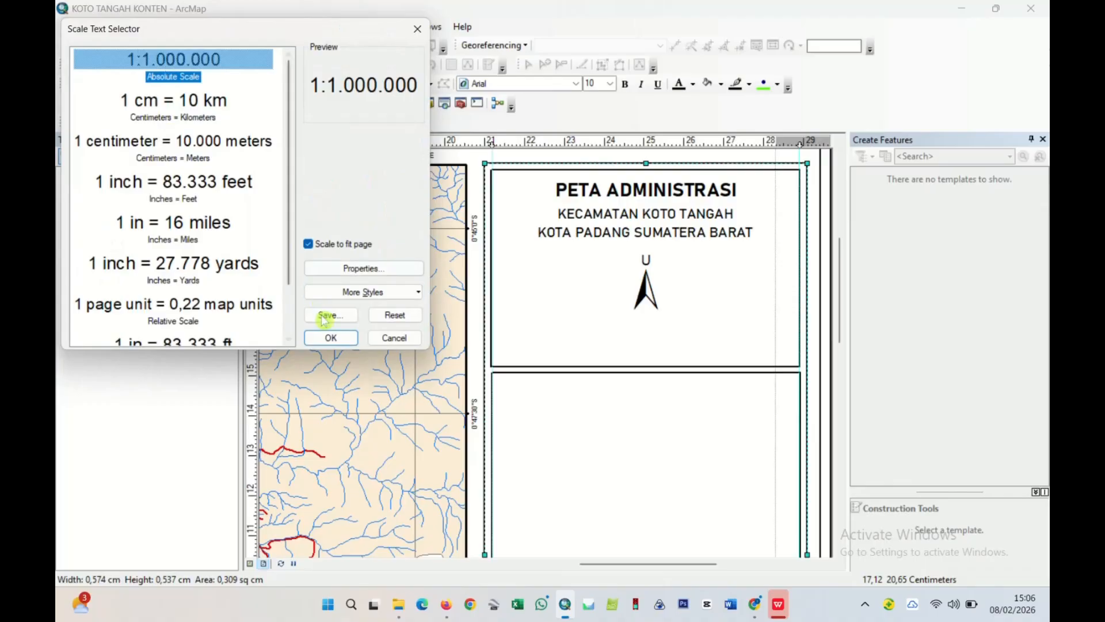
pyautogui.click(331, 338)
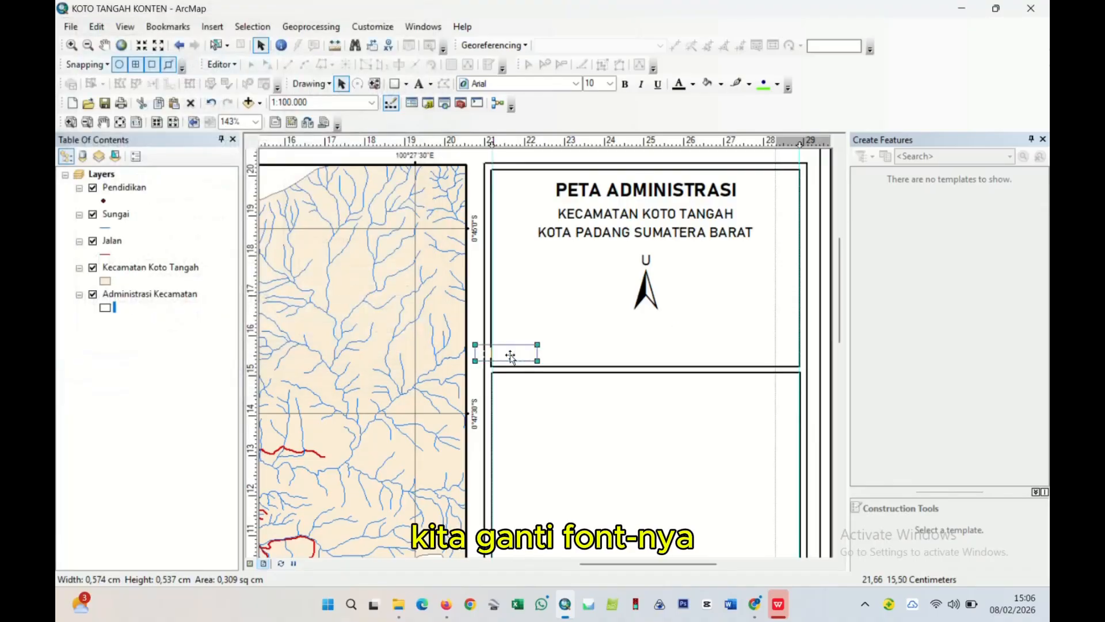
pyautogui.moveTo(510, 356); pyautogui.dragTo(652, 335)
# - Change the scale text's font to Bahnschrift
pyautogui.click(576, 84)
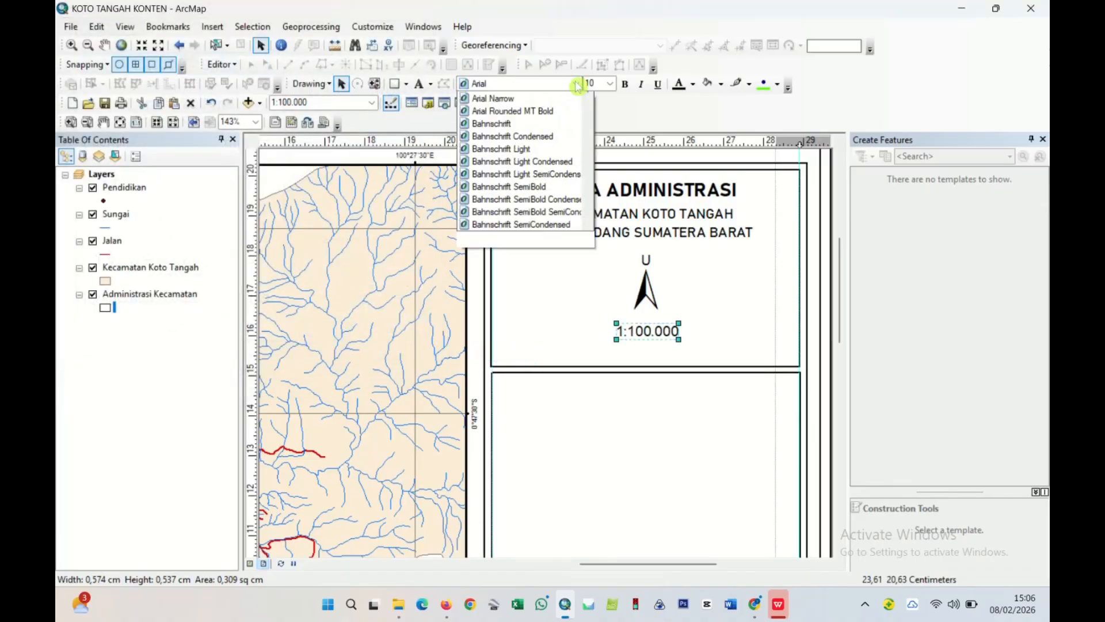
pyautogui.click(578, 86)
pyautogui.click(578, 86)
pyautogui.click(493, 149)
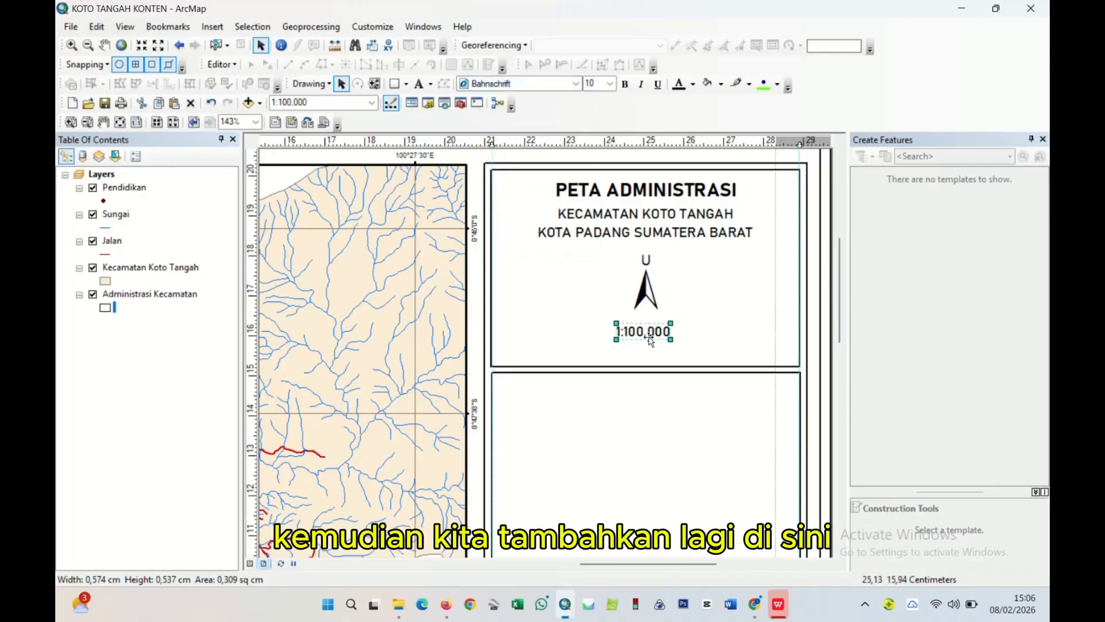
pyautogui.click(659, 368)
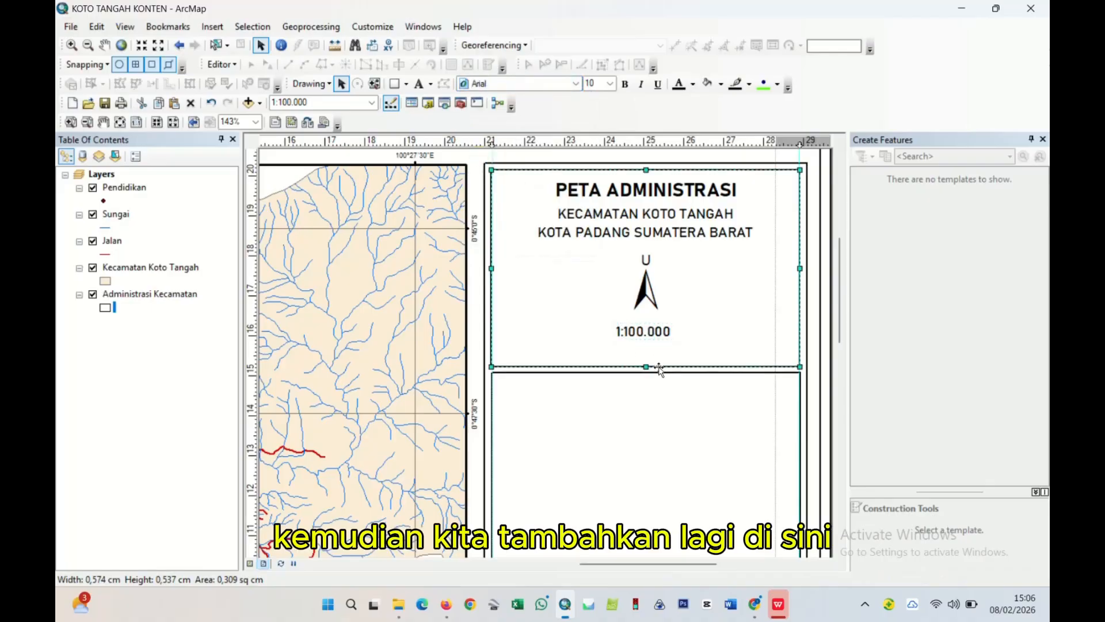
# - Add the text "Skala" near the scale text and set its font to Bahnschrift
pyautogui.click(420, 84)
pyautogui.click(548, 325)
pyautogui.write('Skala')
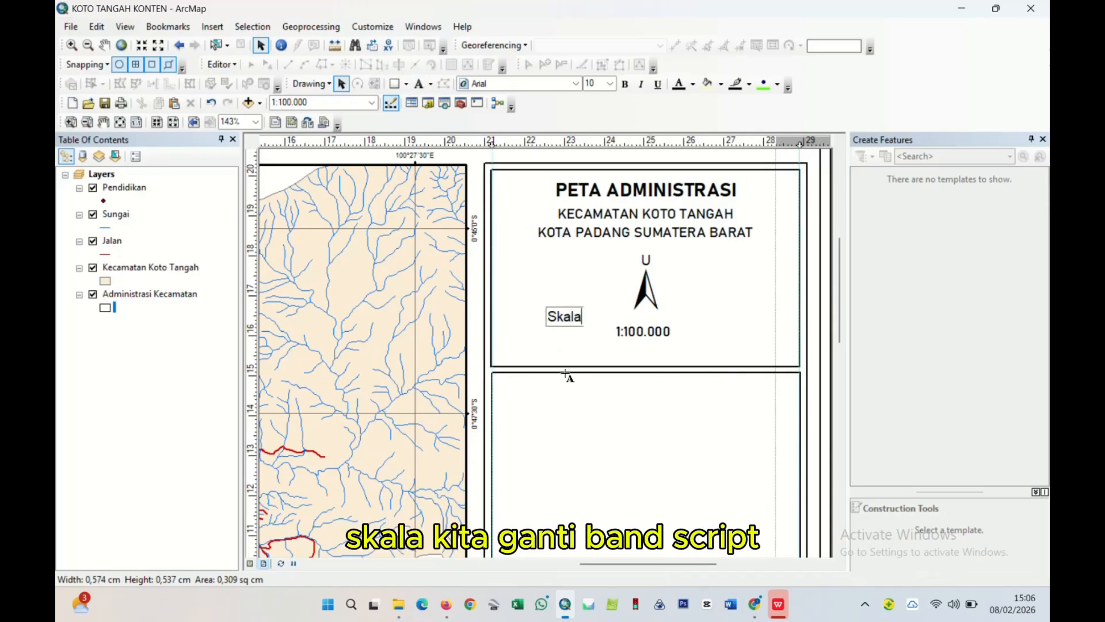
pyautogui.press('Return')
pyautogui.click(575, 83)
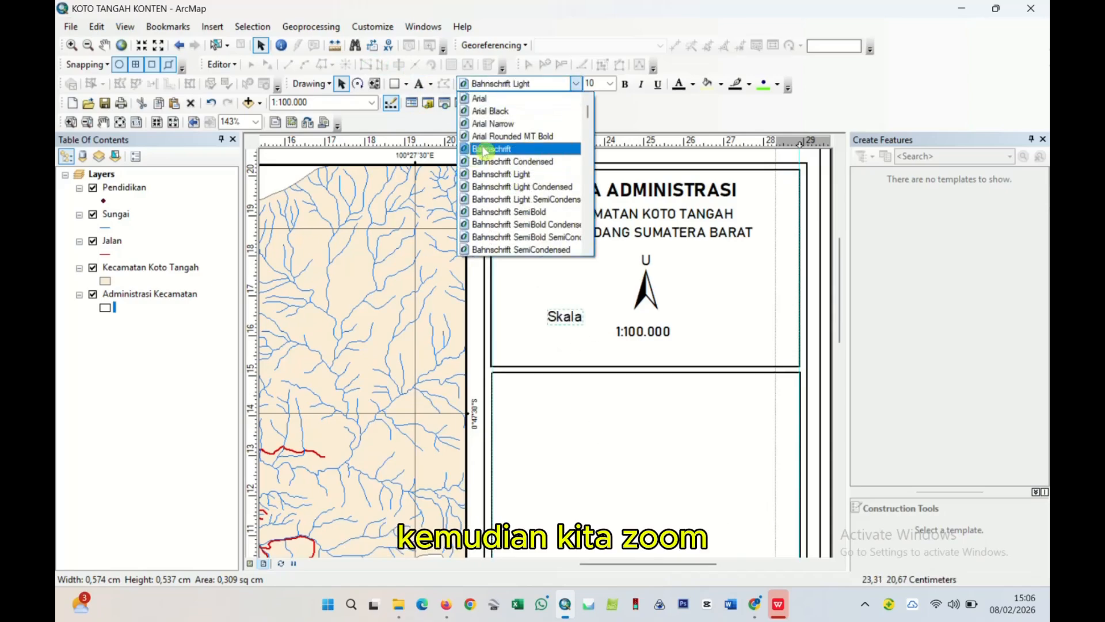
pyautogui.click(492, 144)
# - Move the "Skala" label directly in front of the scale text on the same line
pyautogui.scroll(1, 627, 355)
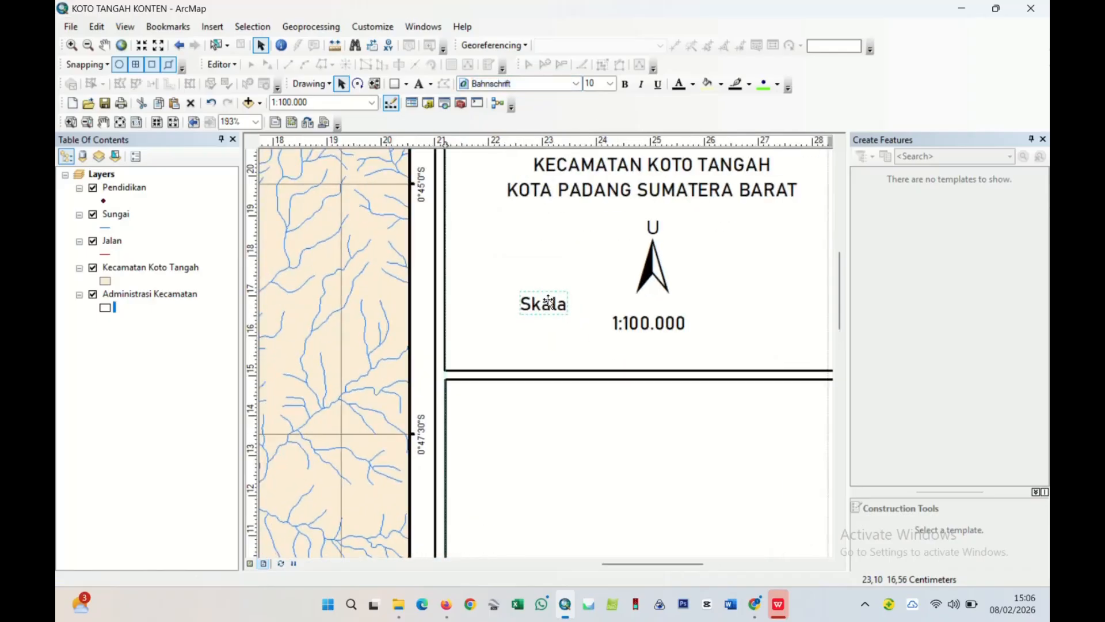
pyautogui.moveTo(549, 303); pyautogui.dragTo(589, 324)
pyautogui.click(629, 407)
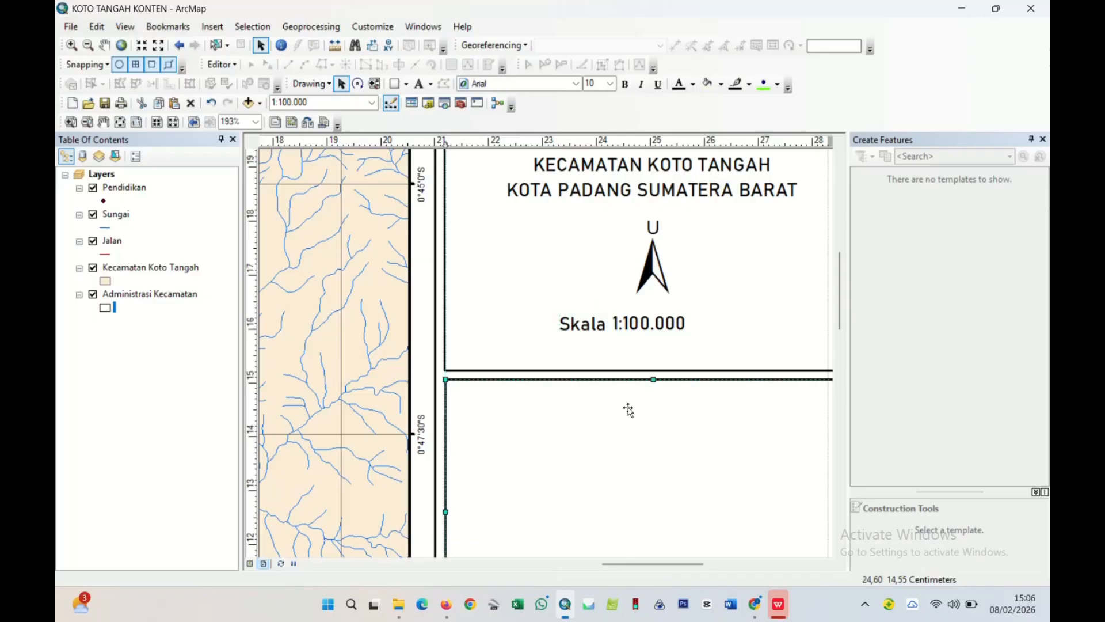
pyautogui.click(593, 325)
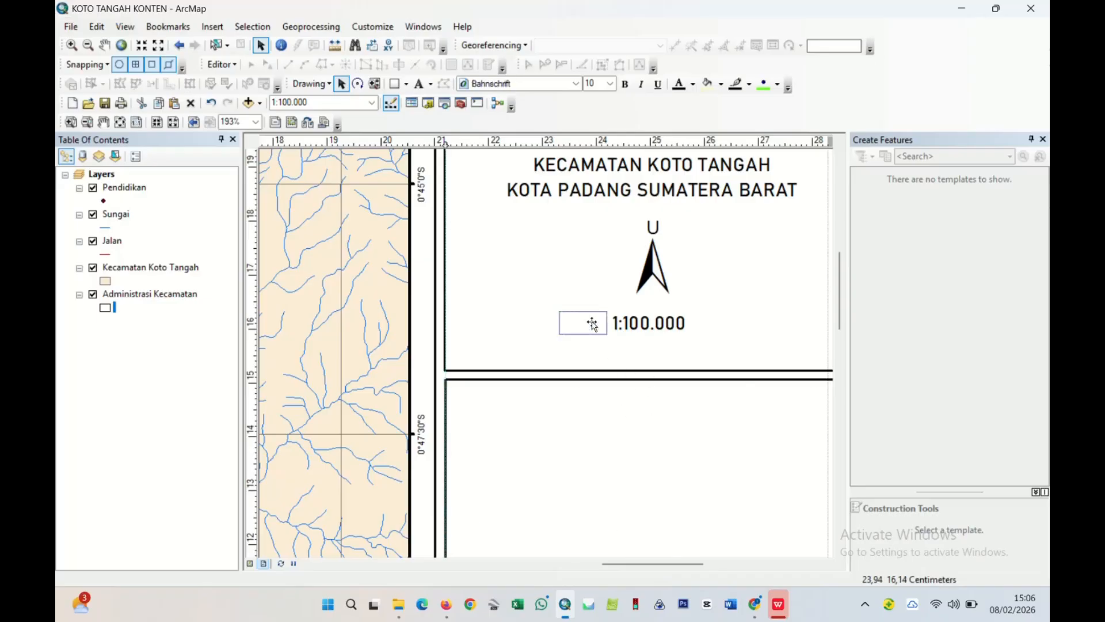
pyautogui.moveTo(593, 323); pyautogui.dragTo(591, 322)
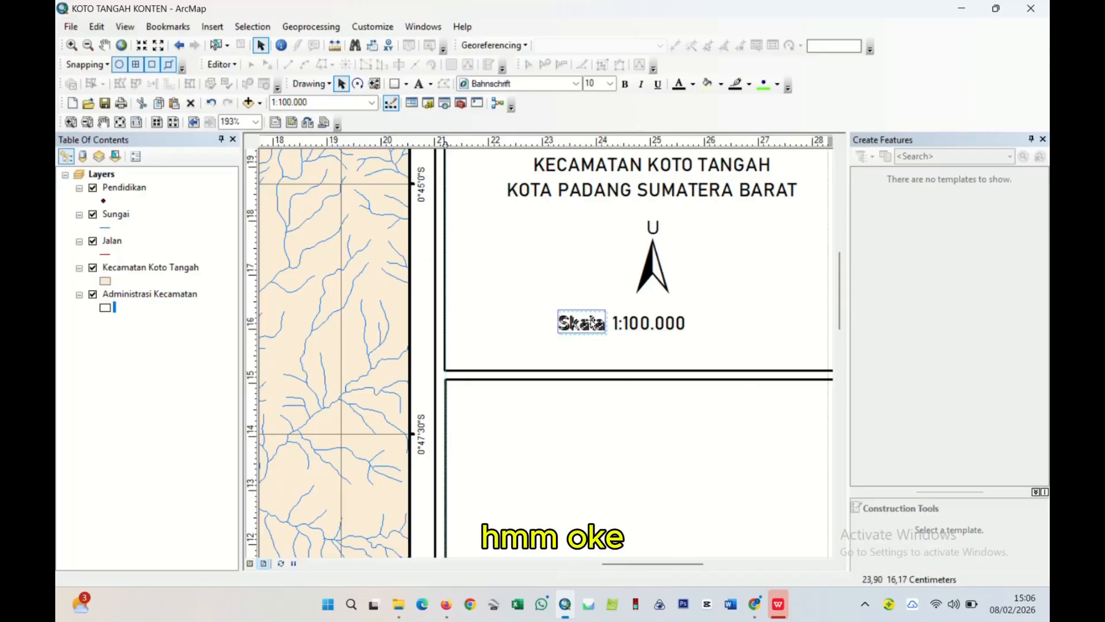
pyautogui.click(658, 416)
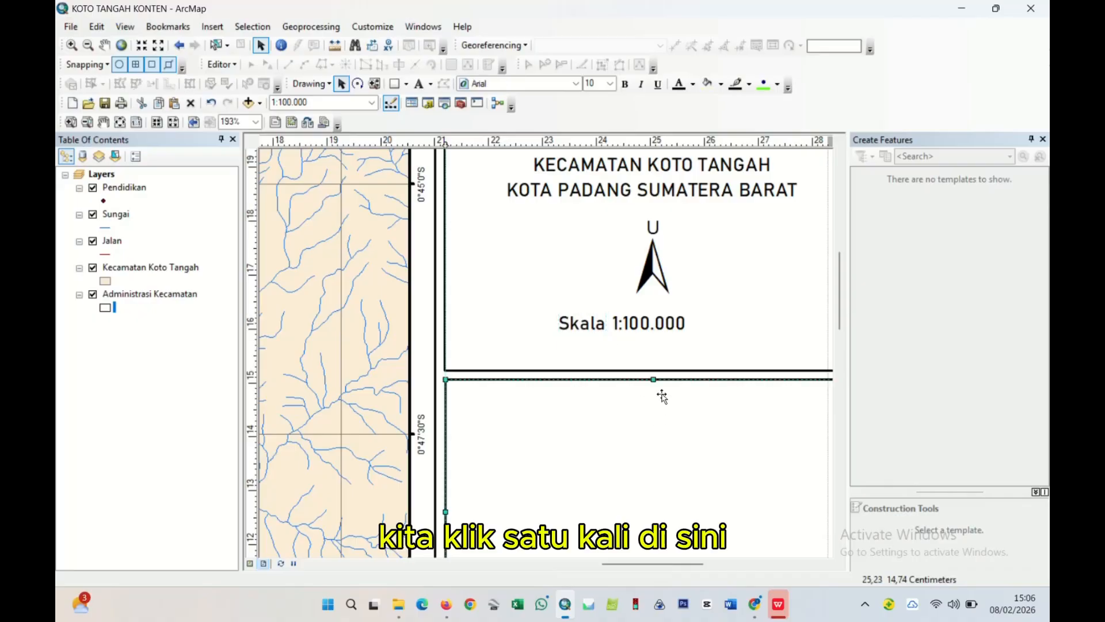
# - Group the "Skala" label with the scale text and centre the group beneath the north arrow
pyautogui.click(591, 328)
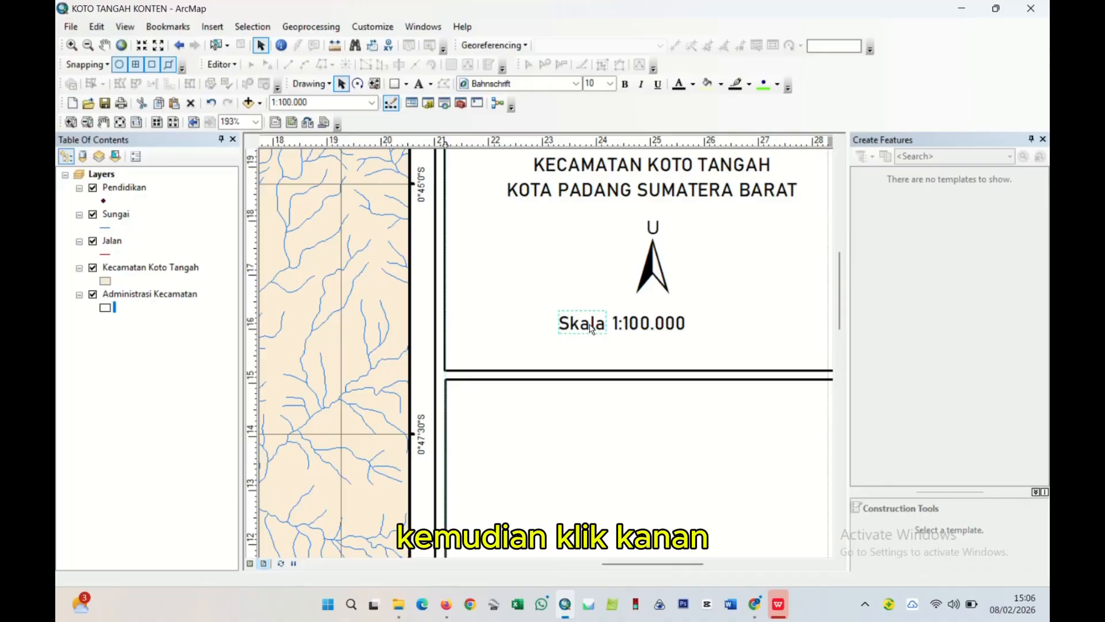
pyautogui.rightClick(633, 329)
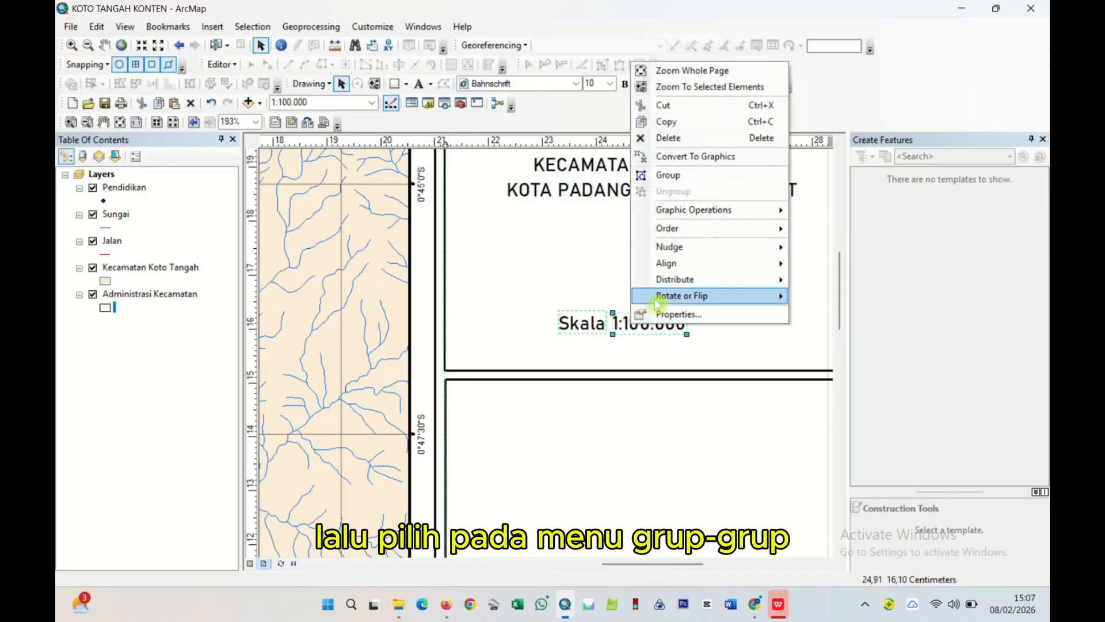
pyautogui.click(691, 177)
pyautogui.moveTo(641, 328); pyautogui.dragTo(685, 313)
pyautogui.click(696, 435)
pyautogui.scroll(2, 691, 426)
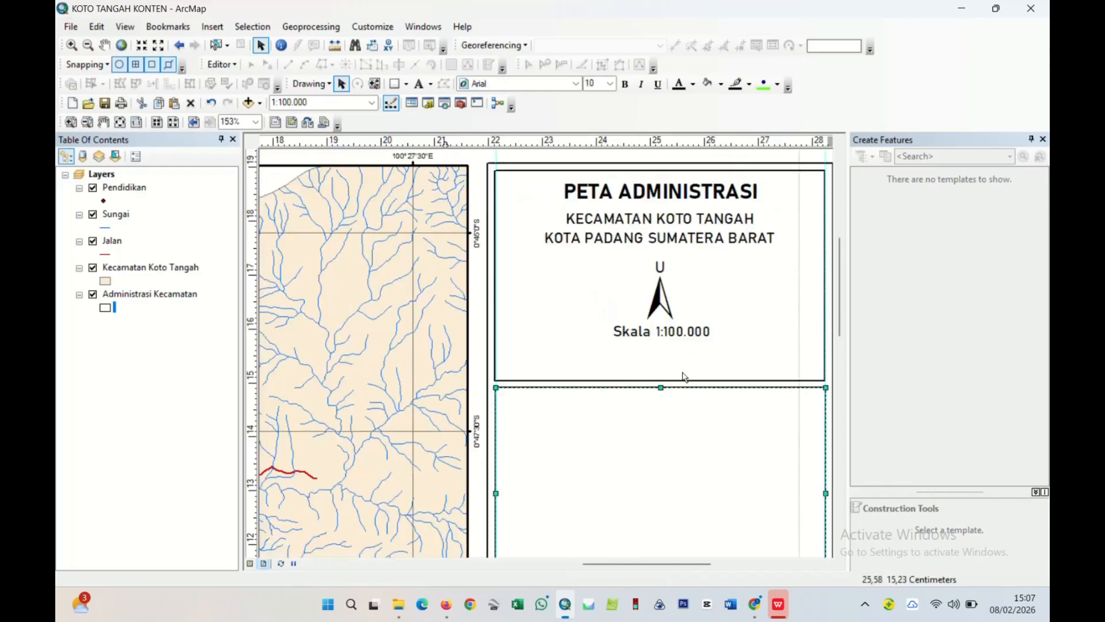
# - Insert a scale bar in the Double Alternating Scale Bar 1 style
pyautogui.moveTo(703, 383); pyautogui.dragTo(568, 401)
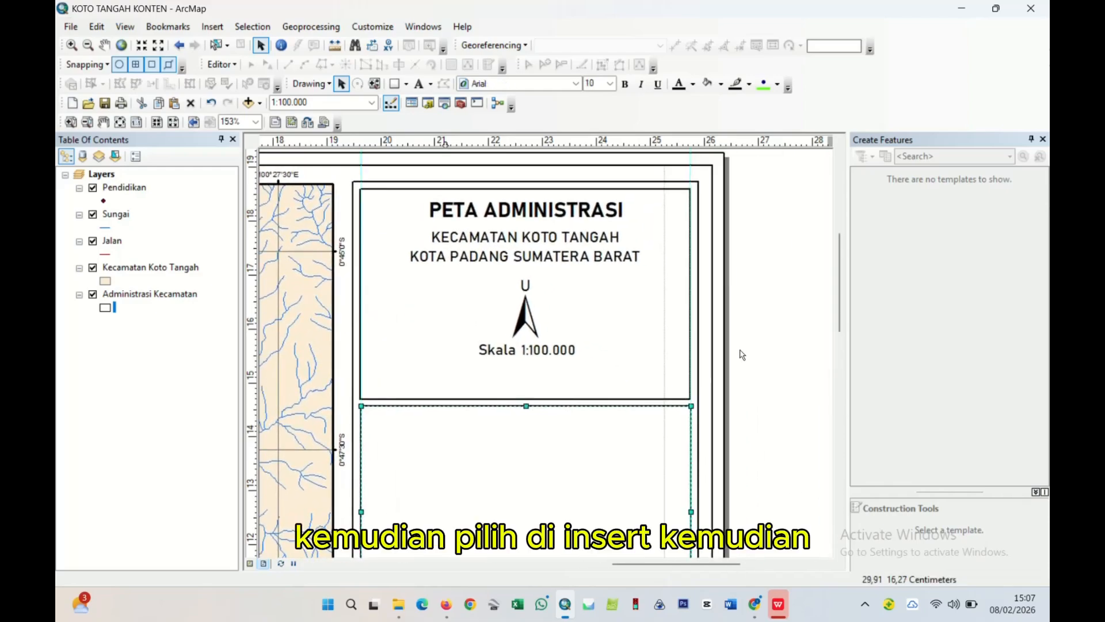
pyautogui.click(765, 325)
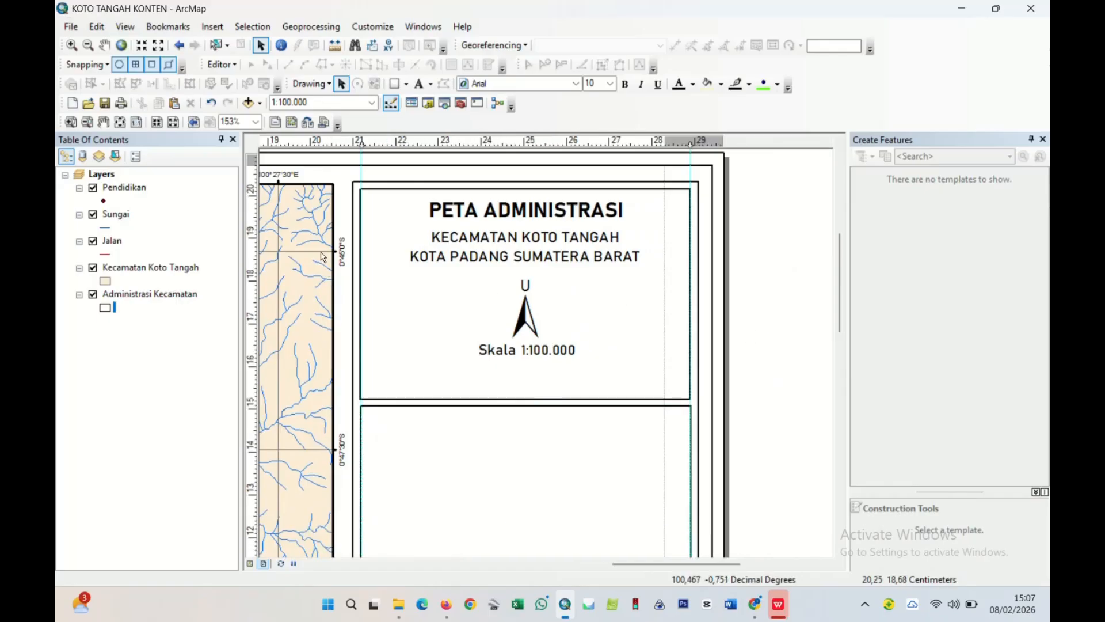
pyautogui.click(212, 27)
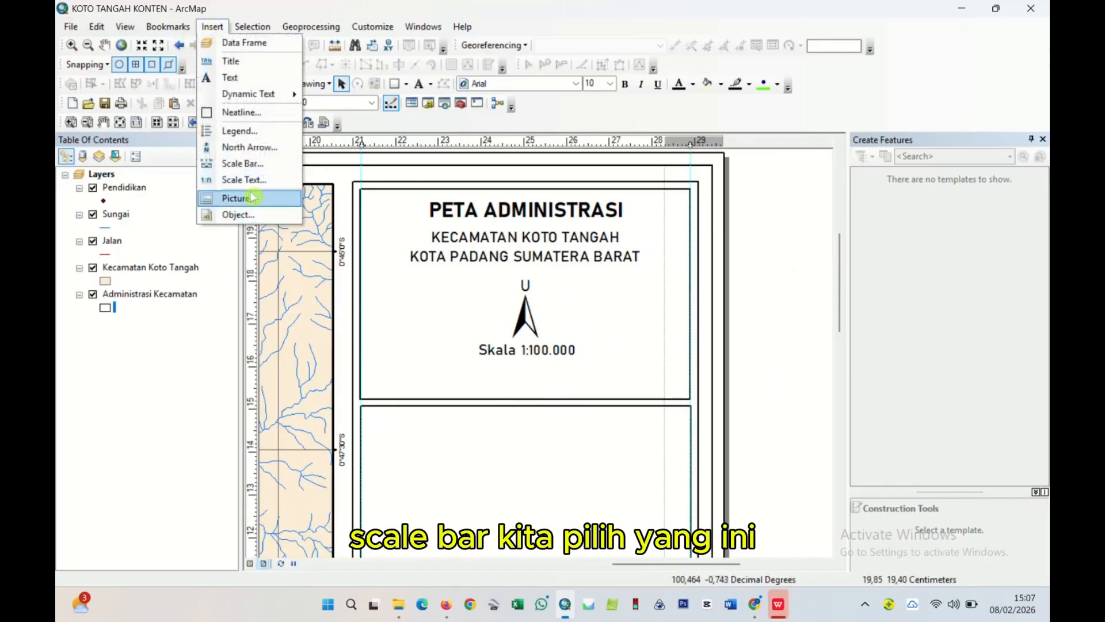
pyautogui.click(244, 163)
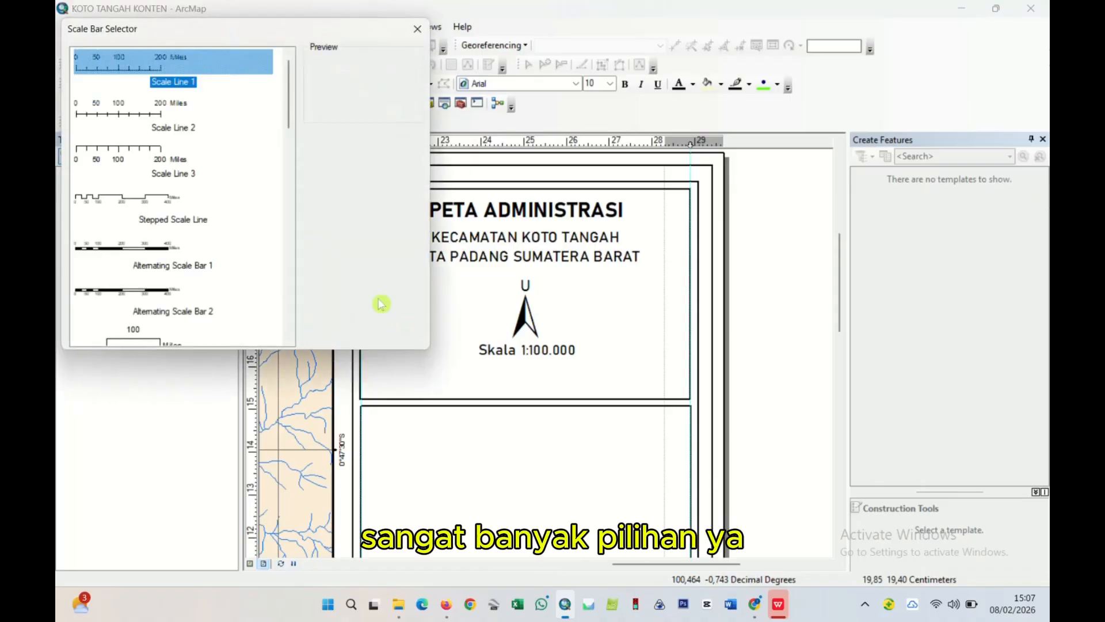
pyautogui.scroll(-3, 153, 236)
pyautogui.scroll(3, 161, 208)
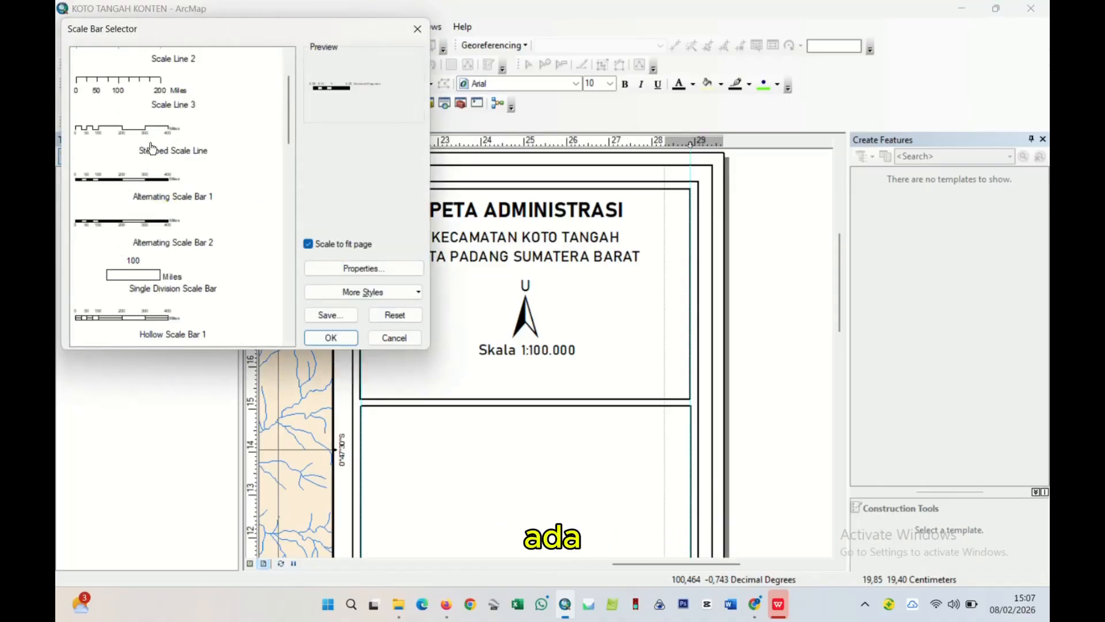
pyautogui.click(155, 193)
pyautogui.scroll(-3, 151, 256)
pyautogui.scroll(3, 141, 211)
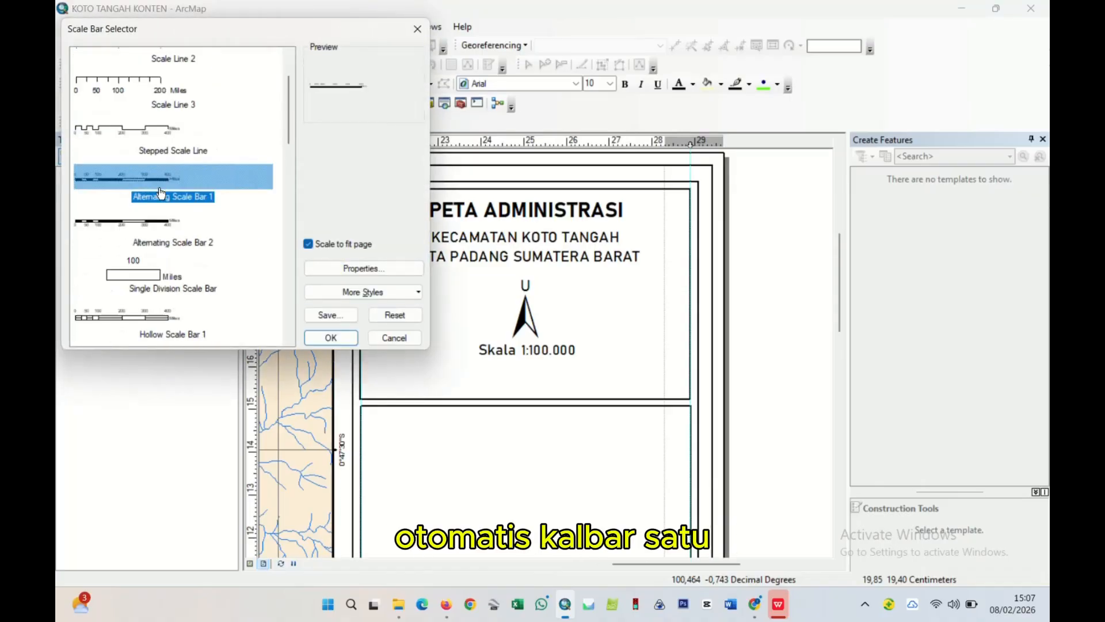
pyautogui.scroll(-4, 182, 237)
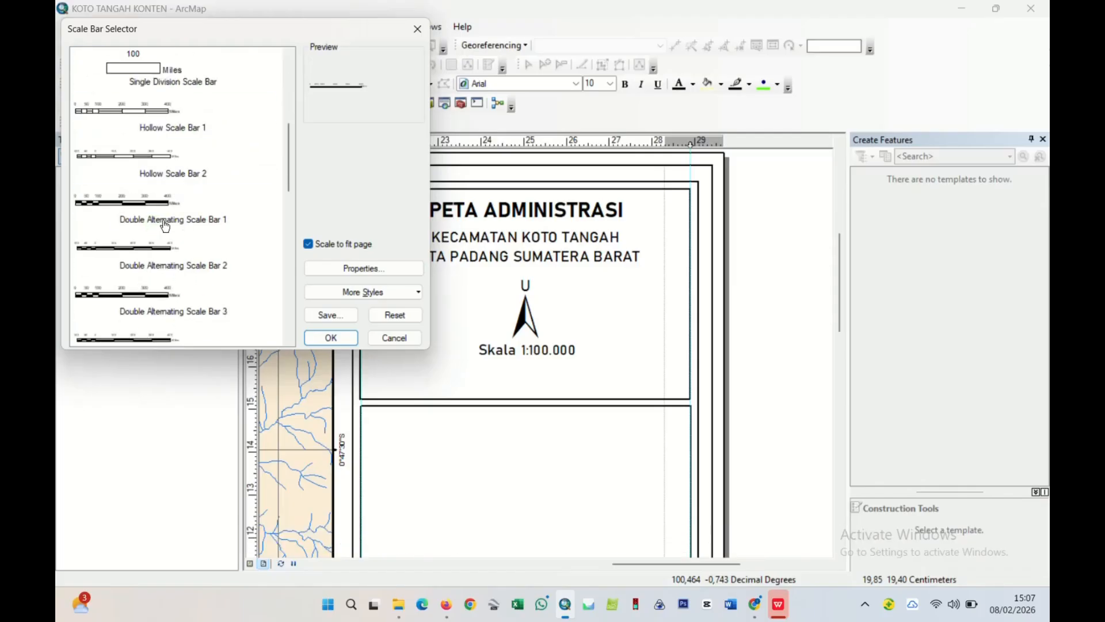
pyautogui.click(165, 227)
pyautogui.click(330, 338)
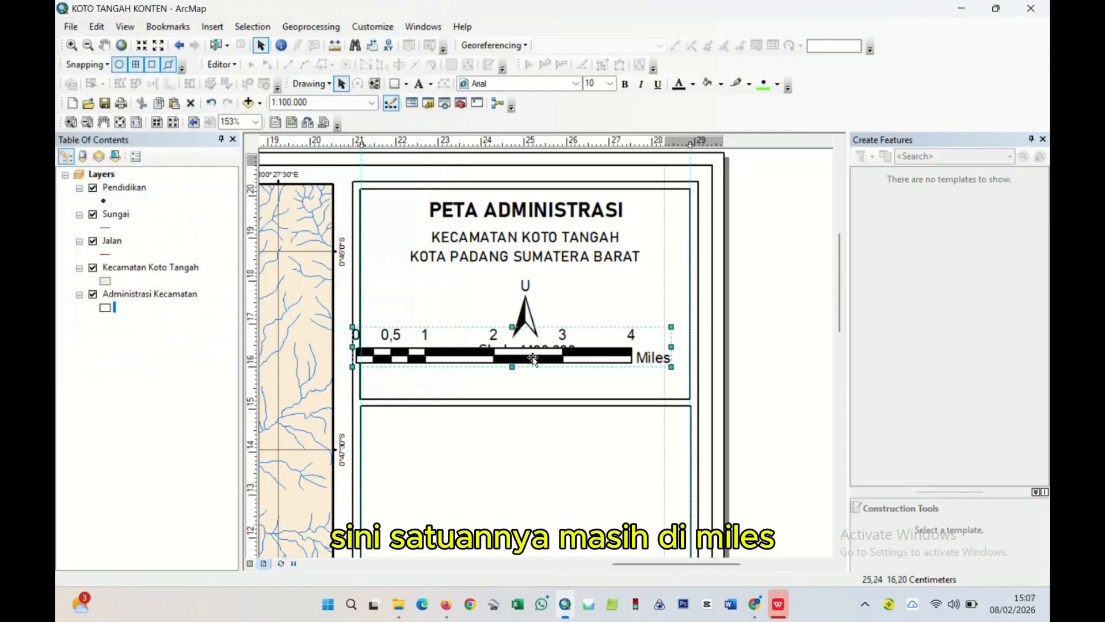
# - Remove the two vertical ruler guides and move the scale bar to the blank area above the page
pyautogui.moveTo(364, 340); pyautogui.dragTo(383, 338)
pyautogui.moveTo(679, 344); pyautogui.dragTo(676, 436)
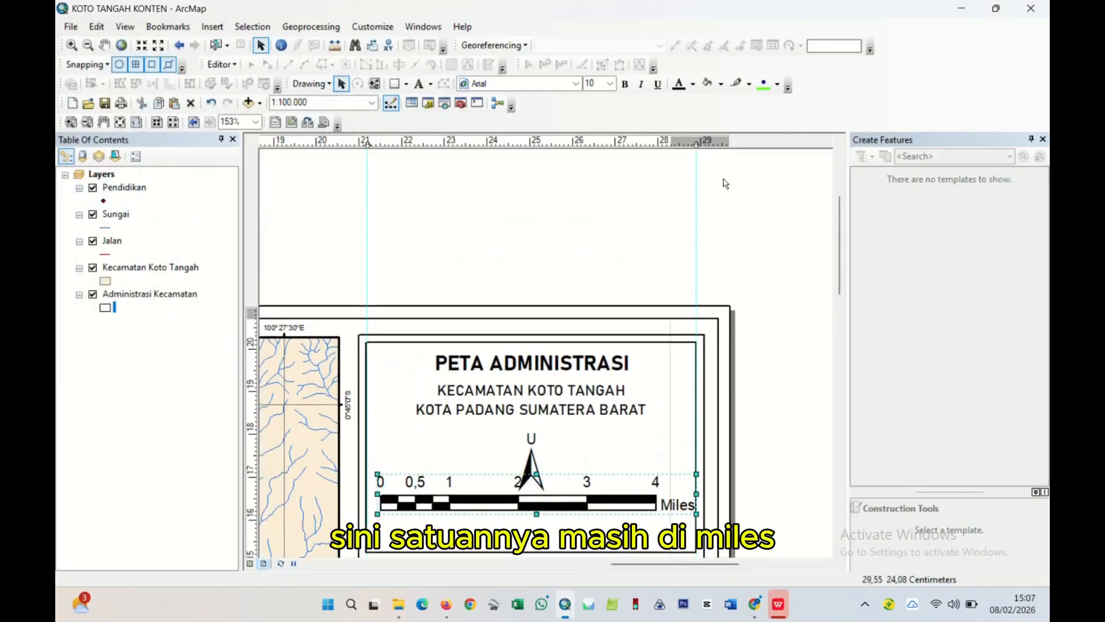
pyautogui.moveTo(696, 146); pyautogui.dragTo(518, 216)
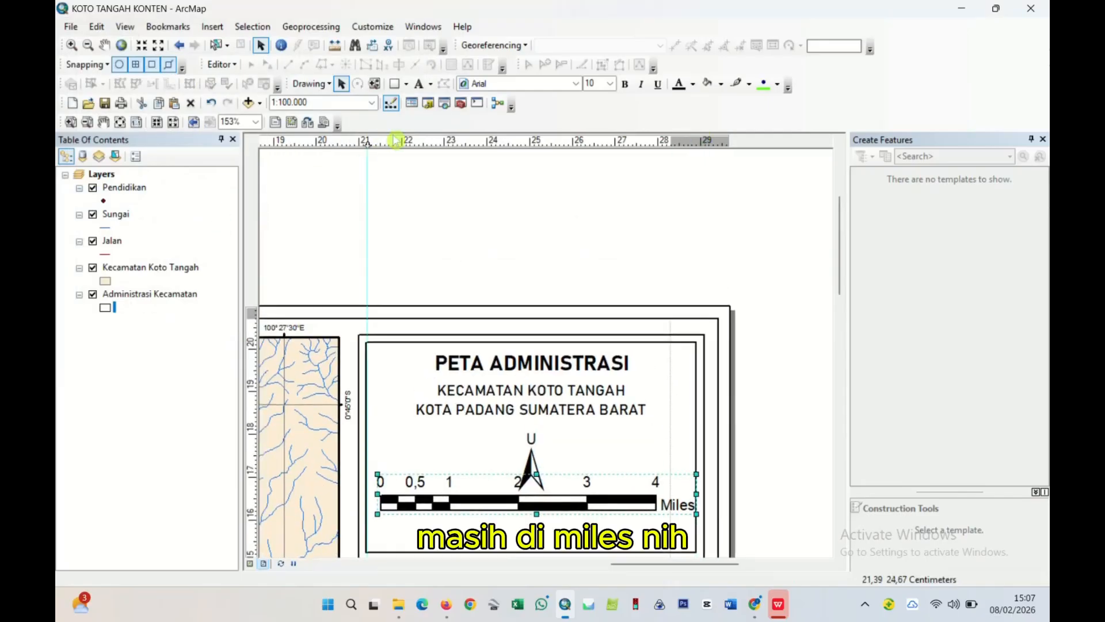
pyautogui.moveTo(367, 145); pyautogui.dragTo(585, 225)
pyautogui.moveTo(540, 503); pyautogui.dragTo(502, 180)
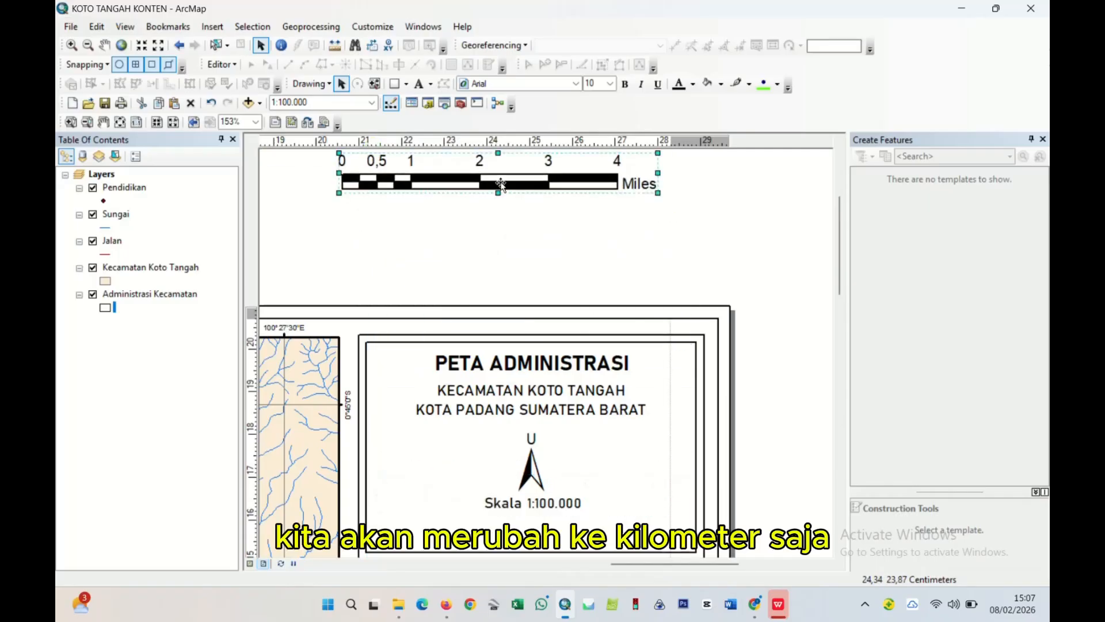
# - Set the scale bar's division units to Kilometers, its label position to after labels and its label to "Km"
pyautogui.rightClick(500, 184)
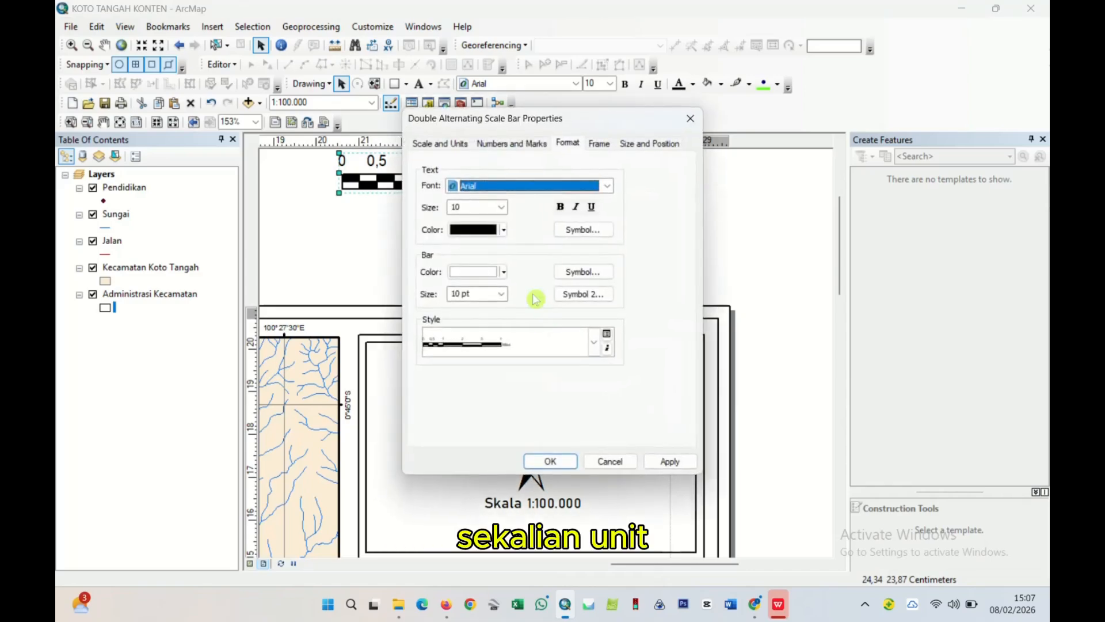
pyautogui.click(459, 147)
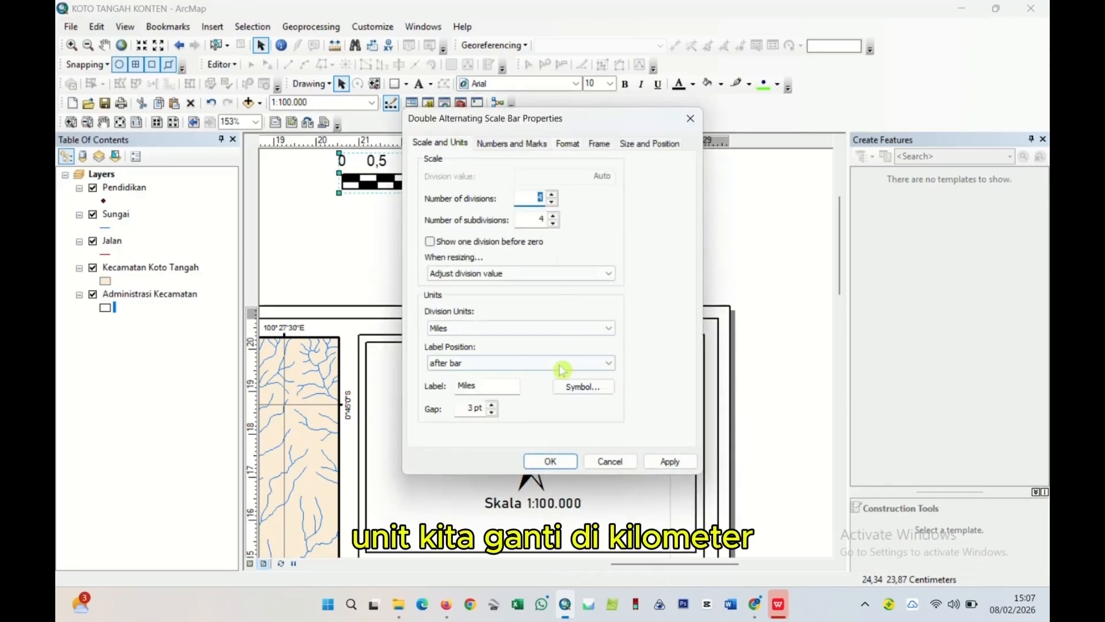
pyautogui.click(475, 331)
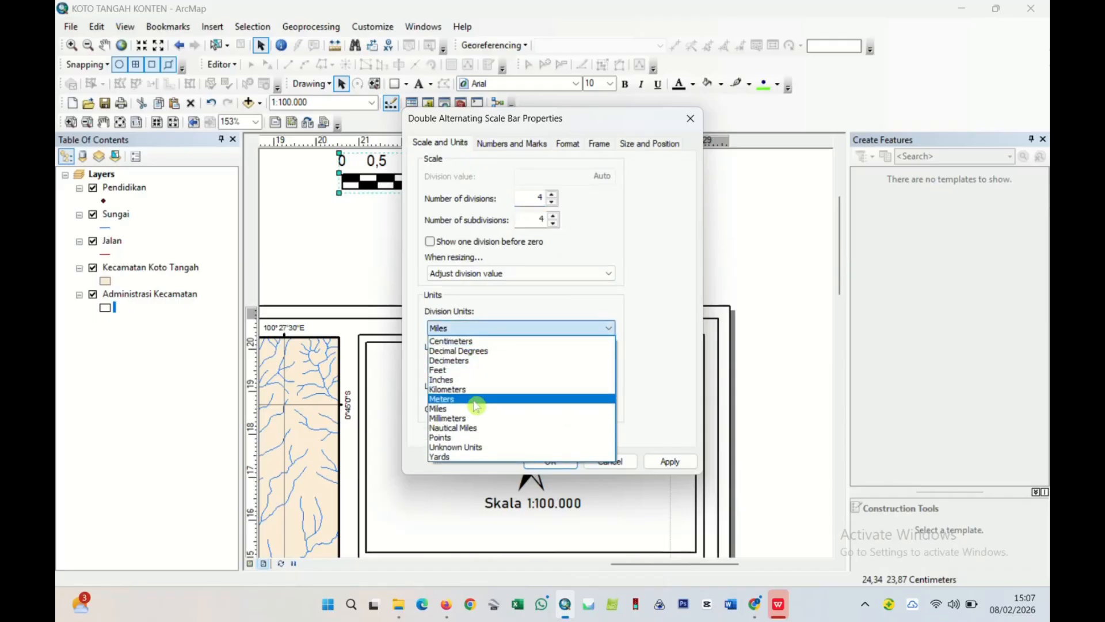
pyautogui.click(471, 390)
pyautogui.click(478, 364)
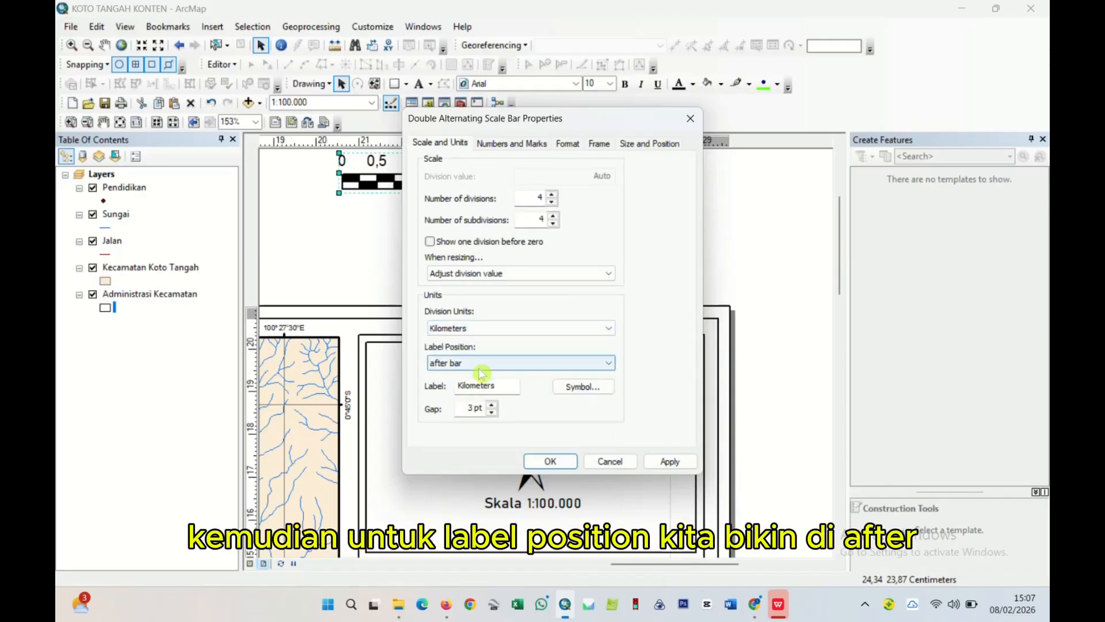
pyautogui.click(478, 366)
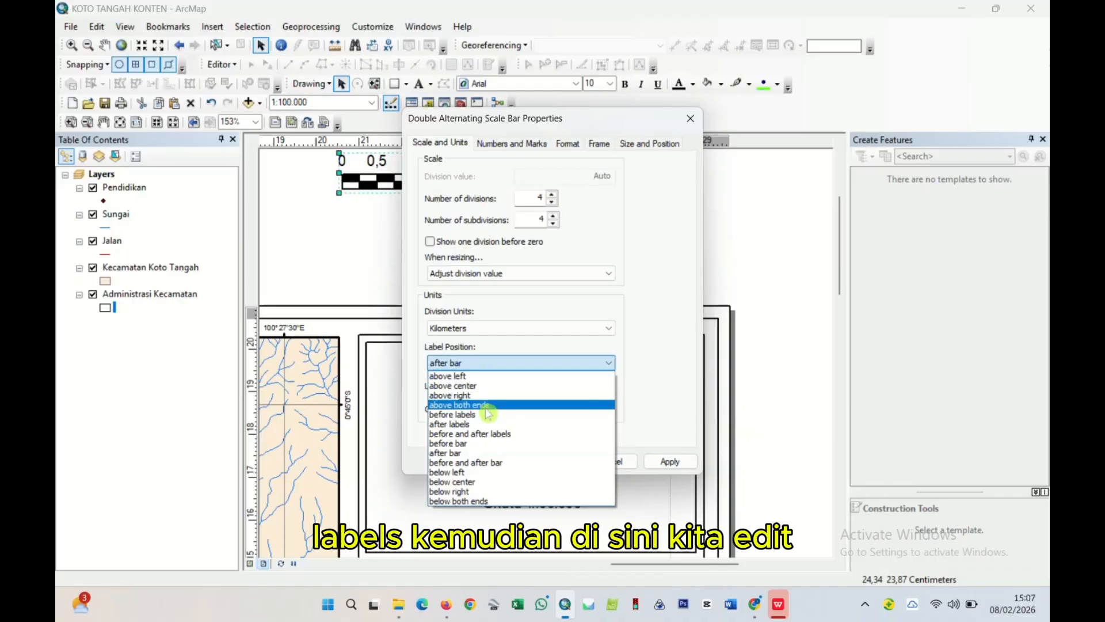
pyautogui.click(481, 425)
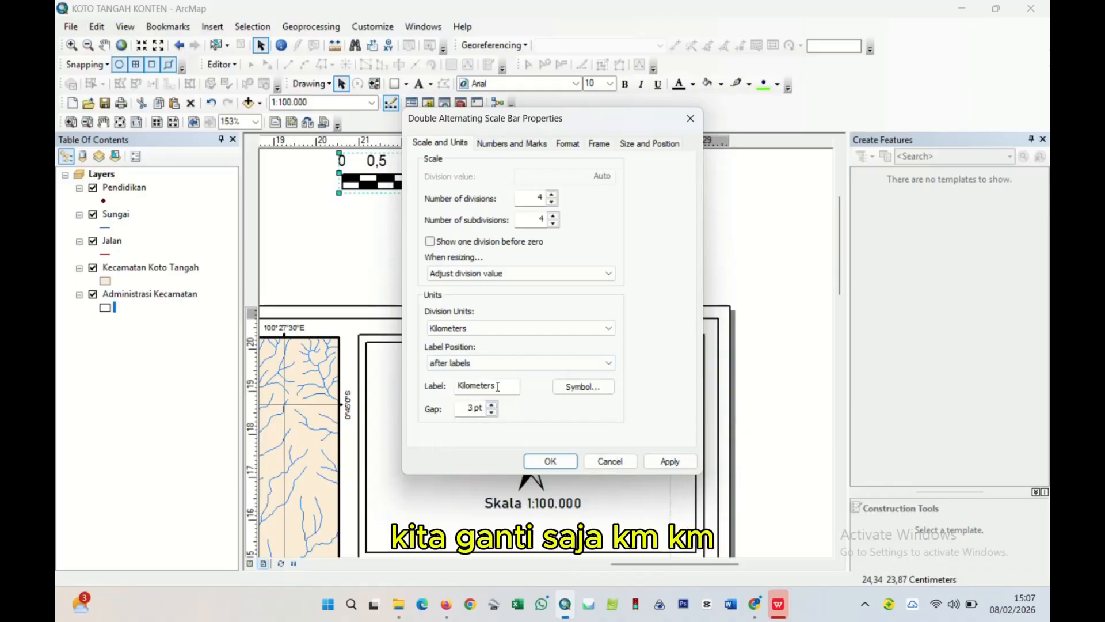
pyautogui.write('Km')
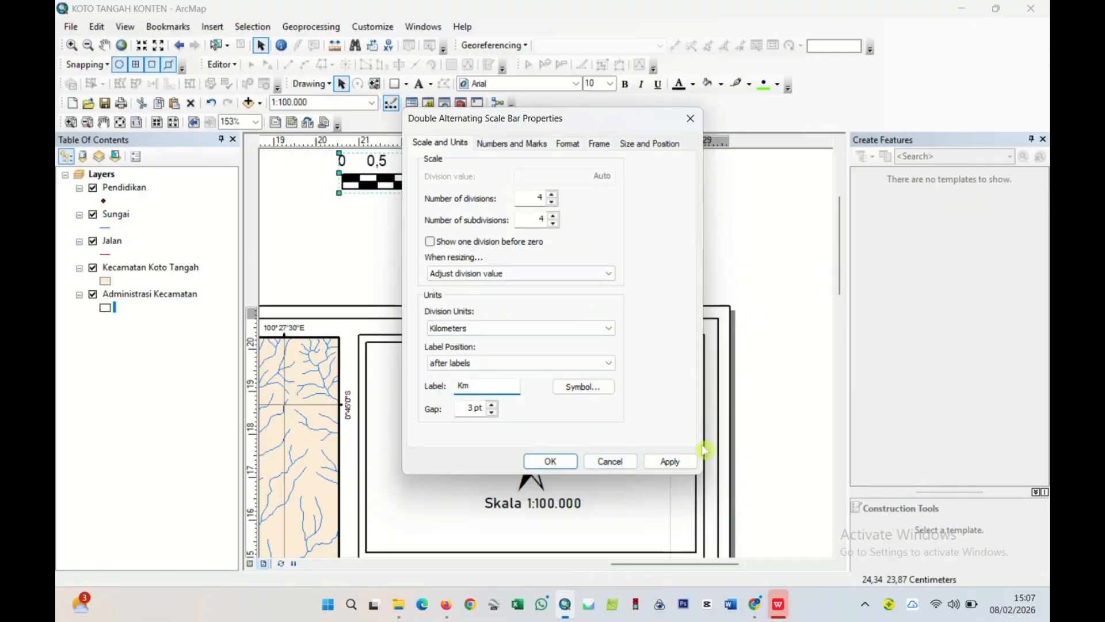
pyautogui.click(669, 462)
# - Set the scale bar's number of divisions to 1 and apply the change
pyautogui.moveTo(617, 124); pyautogui.dragTo(653, 221)
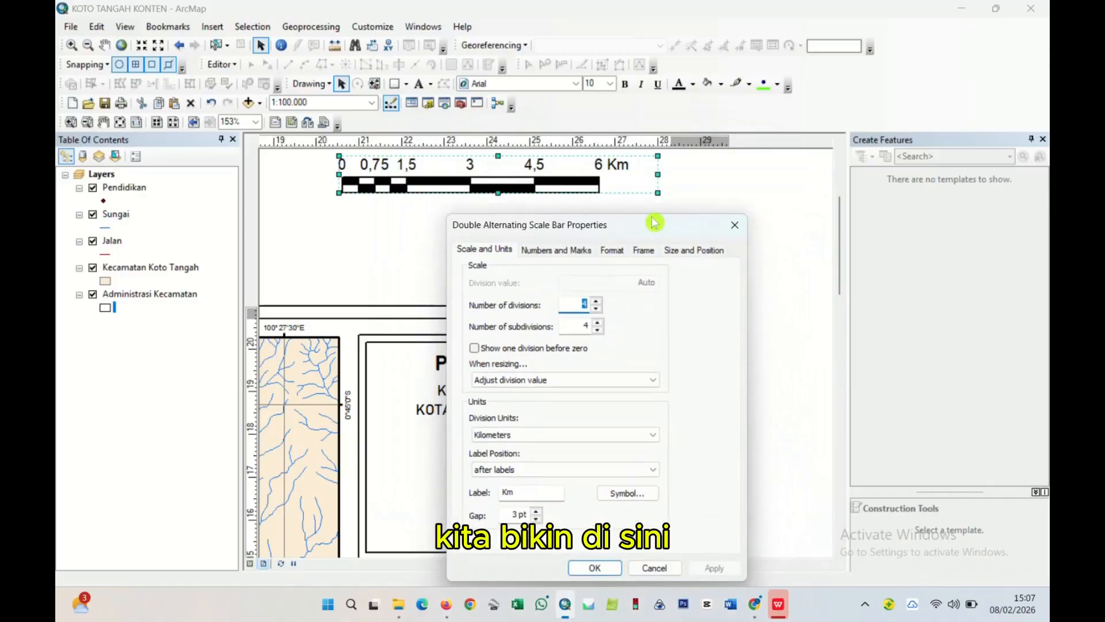
pyautogui.click(597, 301)
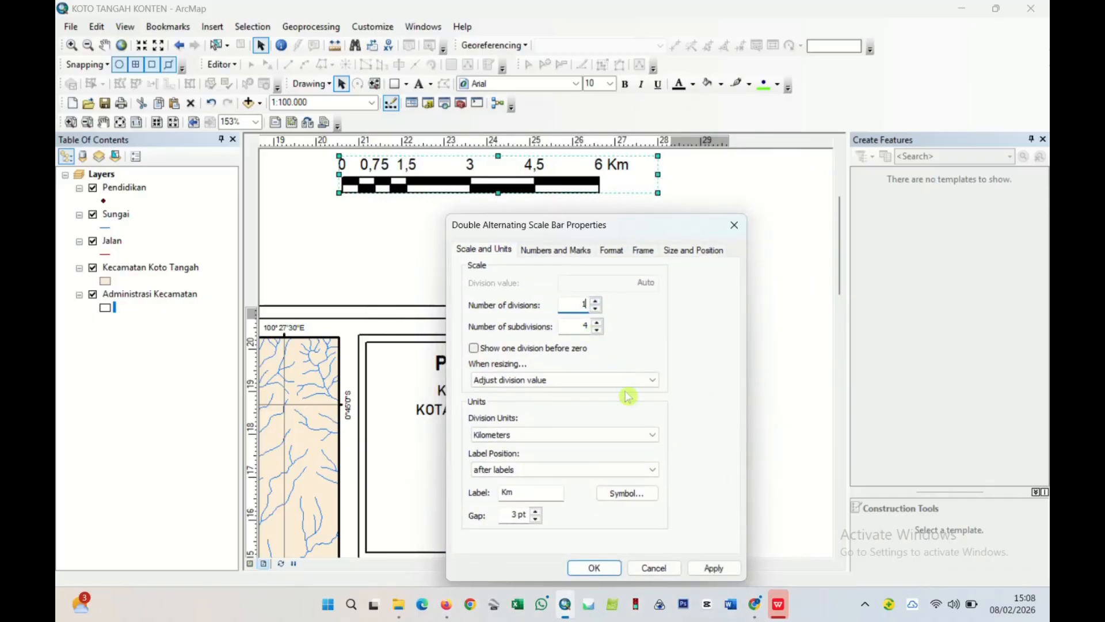
pyautogui.click(714, 568)
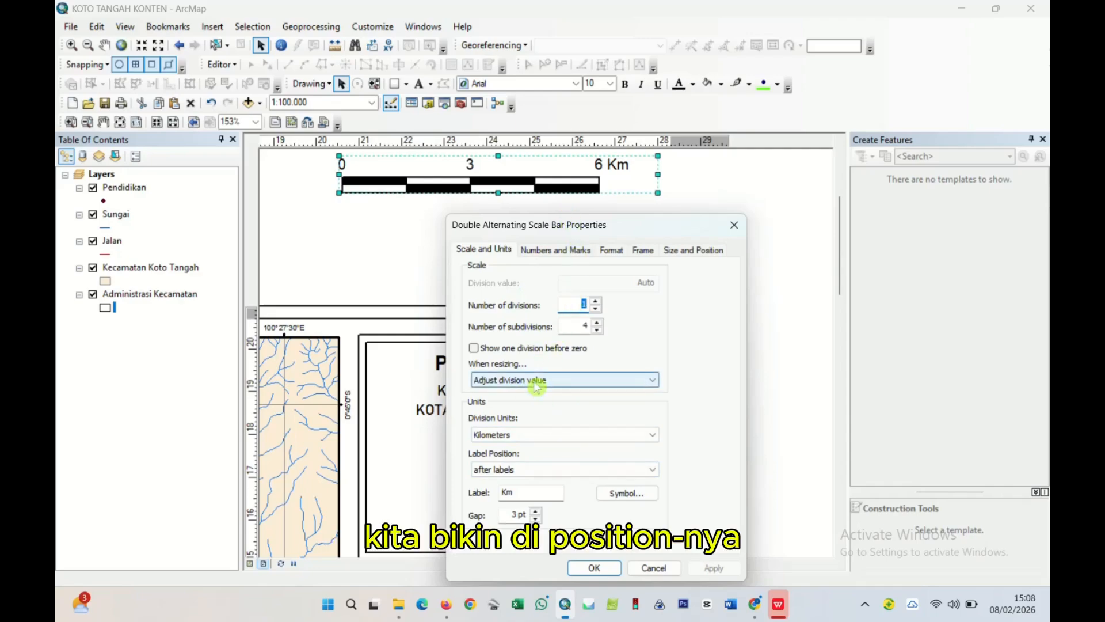
# - Set the scale bar's number frequency to ends (and zero) and accept the properties
pyautogui.click(538, 251)
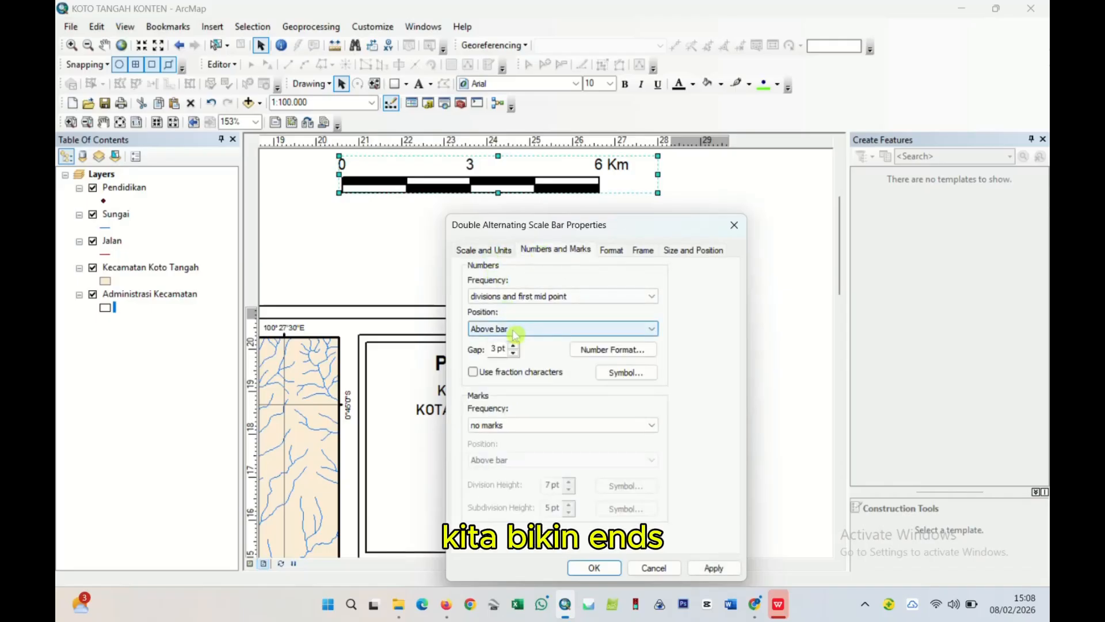
pyautogui.click(506, 296)
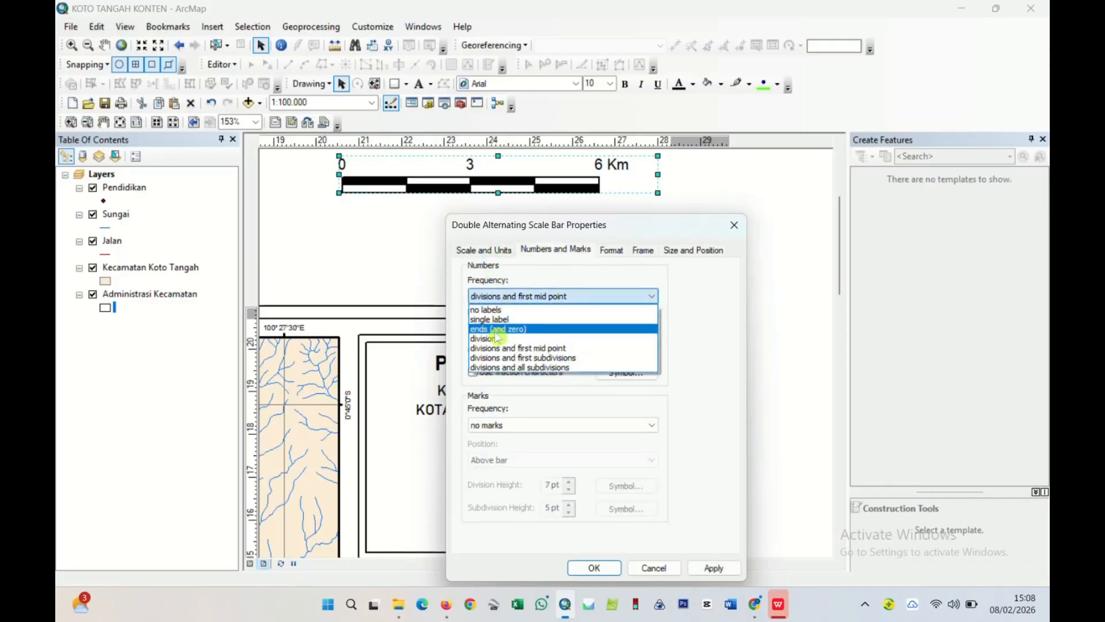
pyautogui.click(496, 330)
pyautogui.click(723, 568)
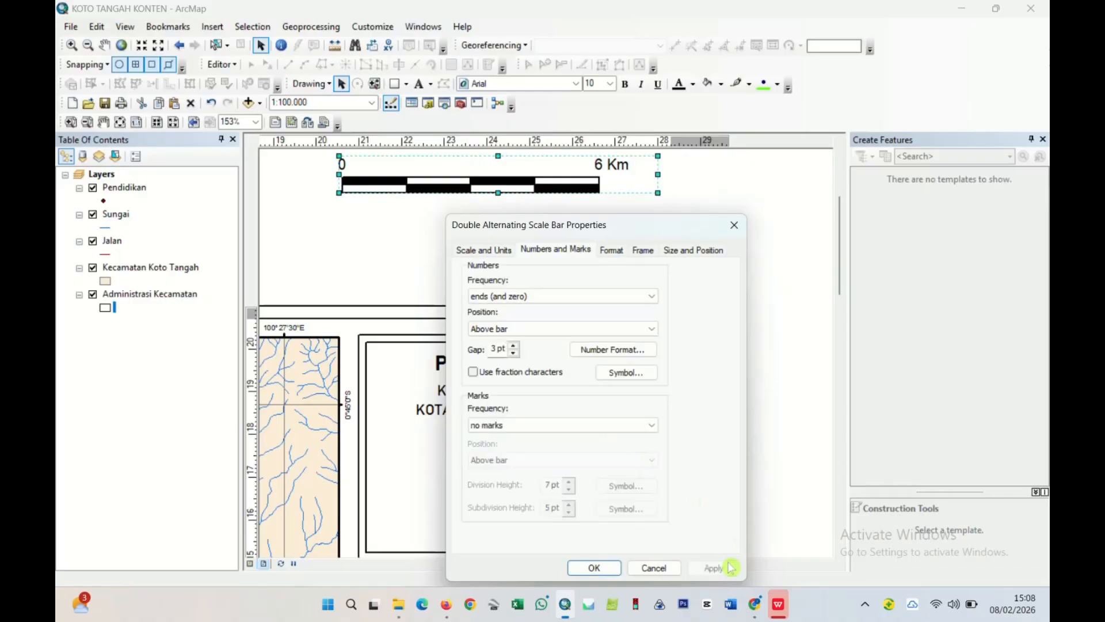
pyautogui.click(494, 249)
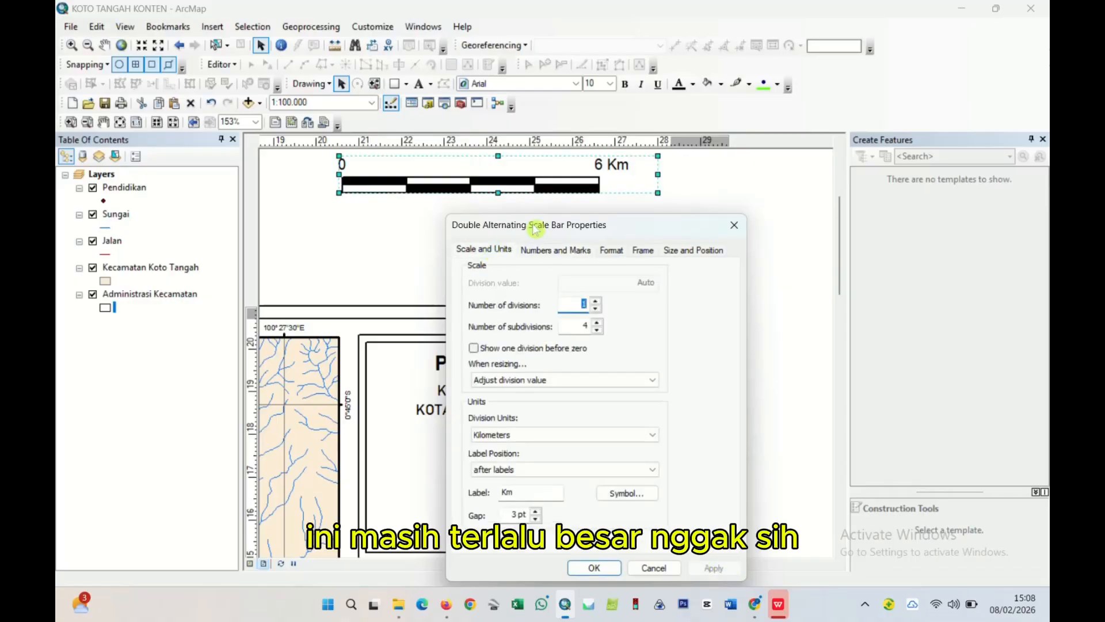
pyautogui.moveTo(566, 219); pyautogui.dragTo(785, 222)
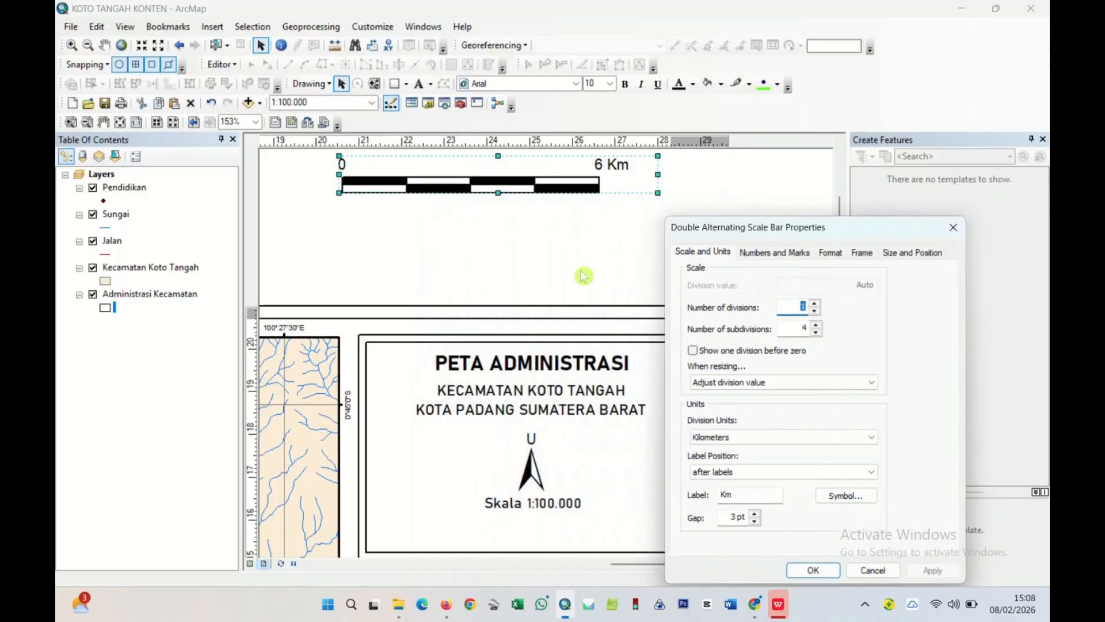
pyautogui.click(812, 569)
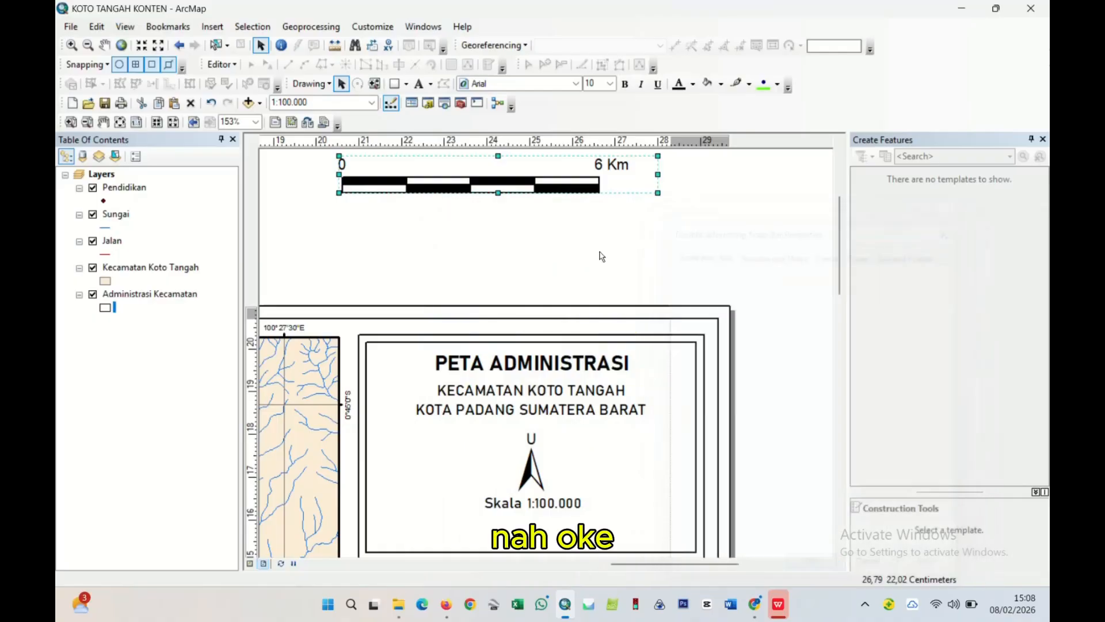
# - Try the scale bar beneath the scale text in the top box and review its scale and unit properties
pyautogui.moveTo(525, 176); pyautogui.dragTo(581, 518)
pyautogui.scroll(-1, 672, 501)
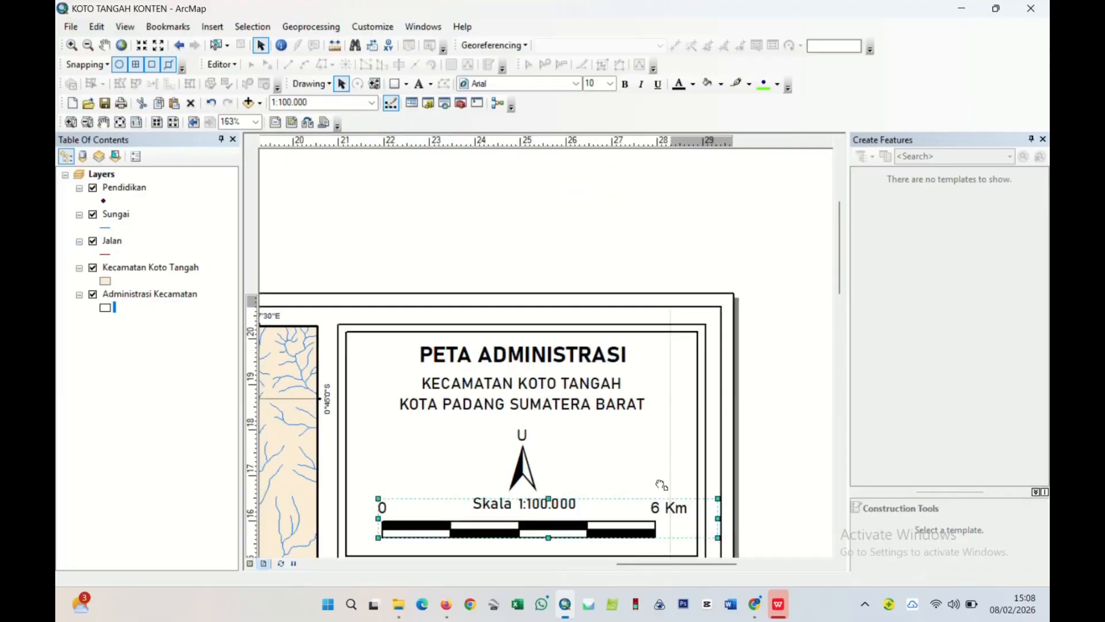
pyautogui.rightClick(538, 412)
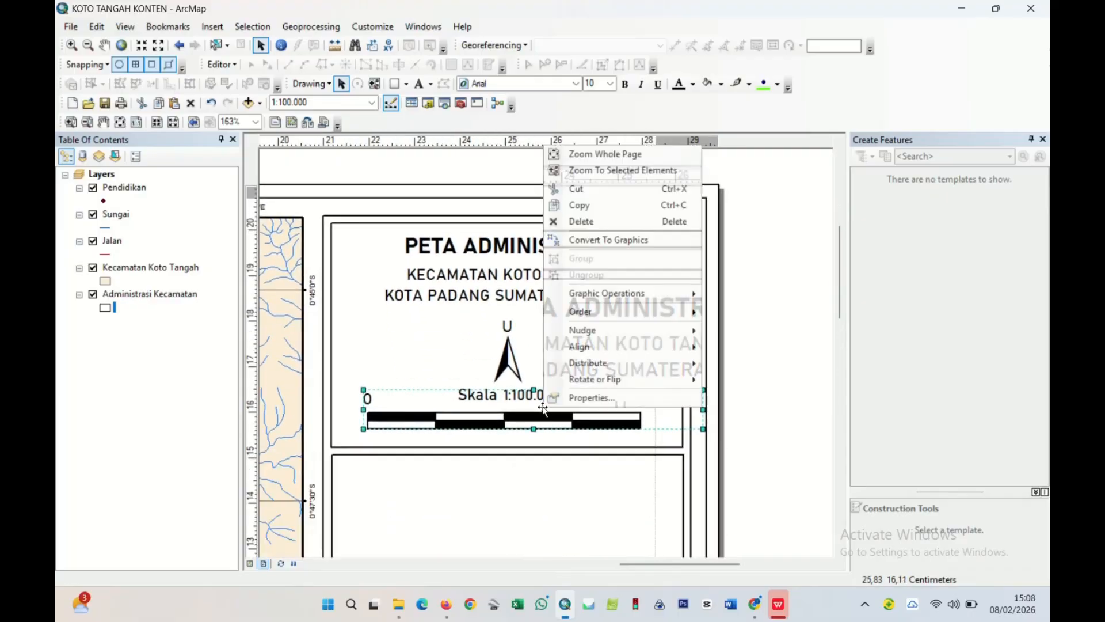
pyautogui.click(576, 402)
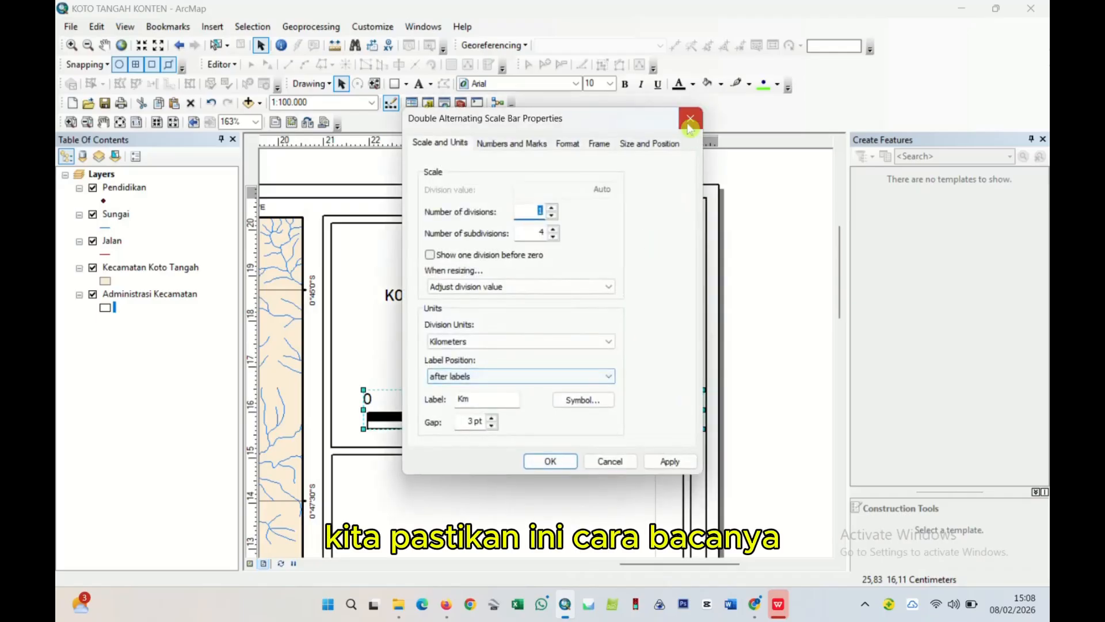
pyautogui.click(688, 125)
# - Move the scale bar out of the top box, back to the blank area above the page
pyautogui.scroll(3, 538, 403)
pyautogui.moveTo(546, 514); pyautogui.dragTo(499, 151)
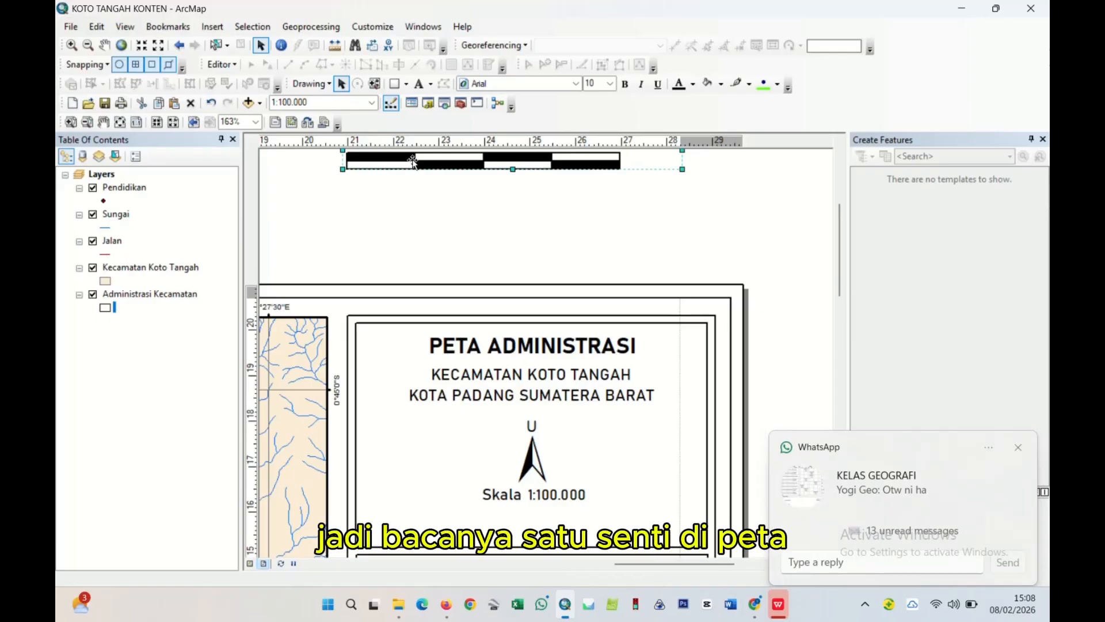
pyautogui.moveTo(504, 170); pyautogui.dragTo(455, 187)
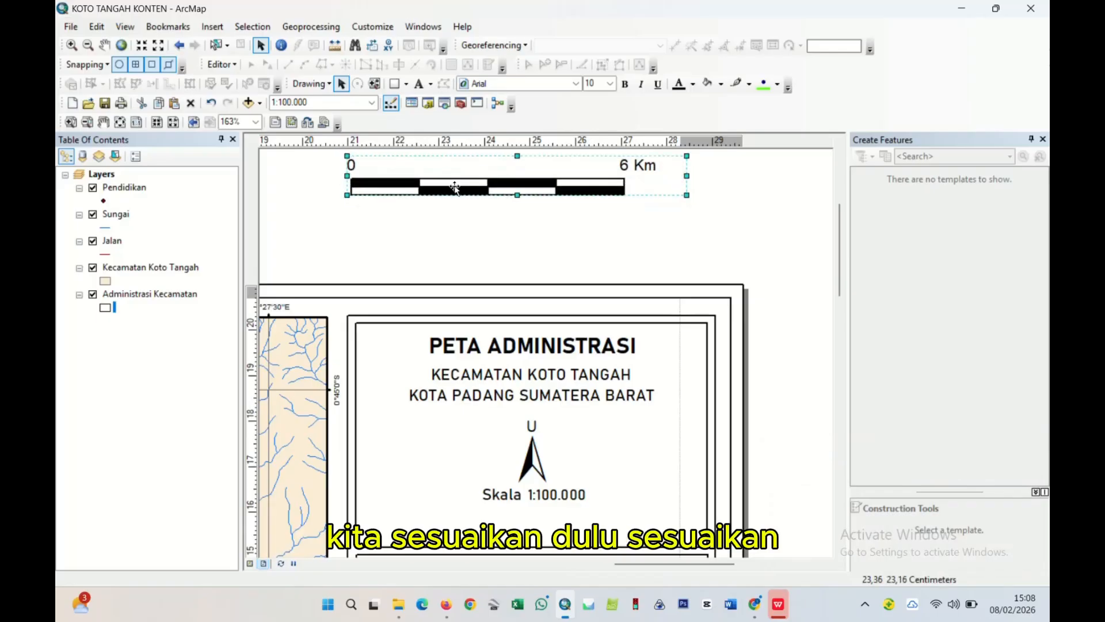
# - Set the scale bar's number of subdivisions to 6 and move the bar into the top box below the north arrow
pyautogui.rightClick(455, 187)
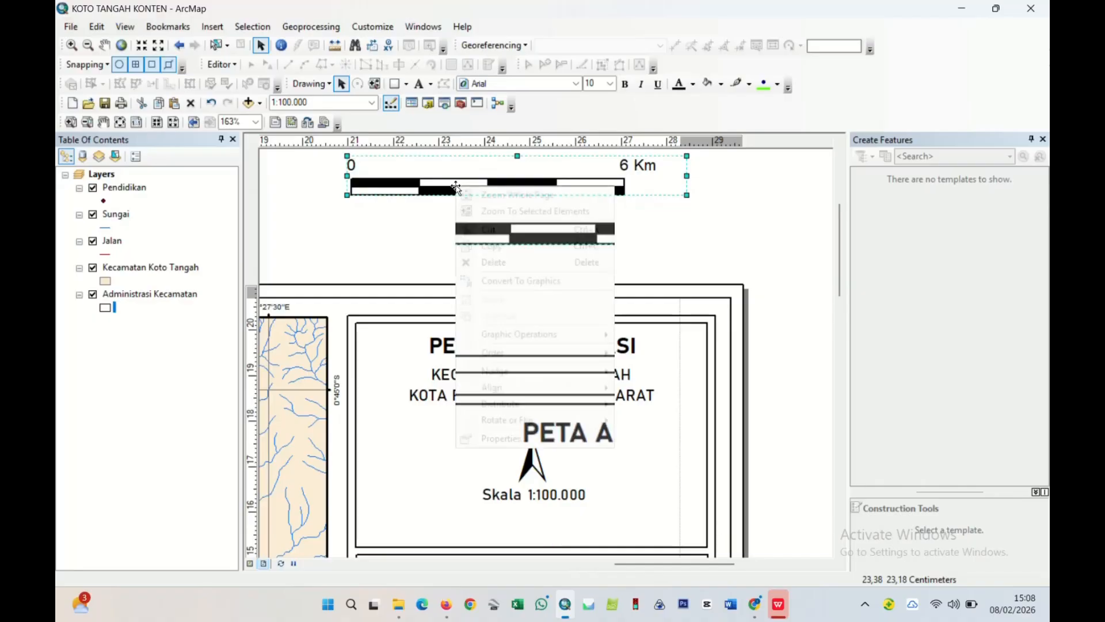
pyautogui.click(506, 439)
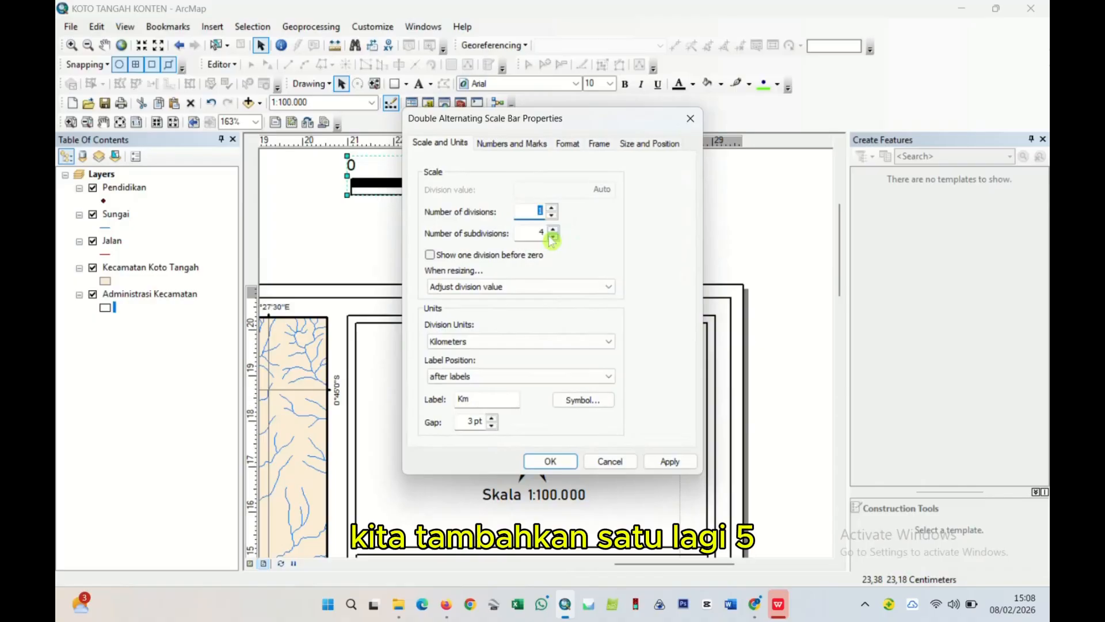
pyautogui.click(552, 230)
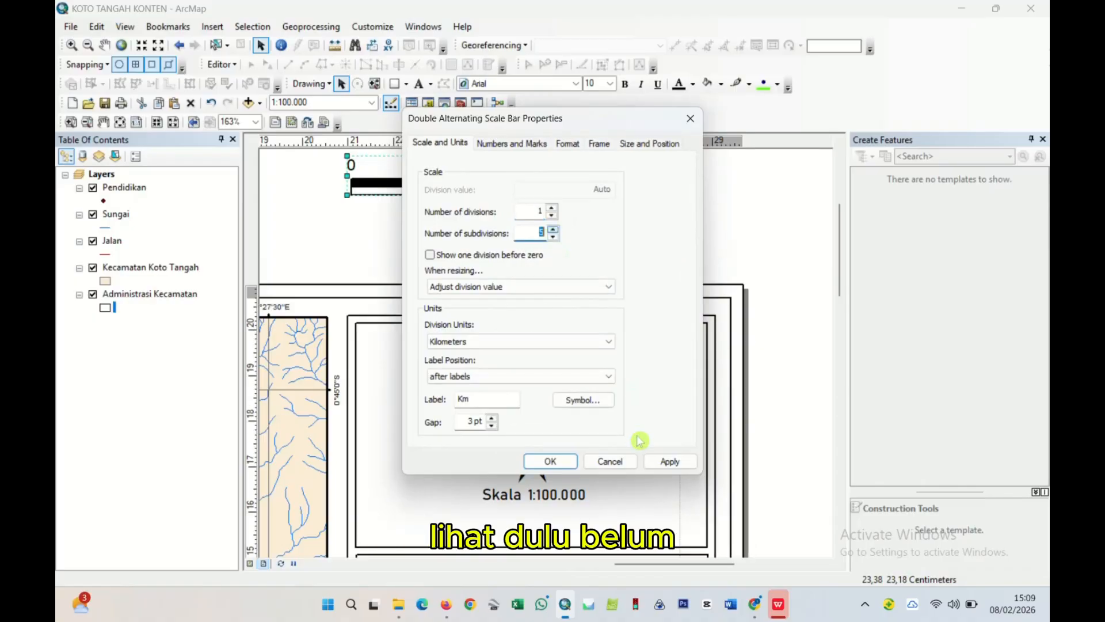
pyautogui.click(670, 461)
pyautogui.moveTo(551, 120); pyautogui.dragTo(665, 144)
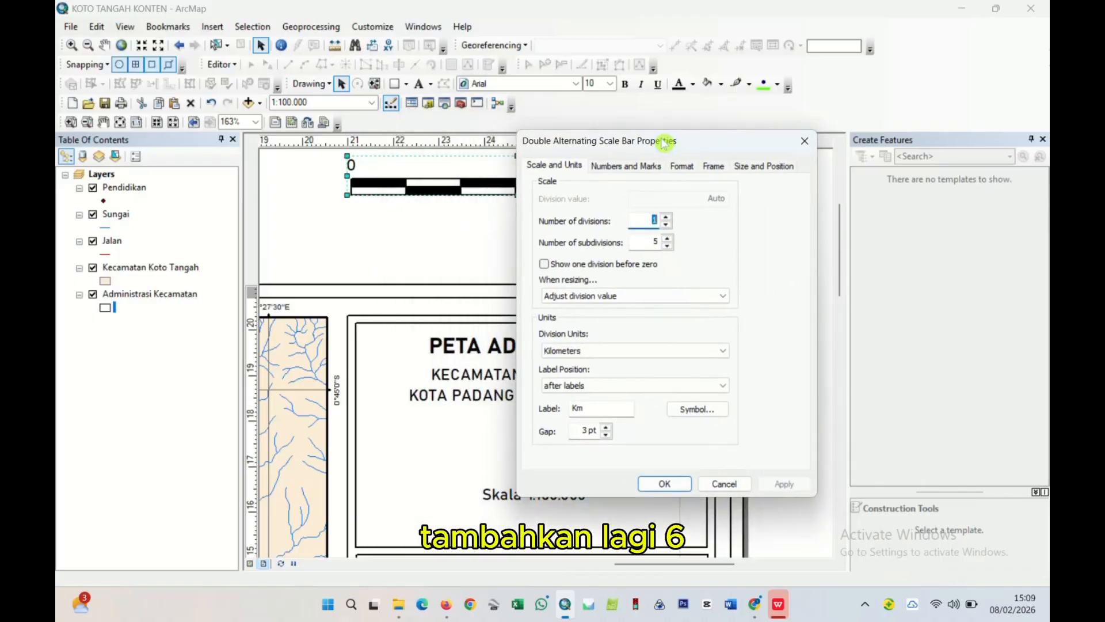
pyautogui.click(667, 238)
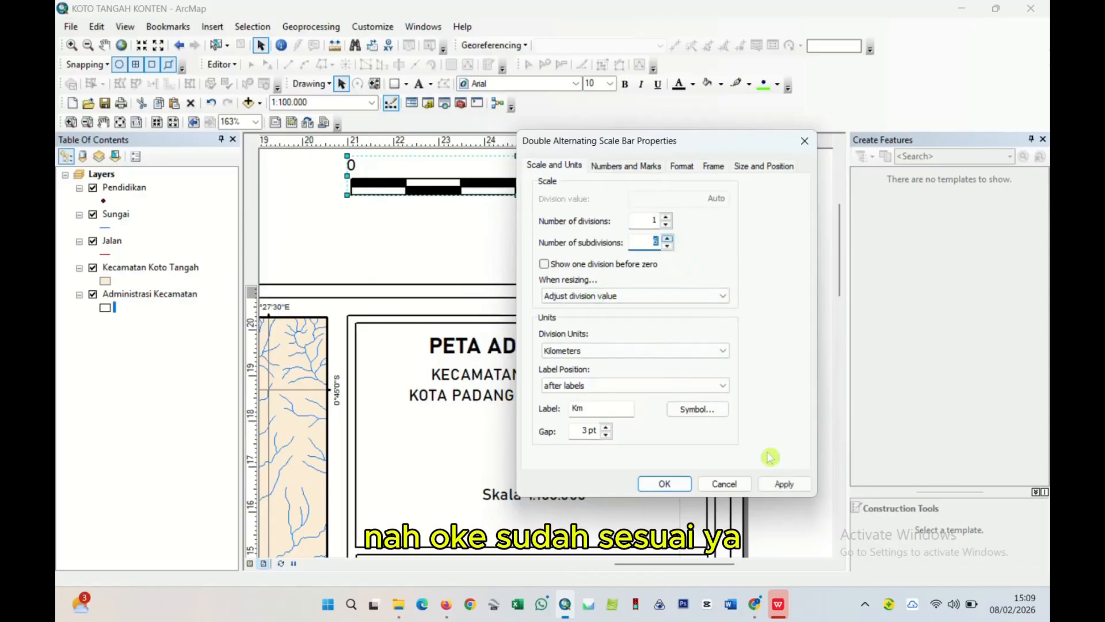
pyautogui.click(786, 485)
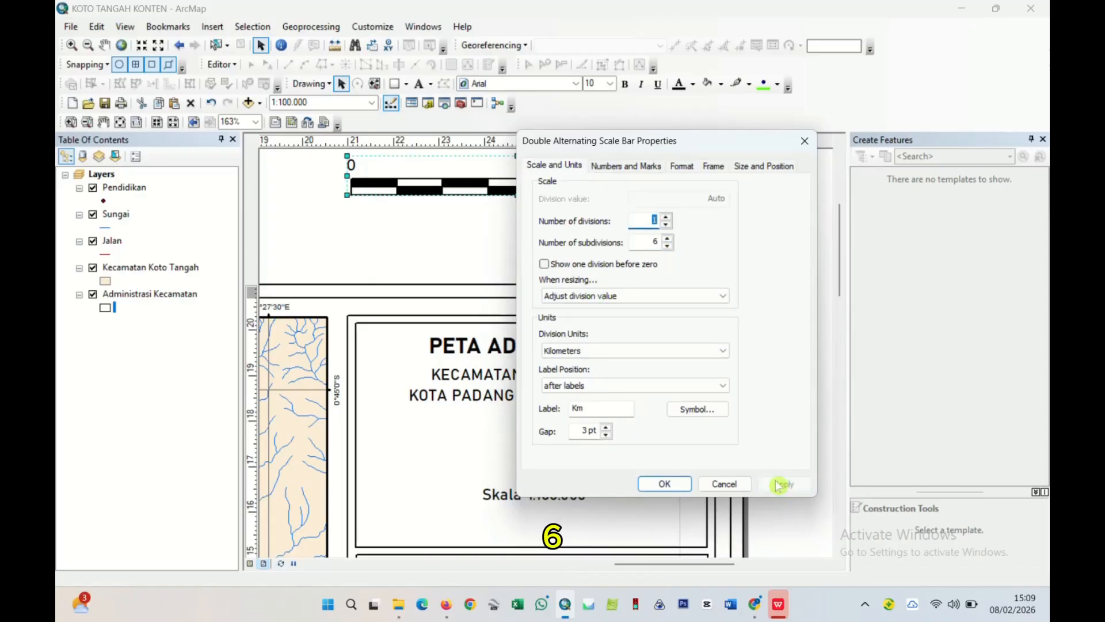
pyautogui.click(664, 482)
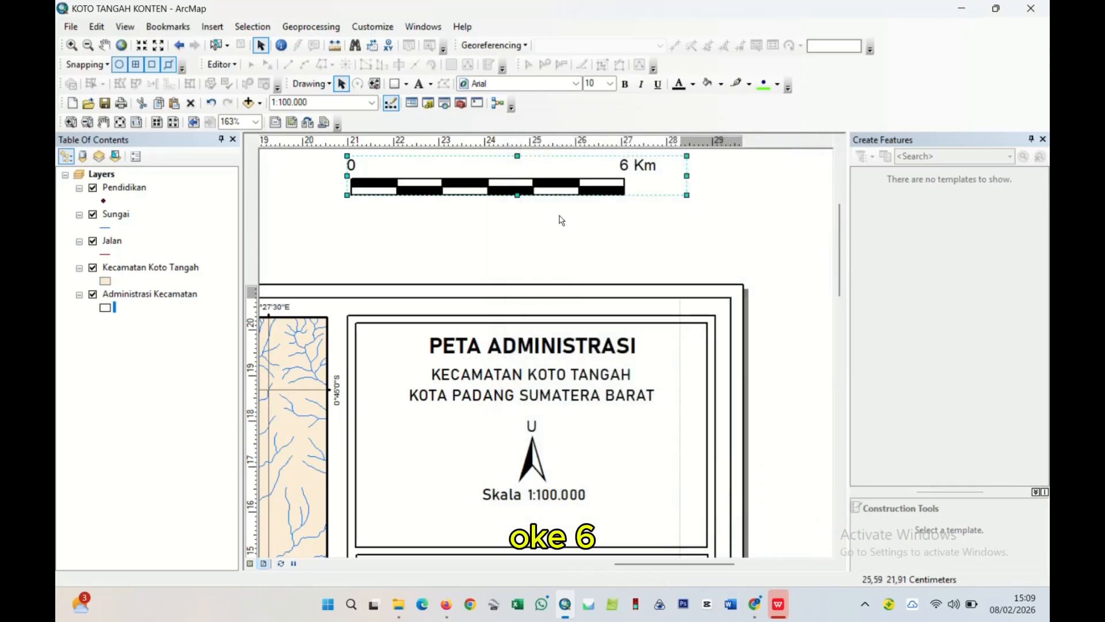
pyautogui.moveTo(553, 186); pyautogui.dragTo(604, 516)
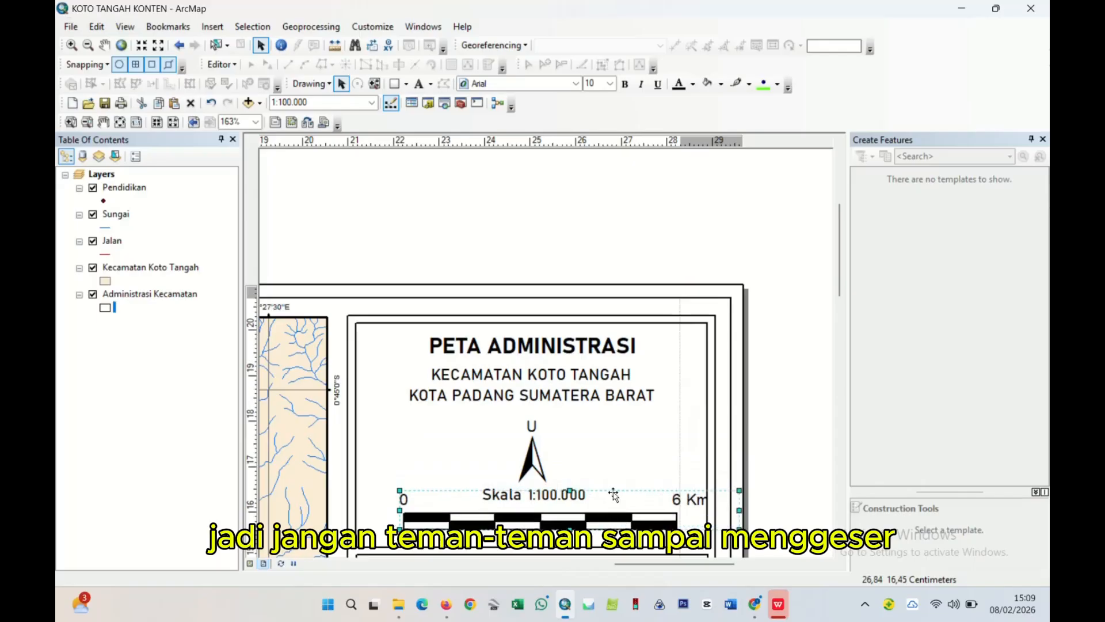
pyautogui.moveTo(619, 468); pyautogui.dragTo(552, 335)
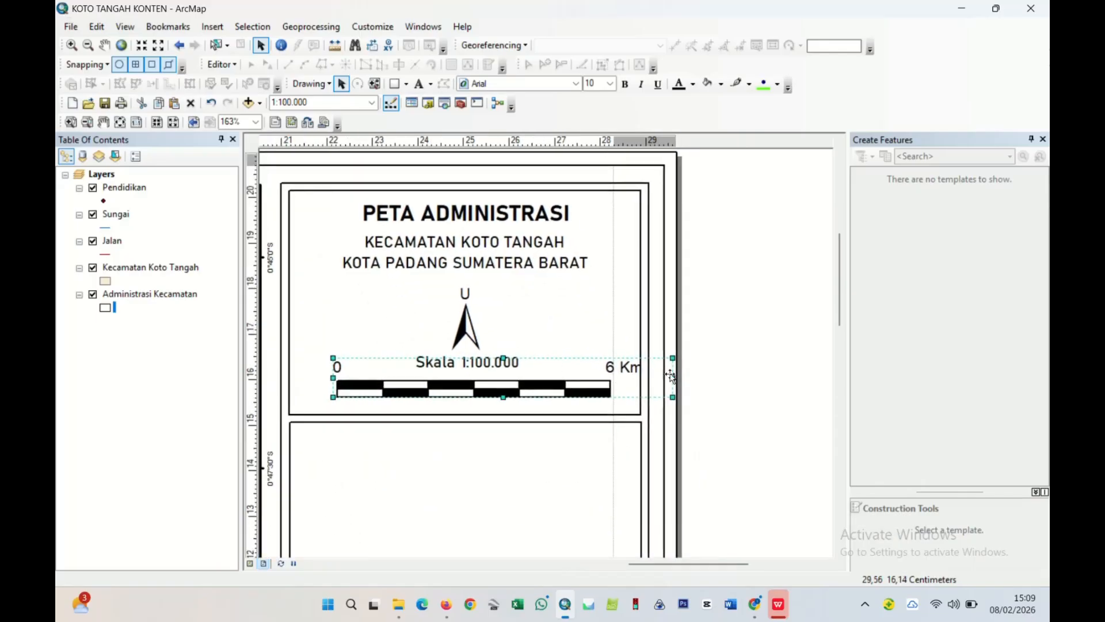
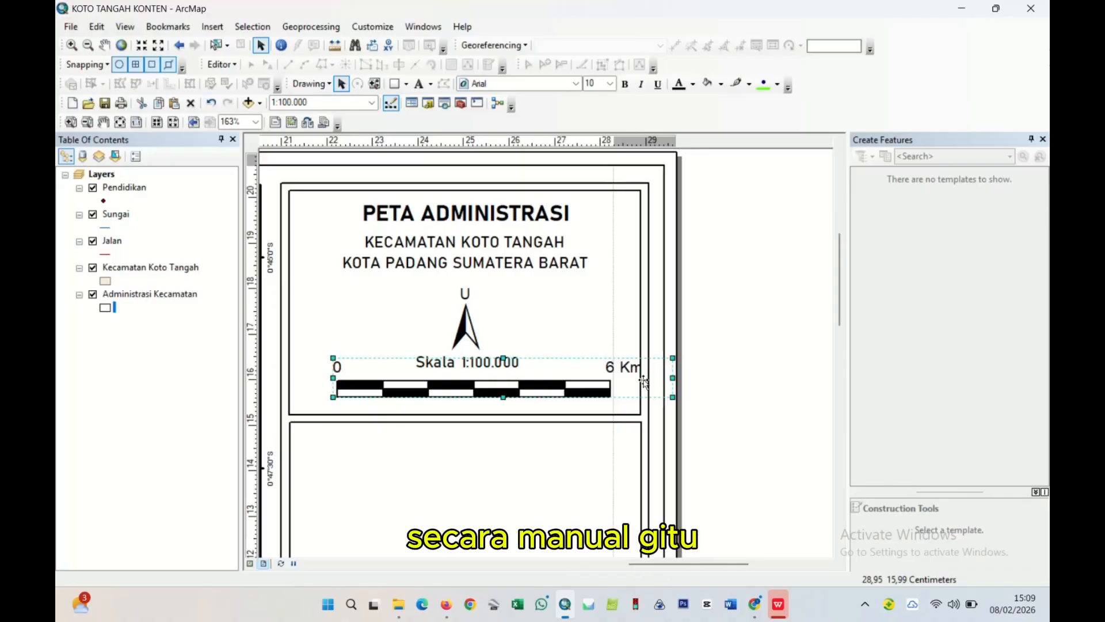
# - Set both the text size and the bar size of the scale bar to 7 in its format properties
pyautogui.rightClick(540, 387)
pyautogui.click(564, 378)
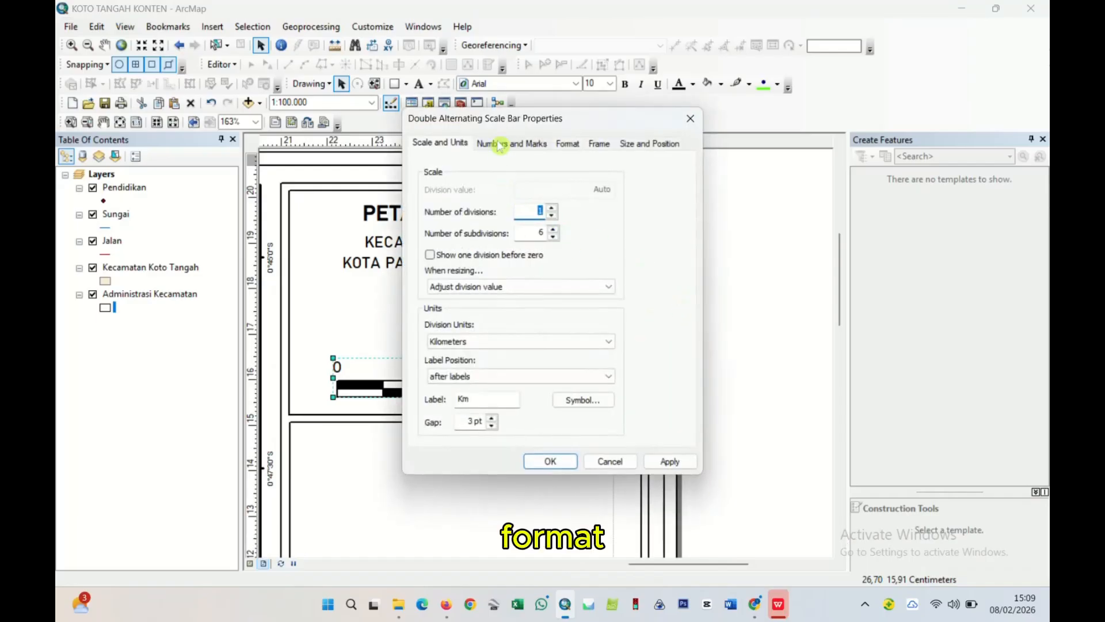
pyautogui.click(498, 144)
pyautogui.click(568, 144)
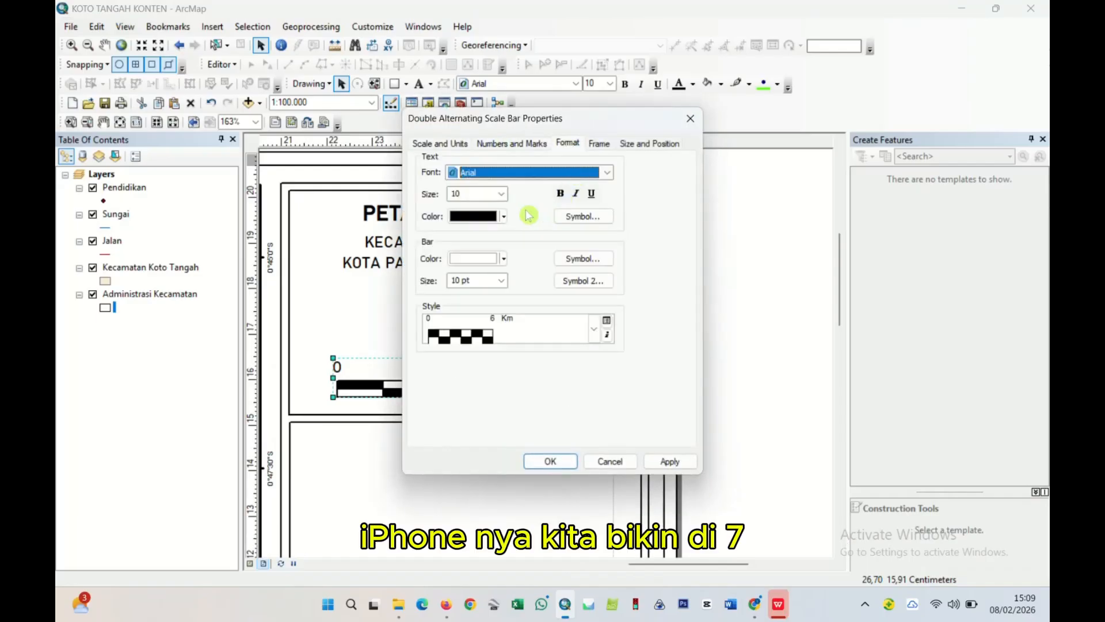
pyautogui.click(502, 194)
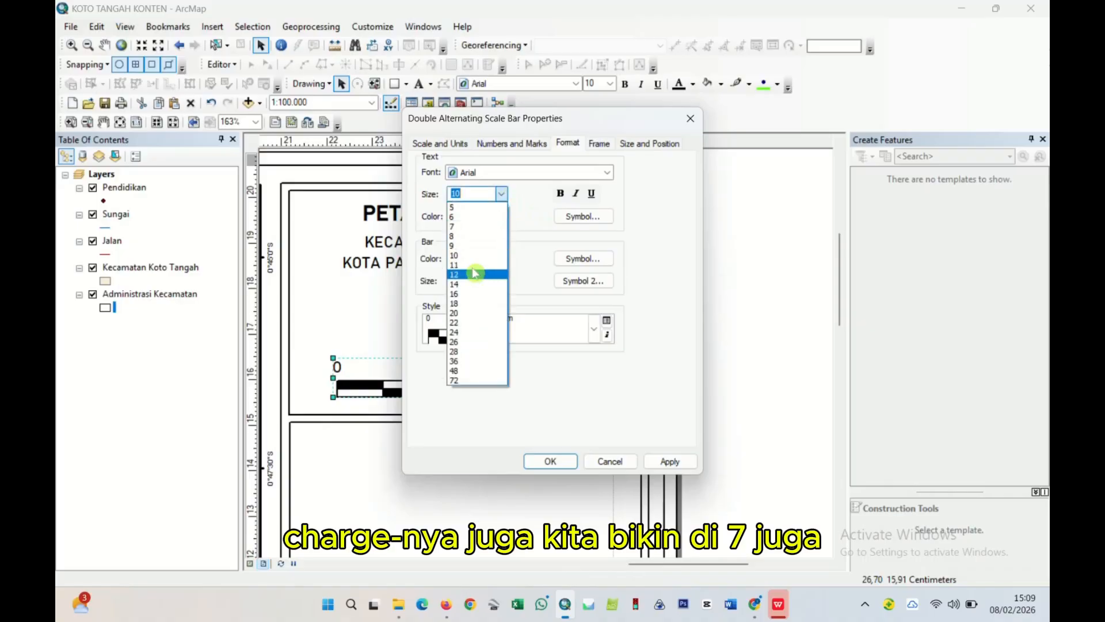
pyautogui.click(471, 229)
pyautogui.click(492, 282)
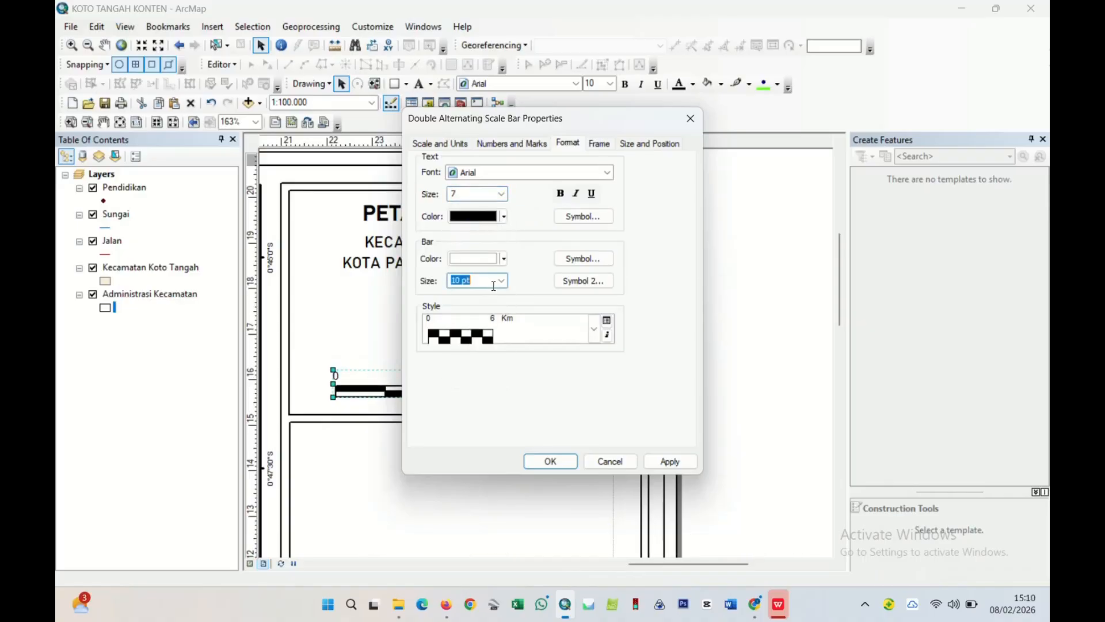
pyautogui.click(502, 282)
pyautogui.click(489, 323)
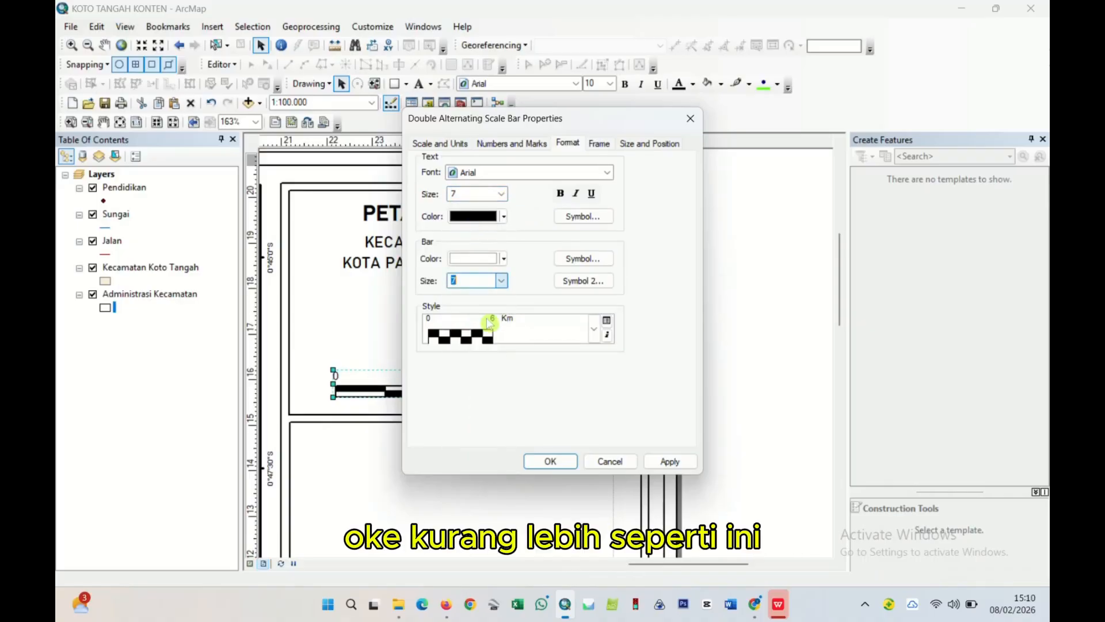
# - Apply a 7 pt bar size to the scale bar and move it left and slightly up inside the title box
pyautogui.click(667, 460)
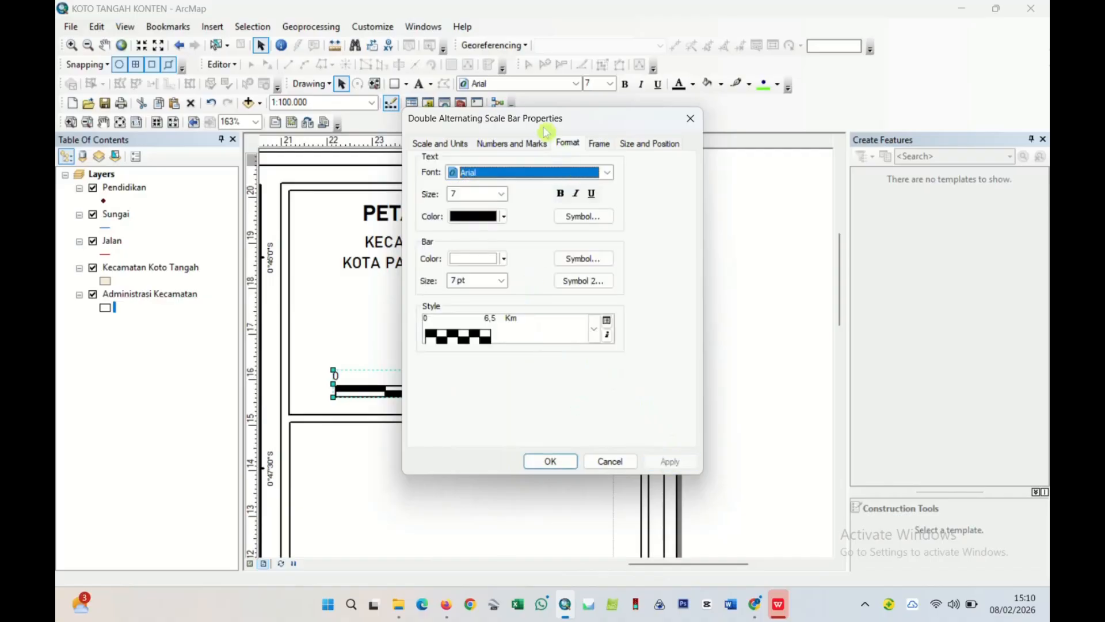
pyautogui.moveTo(546, 131); pyautogui.dragTo(694, 211)
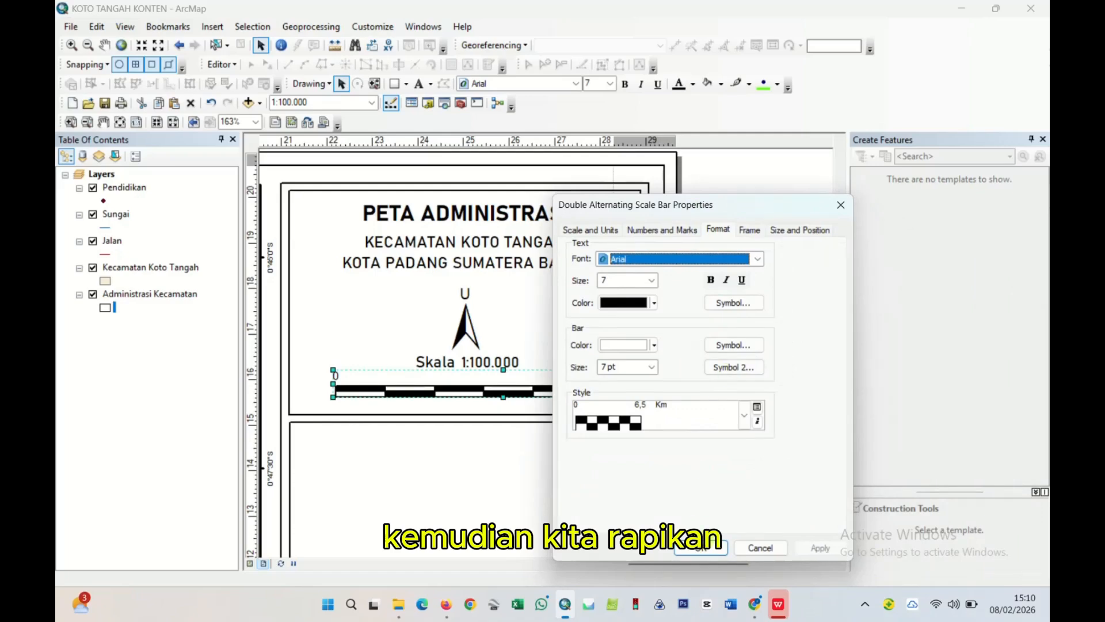
pyautogui.click(701, 548)
pyautogui.moveTo(562, 388); pyautogui.dragTo(543, 380)
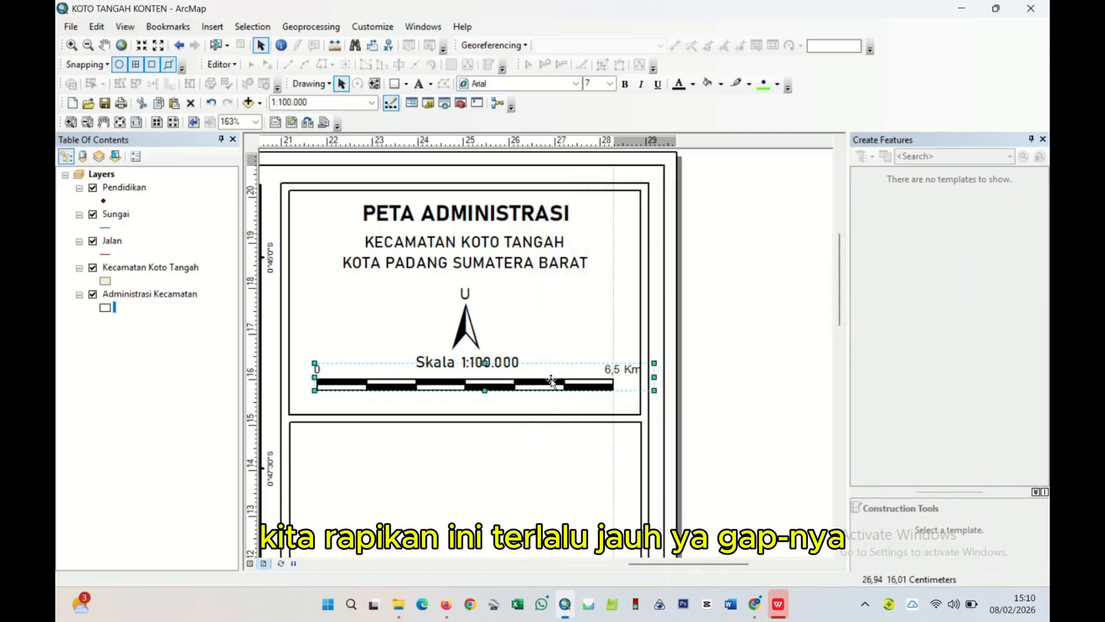
# - Set the gap of the scale bar's Km unit label to 1,1 pt
pyautogui.rightClick(550, 381)
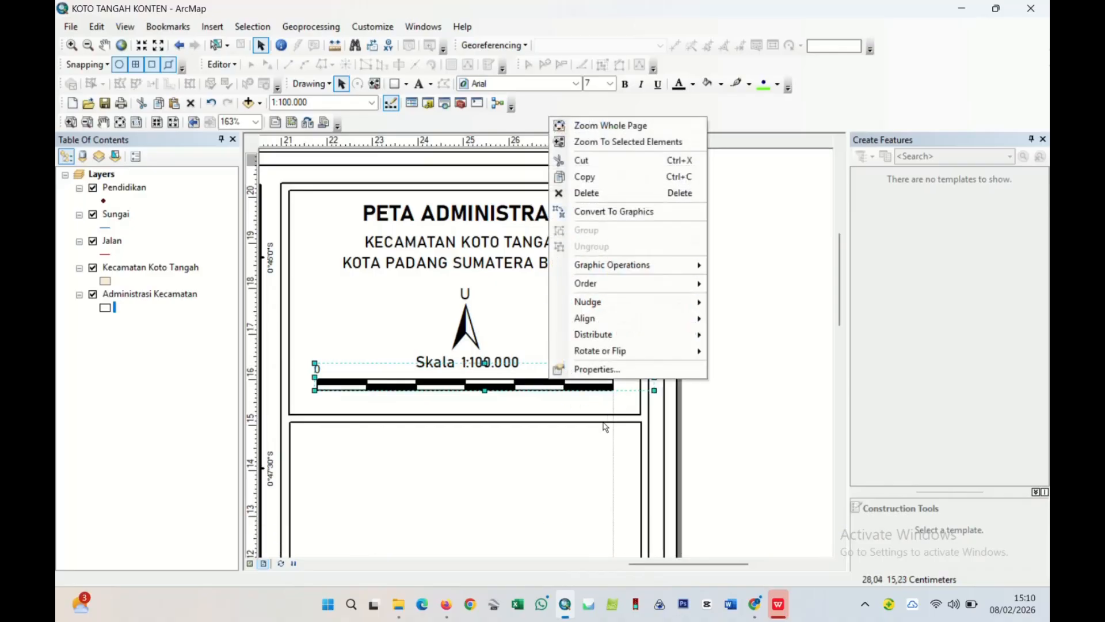
pyautogui.click(597, 374)
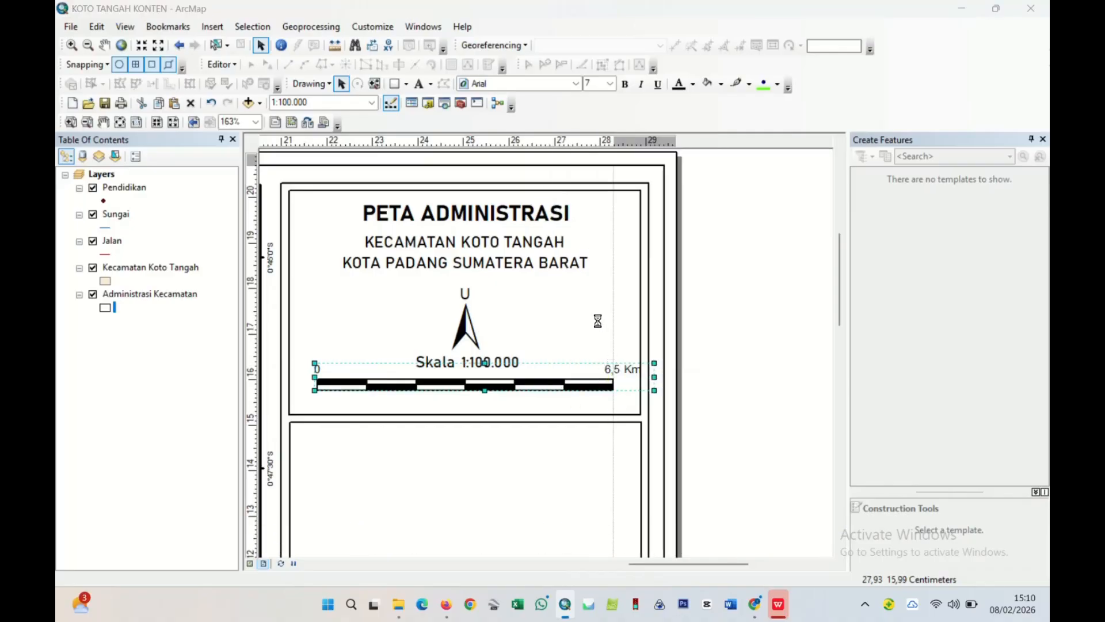
pyautogui.click(439, 143)
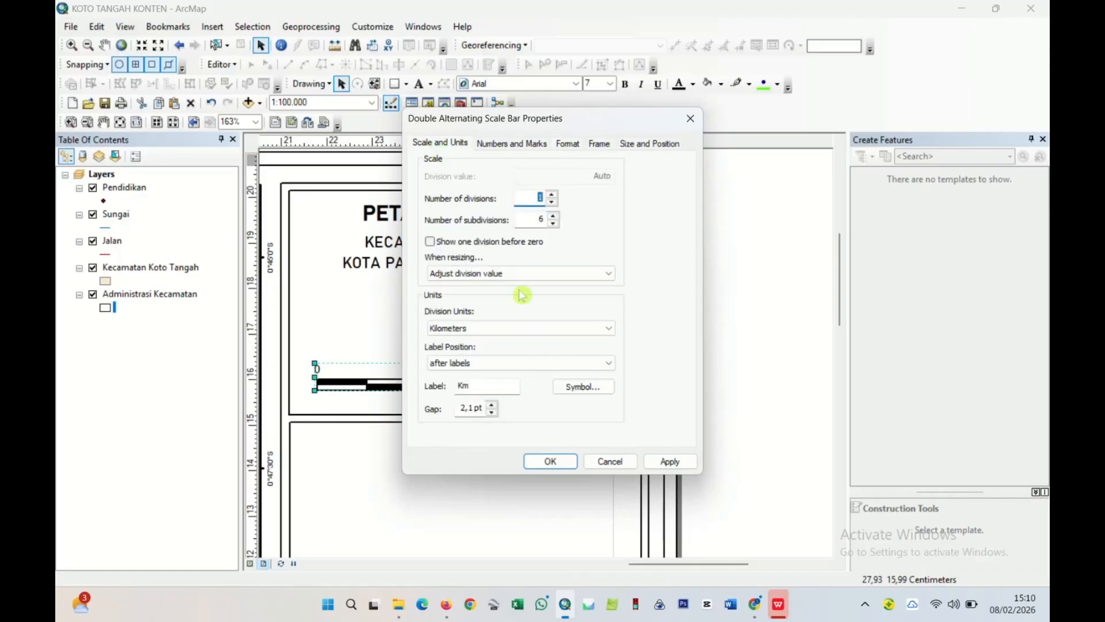
pyautogui.click(491, 406)
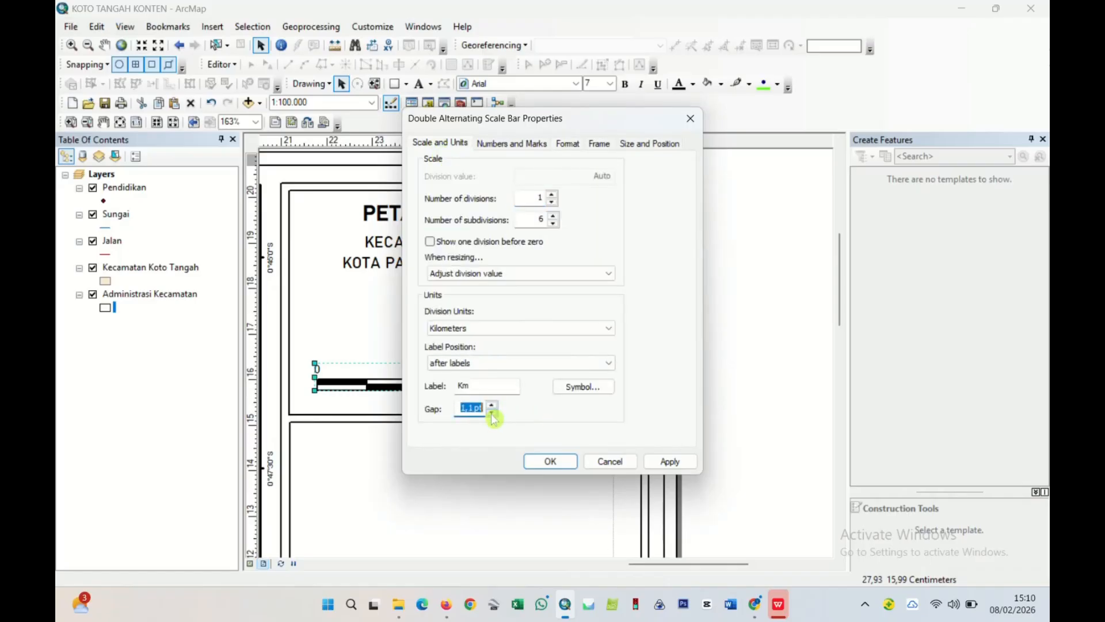
pyautogui.click(670, 461)
pyautogui.moveTo(545, 123); pyautogui.dragTo(817, 193)
pyautogui.click(822, 529)
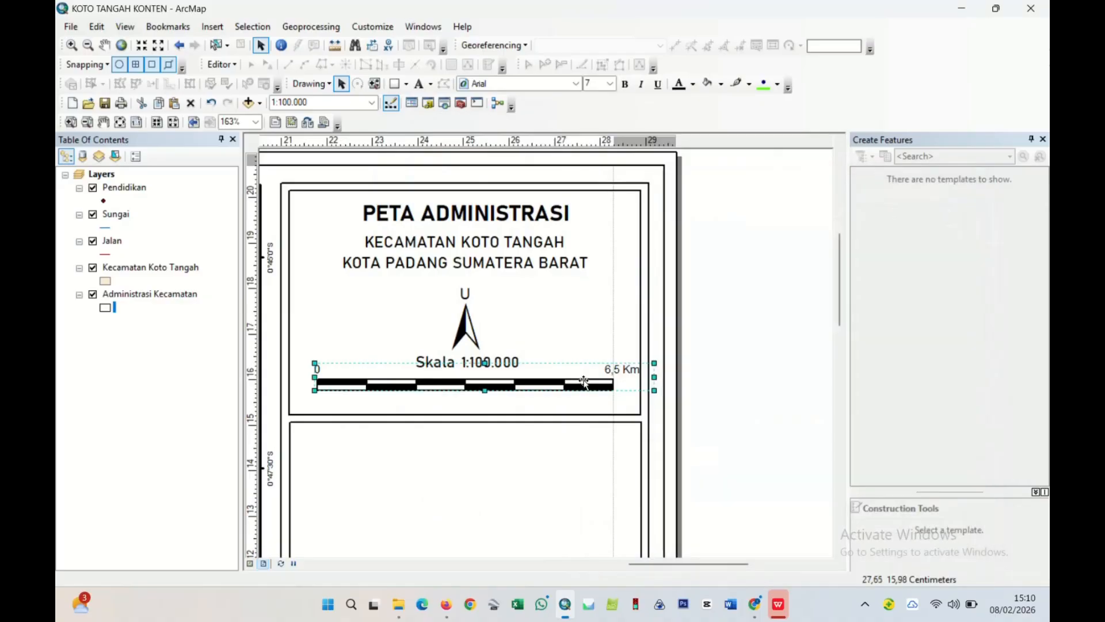
# - Adjust the scale bar's position under the Skala 1:100.000 text so it fits within the title box
pyautogui.moveTo(584, 381); pyautogui.dragTo(579, 376)
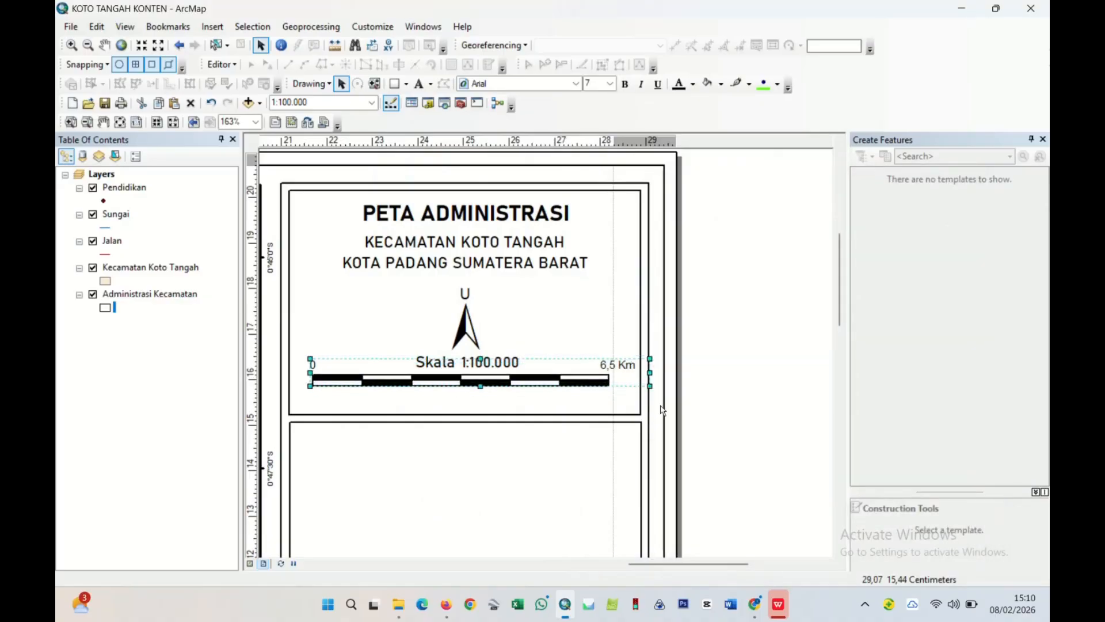
pyautogui.click(747, 415)
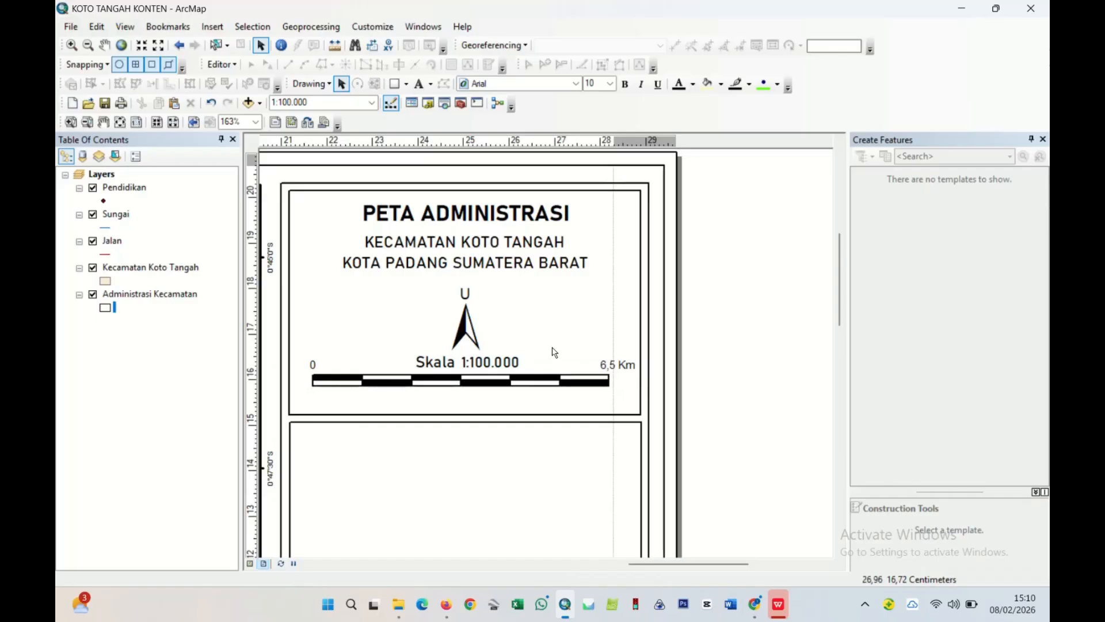
pyautogui.click(552, 386)
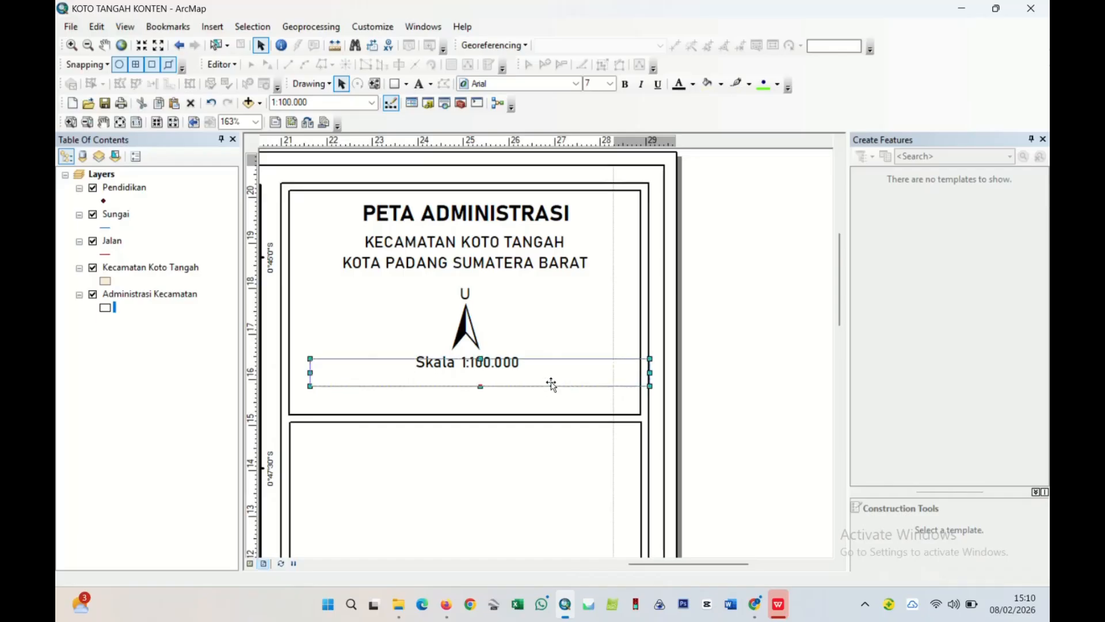
pyautogui.click(780, 377)
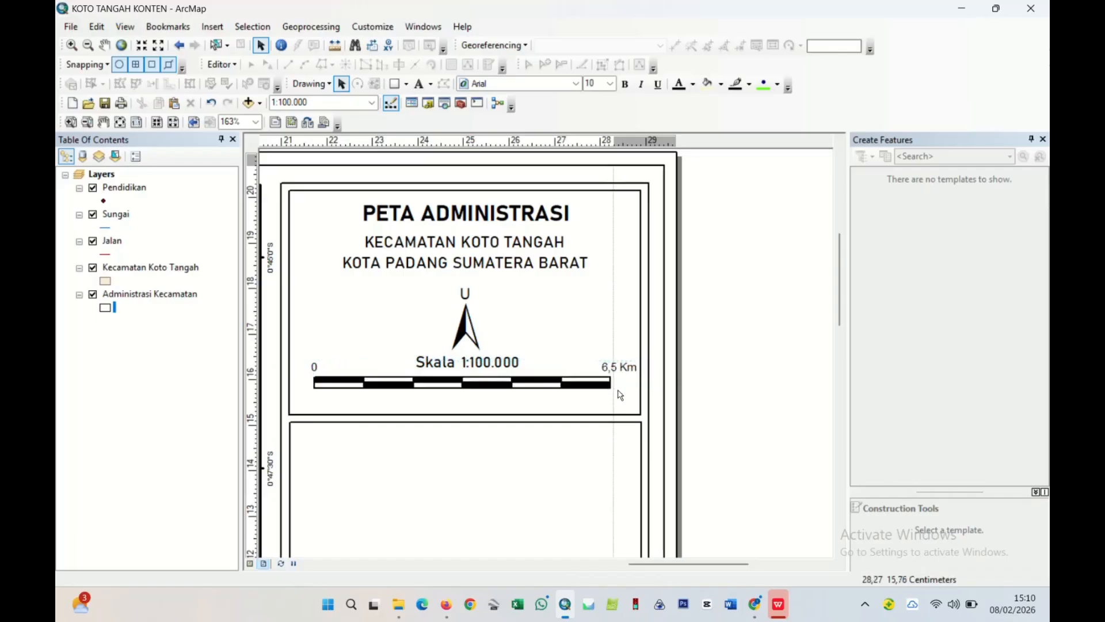
pyautogui.click(563, 391)
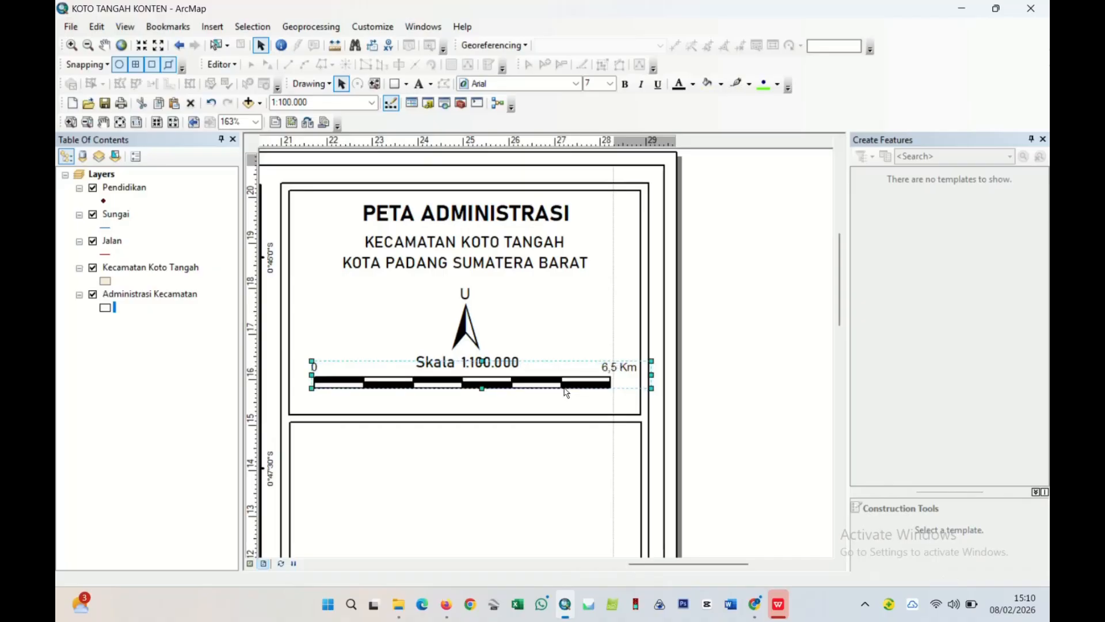
pyautogui.click(750, 371)
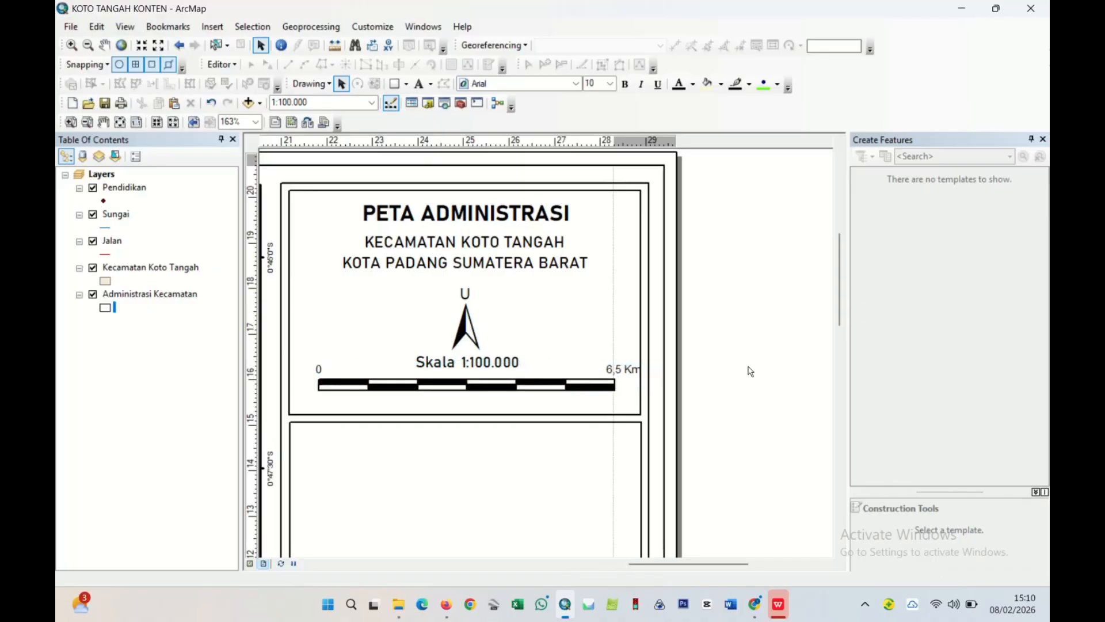
# - Set the scale bar's text size to 6
pyautogui.doubleClick(604, 383)
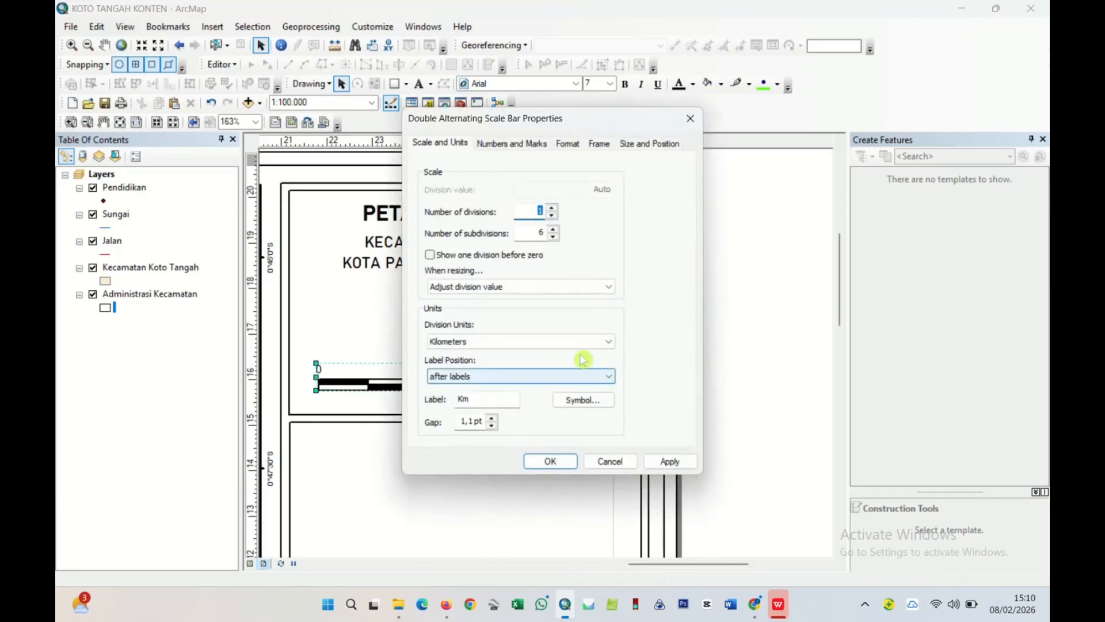
pyautogui.click(511, 144)
pyautogui.click(568, 143)
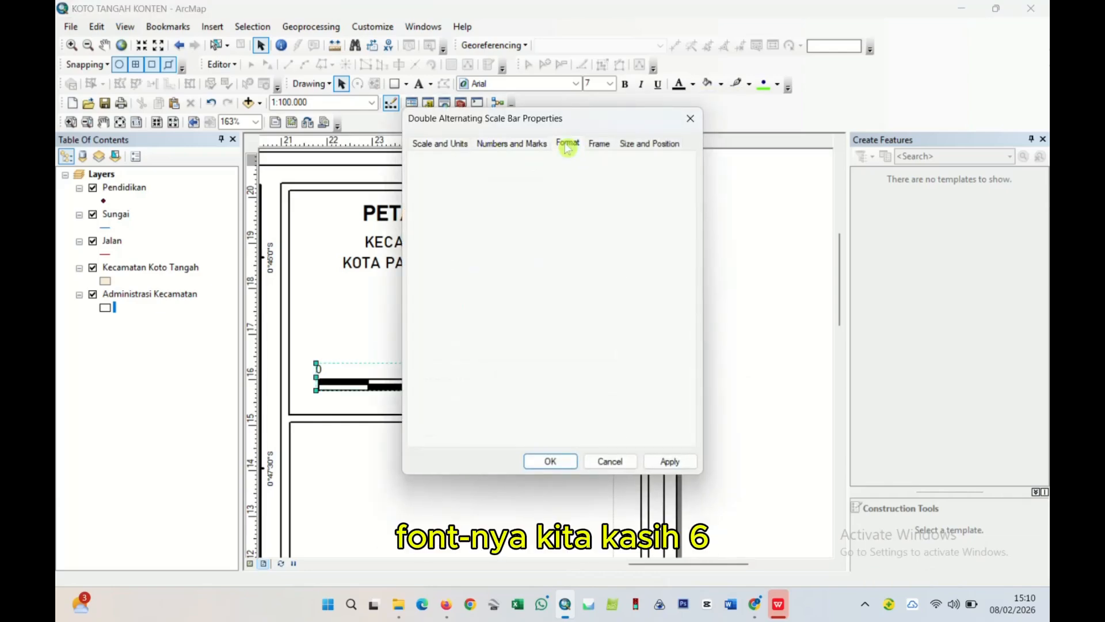
pyautogui.click(502, 194)
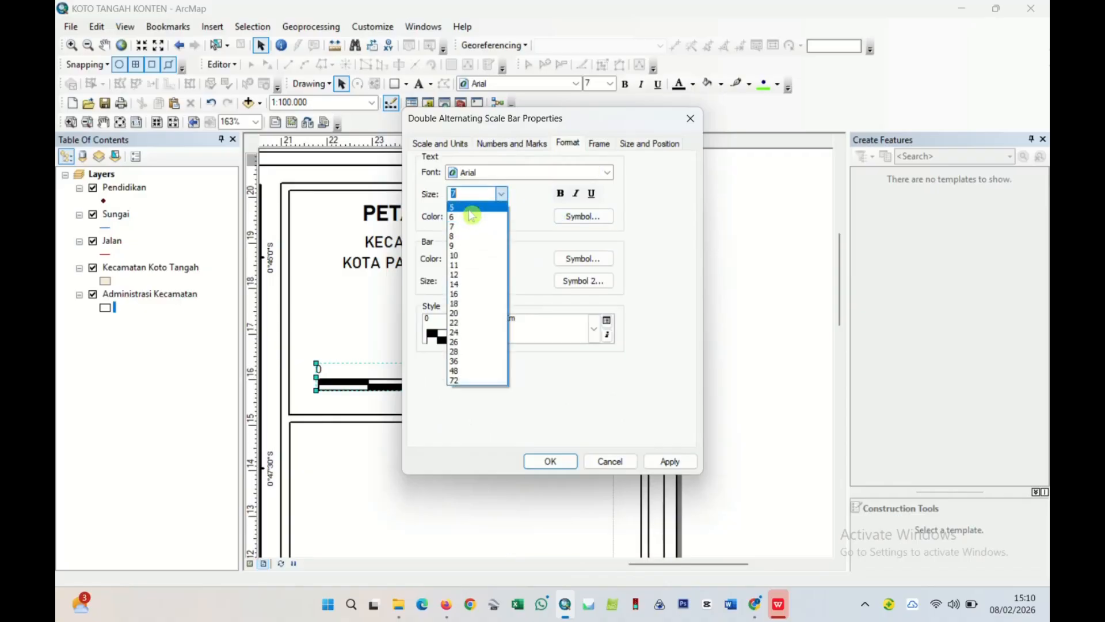
pyautogui.click(471, 217)
pyautogui.click(669, 462)
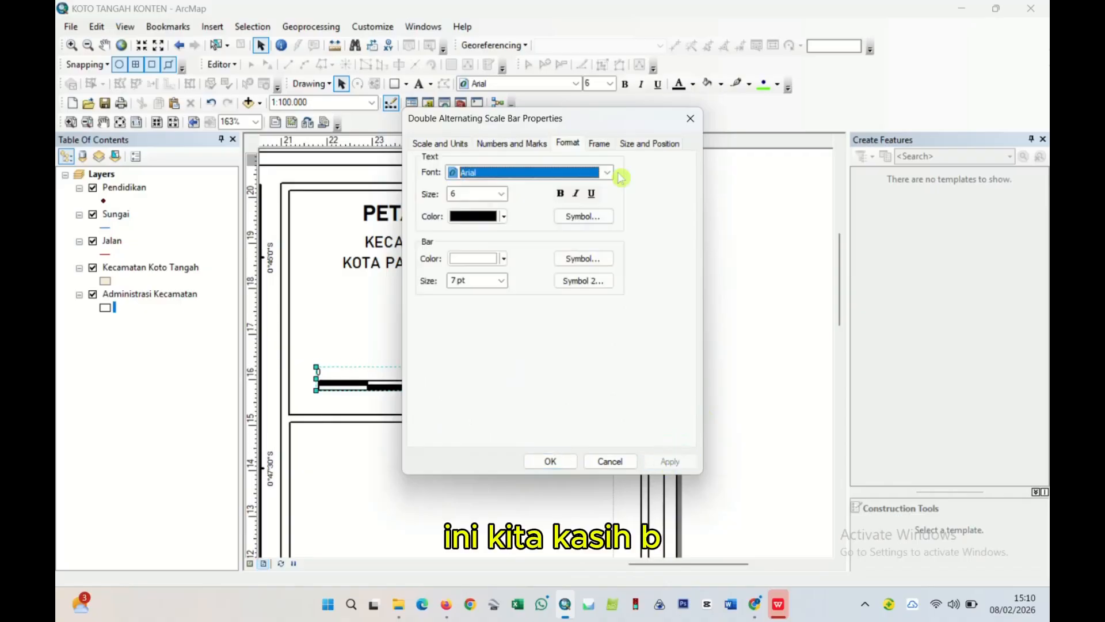
# - Set the scale bar's bar size to 6
pyautogui.moveTo(627, 119); pyautogui.dragTo(791, 124)
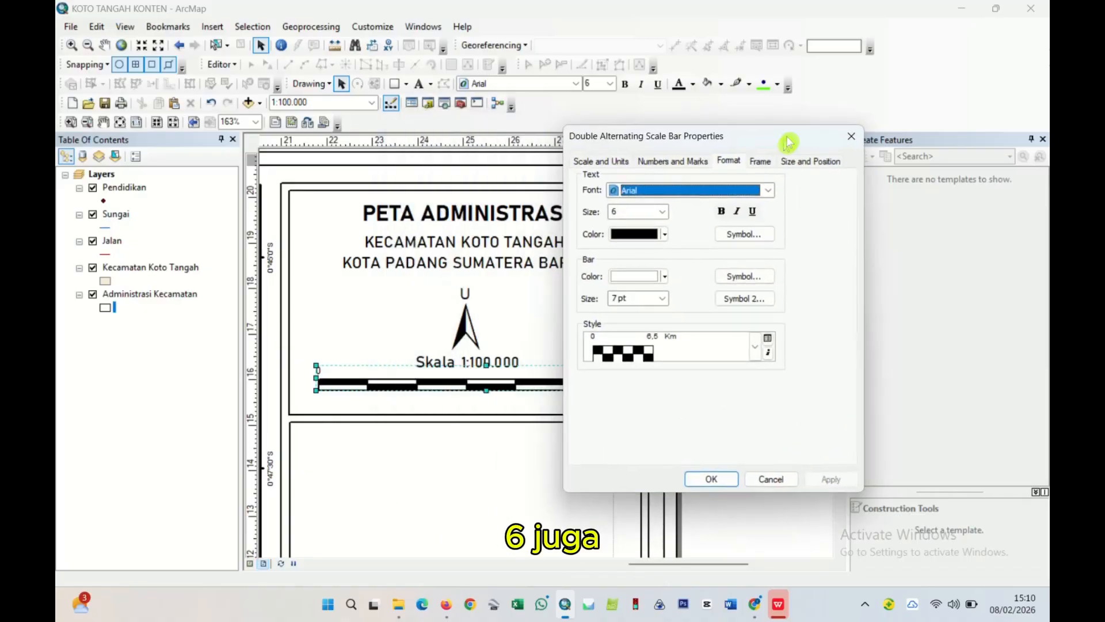
pyautogui.click(665, 286)
pyautogui.click(647, 313)
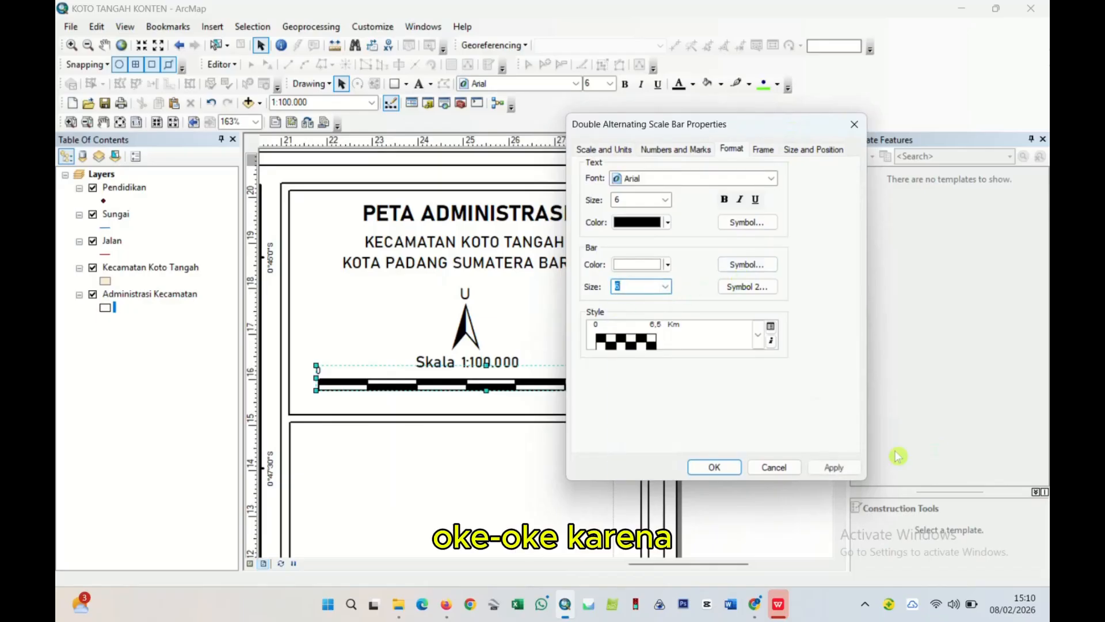
pyautogui.click(824, 469)
pyautogui.click(726, 467)
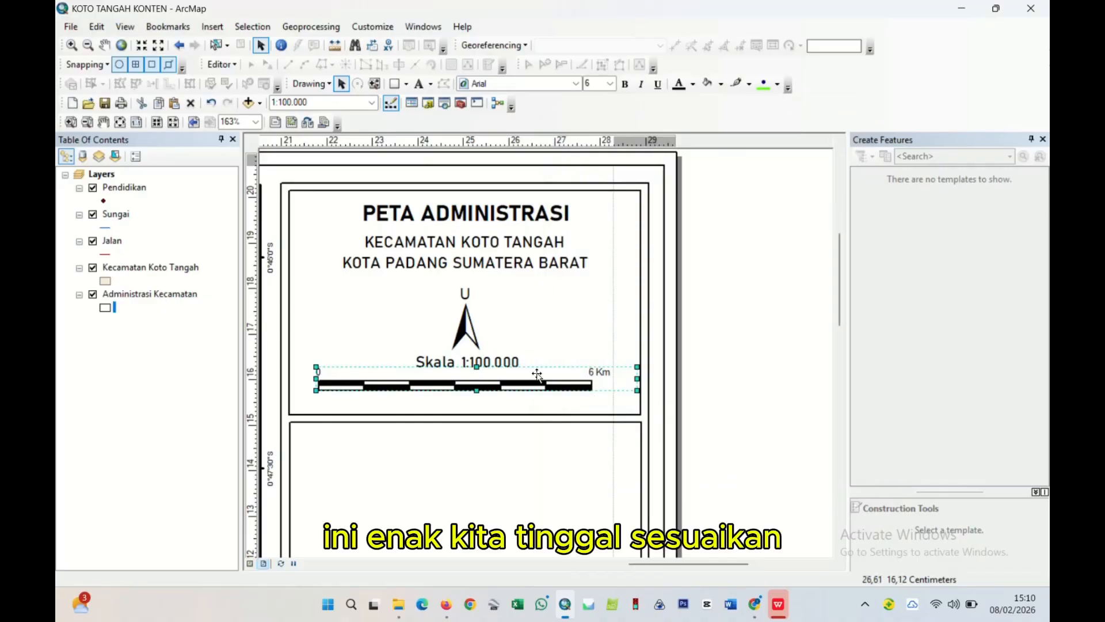
# - Center the scale bar beneath the Skala 1:100.000 text with small position adjustments
pyautogui.moveTo(538, 376); pyautogui.dragTo(539, 371)
pyautogui.moveTo(530, 382); pyautogui.dragTo(534, 383)
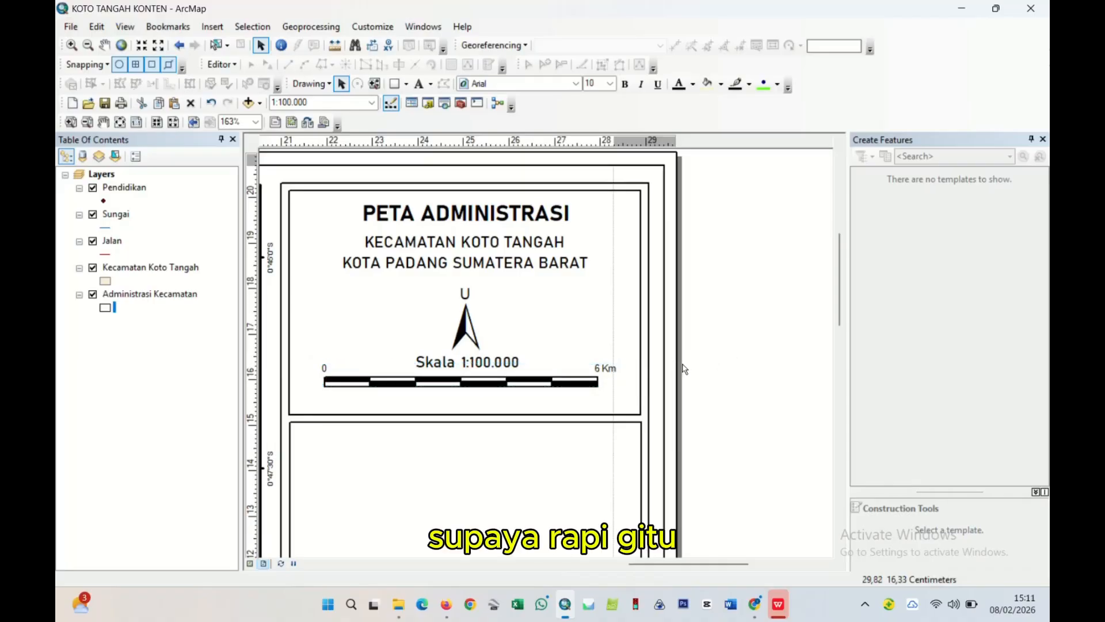
pyautogui.click(684, 368)
pyautogui.click(551, 390)
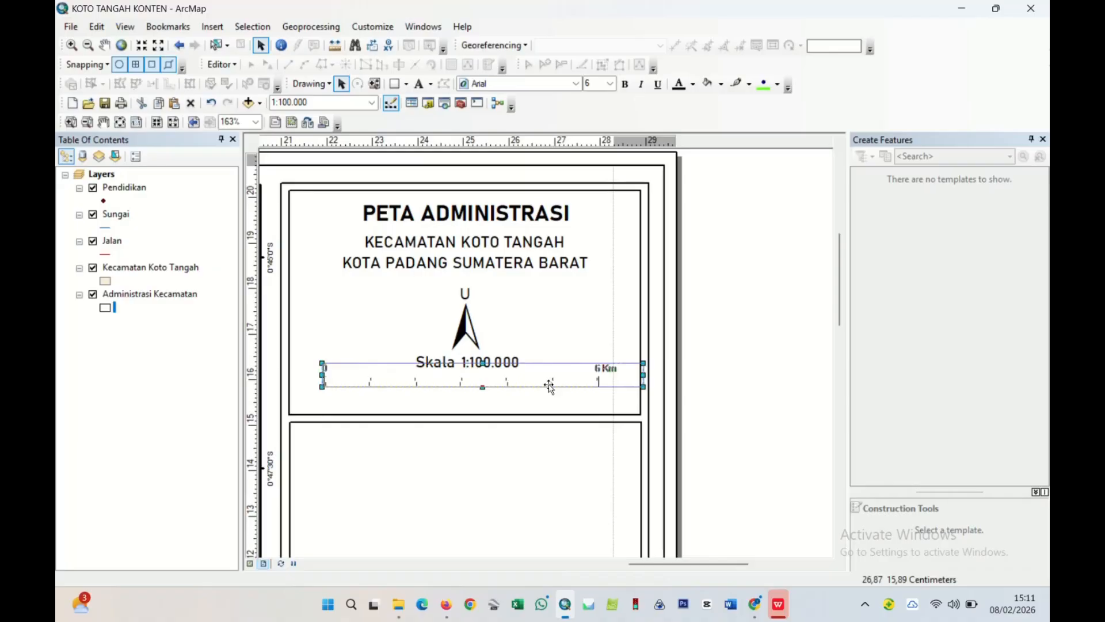
pyautogui.moveTo(550, 386); pyautogui.dragTo(550, 386)
pyautogui.click(748, 348)
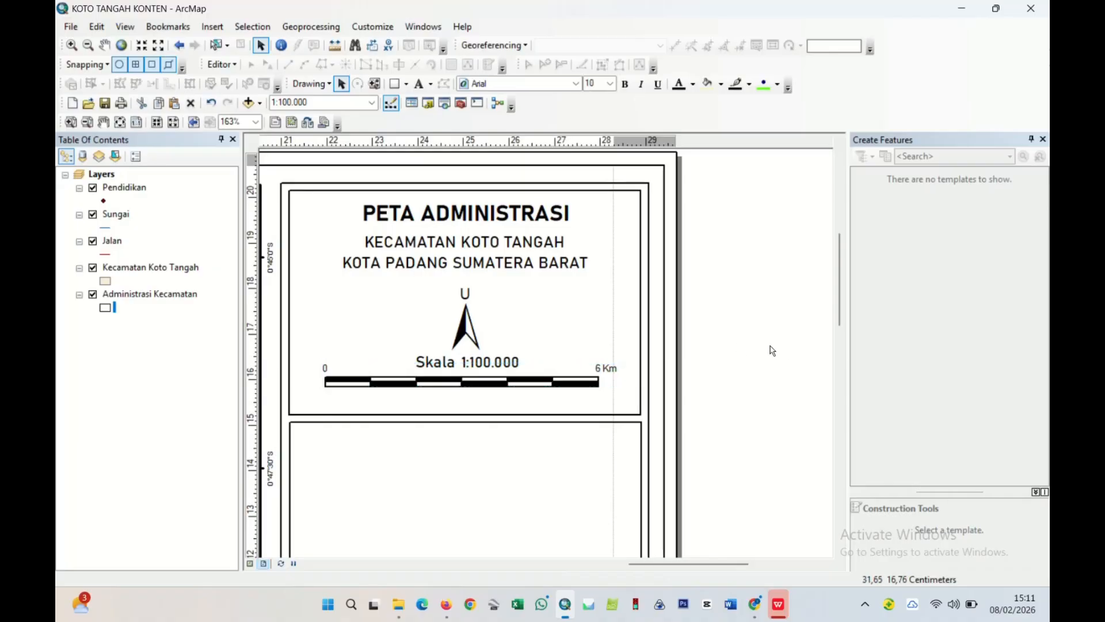
pyautogui.click(555, 389)
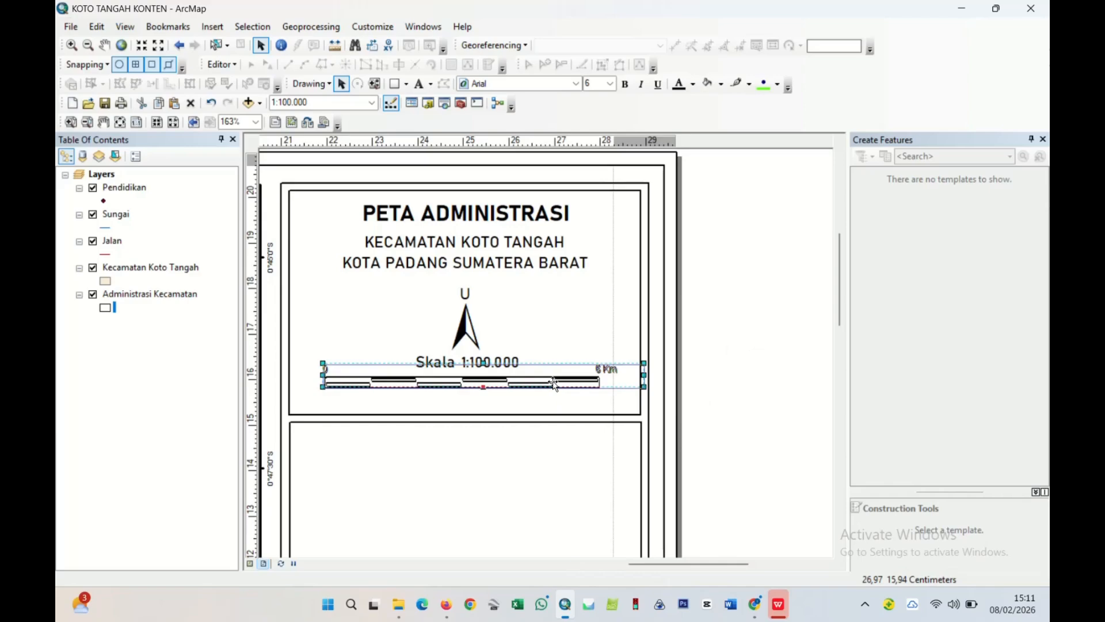
pyautogui.moveTo(554, 386); pyautogui.dragTo(555, 386)
pyautogui.click(767, 358)
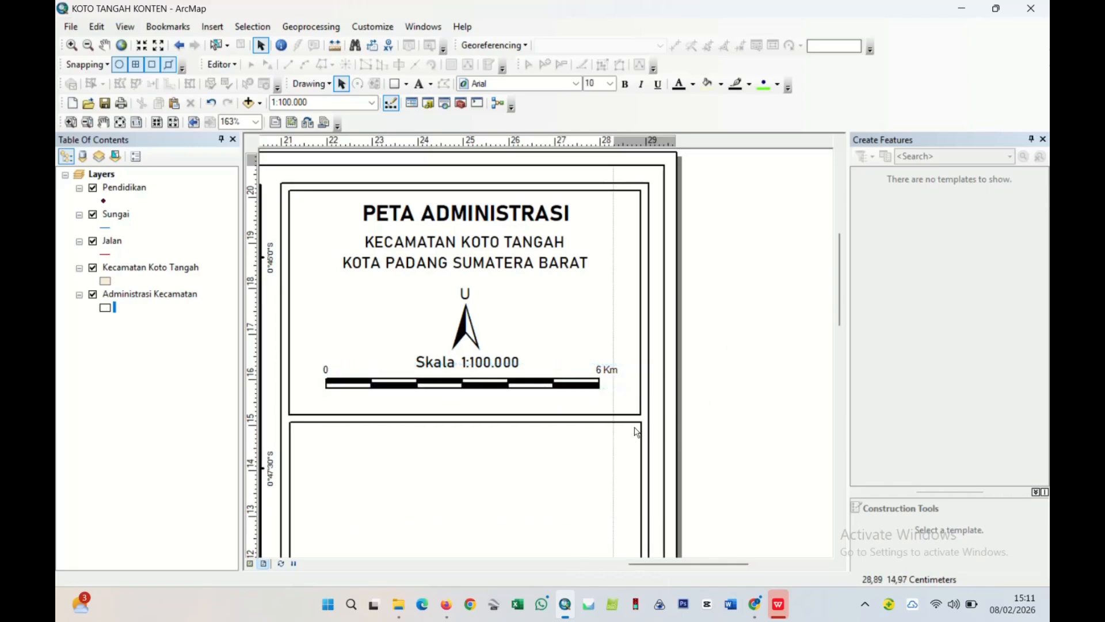
# - Lower the top edge of the empty box below the title box, and extend the title box's bottom edge downward, leaving a narrow gap
pyautogui.scroll(2, 567, 387)
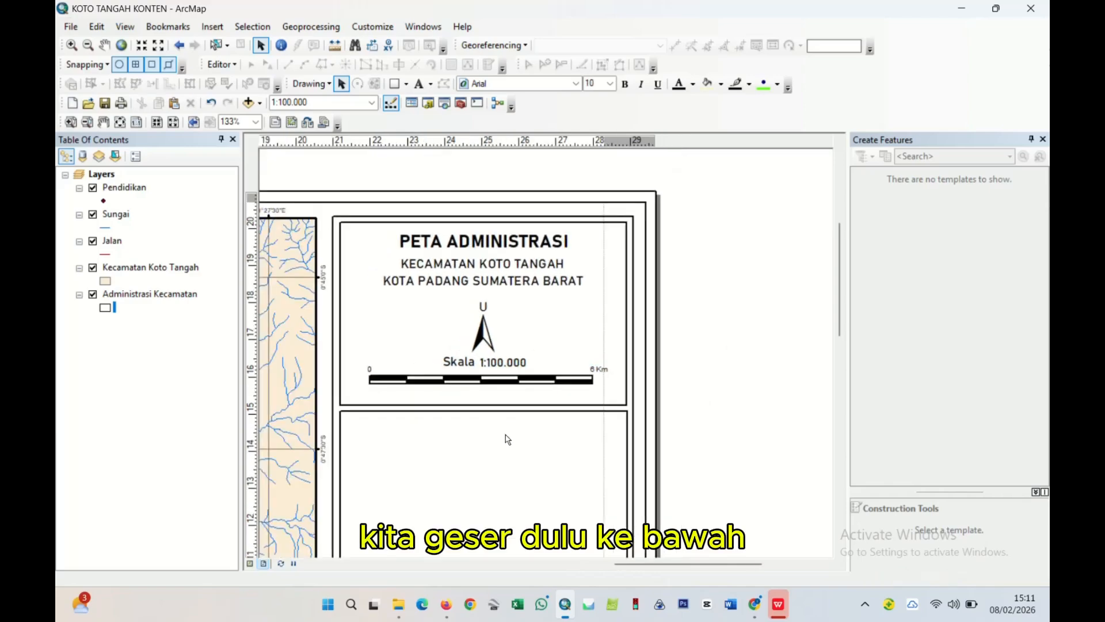
pyautogui.scroll(-3, 506, 320)
pyautogui.click(476, 293)
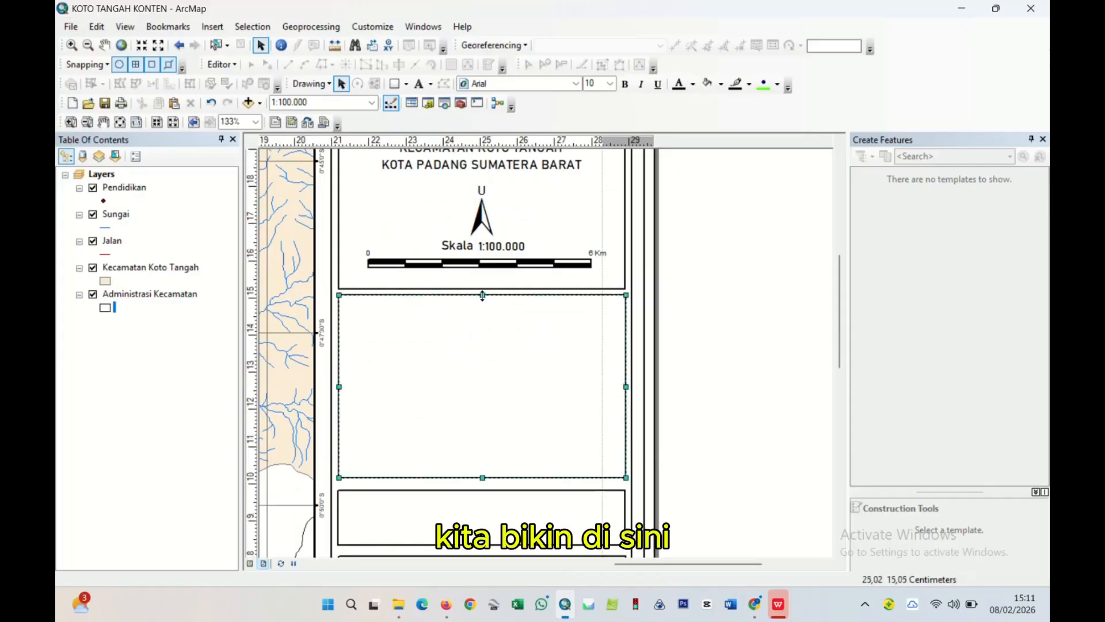
pyautogui.moveTo(483, 295); pyautogui.dragTo(482, 332)
pyautogui.click(481, 289)
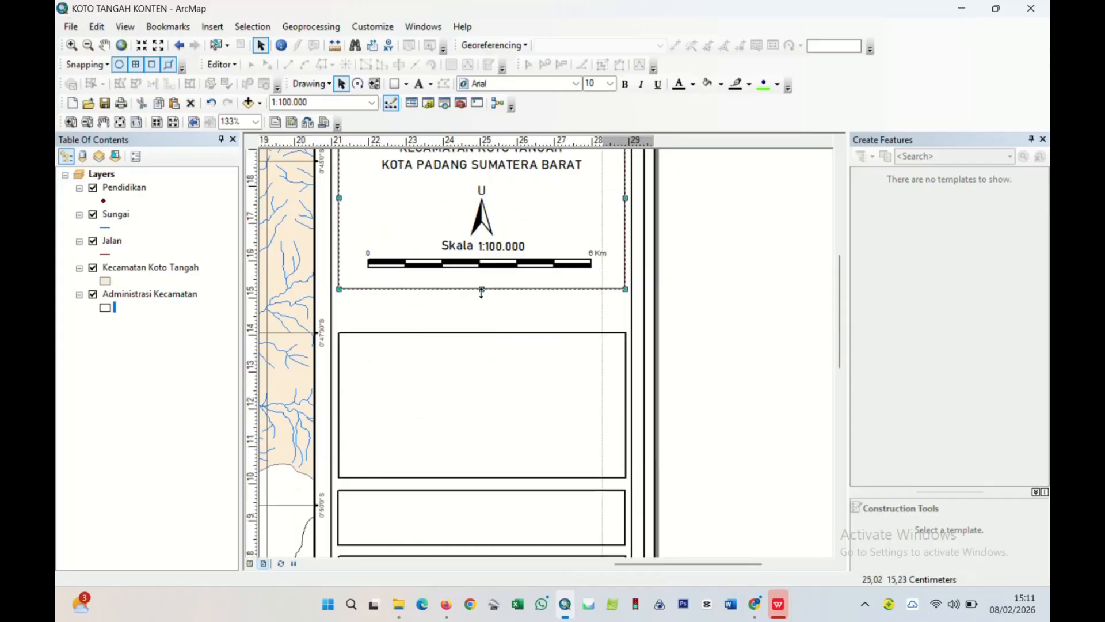
pyautogui.moveTo(481, 292); pyautogui.dragTo(481, 317)
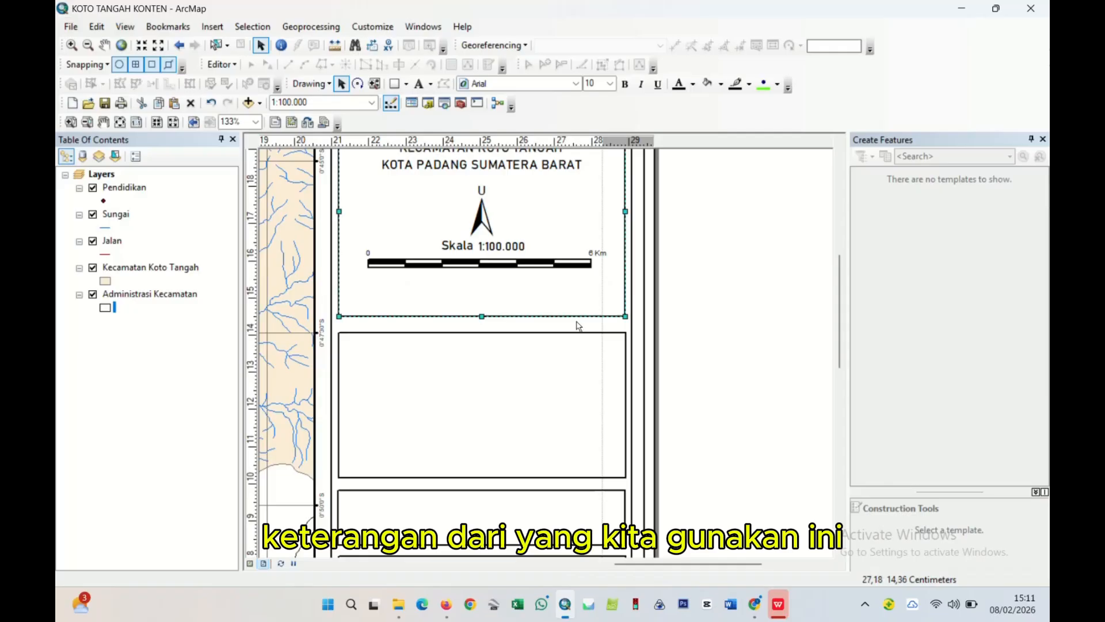
pyautogui.moveTo(701, 310); pyautogui.dragTo(750, 413)
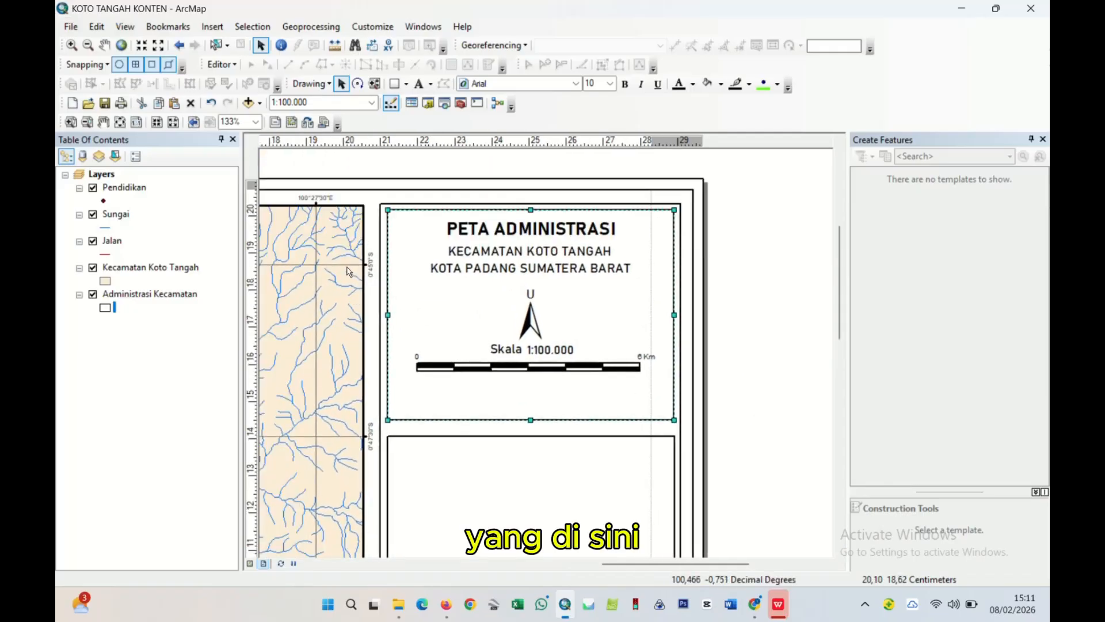
pyautogui.click(753, 325)
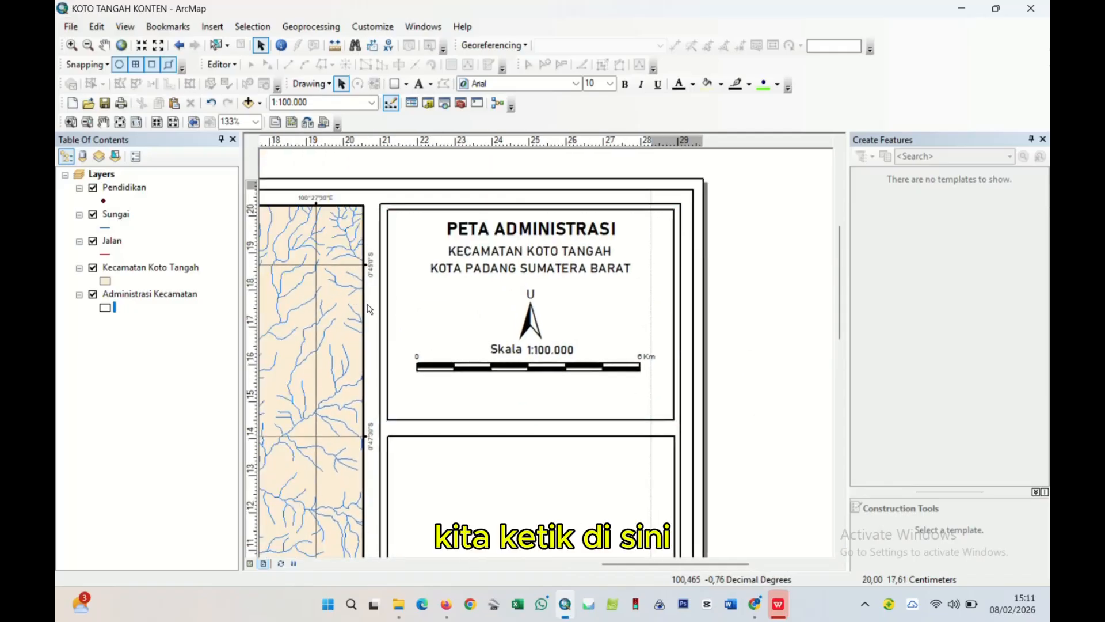
# - Add a text element below the scale bar containing the lines "Datum :" and "Proyeksi :"
pyautogui.scroll(2, 757, 357)
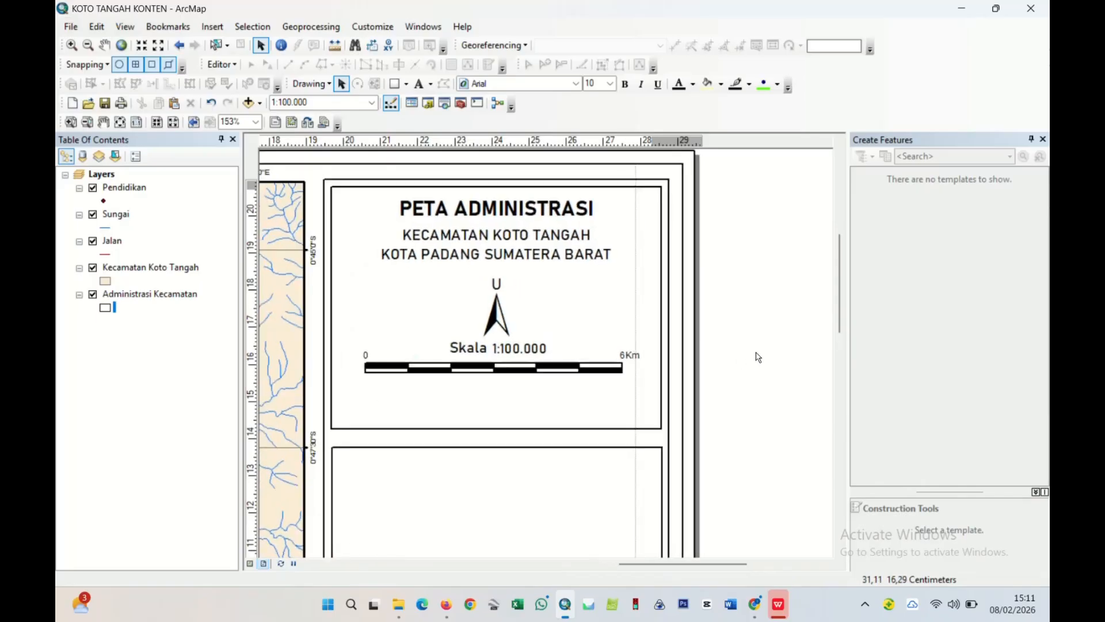
pyautogui.click(419, 84)
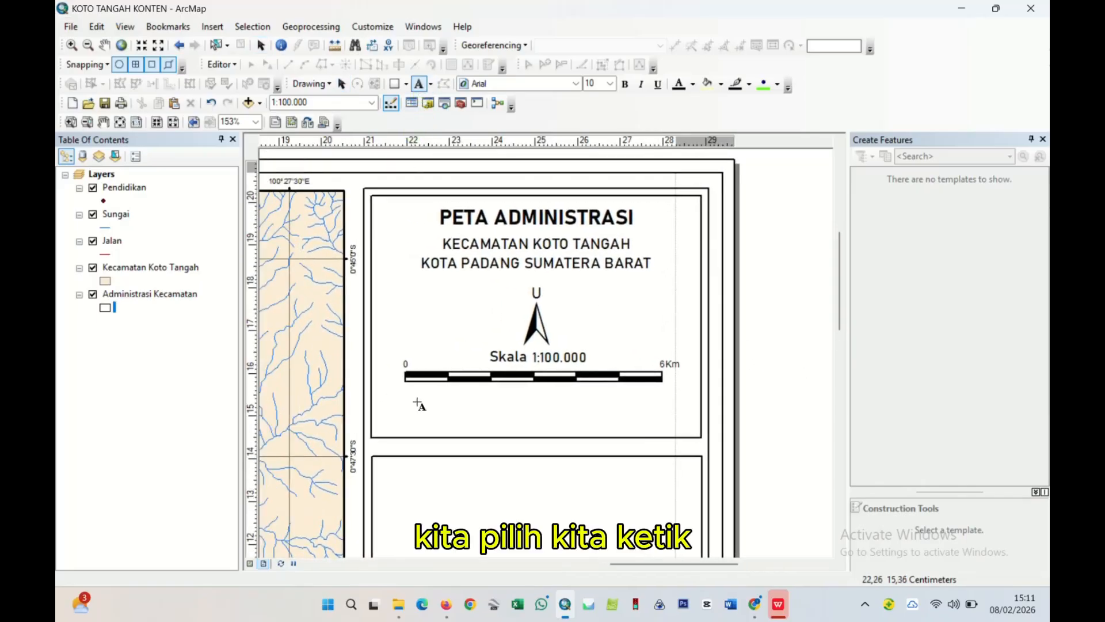
pyautogui.click(417, 403)
pyautogui.press('Escape')
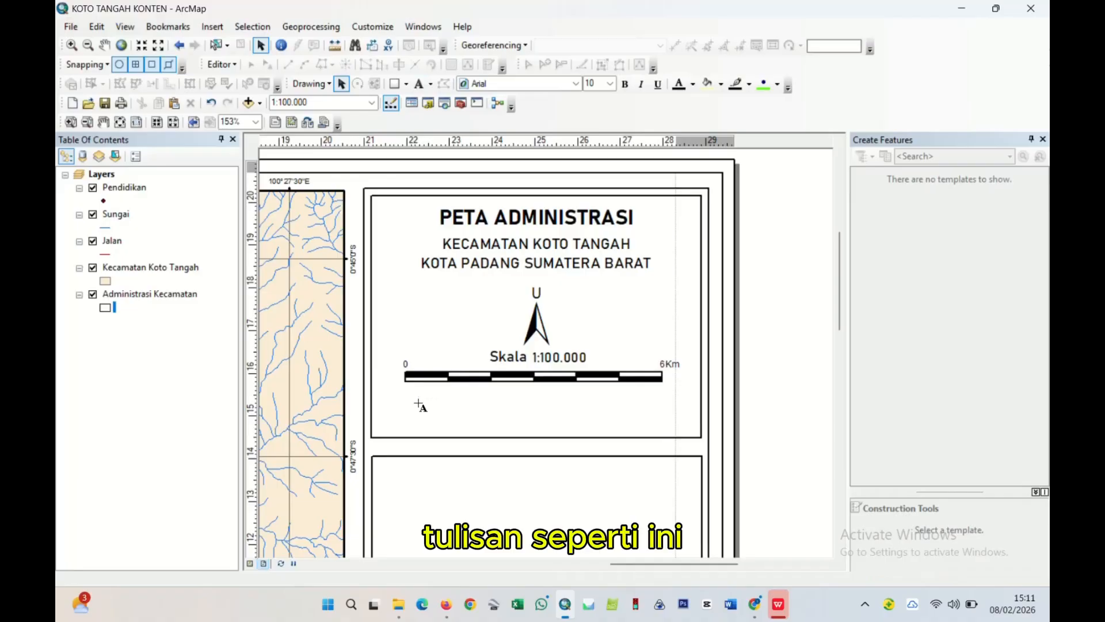
pyautogui.write('Da')
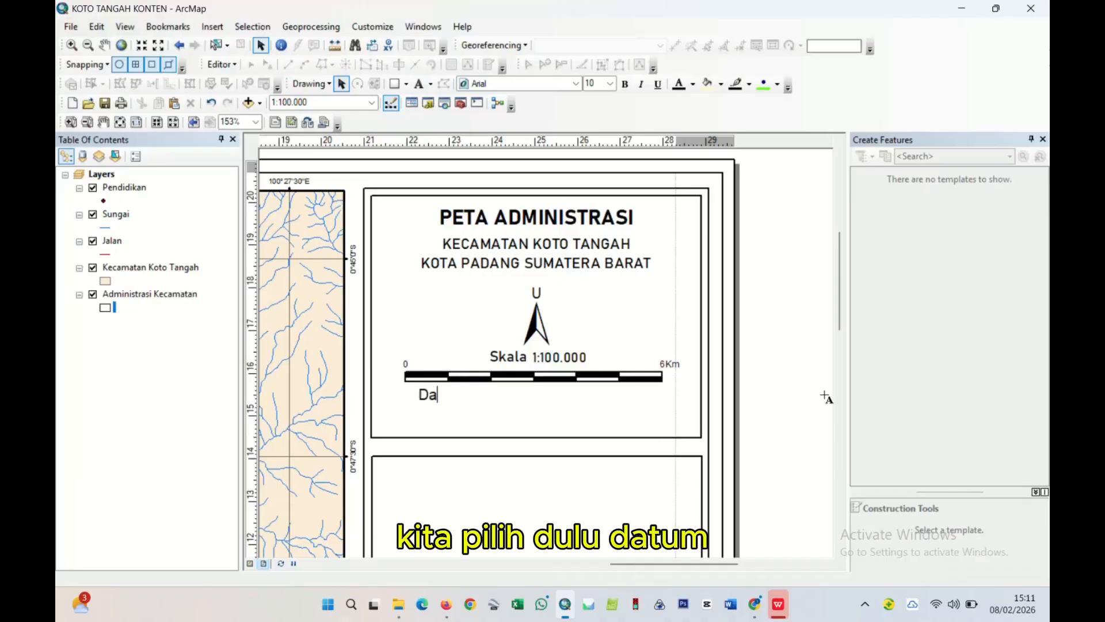
pyautogui.doubleClick(427, 403)
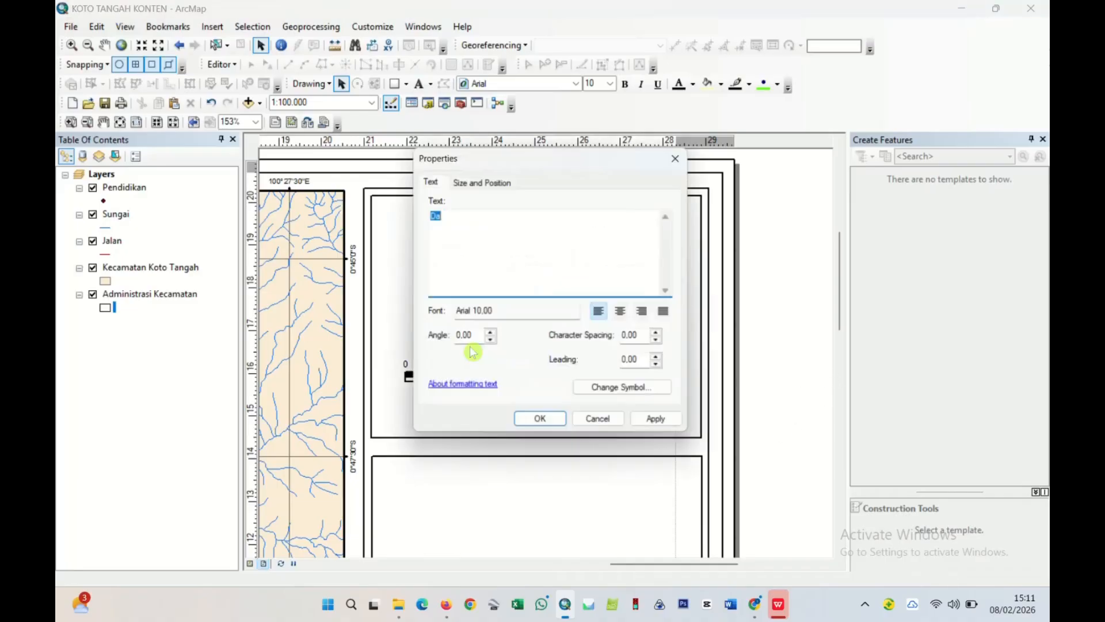
pyautogui.click(456, 226)
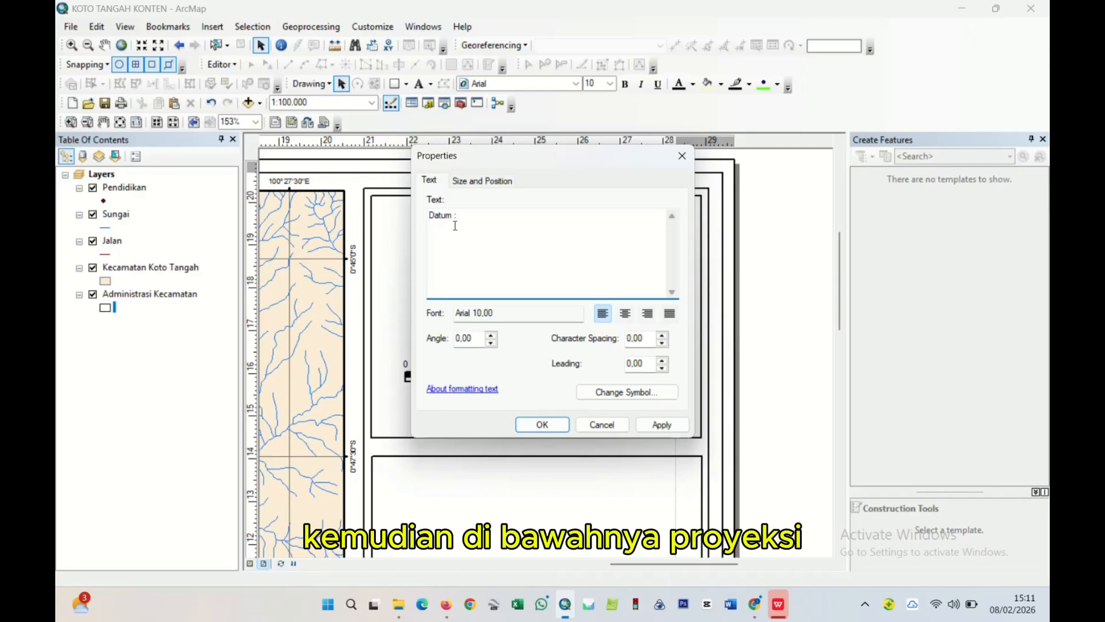
pyautogui.press('Return')
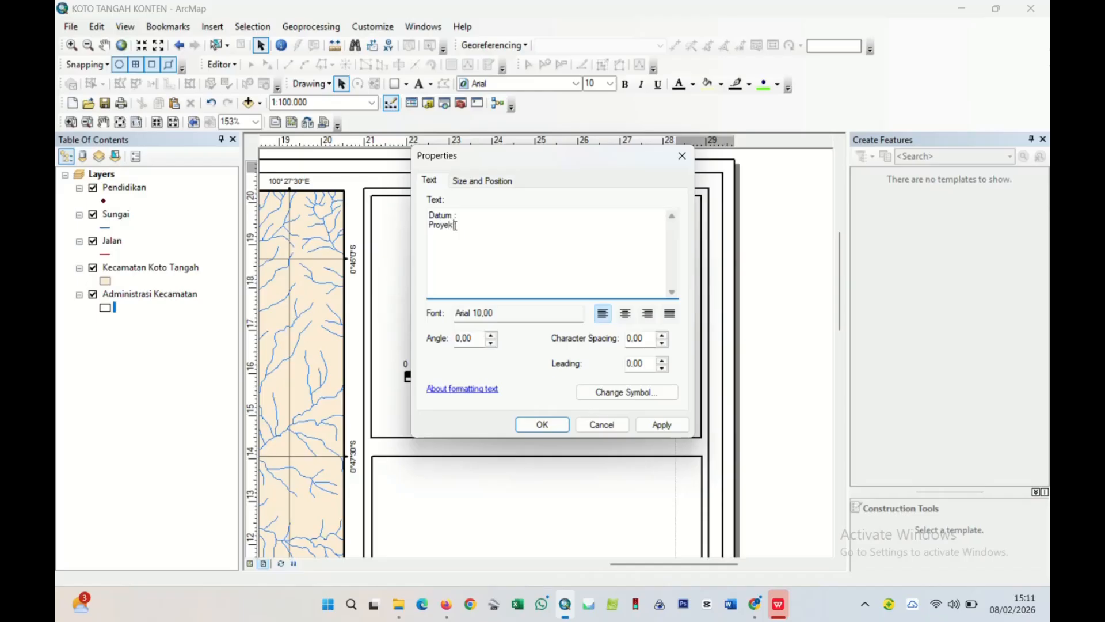
pyautogui.write('Proyeksi :')
pyautogui.press('Return')
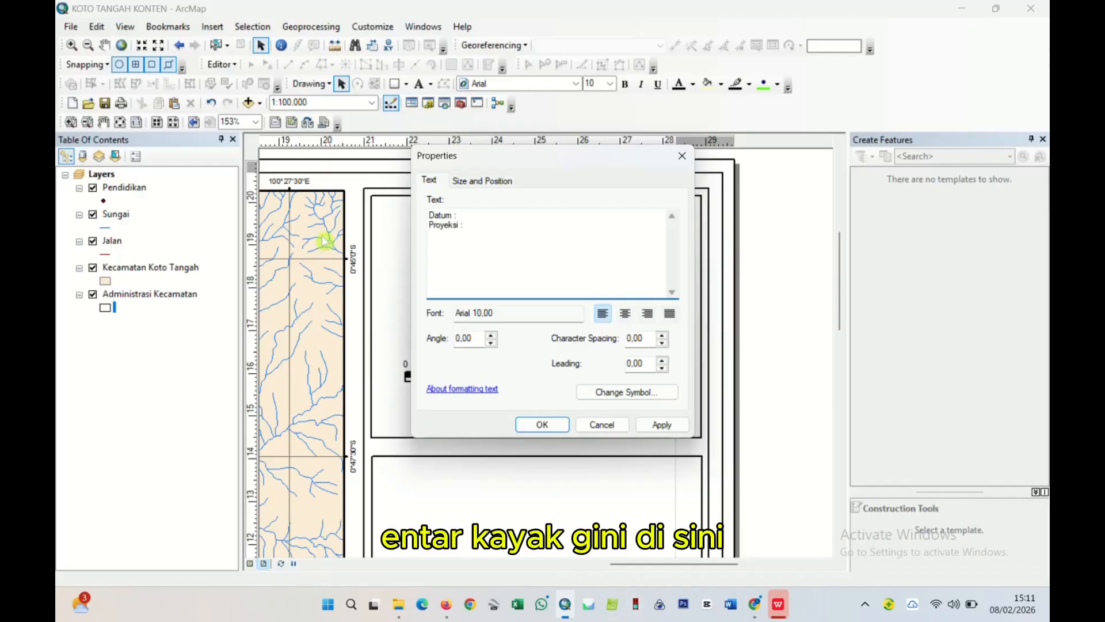
# - Switch to Chrome and search Google in a new tab for "contoh layout peta"
pyautogui.click(753, 608)
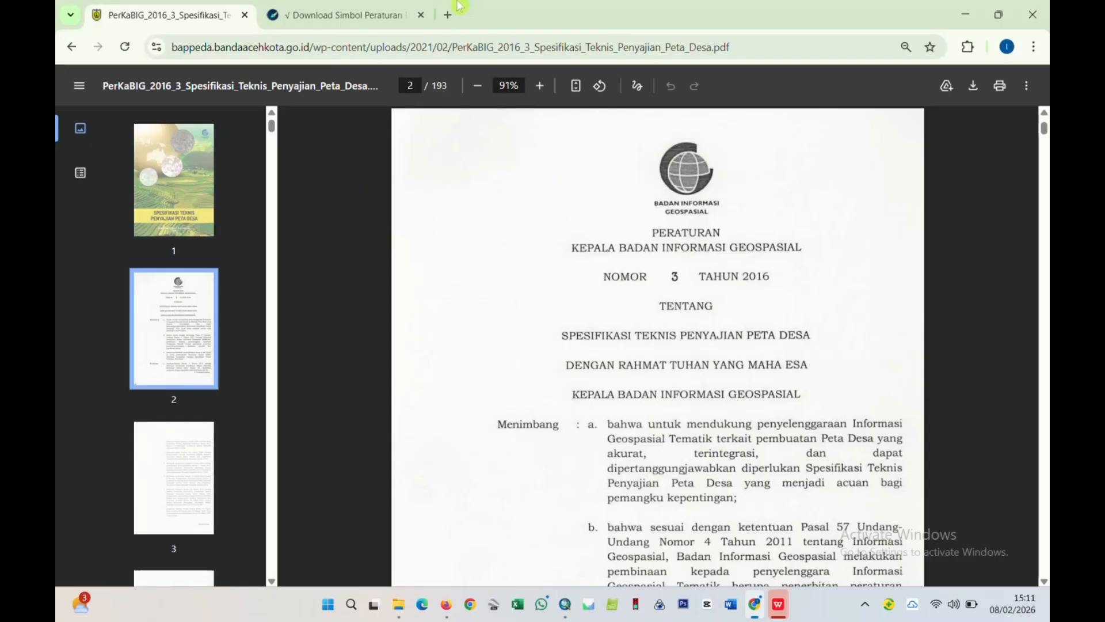
pyautogui.click(448, 15)
pyautogui.write('c')
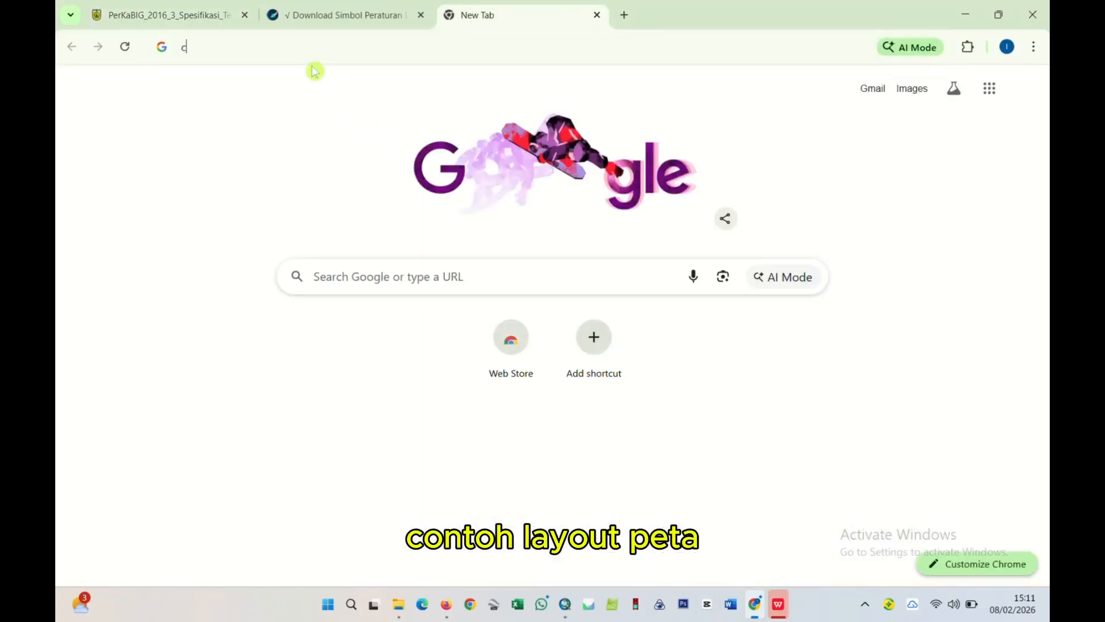
pyautogui.write('ontoh lay')
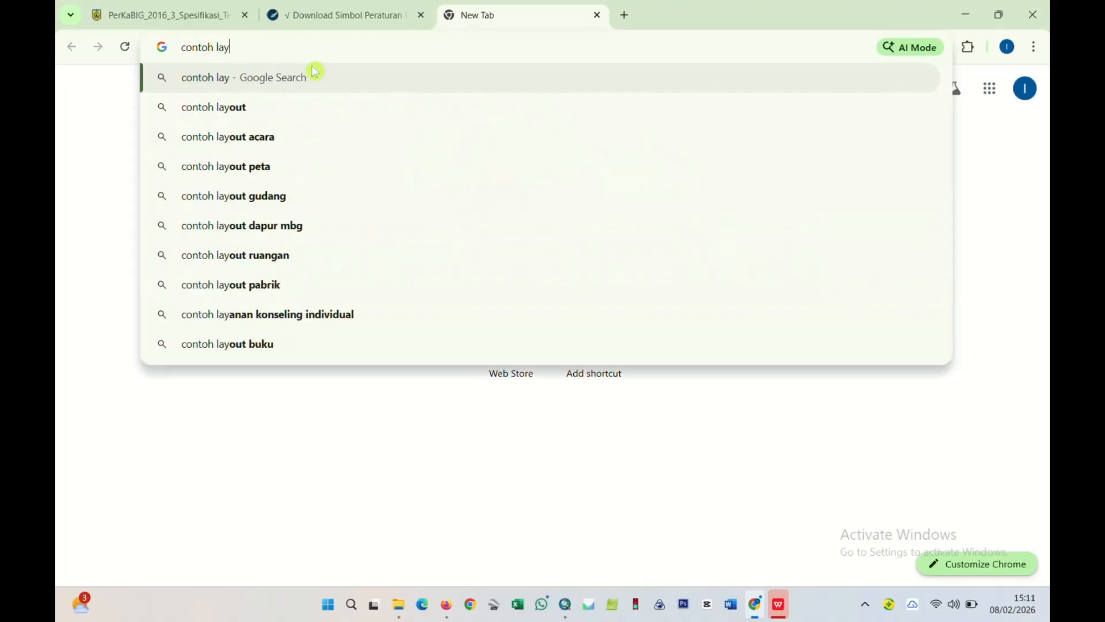
pyautogui.write('out peta')
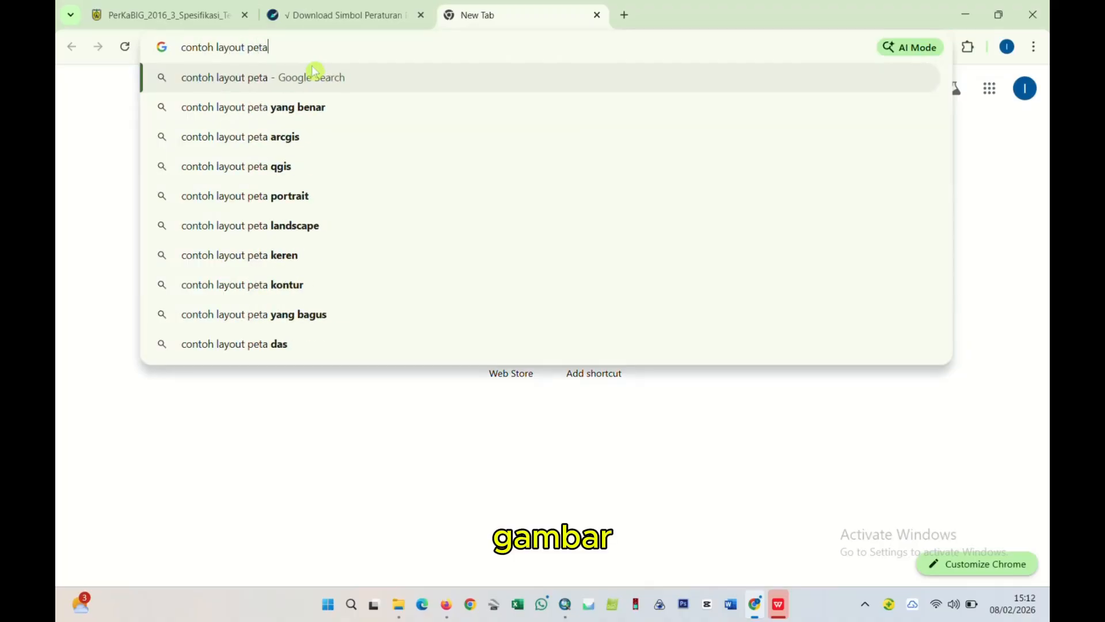
pyautogui.press('Return')
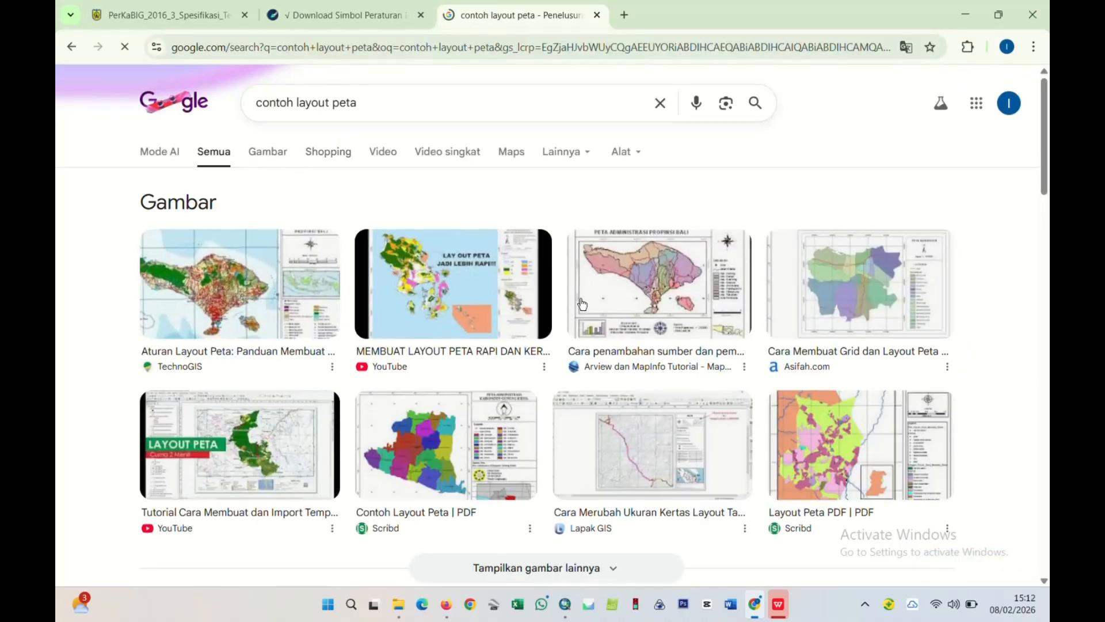
# - Open the Lapak GIS article from the image results and examine the title block of its example map layout
pyautogui.click(644, 446)
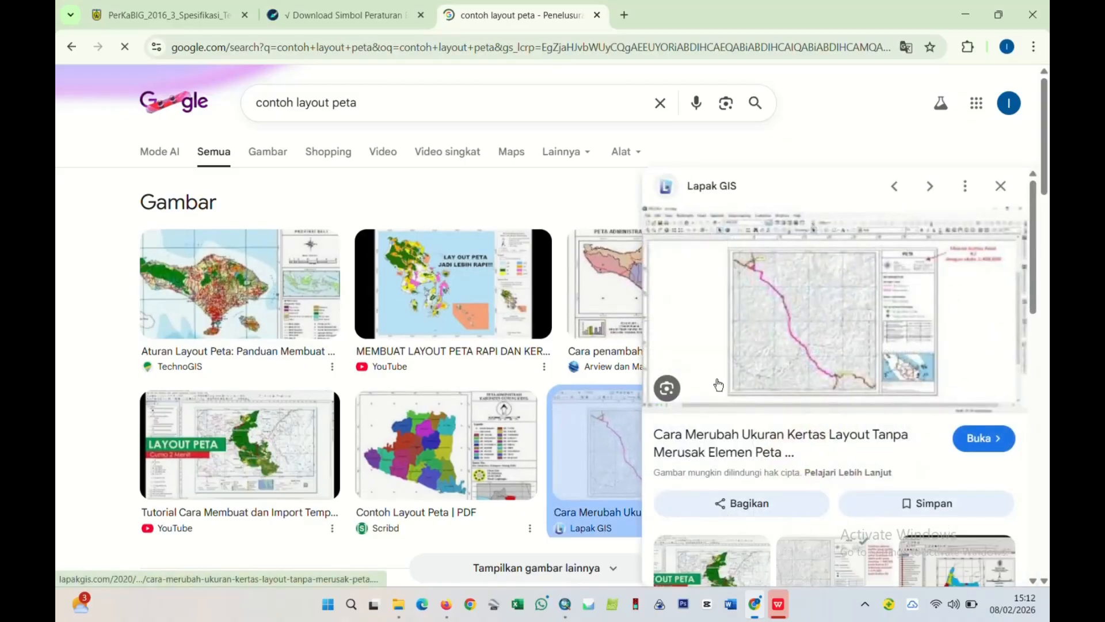
pyautogui.click(935, 281)
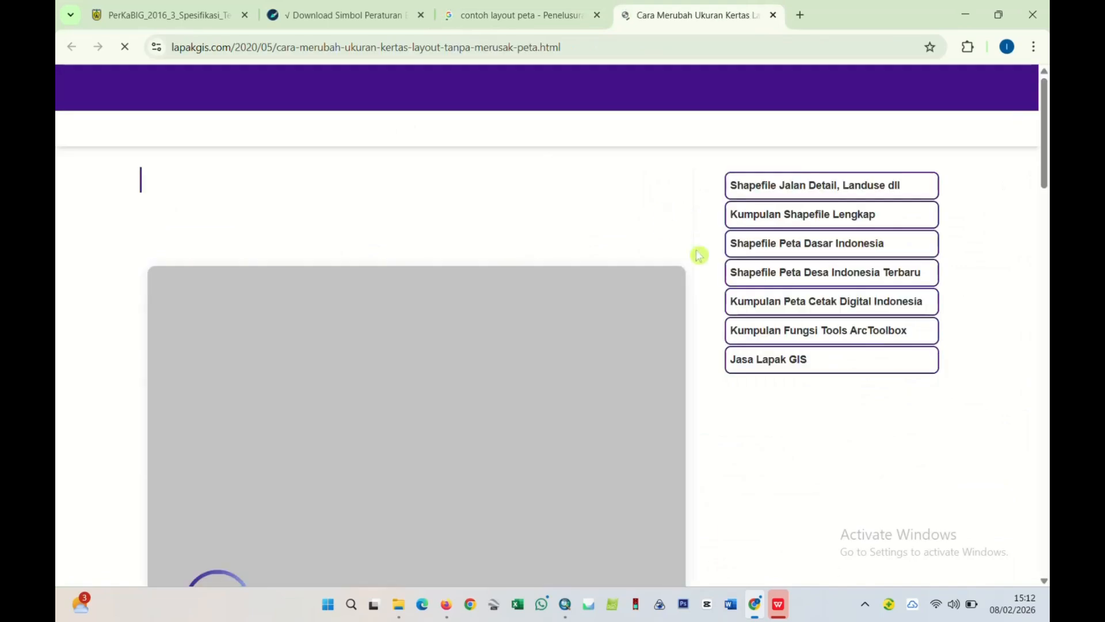
pyautogui.scroll(-3, 599, 385)
pyautogui.scroll(-15, 592, 383)
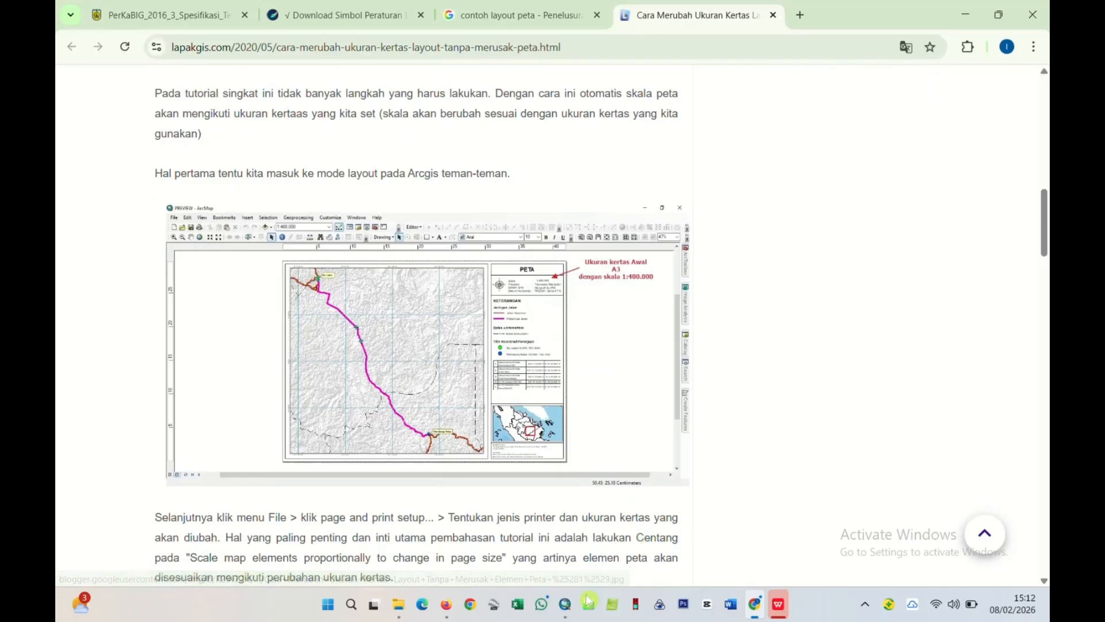
# - Switch back to ArcMap and revise the text element to the lines "Datum :", "System Grid :" and "Proyeksi :"
pyautogui.click(565, 604)
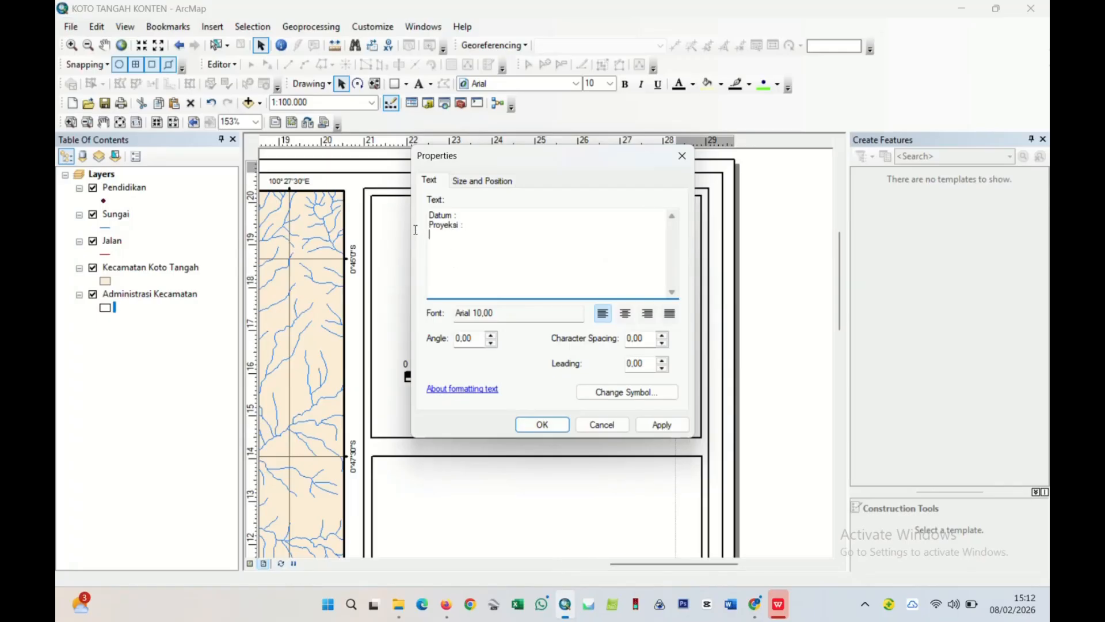
pyautogui.moveTo(466, 227); pyautogui.dragTo(419, 226)
pyautogui.press('BackSpace')
pyautogui.write('System Grid : ')
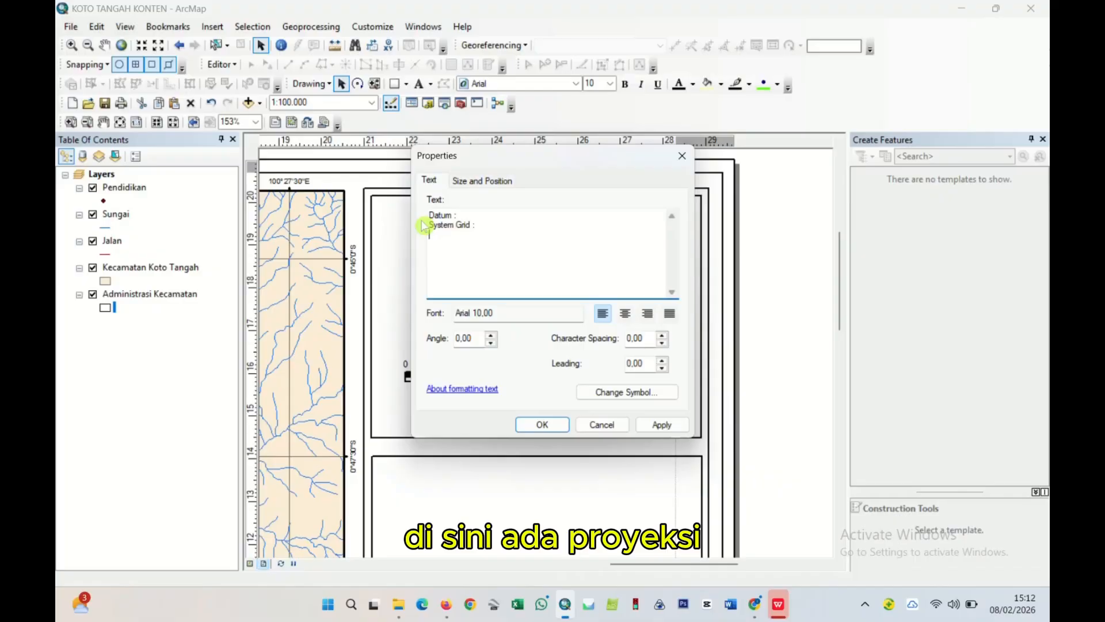
pyautogui.write('Proyeksi')
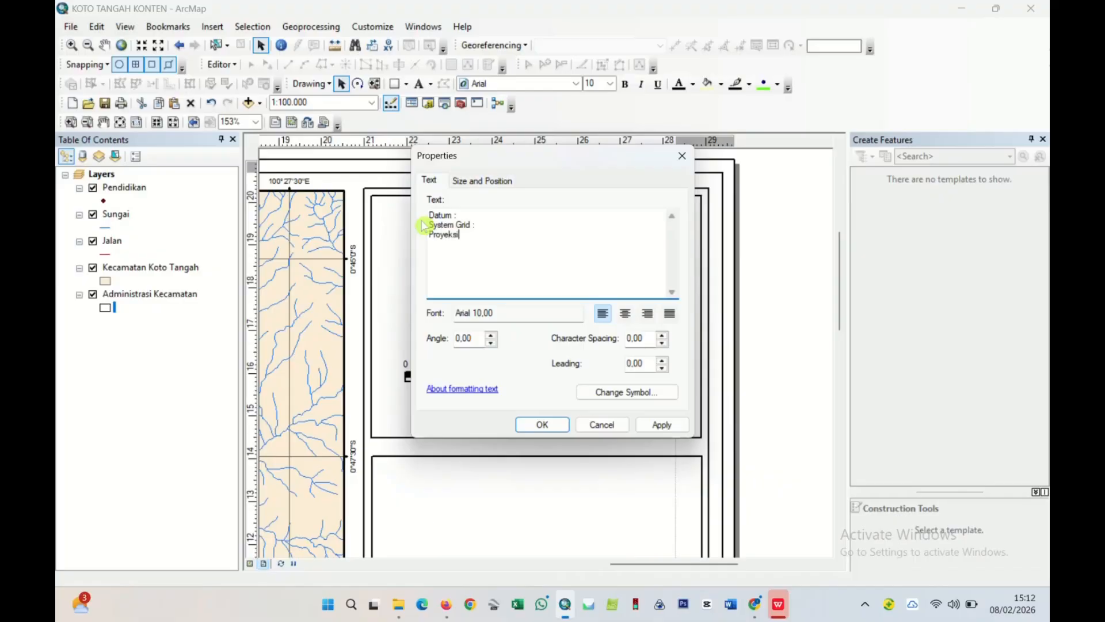
pyautogui.write(' L')
pyautogui.click(542, 425)
# - Set the Datum text block's font size to 7 and position it below the scale bar, near the title box's left edge
pyautogui.moveTo(470, 354); pyautogui.dragTo(453, 392)
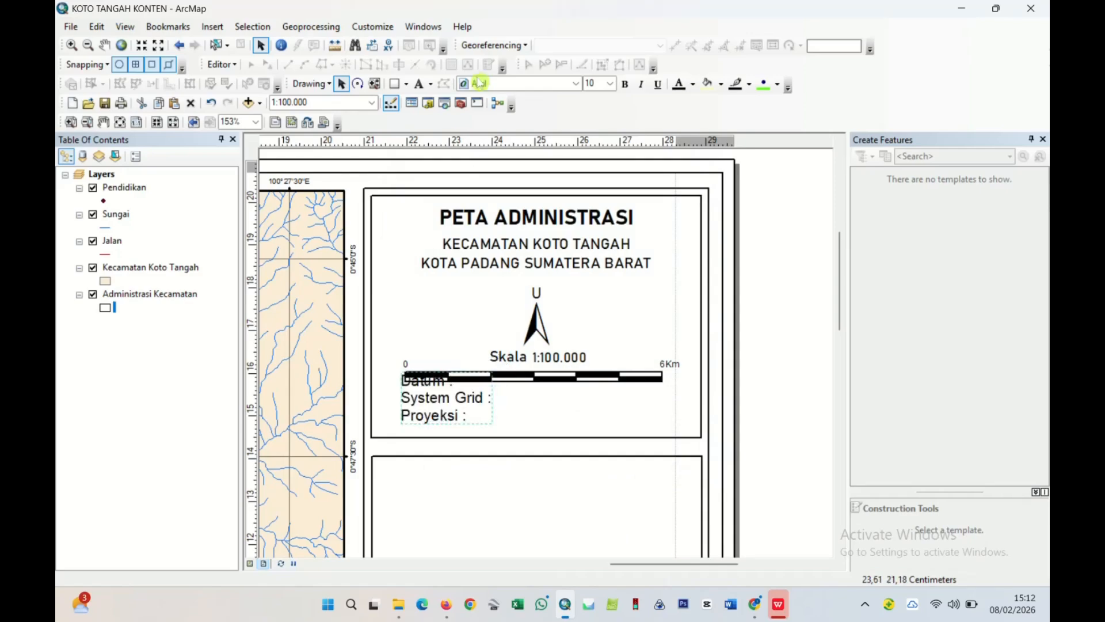
pyautogui.click(611, 85)
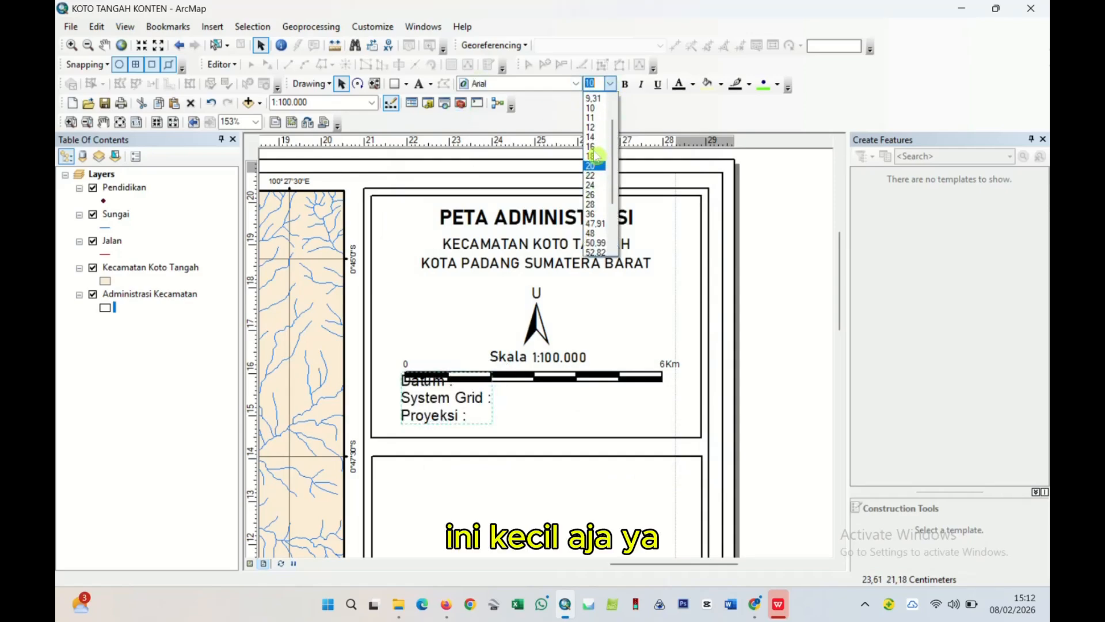
pyautogui.click(593, 96)
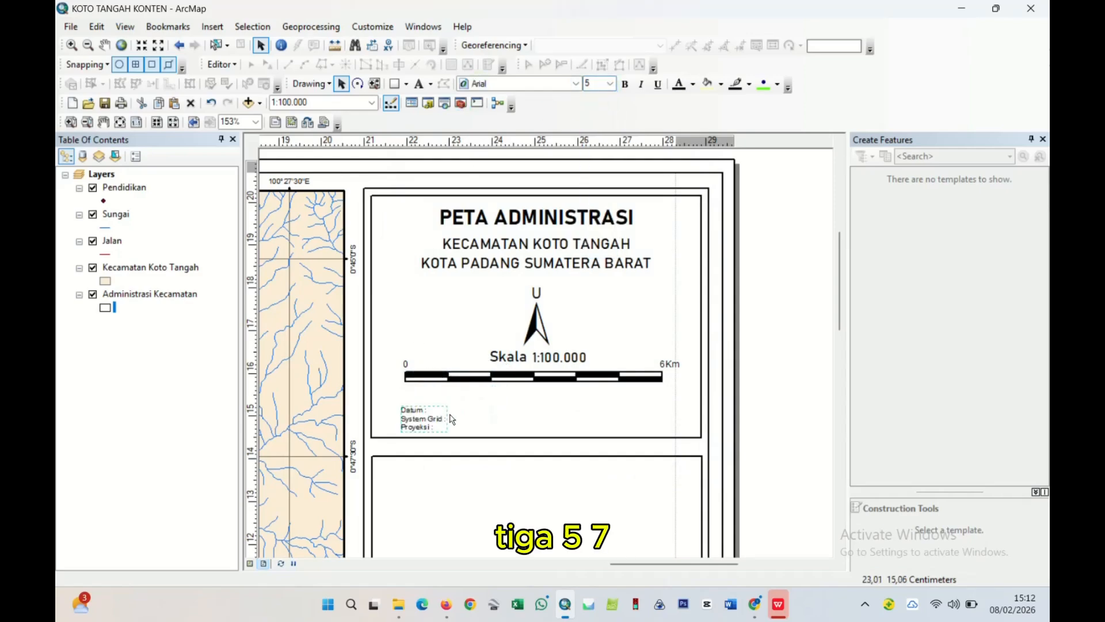
pyautogui.click(610, 84)
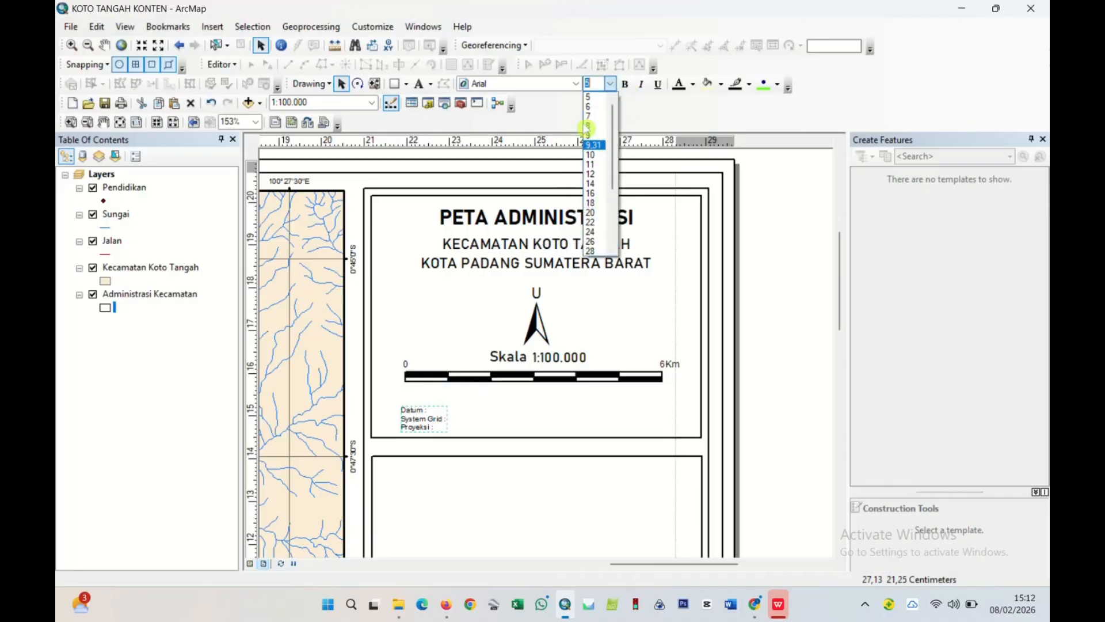
pyautogui.click(591, 116)
pyautogui.moveTo(444, 413); pyautogui.dragTo(401, 412)
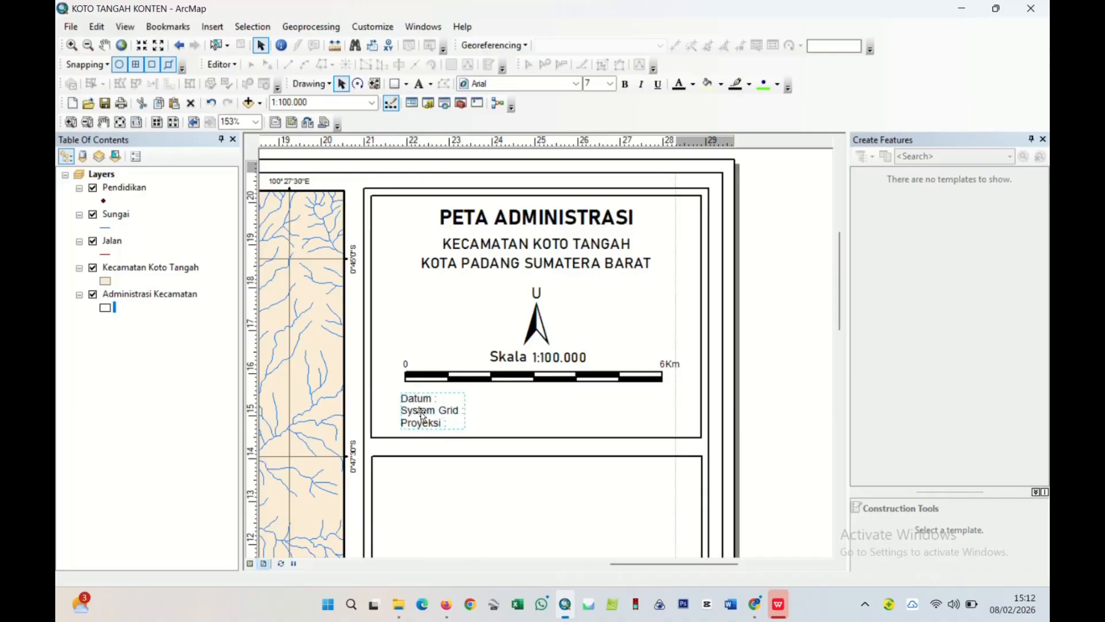
pyautogui.click(734, 403)
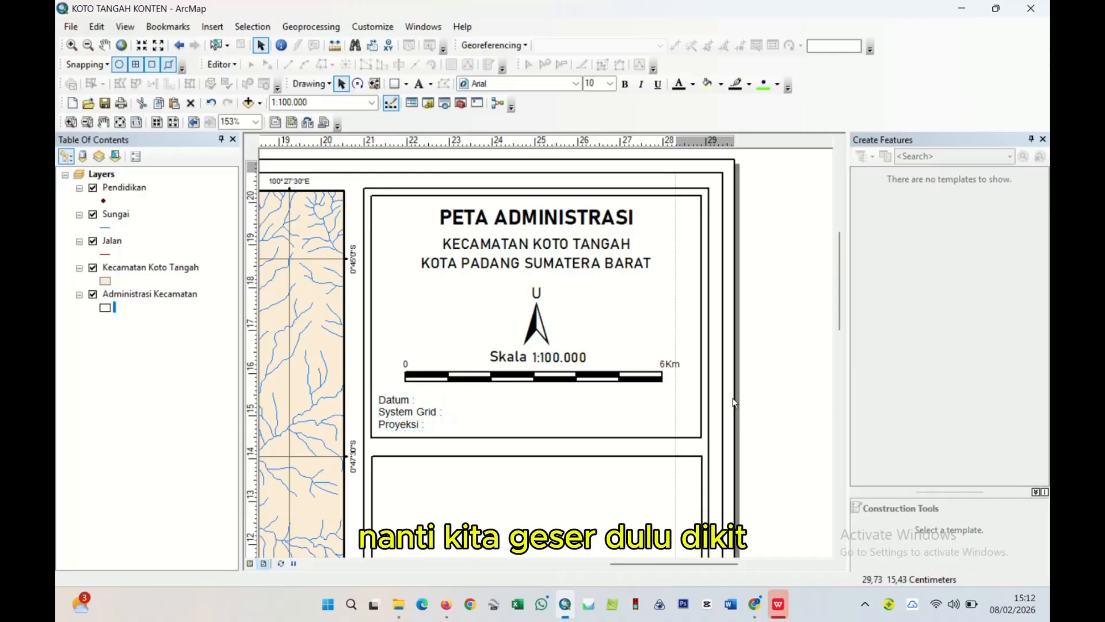
# - Extend the title box's bottom edge slightly downward and shift the Datum text block down a little
pyautogui.click(510, 437)
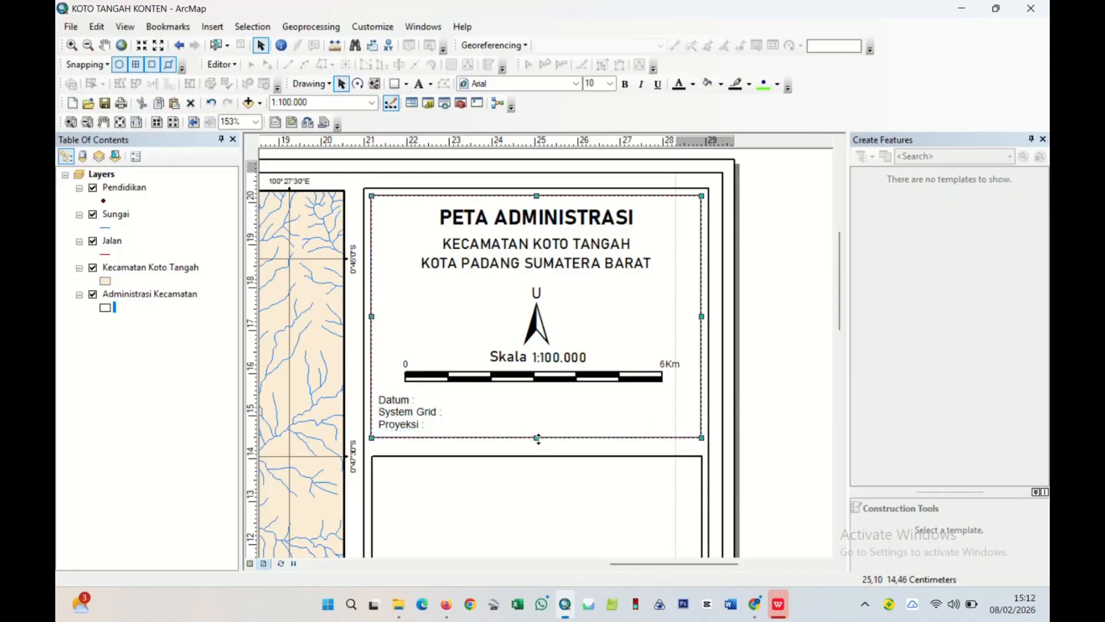
pyautogui.moveTo(537, 438); pyautogui.dragTo(536, 446)
pyautogui.click(423, 425)
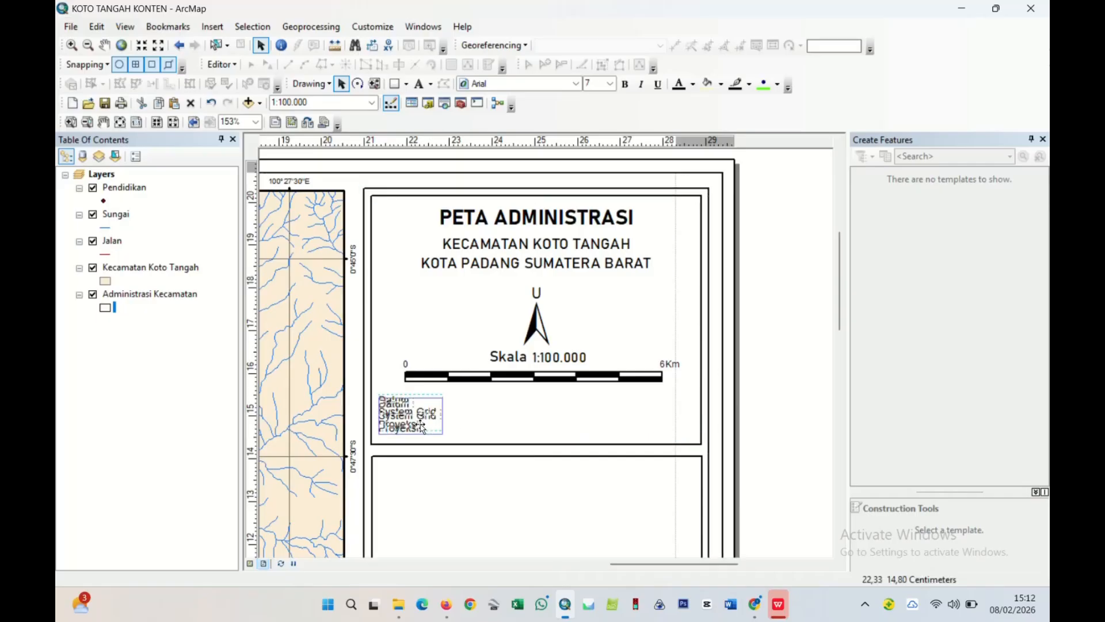
pyautogui.click(444, 425)
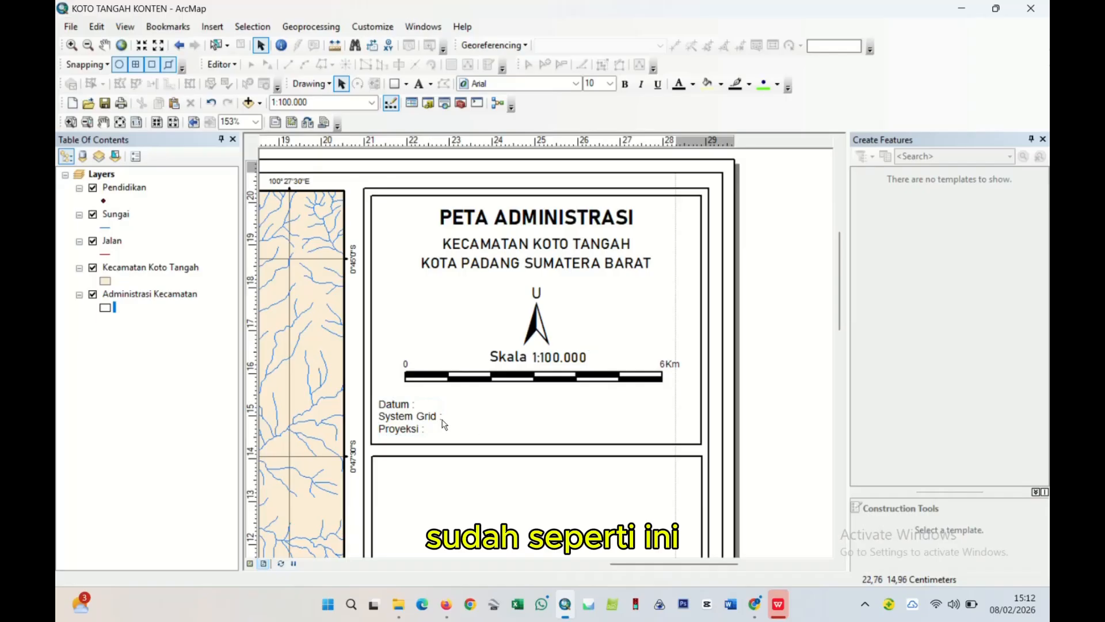
# - Remove the colons from the Datum, System Grid and Proyeksi lines of the text block
pyautogui.doubleClick(429, 417)
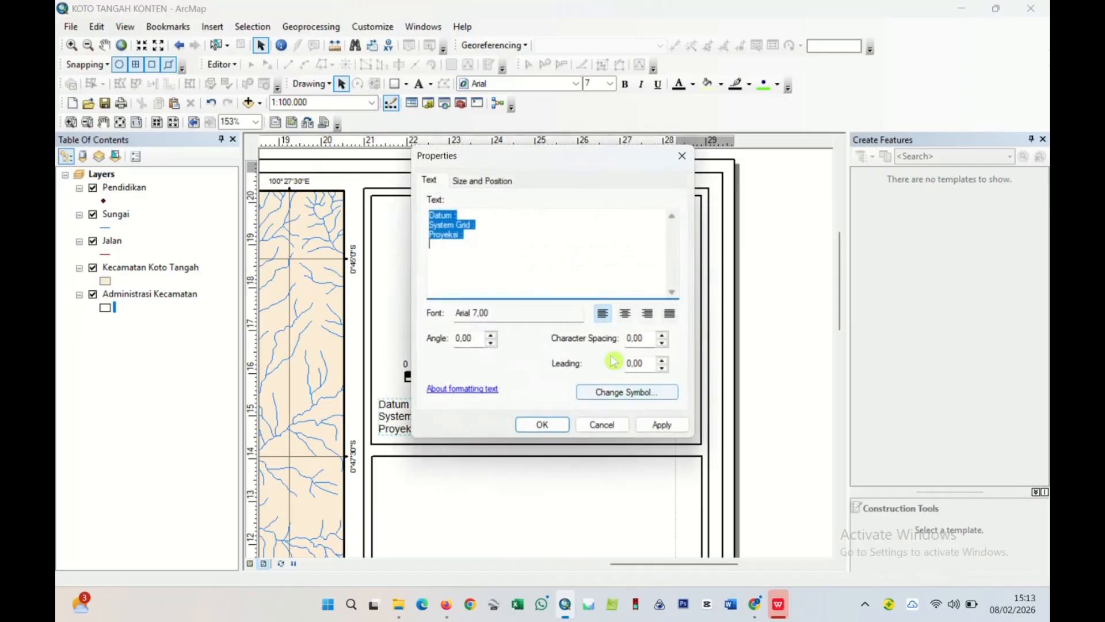
pyautogui.click(457, 233)
pyautogui.click(460, 217)
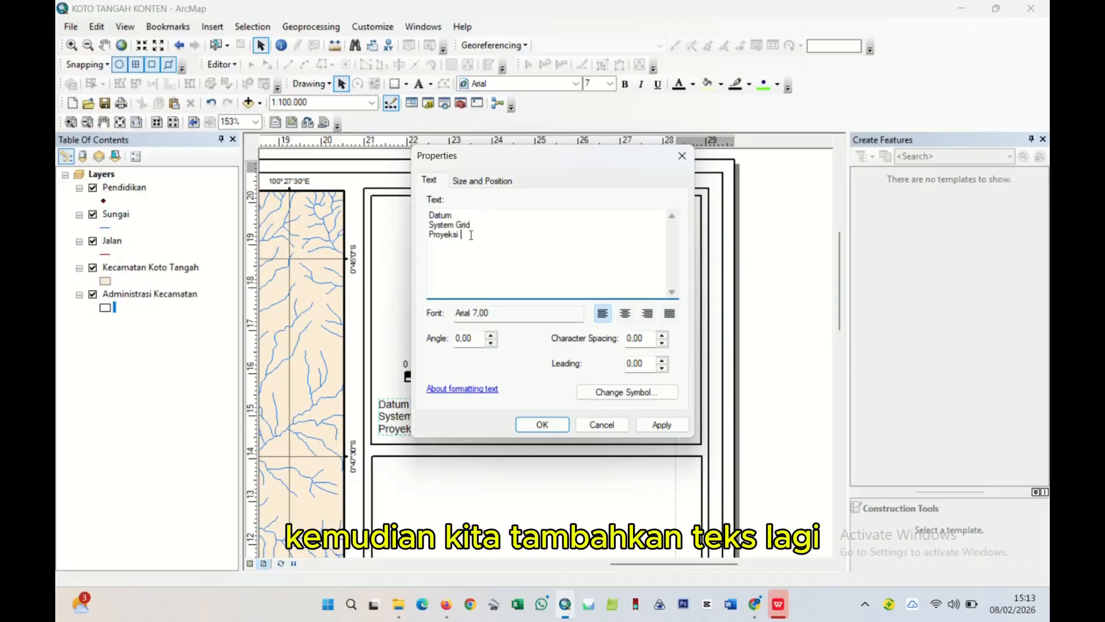
pyautogui.click(542, 424)
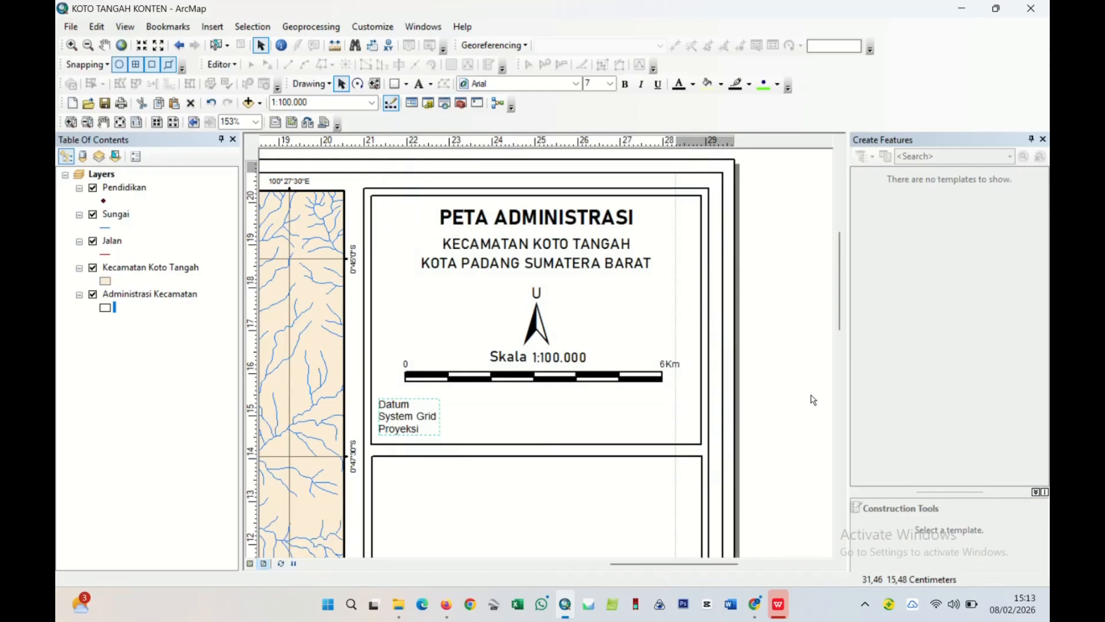
# - Insert a text element below the scale bar with three lines, each a colon followed by a row of dots
pyautogui.click(419, 84)
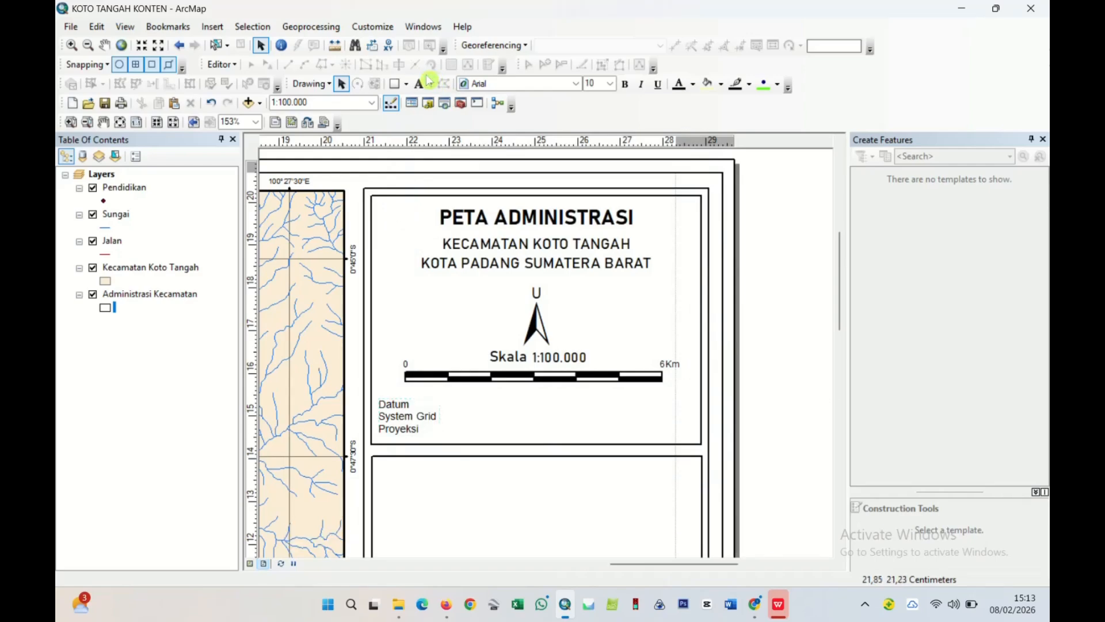
pyautogui.click(500, 413)
pyautogui.press('Escape')
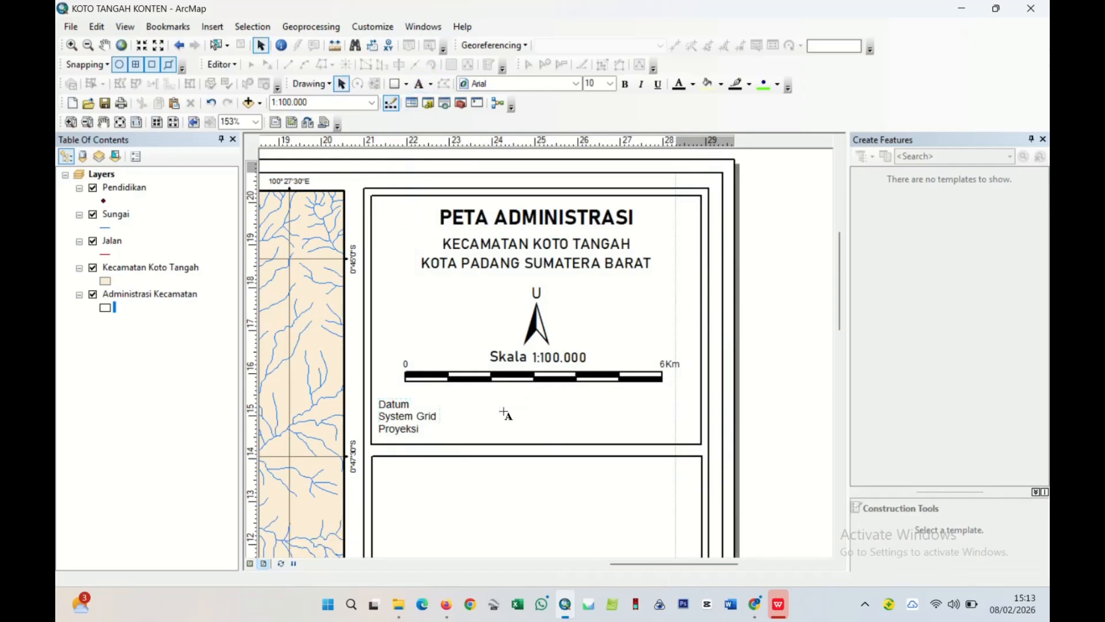
pyautogui.click(504, 412)
pyautogui.doubleClick(503, 407)
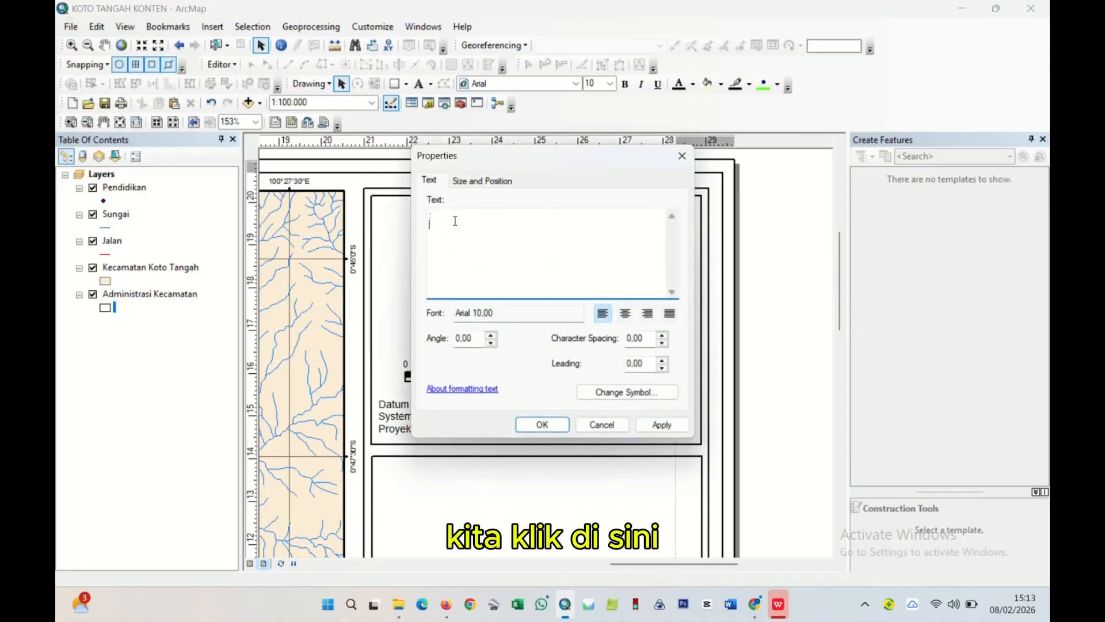
pyautogui.write(': :')
pyautogui.press('Return')
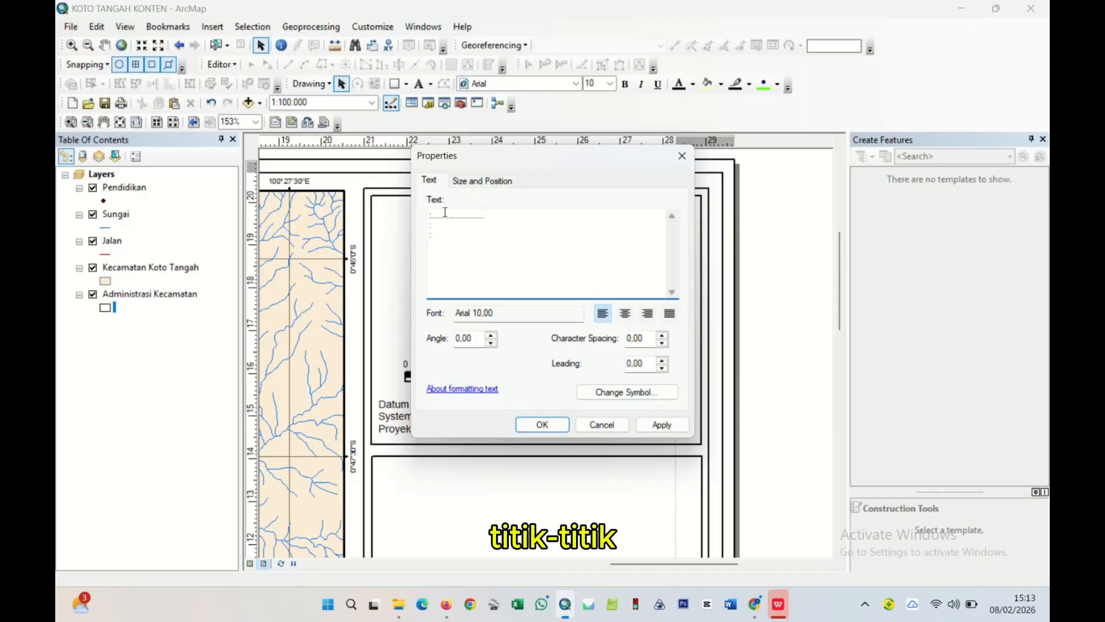
pyautogui.click(437, 223)
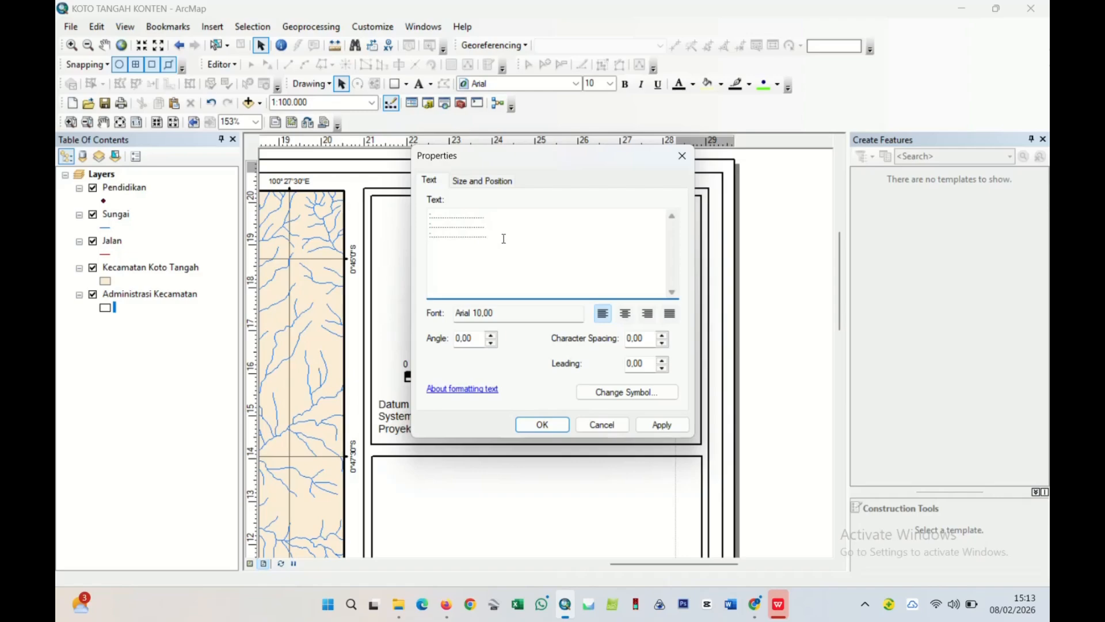
pyautogui.click(542, 424)
# - Place the dotted text block beside the Datum, System Grid and Proyeksi labels and set its font size to 7
pyautogui.moveTo(551, 413); pyautogui.dragTo(495, 433)
pyautogui.click(609, 83)
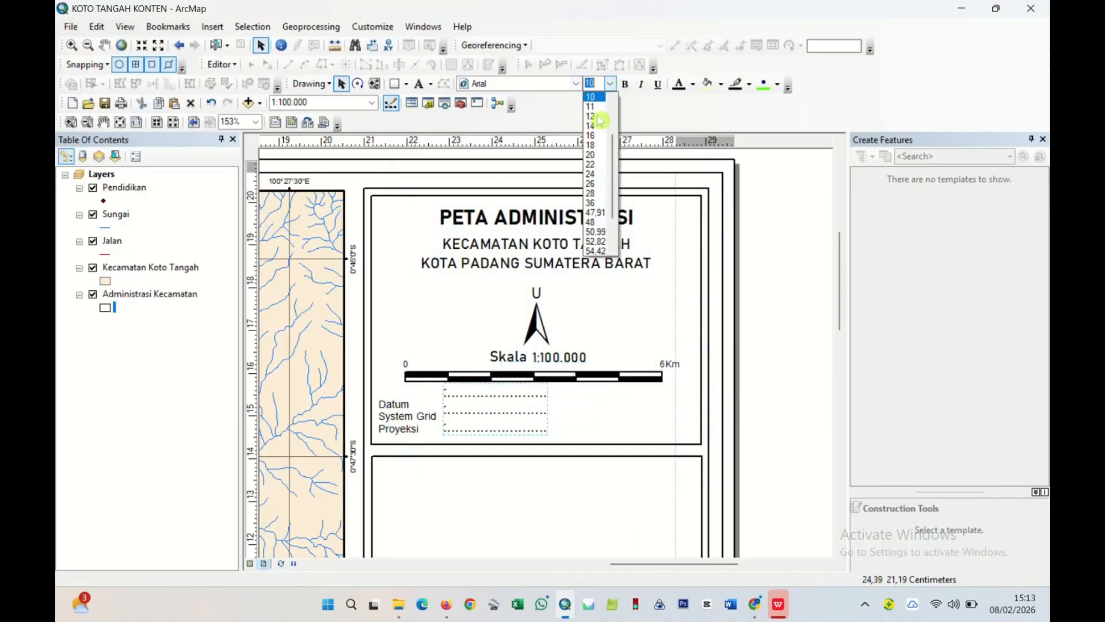
pyautogui.scroll(2, 598, 115)
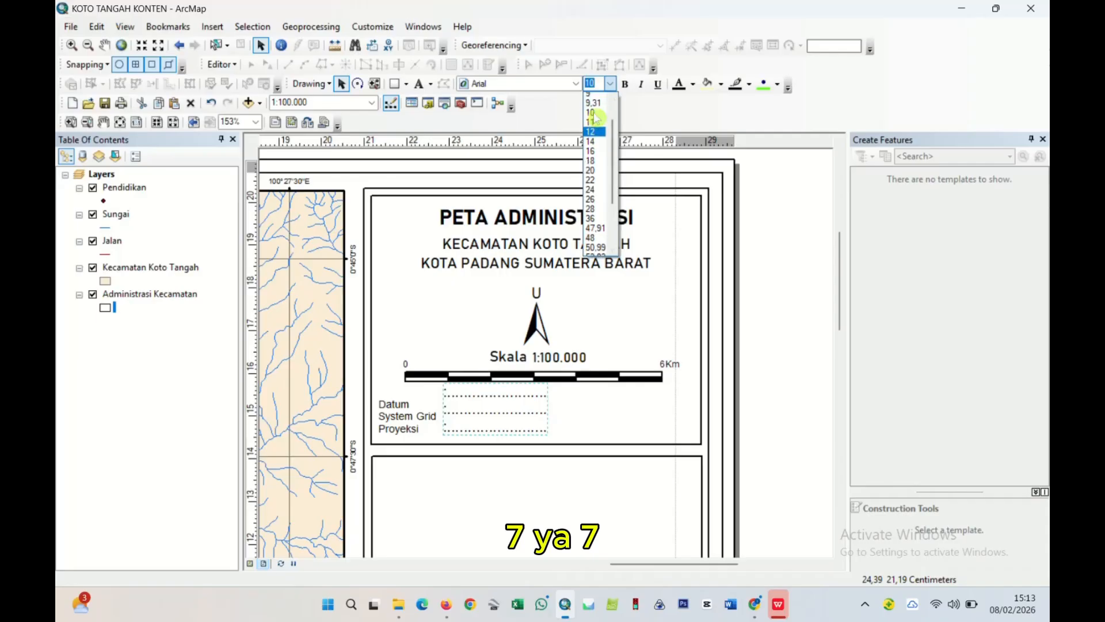
pyautogui.click(591, 116)
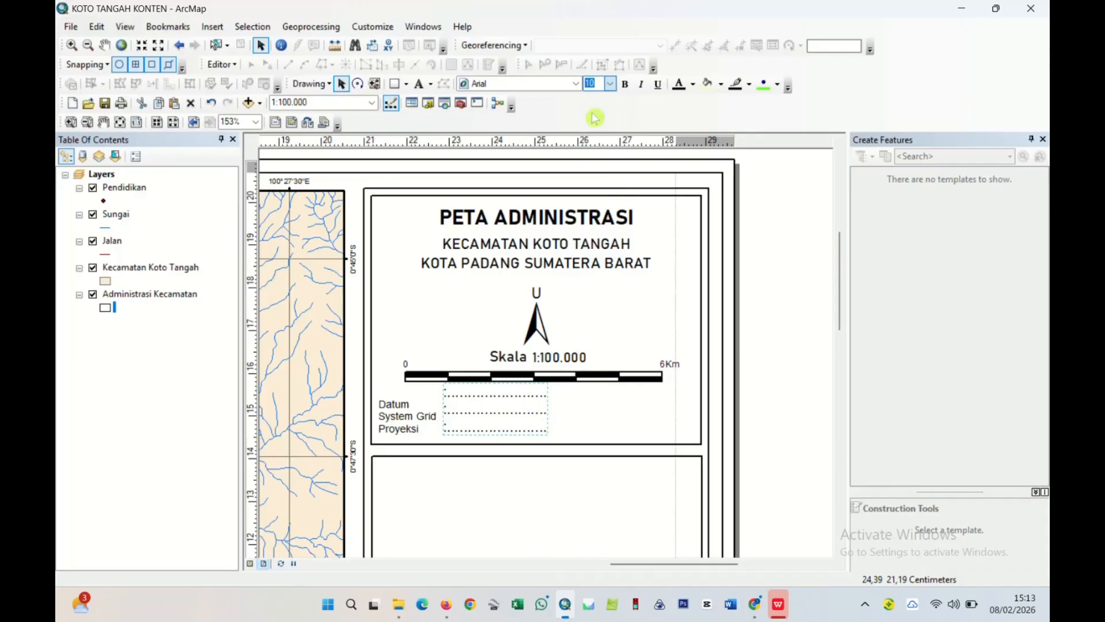
pyautogui.click(411, 426)
pyautogui.click(535, 422)
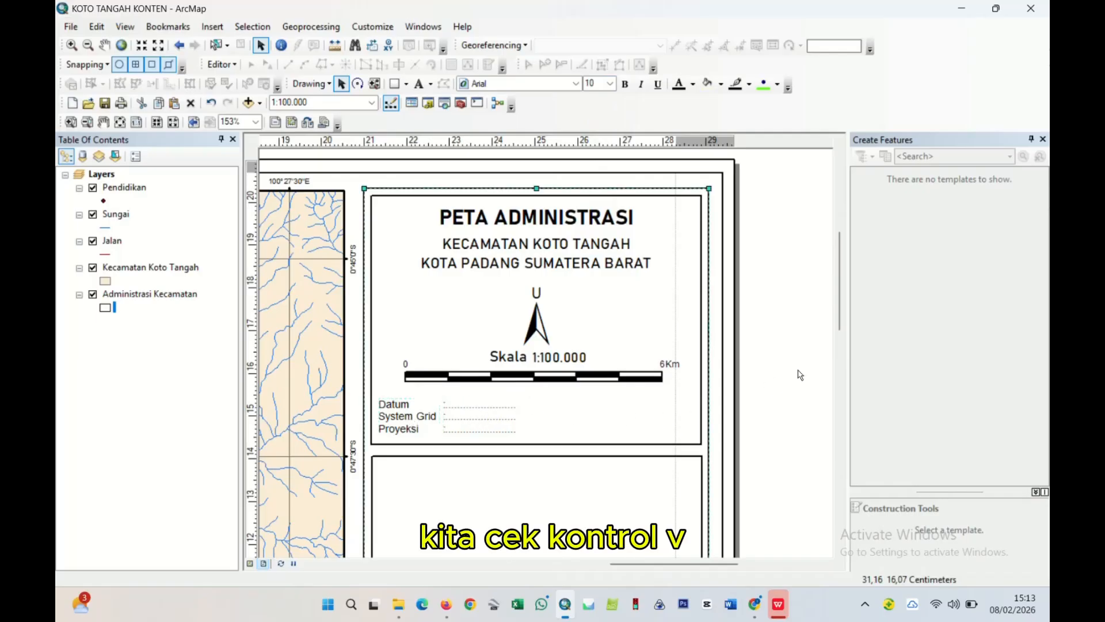
# - Duplicate the dotted text block and replace the copy's text with "WGS 1984"
pyautogui.click(478, 426)
pyautogui.hotkey('ctrl', 'v')
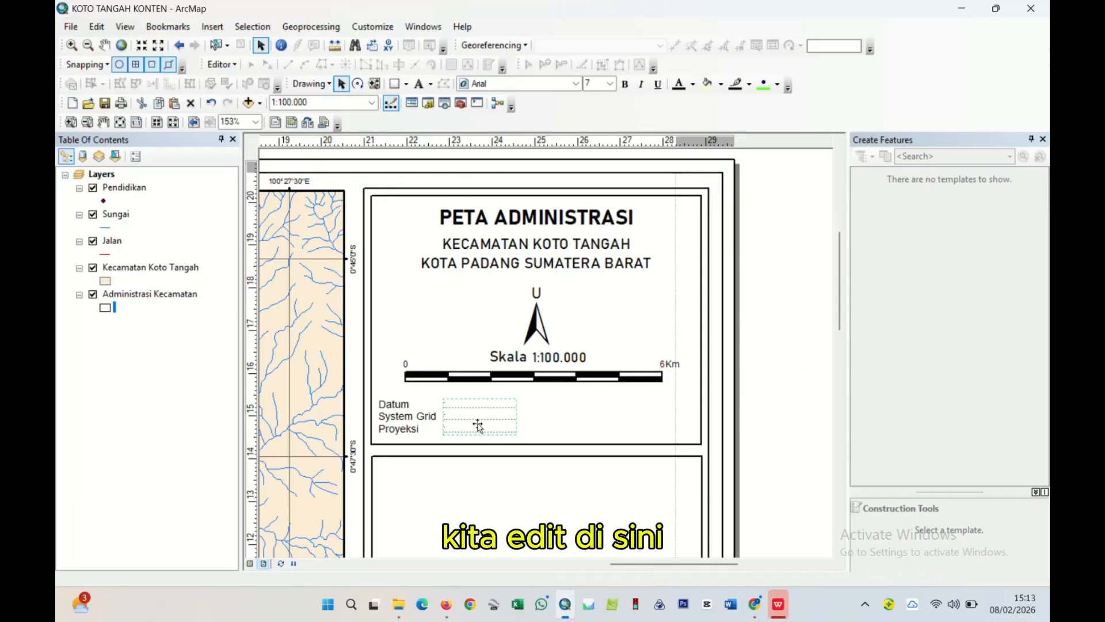
pyautogui.doubleClick(528, 443)
pyautogui.click(526, 225)
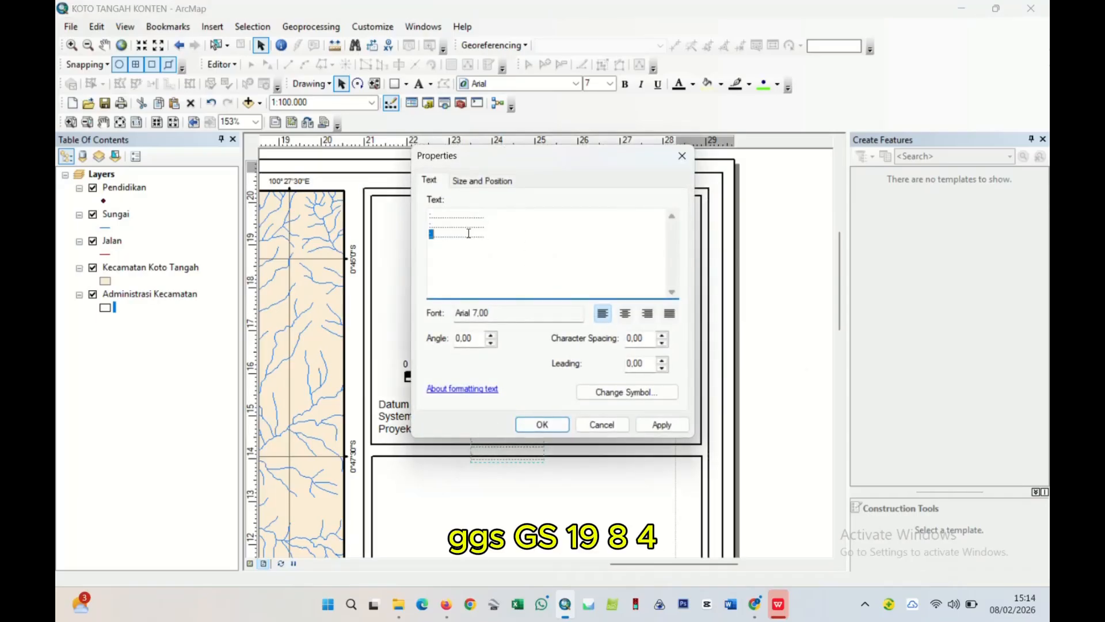
pyautogui.hotkey('ctrl', 'a')
pyautogui.write('w')
pyautogui.write('WGS')
pyautogui.write(' 198')
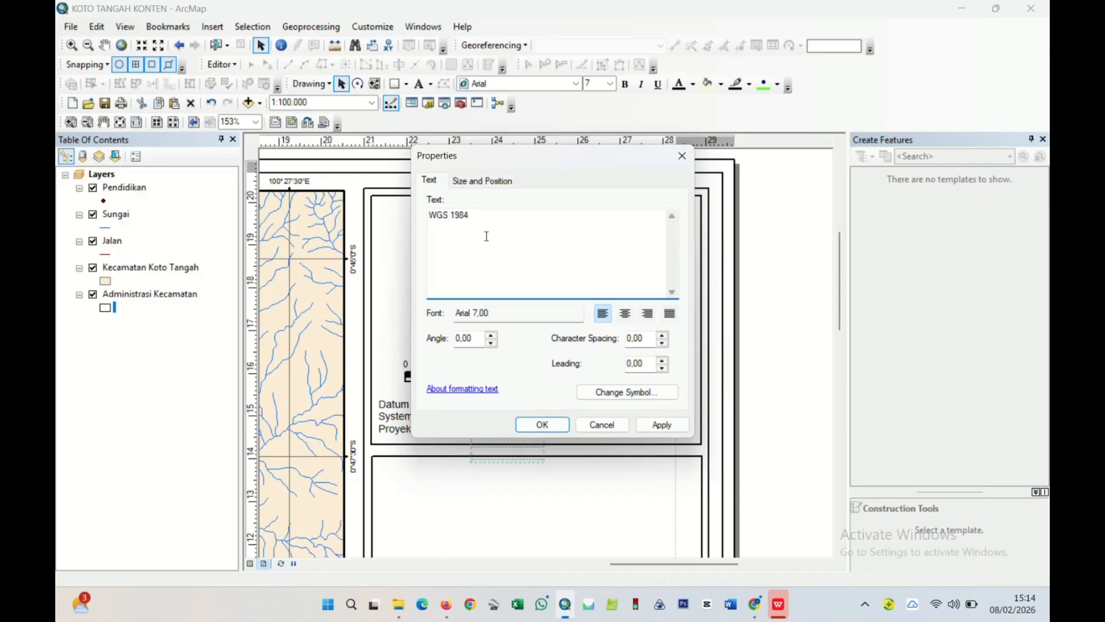
# - Add a second line reading "Grid Geografi Interval" to the copied text block
pyautogui.write('GRA')
pyautogui.write('TIKU')
pyautogui.write('D ')
pyautogui.write('GEOGRAF')
pyautogui.write('Grid')
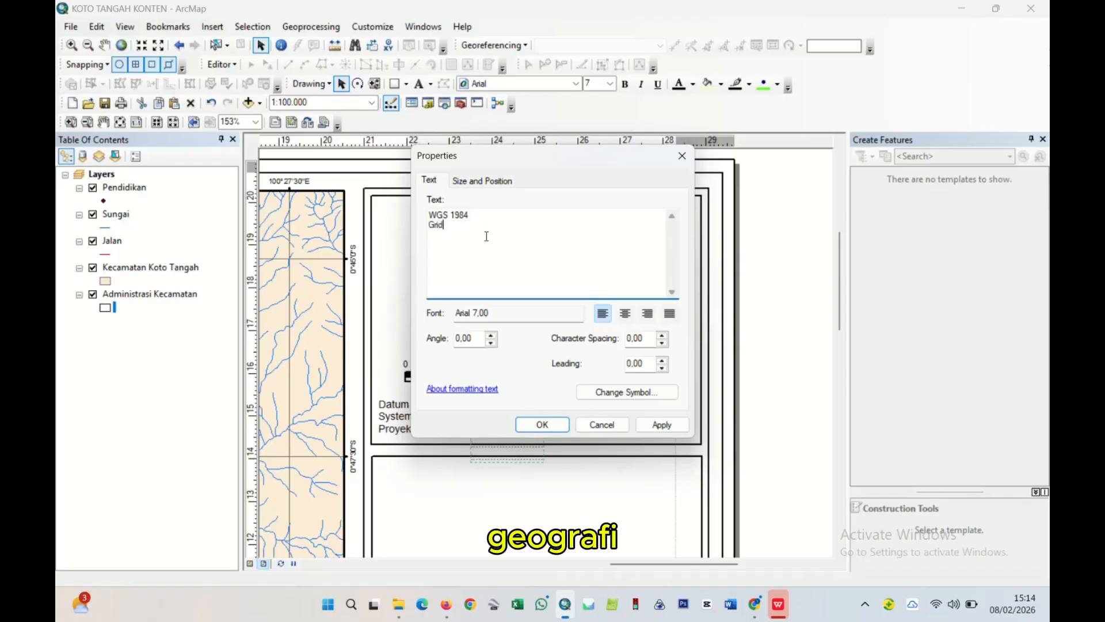
pyautogui.write(' Geog')
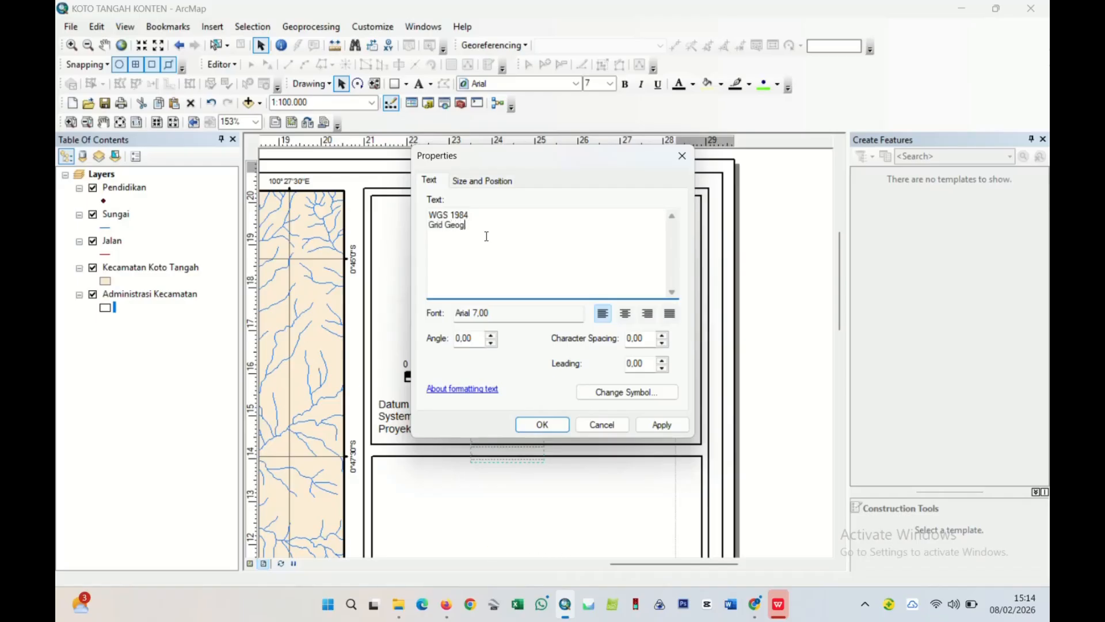
pyautogui.write('rafi Interval')
# - Add a third line reading "WGS 1984 Zone 48S" and apply the text
pyautogui.press('Return')
pyautogui.write('GS')
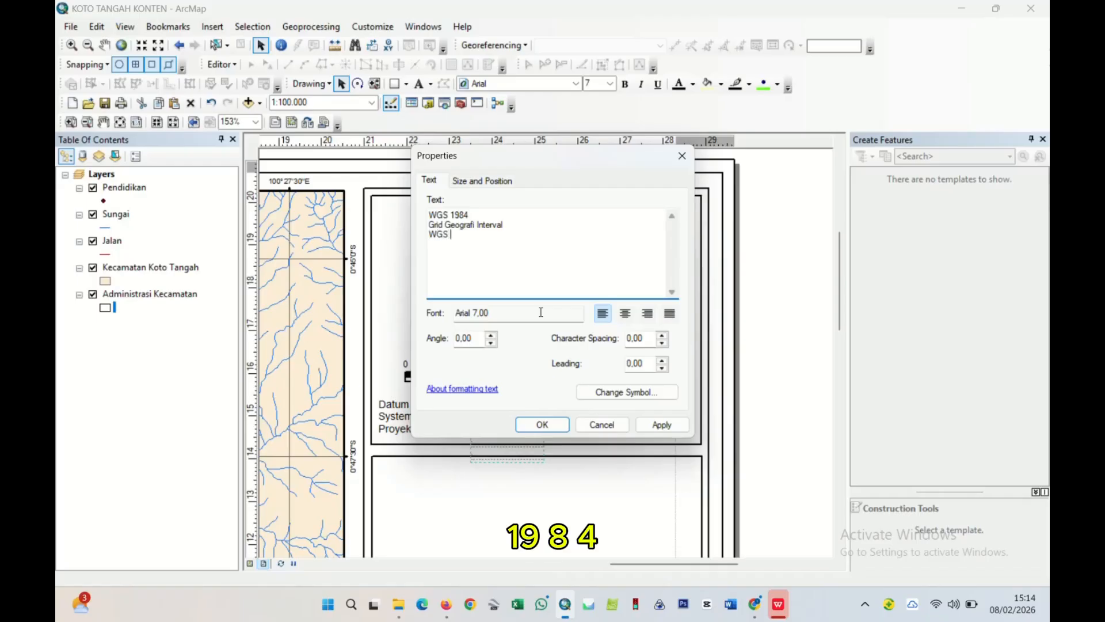
pyautogui.write(' 1984 Zone $')
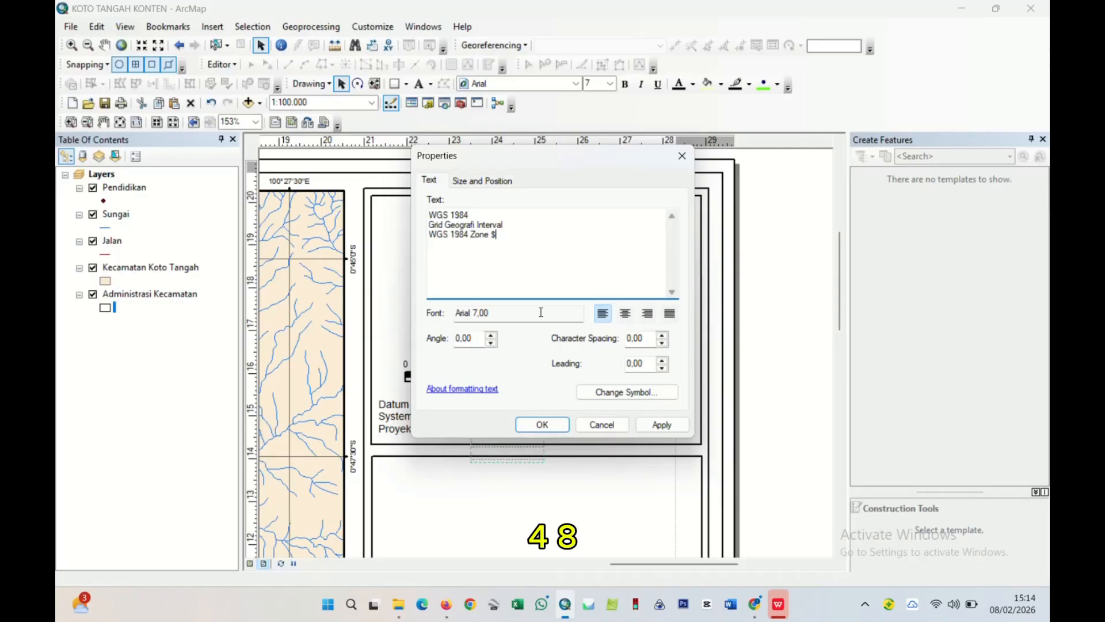
pyautogui.write('8')
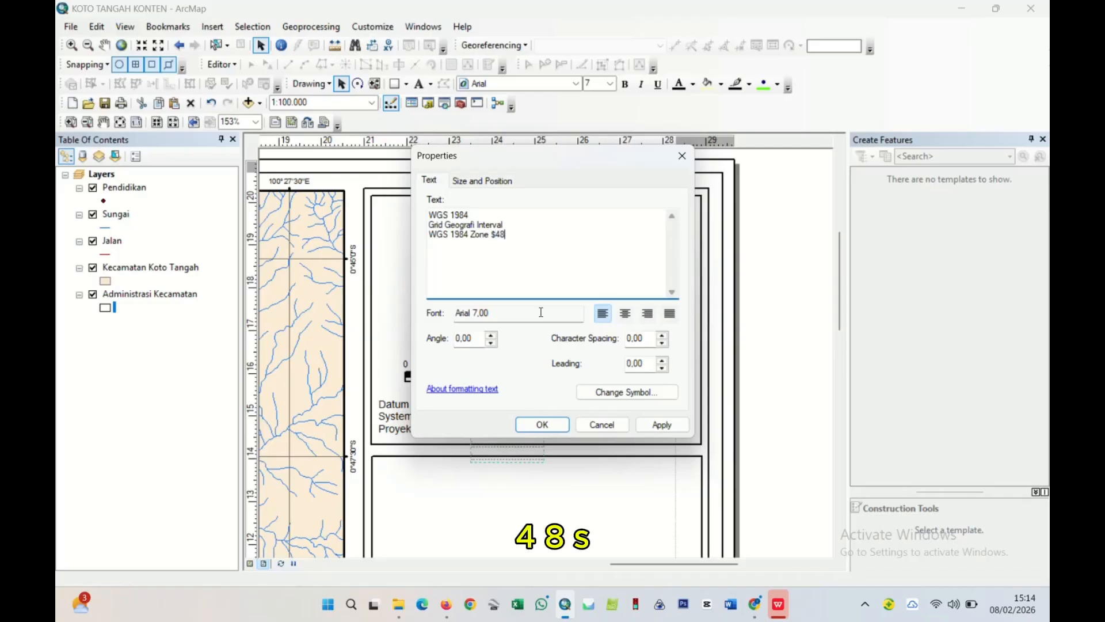
pyautogui.press('BackSpace')
pyautogui.press('BackSpace')
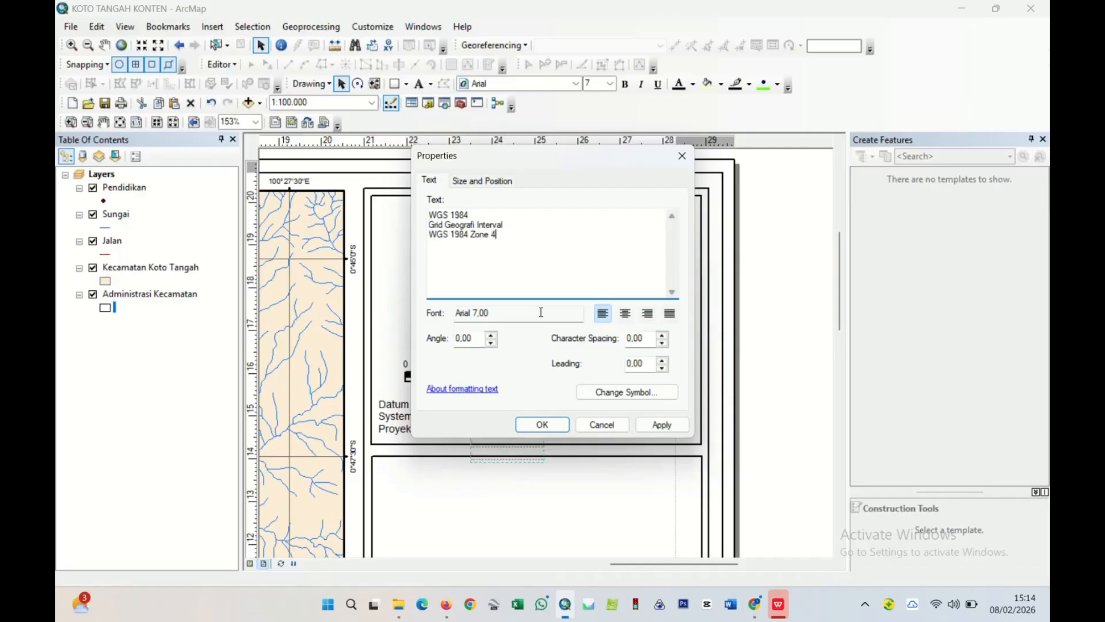
pyautogui.press('BackSpace')
pyautogui.press('BackSpace')
pyautogui.write('S')
pyautogui.click(542, 420)
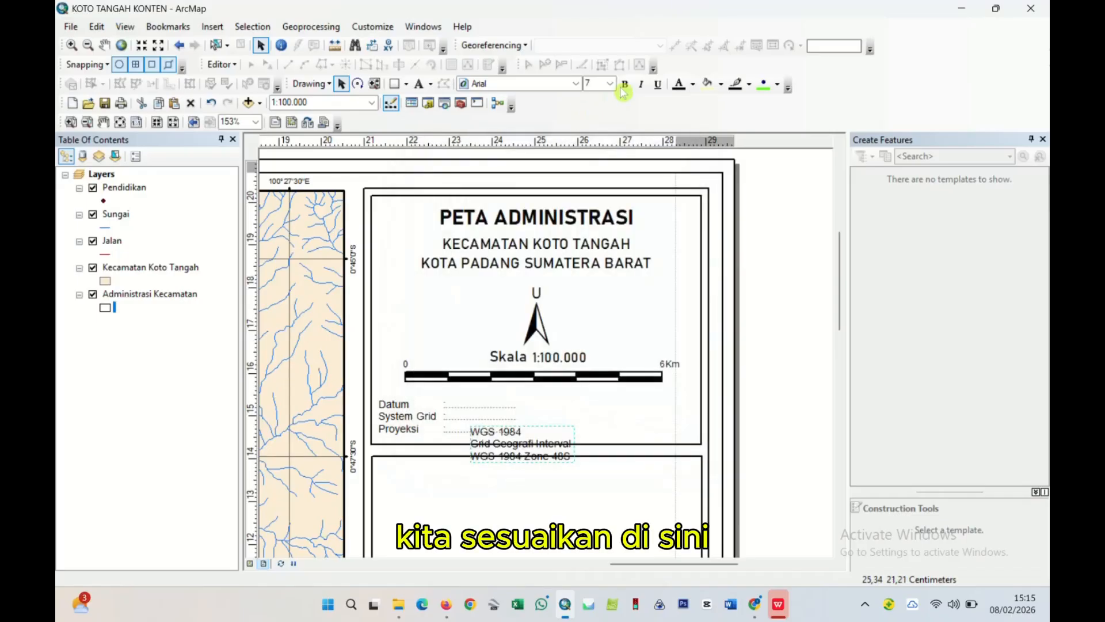
# - Move the WGS 1984 text block to the end of the dotted lines, level with the Datum, System Grid and Proyeksi labels
pyautogui.moveTo(530, 452); pyautogui.dragTo(581, 423)
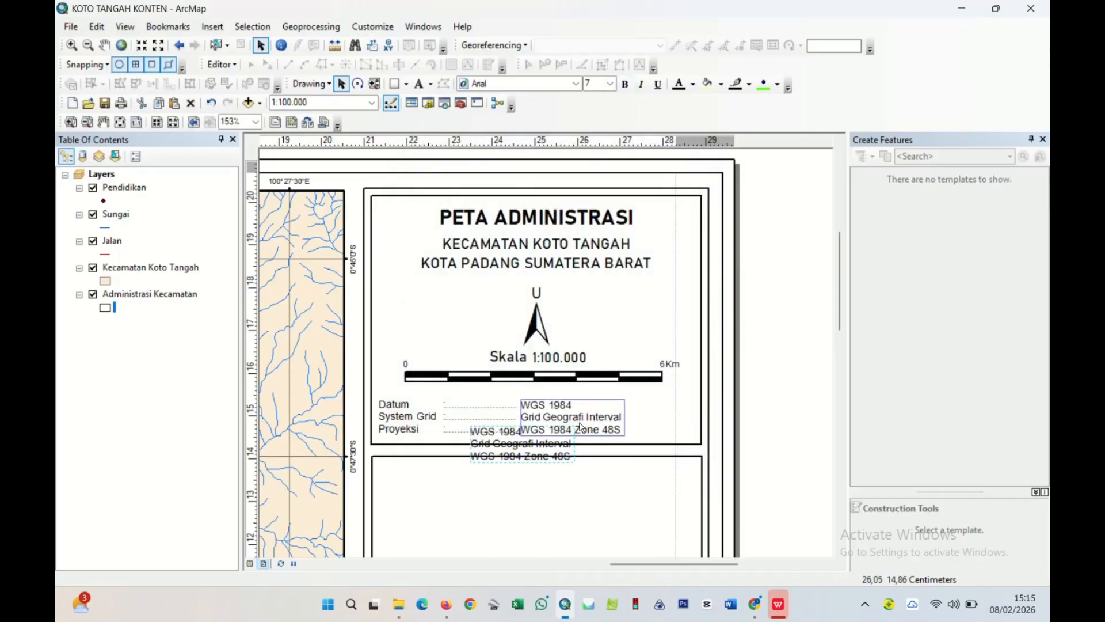
pyautogui.scroll(1, 540, 433)
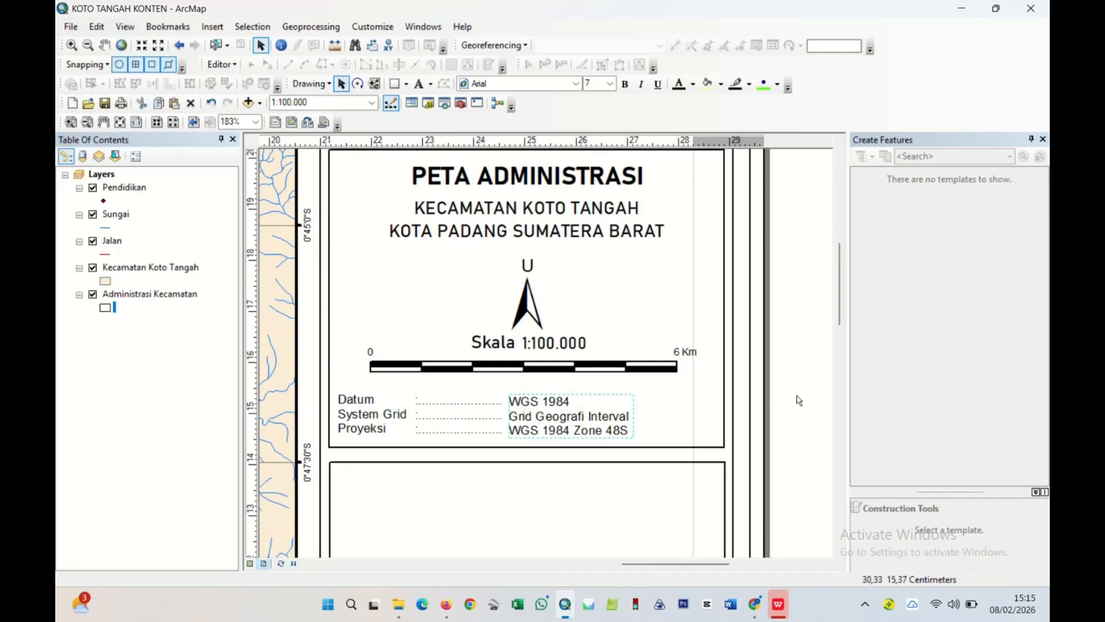
pyautogui.click(797, 396)
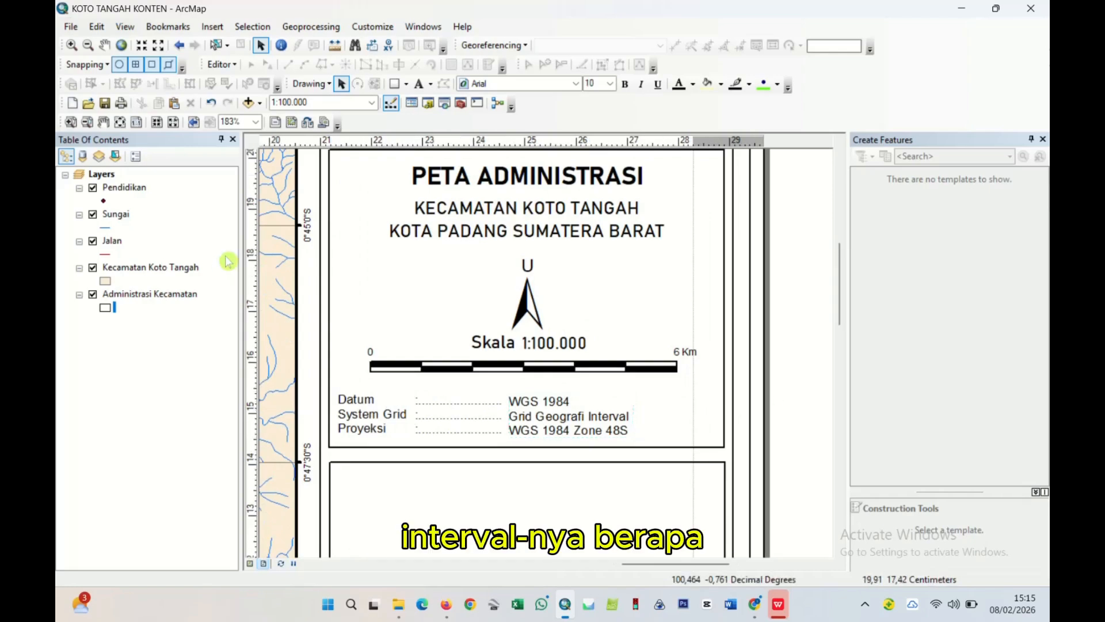
# - Check the X and Y axis intervals of the map's graticule in the data frame's grid properties, leaving them unchanged
pyautogui.rightClick(280, 321)
pyautogui.click(345, 572)
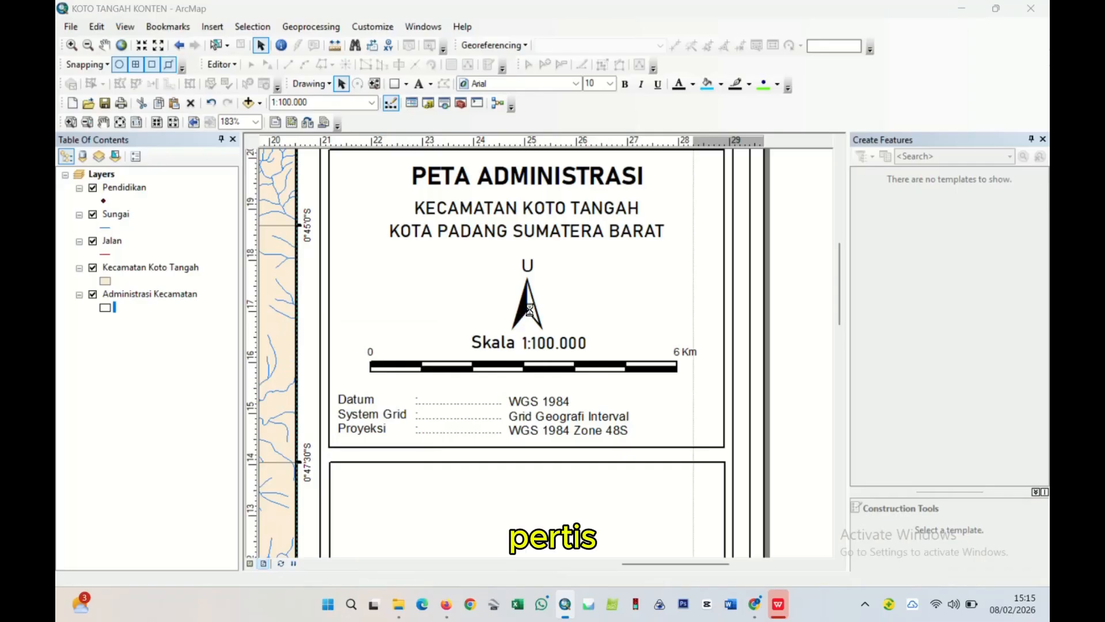
pyautogui.click(634, 236)
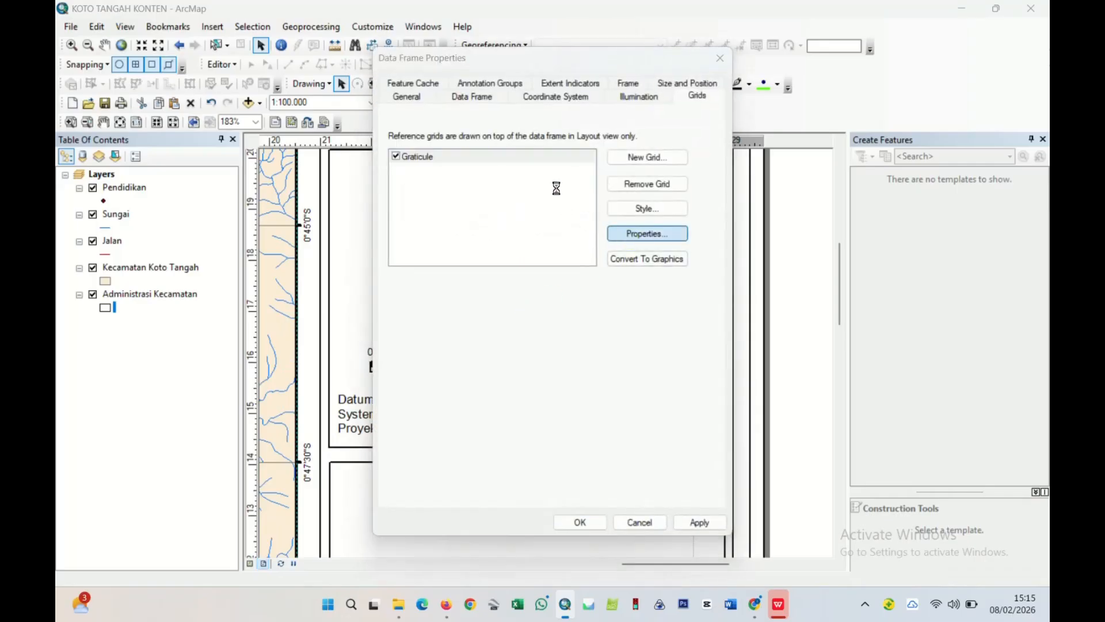
pyautogui.click(611, 137)
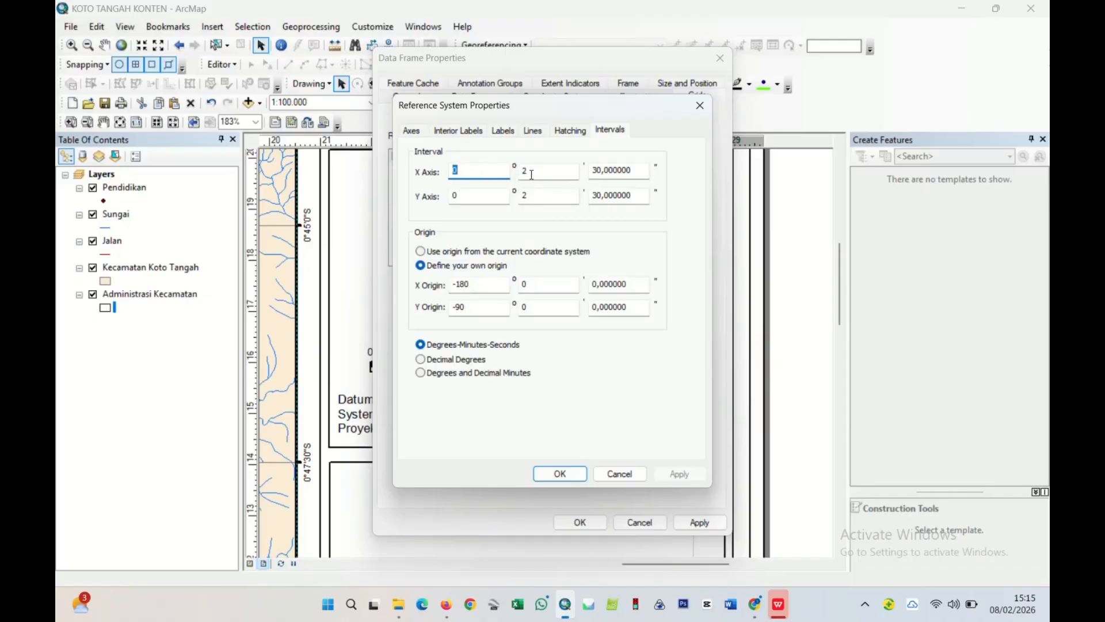
pyautogui.click(700, 105)
pyautogui.click(720, 58)
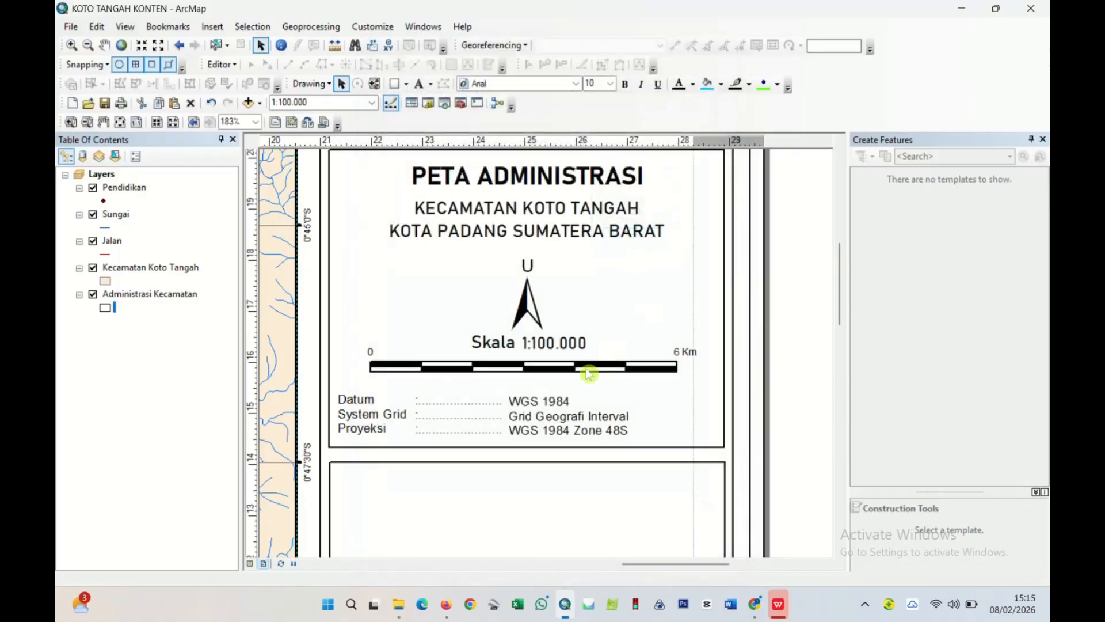
# - Extend the System Grid value line to read "Grid Geografi Interval 2' 30""
pyautogui.doubleClick(587, 423)
pyautogui.click(545, 226)
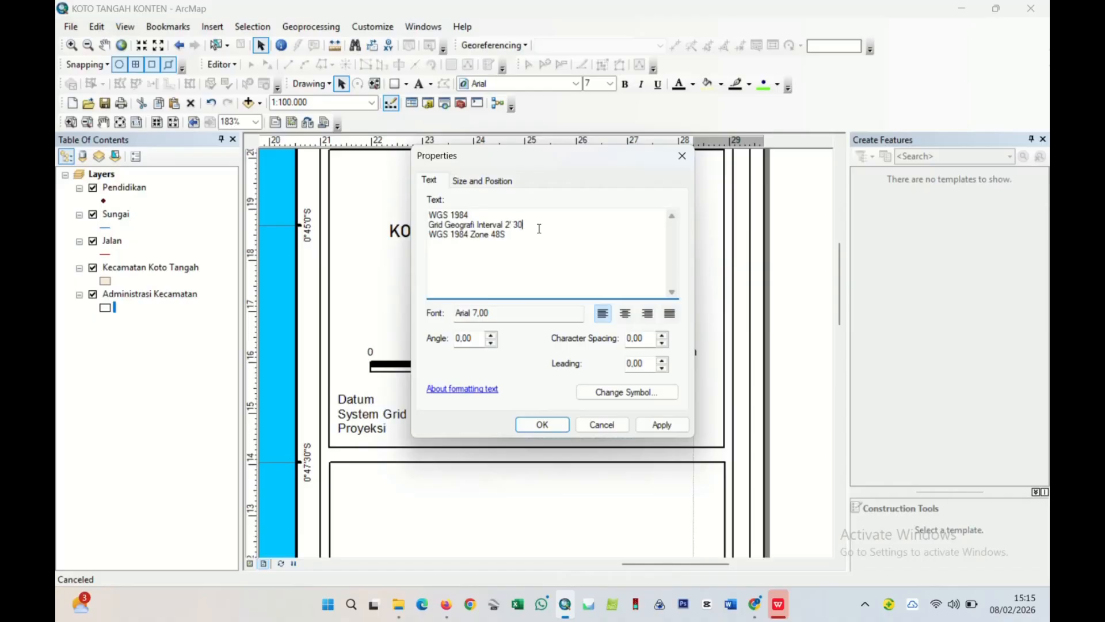
pyautogui.write("'")
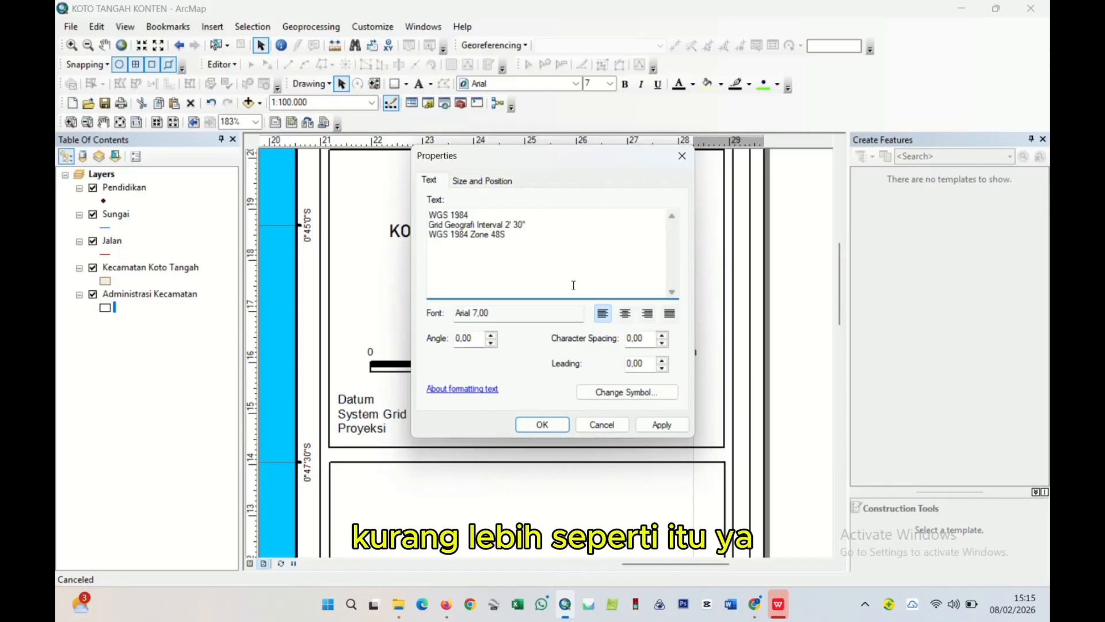
pyautogui.click(542, 424)
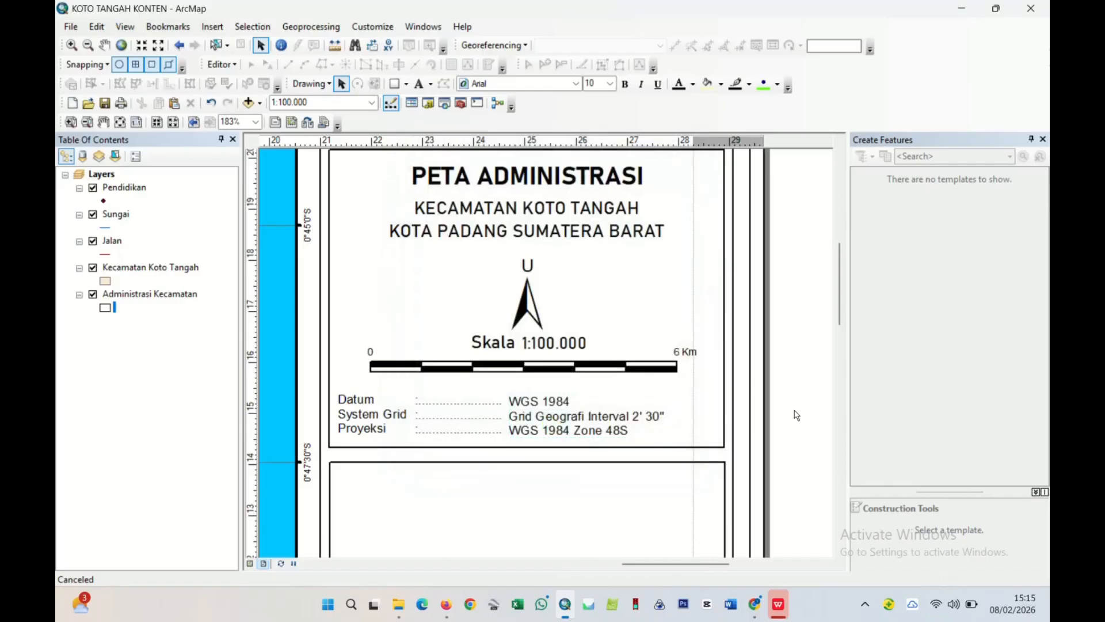
# - Set the value text block reading WGS 1984, Grid Geografi Interval and WGS 1984 Zone 48S to font size 6
pyautogui.scroll(-2, 701, 430)
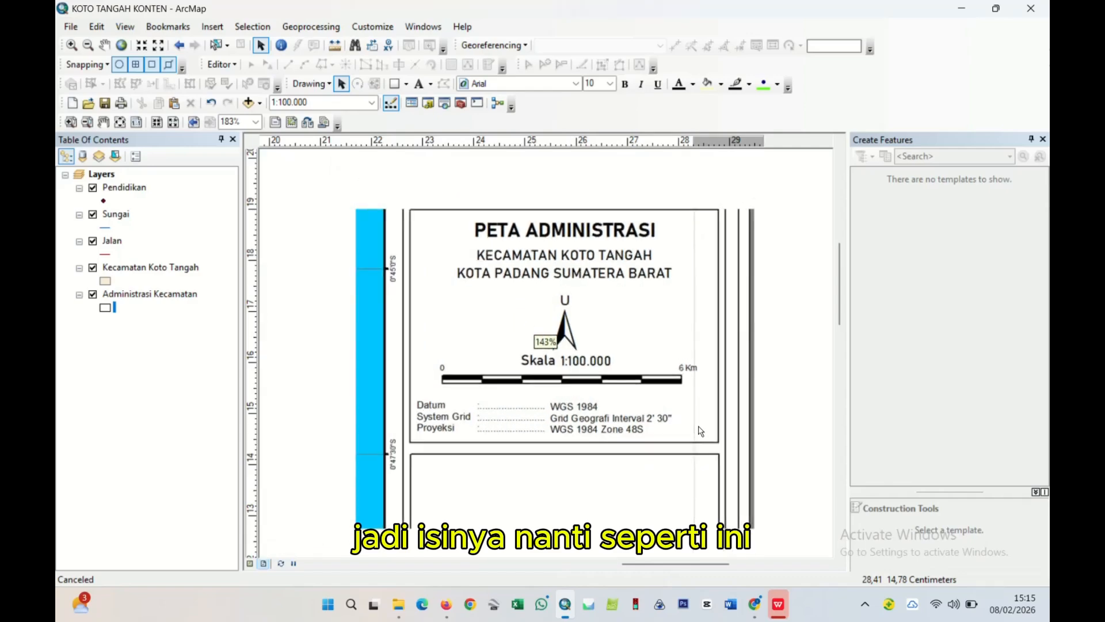
pyautogui.scroll(2, 674, 415)
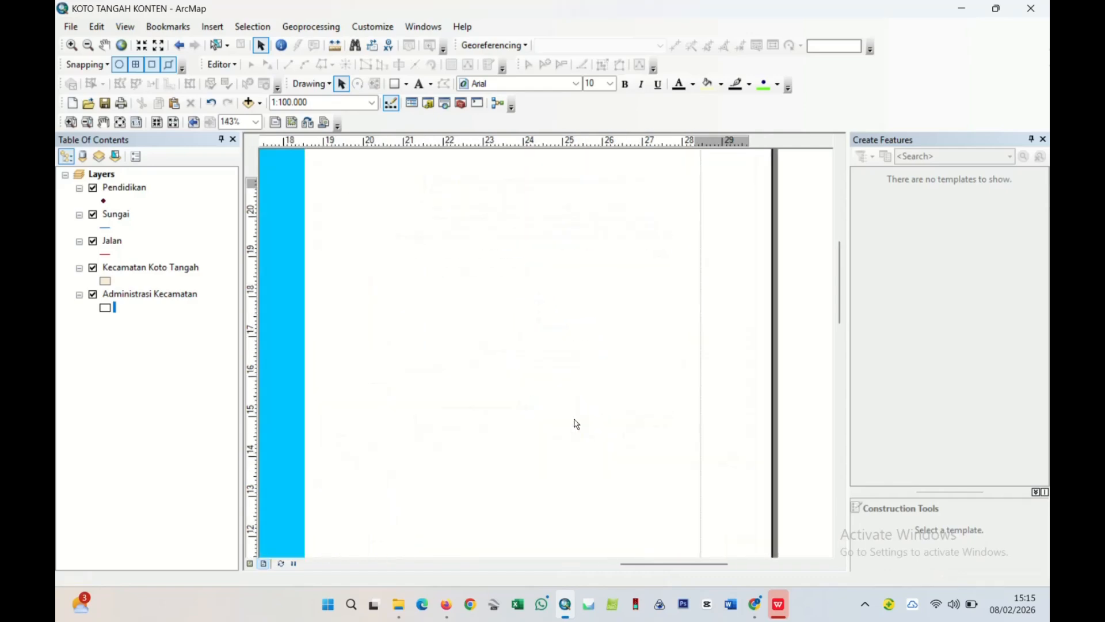
pyautogui.click(569, 425)
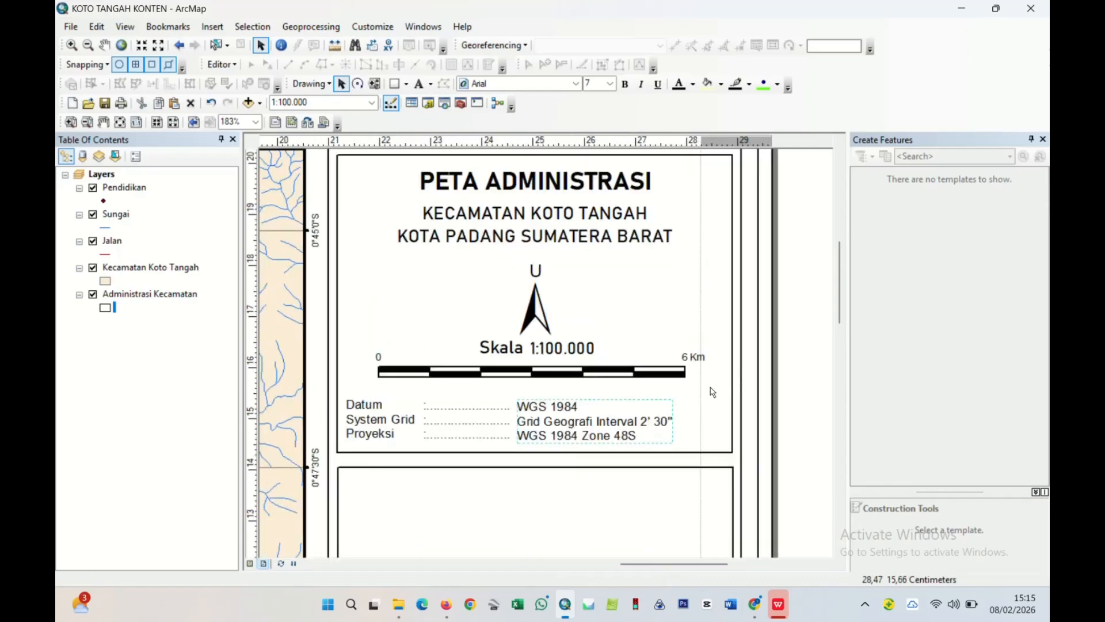
pyautogui.click(784, 386)
pyautogui.scroll(-2, 674, 384)
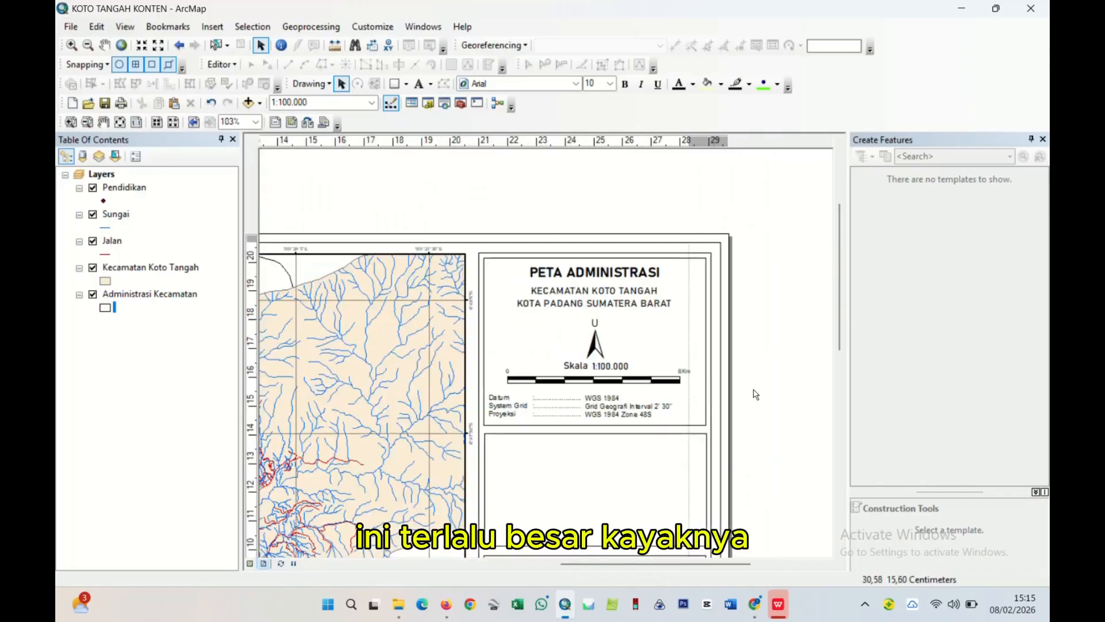
pyautogui.click(593, 404)
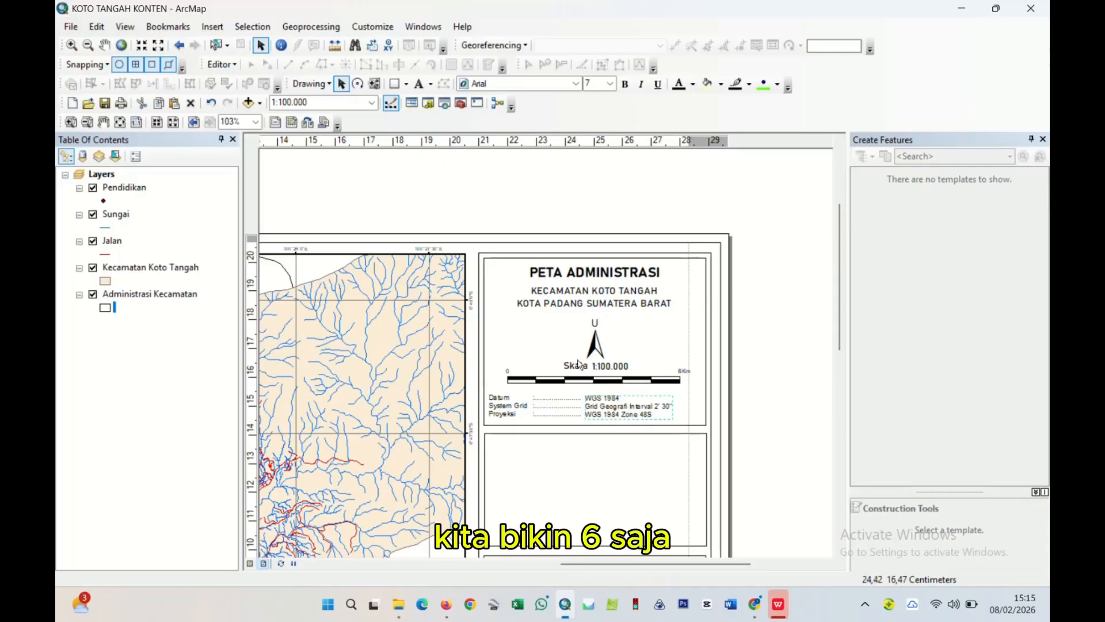
pyautogui.click(609, 84)
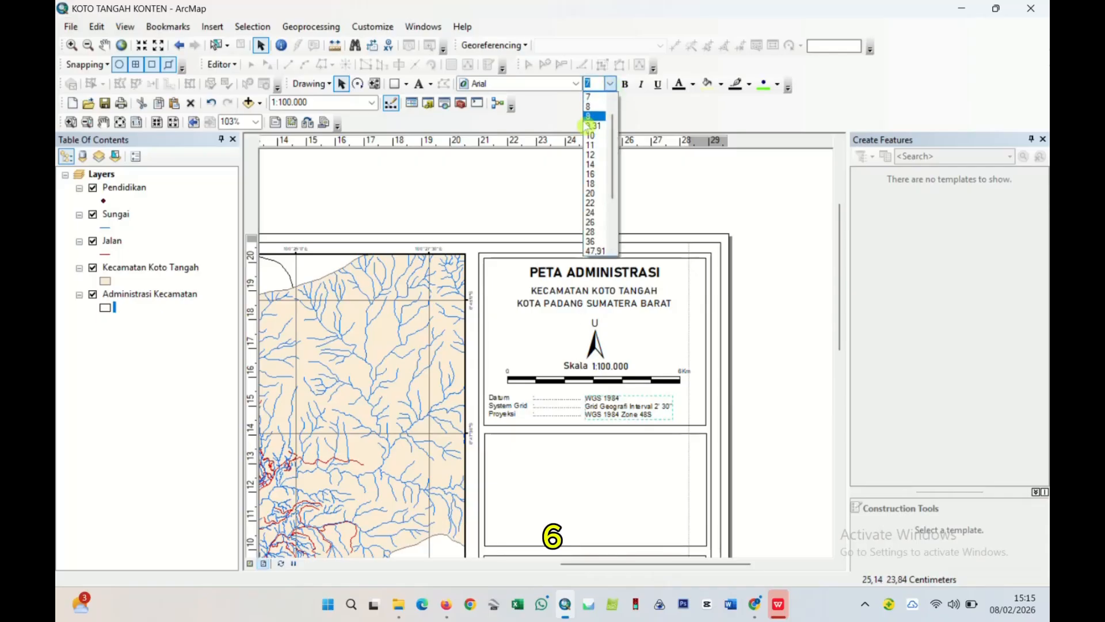
pyautogui.click(589, 95)
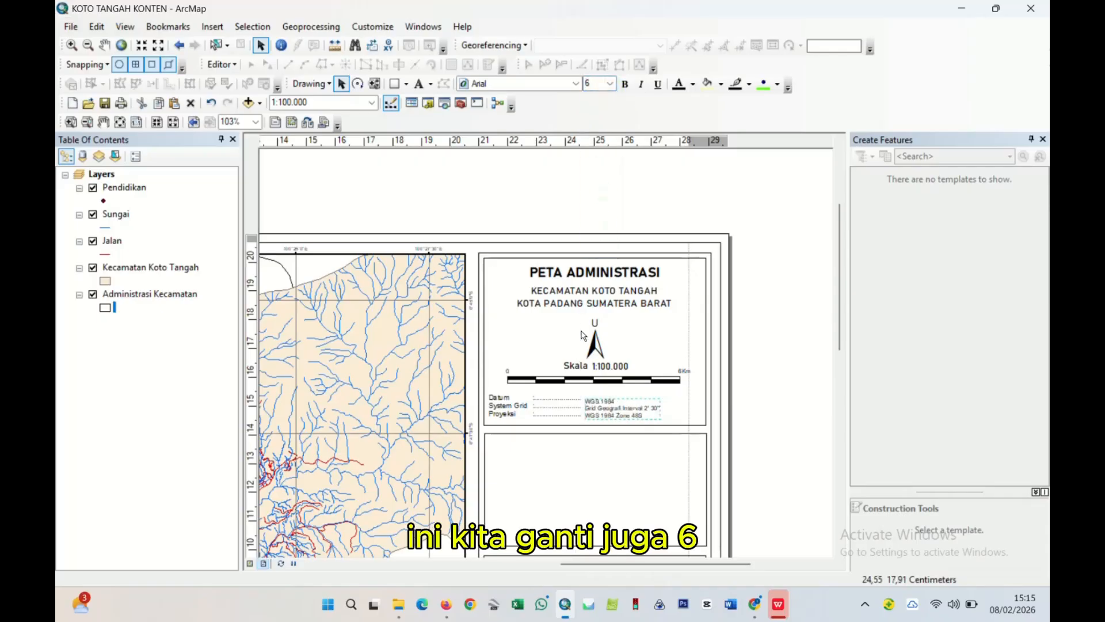
# - Set the dotted lines and the Datum, System Grid and Proyeksi label block to font size 6 as well
pyautogui.click(567, 408)
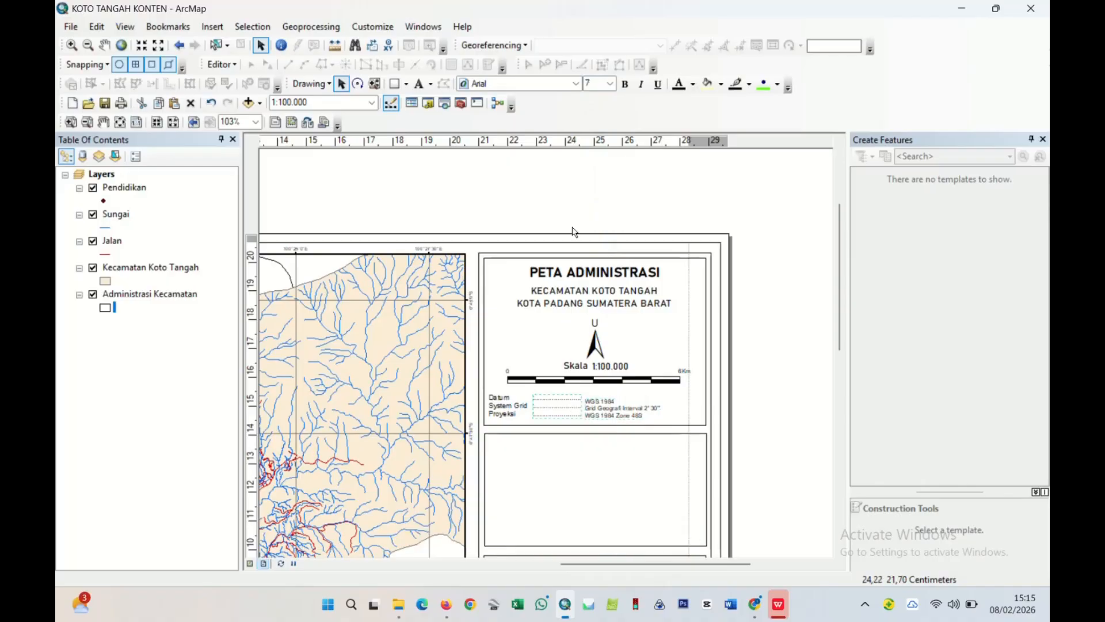
pyautogui.click(609, 83)
pyautogui.scroll(1, 599, 113)
pyautogui.click(594, 109)
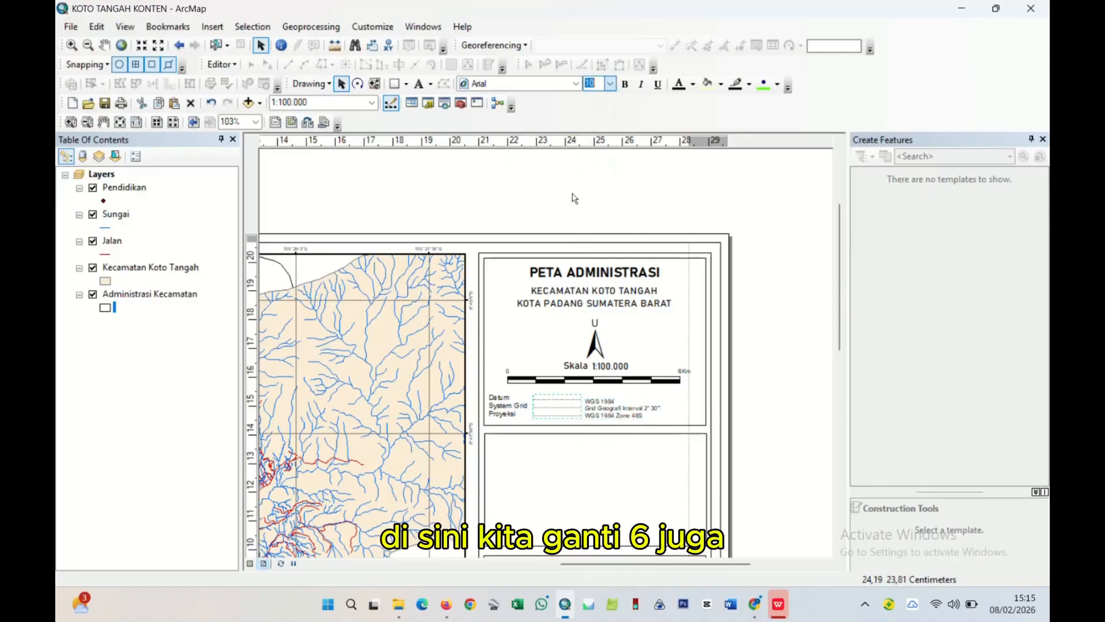
pyautogui.click(510, 410)
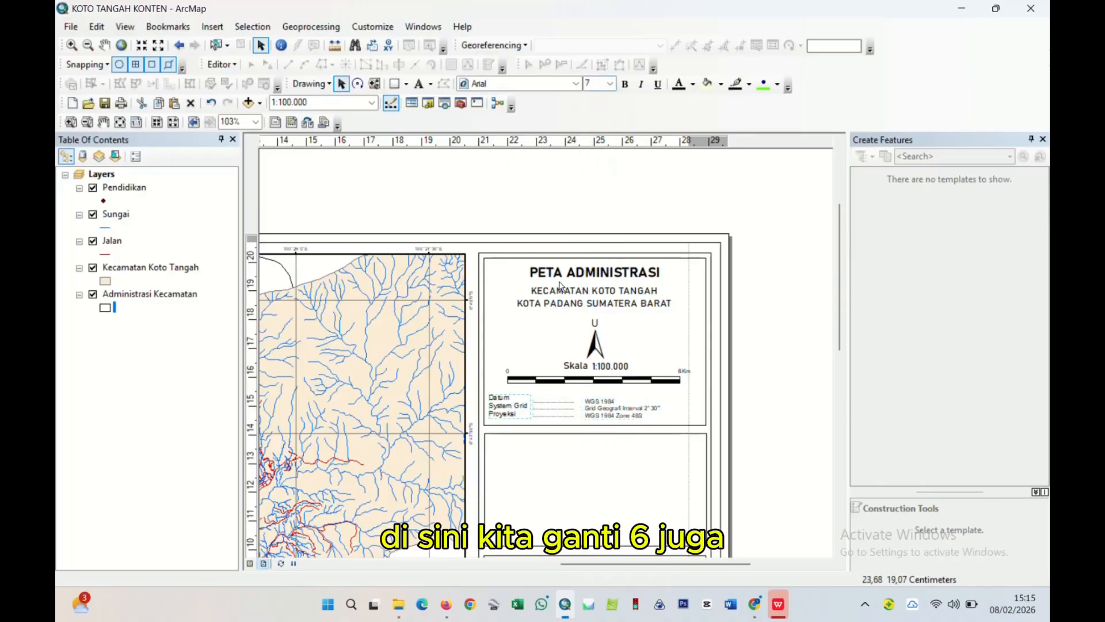
pyautogui.click(614, 85)
pyautogui.scroll(1, 596, 132)
pyautogui.click(594, 111)
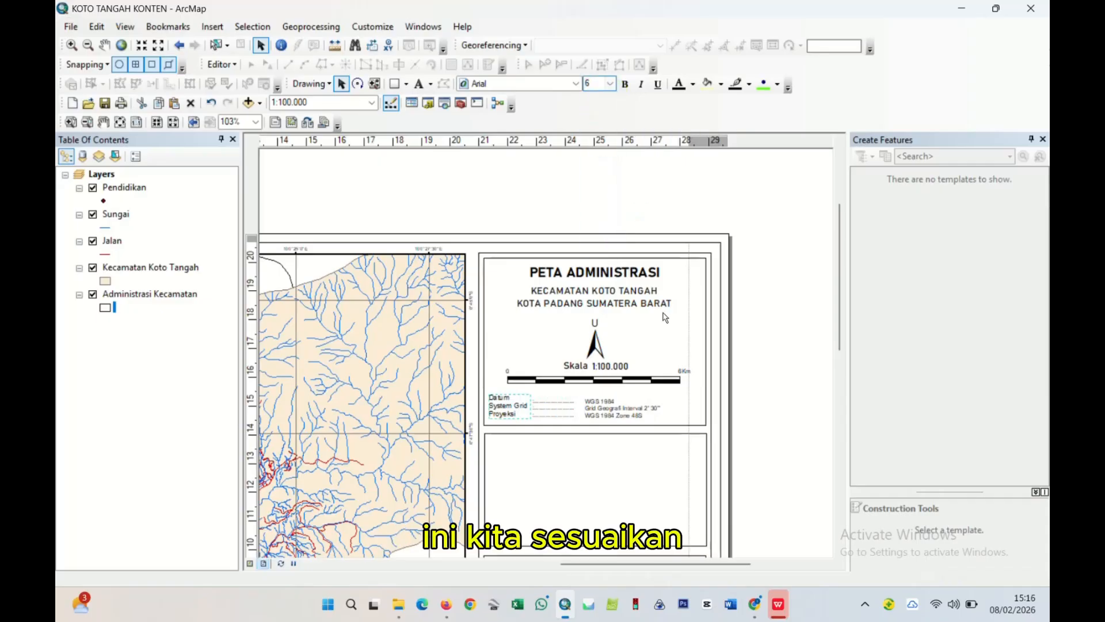
# - Shift the dotted lines block closer to the Datum, System Grid and Proyeksi labels, leaving a small gap after them
pyautogui.scroll(3, 665, 360)
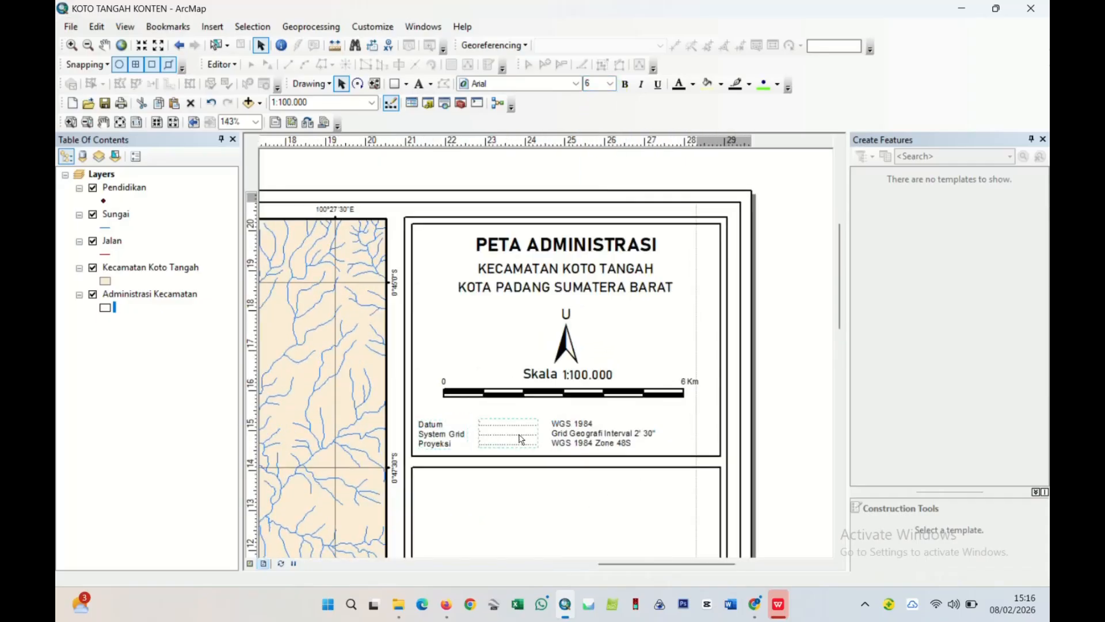
pyautogui.press('Left')
pyautogui.press('Left')
pyautogui.press('Left')
pyautogui.press('Left')
pyautogui.press('Left')
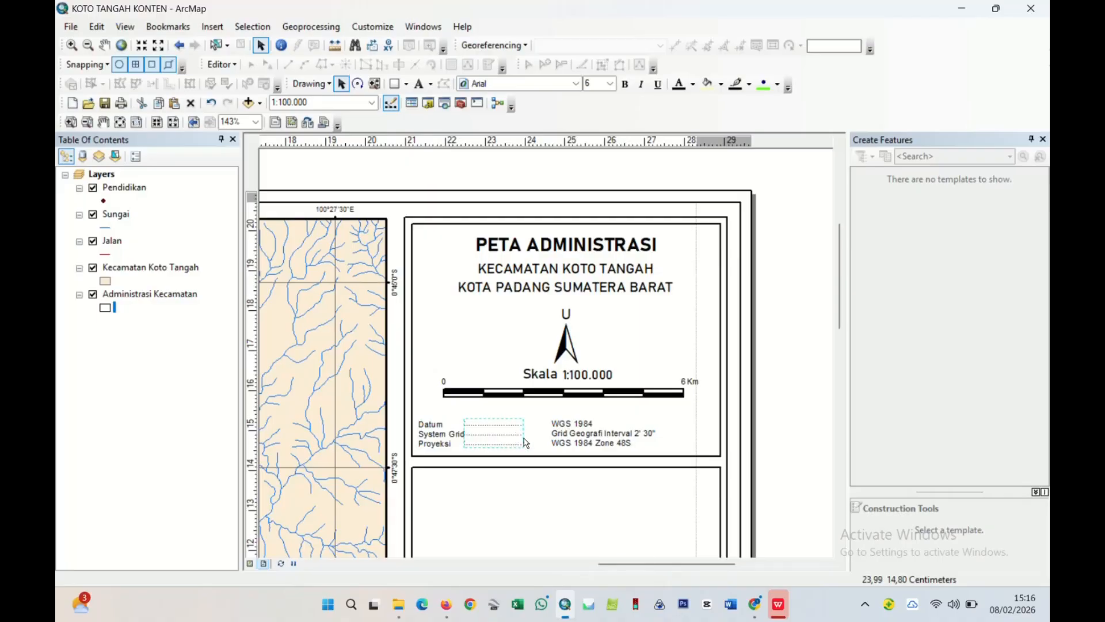
pyautogui.press('Right')
pyautogui.press('Right')
pyautogui.press('Right')
pyautogui.press('Right')
pyautogui.press('Right')
# - Shift the WGS 1984 value text block sideways until it starts at the end of the dotted lines
pyautogui.click(582, 439)
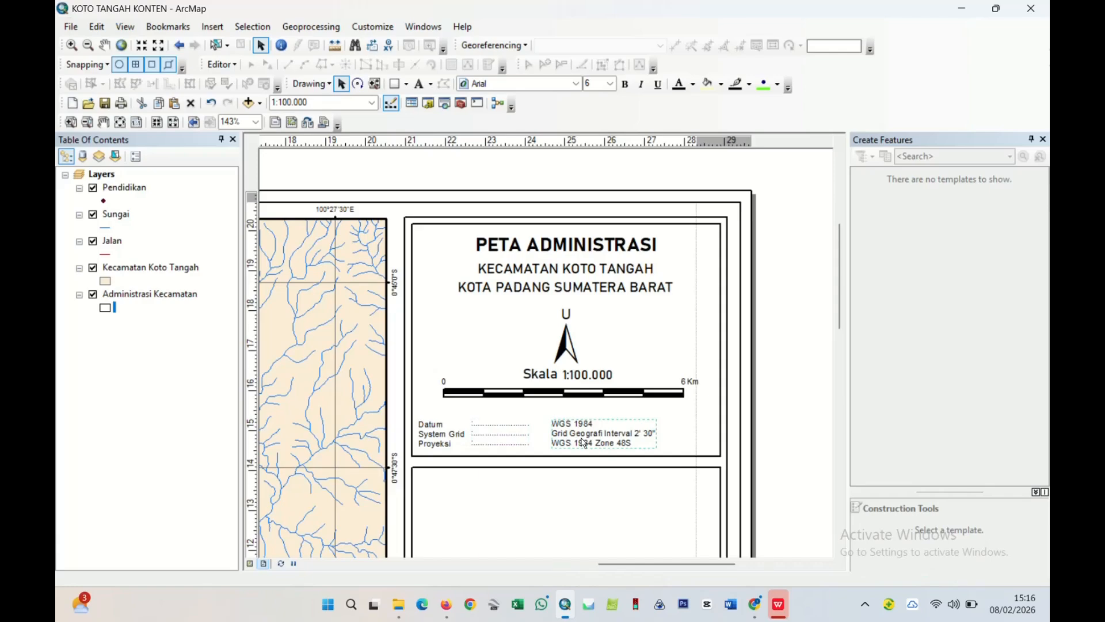
pyautogui.press('Left')
pyautogui.press('Left')
pyautogui.press('Left')
pyautogui.press('Left')
pyautogui.press('Left')
pyautogui.press('Left')
pyautogui.press('Left')
pyautogui.press('Left')
pyautogui.press('Left')
pyautogui.press('Left')
pyautogui.press('Left')
pyautogui.press('Left')
pyautogui.press('Left')
pyautogui.press('Left')
pyautogui.press('Left')
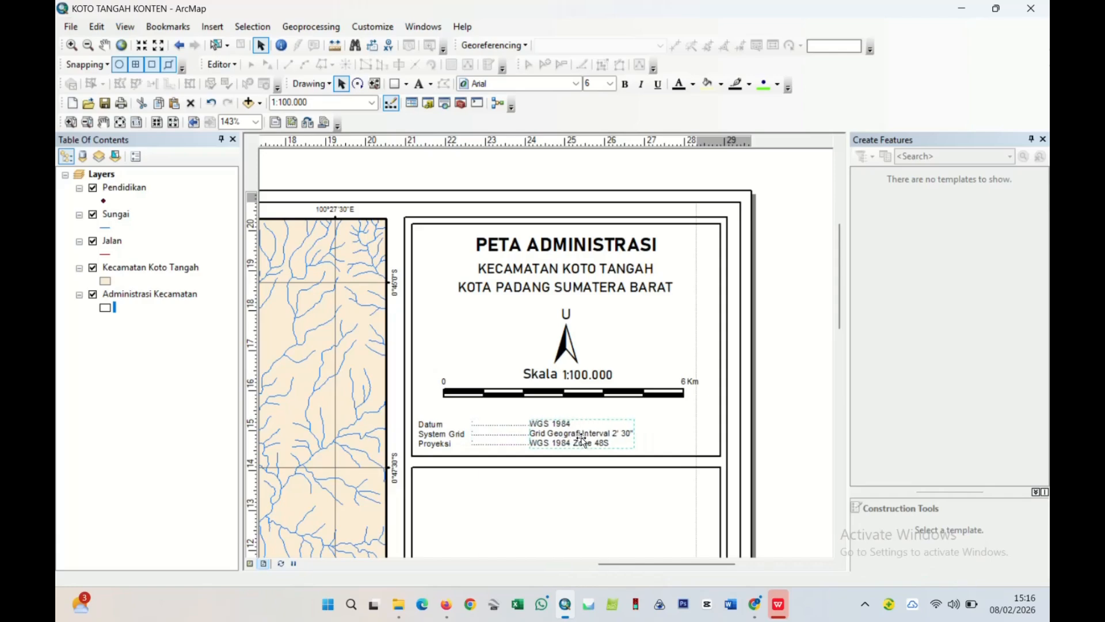
pyautogui.click(686, 436)
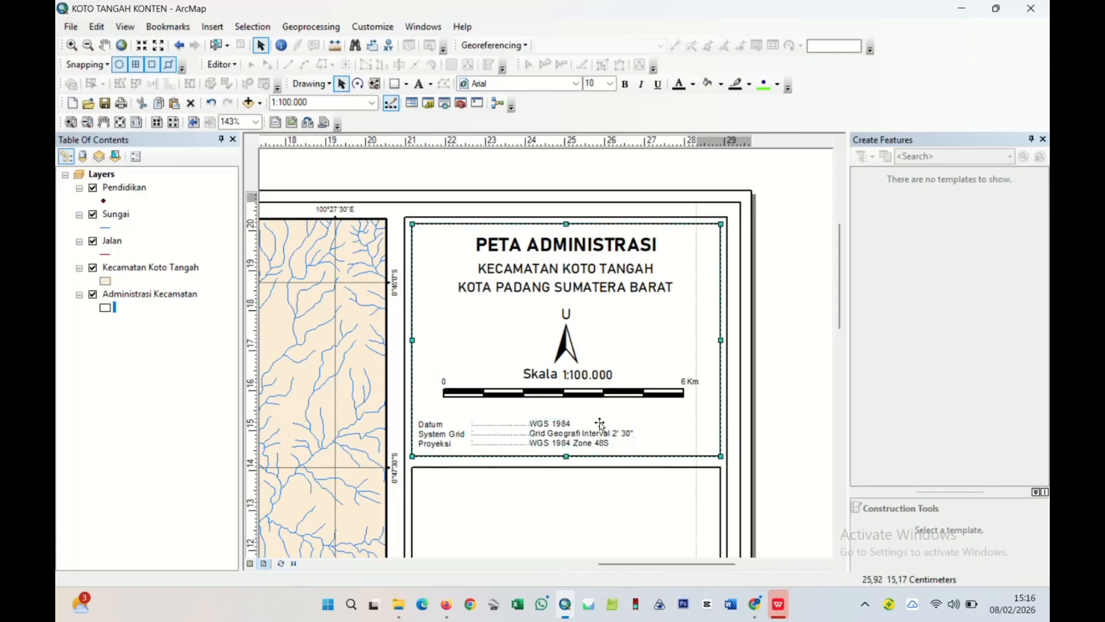
pyautogui.click(767, 422)
# - Remove the space in the grid interval value so the line reads "Grid Geografi Interval 2'30""
pyautogui.scroll(-1, 636, 458)
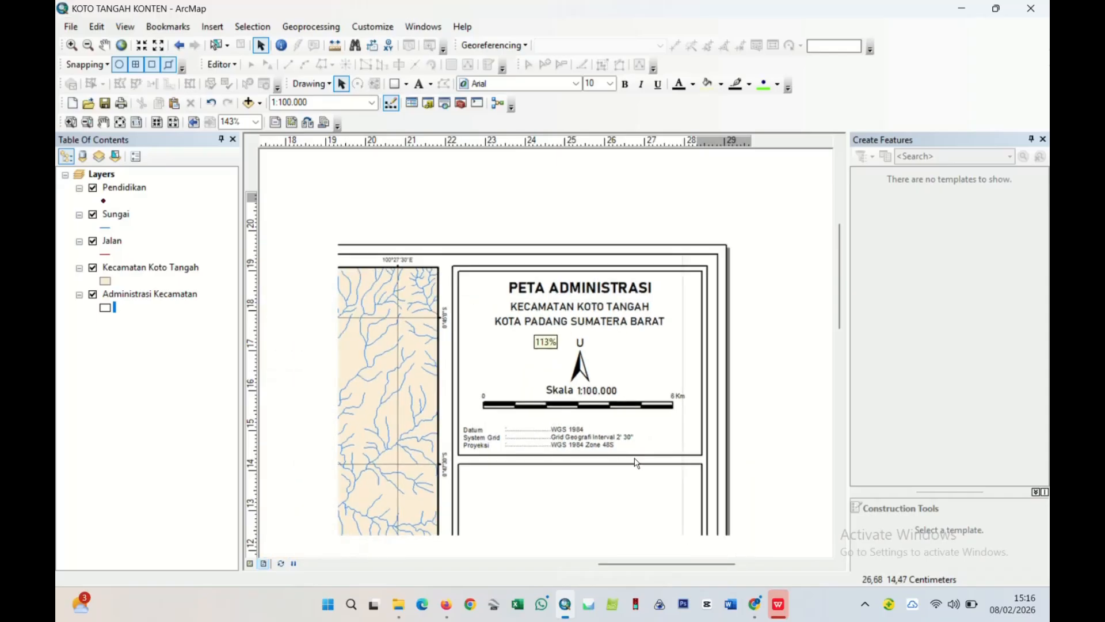
pyautogui.scroll(-1, 583, 479)
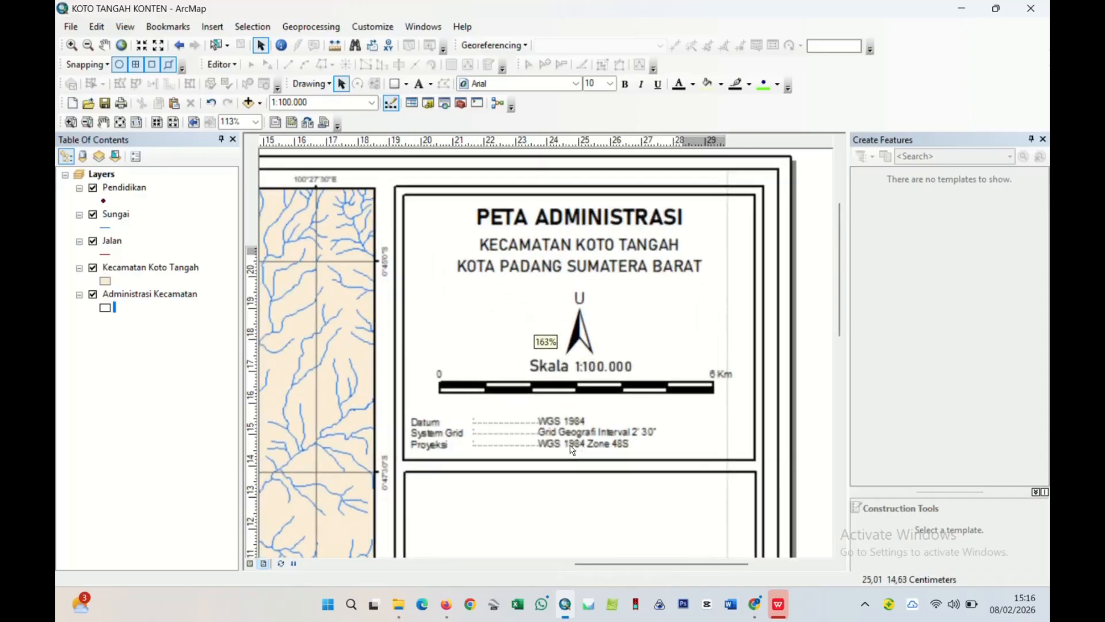
pyautogui.click(597, 447)
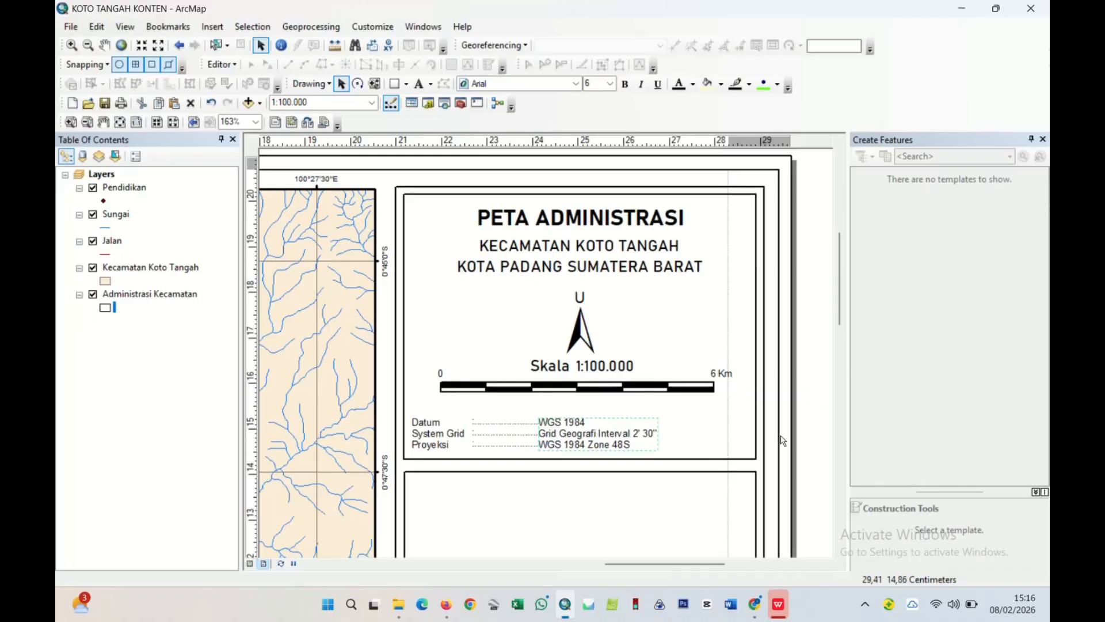
pyautogui.doubleClick(646, 431)
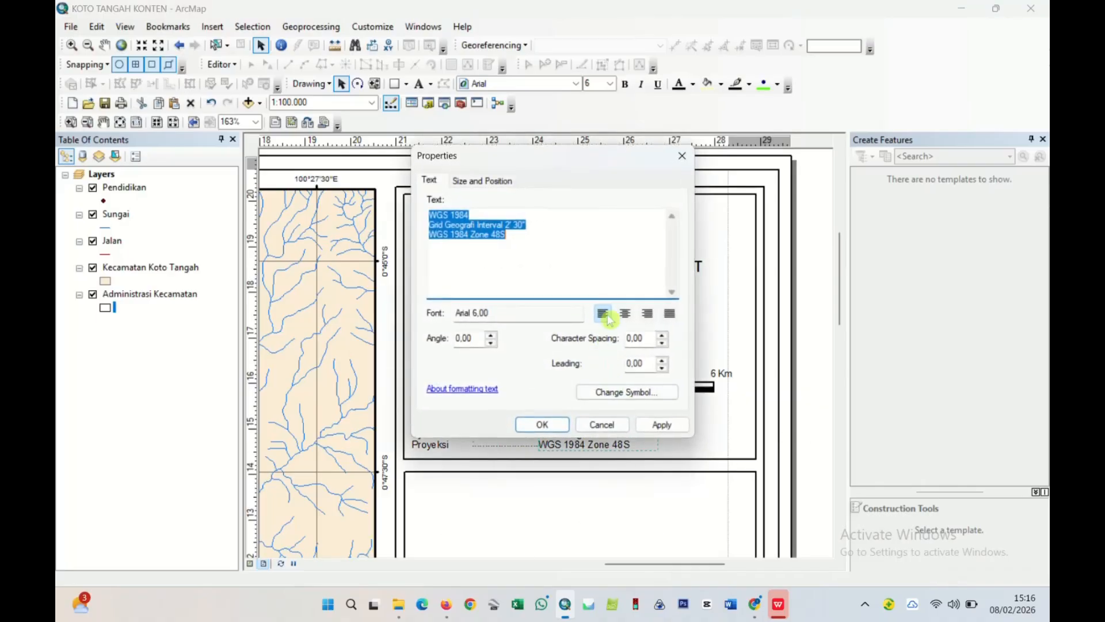
pyautogui.click(515, 229)
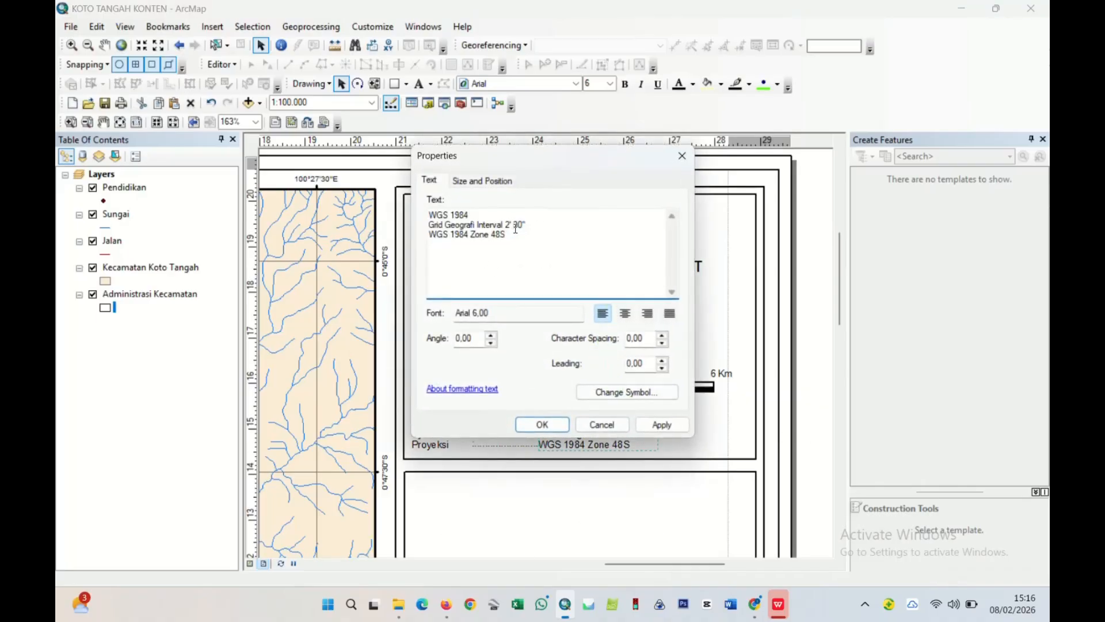
pyautogui.click(547, 415)
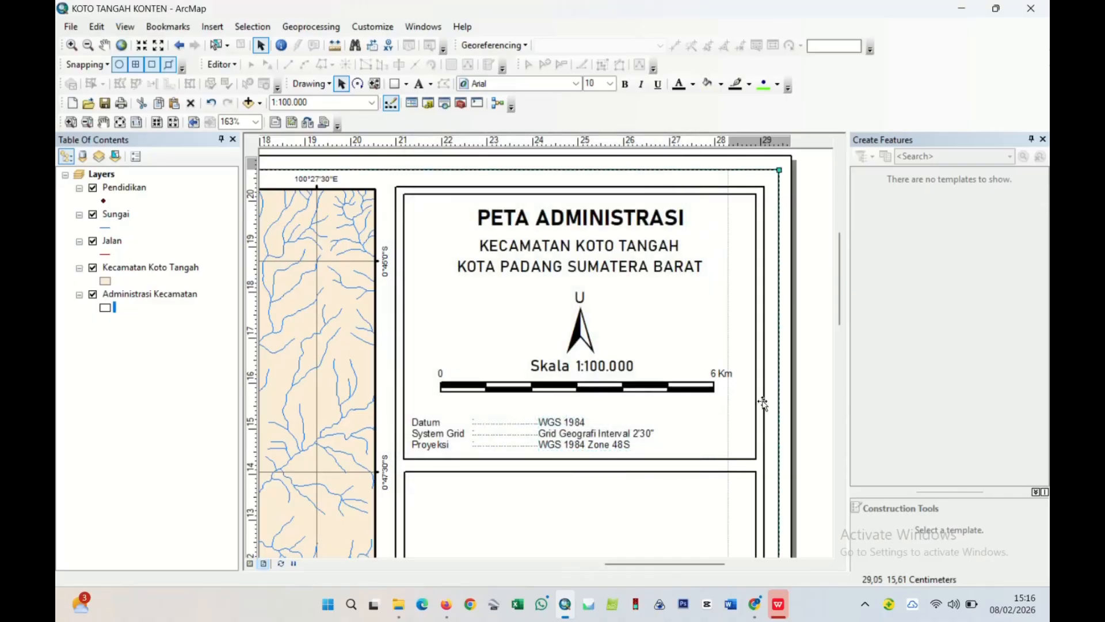
# - Stretch the upper edge of the empty box under the title box slightly upward to narrow the gap between them
pyautogui.scroll(2, 524, 454)
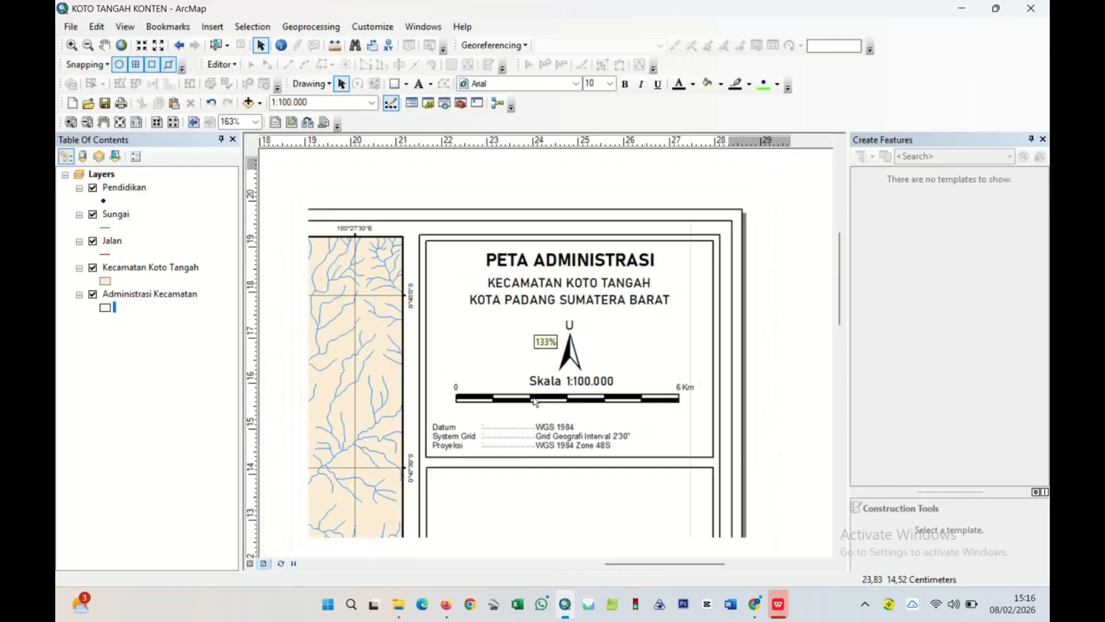
pyautogui.scroll(-2, 551, 435)
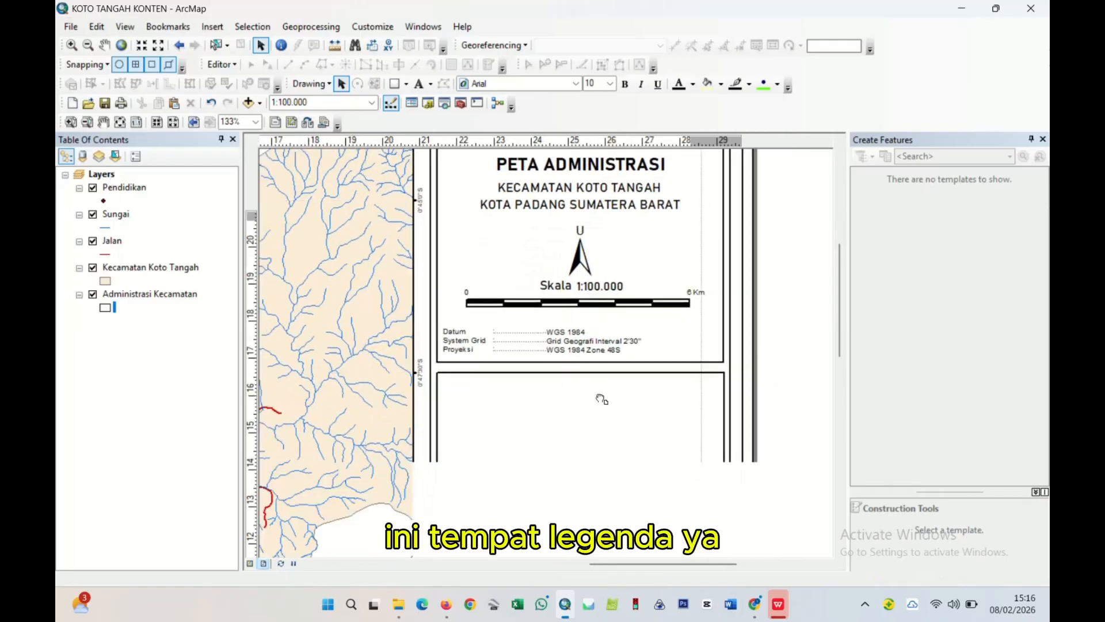
pyautogui.click(575, 420)
pyautogui.moveTo(582, 372); pyautogui.dragTo(583, 369)
pyautogui.click(777, 365)
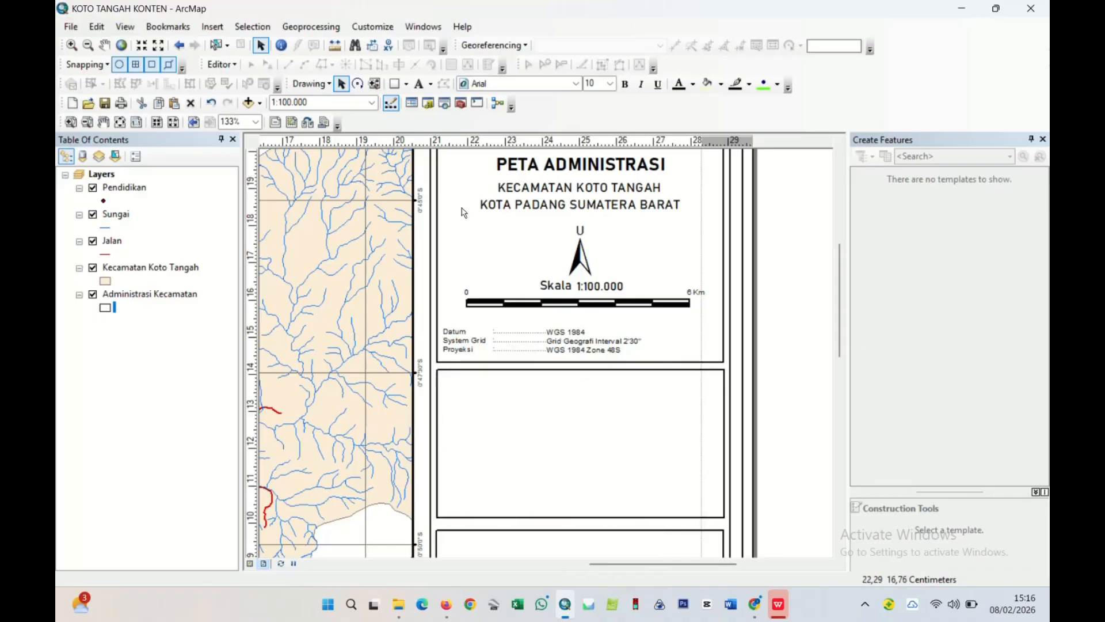
# - Add the text "KETERANGAN" to the empty box under the title box and place it in the box's upper-left corner
pyautogui.click(472, 384)
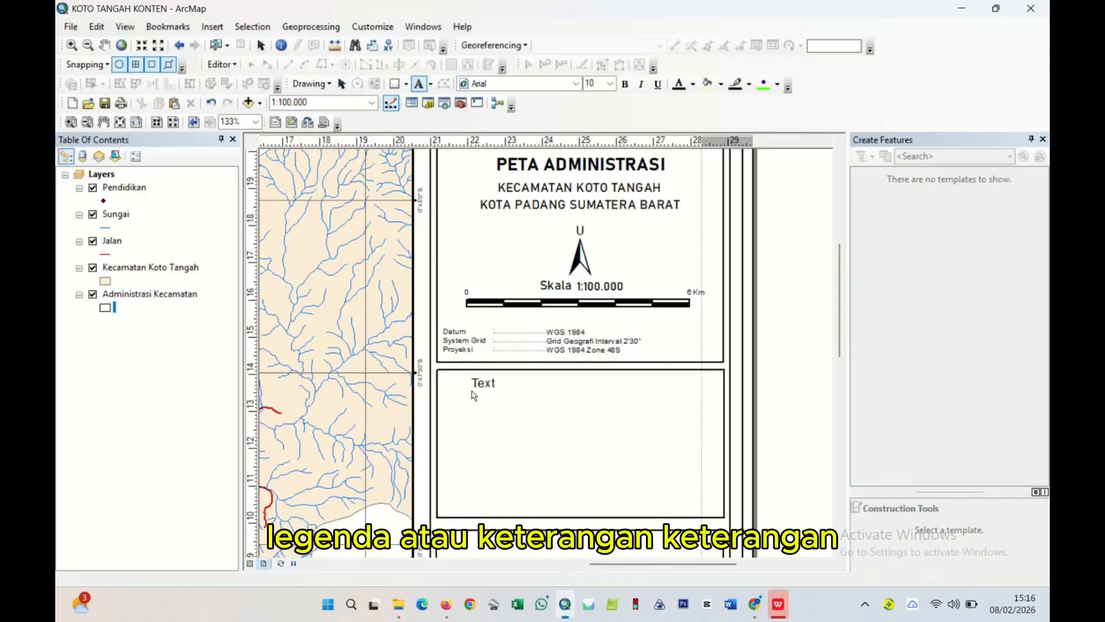
pyautogui.write('KETE')
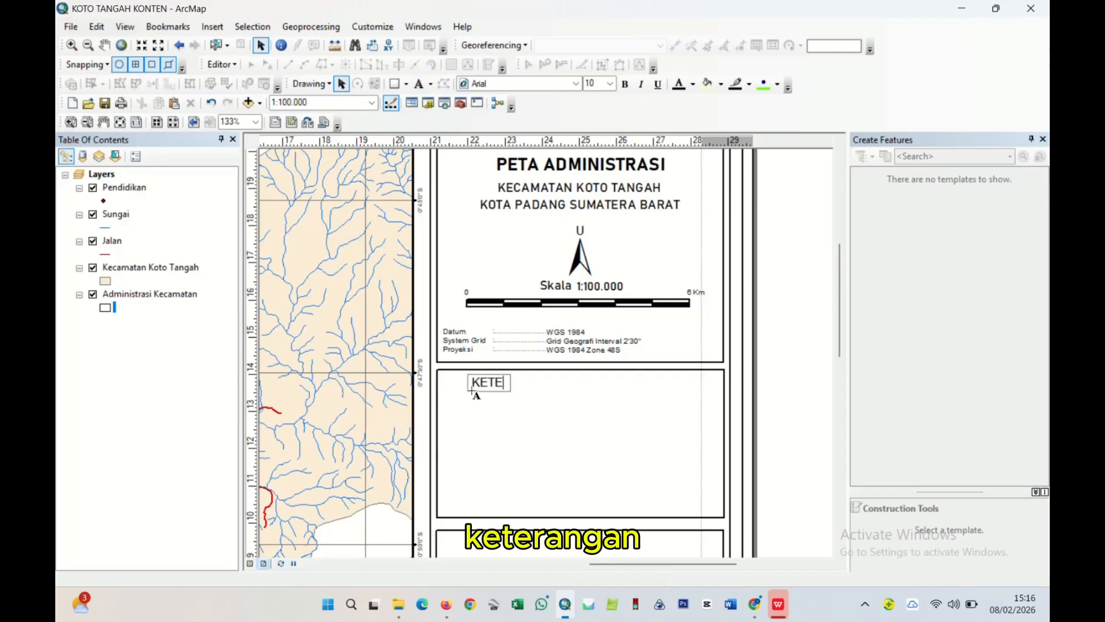
pyautogui.write('EARANGAN')
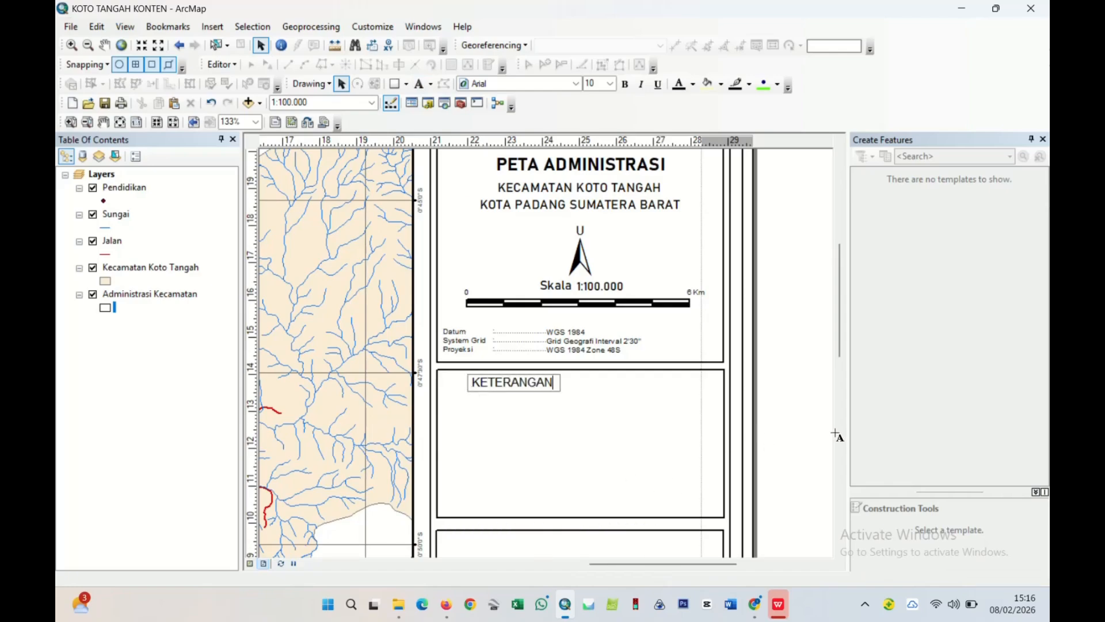
pyautogui.click(588, 401)
pyautogui.click(545, 380)
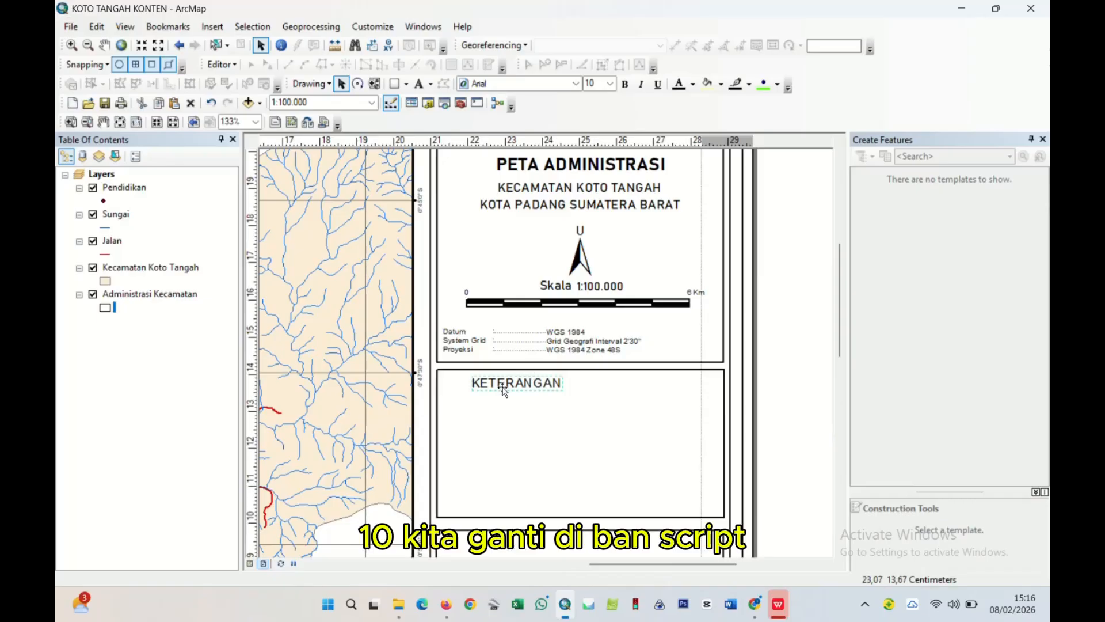
pyautogui.moveTo(506, 383); pyautogui.dragTo(479, 382)
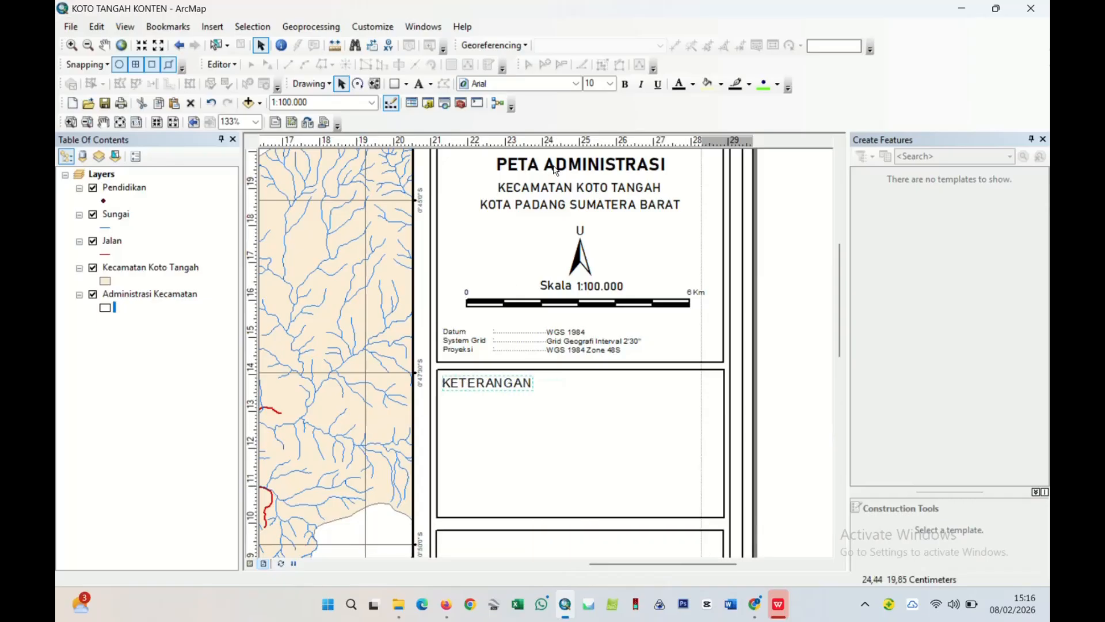
# - Change the font of the KETERANGAN heading to Bahnschrift
pyautogui.click(575, 83)
pyautogui.scroll(1, 477, 137)
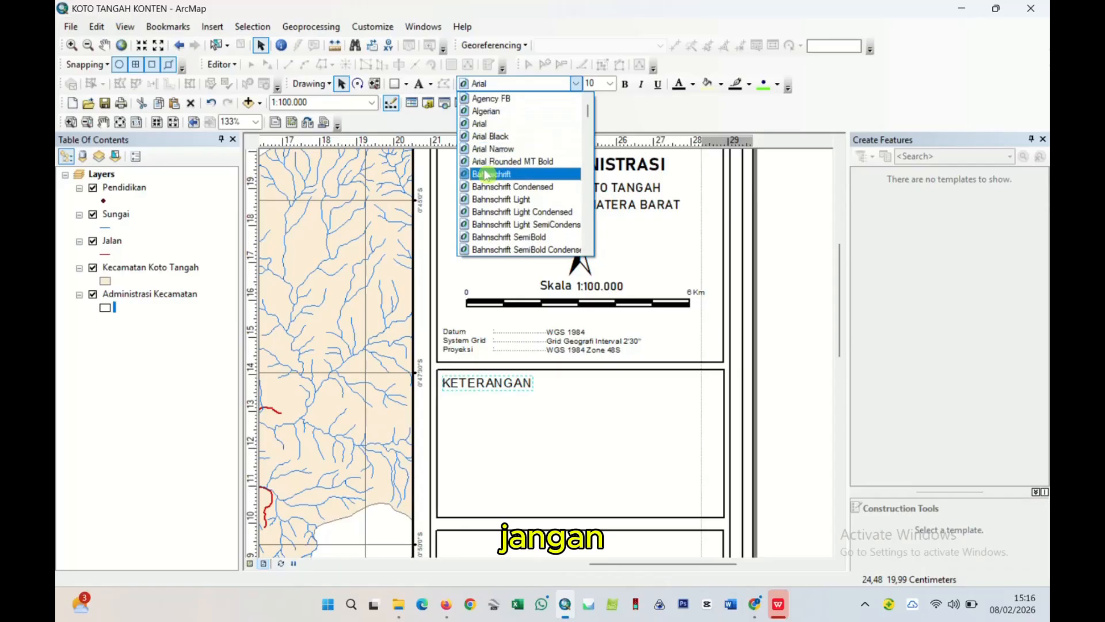
pyautogui.click(487, 173)
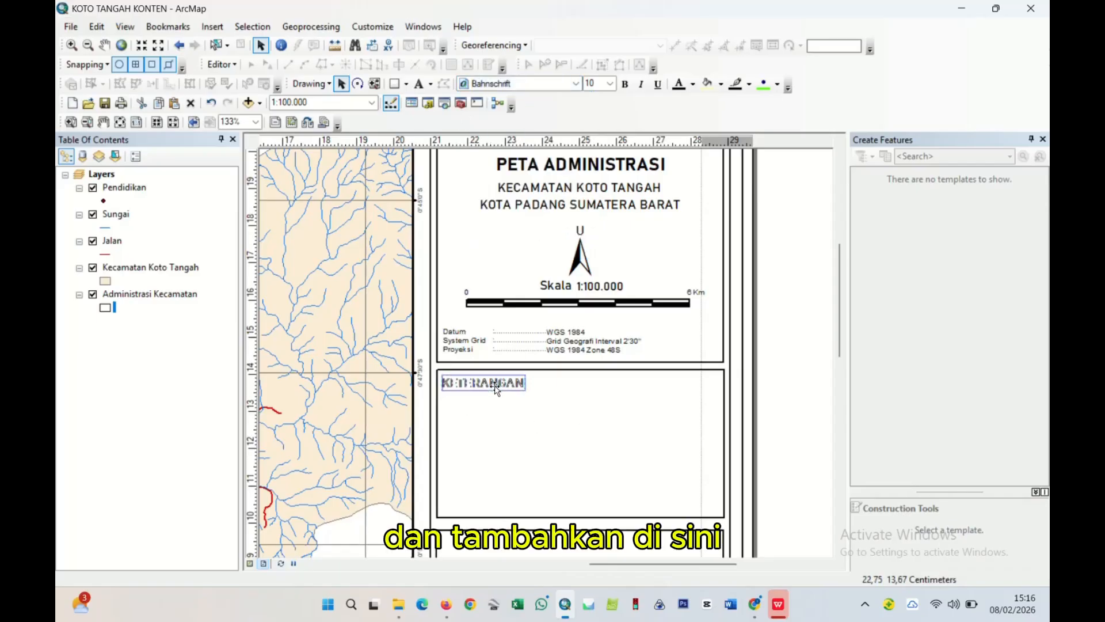
pyautogui.click(738, 387)
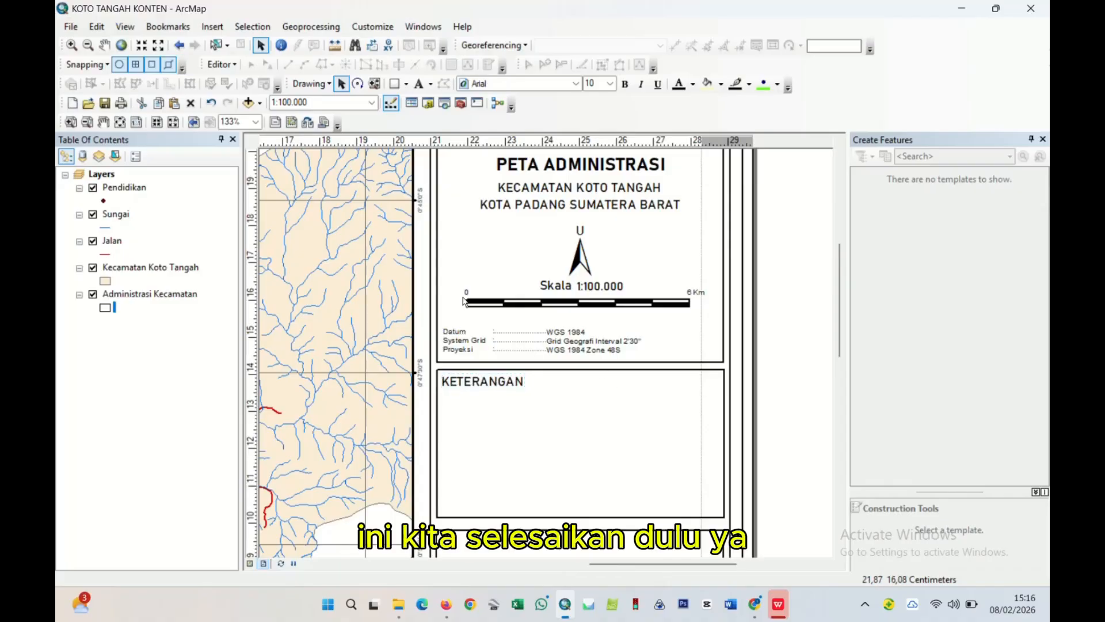
# - Open the attribute table of the Pendidikan layer
pyautogui.click(129, 188)
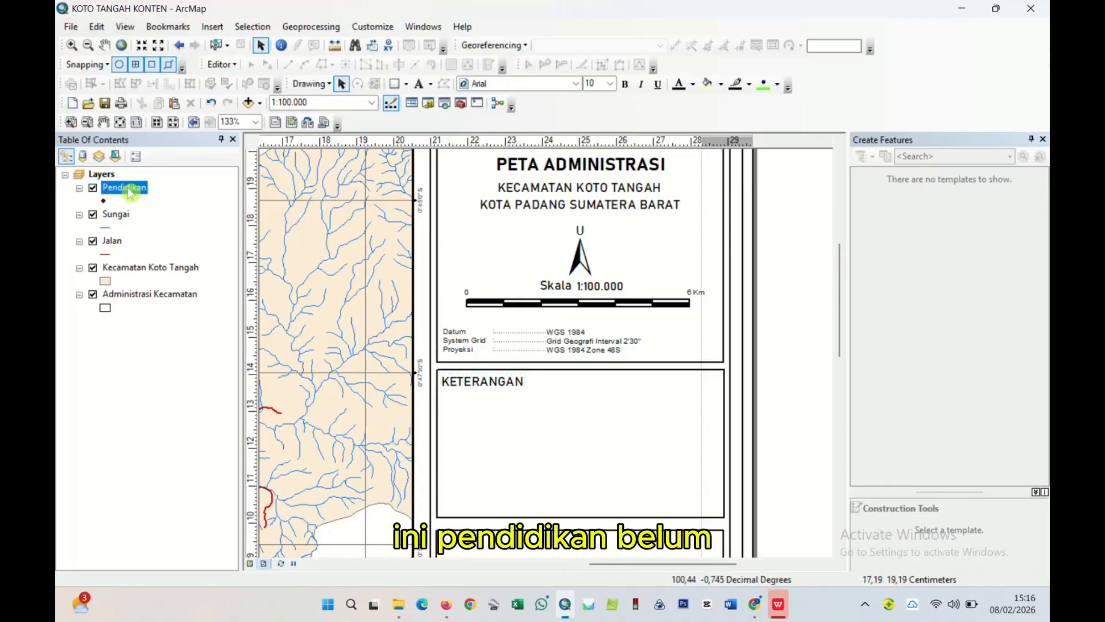
pyautogui.rightClick(128, 188)
pyautogui.click(198, 234)
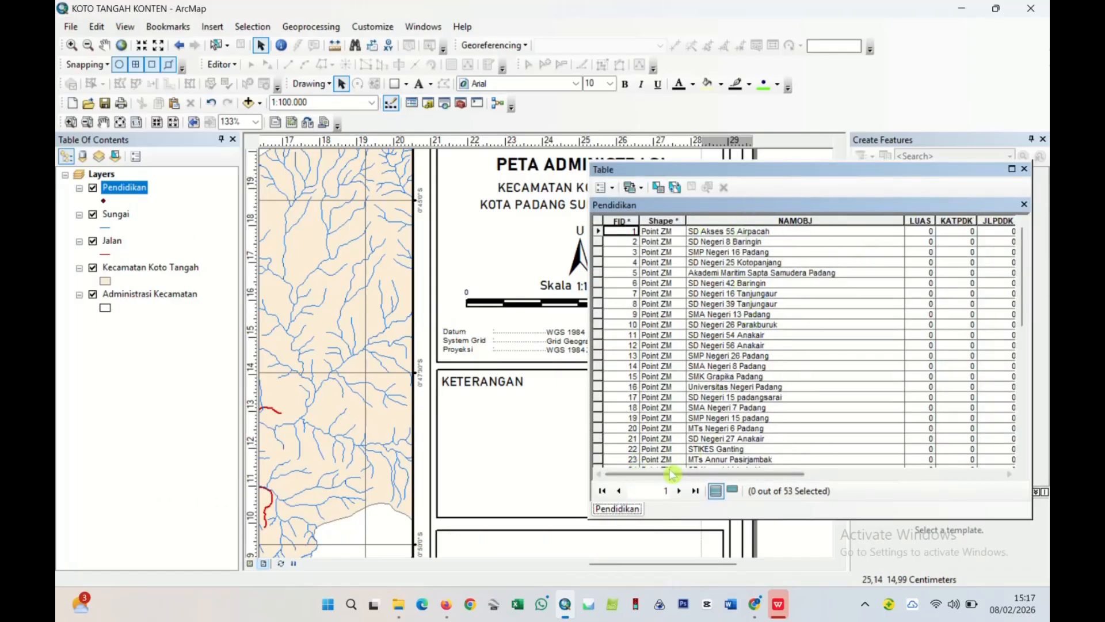
# - Sort the Pendidikan attribute table by the REMARK field, review the education categories, and close the table
pyautogui.moveTo(708, 474); pyautogui.dragTo(856, 473)
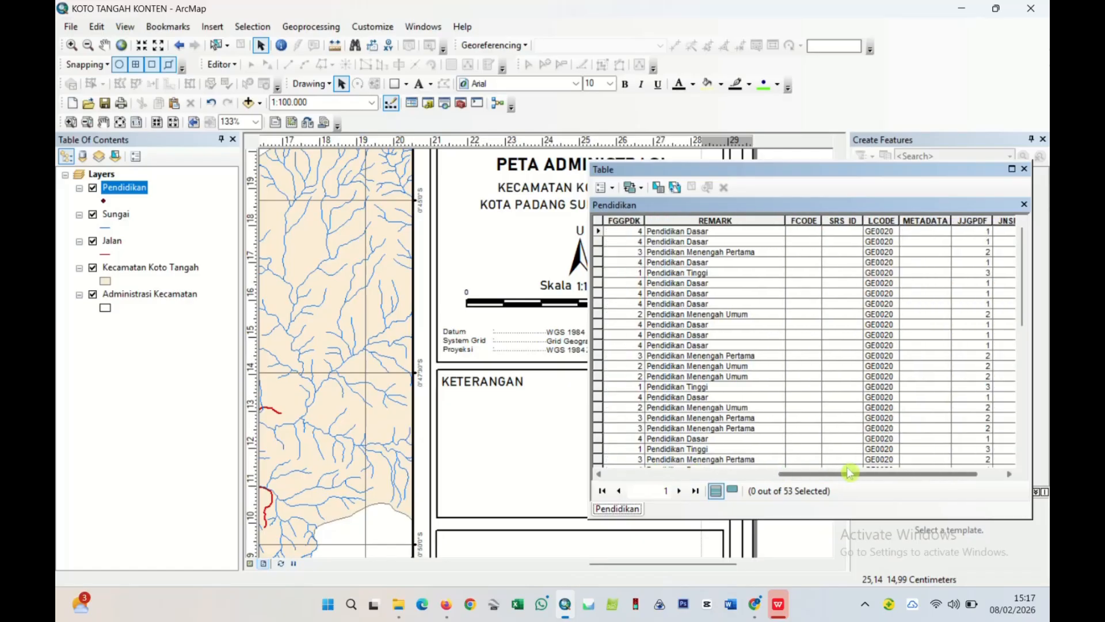
pyautogui.doubleClick(695, 221)
pyautogui.scroll(-6, 696, 280)
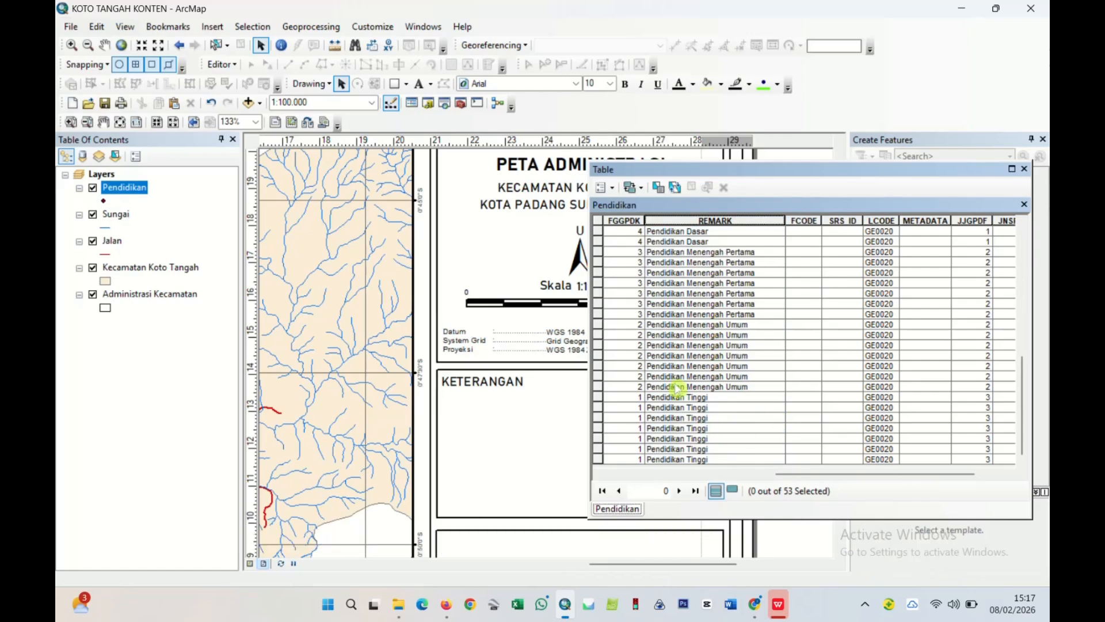
pyautogui.click(1024, 169)
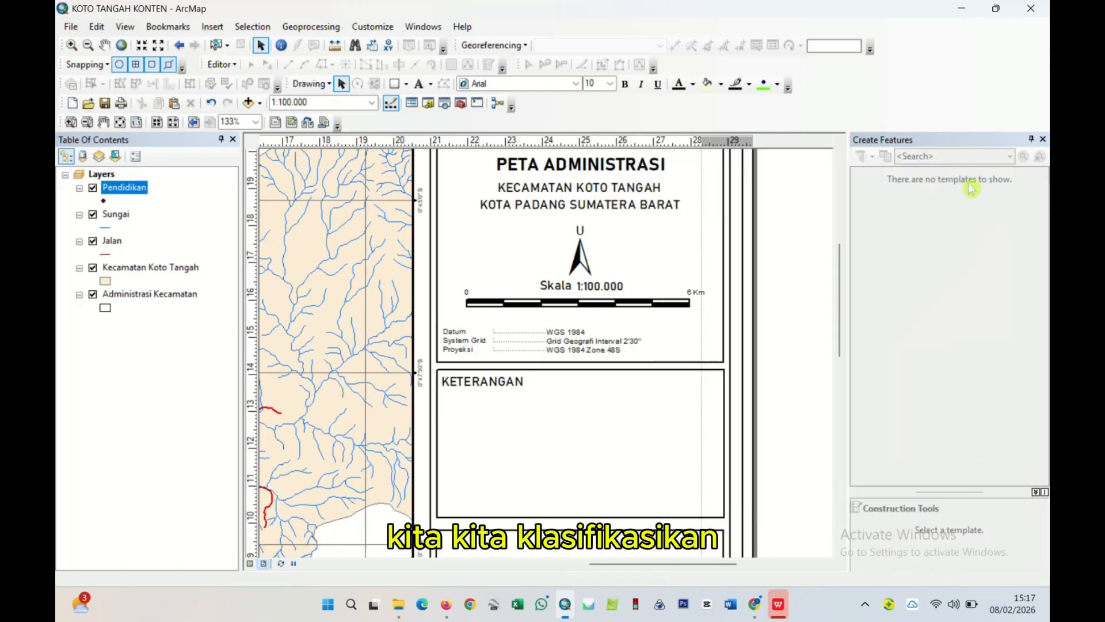
# - Classify the Pendidikan layer by unique values of the REMARK field, adding all values
pyautogui.rightClick(124, 195)
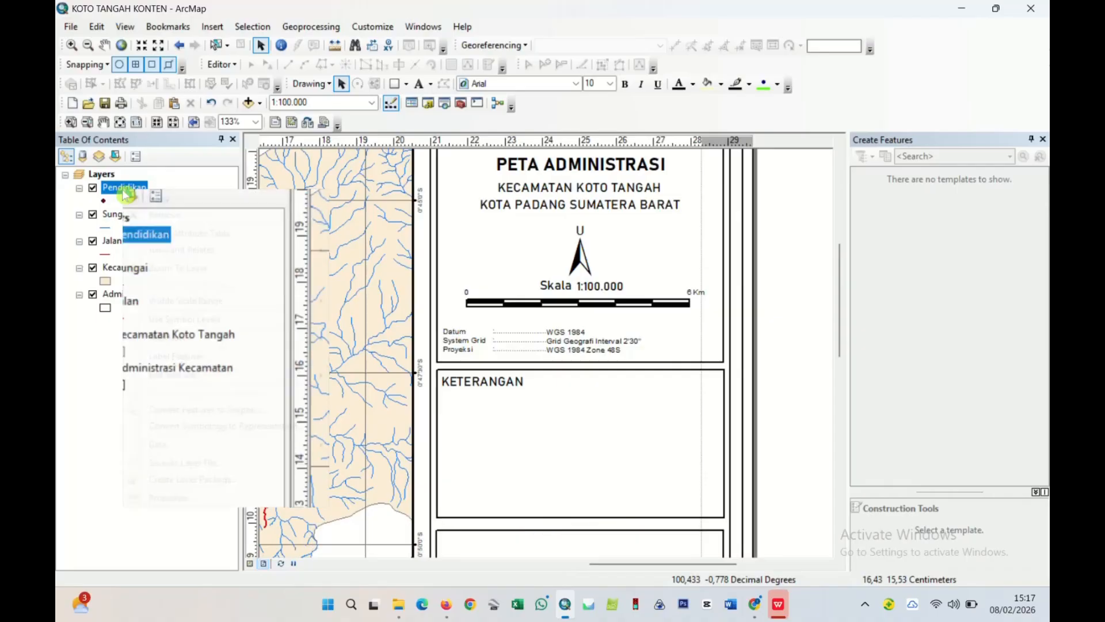
pyautogui.click(158, 497)
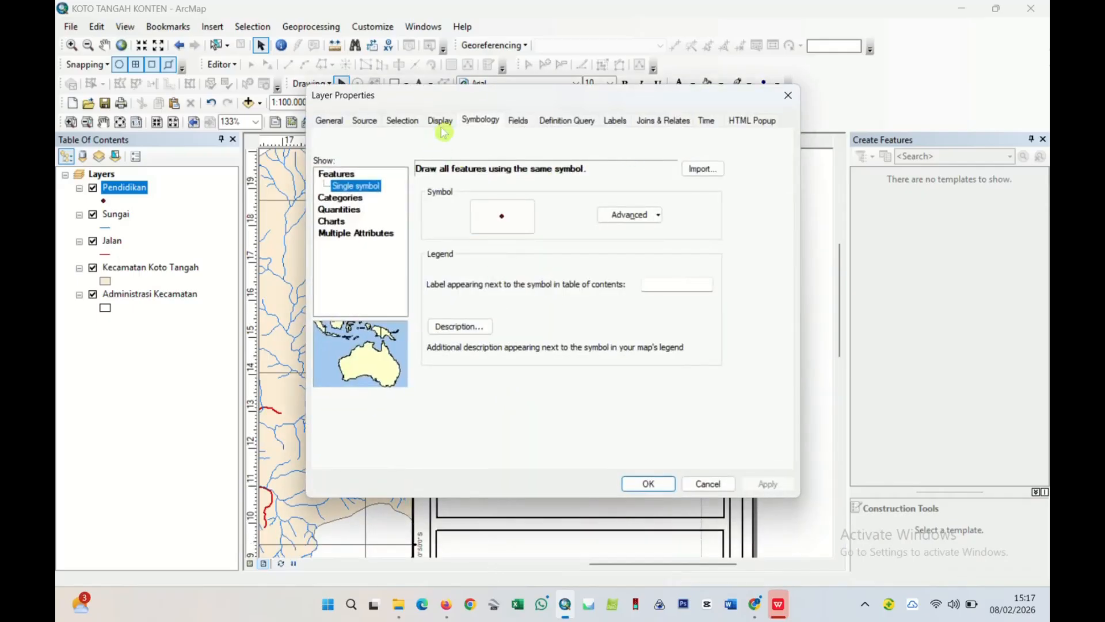
pyautogui.click(340, 198)
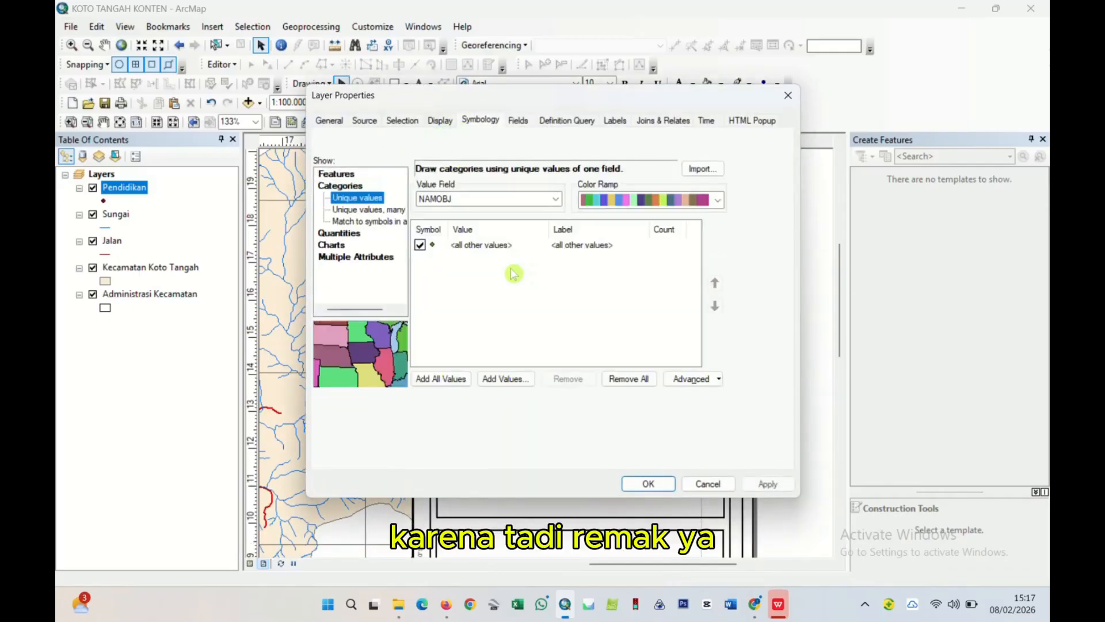
pyautogui.click(488, 197)
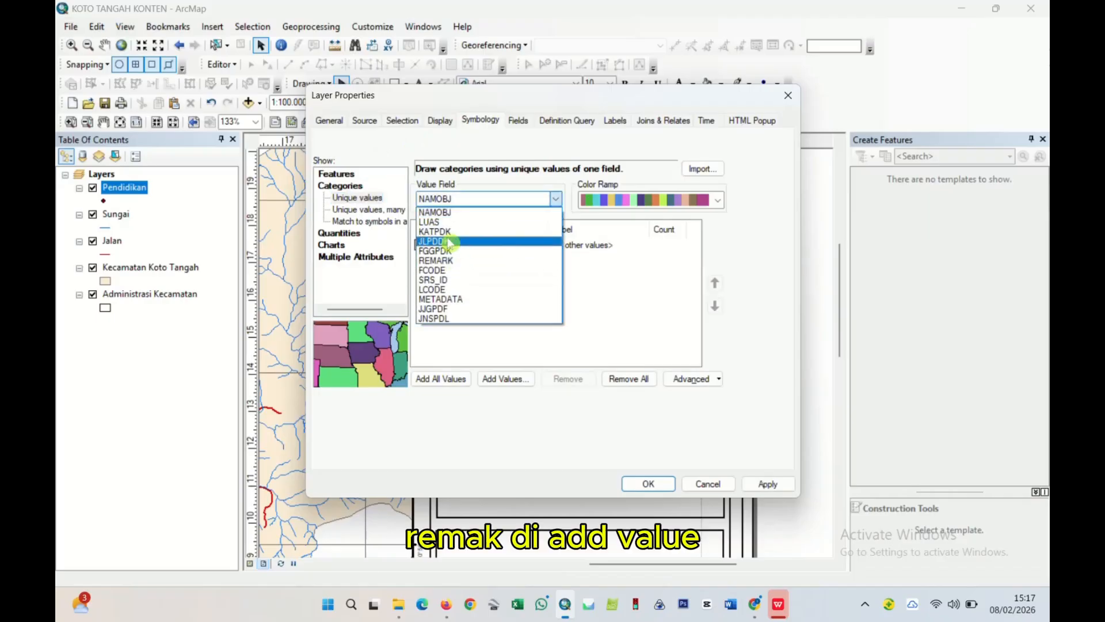
pyautogui.click(449, 266)
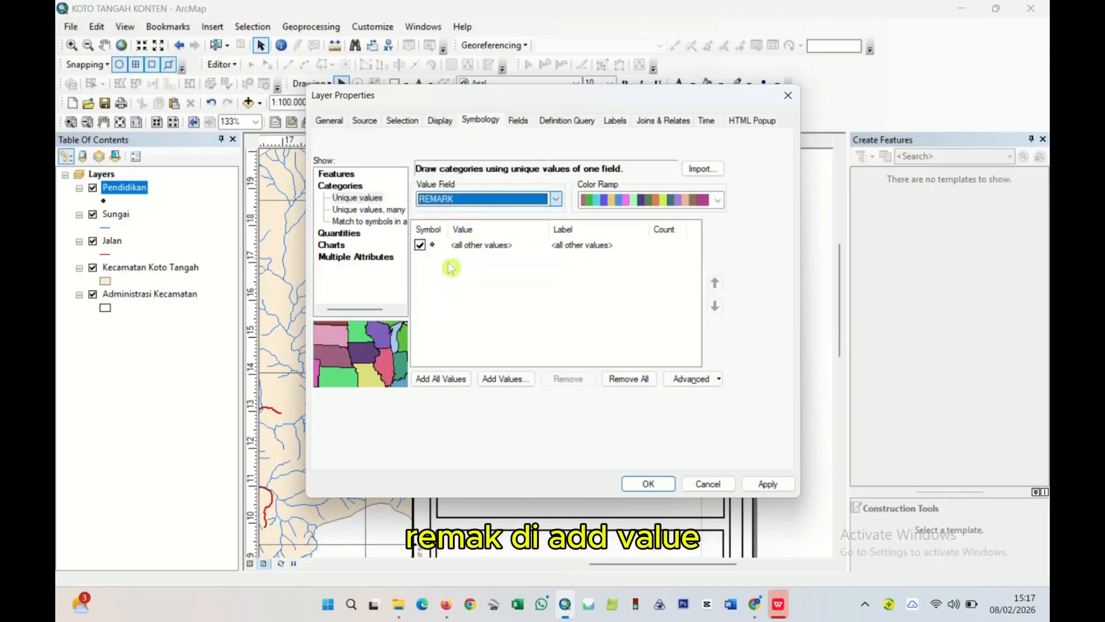
pyautogui.click(437, 381)
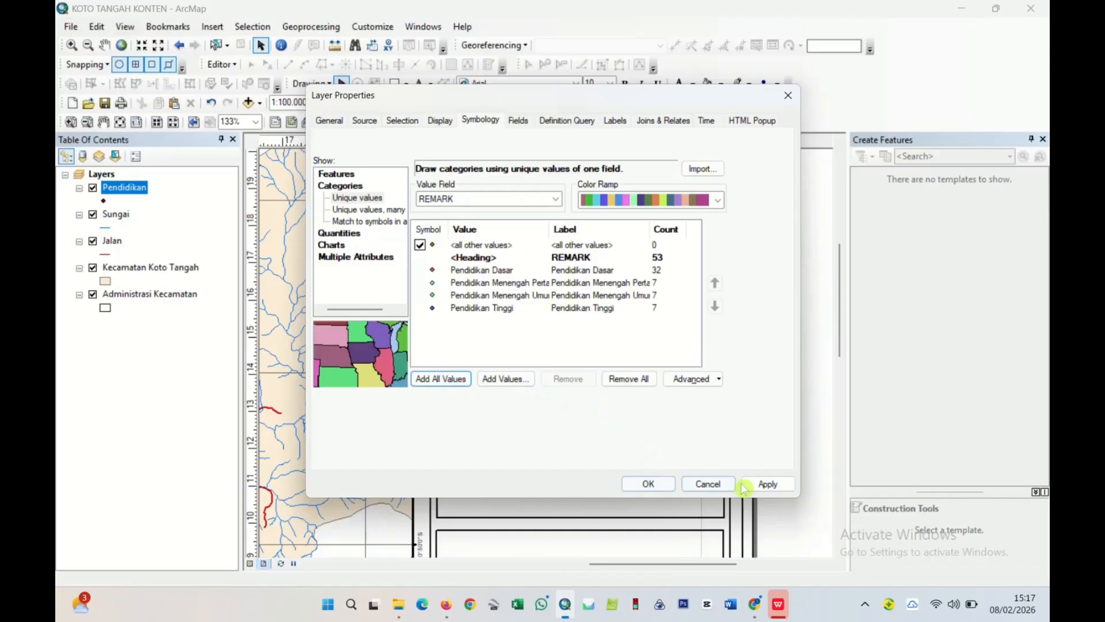
pyautogui.click(765, 484)
pyautogui.click(648, 483)
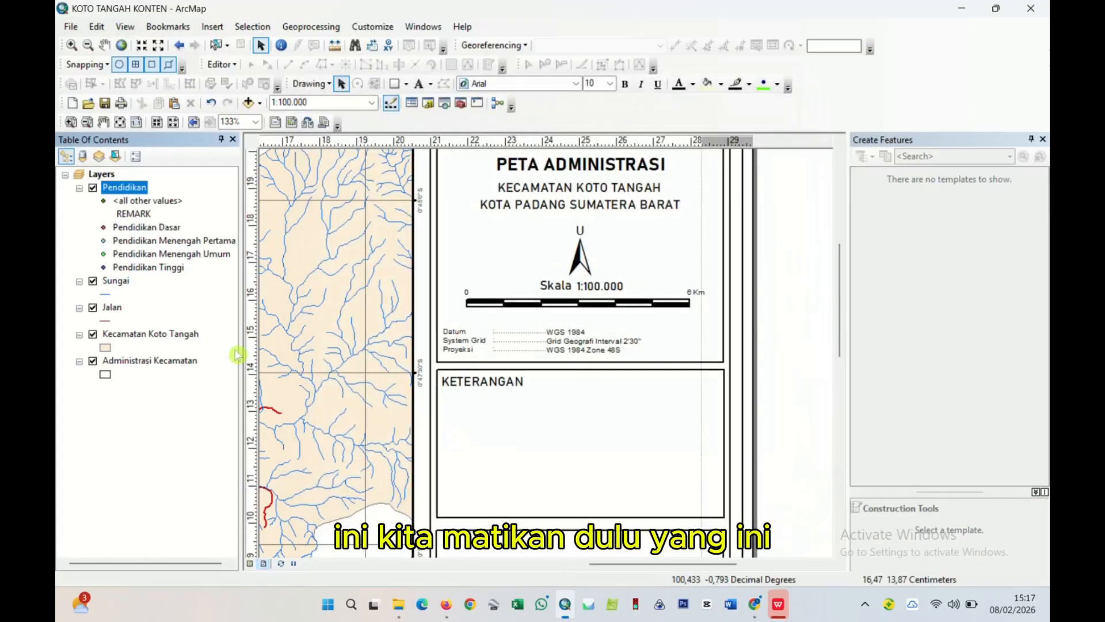
# - Turn off the <all other values> class in the Pendidikan layer's symbology
pyautogui.rightClick(124, 190)
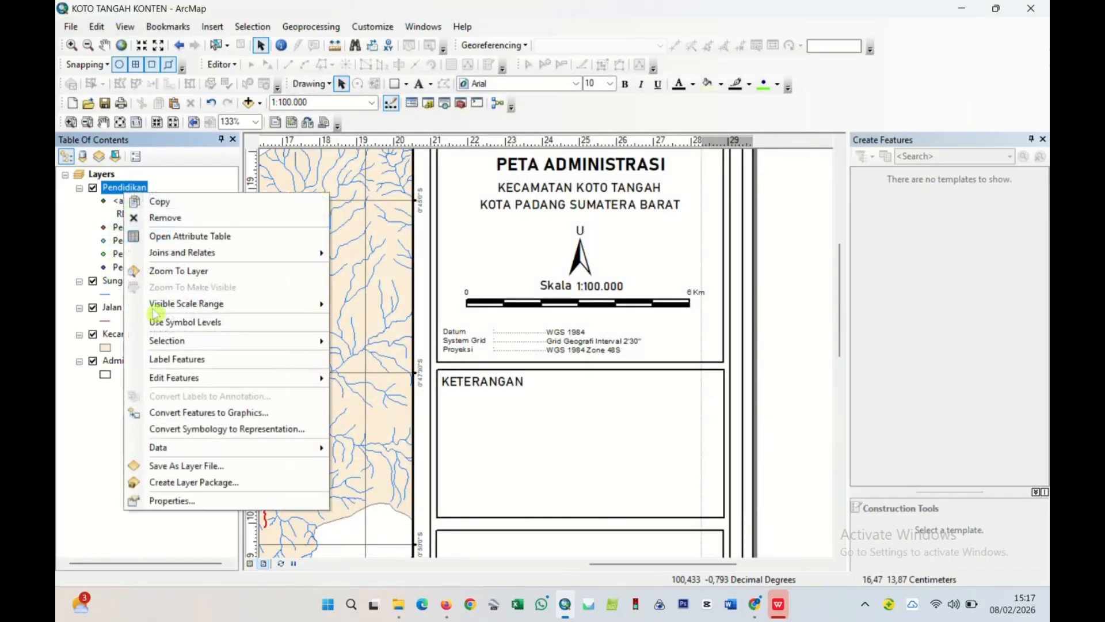
pyautogui.click(176, 482)
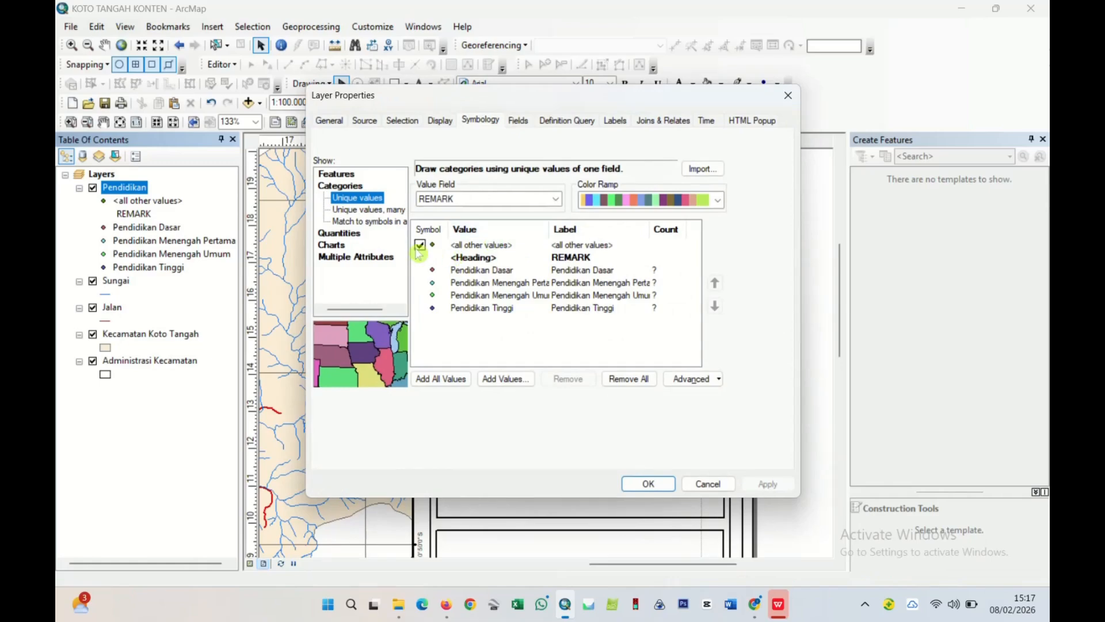
pyautogui.click(769, 484)
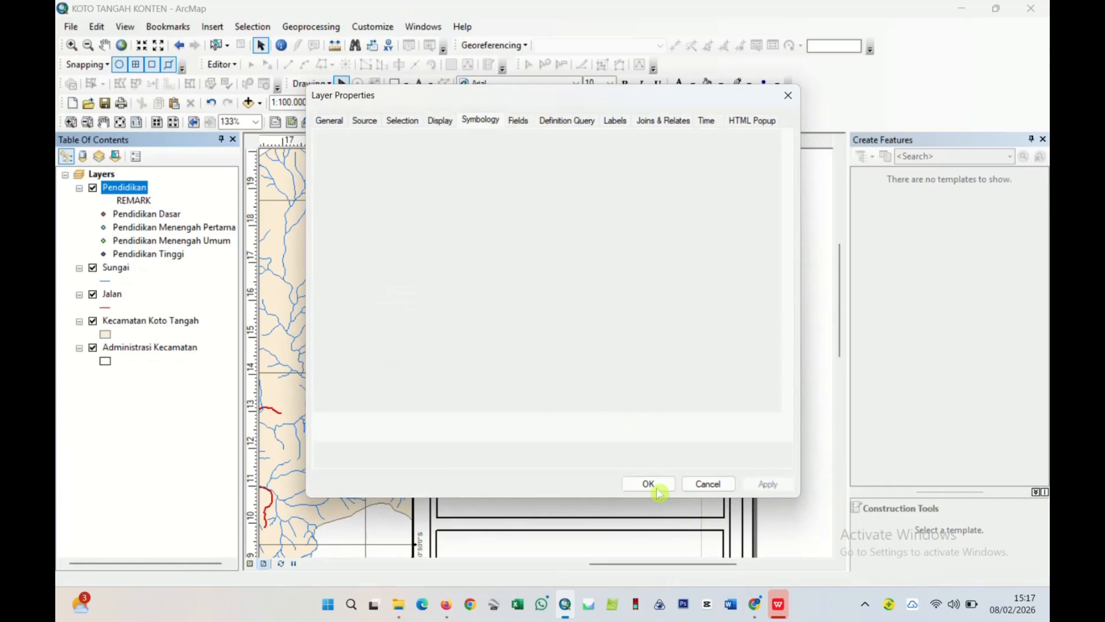
pyautogui.click(648, 483)
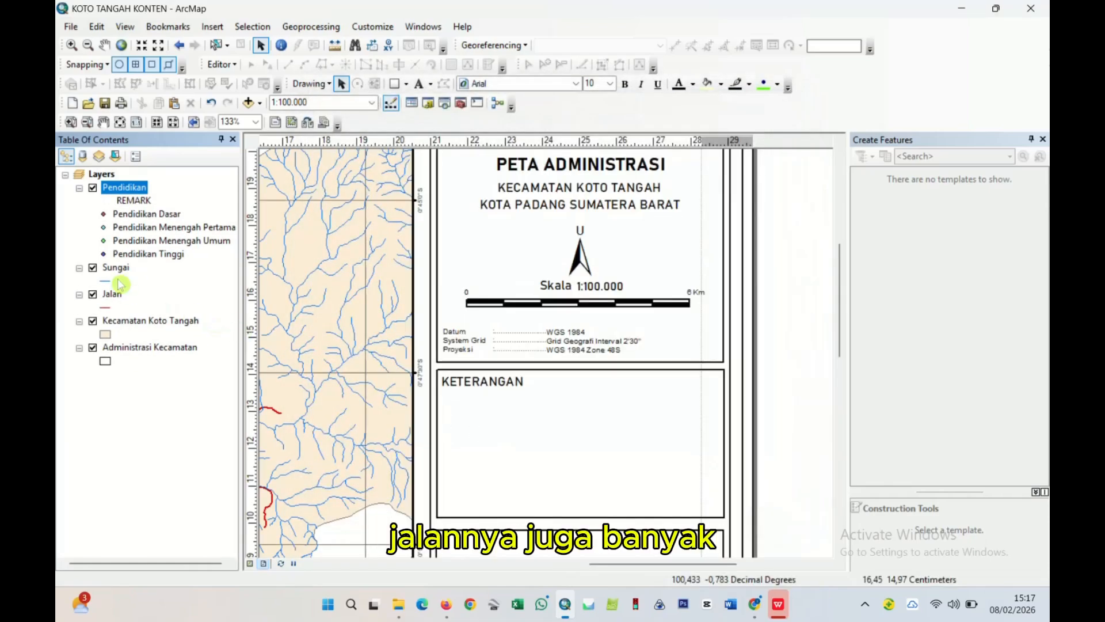
# - Open the Jalan attribute table, sort it by REMARK, review the road categories, and close the table
pyautogui.rightClick(117, 298)
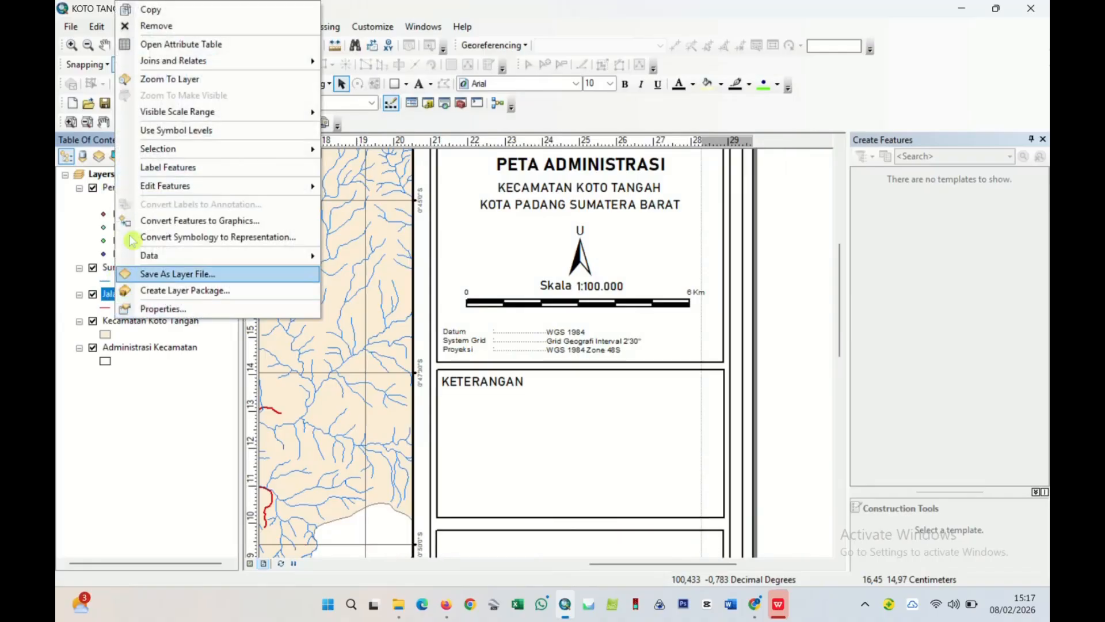
pyautogui.click(151, 43)
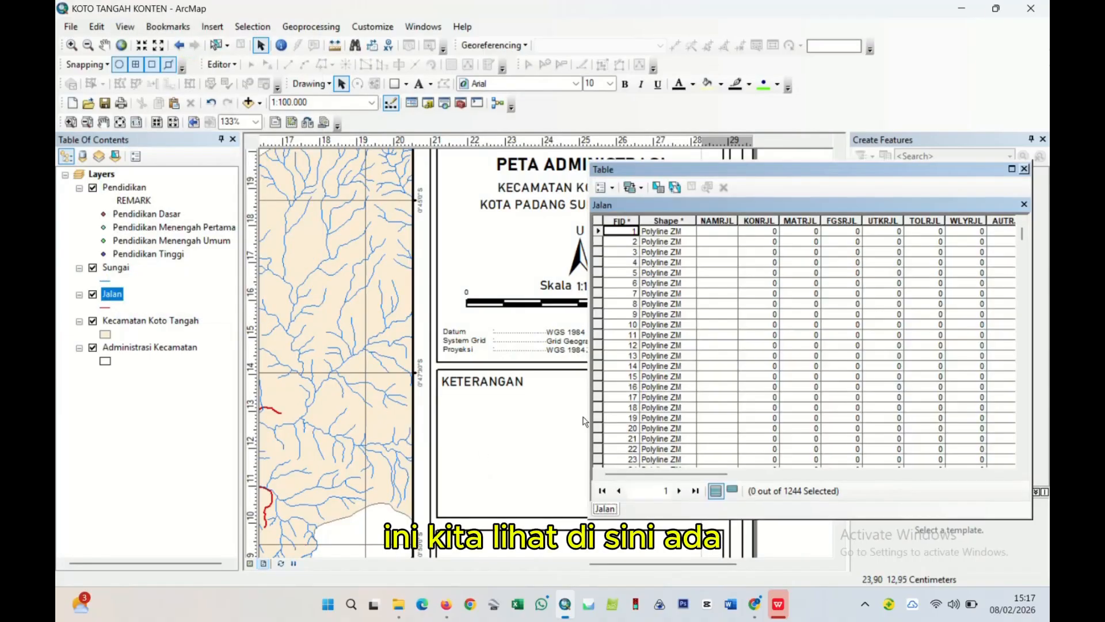
pyautogui.moveTo(666, 473); pyautogui.dragTo(924, 453)
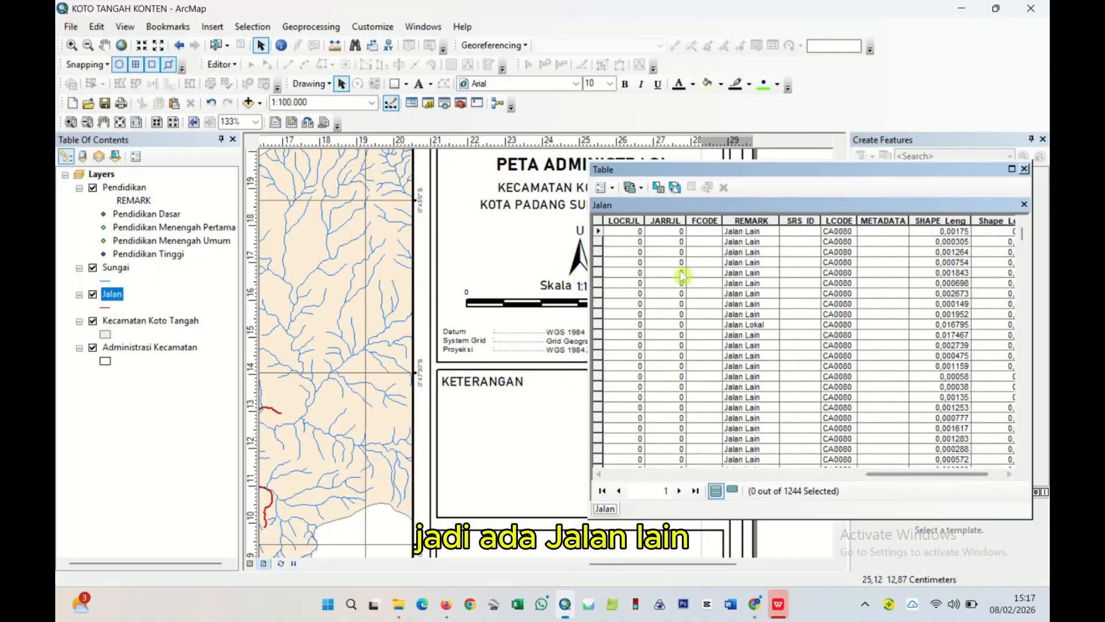
pyautogui.scroll(-5, 757, 241)
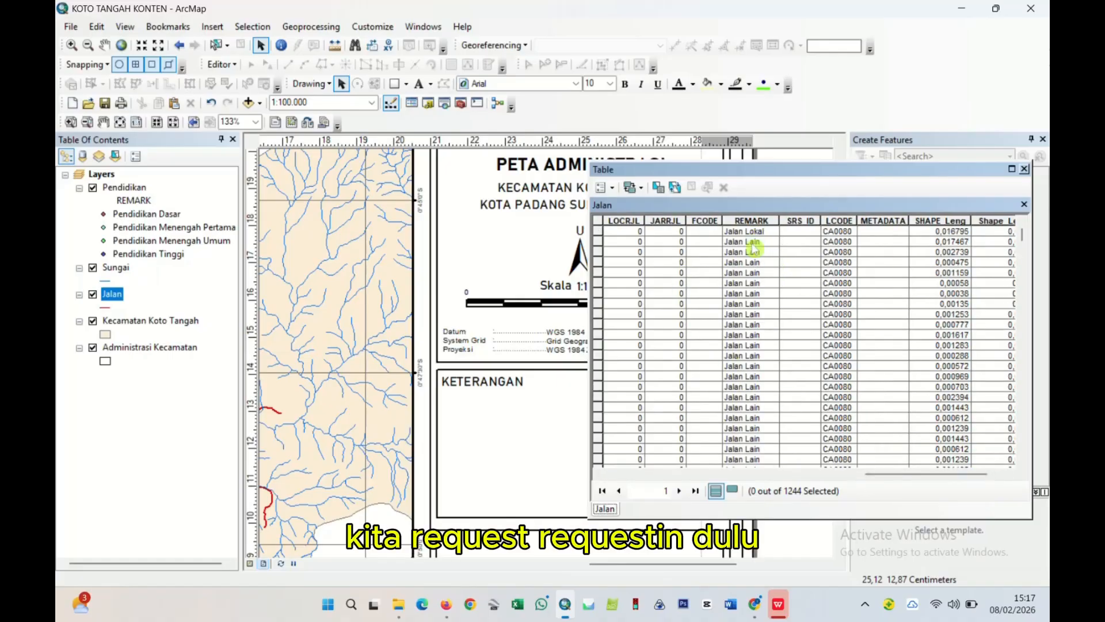
pyautogui.doubleClick(751, 221)
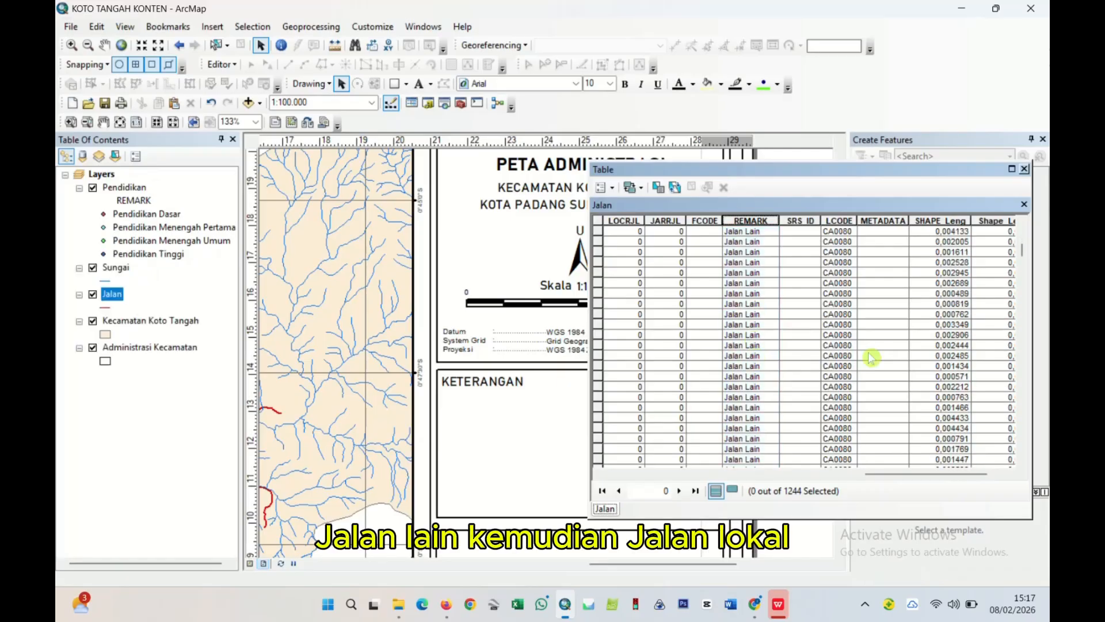
pyautogui.moveTo(1038, 255); pyautogui.dragTo(1043, 464)
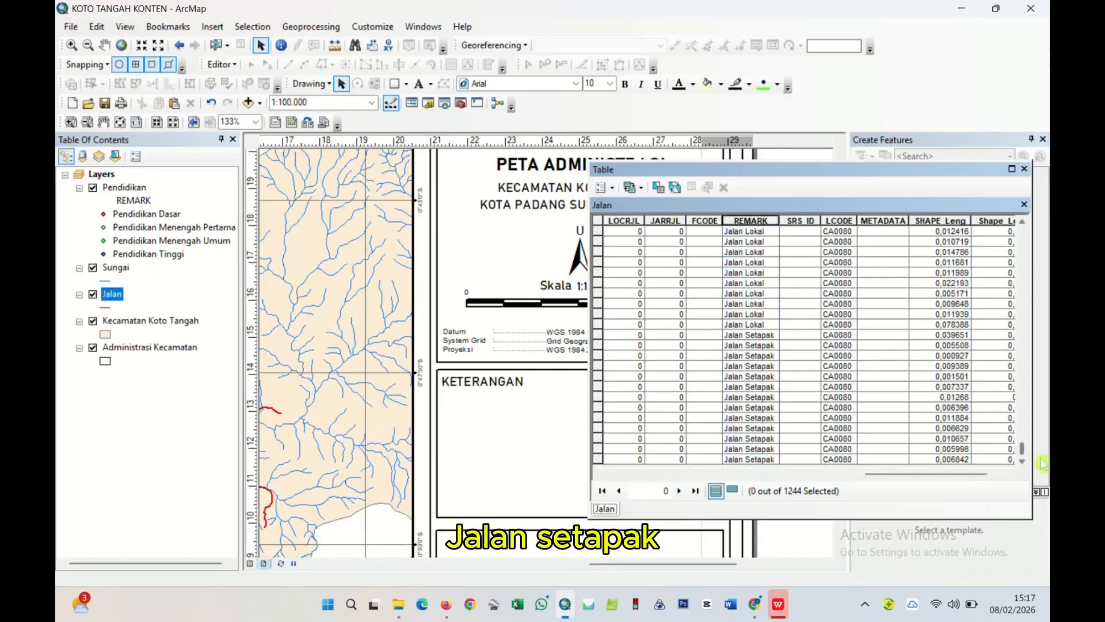
pyautogui.scroll(10, 775, 428)
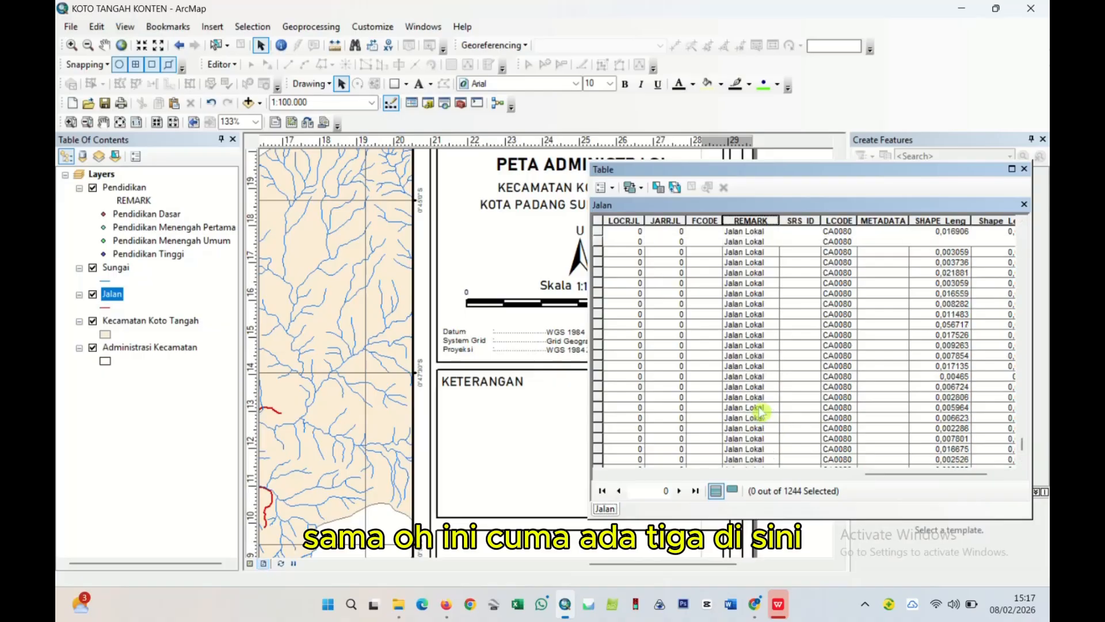
pyautogui.click(1024, 170)
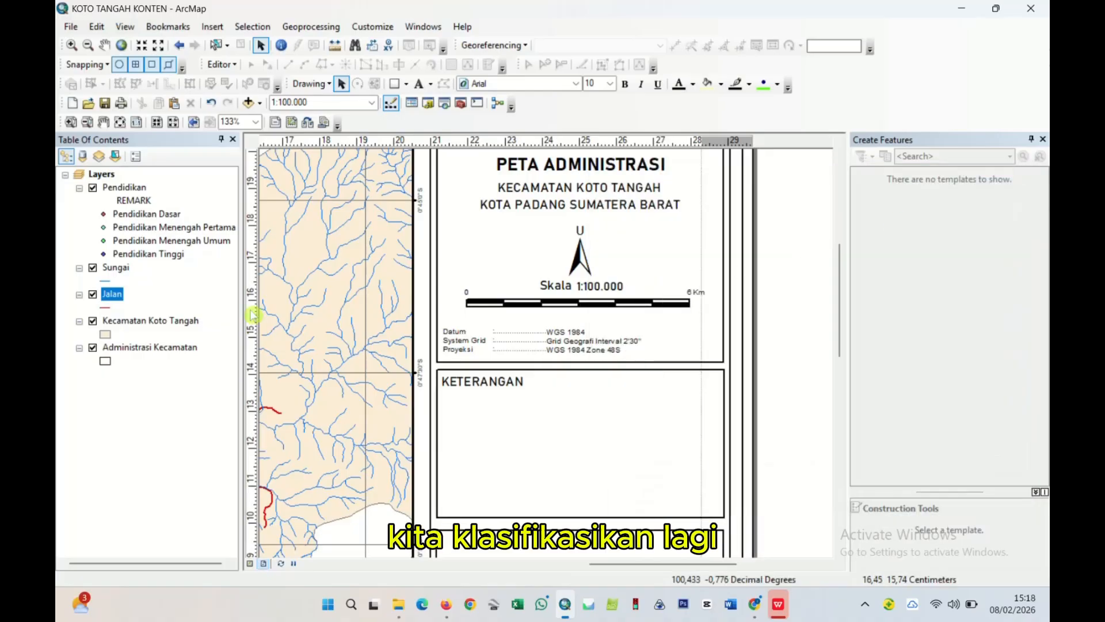
# - Classify the Jalan layer by unique values of REMARK, adding all values and turning off <all other values>
pyautogui.rightClick(110, 303)
pyautogui.click(176, 309)
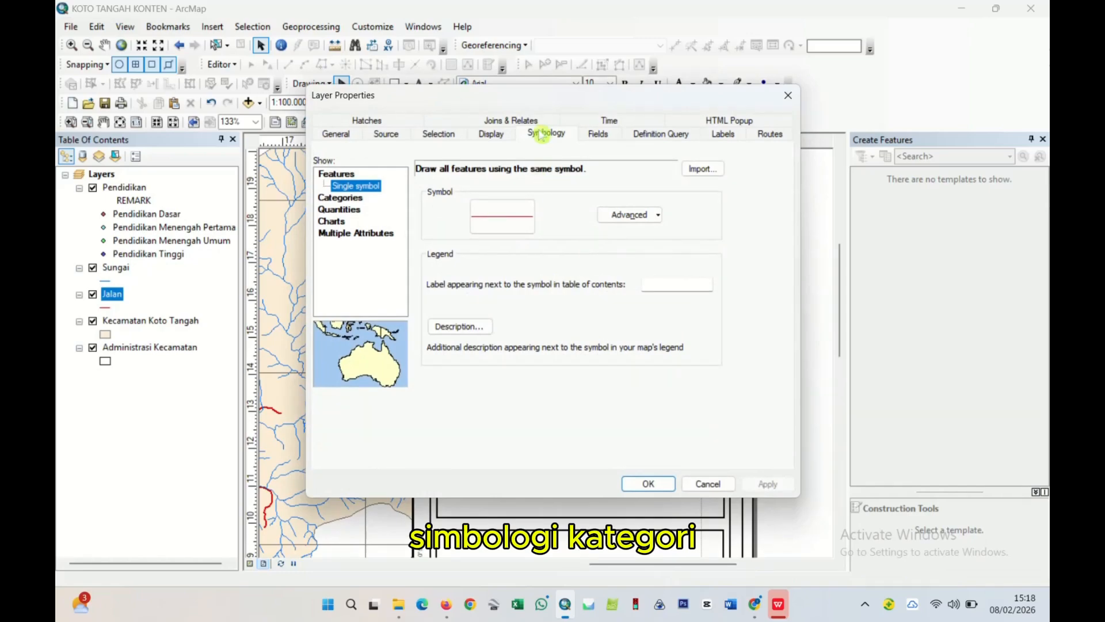
pyautogui.click(511, 120)
pyautogui.click(545, 121)
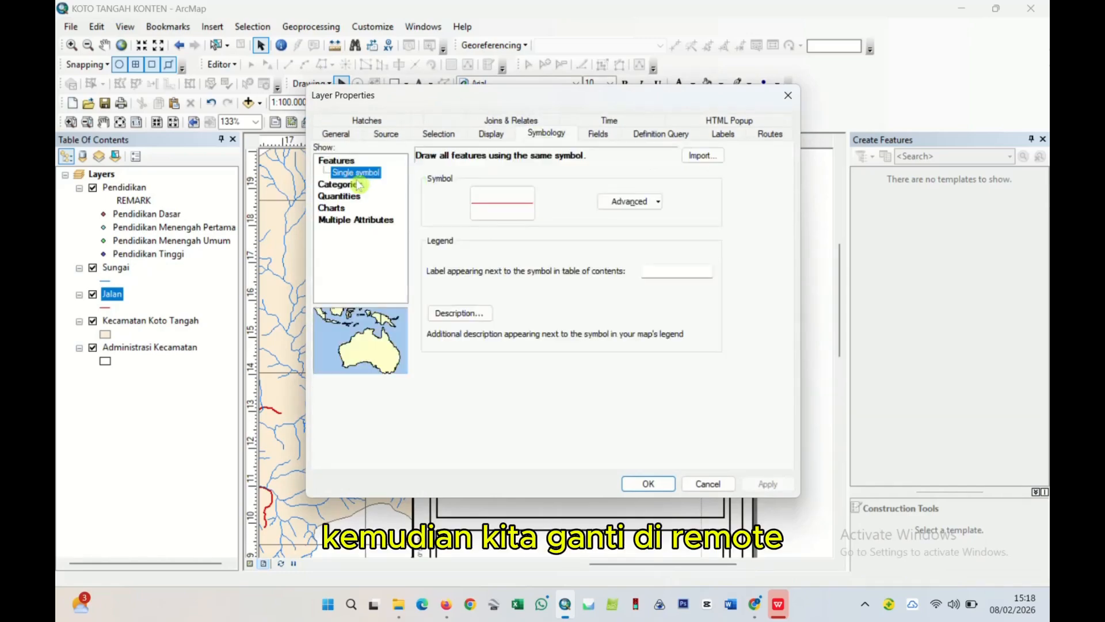
pyautogui.click(344, 183)
pyautogui.click(463, 185)
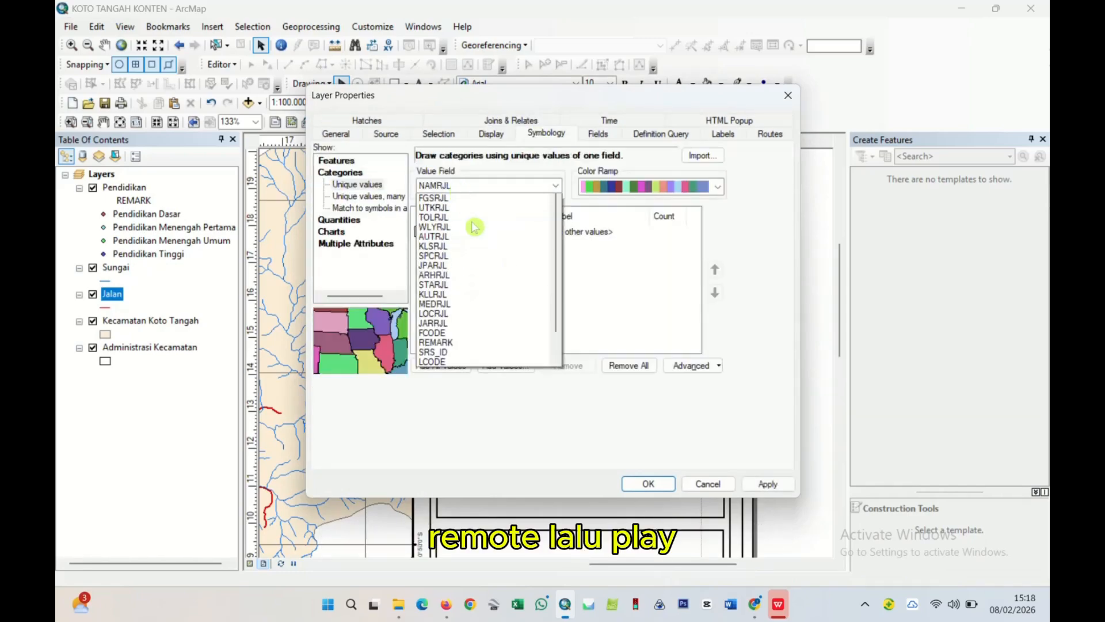
pyautogui.click(443, 372)
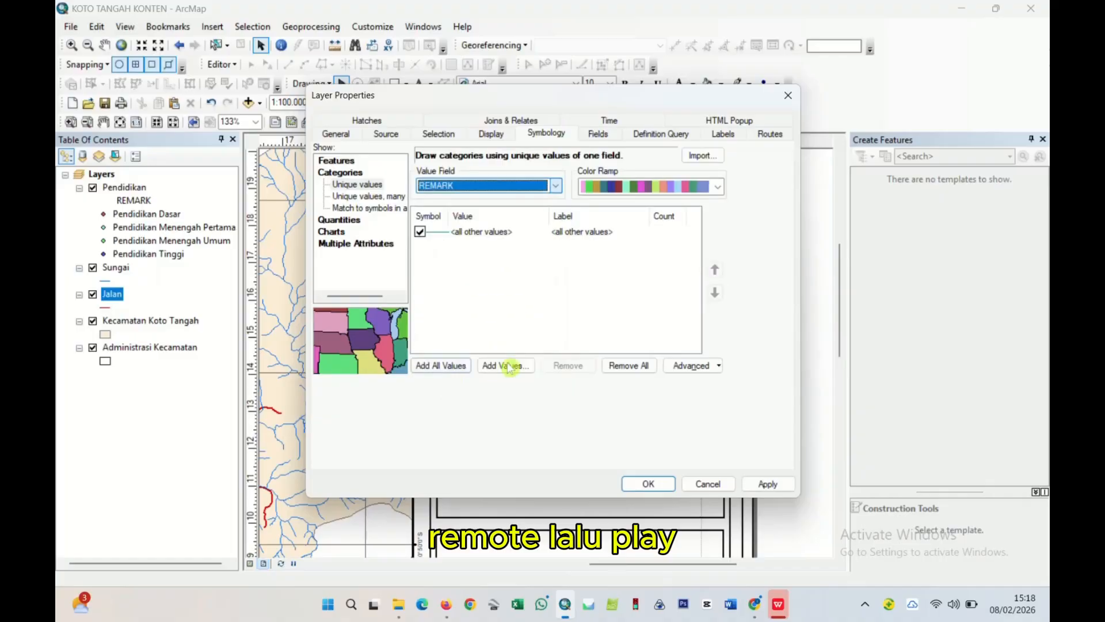
pyautogui.click(442, 366)
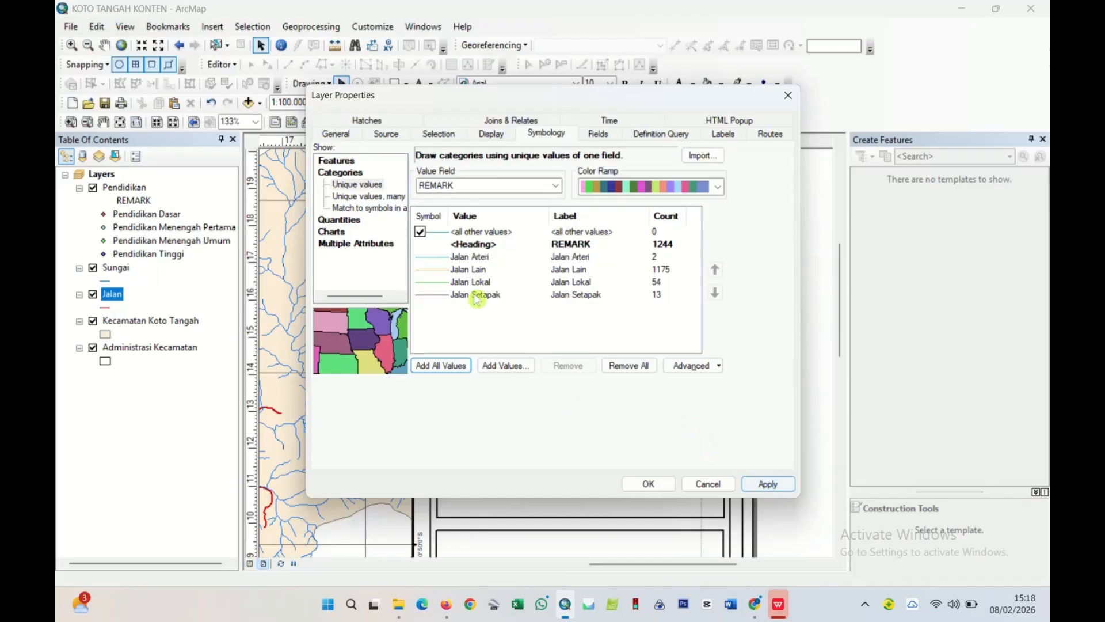
pyautogui.click(768, 483)
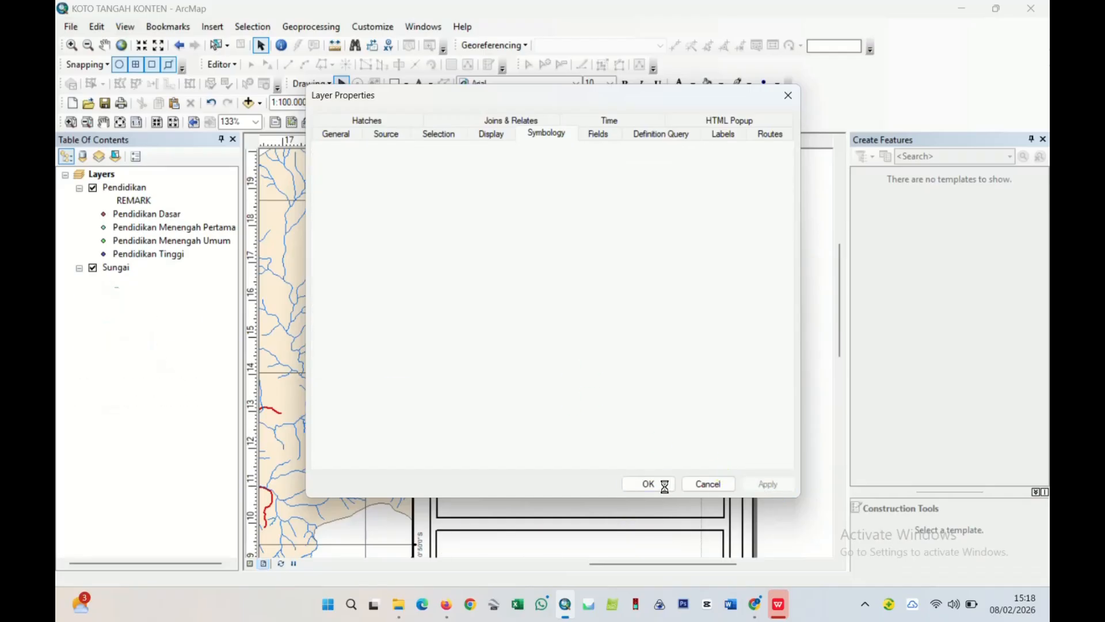
pyautogui.click(648, 483)
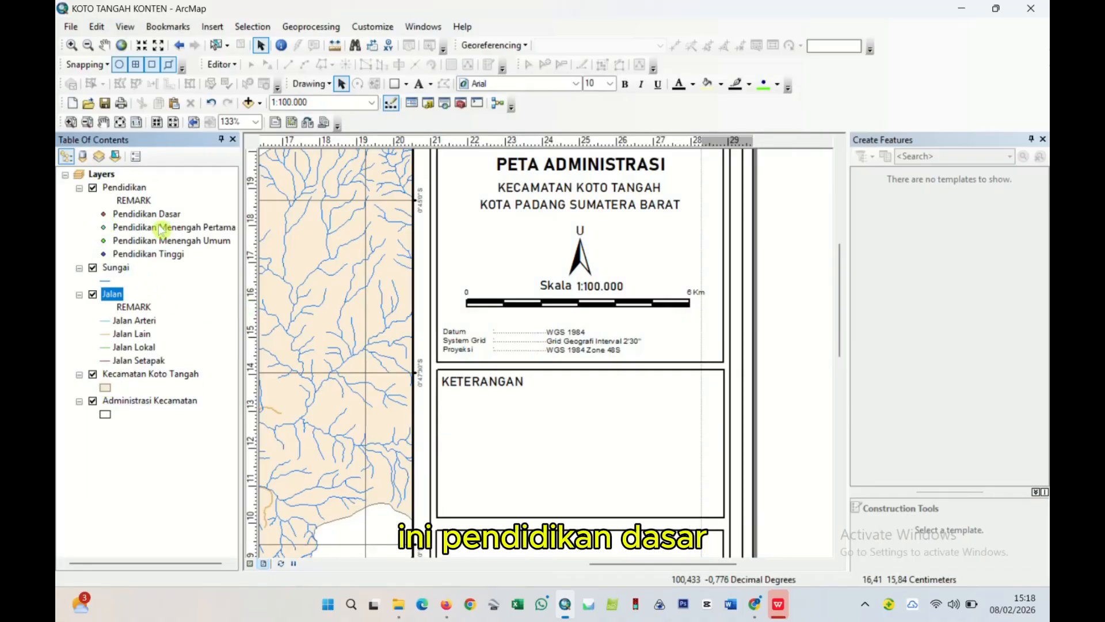
# - Browse the marker symbols for the Pendidikan Dasar class and add the Style Peta Desa style reference to the available symbols
pyautogui.click(104, 215)
pyautogui.scroll(-10, 298, 431)
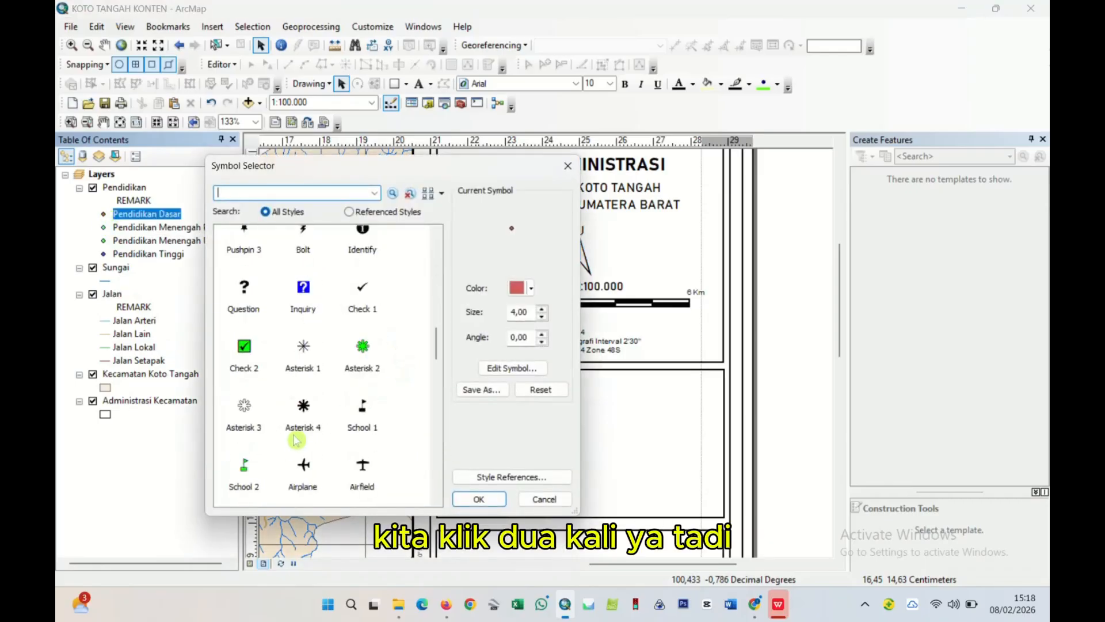
pyautogui.scroll(-10, 297, 432)
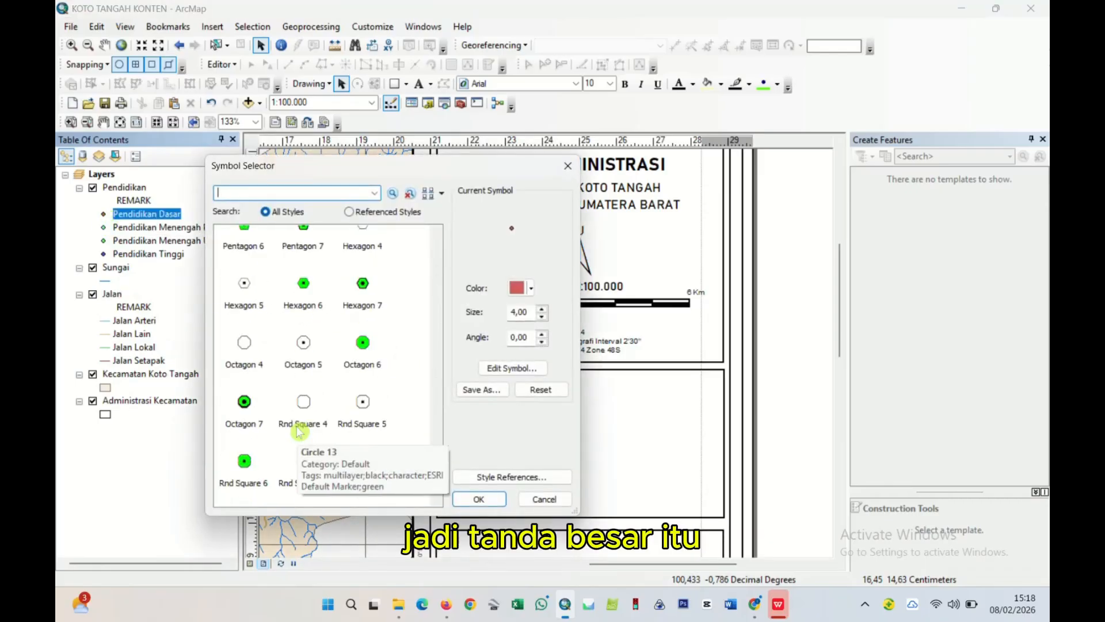
pyautogui.scroll(-10, 310, 430)
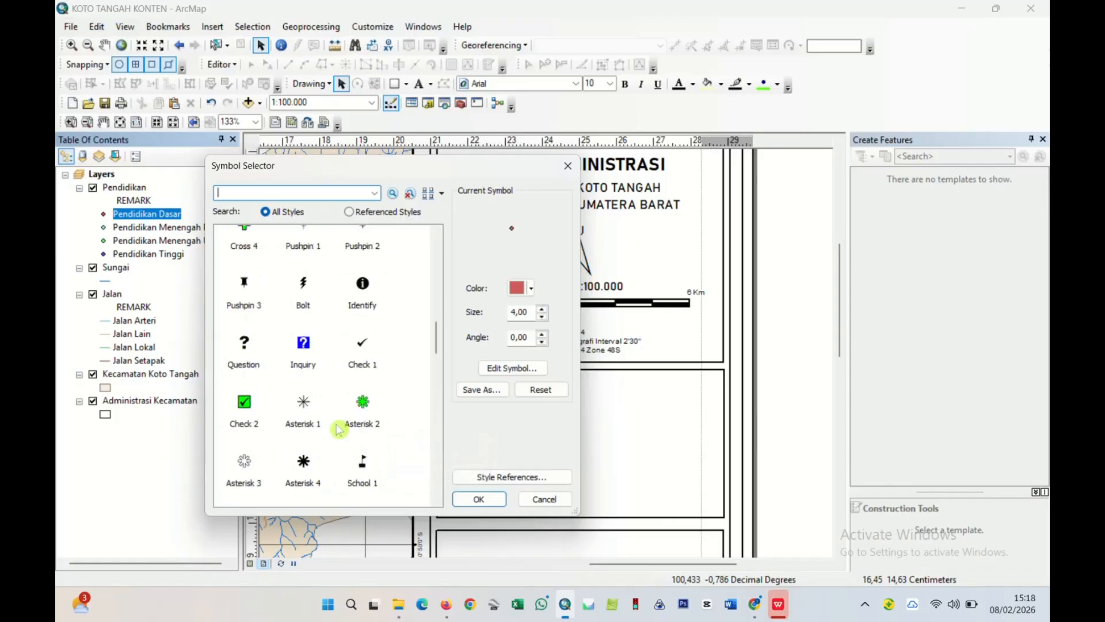
pyautogui.scroll(6, 339, 429)
pyautogui.scroll(-4, 338, 429)
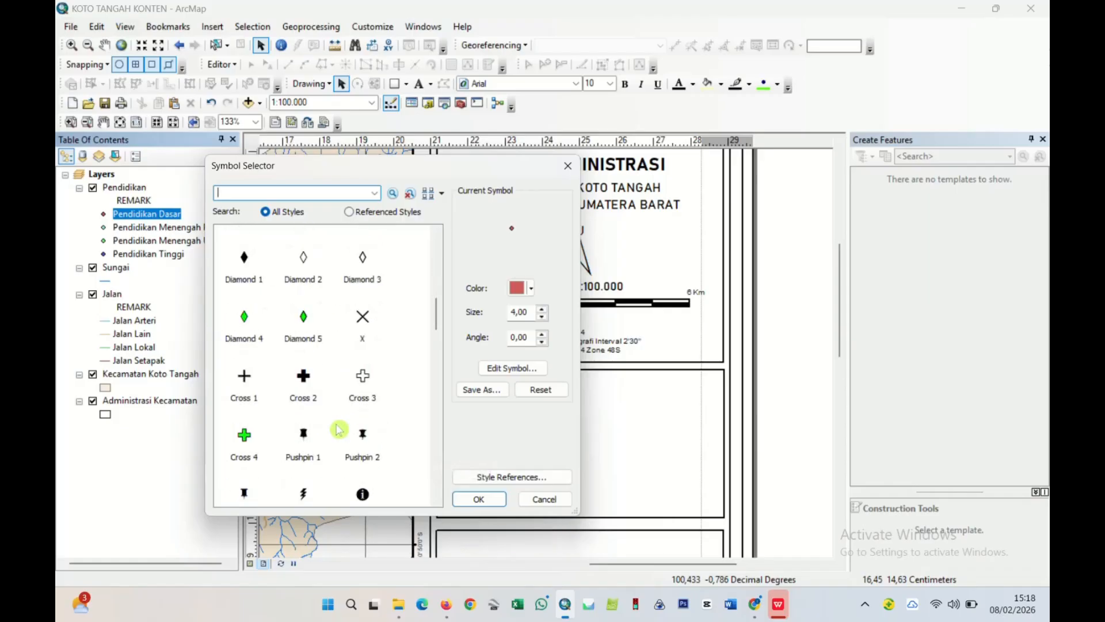
pyautogui.scroll(-10, 336, 433)
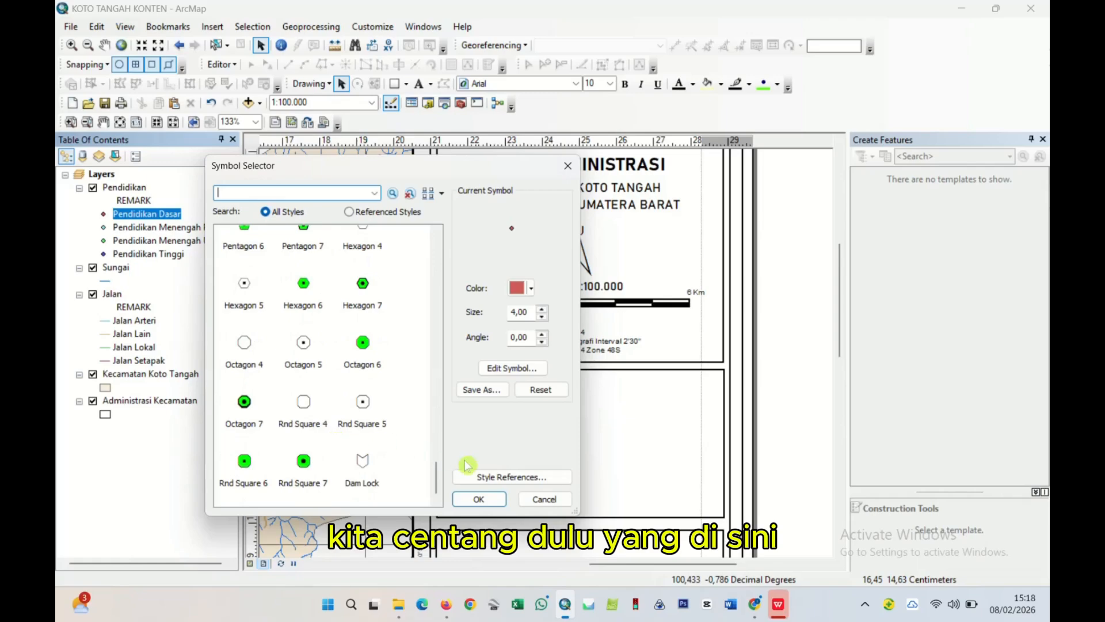
pyautogui.click(469, 475)
pyautogui.scroll(-10, 332, 363)
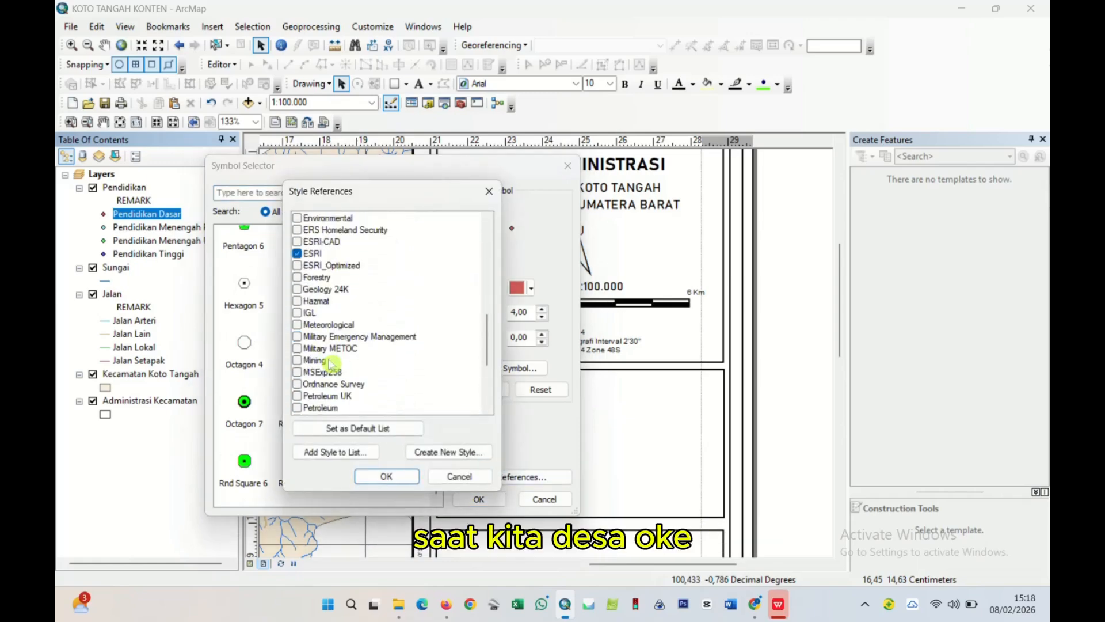
pyautogui.scroll(-5, 332, 362)
pyautogui.click(297, 324)
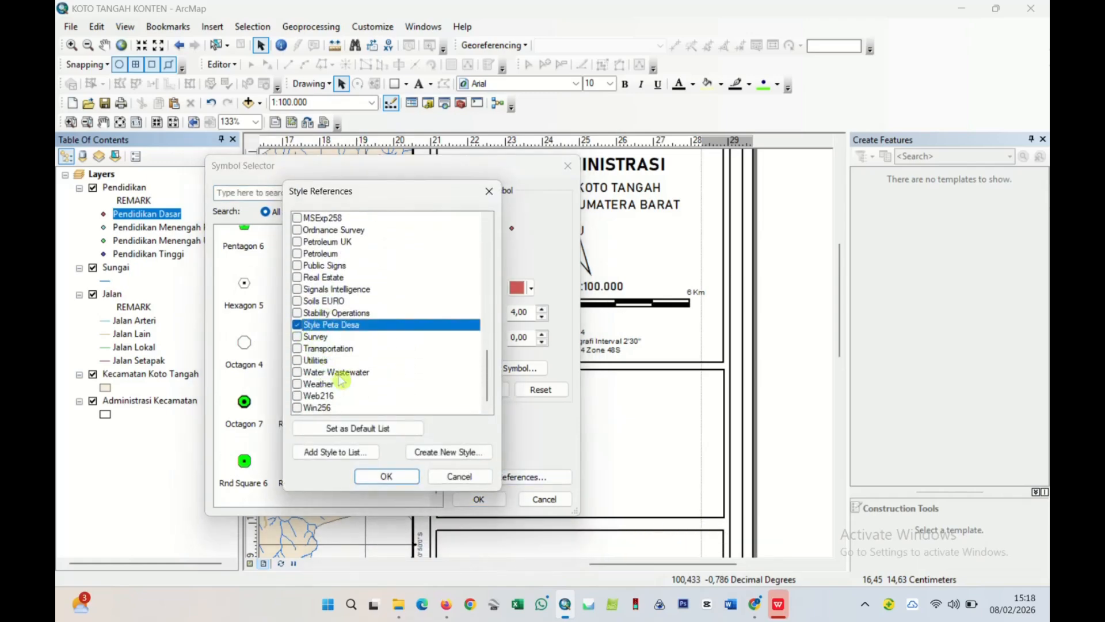
pyautogui.click(386, 476)
# - Apply the Pendidikan Dasar marker from Style Peta Desa to the Pendidikan Dasar class
pyautogui.scroll(-15, 302, 411)
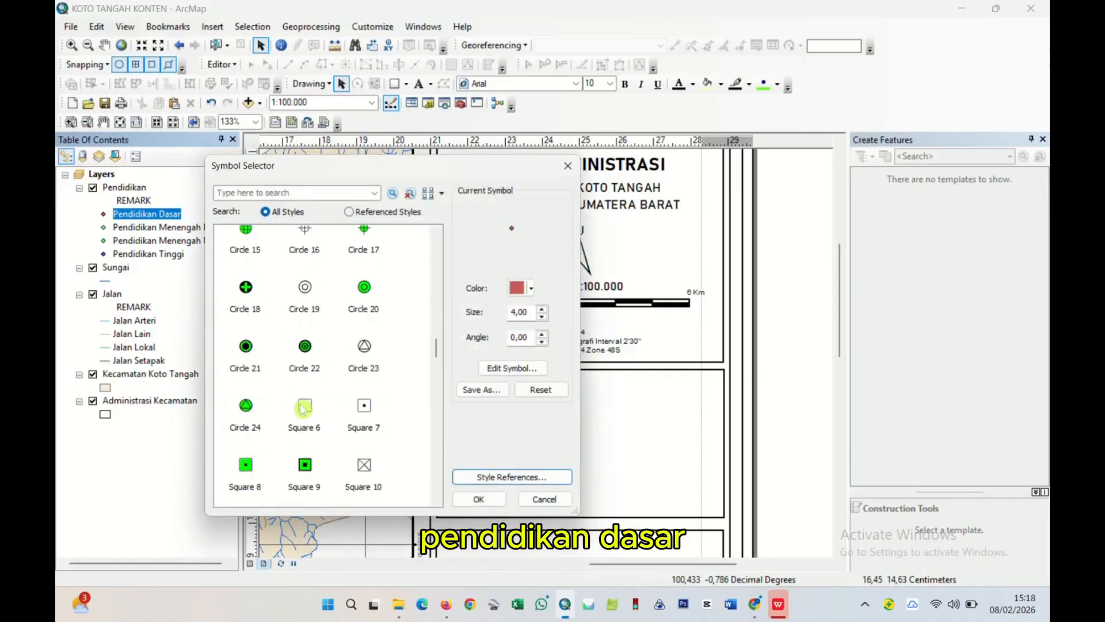
pyautogui.scroll(-10, 303, 420)
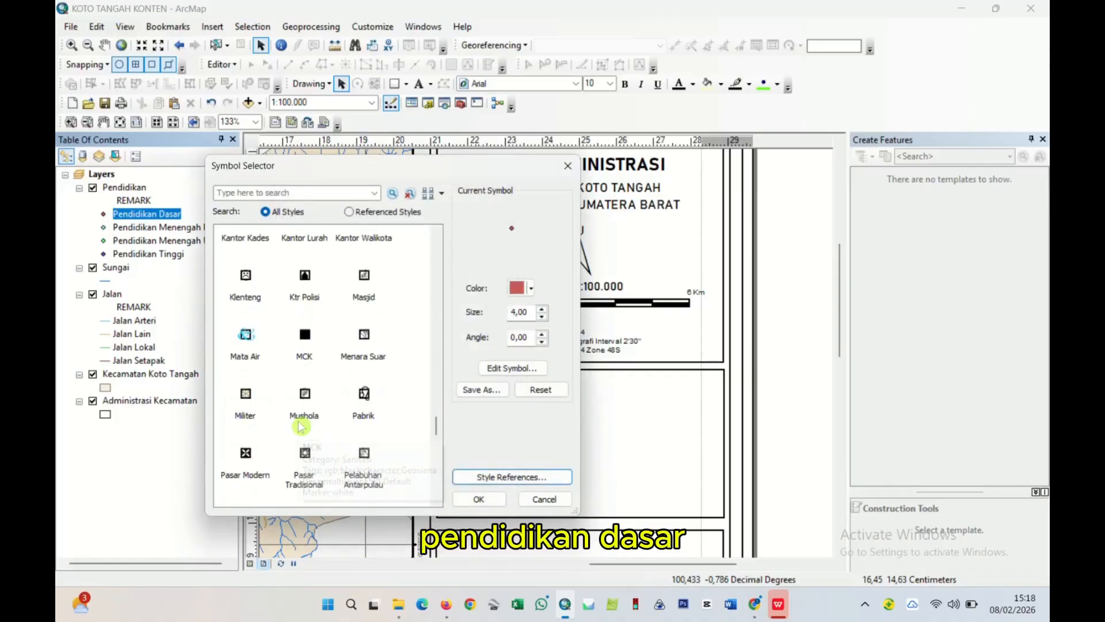
pyautogui.scroll(-3, 303, 433)
pyautogui.click(245, 438)
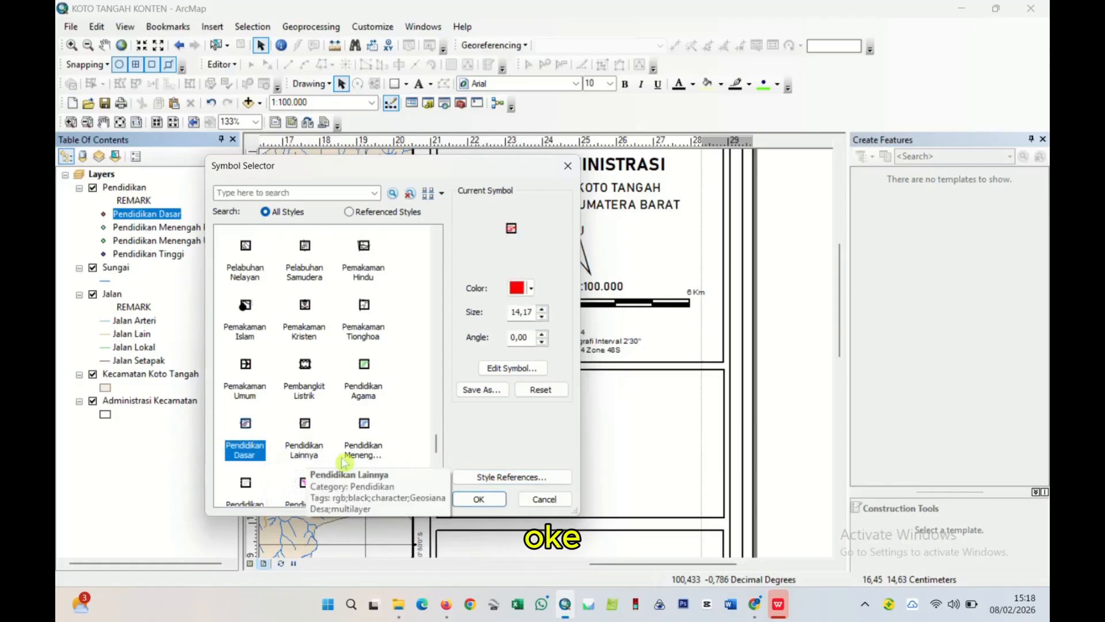
pyautogui.click(479, 499)
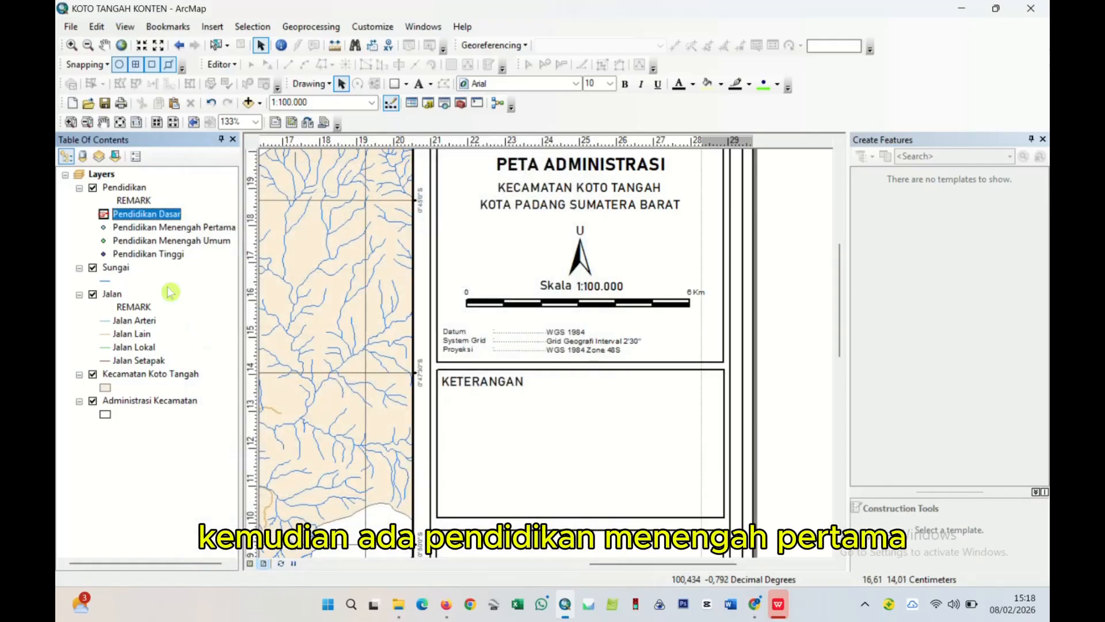
# - Apply the Pendidikan Menengah Pertama marker from Style Peta Desa to the Pendidikan Menengah Pertama class
pyautogui.click(103, 229)
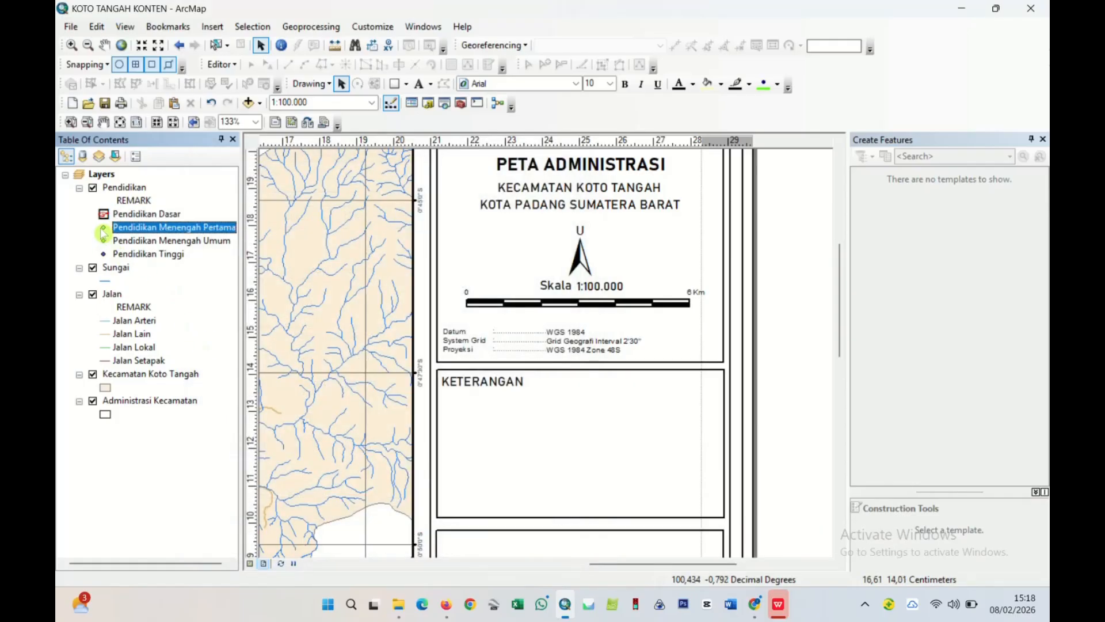
pyautogui.click(105, 229)
pyautogui.scroll(-15, 337, 375)
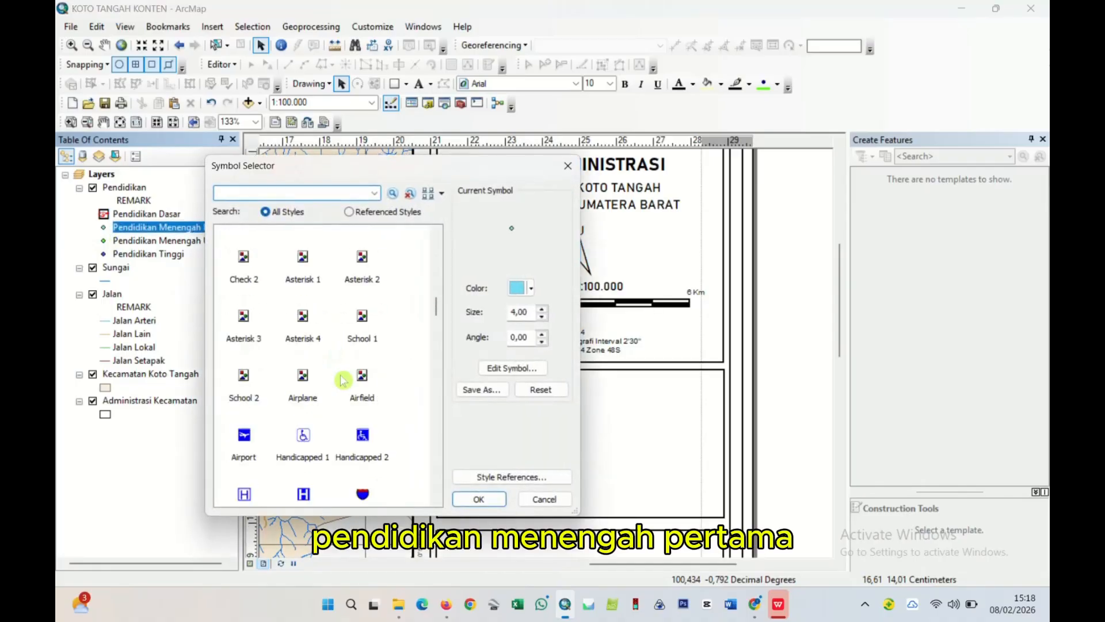
pyautogui.scroll(-8, 338, 402)
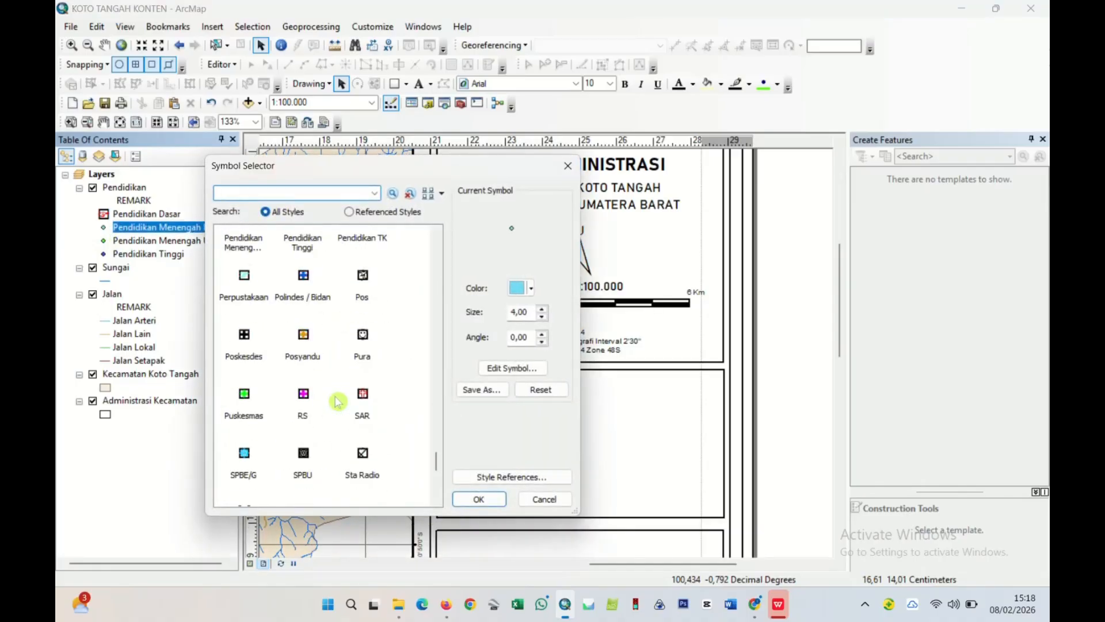
pyautogui.scroll(2, 338, 403)
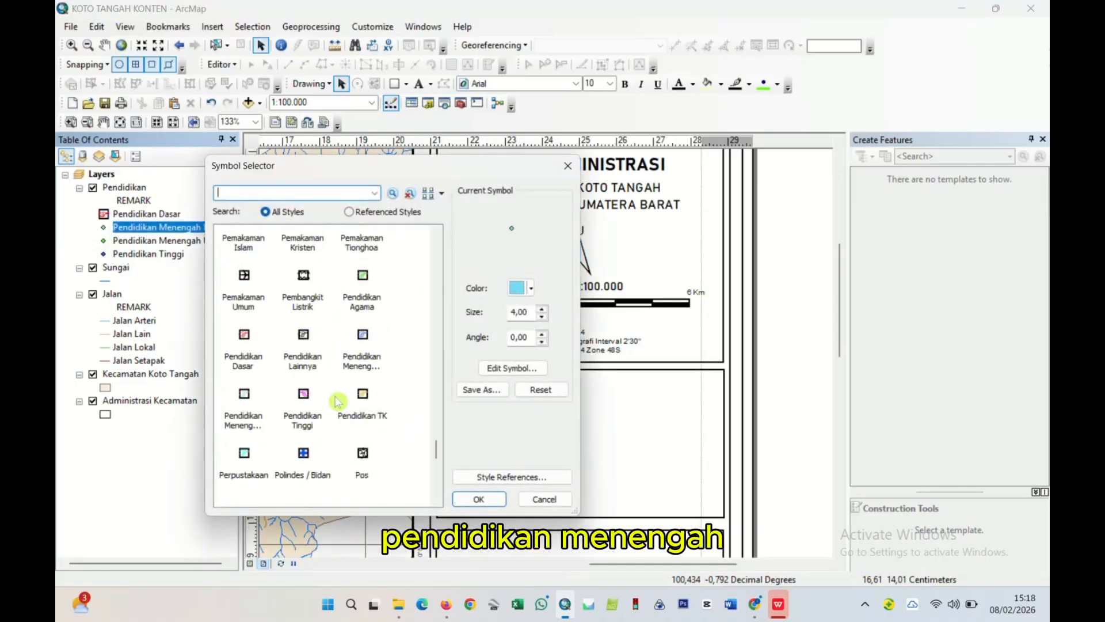
pyautogui.click(358, 355)
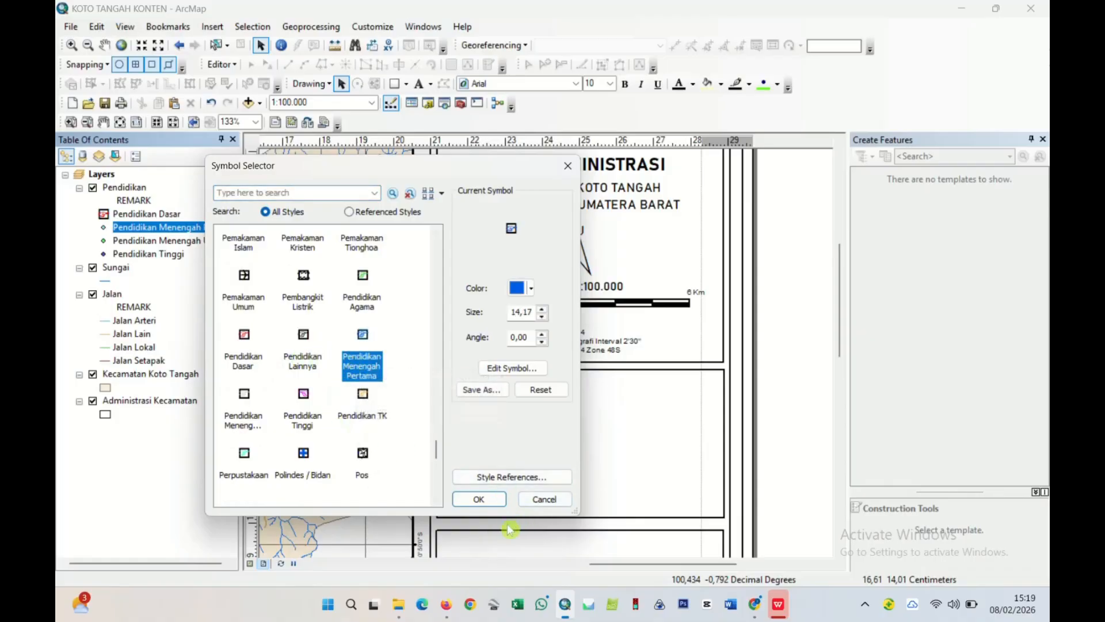
pyautogui.click(478, 500)
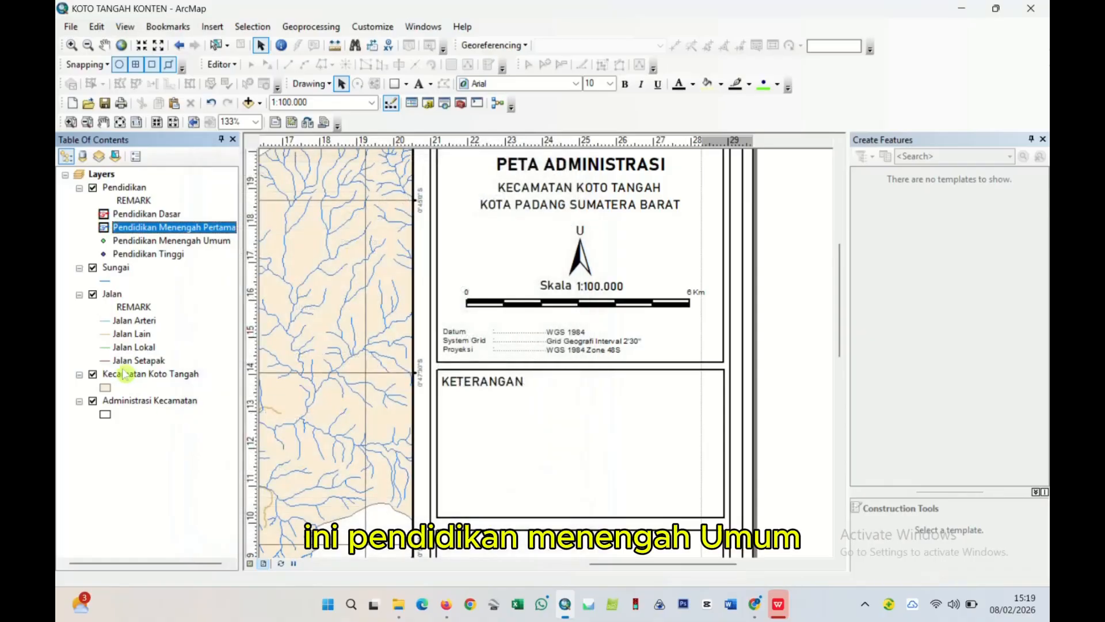
# - Apply the Pendidikan Menengah Umum marker from Style Peta Desa to the Pendidikan Menengah Umum class
pyautogui.click(103, 242)
pyautogui.scroll(-5, 322, 397)
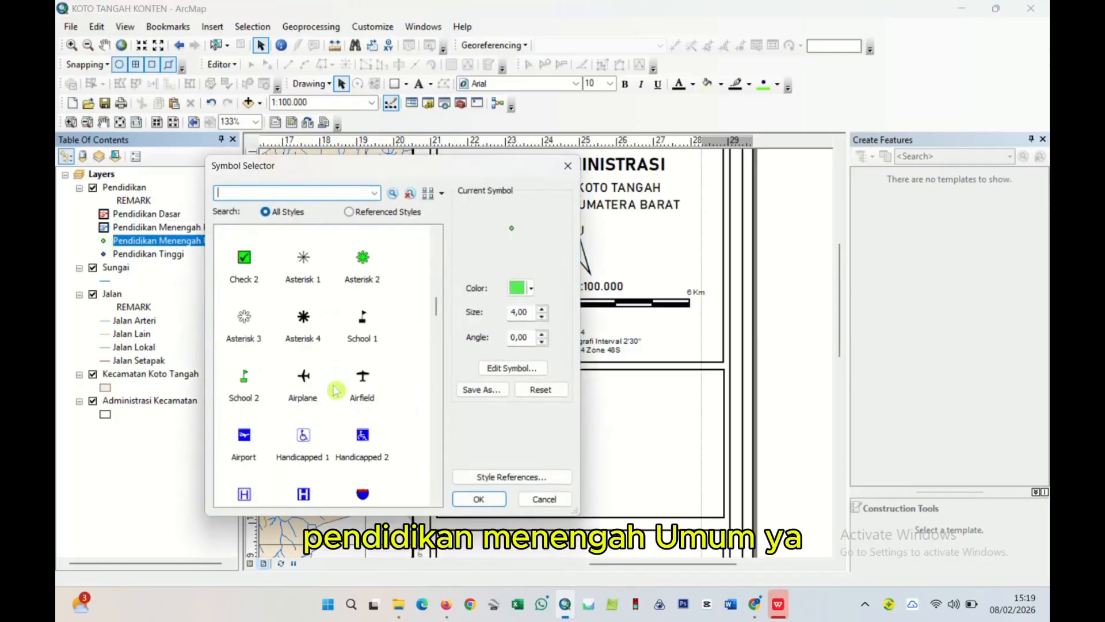
pyautogui.scroll(-10, 322, 403)
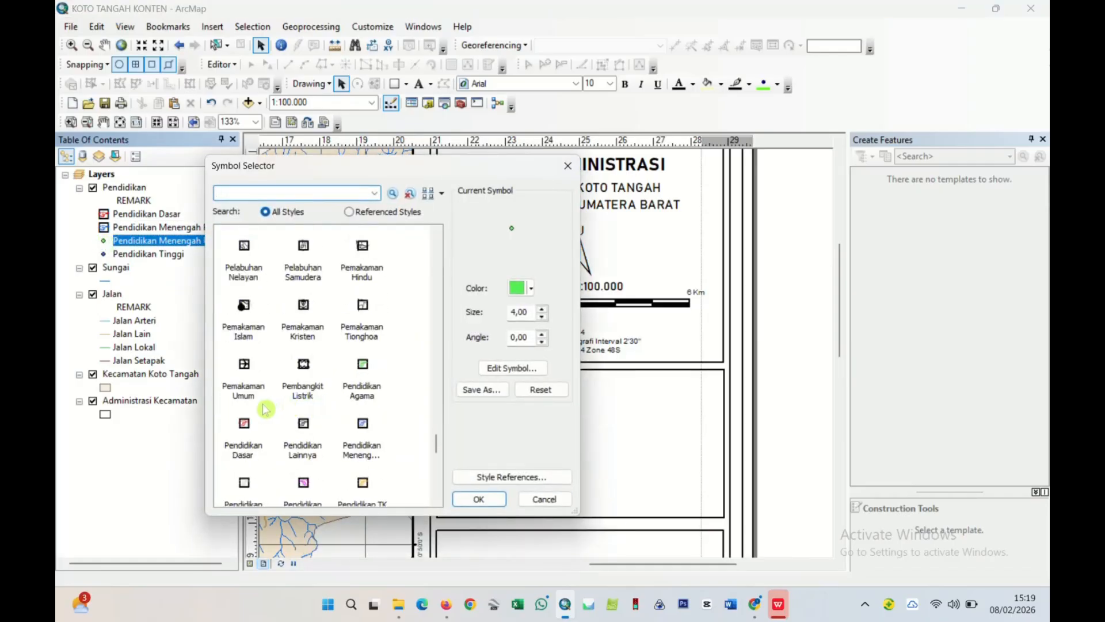
pyautogui.click(244, 483)
pyautogui.scroll(-3, 420, 436)
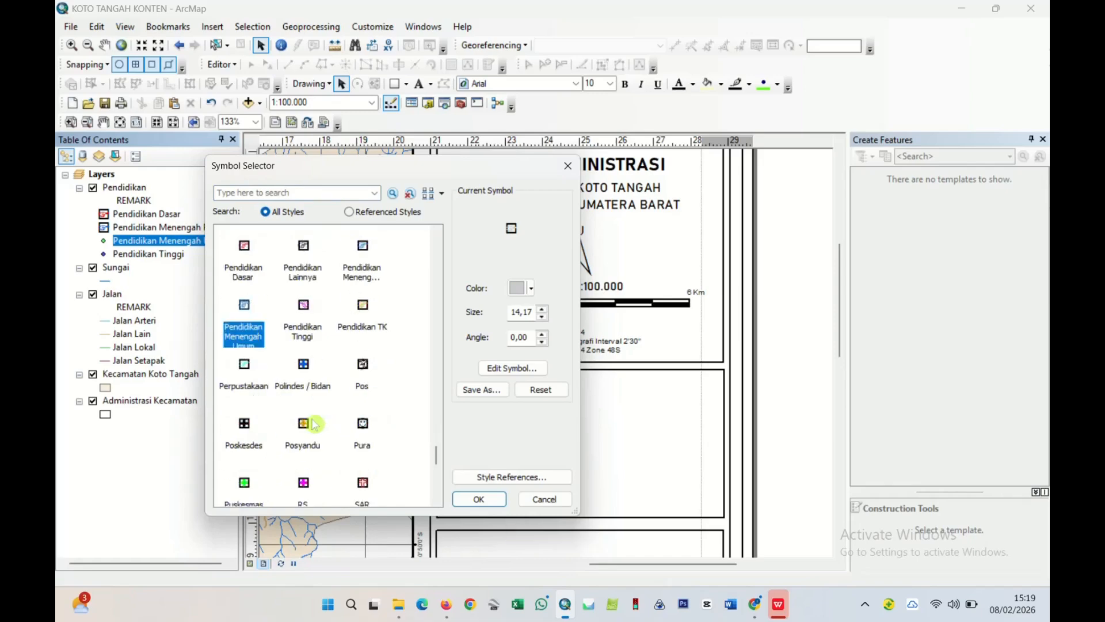
pyautogui.click(478, 503)
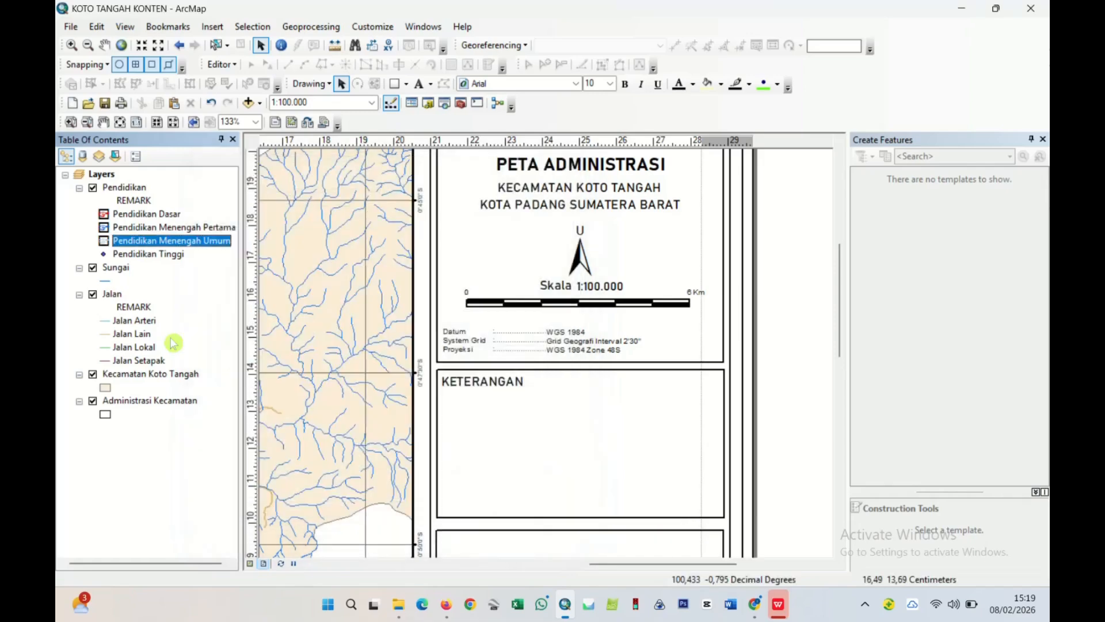
# - Apply the Pendidikan Tinggi marker from Style Peta Desa to the Pendidikan Tinggi class
pyautogui.click(103, 255)
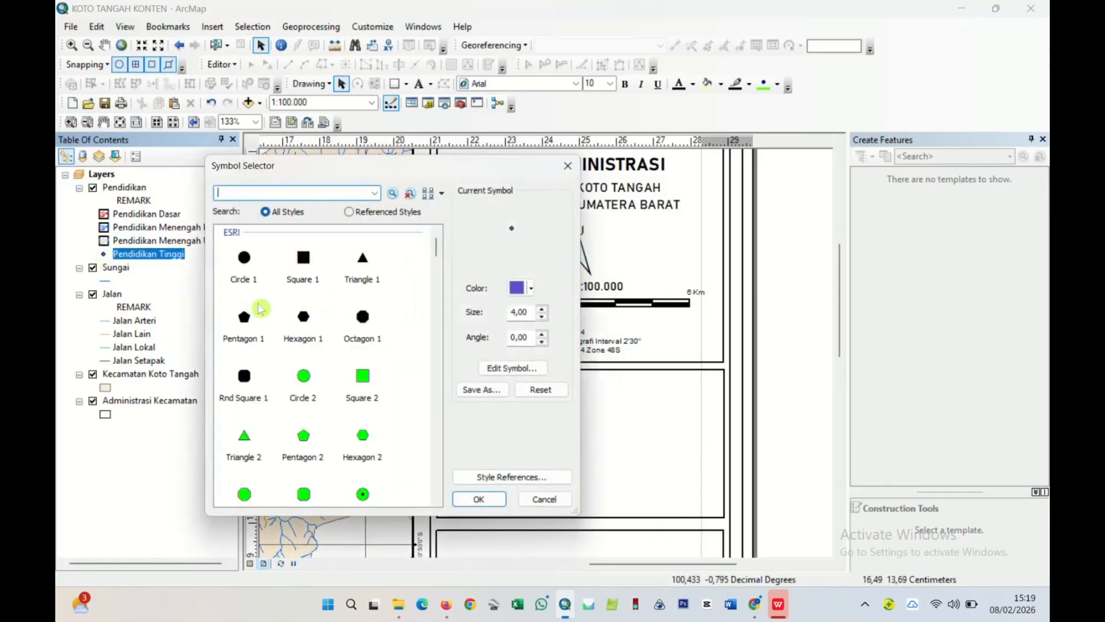
pyautogui.scroll(-10, 282, 327)
pyautogui.scroll(-10, 283, 327)
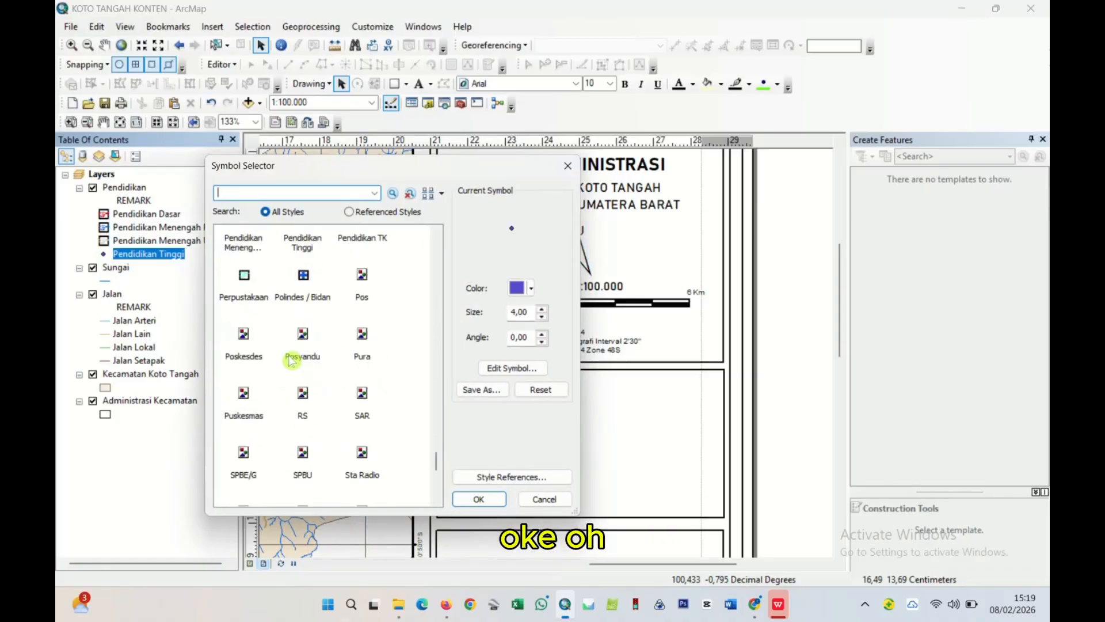
pyautogui.scroll(1, 284, 384)
pyautogui.click(302, 305)
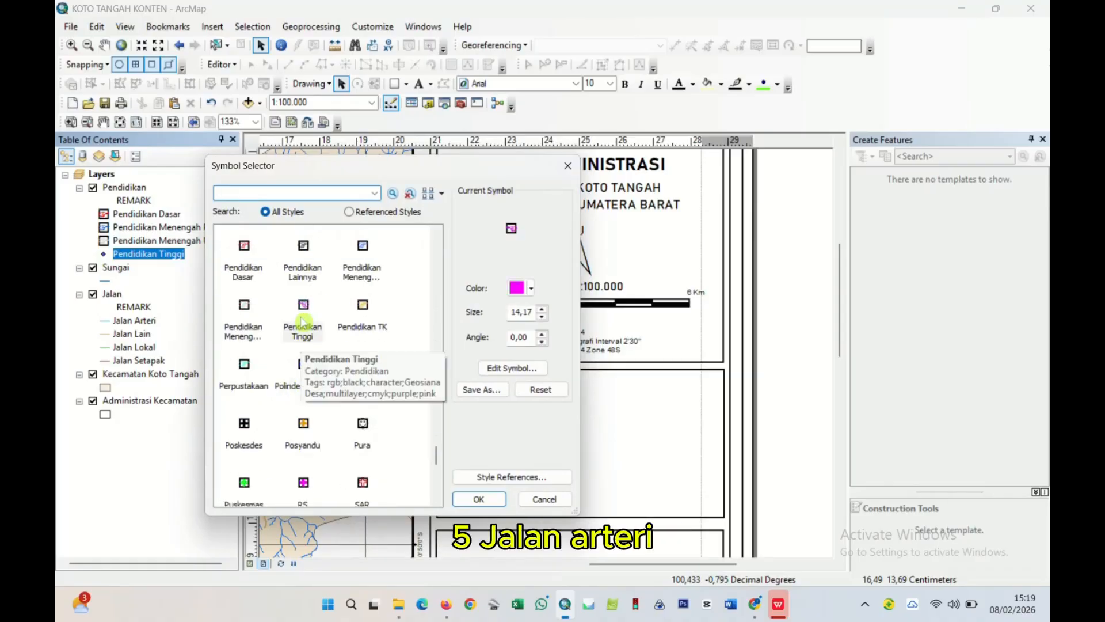
pyautogui.click(478, 499)
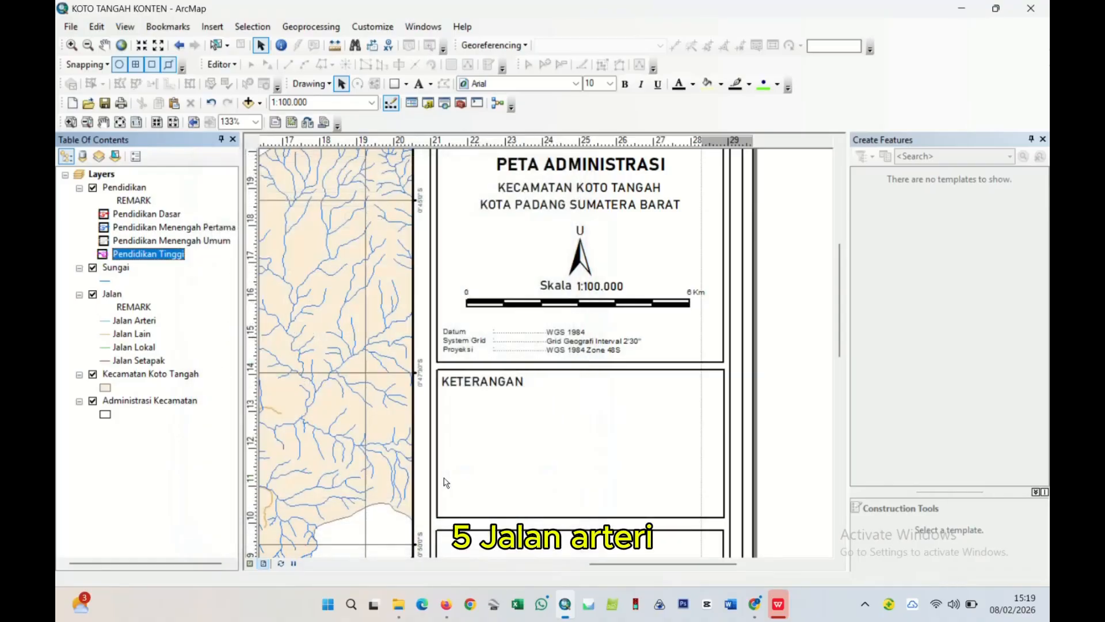
# - Apply the Jalan Arteri line symbol from Style Peta Desa to the Jalan Arteri class of the Jalan layer
pyautogui.click(107, 322)
pyautogui.scroll(-3, 312, 377)
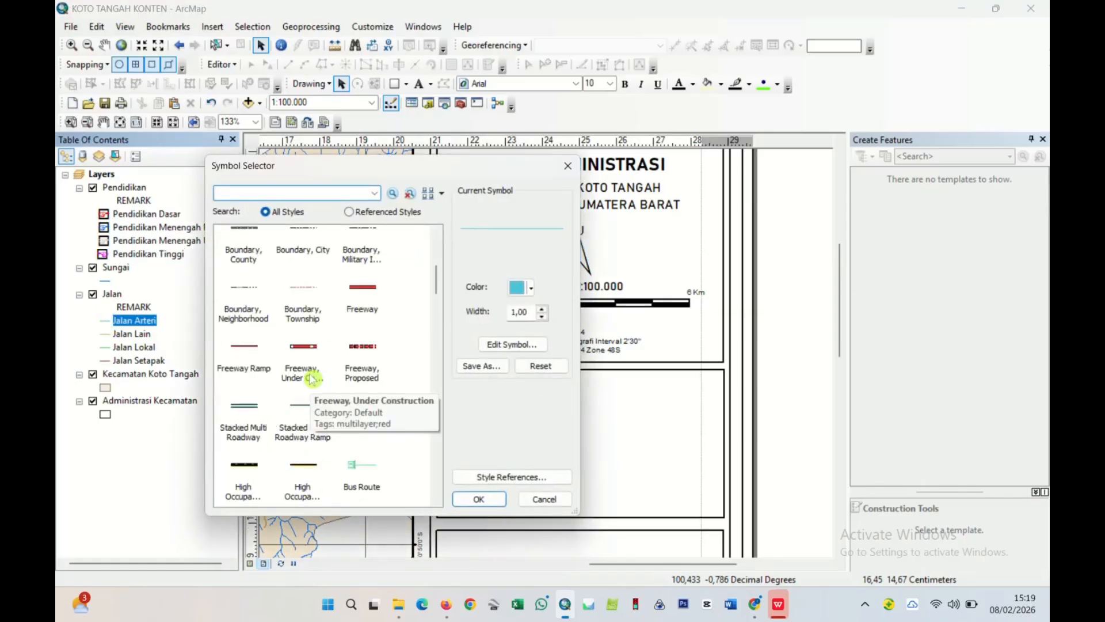
pyautogui.scroll(-10, 312, 377)
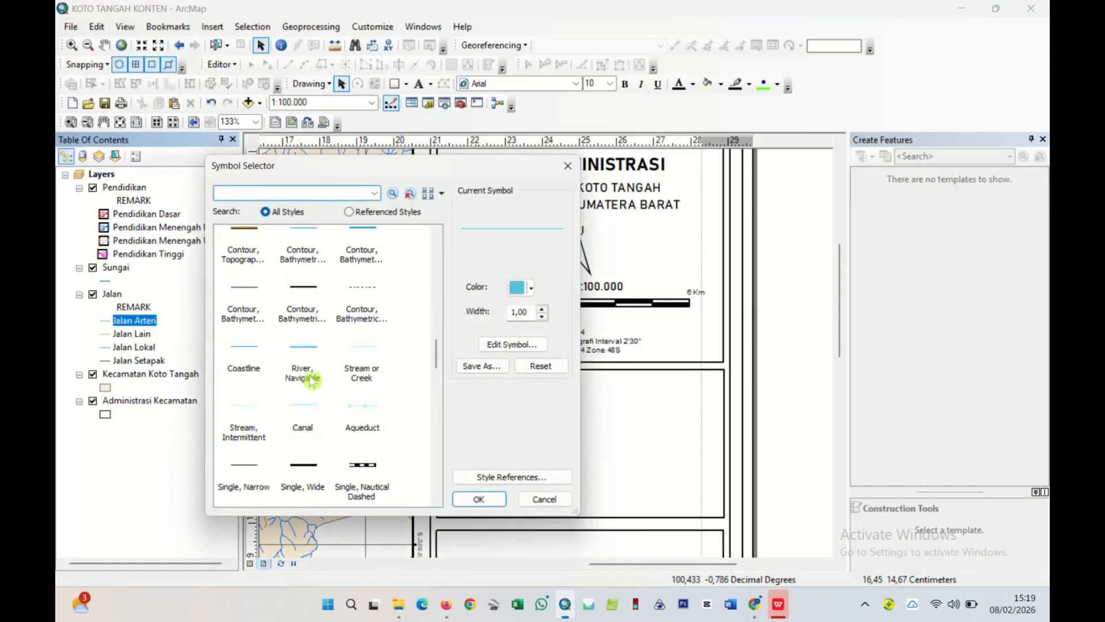
pyautogui.scroll(-10, 312, 380)
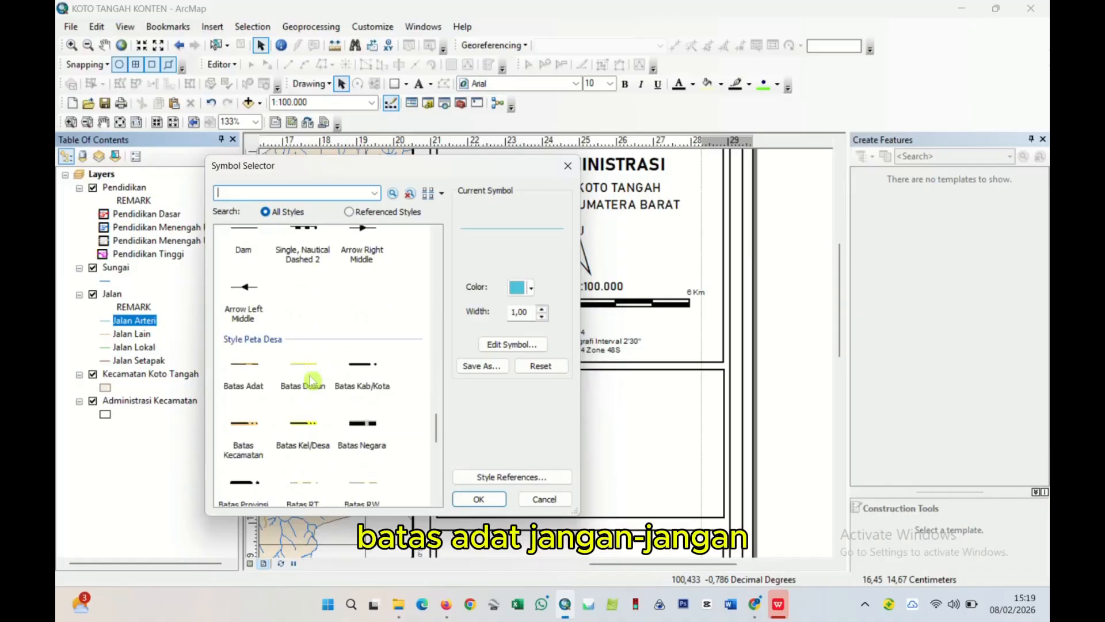
pyautogui.scroll(-3, 282, 398)
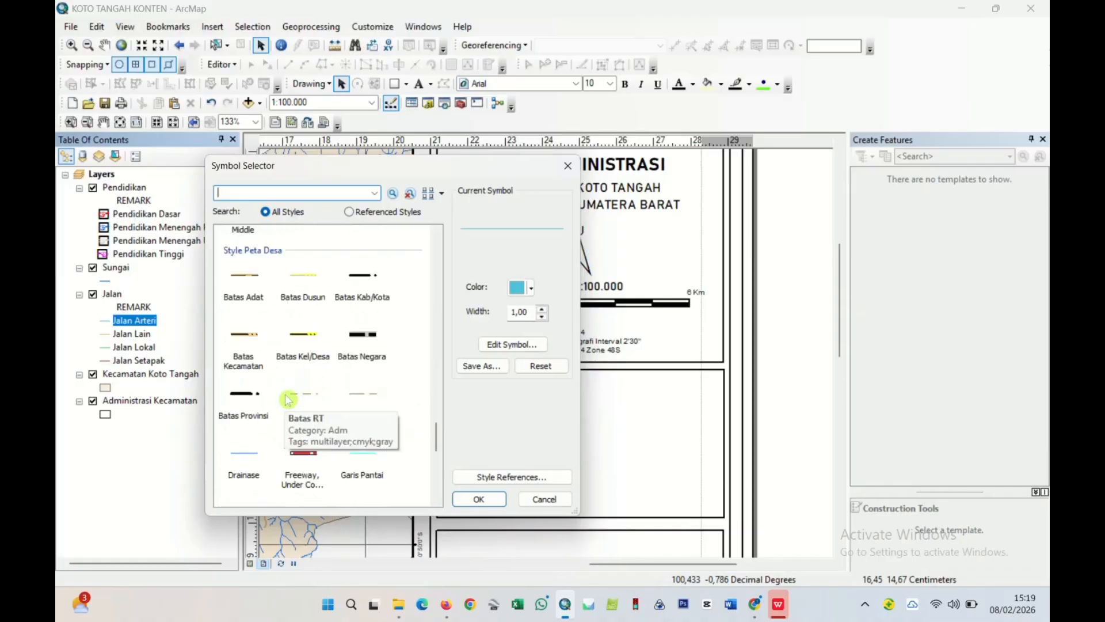
pyautogui.click(284, 446)
pyautogui.scroll(-1, 288, 438)
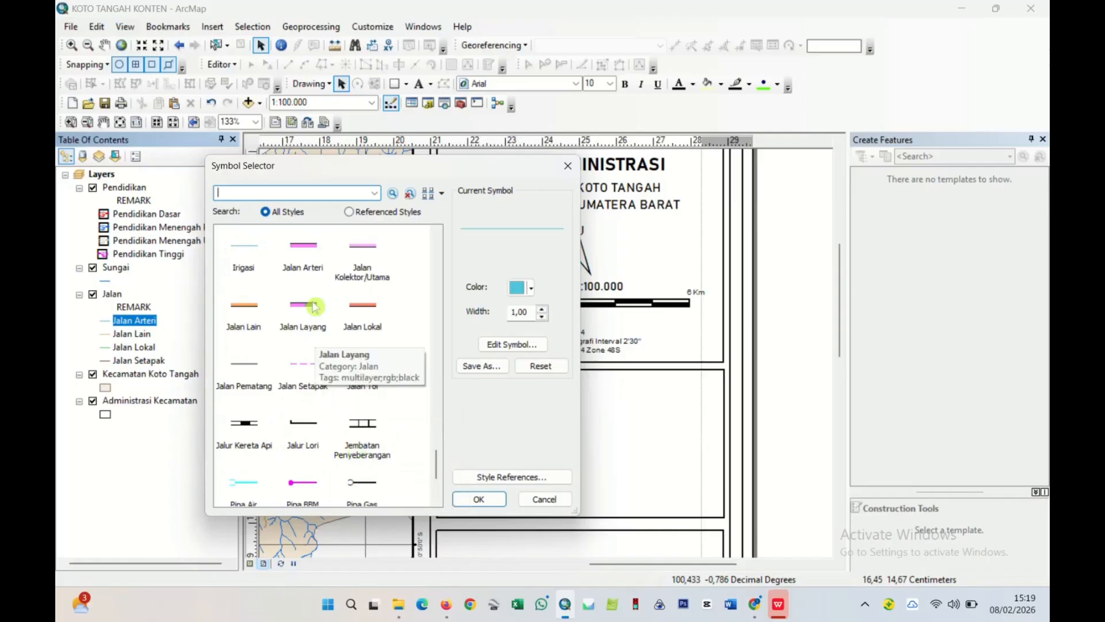
pyautogui.click(480, 500)
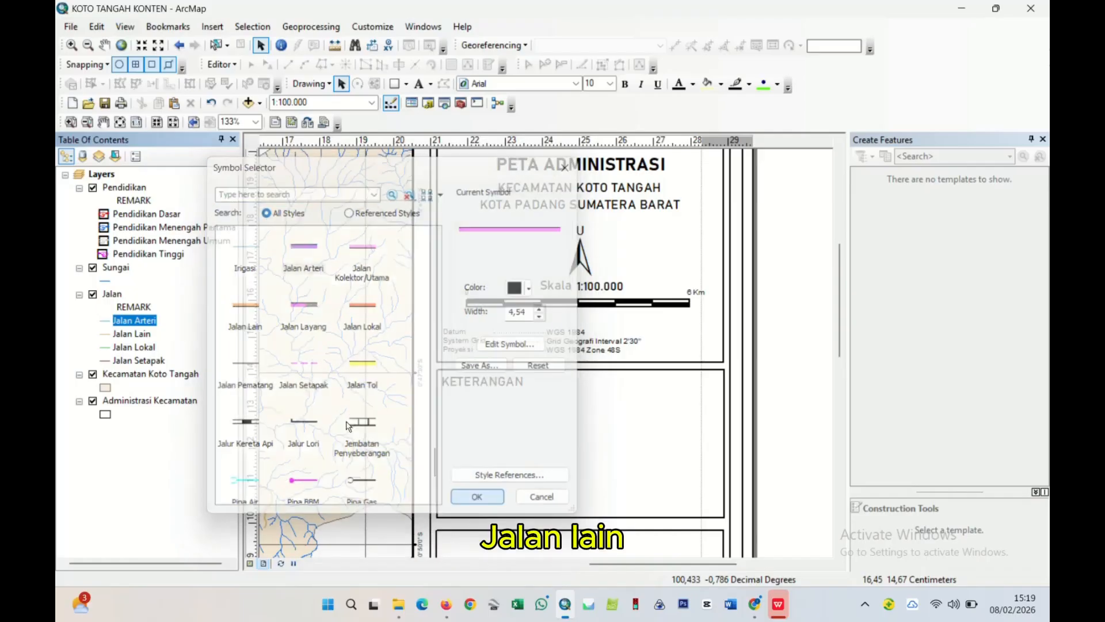
# - Apply the Jalan Lain line symbol from Style Peta Desa to the Jalan Lain class of the Jalan layer
pyautogui.click(107, 335)
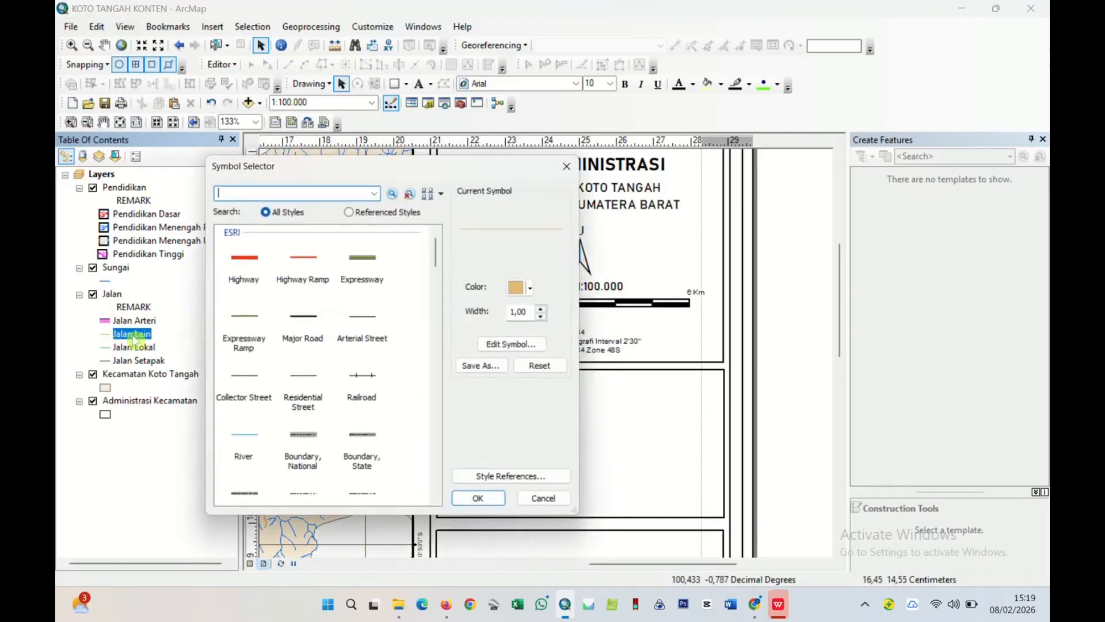
pyautogui.scroll(-10, 340, 395)
pyautogui.scroll(-5, 339, 395)
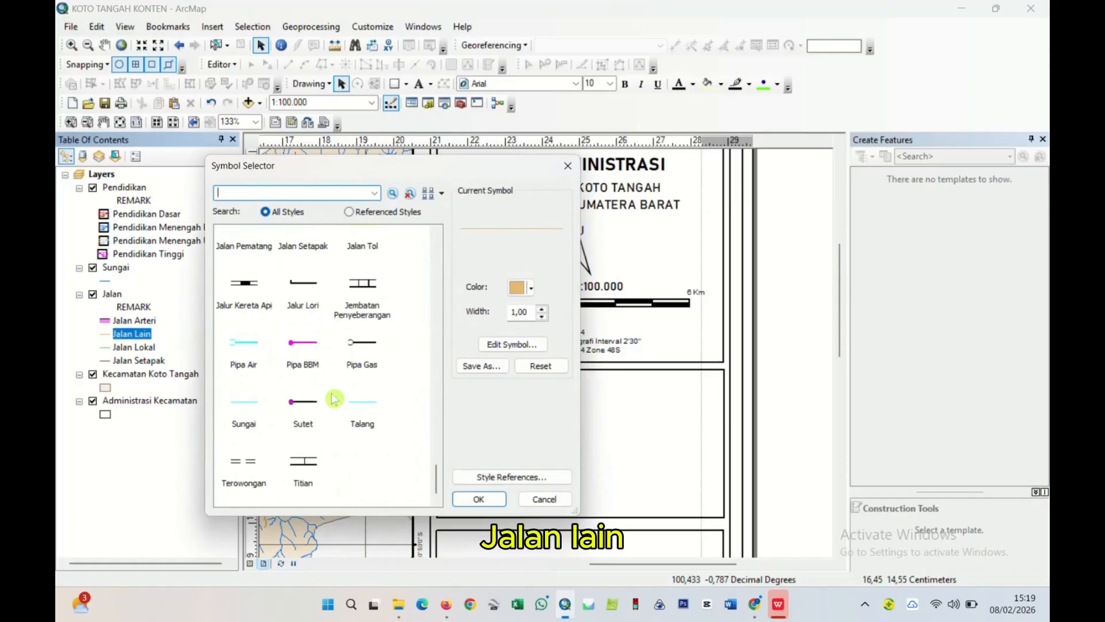
pyautogui.scroll(5, 331, 401)
pyautogui.scroll(2, 326, 426)
pyautogui.scroll(-2, 325, 426)
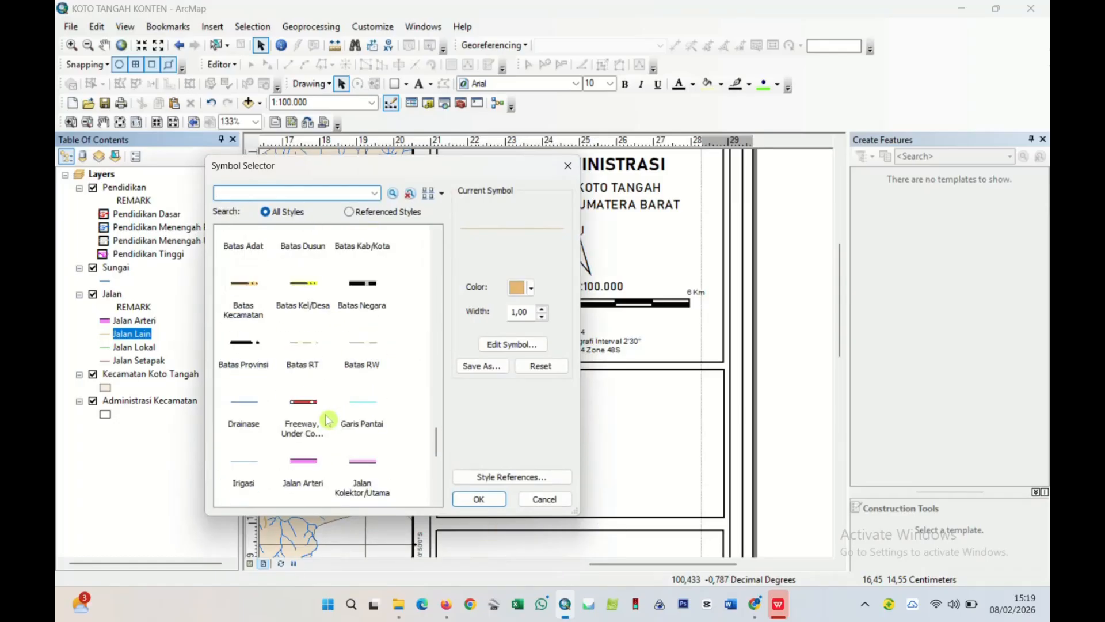
pyautogui.scroll(-2, 326, 438)
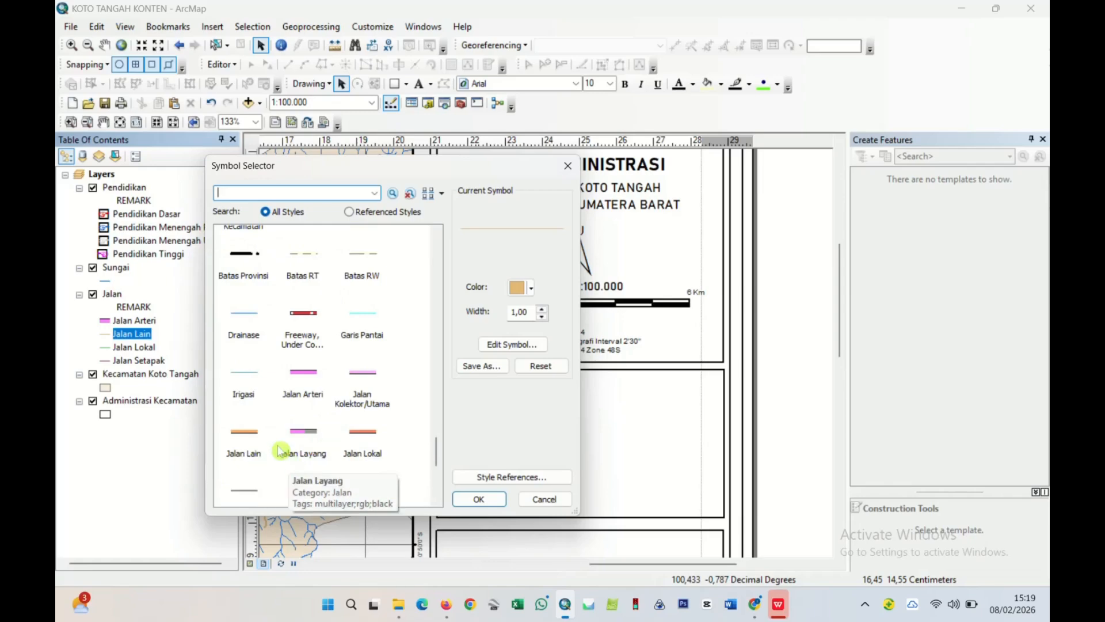
pyautogui.click(247, 446)
pyautogui.click(479, 498)
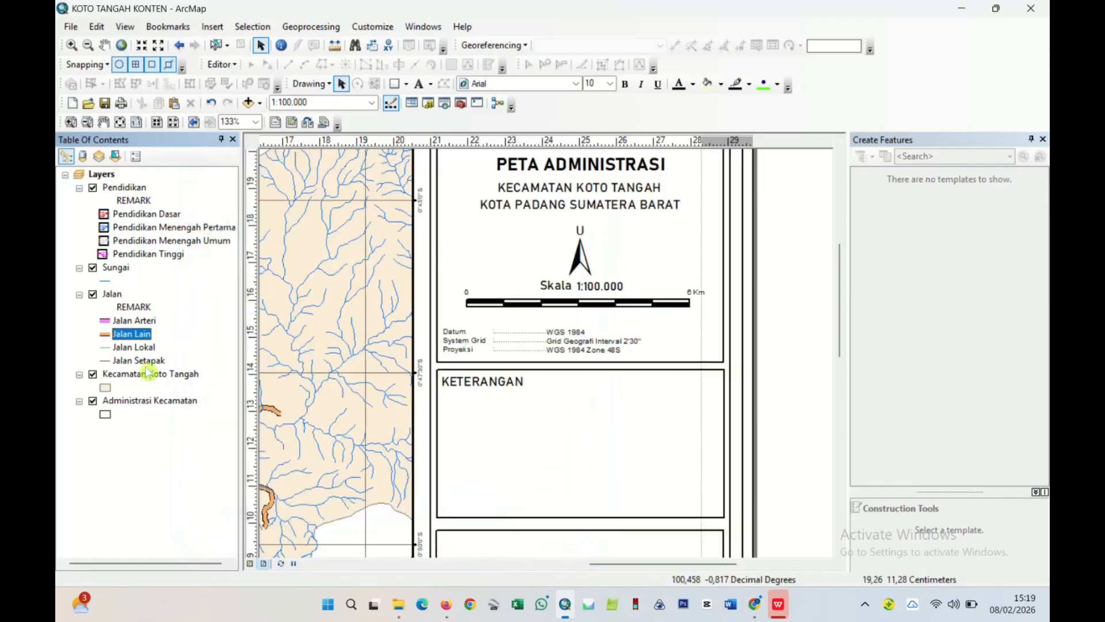
# - Apply the Jalan Lokal line symbol from Style Peta Desa to the Jalan Lokal class
pyautogui.click(106, 351)
pyautogui.scroll(-20, 332, 385)
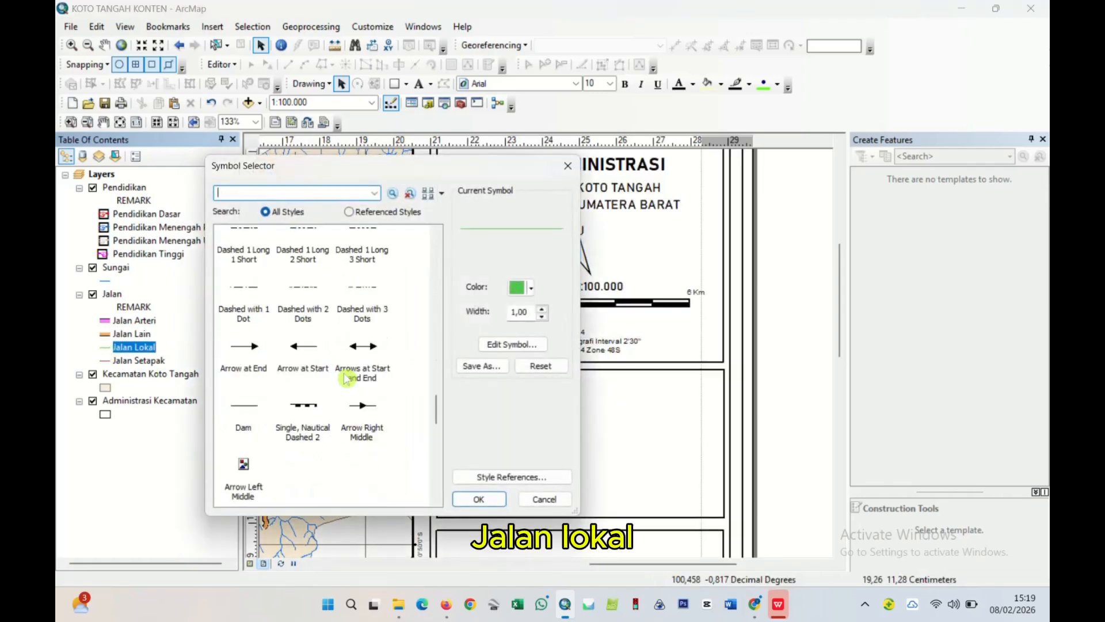
pyautogui.click(355, 408)
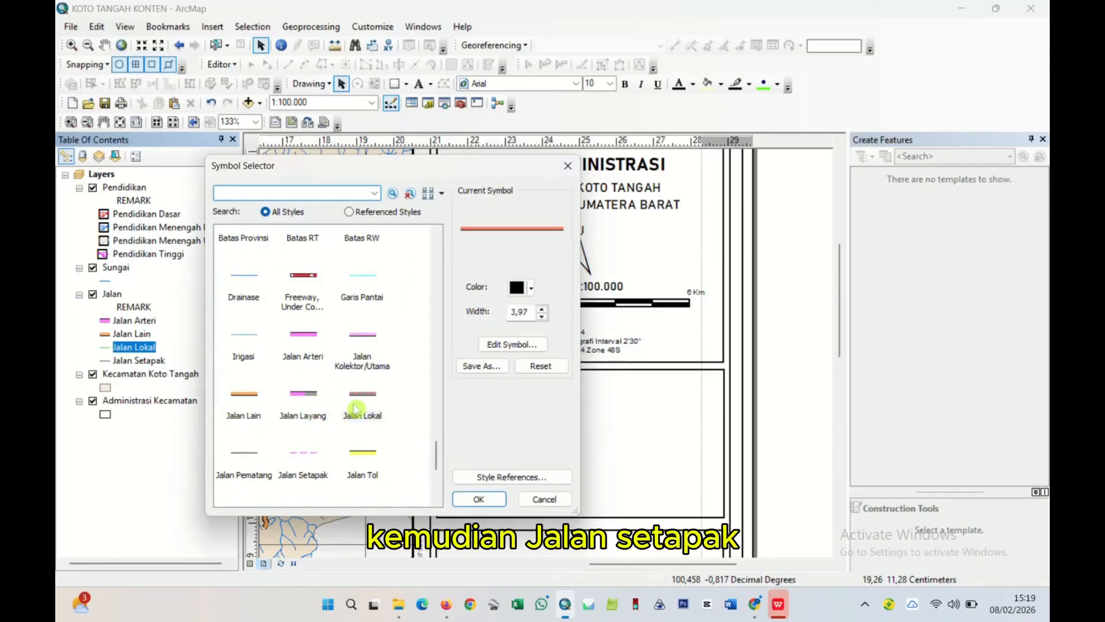
pyautogui.click(489, 501)
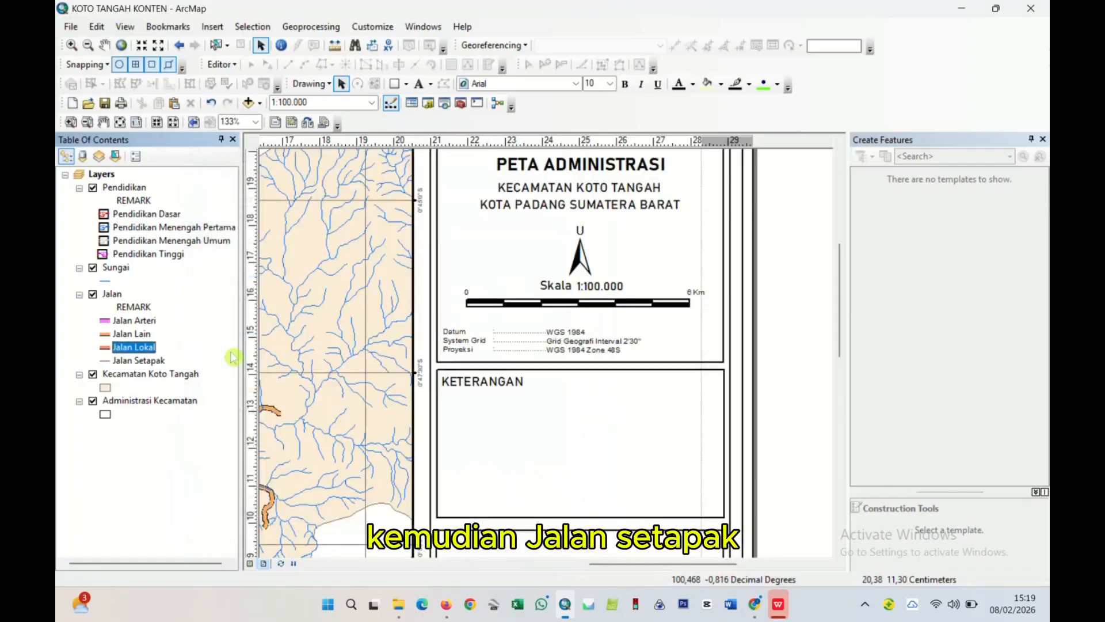
# - Apply the Jalan Setapak dashed line symbol from Style Peta Desa to the Jalan Setapak class
pyautogui.click(105, 362)
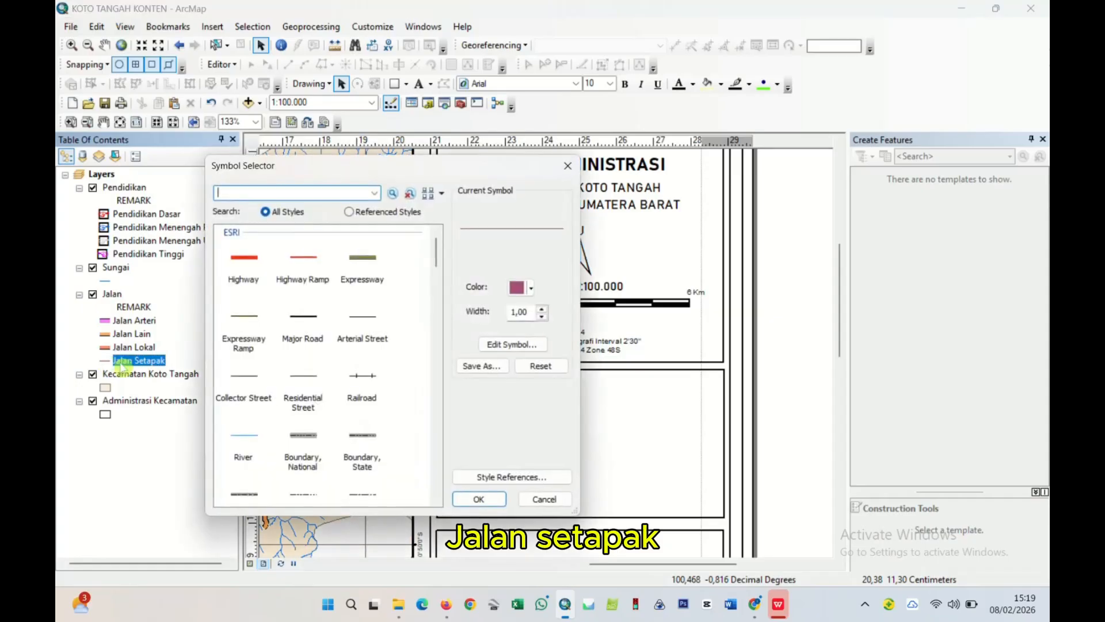
pyautogui.scroll(-10, 282, 377)
pyautogui.scroll(-10, 283, 380)
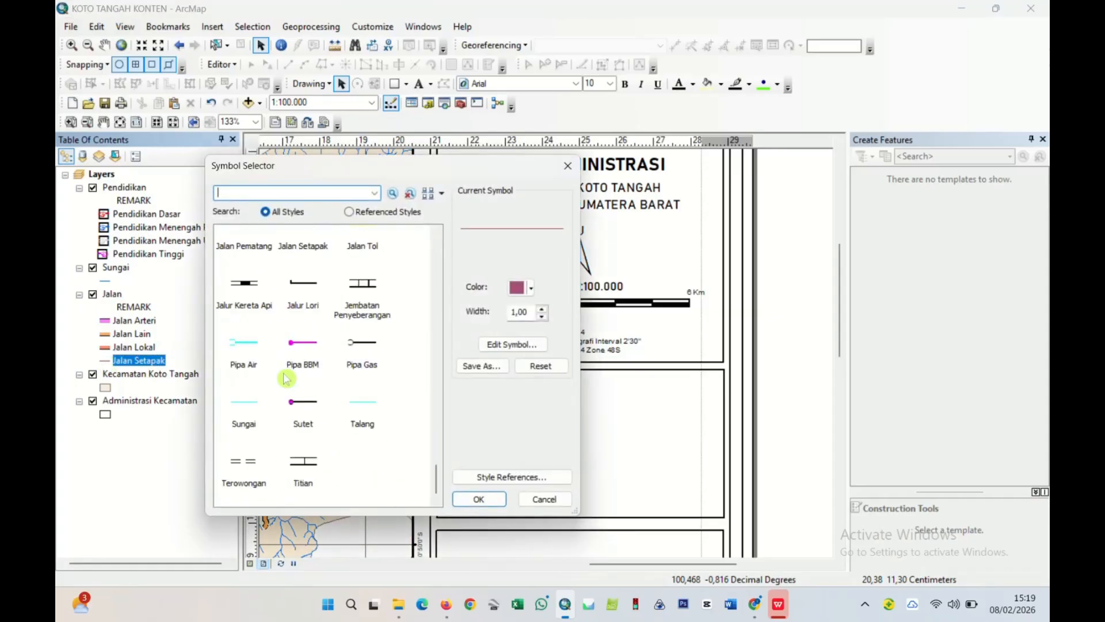
pyautogui.scroll(5, 286, 378)
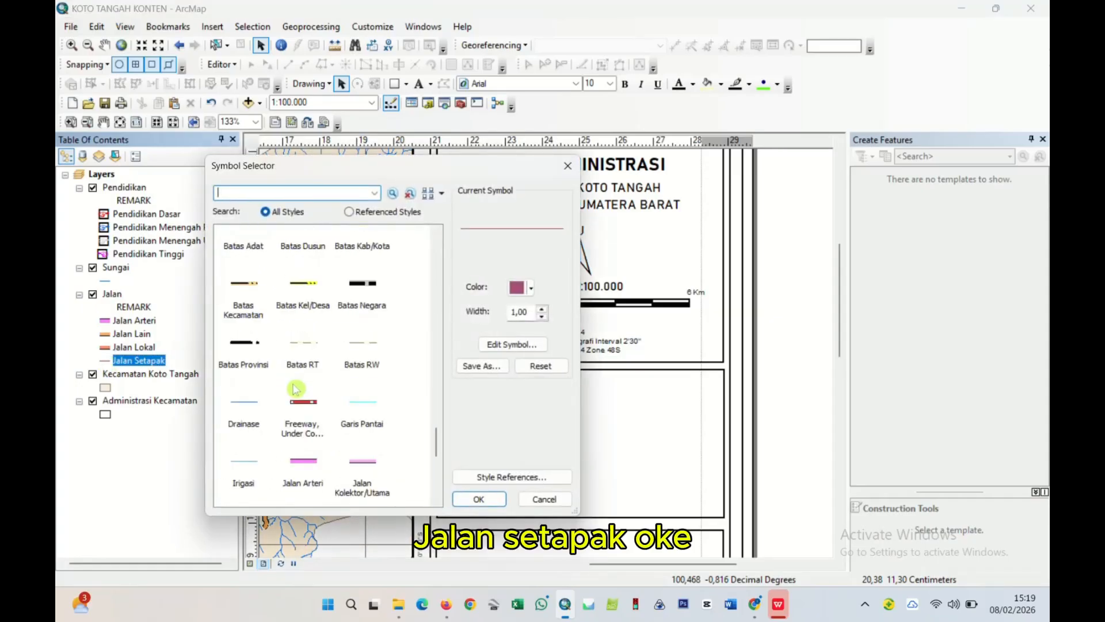
pyautogui.scroll(-2, 294, 390)
pyautogui.scroll(-2, 316, 443)
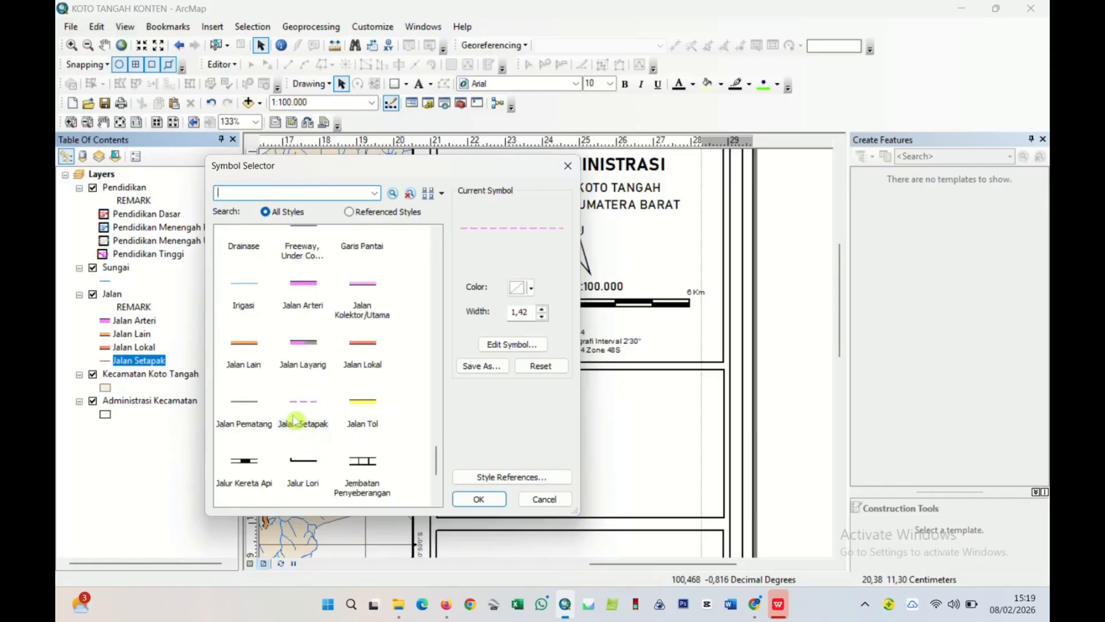
pyautogui.doubleClick(294, 420)
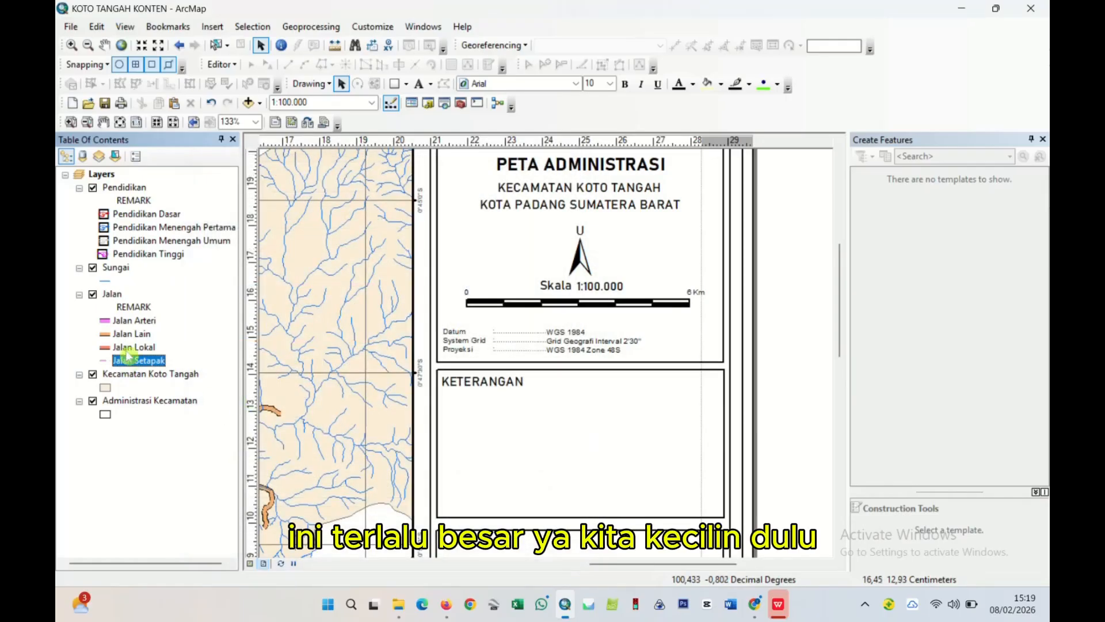
# - Reduce the line width of the Jalan Arteri class symbol to 2
pyautogui.scroll(-3, 458, 457)
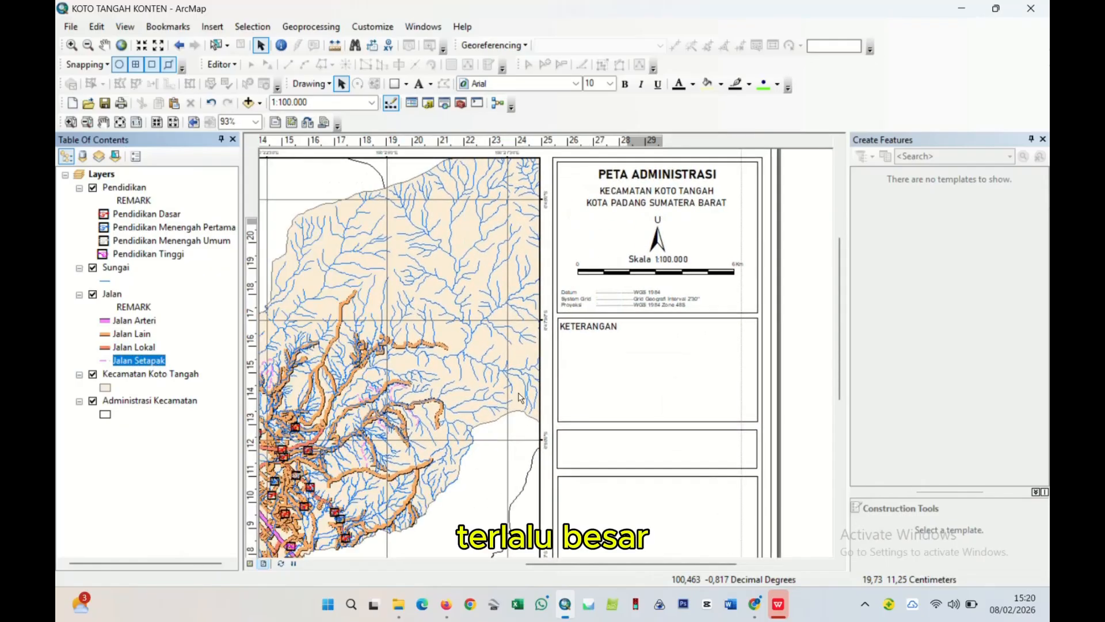
pyautogui.moveTo(472, 420); pyautogui.dragTo(505, 405)
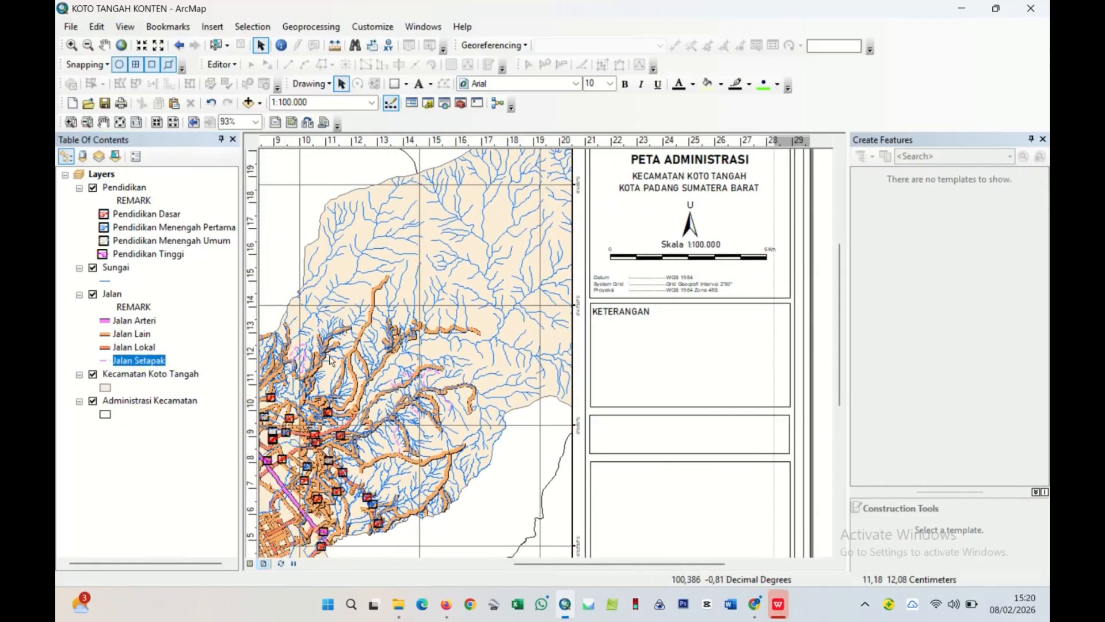
pyautogui.click(105, 321)
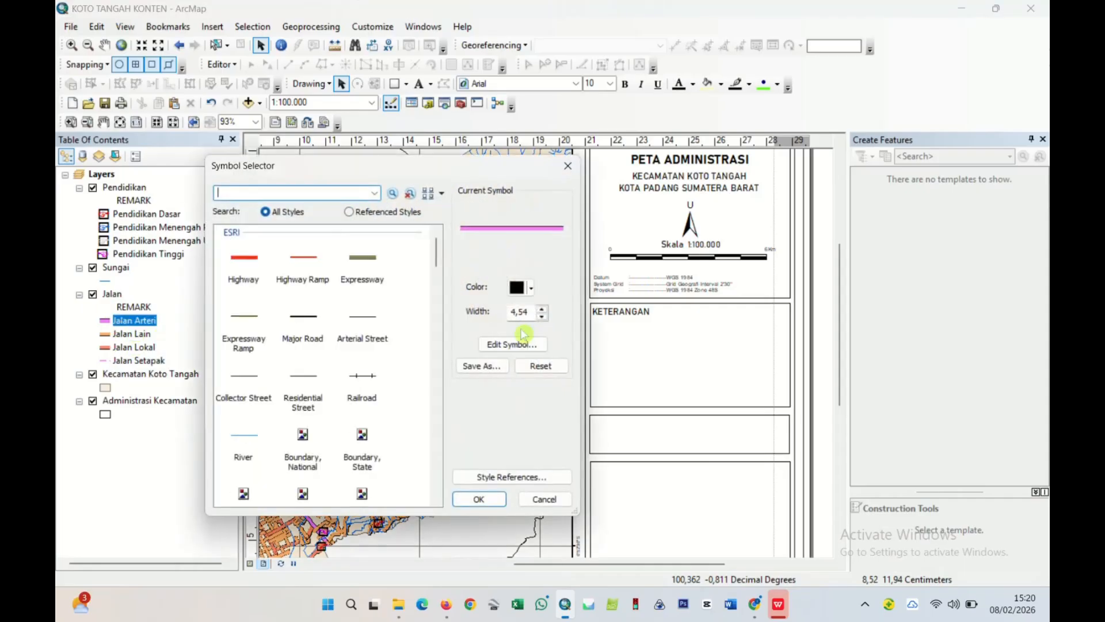
pyautogui.click(541, 316)
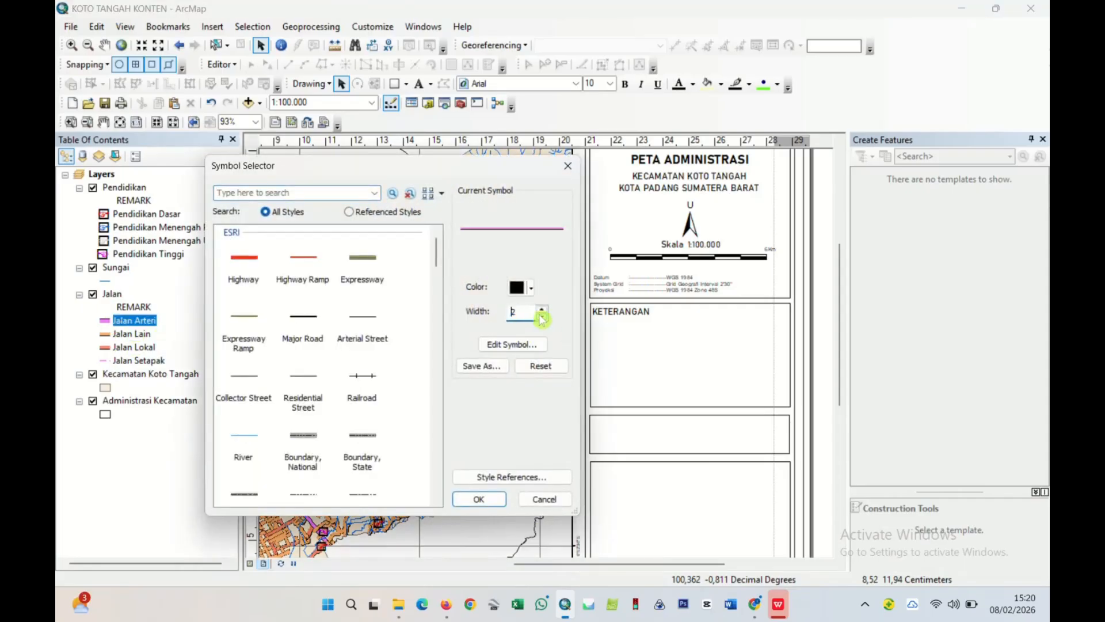
pyautogui.click(480, 499)
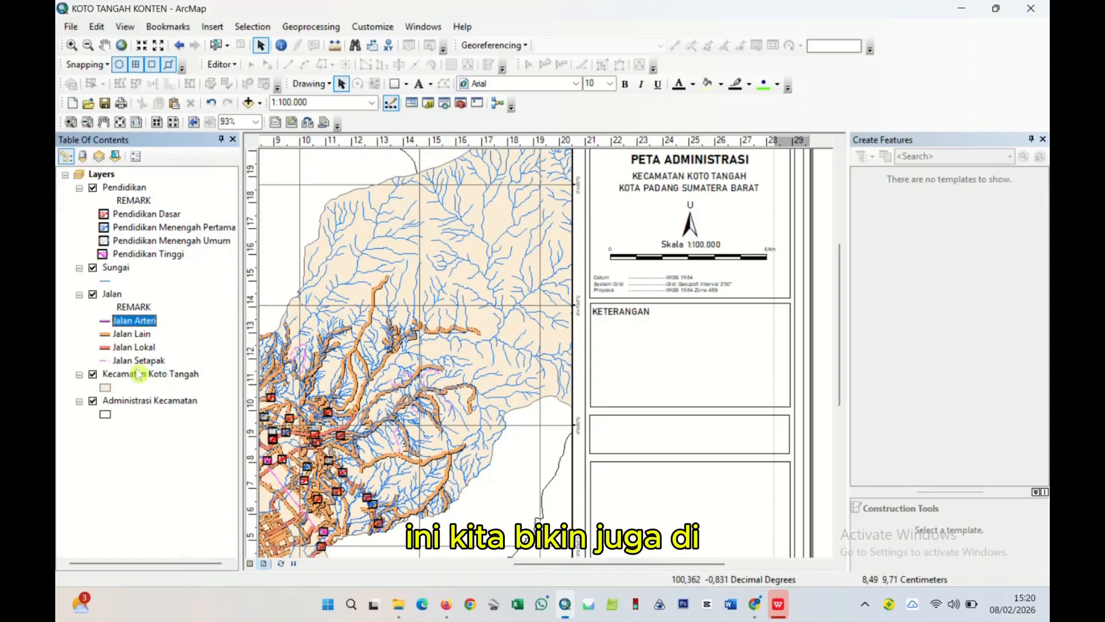
# - Reduce the line width of the Jalan Lain class symbol to 1,5
pyautogui.click(105, 334)
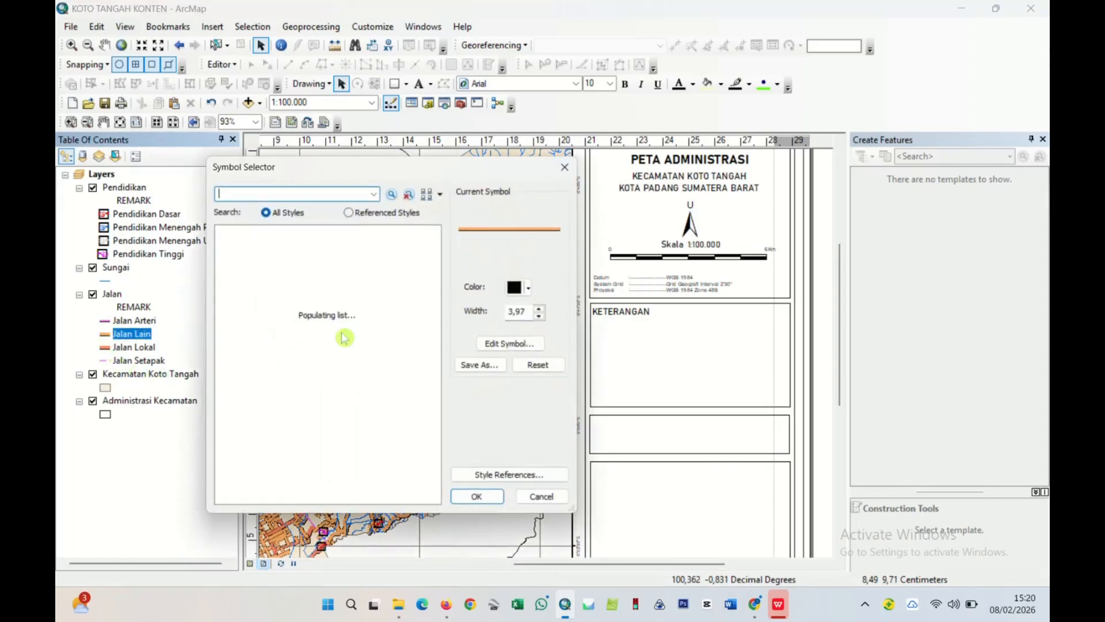
pyautogui.click(542, 316)
pyautogui.click(542, 317)
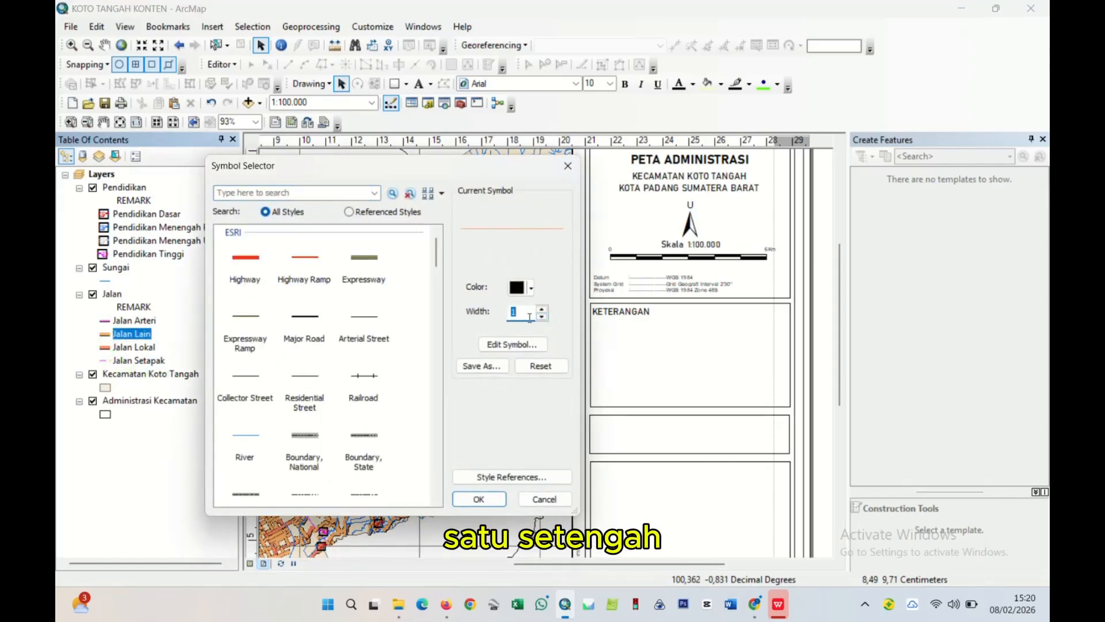
pyautogui.write(',')
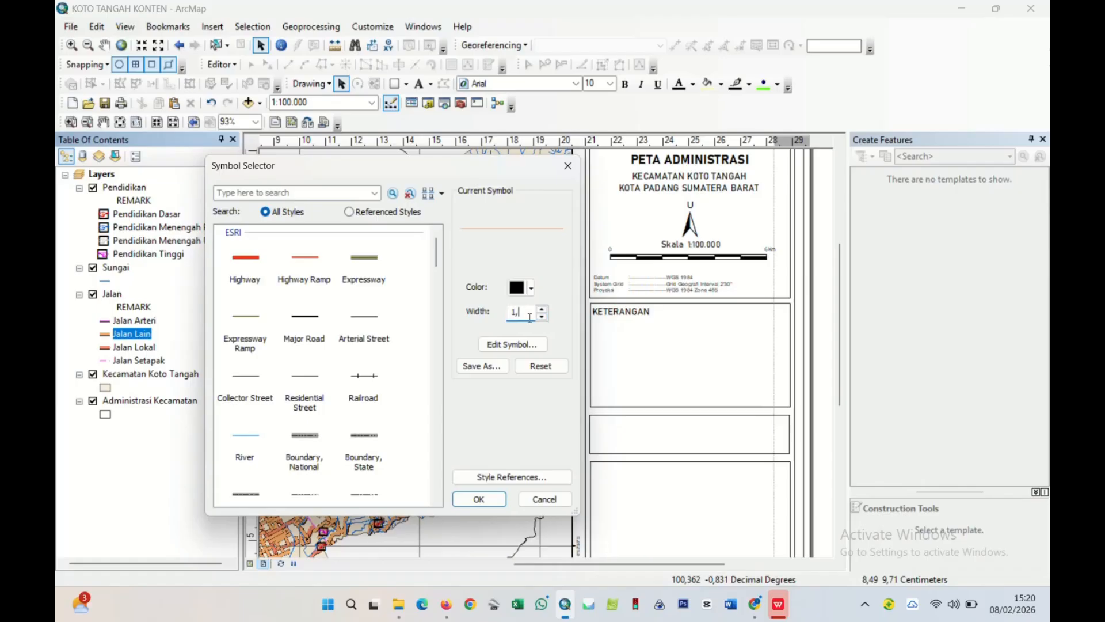
pyautogui.write('5')
pyautogui.click(479, 497)
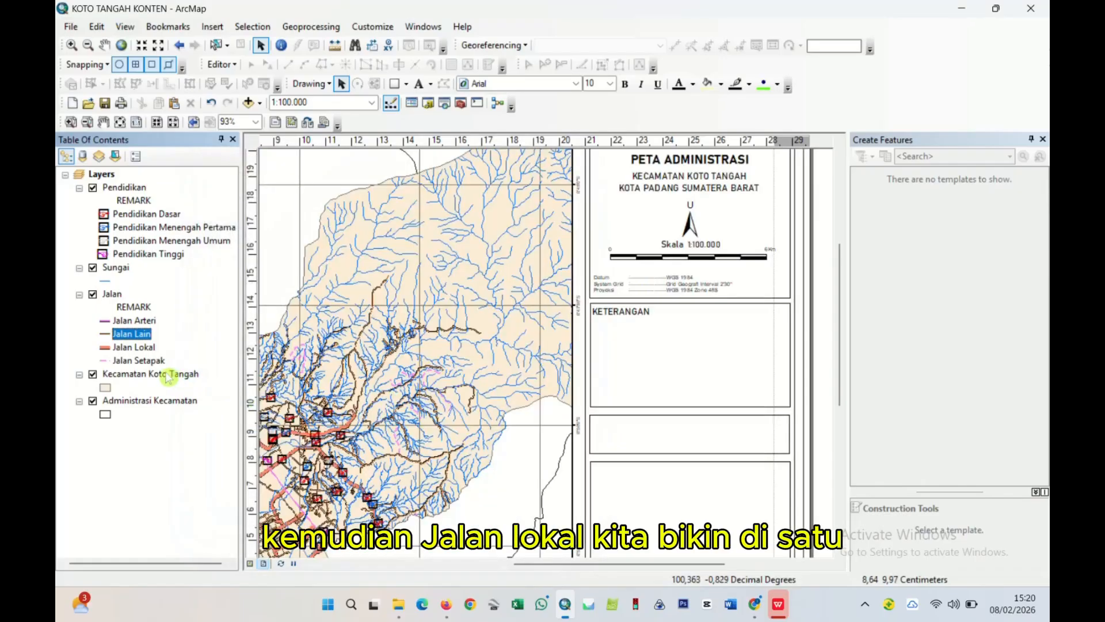
# - Set the line width of the Jalan Lokal class to 1 and of the Jalan Setapak class to 0,5
pyautogui.click(105, 348)
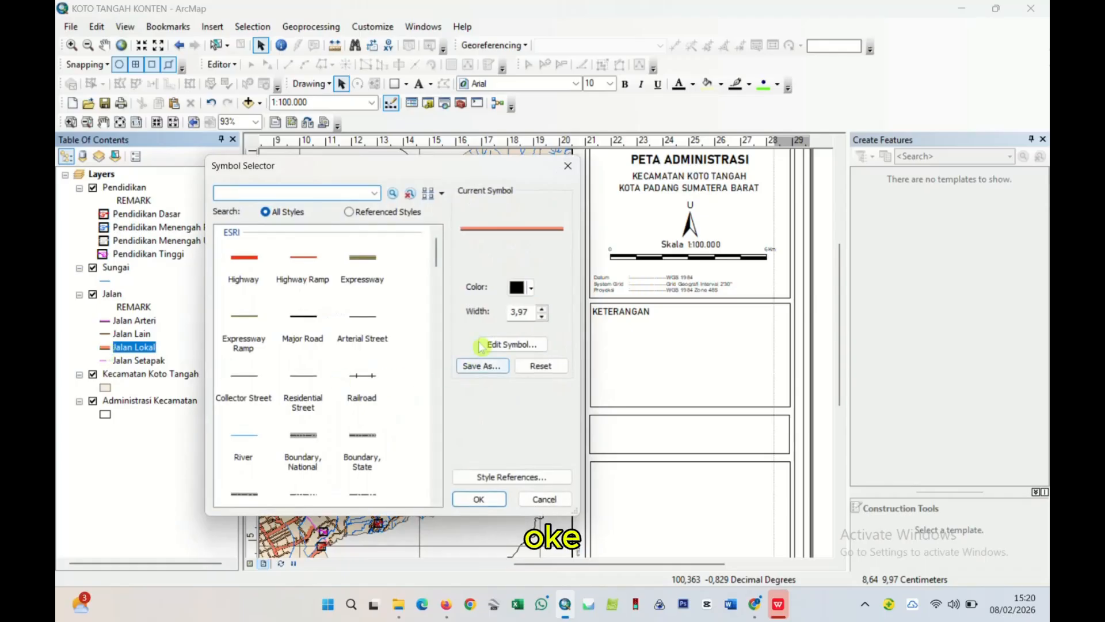
pyautogui.doubleClick(531, 314)
pyautogui.write('1')
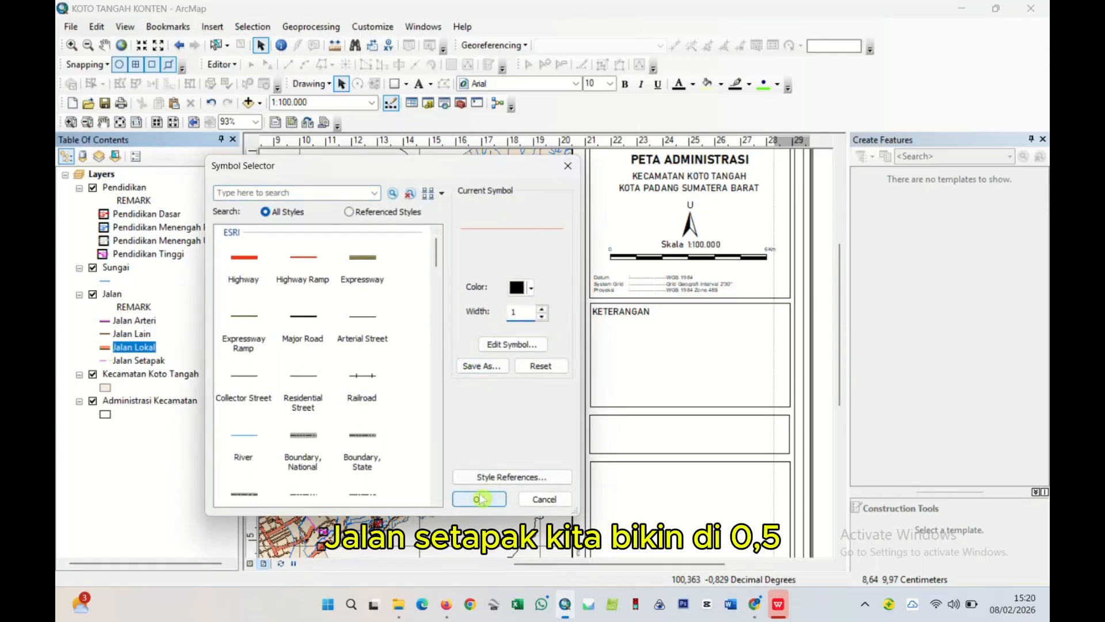
pyautogui.click(480, 498)
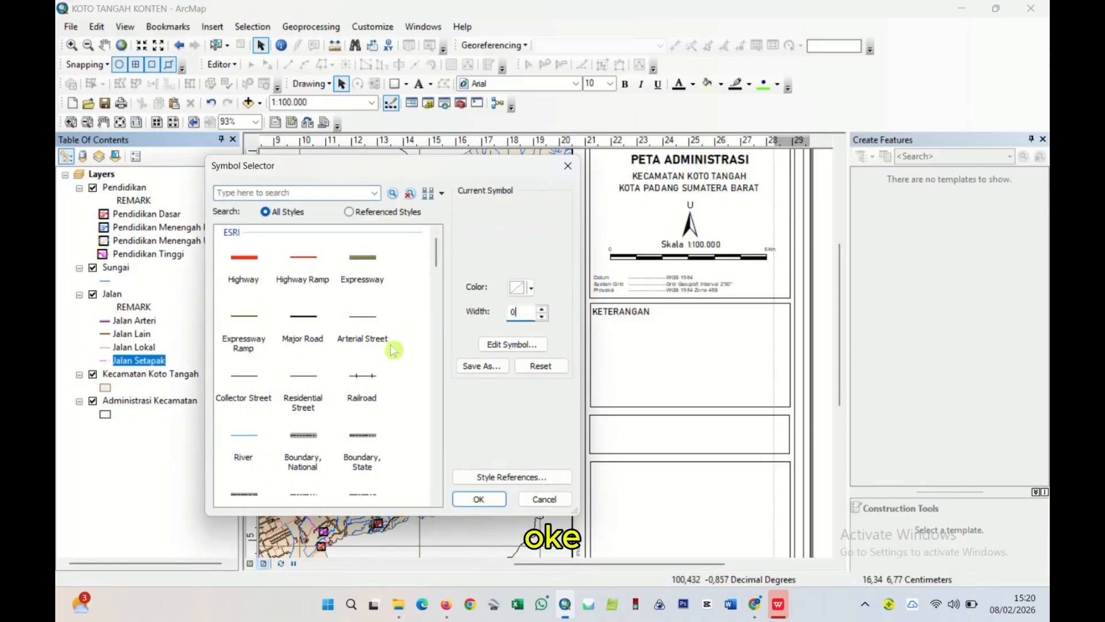
pyautogui.click(491, 502)
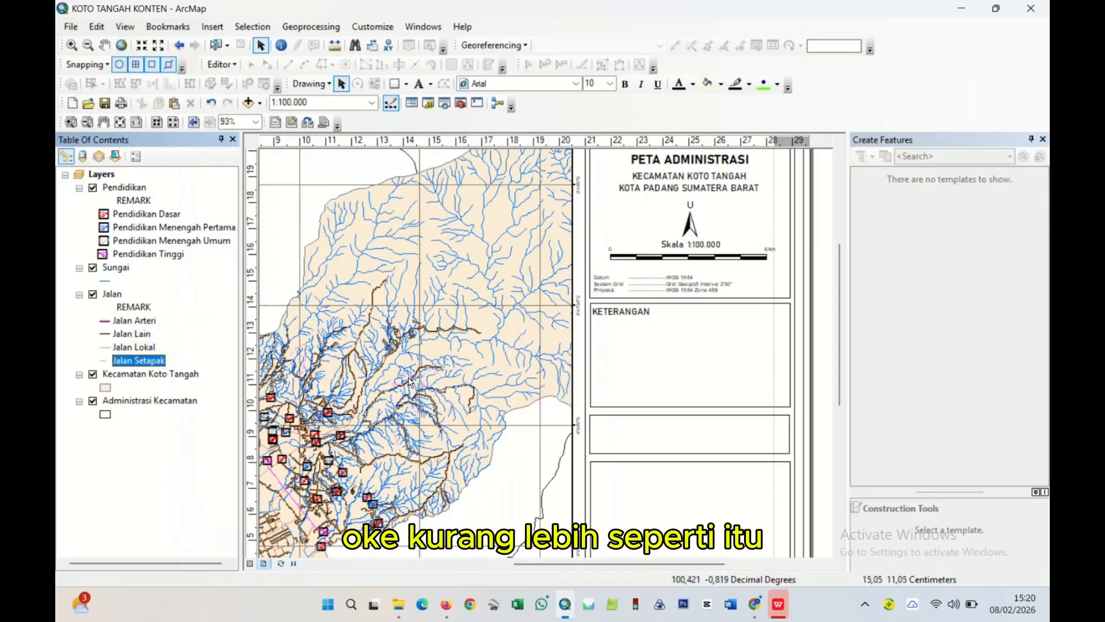
# - Apply the ESRI River line symbol to the Sungai layer
pyautogui.scroll(-2, 465, 414)
pyautogui.scroll(-2, 458, 418)
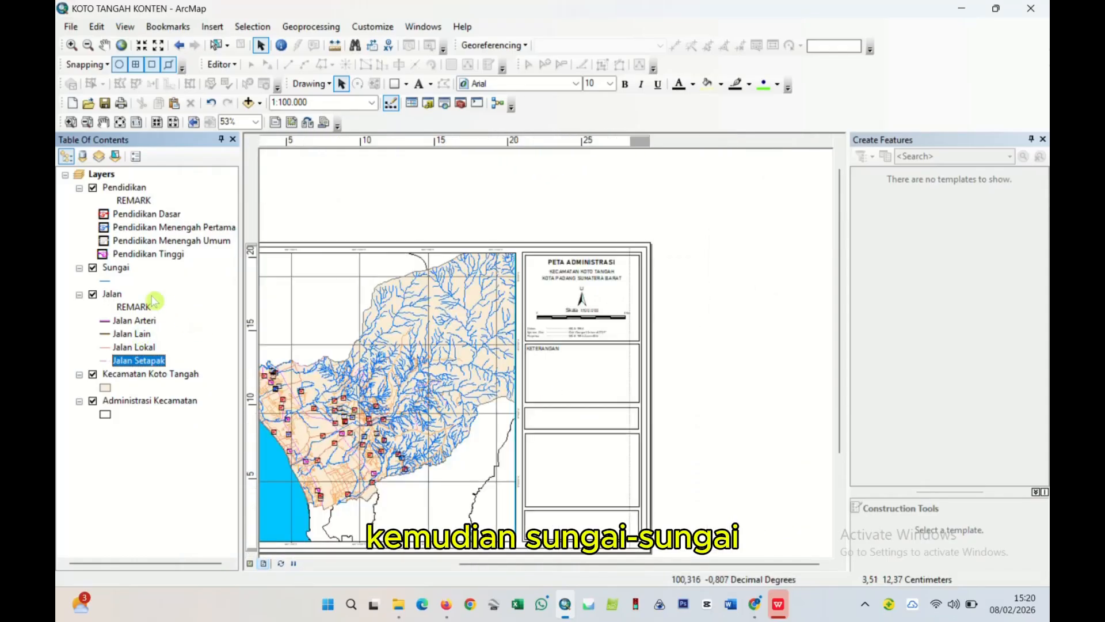
pyautogui.scroll(-8, 283, 373)
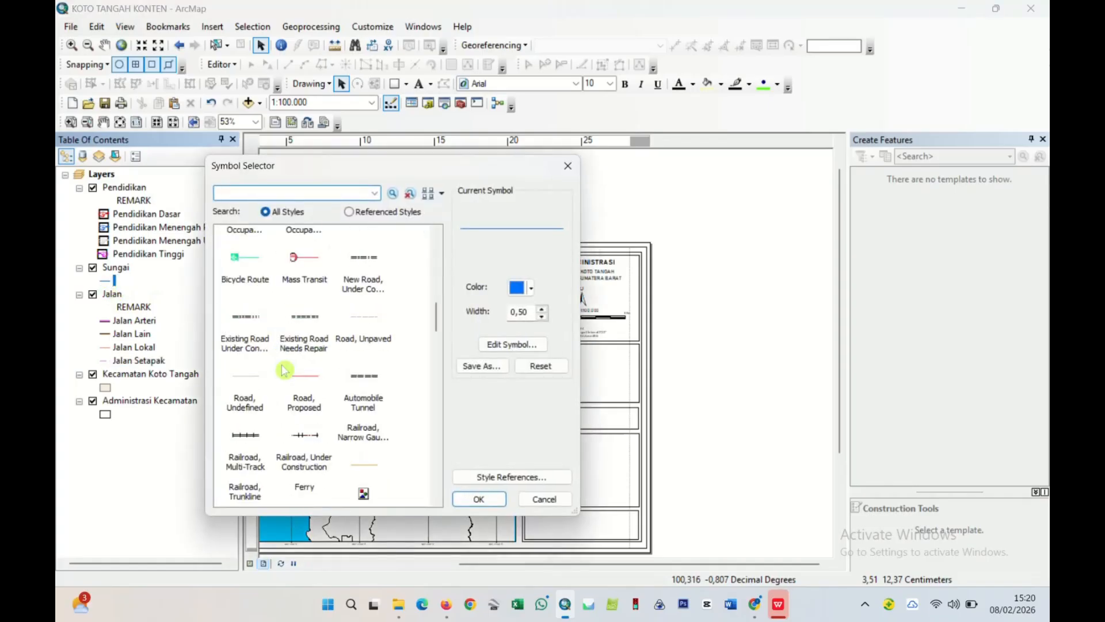
pyautogui.scroll(-6, 285, 373)
pyautogui.scroll(5, 285, 373)
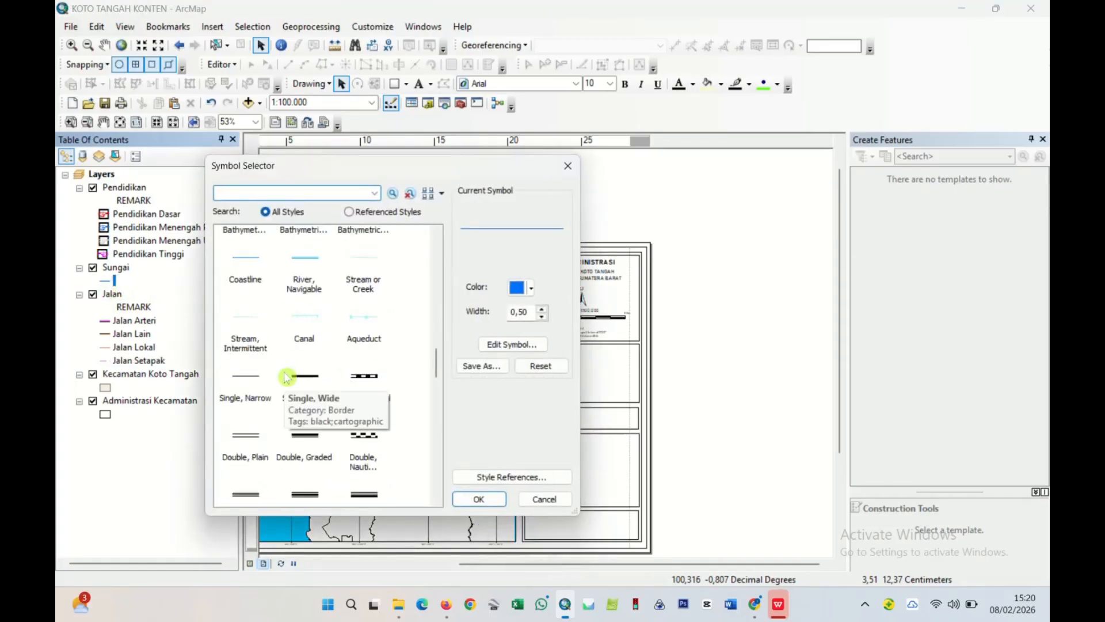
pyautogui.scroll(3, 323, 363)
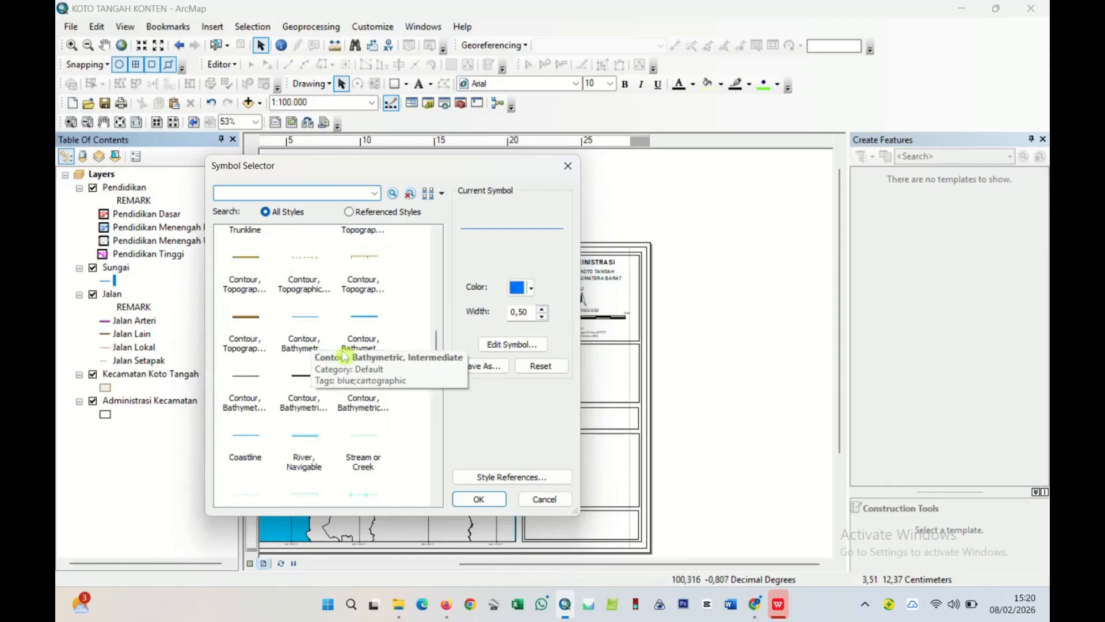
pyautogui.scroll(12, 322, 370)
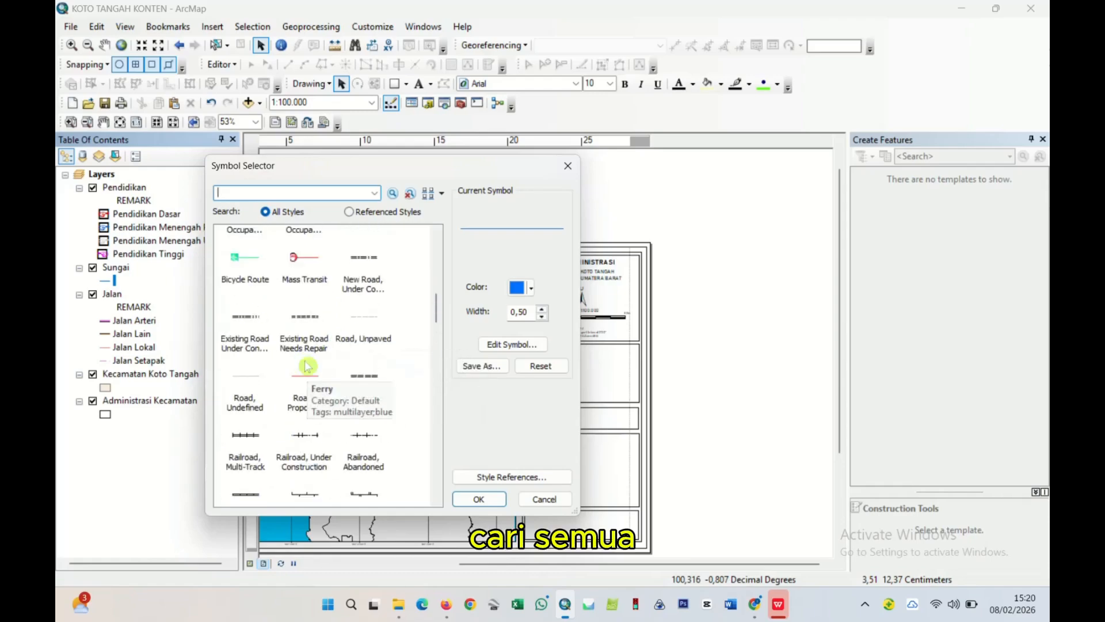
pyautogui.scroll(4, 303, 362)
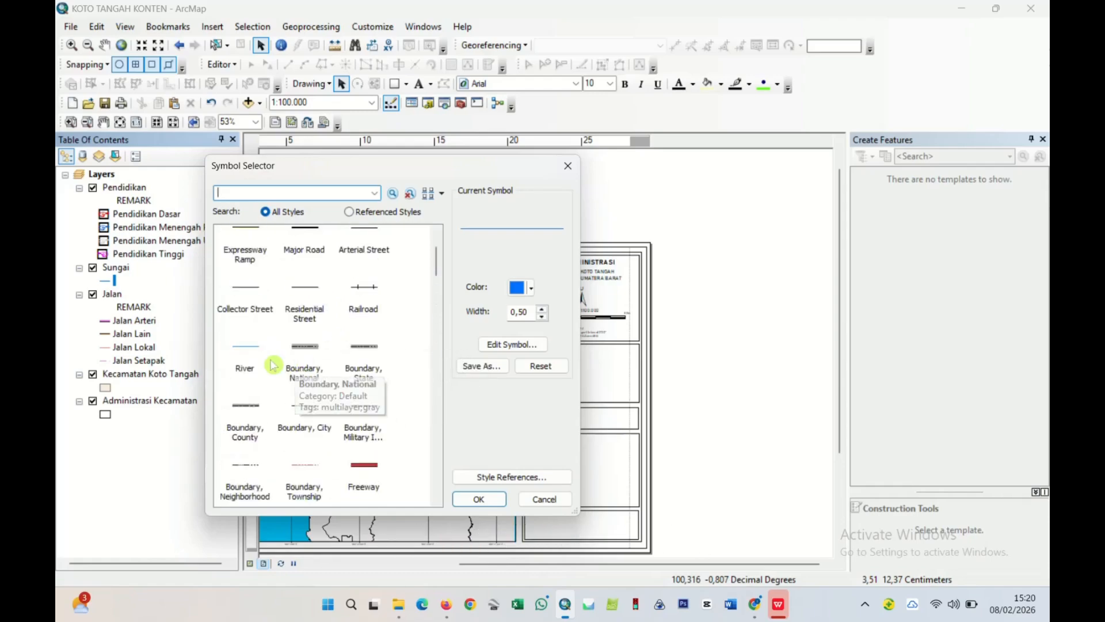
pyautogui.click(246, 354)
pyautogui.click(481, 499)
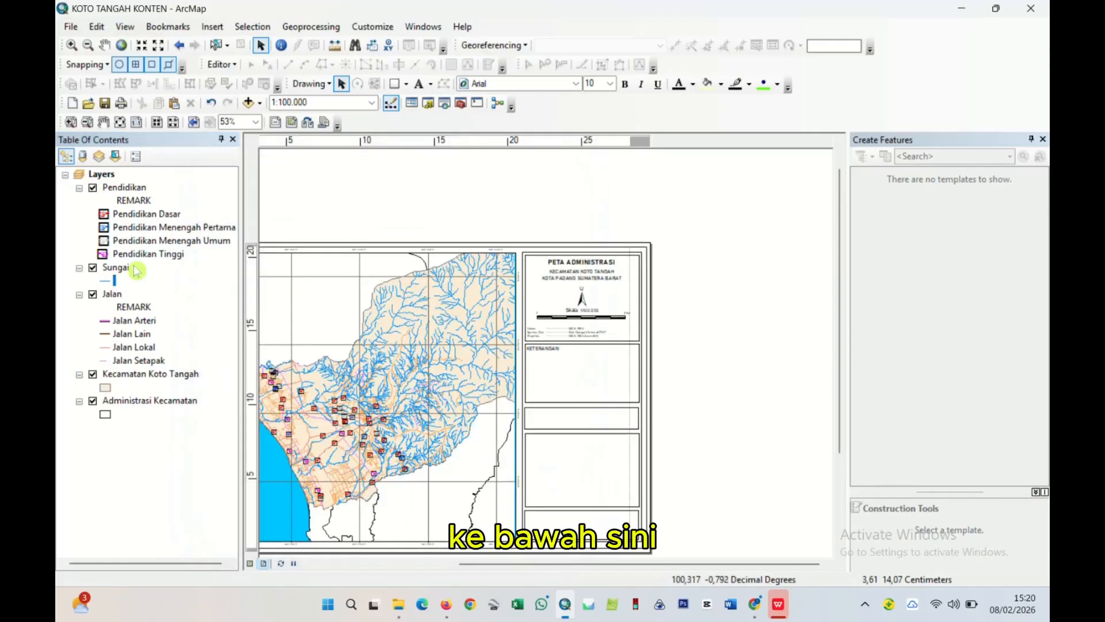
# - Move the Sungai layer below the Jalan layer, directly above Kecamatan Koto Tangah, in the layer order
pyautogui.moveTo(116, 280); pyautogui.dragTo(123, 319)
pyautogui.moveTo(123, 366); pyautogui.dragTo(122, 369)
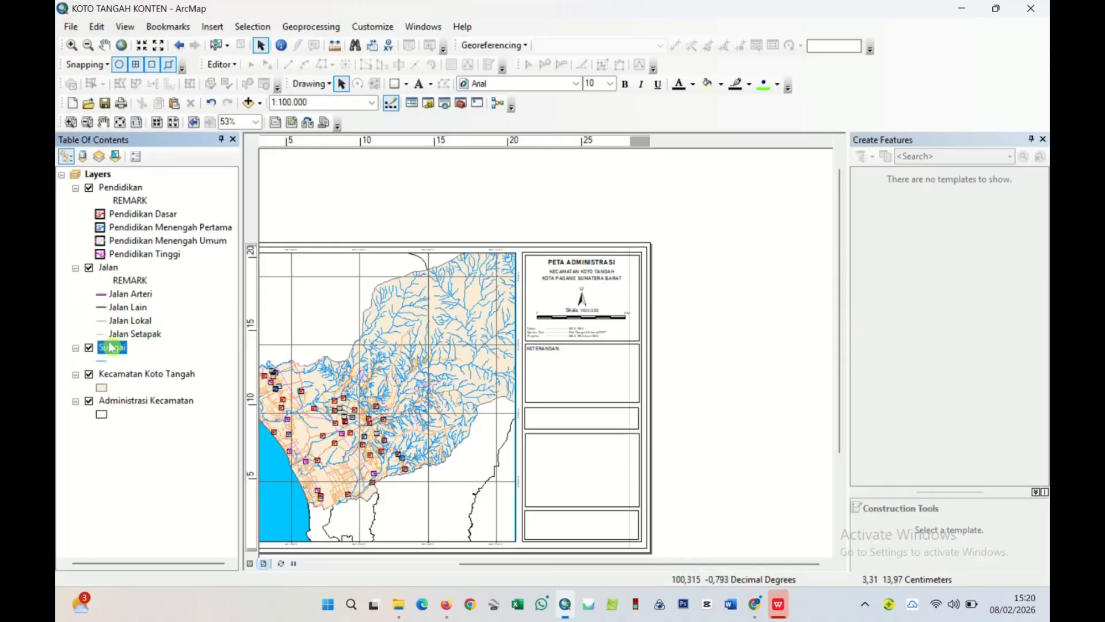
pyautogui.scroll(-3, 621, 323)
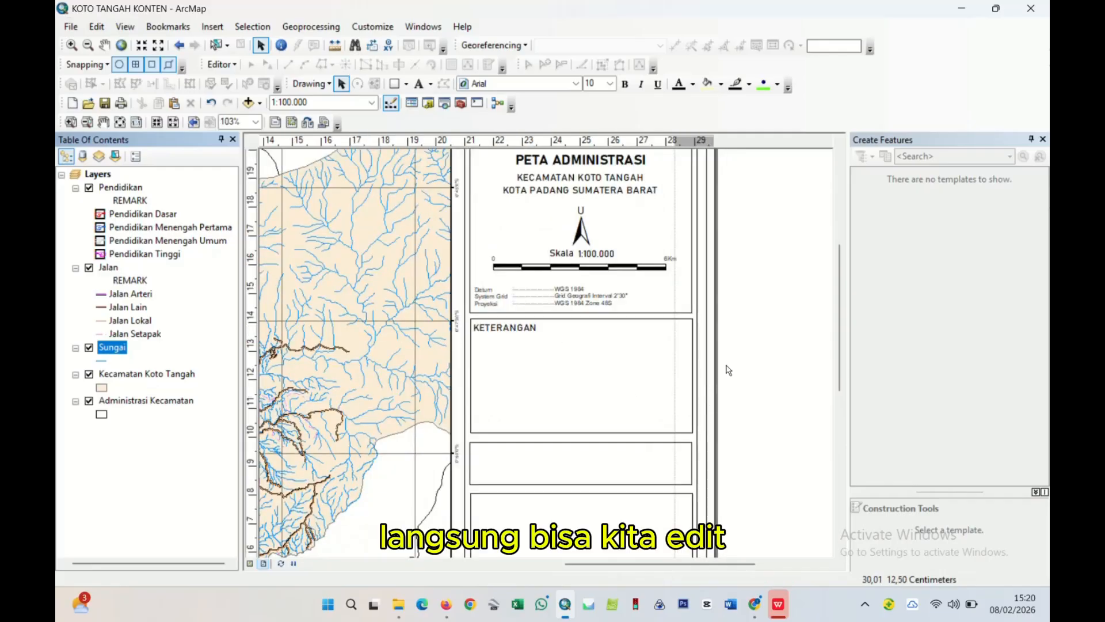
# - Start a new legend for the layout and remove Administrasi Kecamatan from its legend items
pyautogui.scroll(-5, 720, 402)
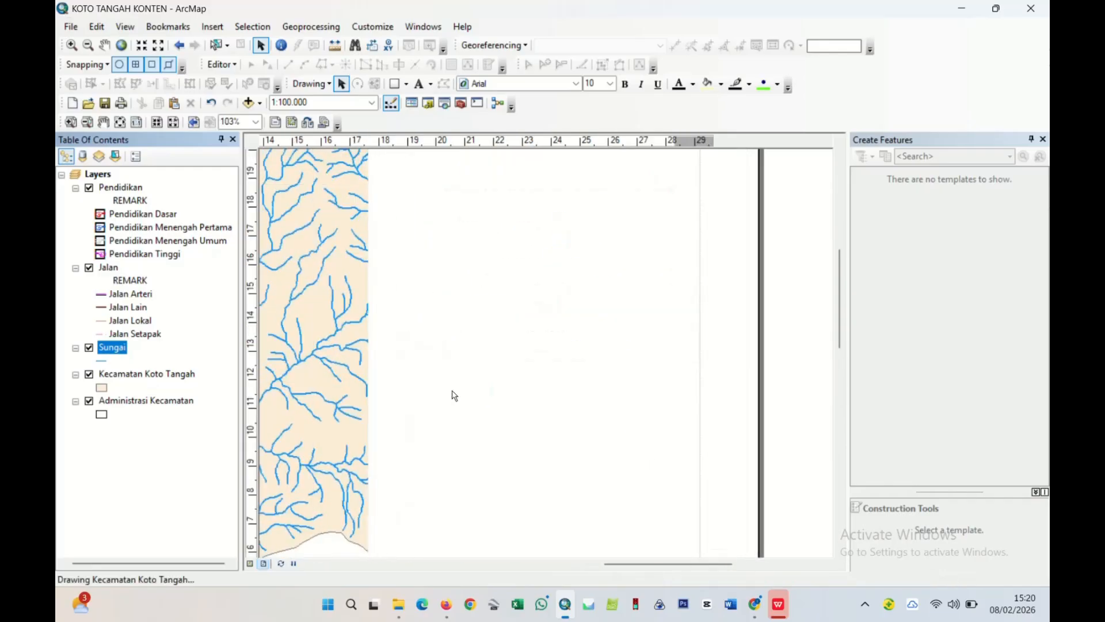
pyautogui.moveTo(455, 393); pyautogui.dragTo(455, 394)
pyautogui.click(799, 378)
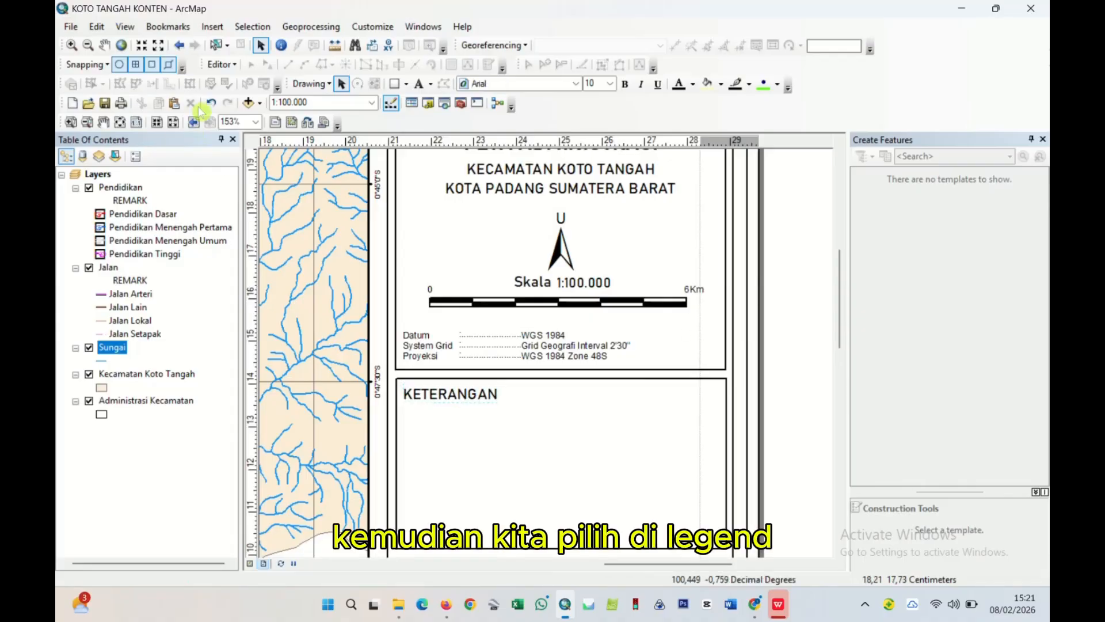
pyautogui.click(212, 27)
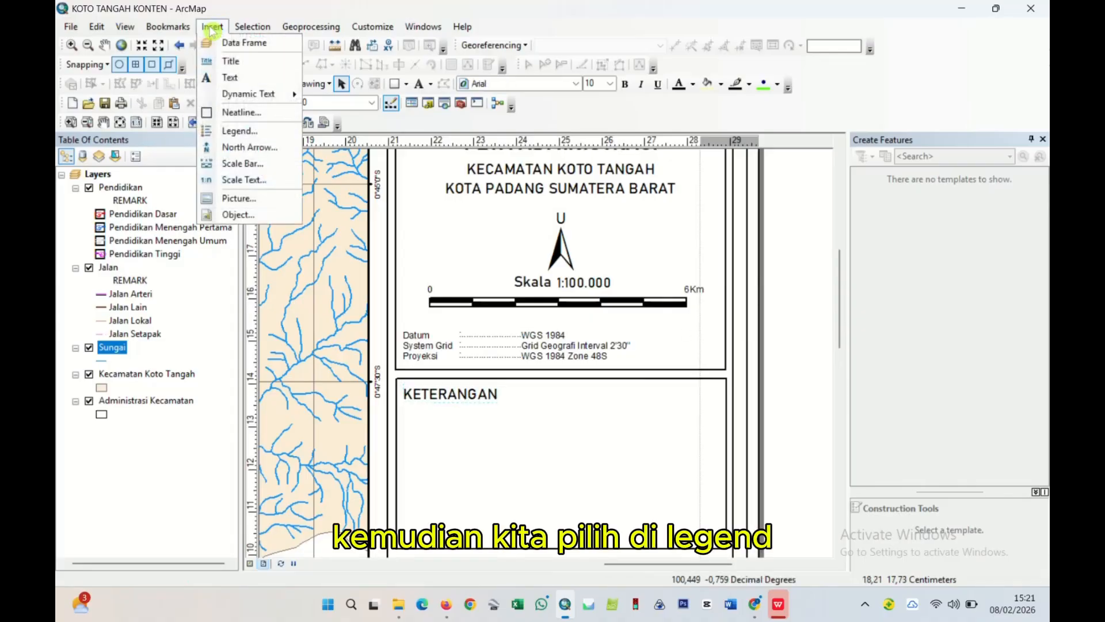
pyautogui.click(239, 130)
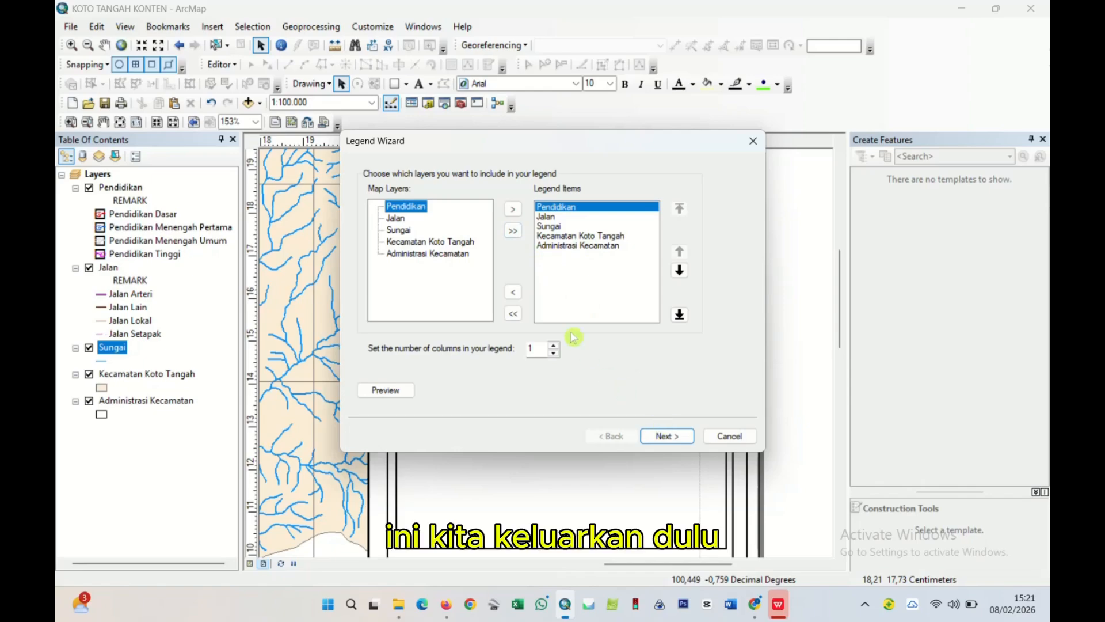
pyautogui.click(551, 247)
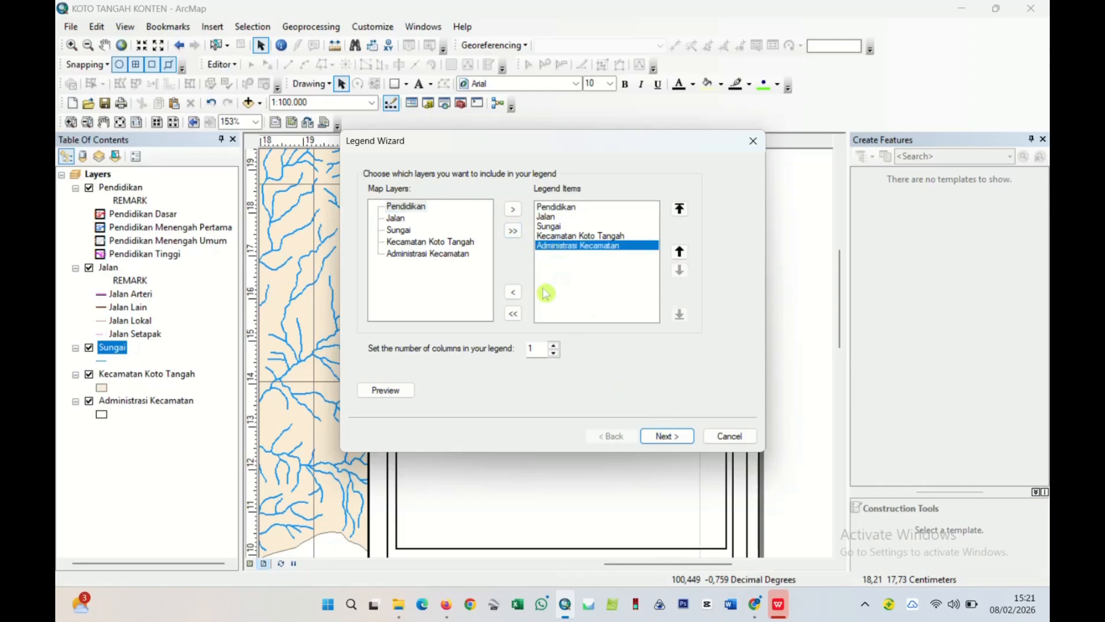
pyautogui.click(514, 293)
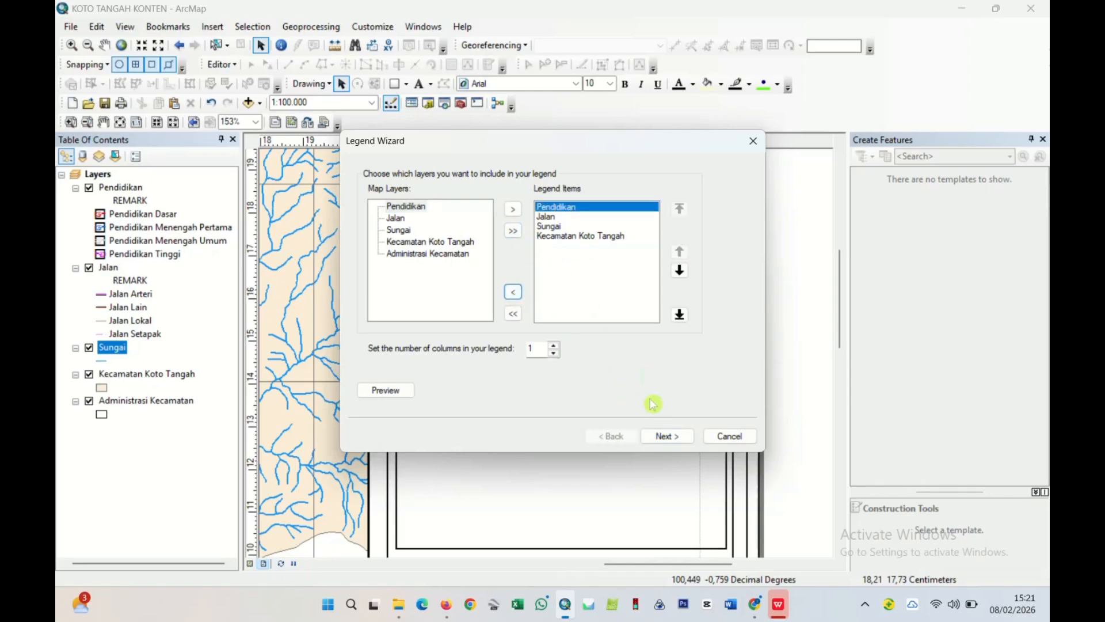
# - Title the legend KETERANGAN at size 10 and insert it with the remaining default settings
pyautogui.click(662, 437)
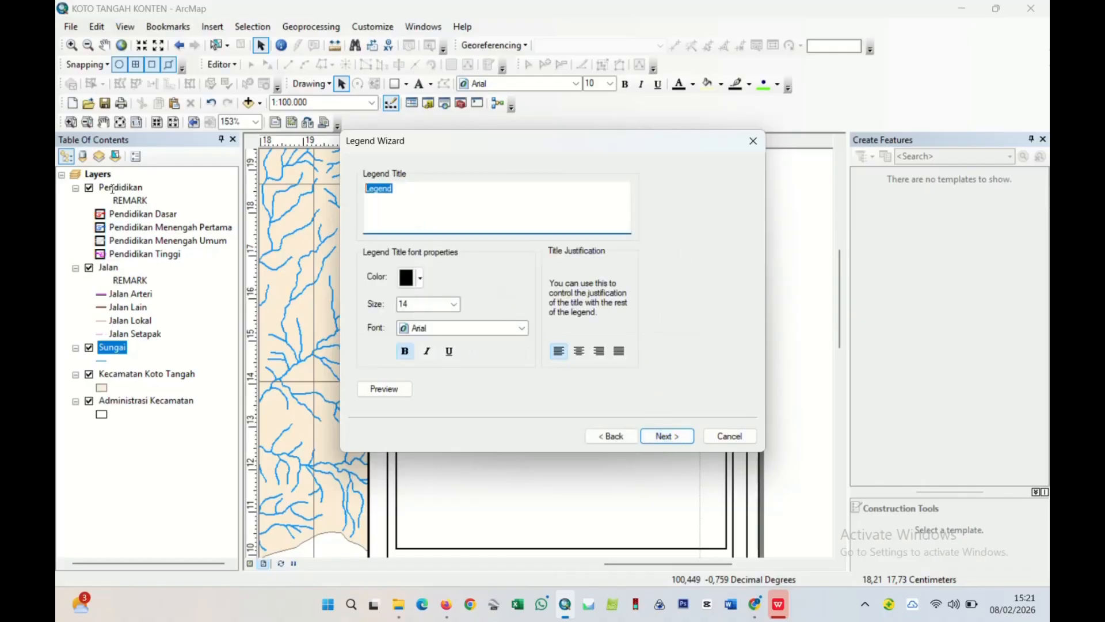
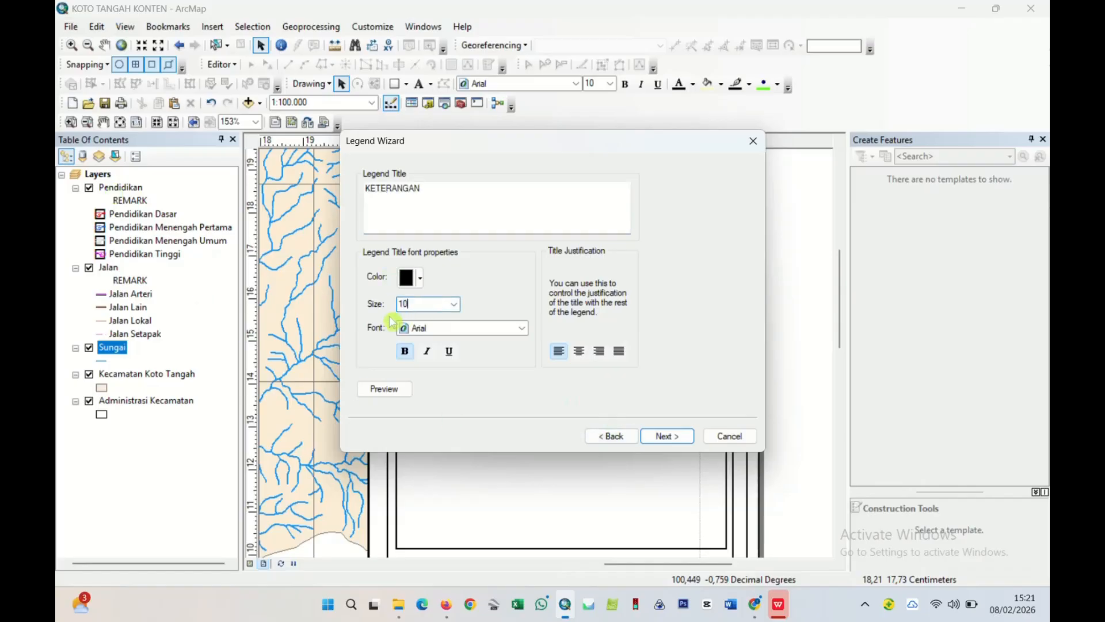
pyautogui.click(663, 438)
pyautogui.click(656, 435)
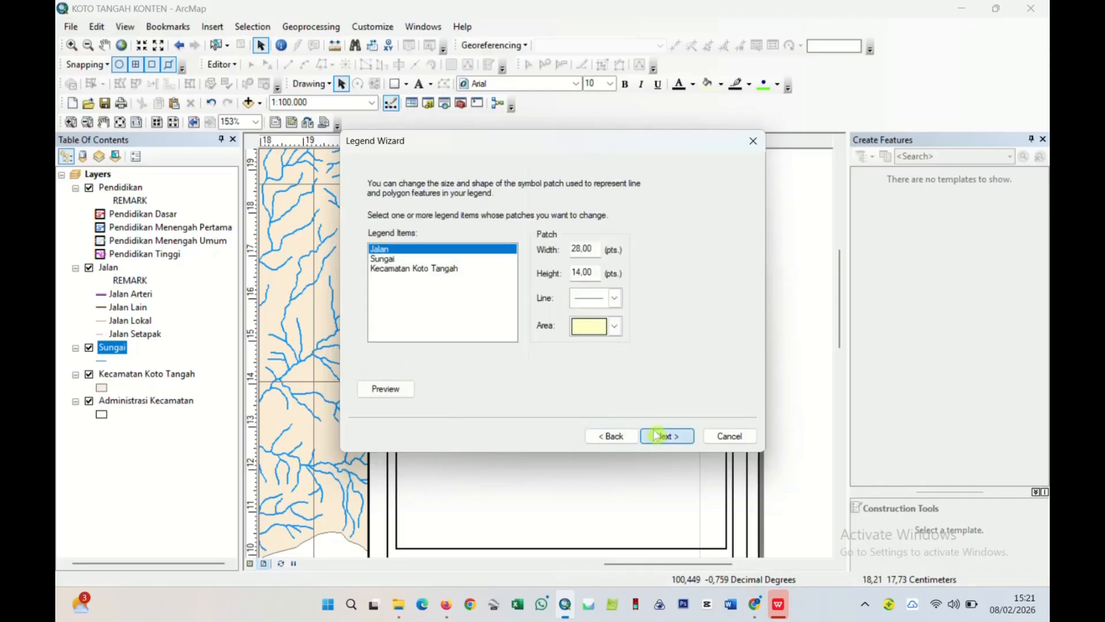
pyautogui.click(656, 436)
pyautogui.click(661, 436)
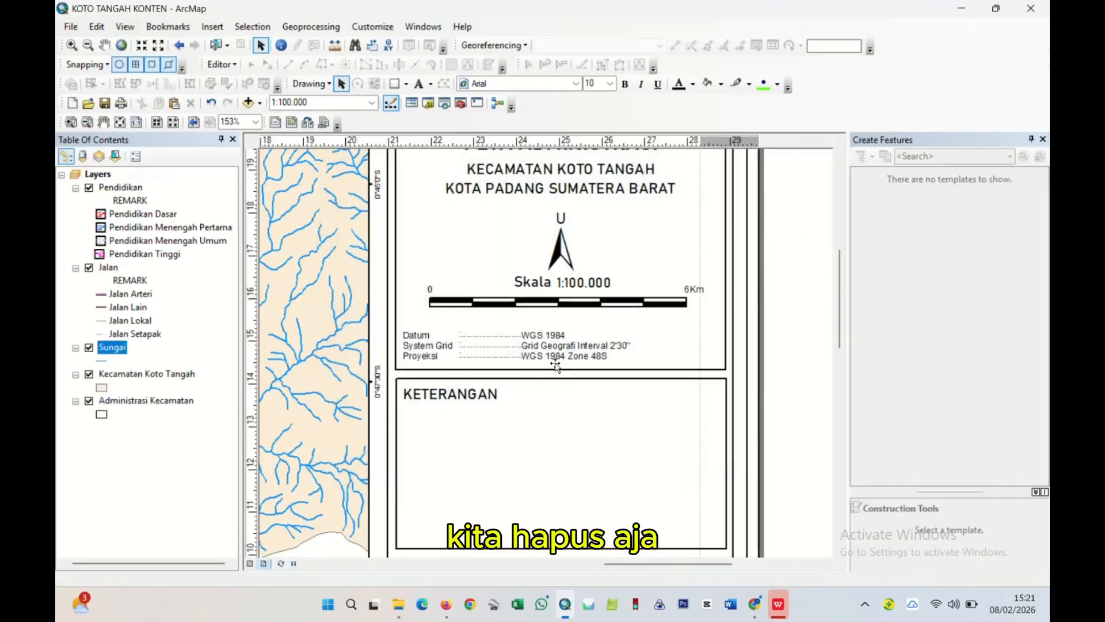
# - Delete the separate KETERANGAN text in the empty box and move the new legend outside the page, beside the title block
pyautogui.click(460, 388)
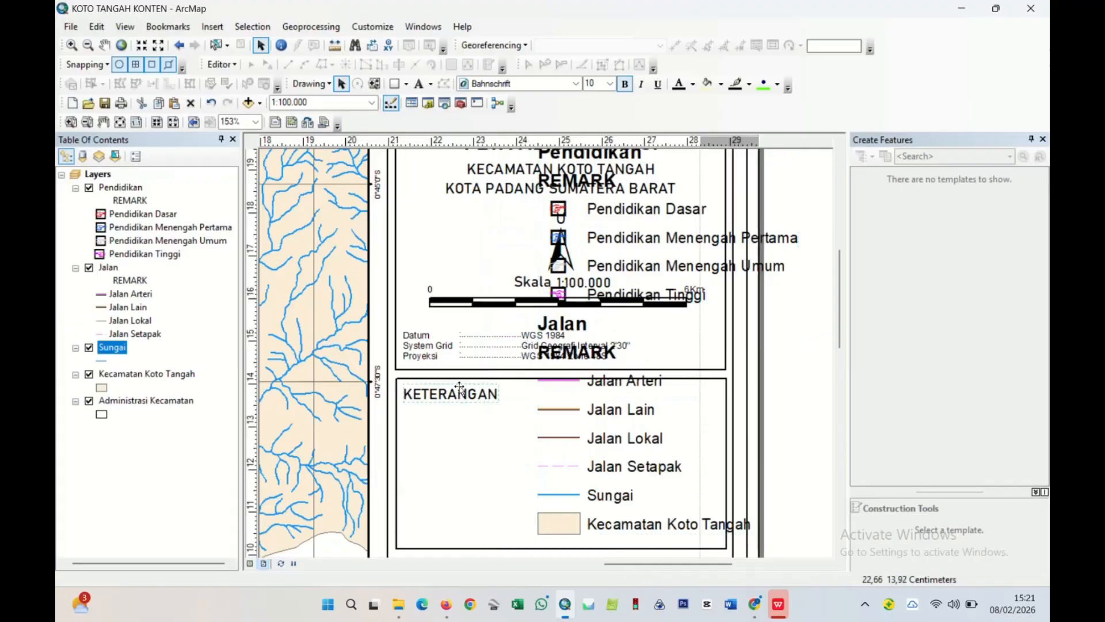
pyautogui.press('Delete')
pyautogui.scroll(-1, 595, 377)
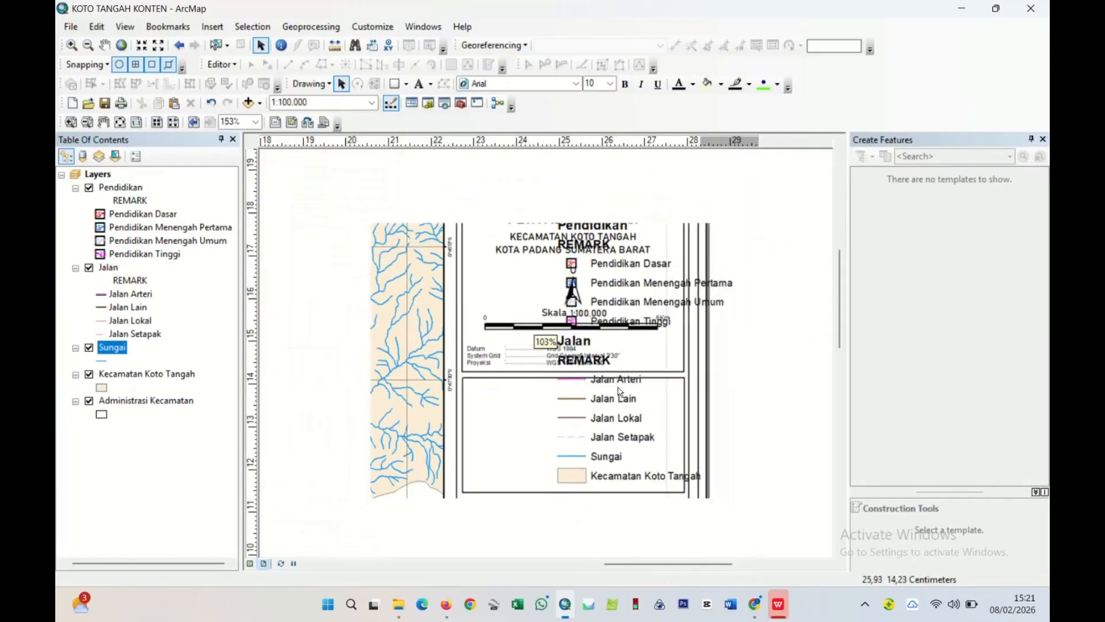
pyautogui.scroll(-2, 619, 391)
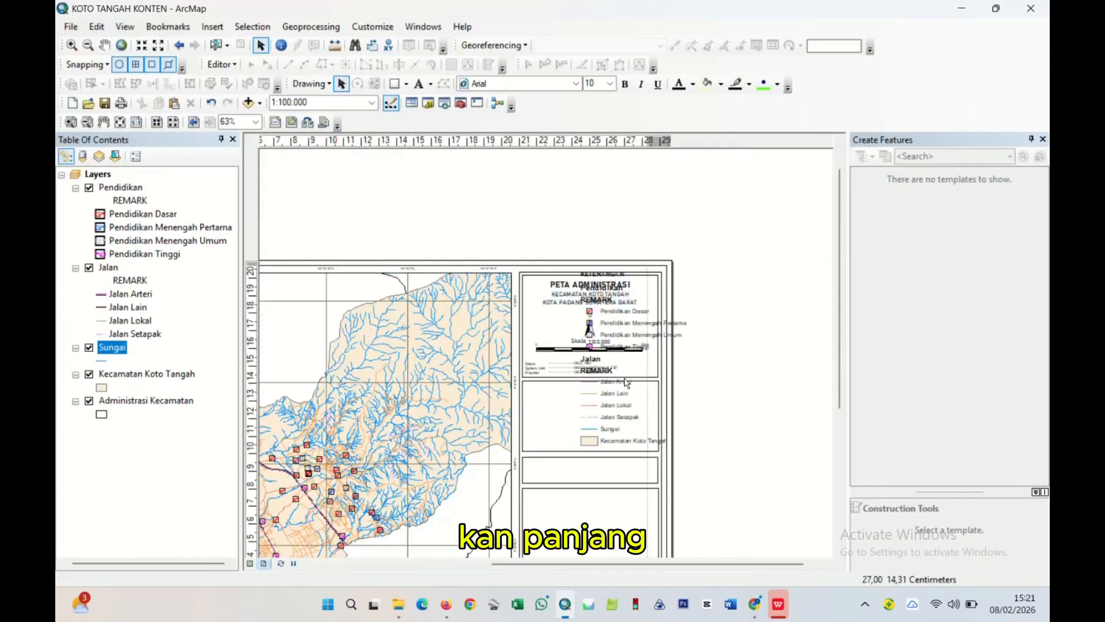
pyautogui.moveTo(624, 374); pyautogui.dragTo(732, 380)
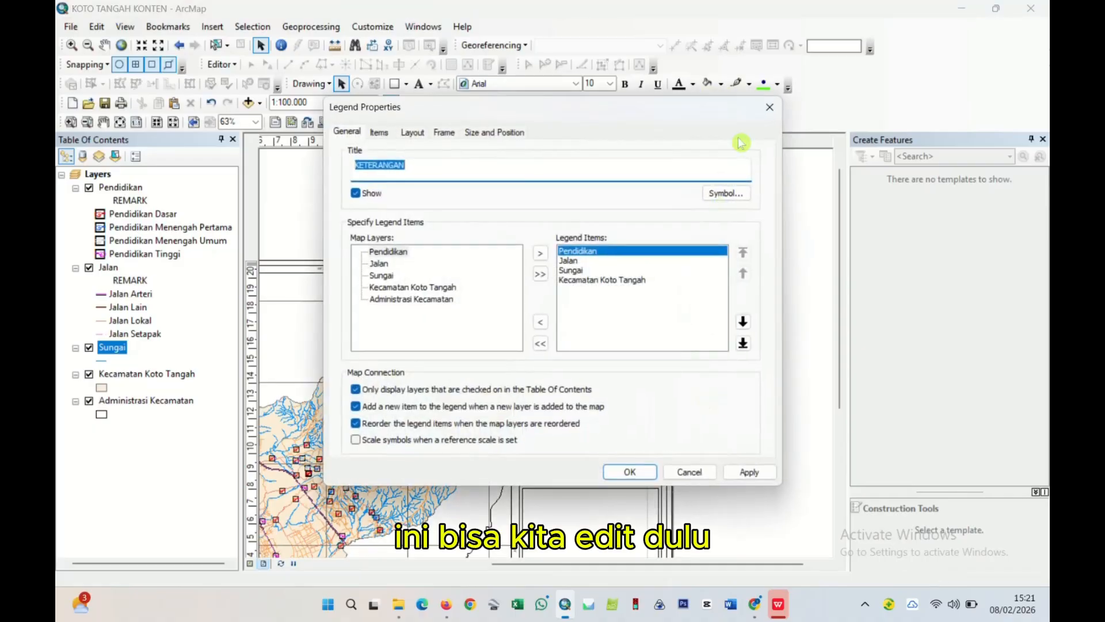
pyautogui.click(769, 107)
pyautogui.moveTo(640, 354); pyautogui.dragTo(743, 353)
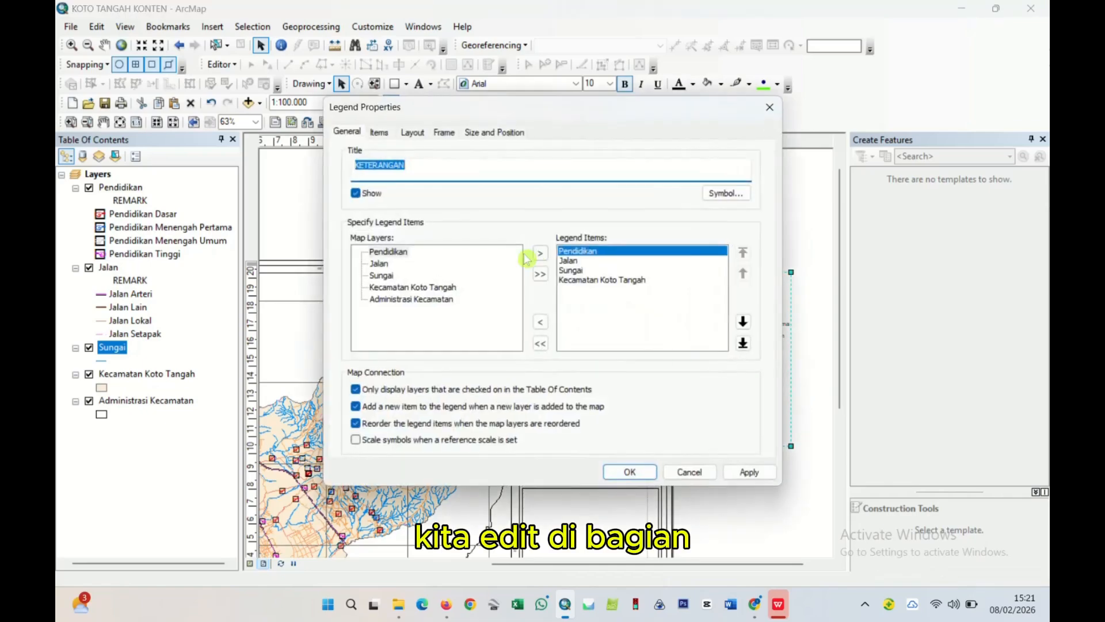
# - Set the column count of the Pendidikan legend item to 2 in the legend properties
pyautogui.click(444, 132)
pyautogui.click(379, 132)
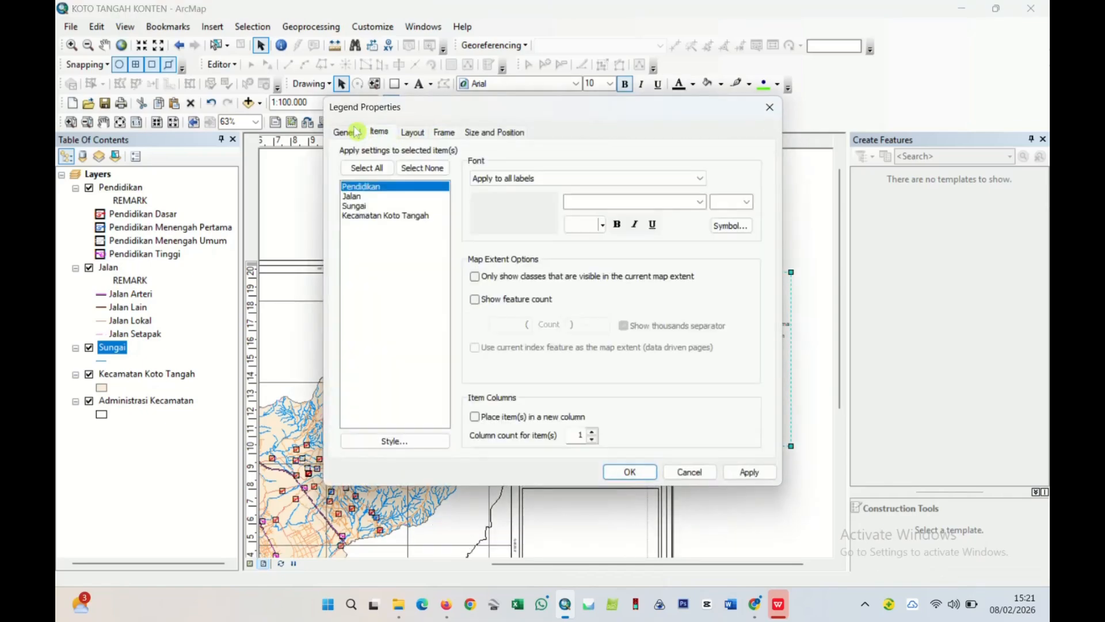
pyautogui.click(352, 132)
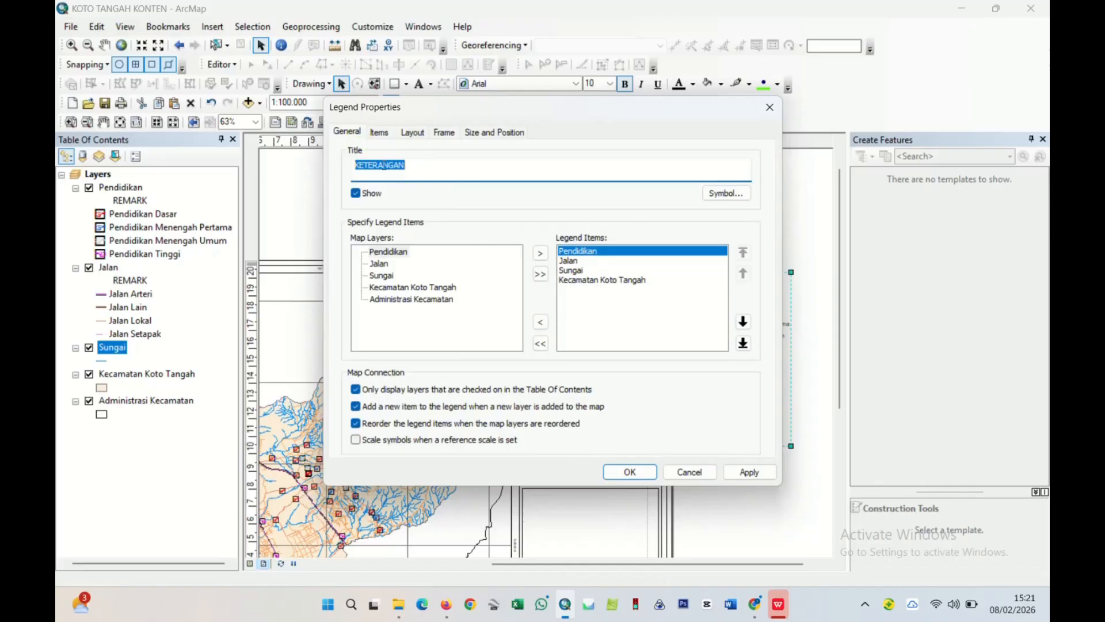
pyautogui.click(380, 133)
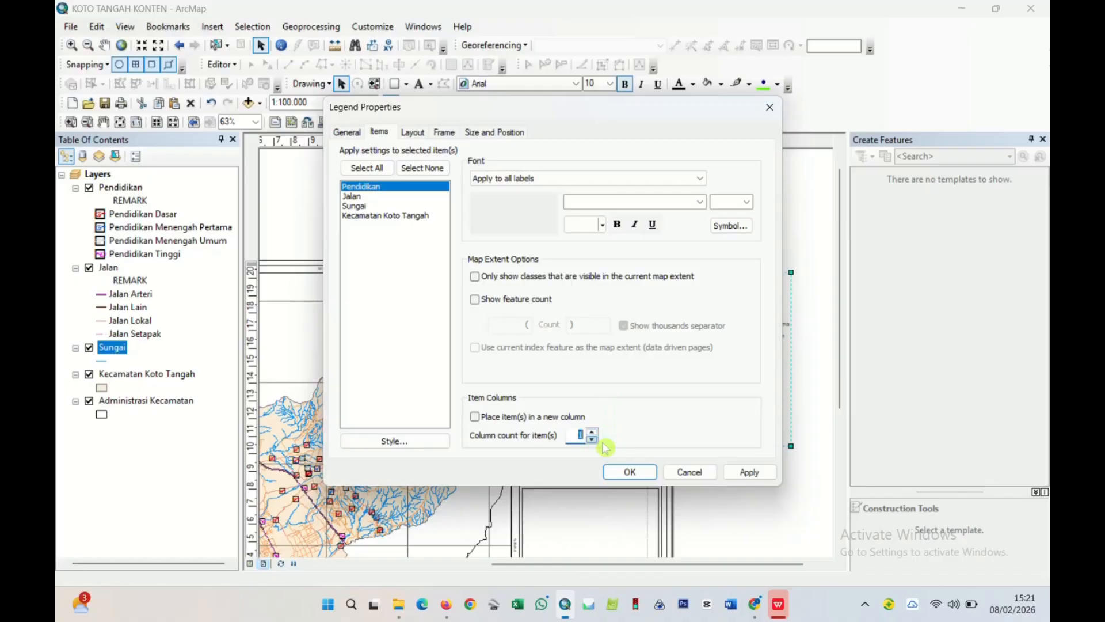
pyautogui.click(729, 472)
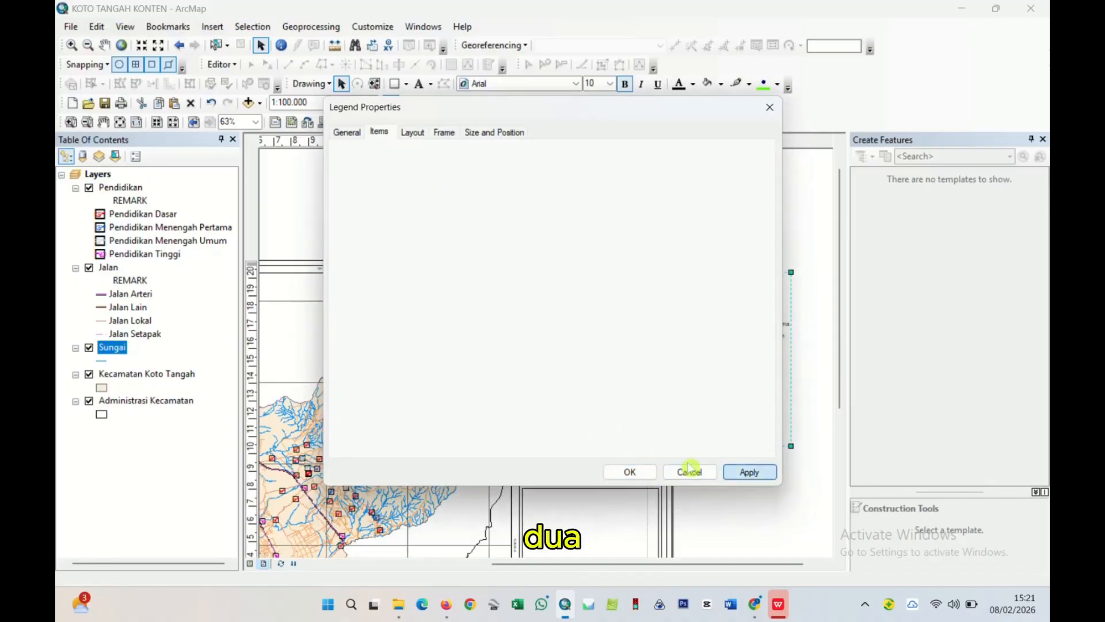
pyautogui.moveTo(613, 108); pyautogui.dragTo(428, 113)
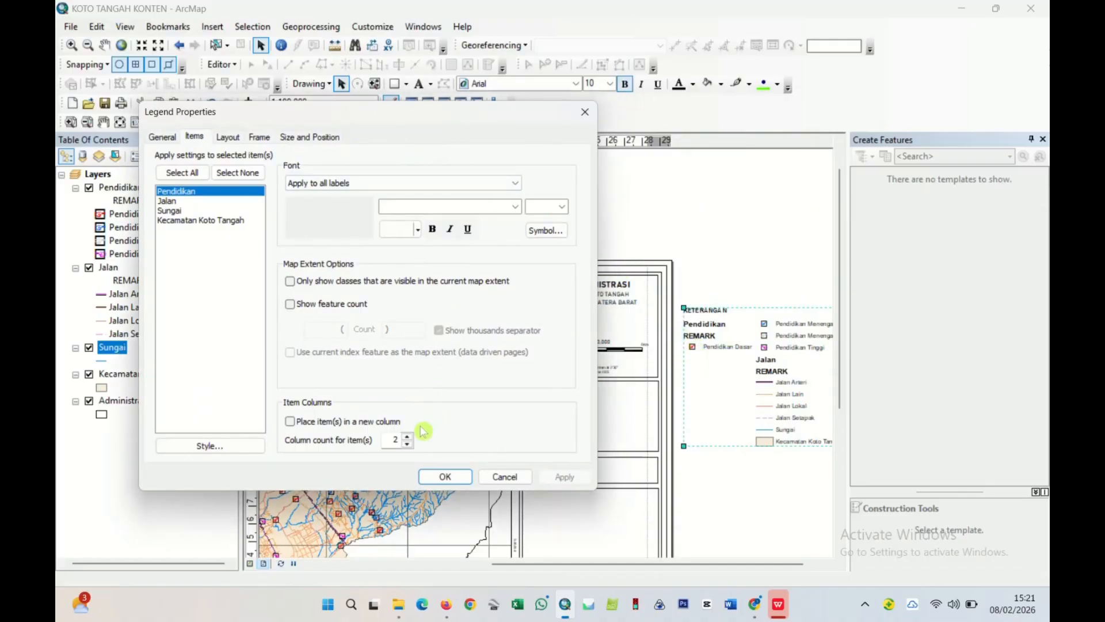
pyautogui.click(455, 478)
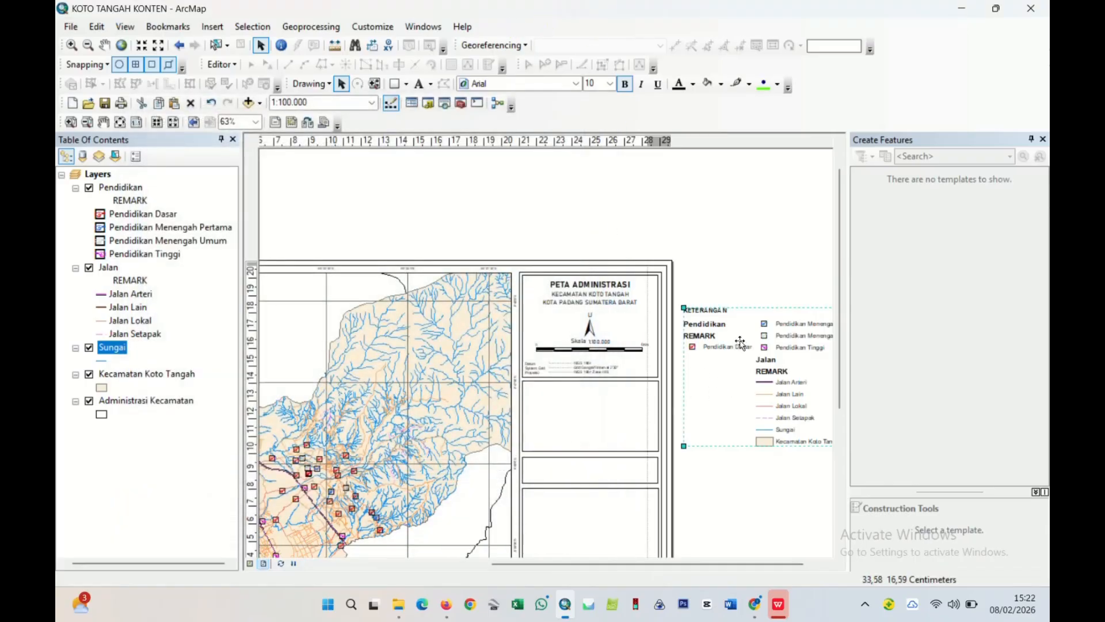
# - Set the legend's font size to 9 and reposition the legend beside the title block
pyautogui.moveTo(740, 343); pyautogui.dragTo(731, 393)
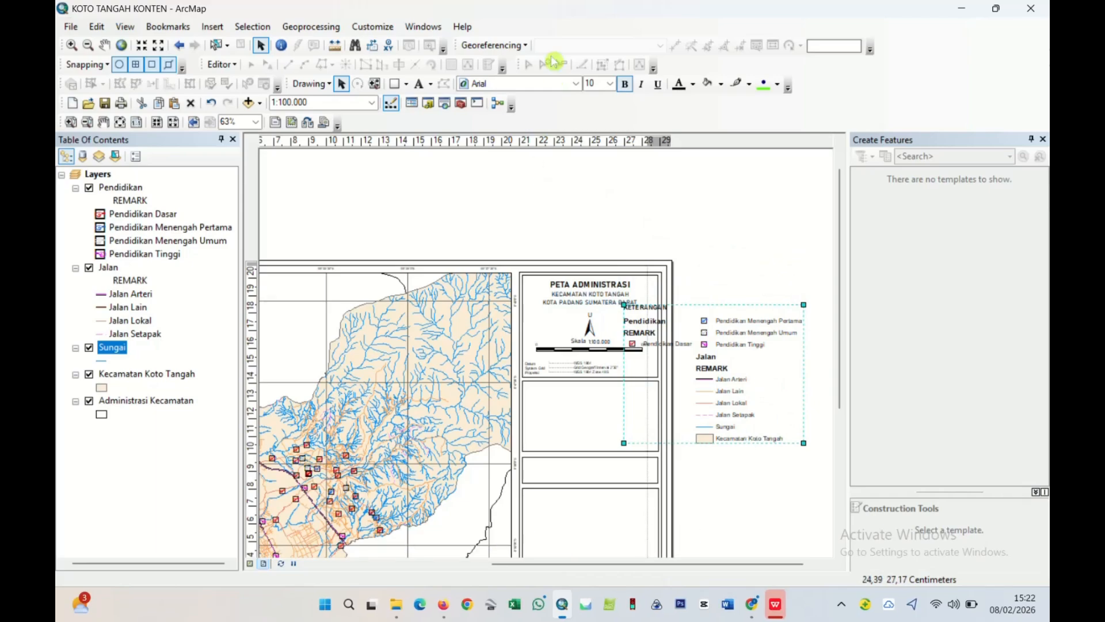
pyautogui.click(610, 84)
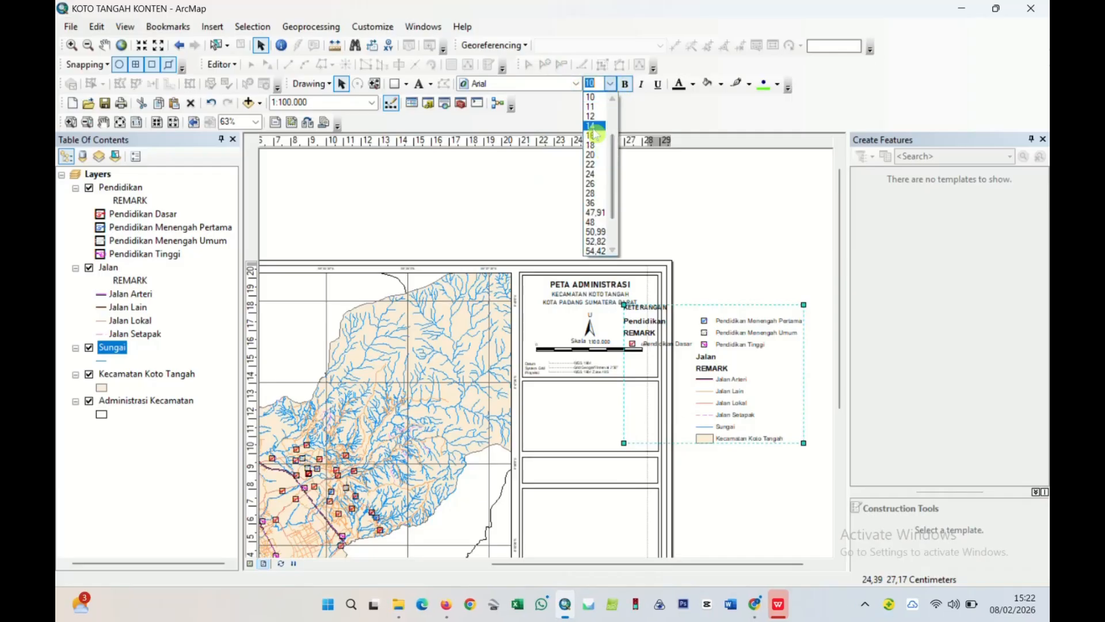
pyautogui.click(594, 144)
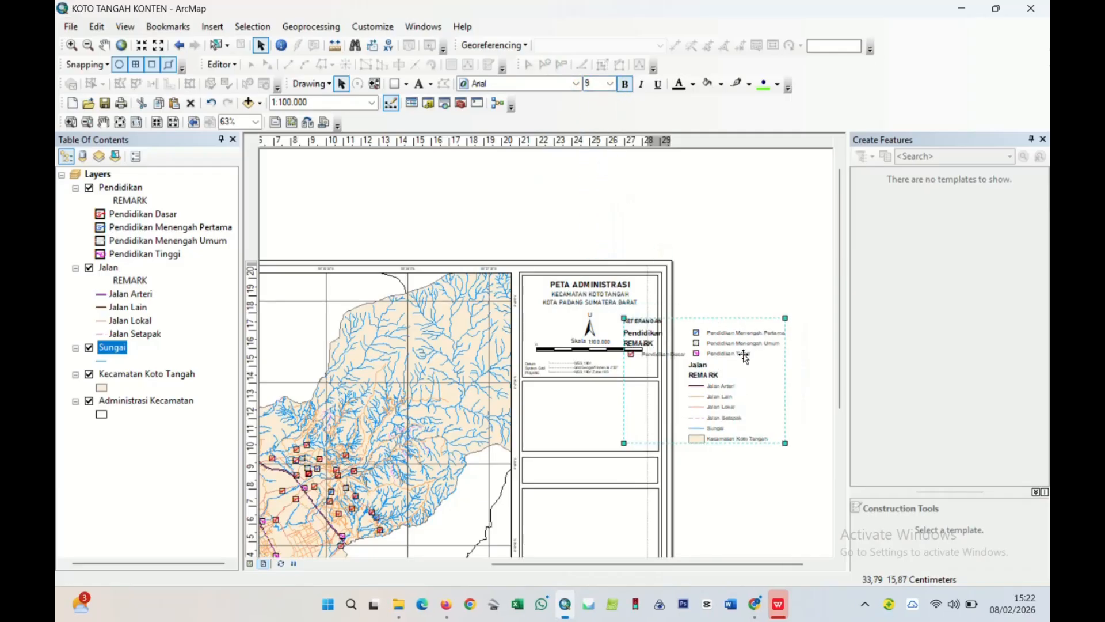
pyautogui.moveTo(740, 368); pyautogui.dragTo(761, 386)
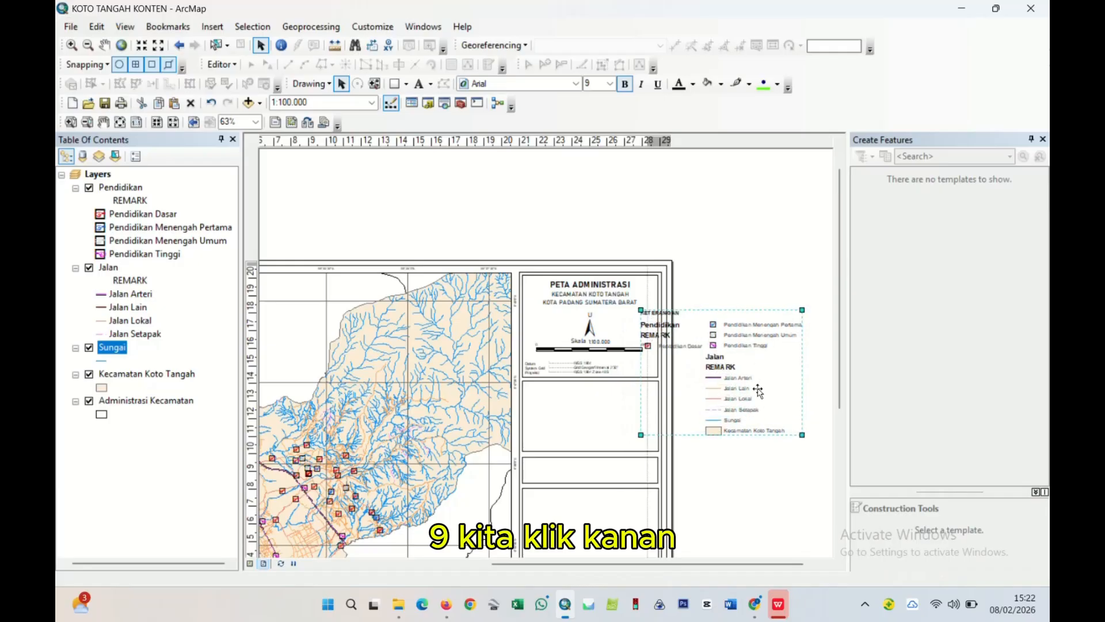
# - Convert the legend to graphics and ungroup it into separate elements
pyautogui.rightClick(726, 390)
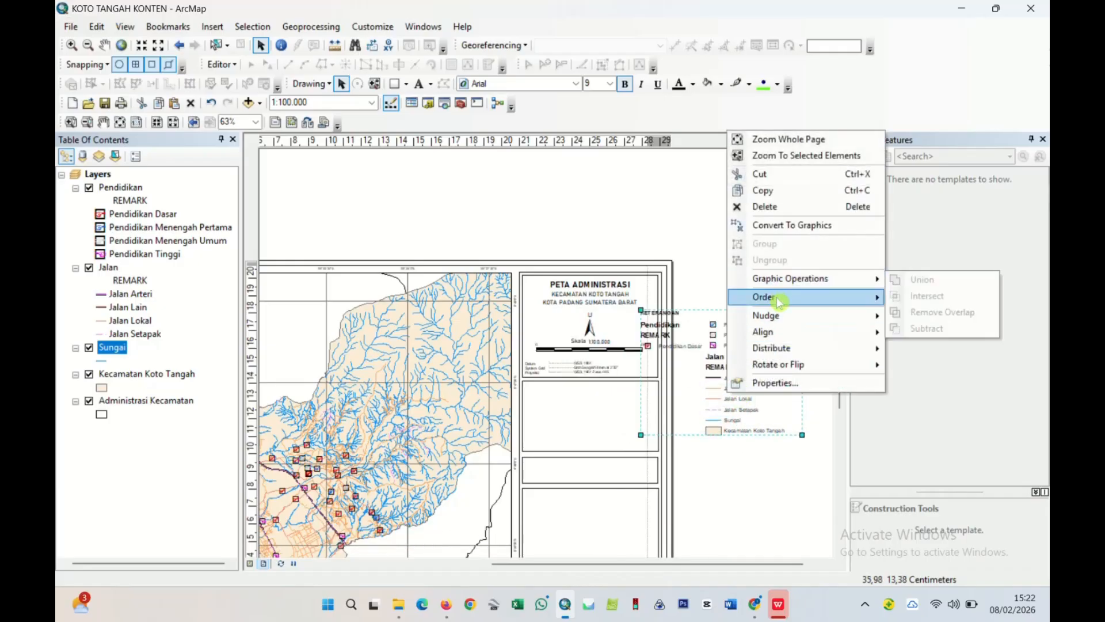
pyautogui.click(774, 225)
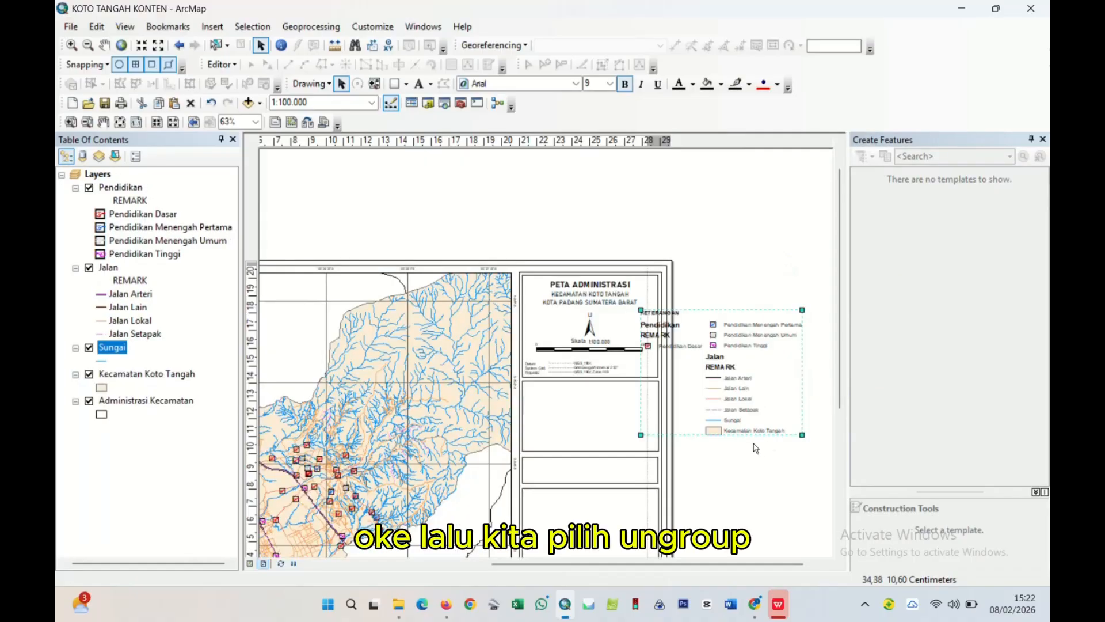
pyautogui.rightClick(733, 386)
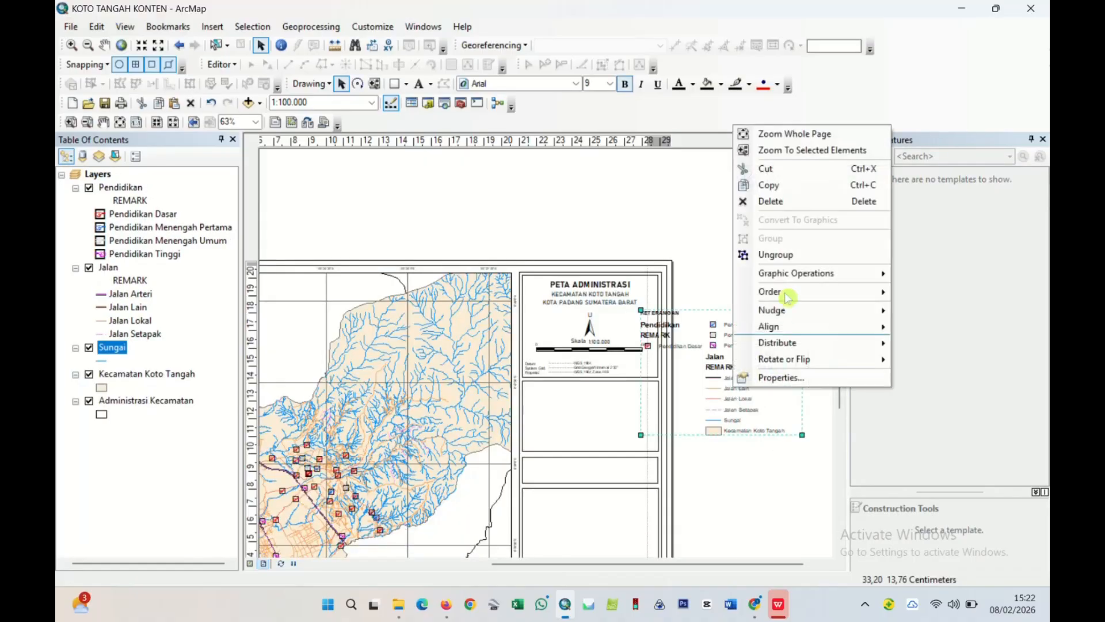
pyautogui.click(769, 255)
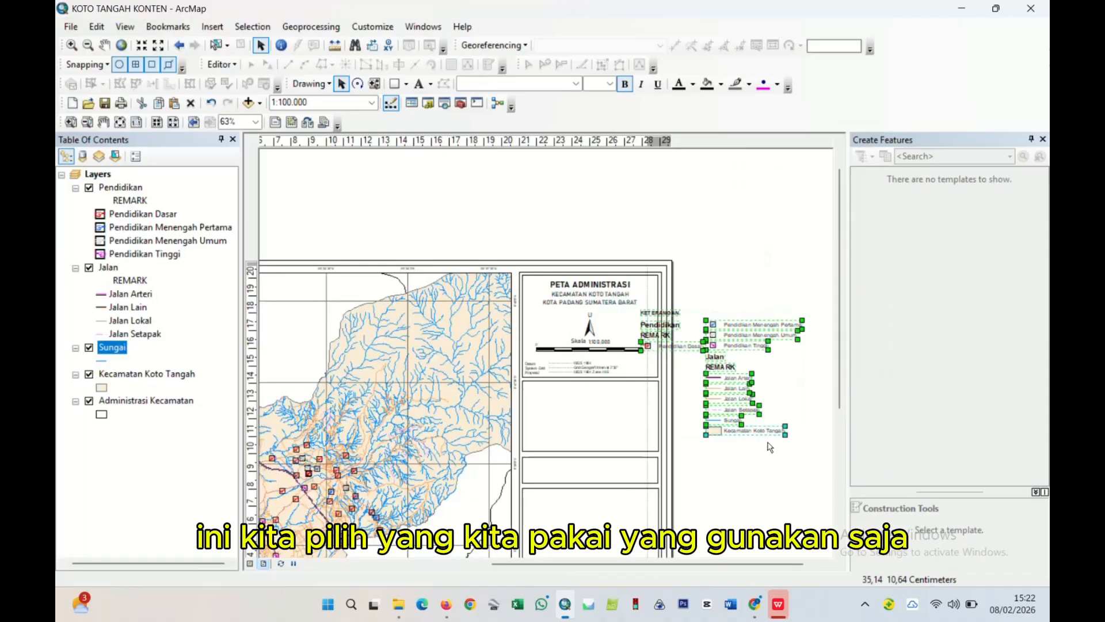
# - Delete the REMARK headings under Jalan and Pendidikan, and move the Pendidikan Dasar entry directly above Pendidikan Menengah Pertama
pyautogui.scroll(4, 756, 451)
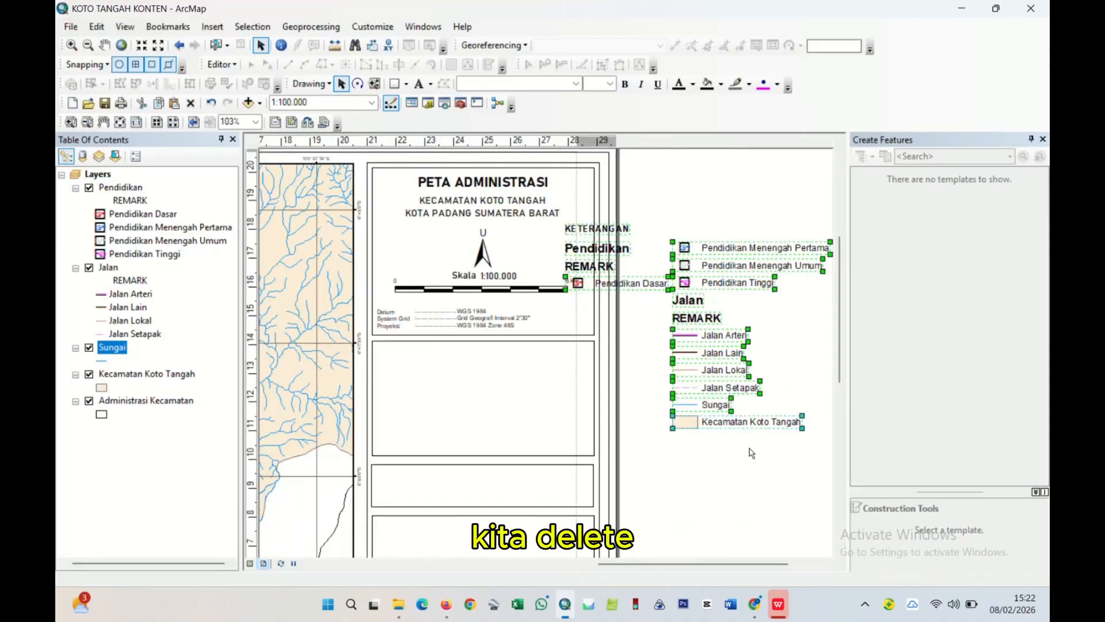
pyautogui.click(756, 451)
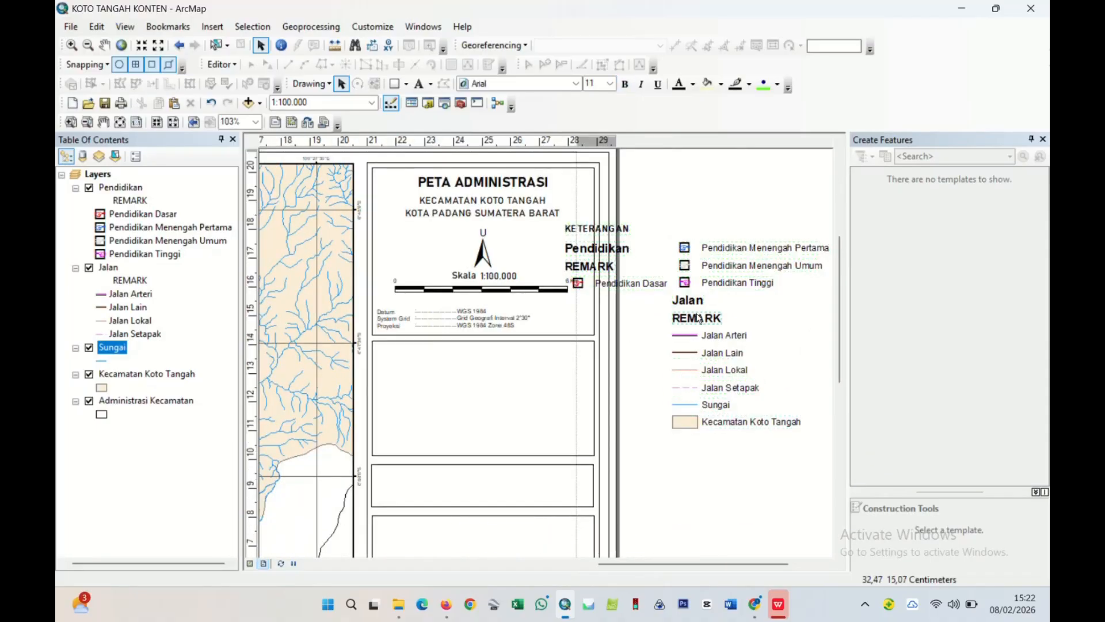
pyautogui.press('Delete')
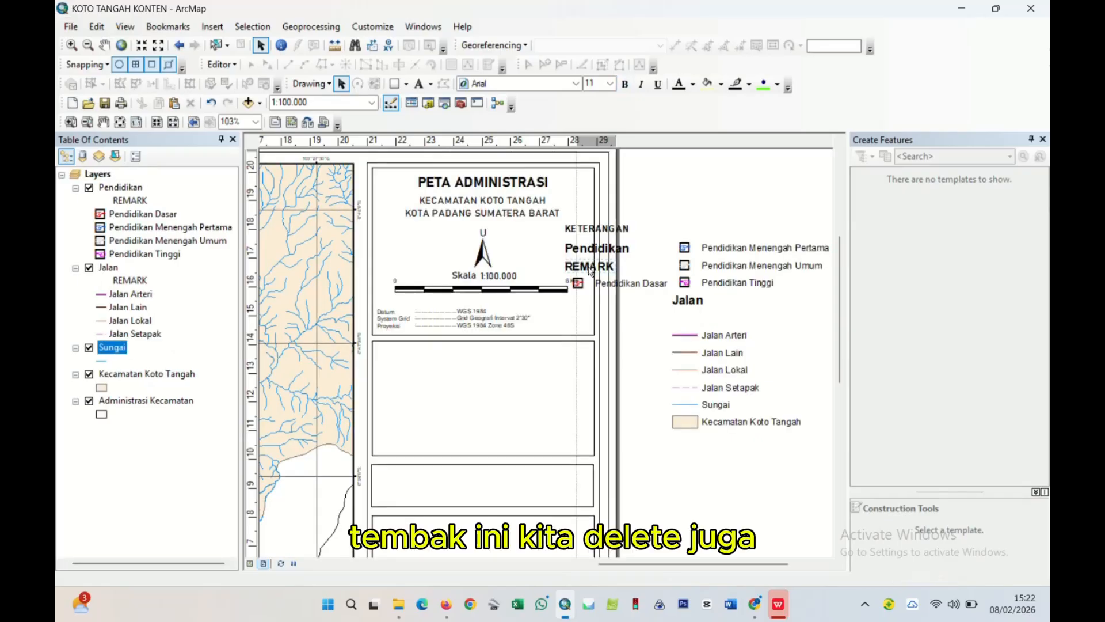
pyautogui.click(590, 268)
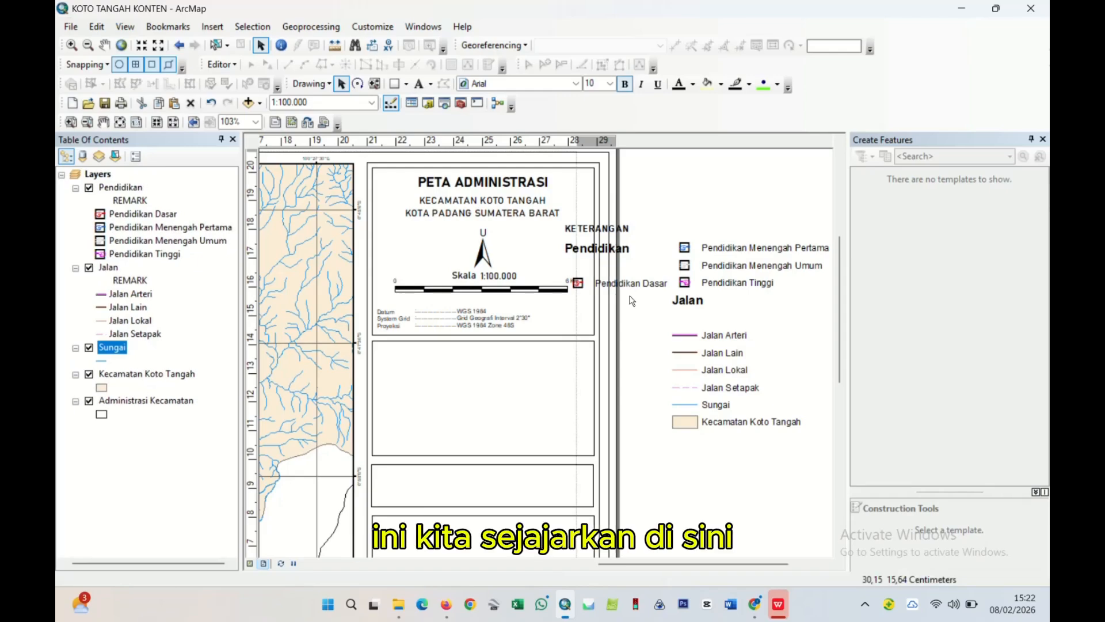
pyautogui.press('Delete')
pyautogui.click(633, 286)
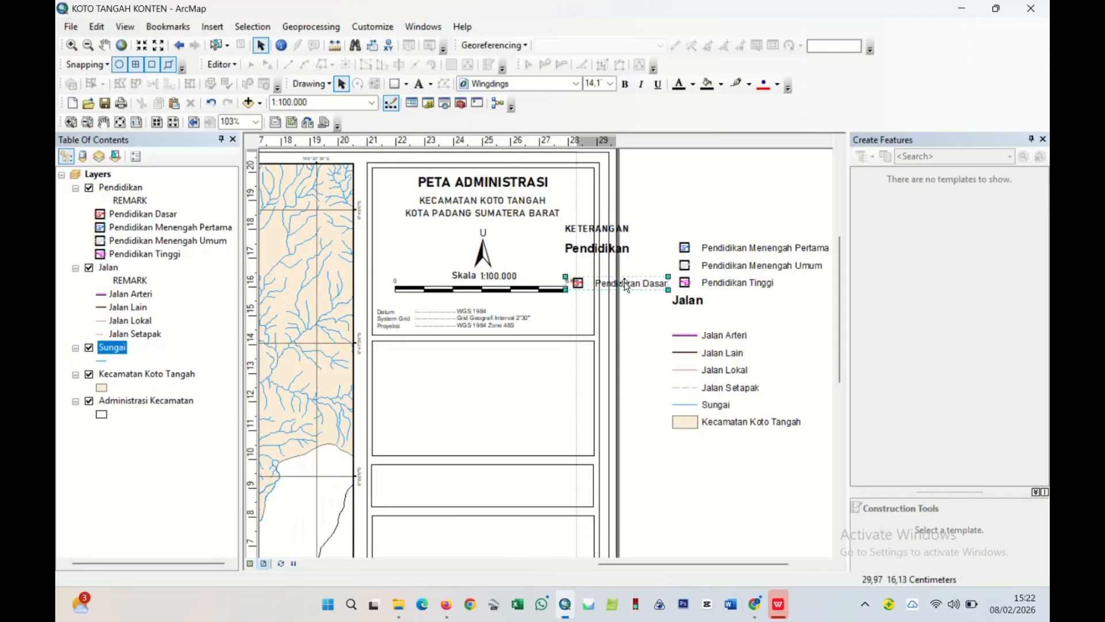
pyautogui.moveTo(626, 285); pyautogui.dragTo(733, 235)
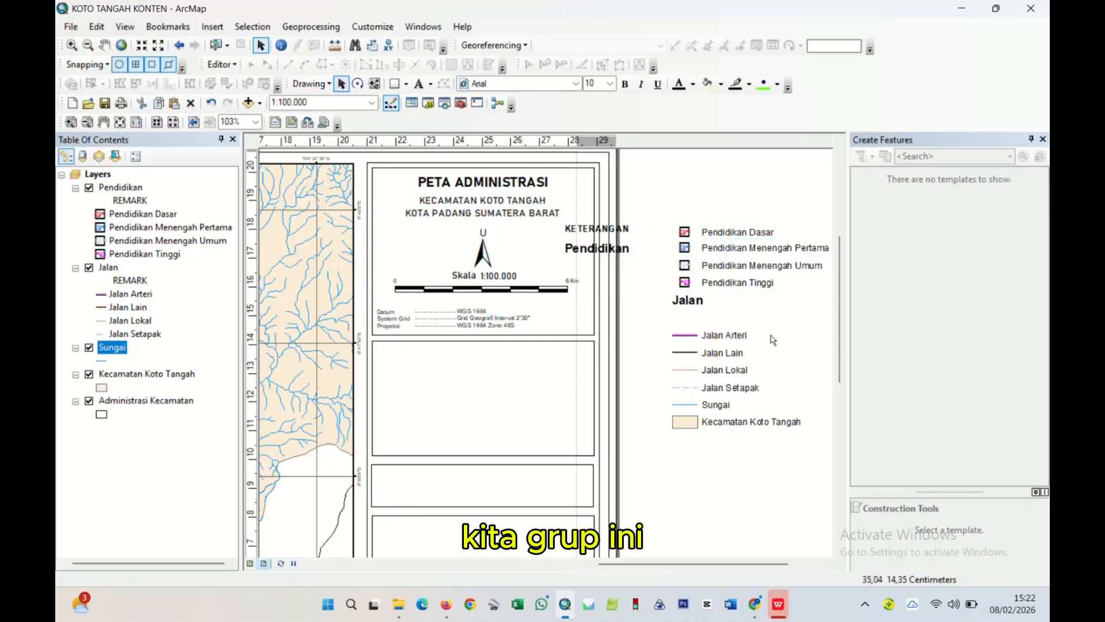
# - Group the four Pendidikan legend entries, from Pendidikan Dasar to Pendidikan Tinggi, into one element
pyautogui.moveTo(772, 340); pyautogui.dragTo(666, 333)
pyautogui.moveTo(551, 201); pyautogui.dragTo(731, 294)
pyautogui.rightClick(660, 251)
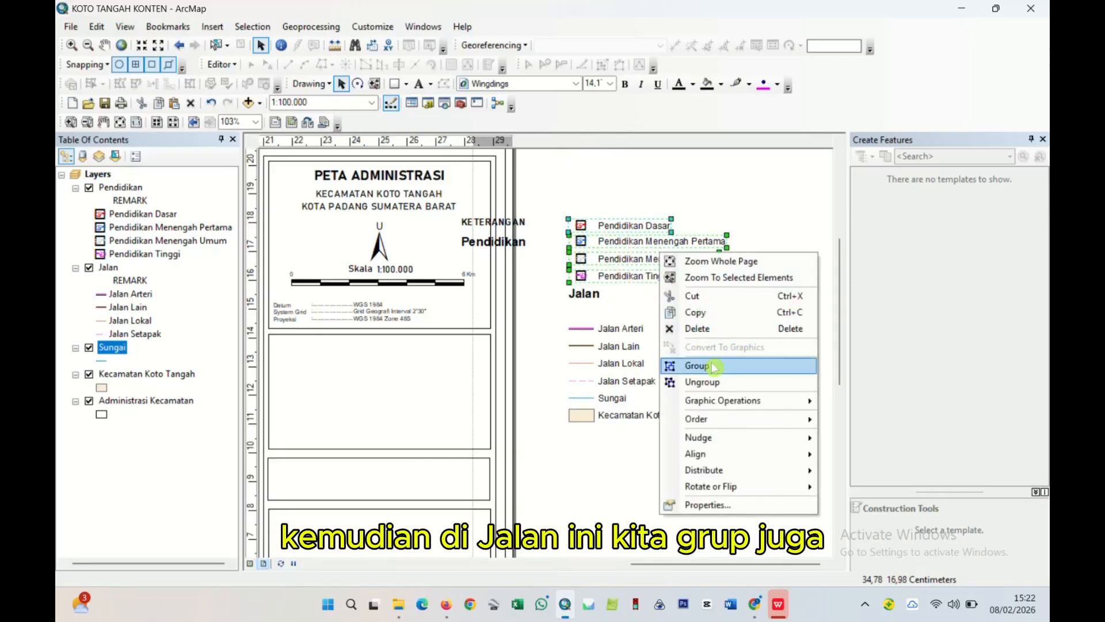
pyautogui.click(720, 366)
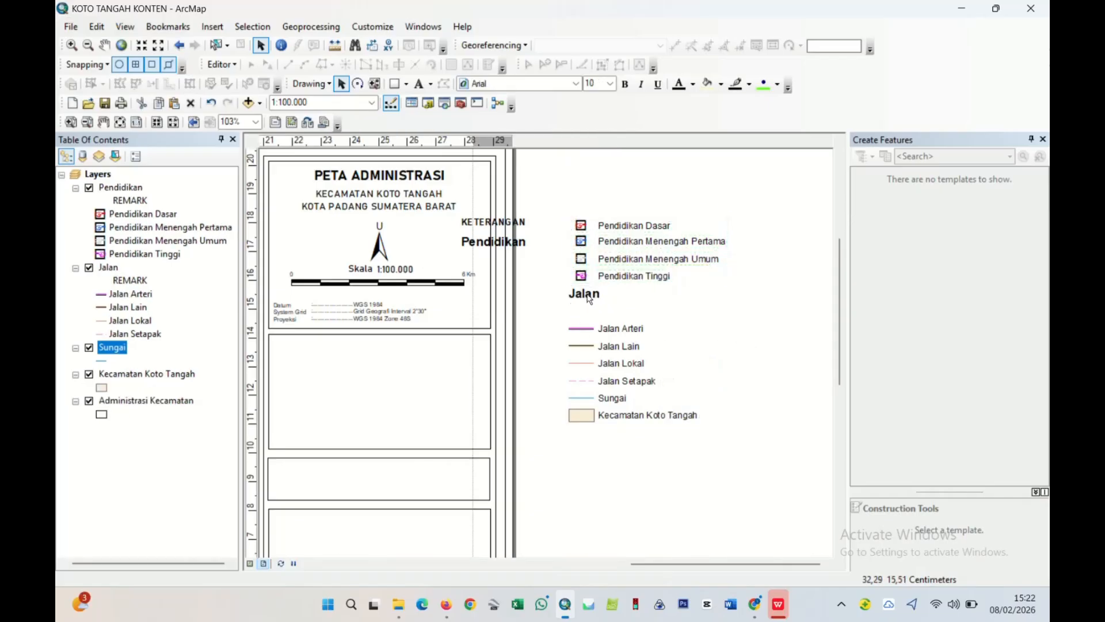
# - Move the Jalan heading down until it sits directly above the Jalan Arteri entry
pyautogui.click(587, 294)
pyautogui.press('Down')
pyautogui.press('Down')
pyautogui.press('Down')
pyautogui.press('Down')
pyautogui.press('Down')
pyautogui.press('Down')
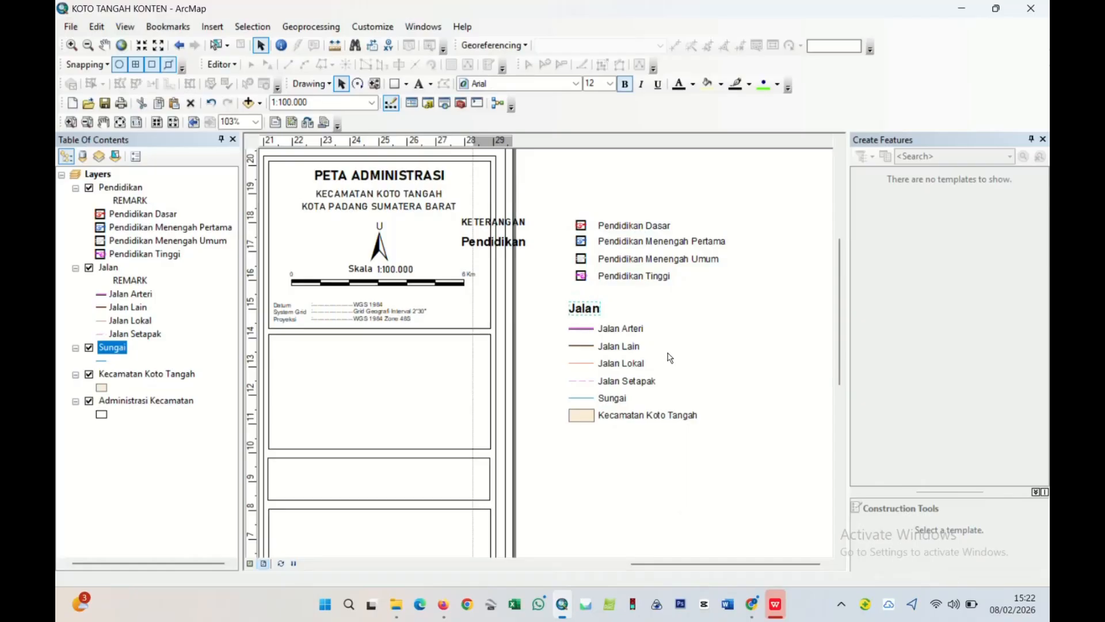
pyautogui.click(553, 301)
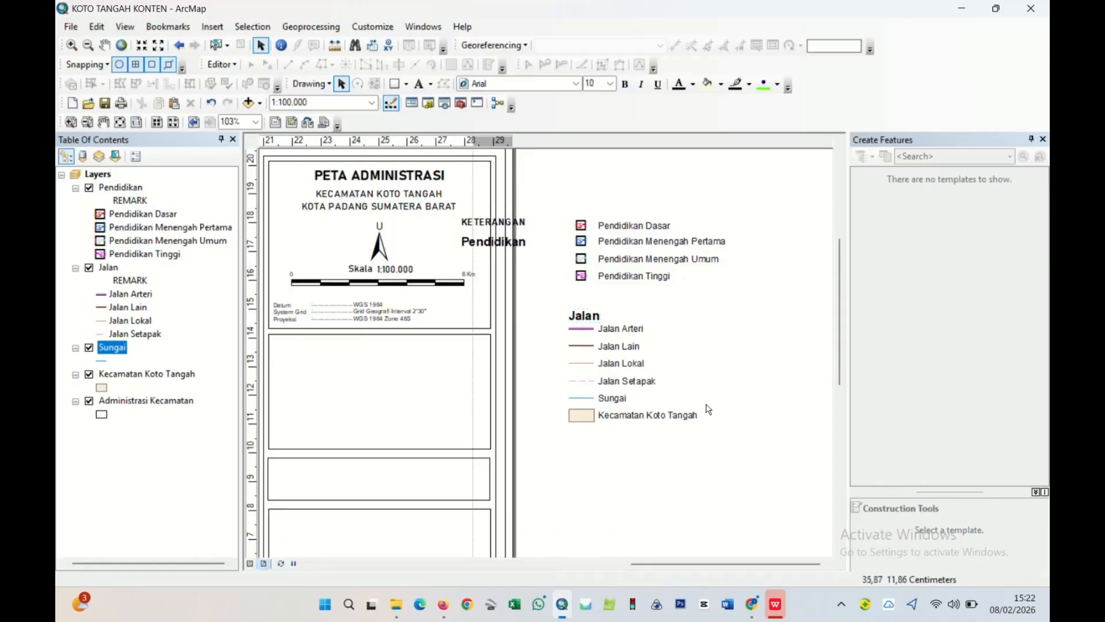
# - Group the Jalan heading with its four road entries, leaving out Sungai and Kecamatan Koto Tangah
pyautogui.moveTo(708, 410); pyautogui.dragTo(662, 391)
pyautogui.rightClick(627, 379)
pyautogui.click(747, 436)
pyautogui.rightClick(604, 346)
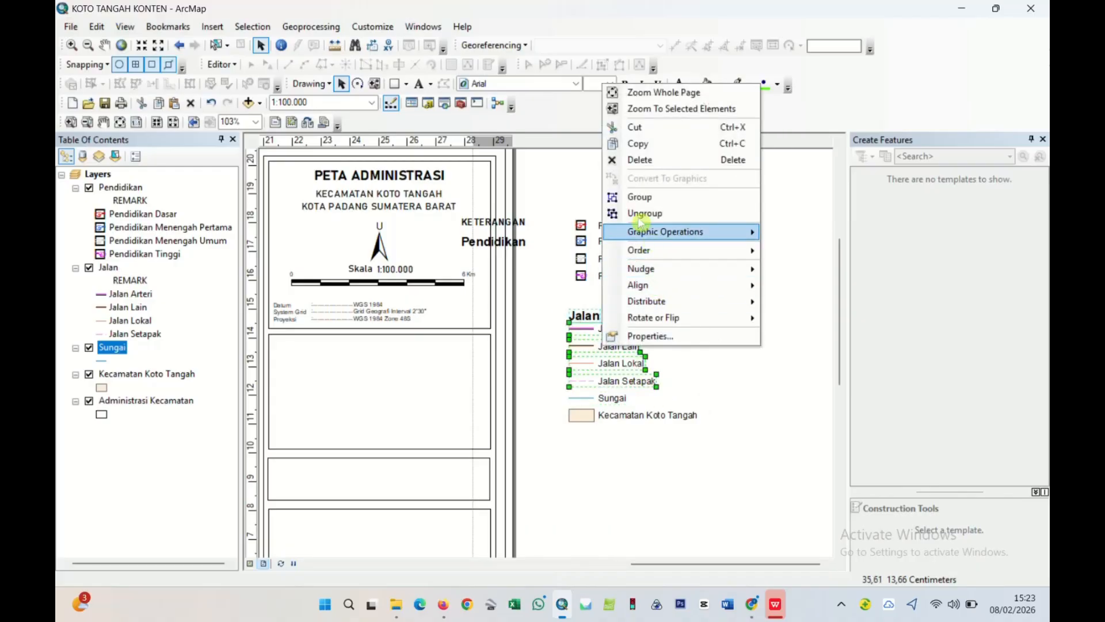
pyautogui.click(639, 197)
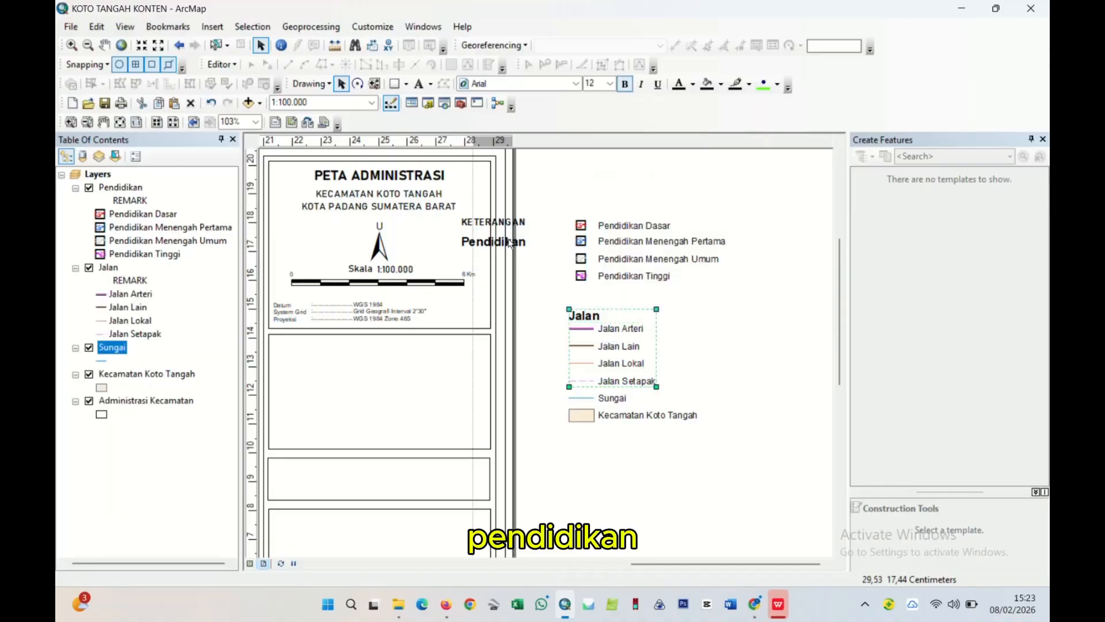
# - Place the Pendidikan heading directly above Pendidikan Dasar and group it with the education entries
pyautogui.moveTo(509, 244); pyautogui.dragTo(623, 210)
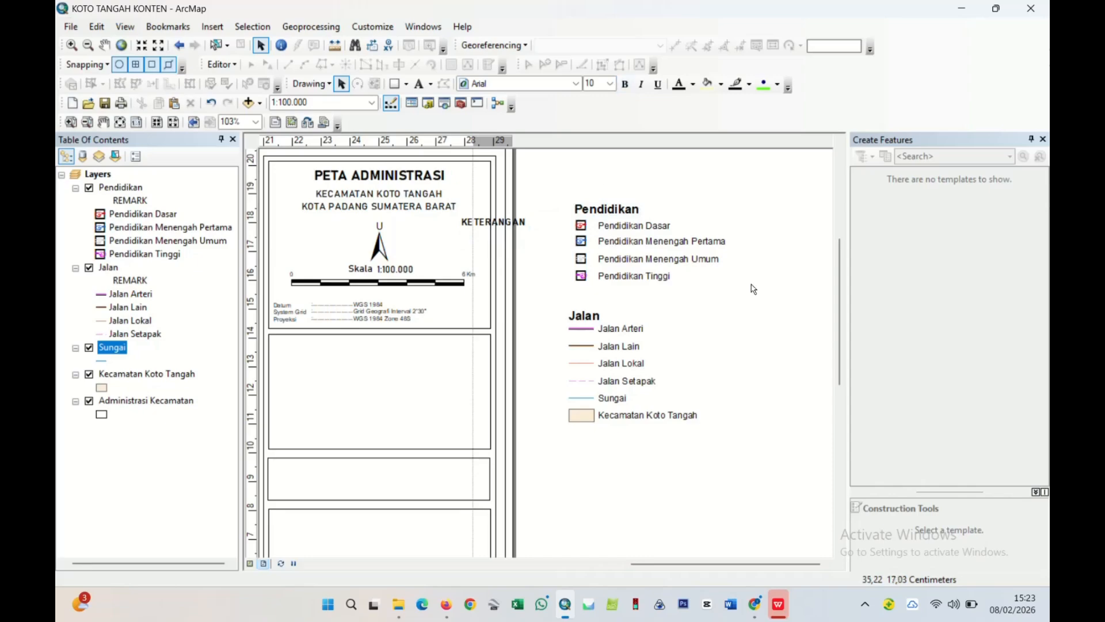
pyautogui.moveTo(771, 302); pyautogui.dragTo(563, 183)
pyautogui.rightClick(633, 244)
pyautogui.click(672, 362)
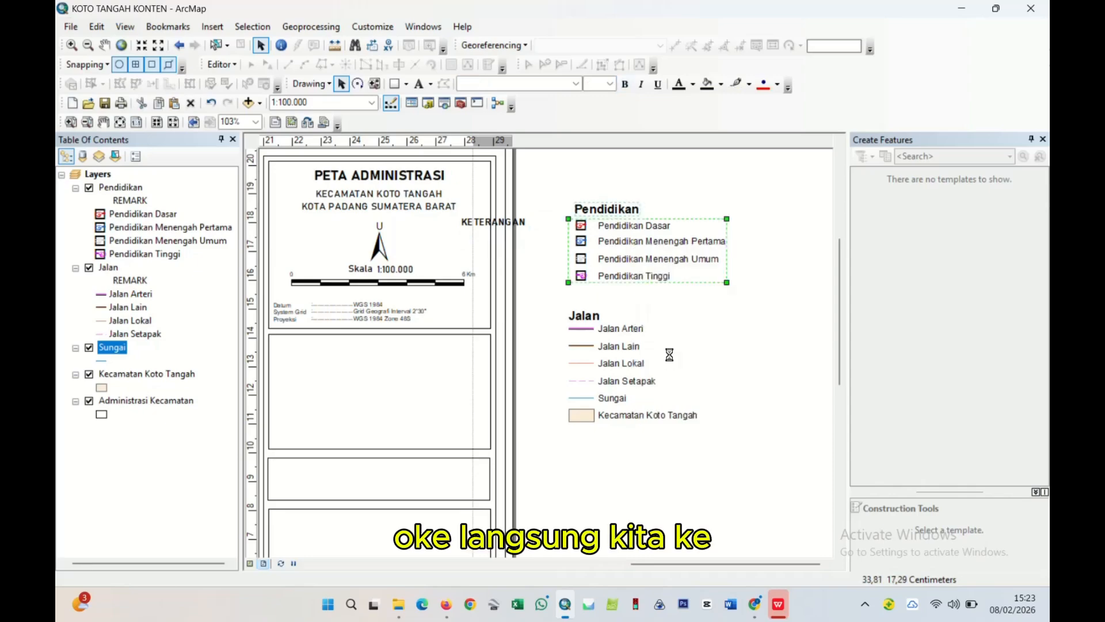
# - Move the Pendidikan group into the empty box below the title block and place the KETERANGAN title in that box's upper-left corner
pyautogui.moveTo(668, 375); pyautogui.dragTo(819, 367)
pyautogui.moveTo(766, 255); pyautogui.dragTo(486, 385)
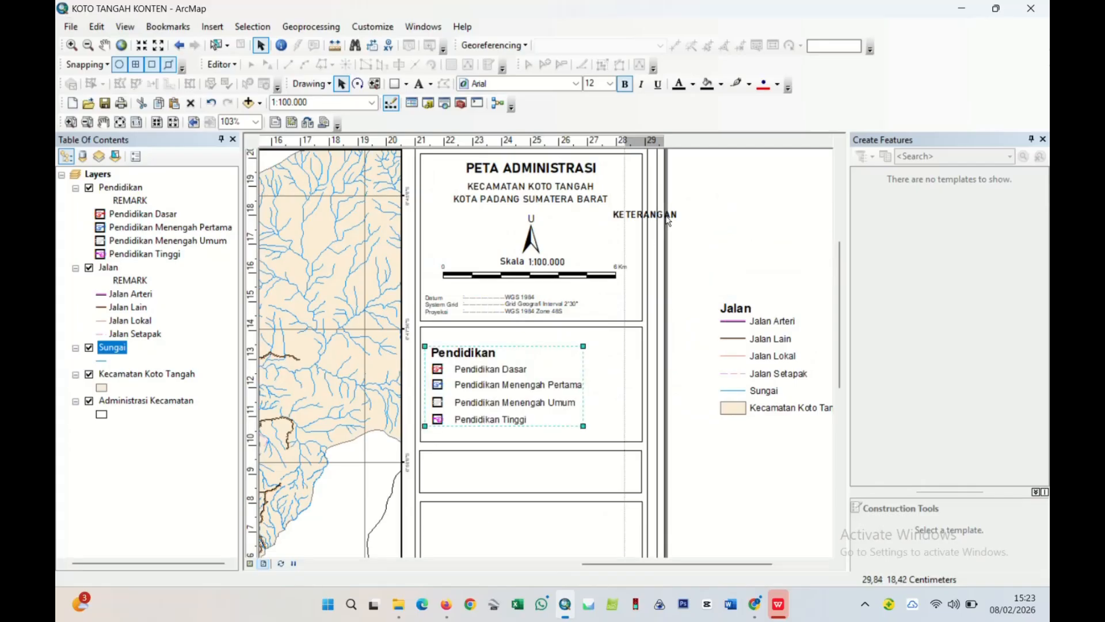
pyautogui.moveTo(486, 347); pyautogui.dragTo(506, 361)
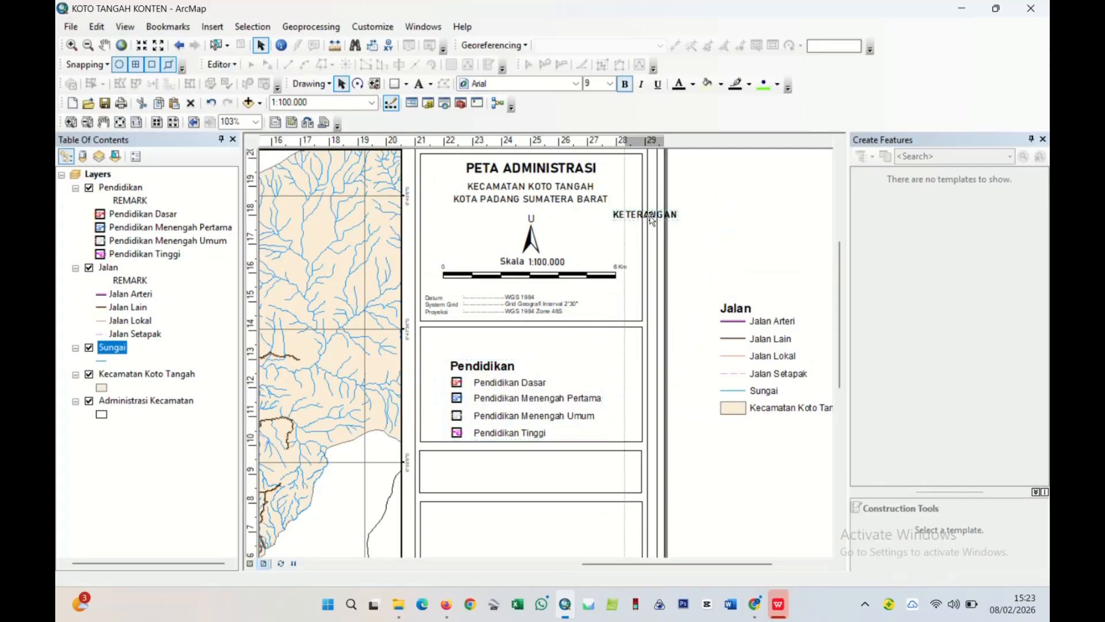
pyautogui.moveTo(648, 224); pyautogui.dragTo(468, 346)
# - Ungroup the Pendidikan heading from its entries and set the heading to font size 9 without bold
pyautogui.click(487, 379)
pyautogui.rightClick(488, 377)
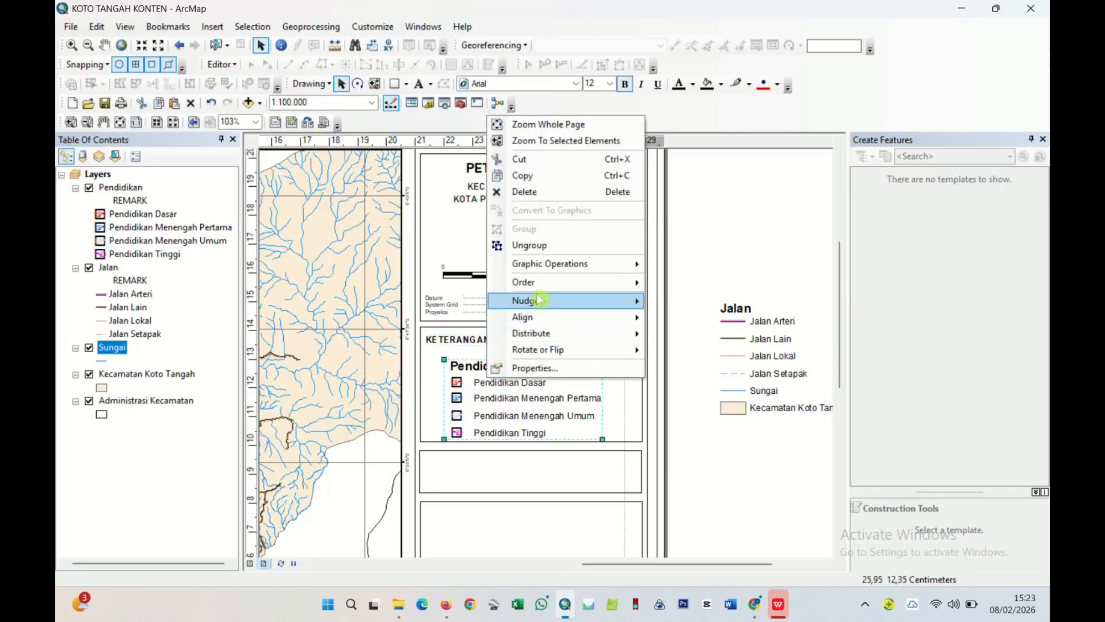
pyautogui.click(525, 245)
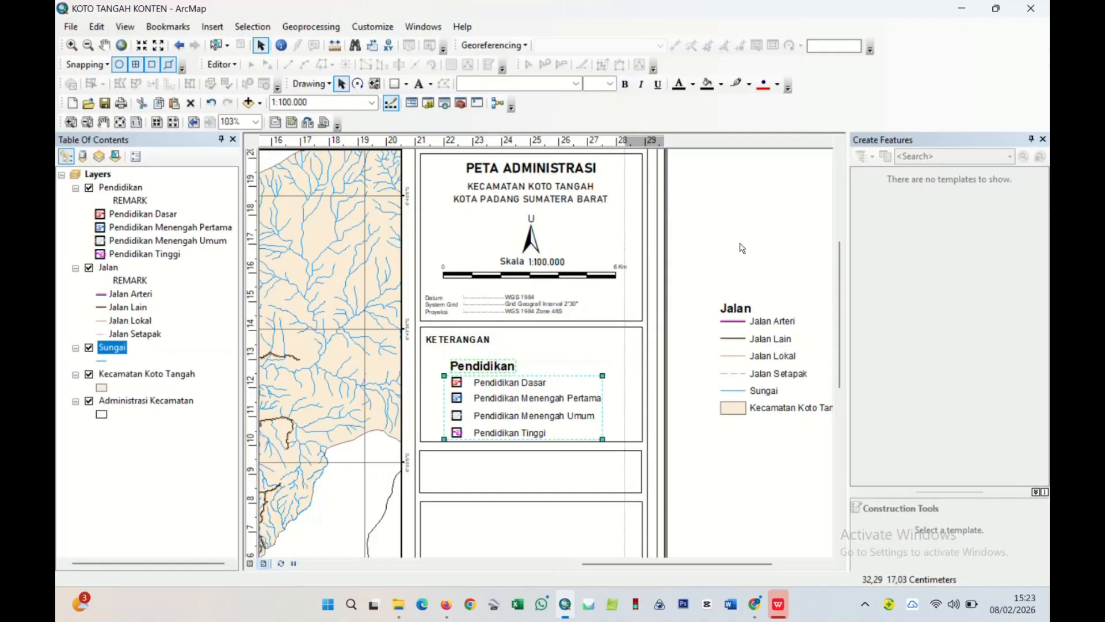
pyautogui.click(741, 246)
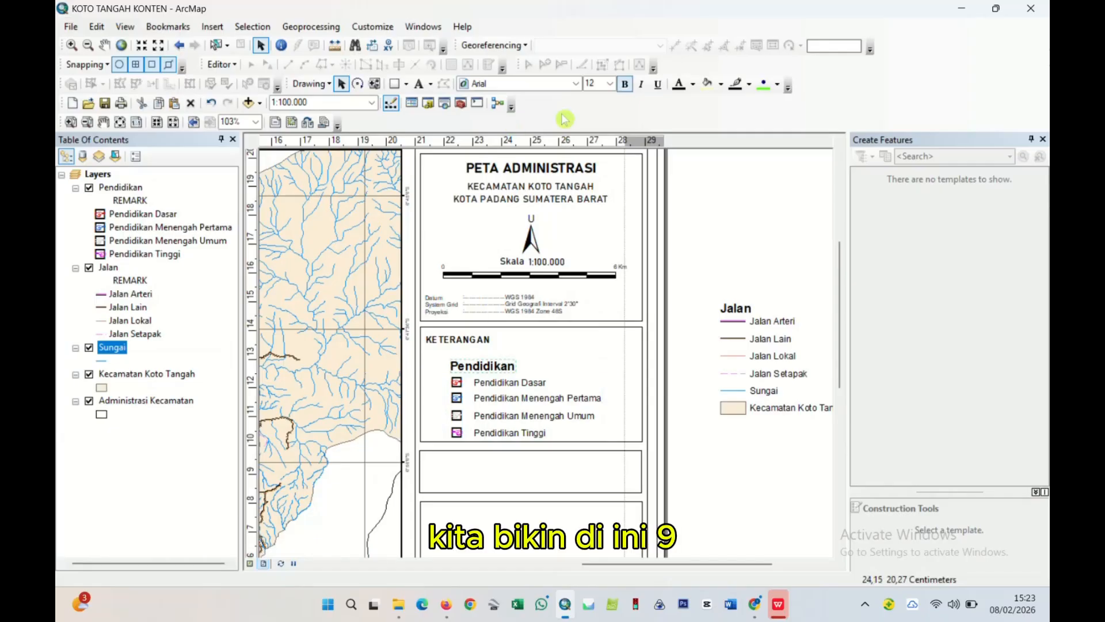
pyautogui.click(609, 85)
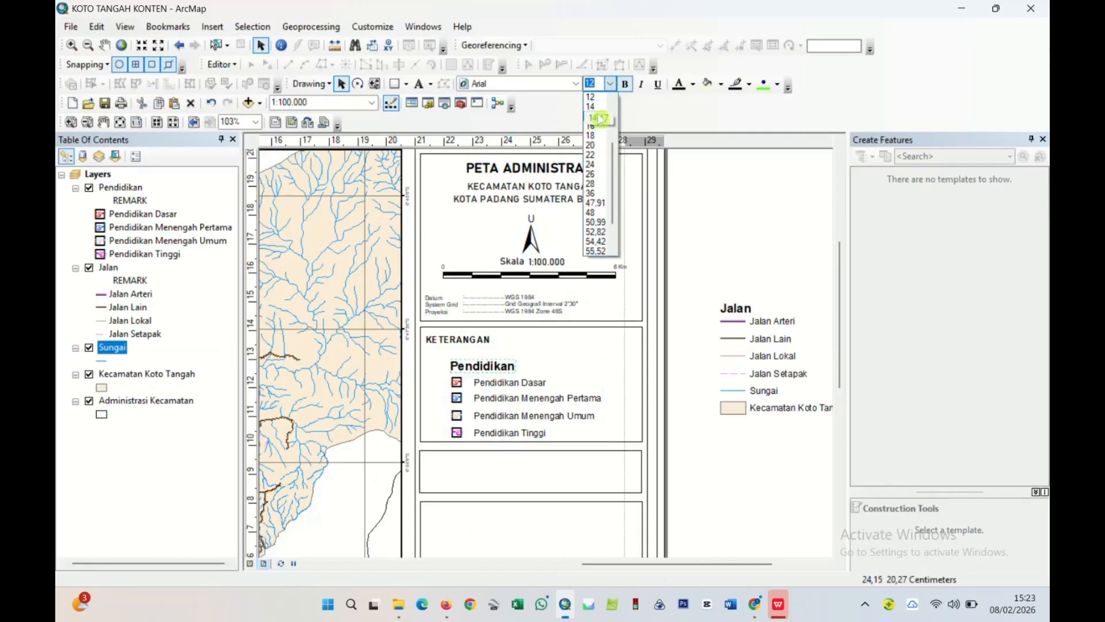
pyautogui.scroll(2, 590, 121)
pyautogui.click(590, 118)
pyautogui.click(624, 85)
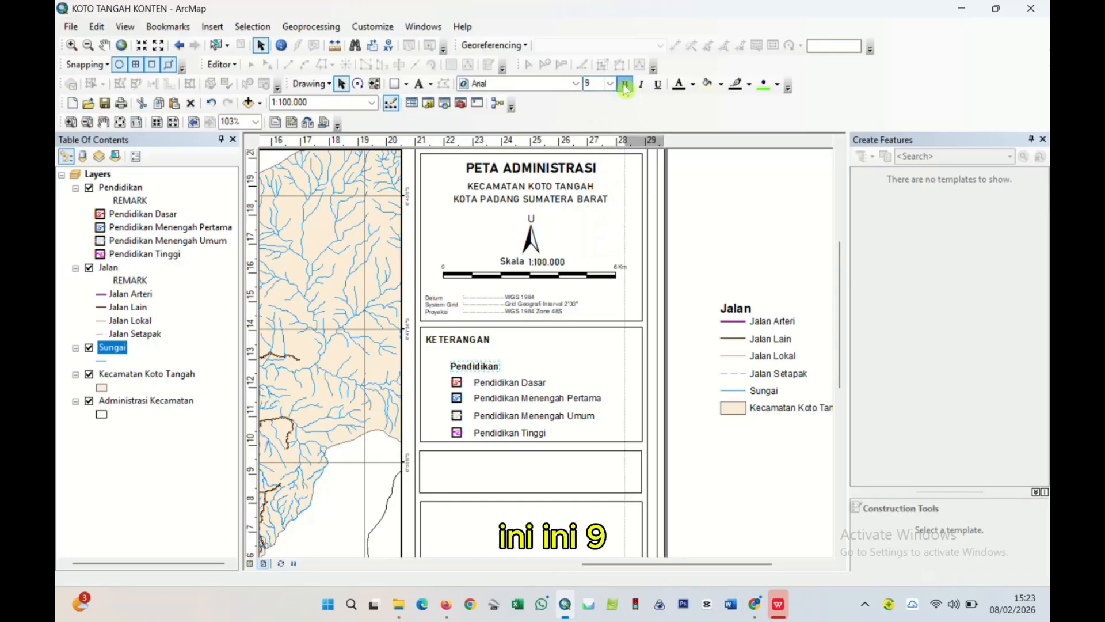
# - Set the font size of the grouped Pendidikan entries to 9
pyautogui.click(505, 416)
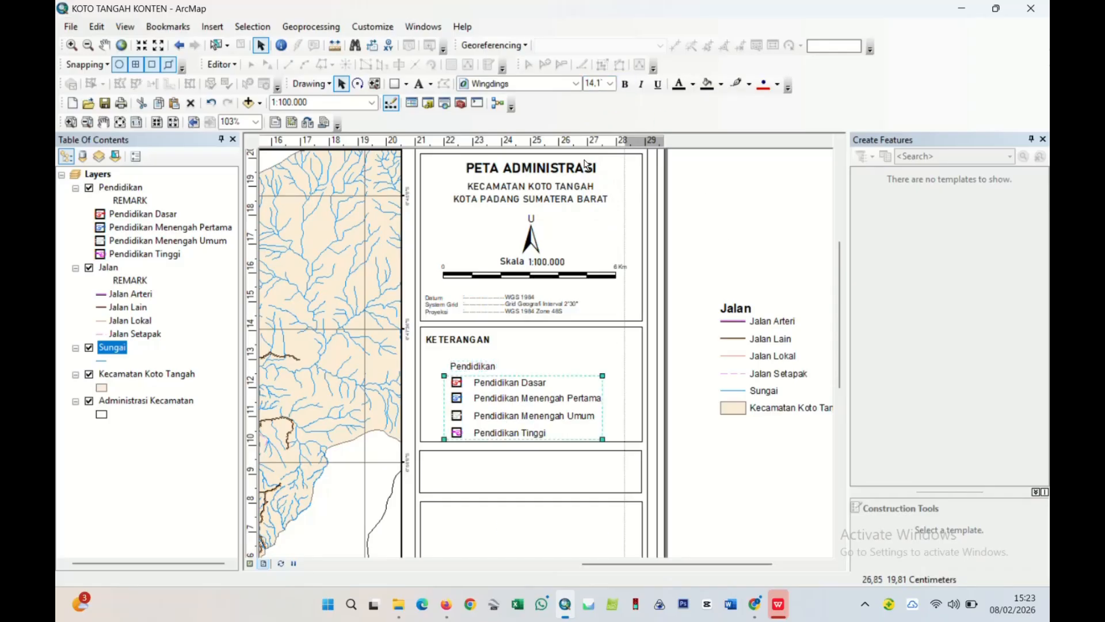
pyautogui.click(609, 84)
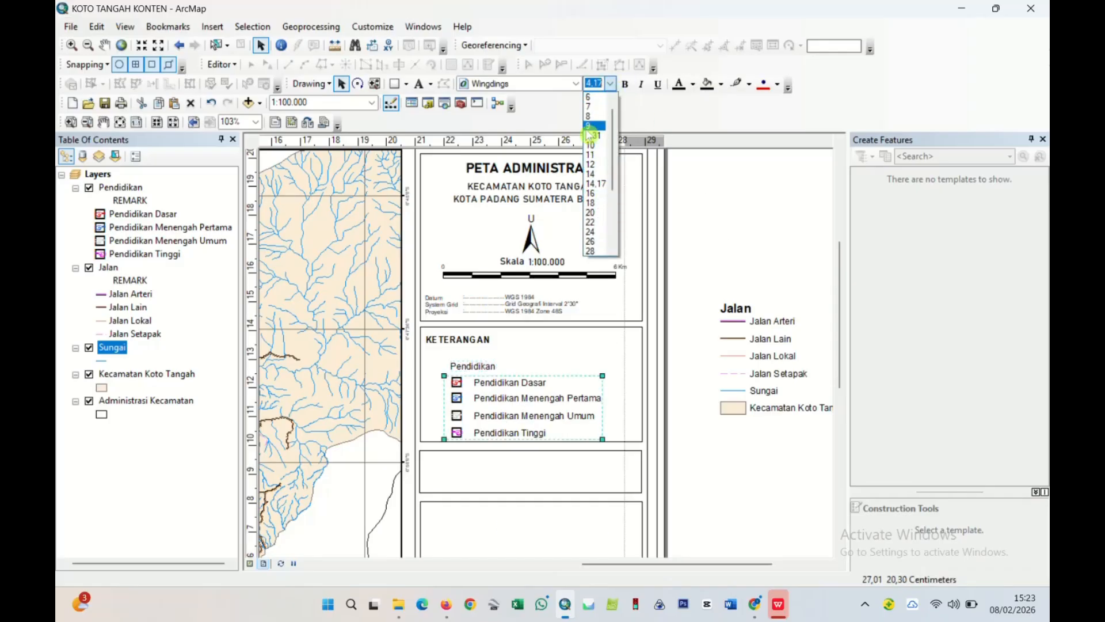
pyautogui.click(590, 125)
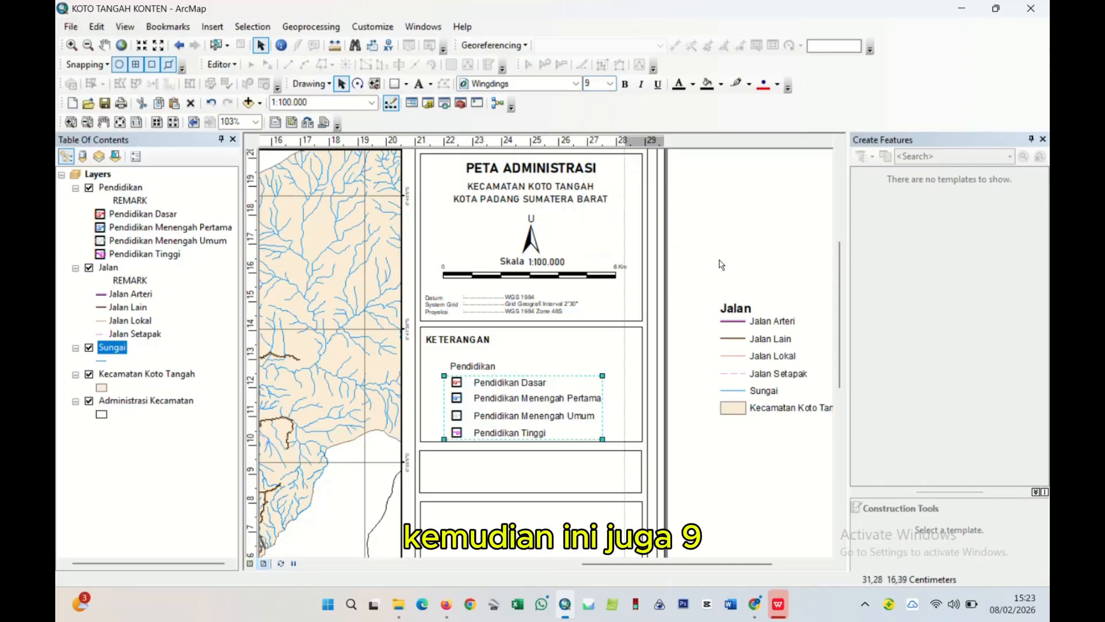
pyautogui.click(721, 260)
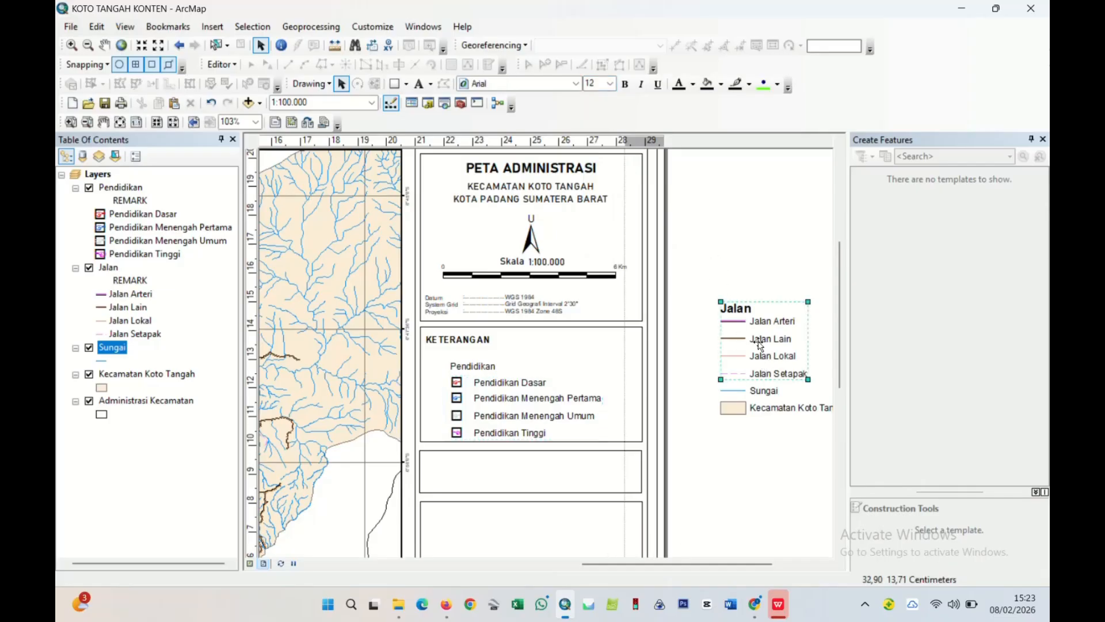
# - Set the Jalan group to font size 9 without bold
pyautogui.click(625, 84)
pyautogui.click(610, 84)
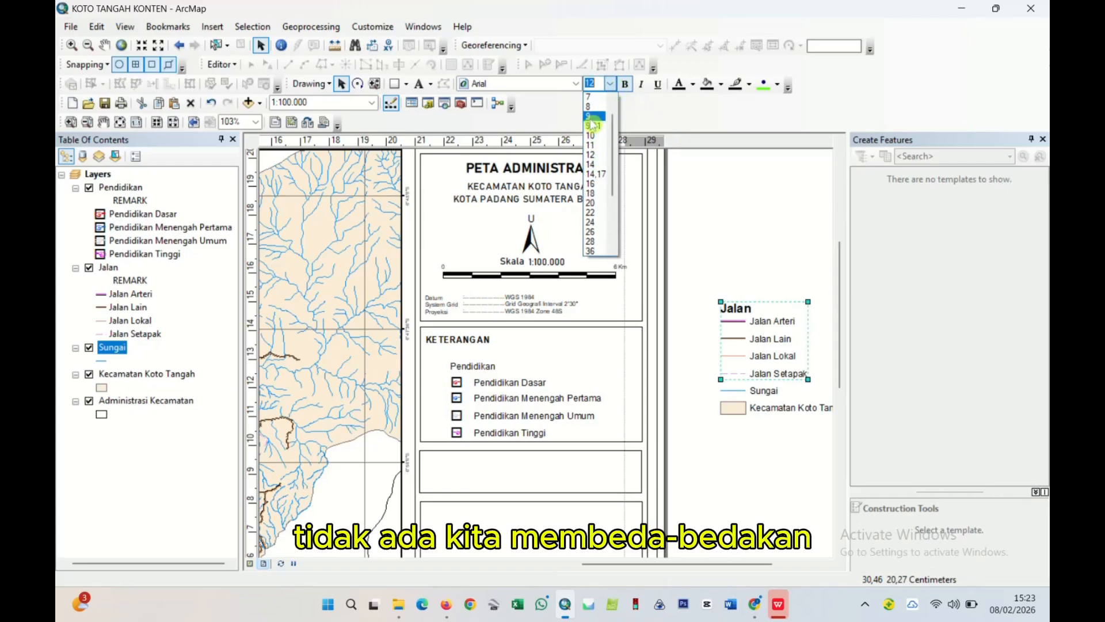
pyautogui.click(591, 121)
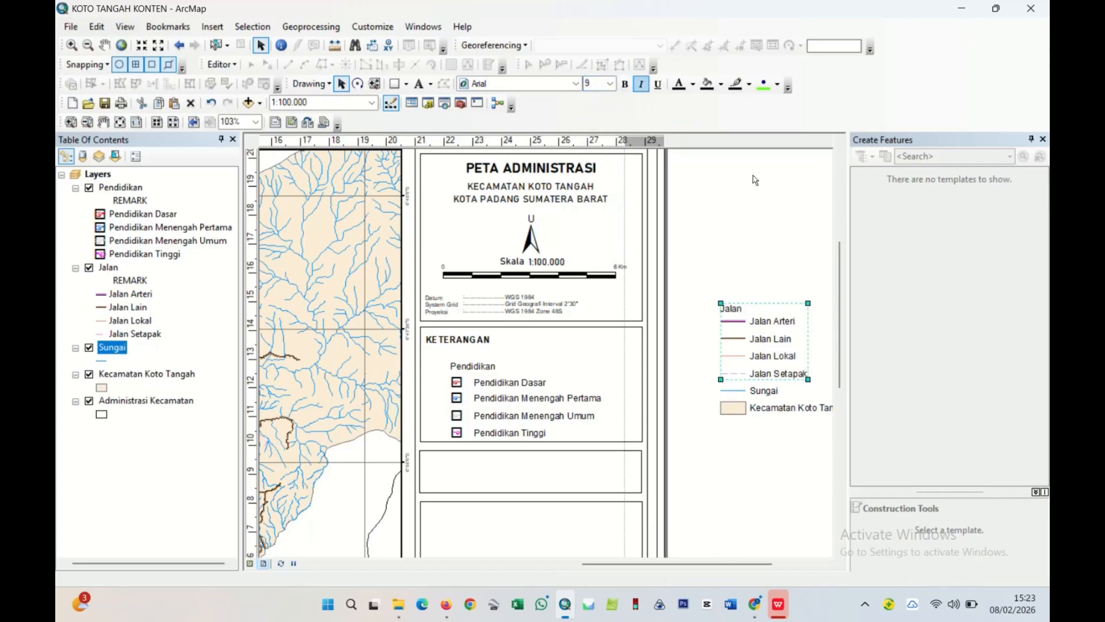
pyautogui.click(492, 395)
pyautogui.click(411, 402)
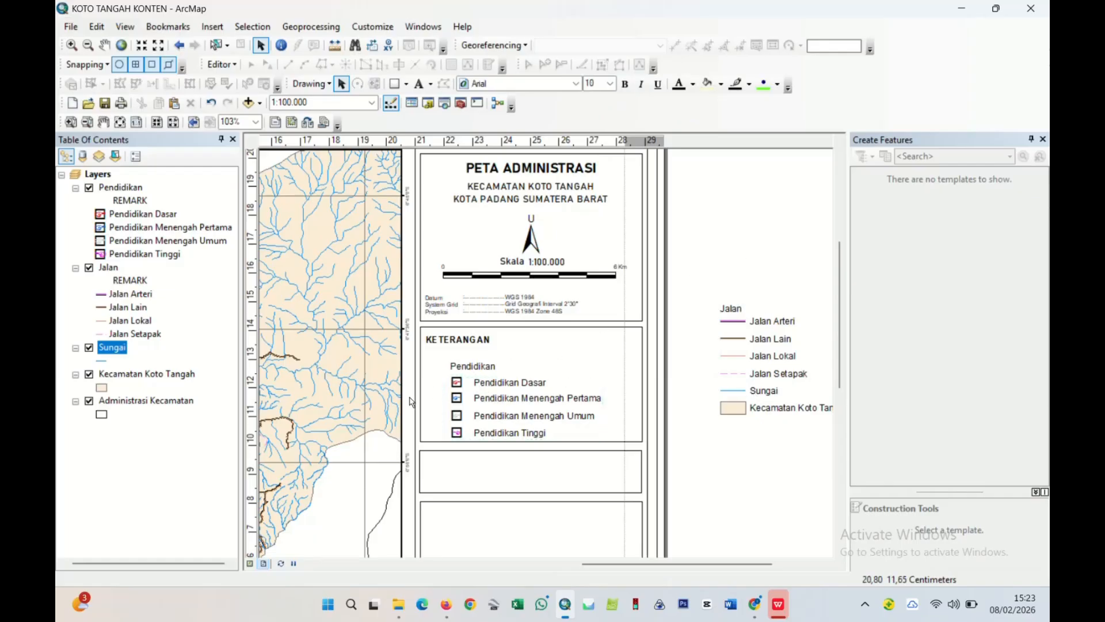
pyautogui.click(451, 357)
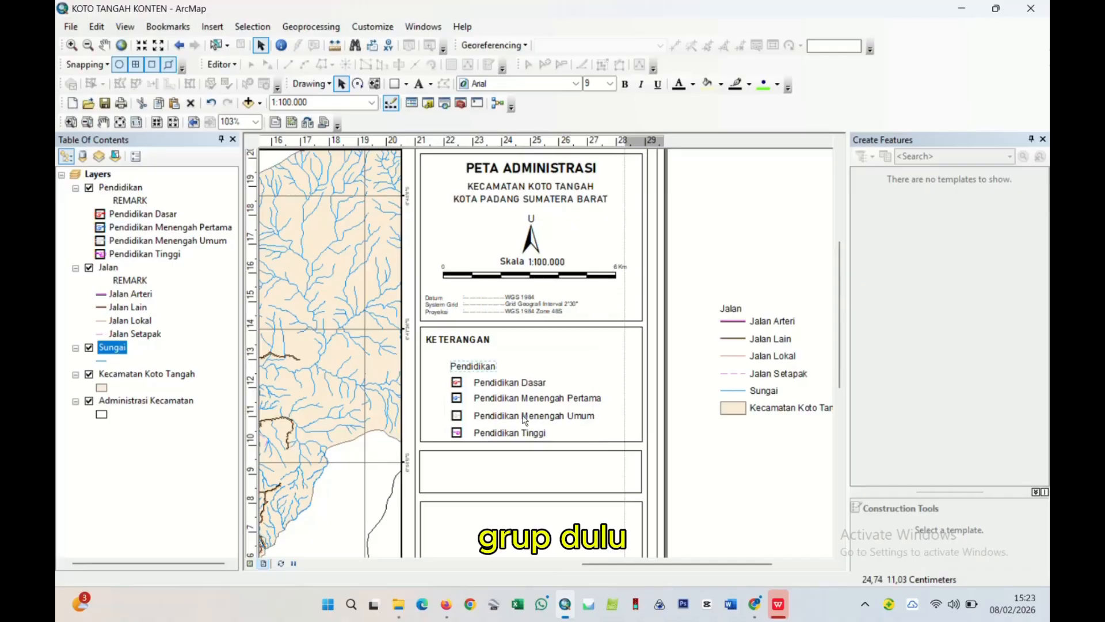
pyautogui.rightClick(511, 400)
pyautogui.click(511, 400)
pyautogui.moveTo(439, 350); pyautogui.dragTo(567, 453)
pyautogui.rightClick(537, 427)
pyautogui.click(499, 442)
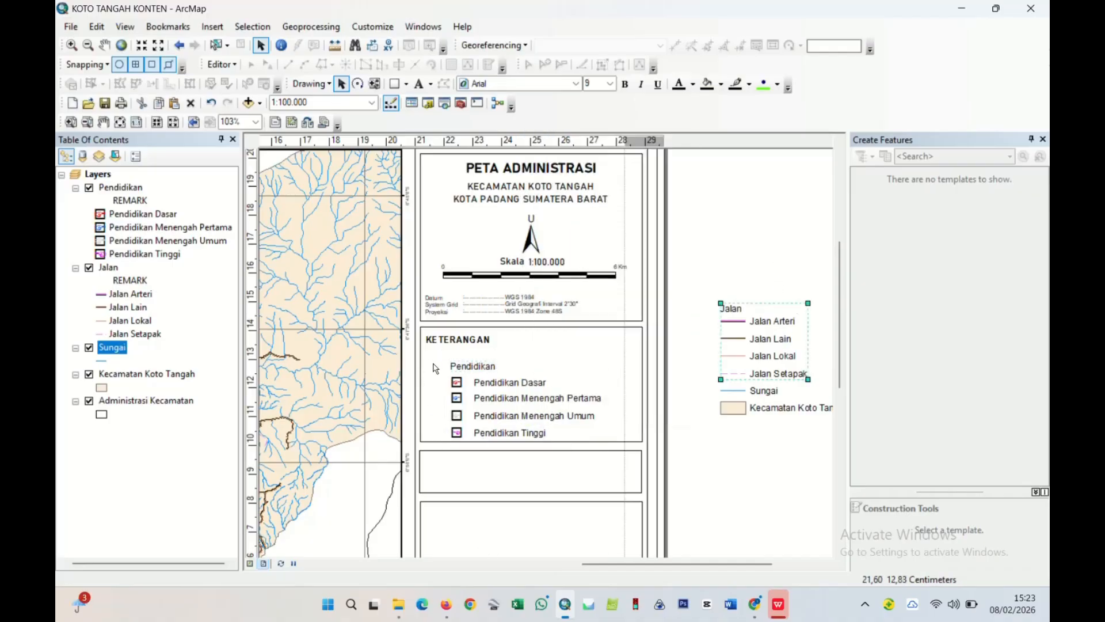
# - Regroup the Pendidikan heading with its entries and move the group to just below the KETERANGAN title, near the box's left edge
pyautogui.moveTo(434, 365); pyautogui.dragTo(586, 457)
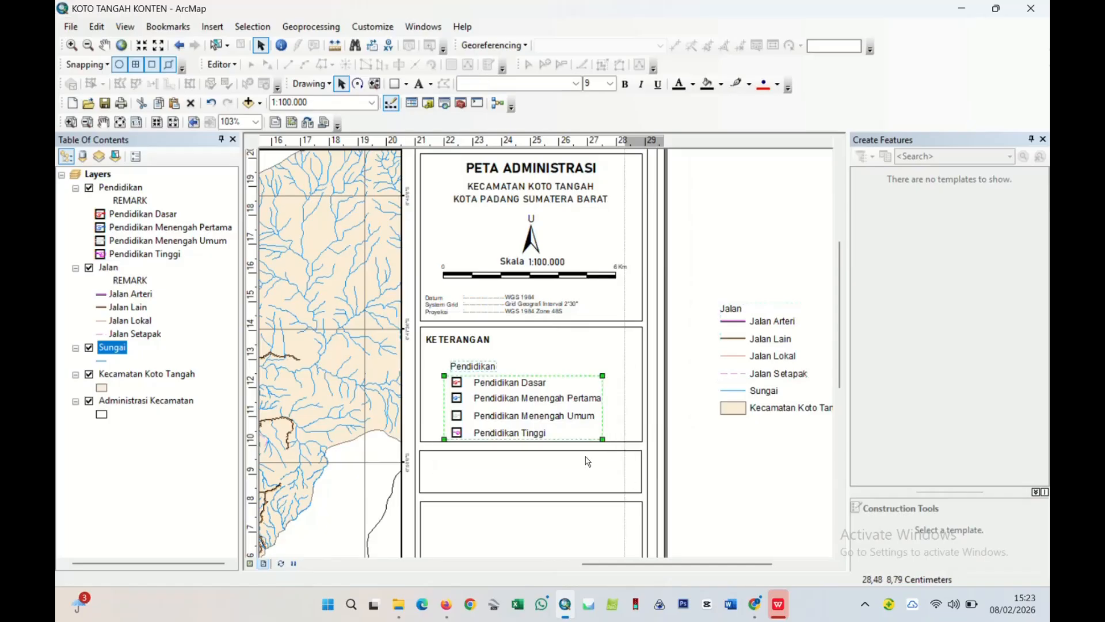
pyautogui.rightClick(530, 410)
pyautogui.click(590, 259)
pyautogui.moveTo(529, 399); pyautogui.dragTo(507, 393)
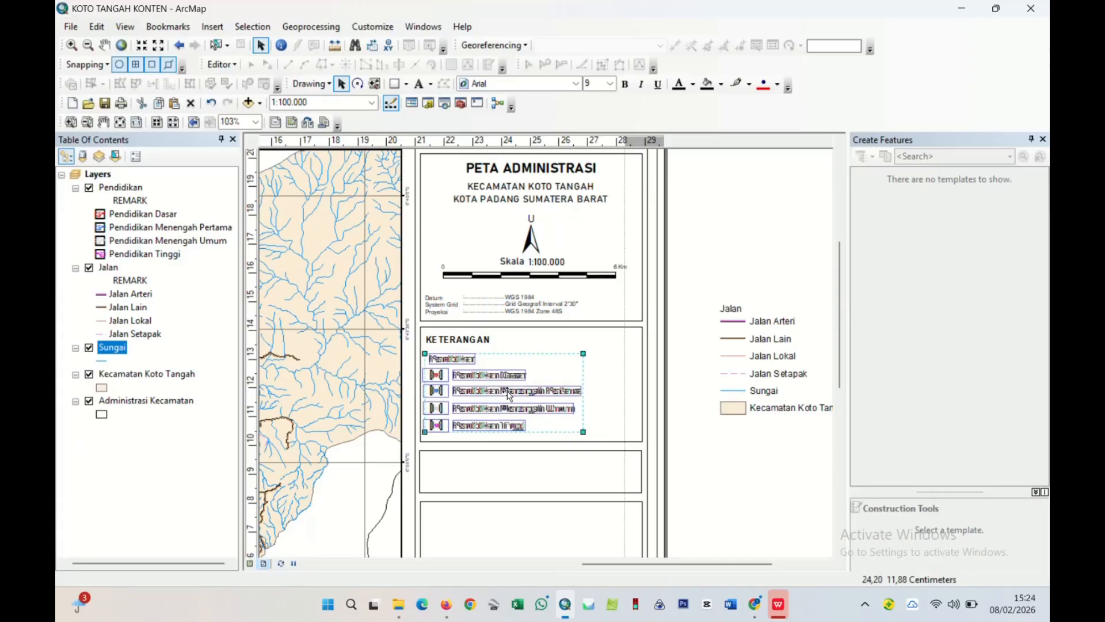
pyautogui.click(744, 273)
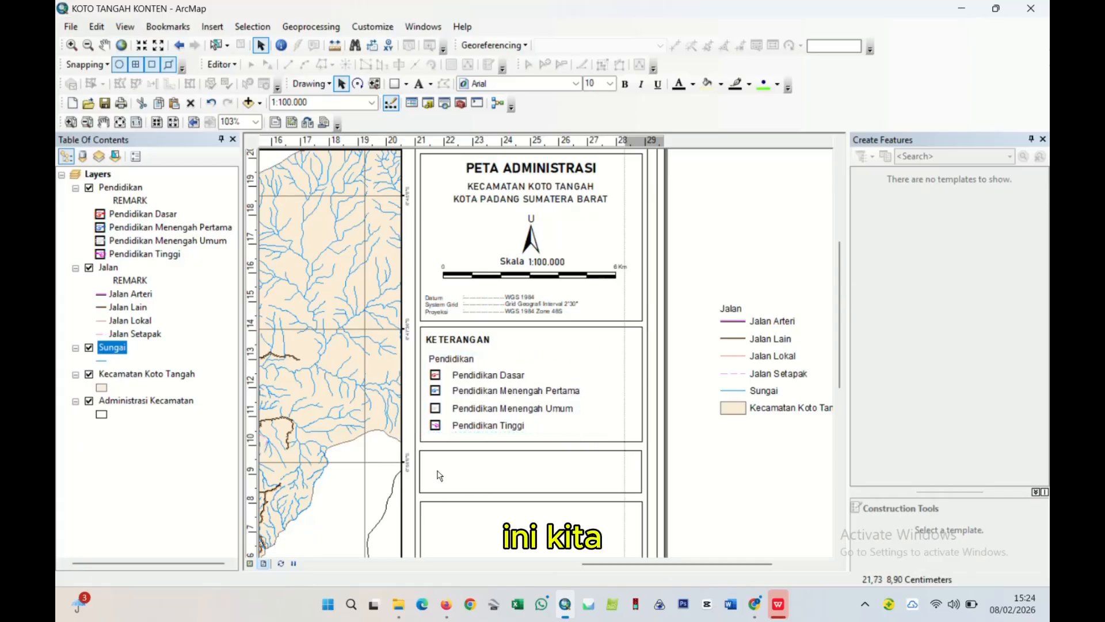
# - Select the Pendidikan legend group inside the KETERANGAN box and bring up its editing options
pyautogui.scroll(1, 440, 473)
pyautogui.click(559, 361)
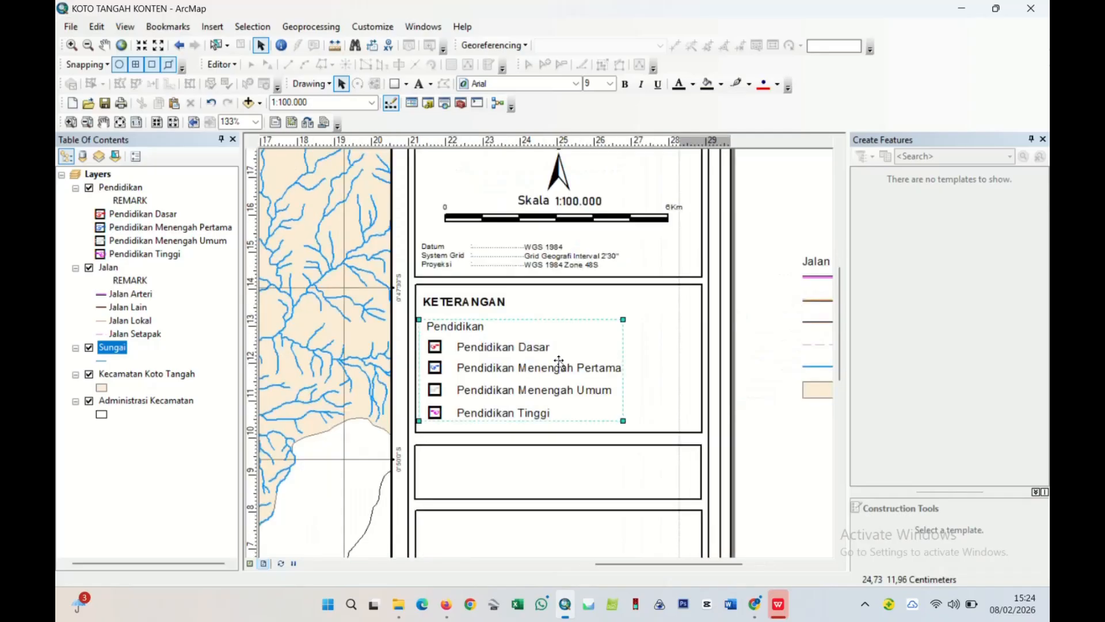
pyautogui.rightClick(556, 347)
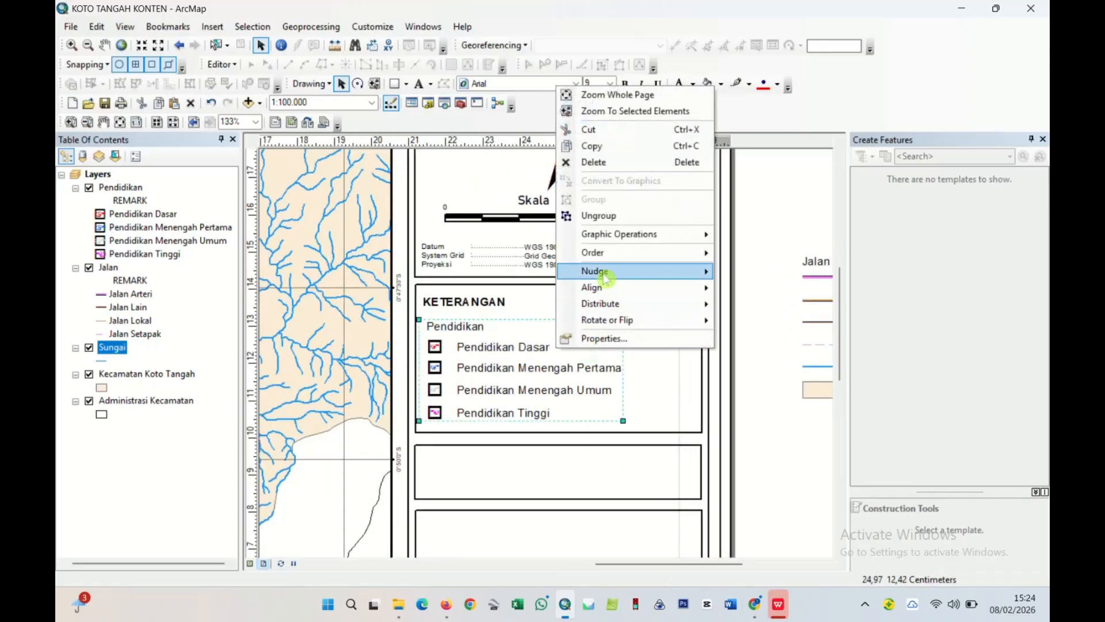
# - Ungroup the education legend in the KETERANGAN box and delete its "Pendidikan" heading
pyautogui.click(596, 215)
pyautogui.click(619, 348)
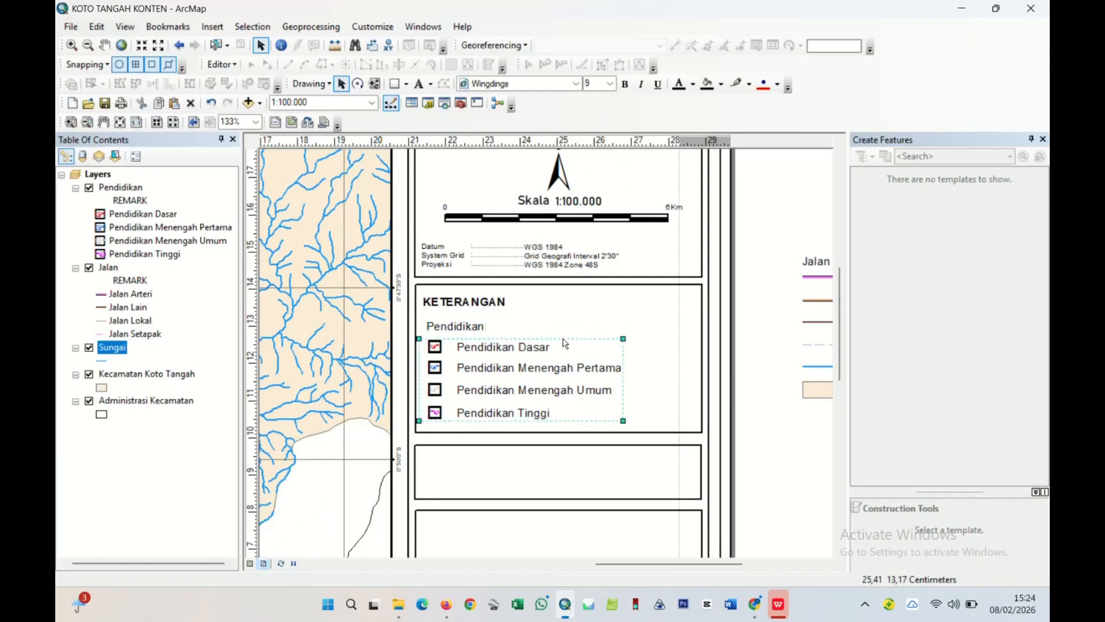
pyautogui.click(770, 221)
pyautogui.click(459, 327)
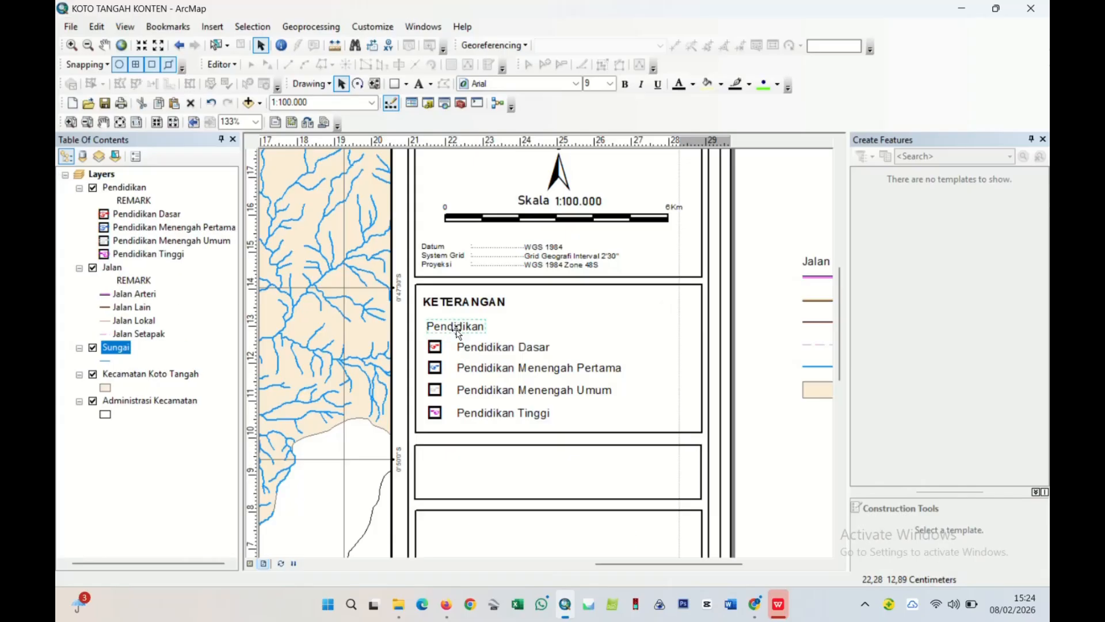
pyautogui.press('Delete')
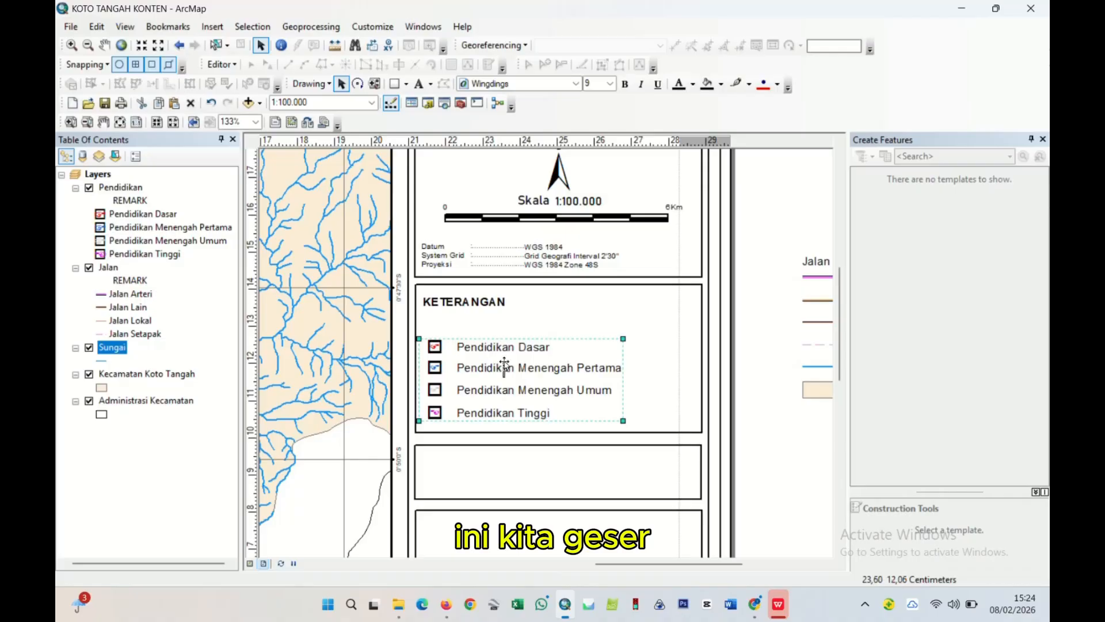
# - Move the education entries up beneath the KETERANGAN heading and place the Jalan legend group beside them in the box
pyautogui.click(504, 383)
pyautogui.click(503, 383)
pyautogui.click(501, 391)
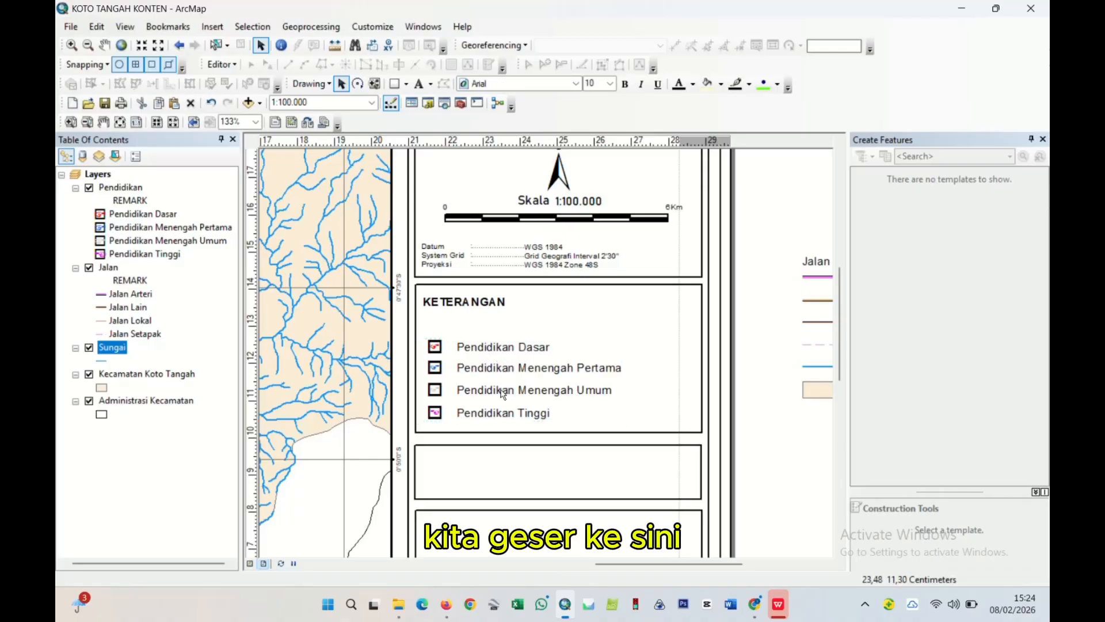
pyautogui.moveTo(502, 394); pyautogui.dragTo(502, 372)
pyautogui.click(769, 251)
pyautogui.scroll(-2, 769, 252)
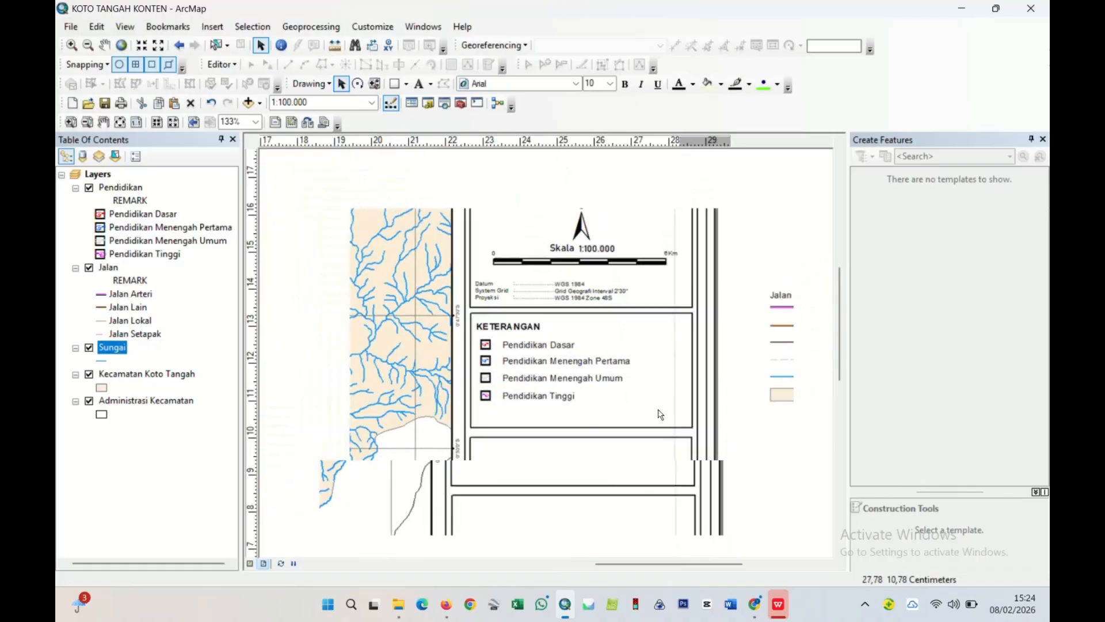
pyautogui.moveTo(808, 348); pyautogui.dragTo(651, 382)
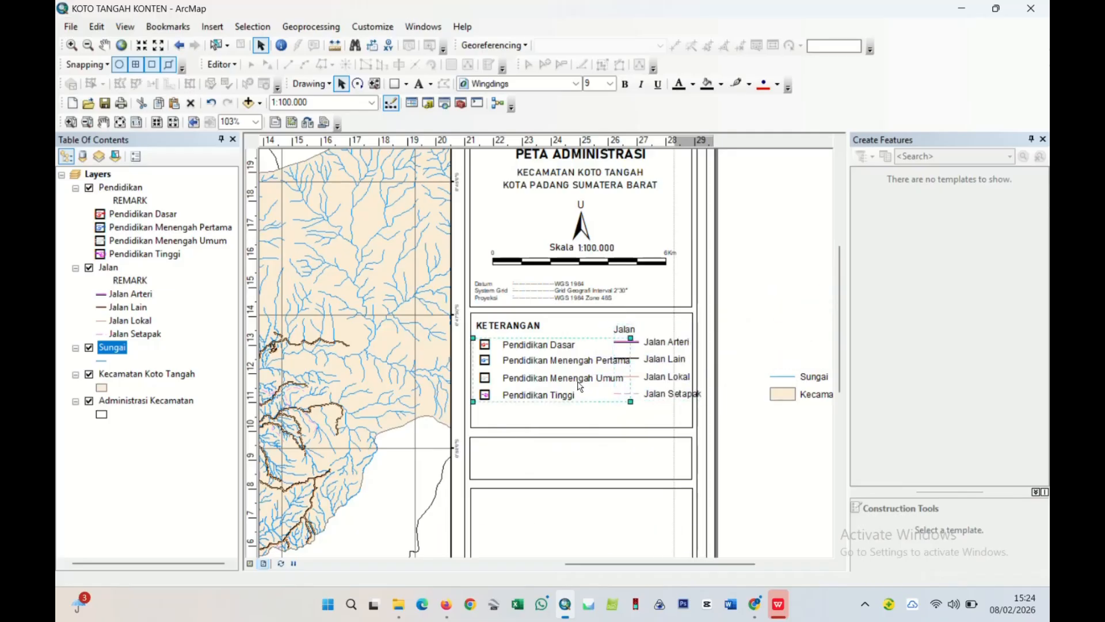
# - Set the font size of the education legend entries to 7
pyautogui.click(611, 87)
pyautogui.scroll(-1, 583, 181)
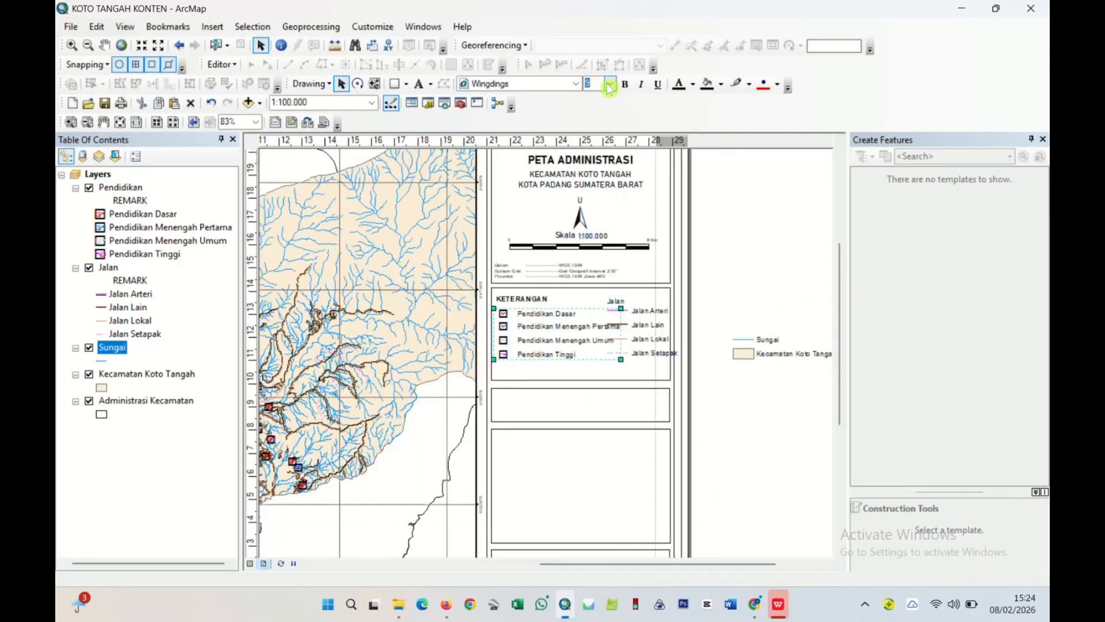
pyautogui.click(609, 86)
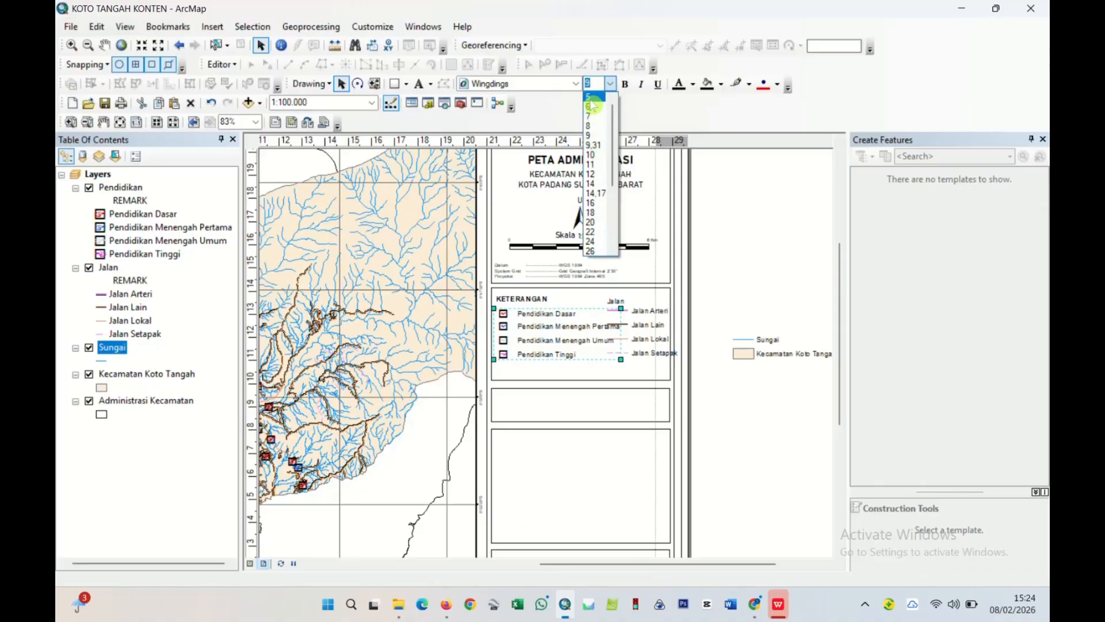
pyautogui.click(591, 99)
pyautogui.click(610, 87)
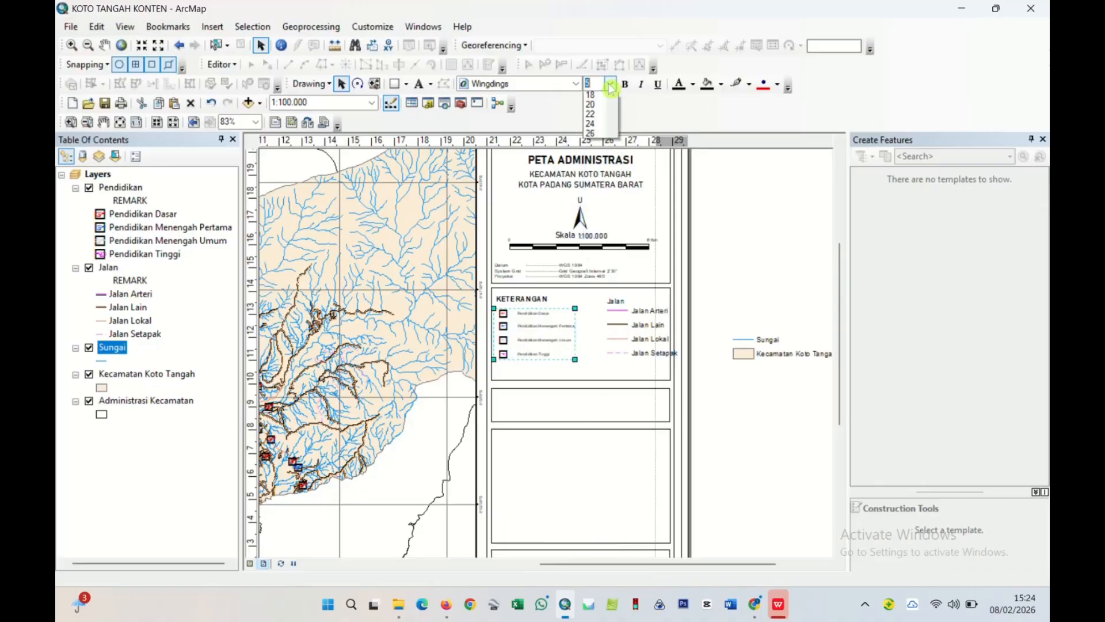
pyautogui.click(592, 117)
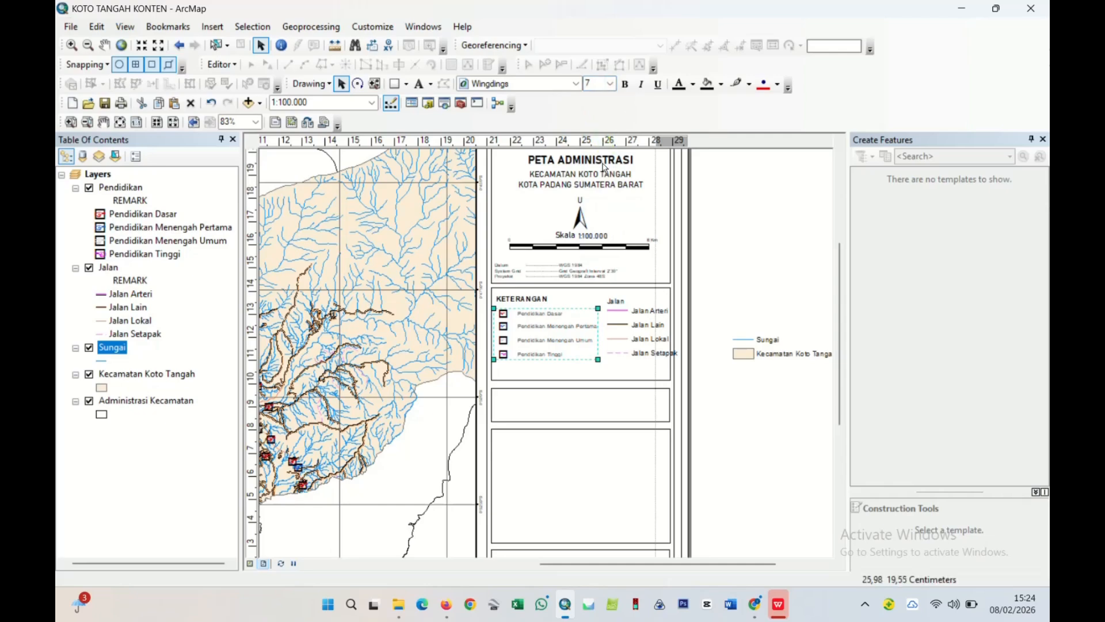
pyautogui.click(739, 249)
# - Set the Jalan legend group's font size to 7 and shift the group slightly down inside the KETERANGAN box
pyautogui.scroll(2, 691, 319)
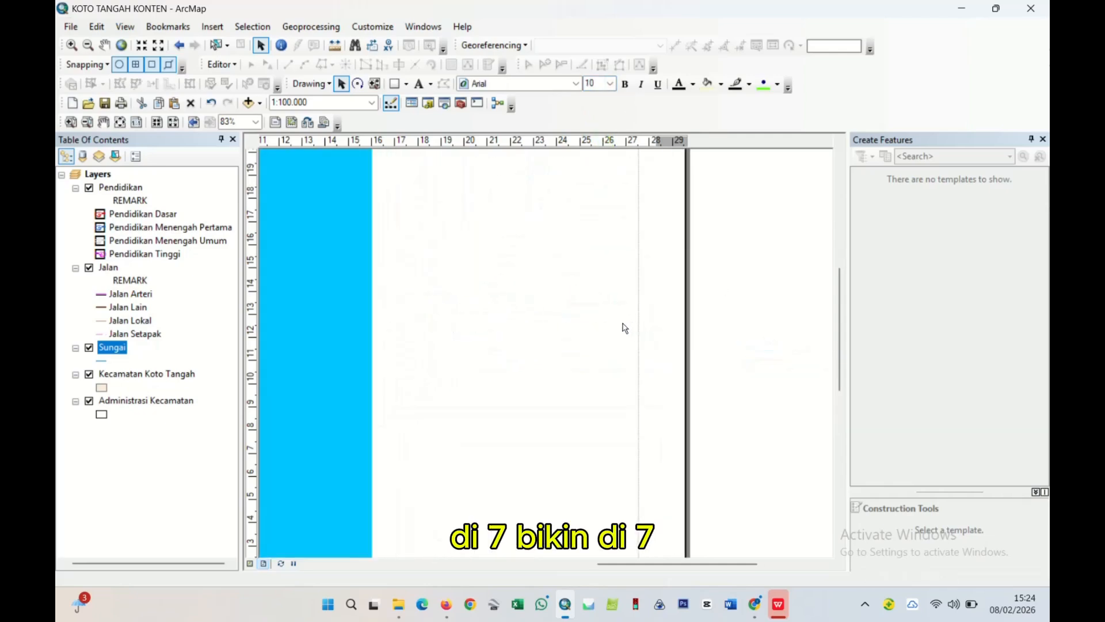
pyautogui.click(620, 328)
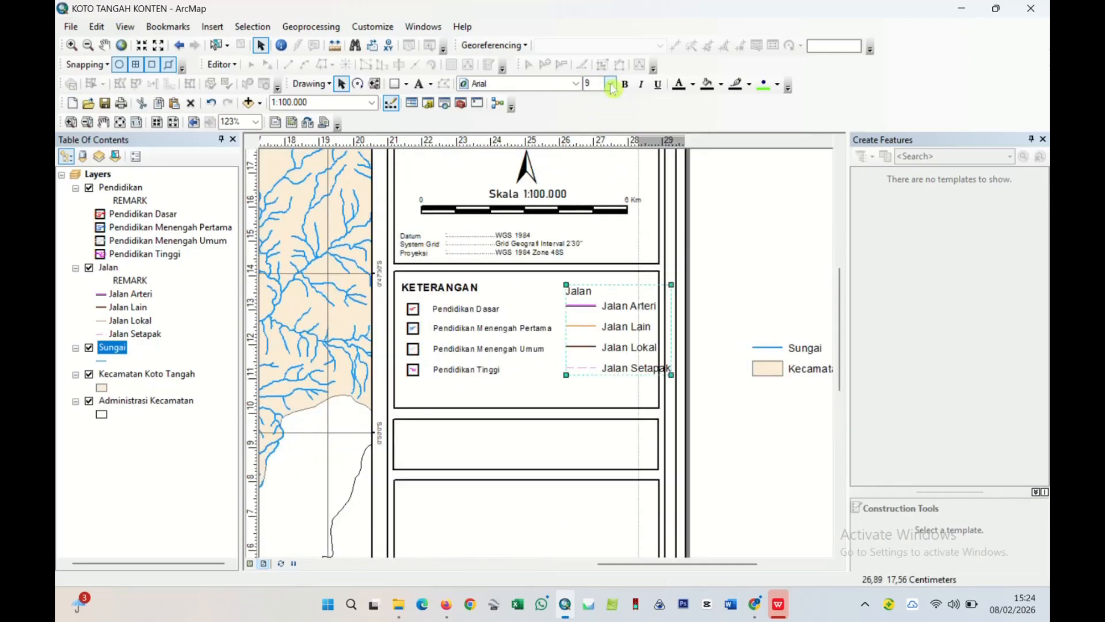
pyautogui.click(610, 85)
pyautogui.click(593, 116)
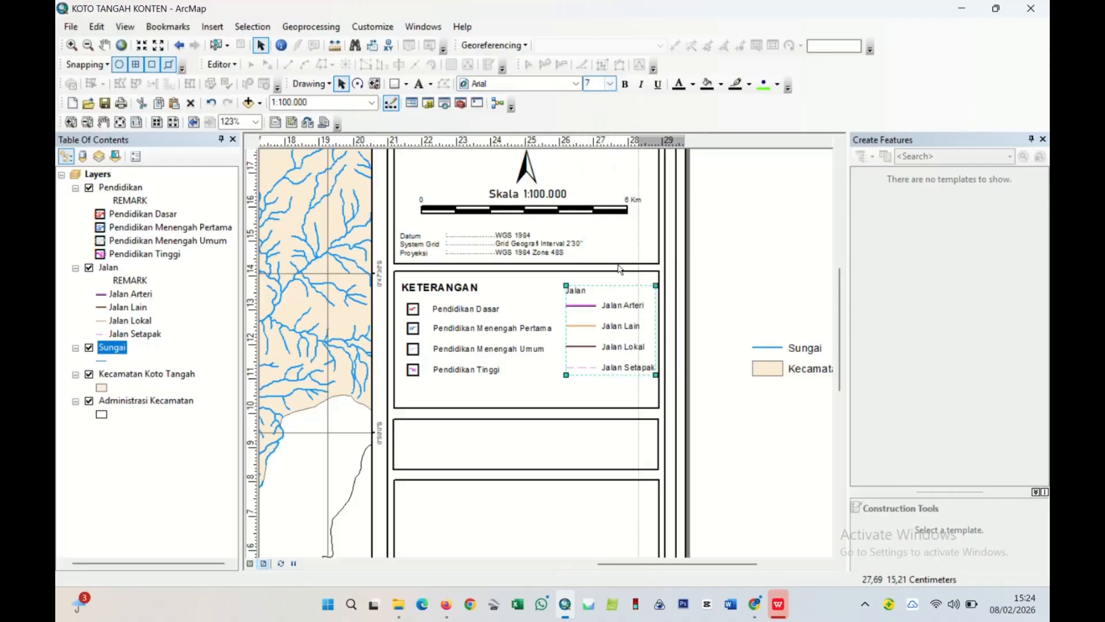
pyautogui.click(730, 293)
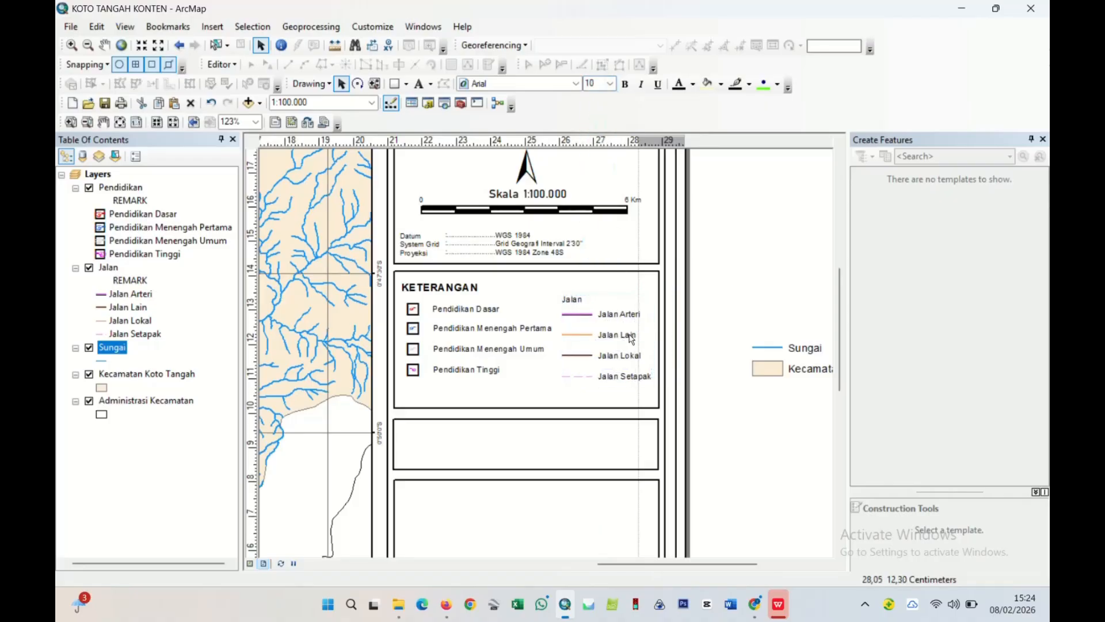
# - Move the Sungai legend entry directly below Jalan Setapak and set its font size to 7
pyautogui.click(766, 349)
pyautogui.moveTo(767, 349); pyautogui.dragTo(589, 395)
pyautogui.click(608, 89)
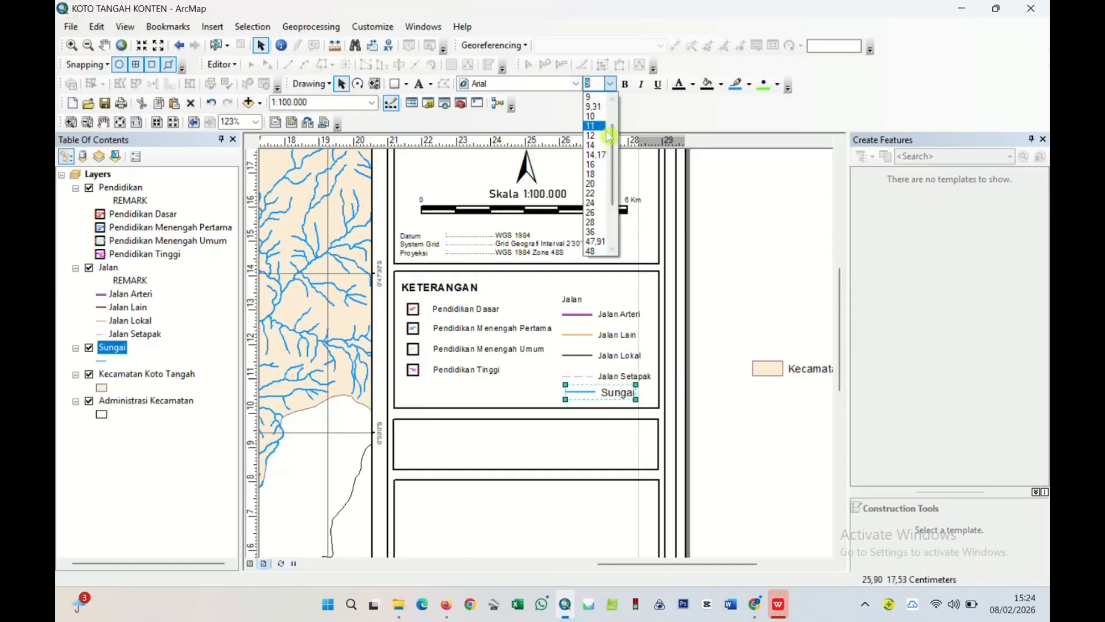
pyautogui.click(596, 115)
pyautogui.scroll(2, 621, 200)
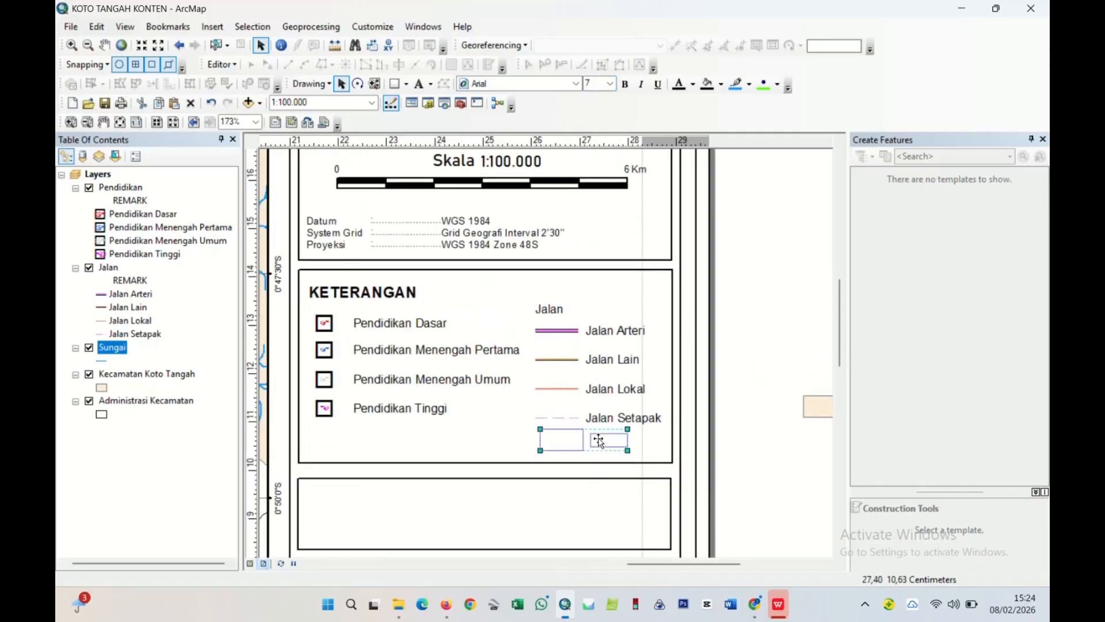
pyautogui.moveTo(599, 441); pyautogui.dragTo(598, 442)
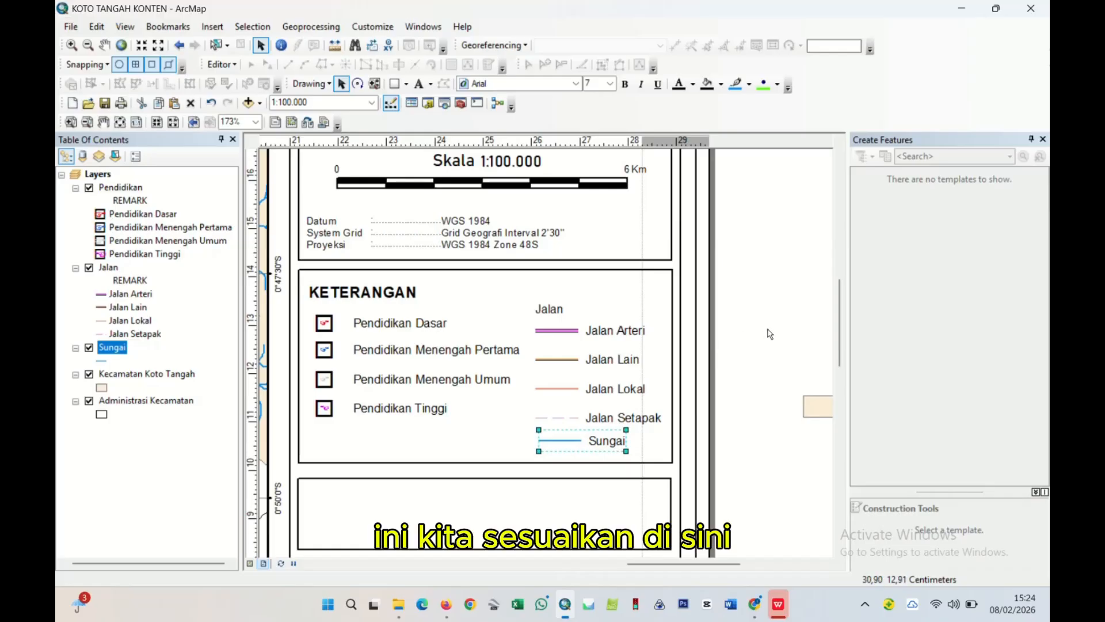
pyautogui.click(764, 373)
# - Move the Kecamatan Koto Tangah legend entry below Pendidikan Tinggi and set its font size to 7
pyautogui.click(812, 409)
pyautogui.moveTo(813, 410); pyautogui.dragTo(325, 441)
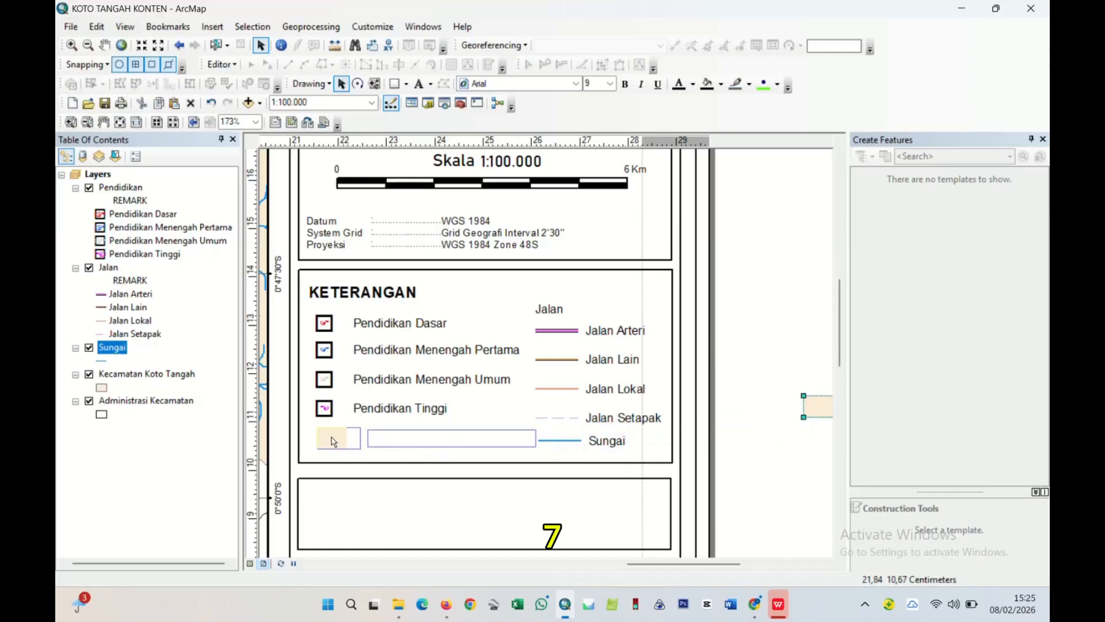
pyautogui.click(609, 84)
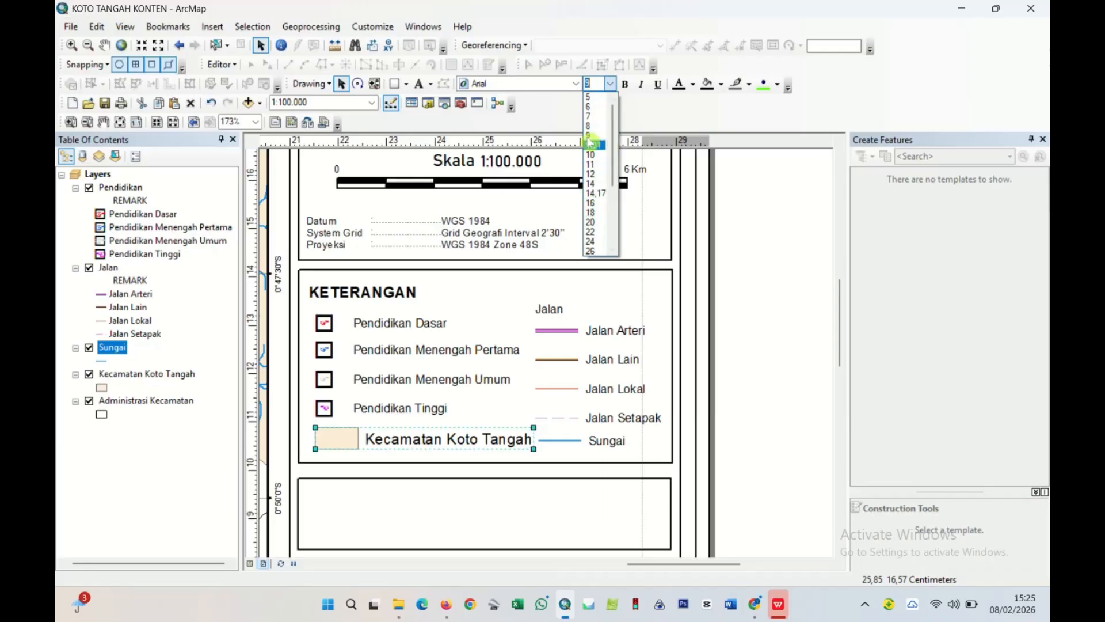
pyautogui.click(588, 116)
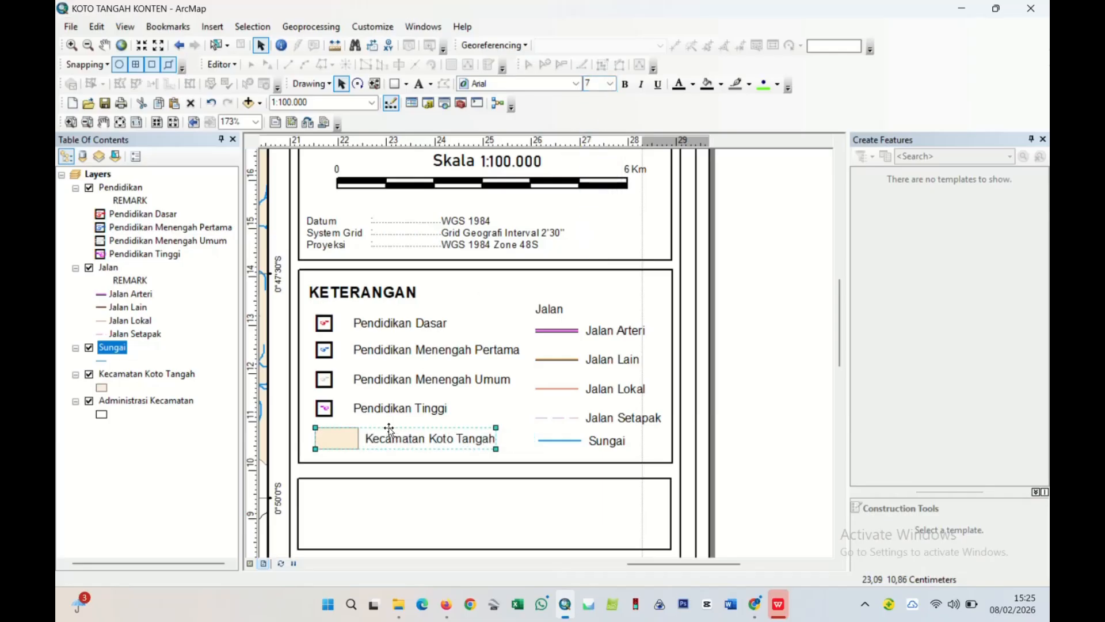
pyautogui.click(385, 431)
pyautogui.click(390, 440)
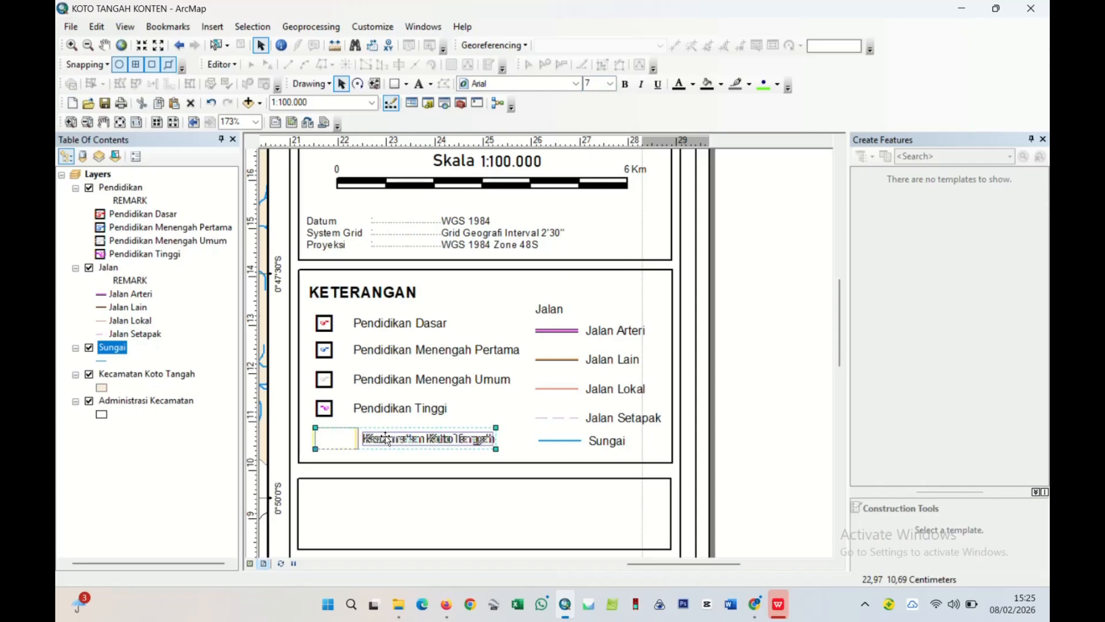
# - Ungroup the Kecamatan Koto Tangah legend entry and narrow its colour patch
pyautogui.rightClick(373, 439)
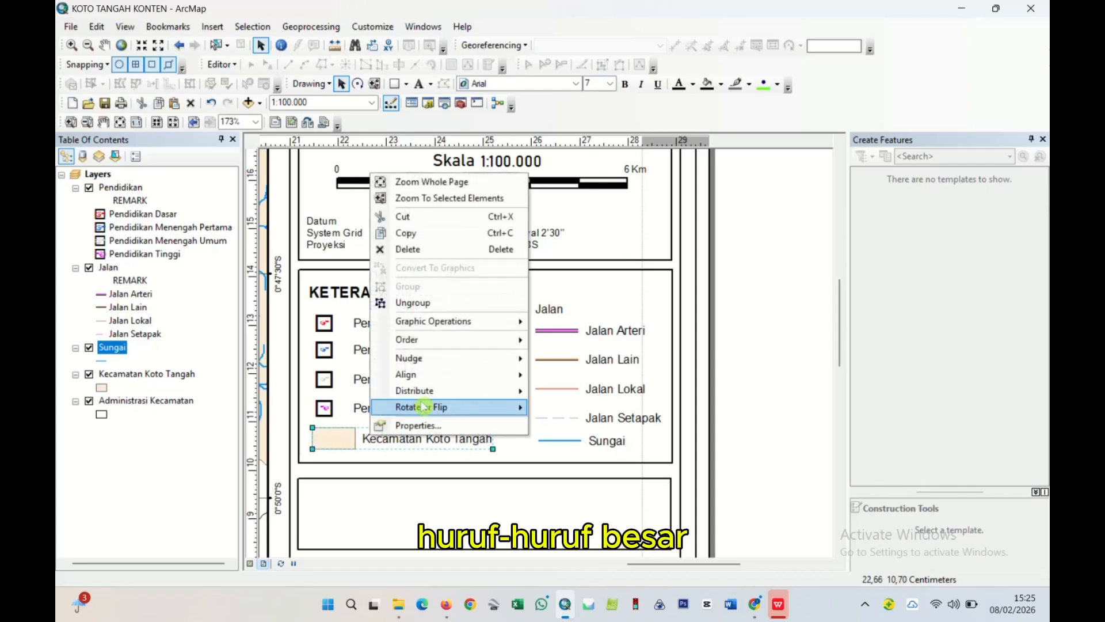
pyautogui.click(410, 302)
pyautogui.click(357, 494)
pyautogui.click(339, 442)
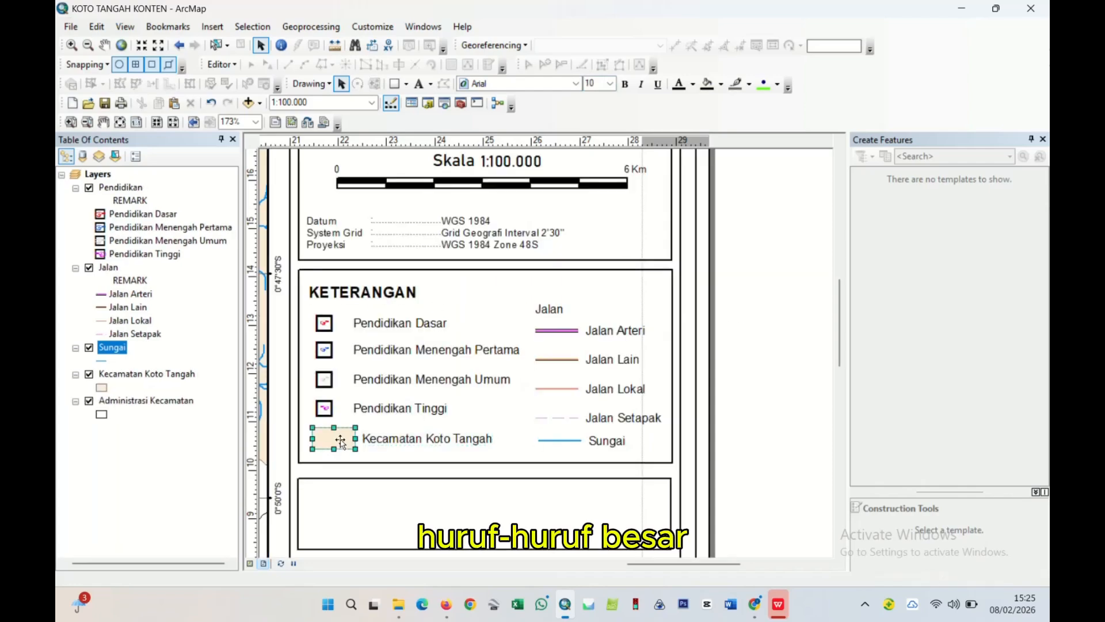
pyautogui.moveTo(346, 441); pyautogui.dragTo(343, 440)
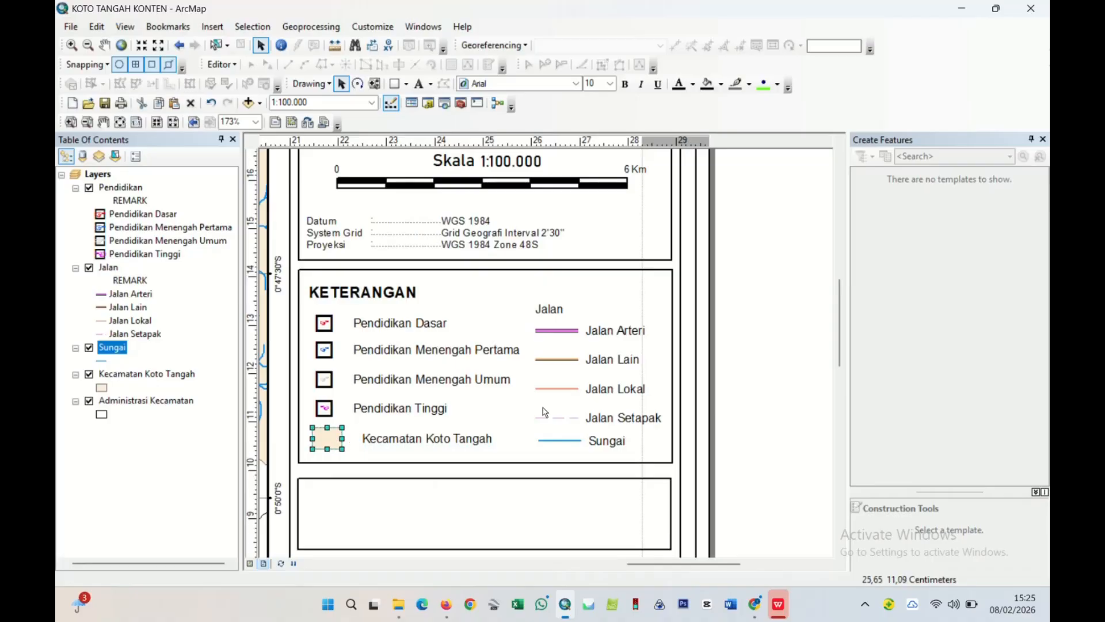
pyautogui.click(669, 398)
# - Move the Kecamatan Koto Tangah label left so it lines up with the education labels above it
pyautogui.click(329, 444)
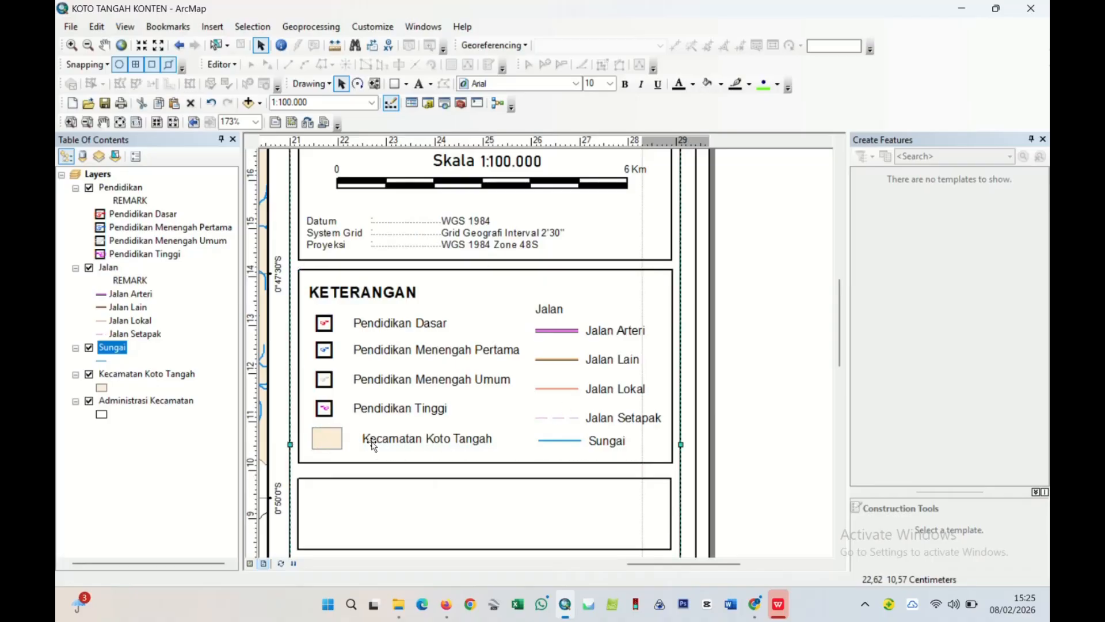
pyautogui.click(386, 443)
pyautogui.moveTo(387, 443); pyautogui.dragTo(379, 442)
pyautogui.click(742, 377)
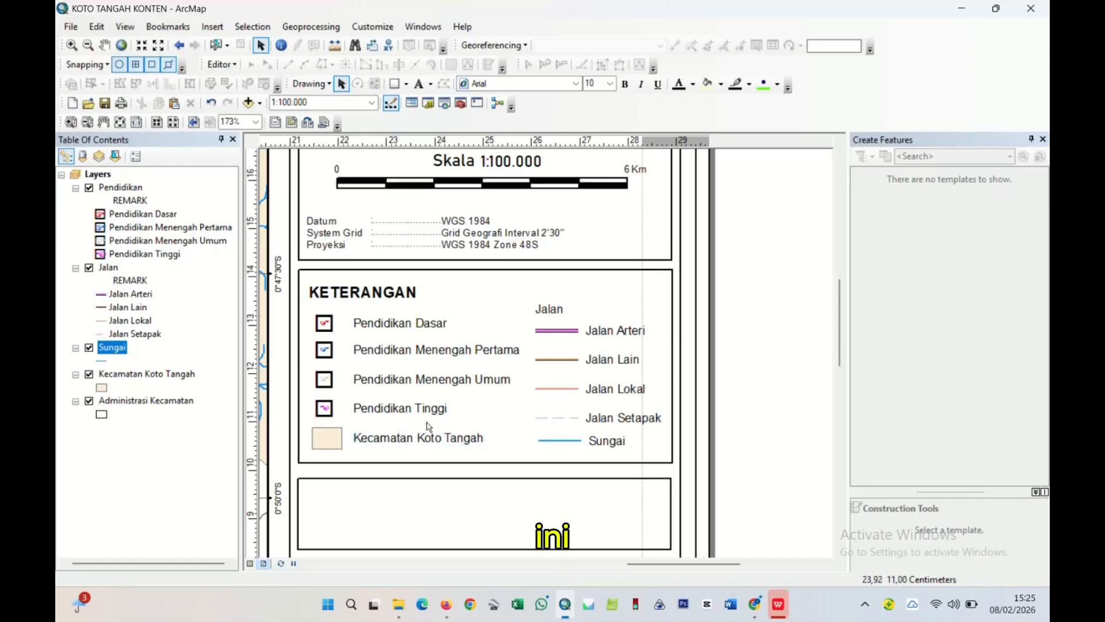
# - Ungroup the road legend and delete its "Jalan" heading
pyautogui.scroll(2, 596, 373)
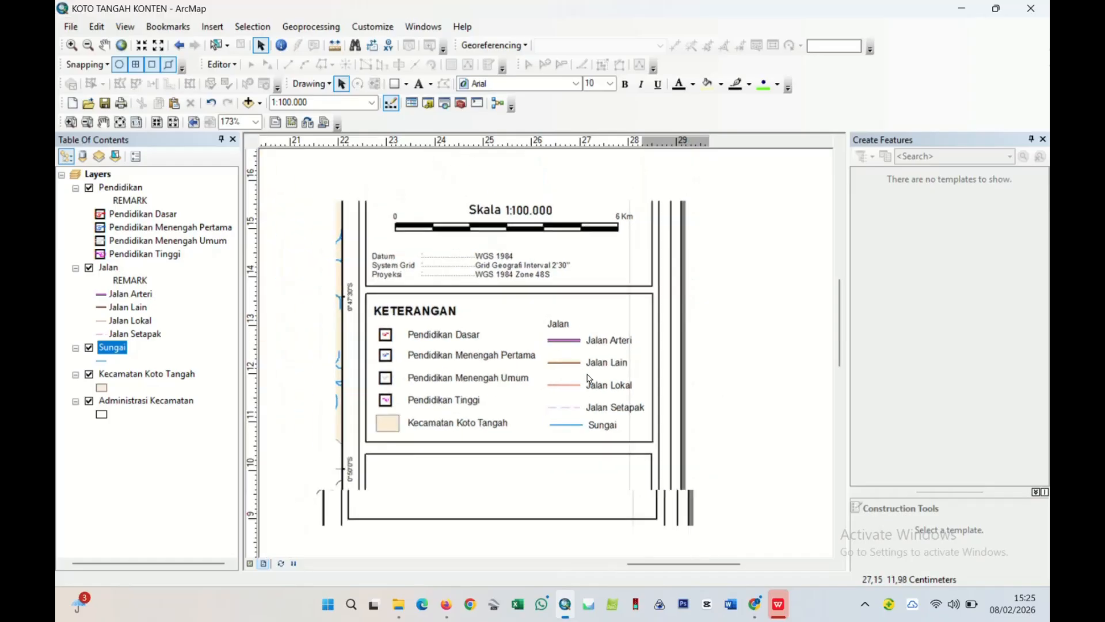
pyautogui.scroll(2, 787, 293)
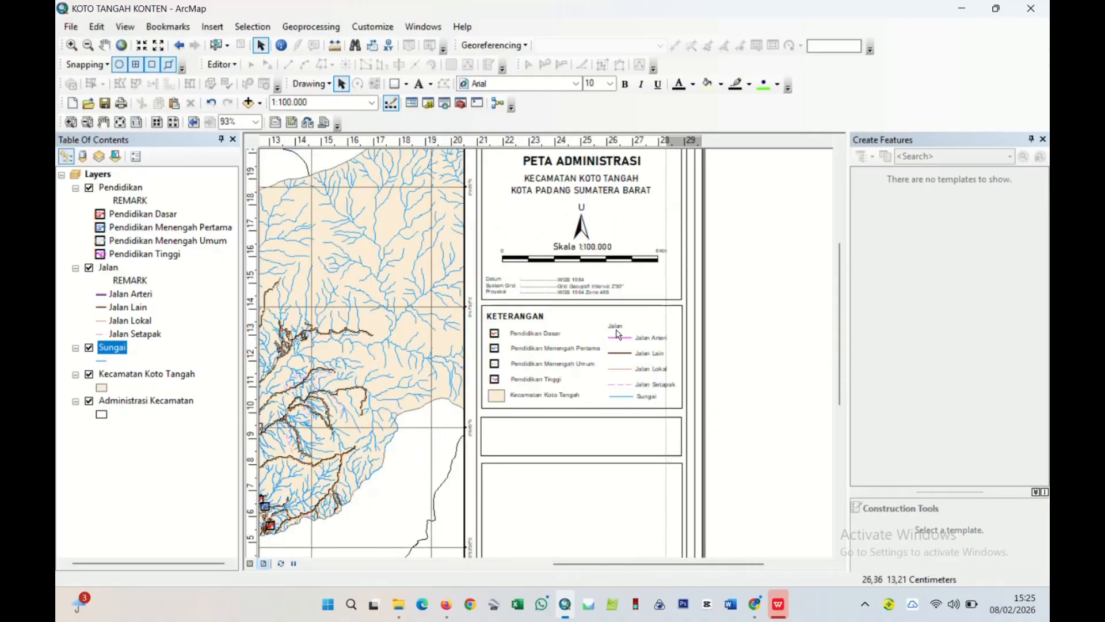
pyautogui.rightClick(664, 347)
pyautogui.click(709, 213)
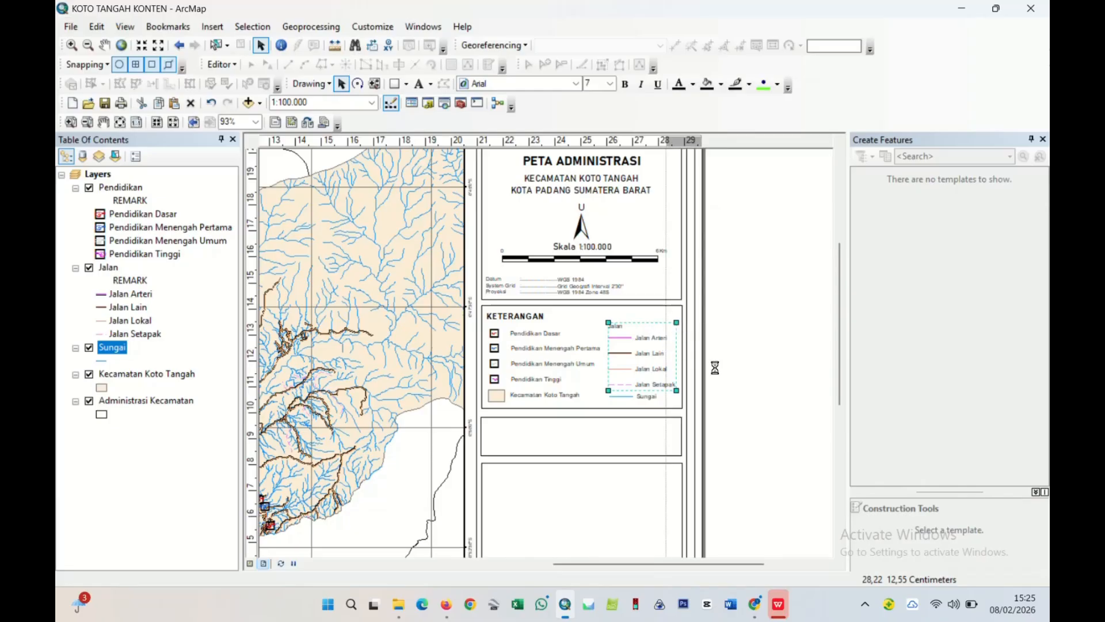
pyautogui.scroll(-2, 674, 360)
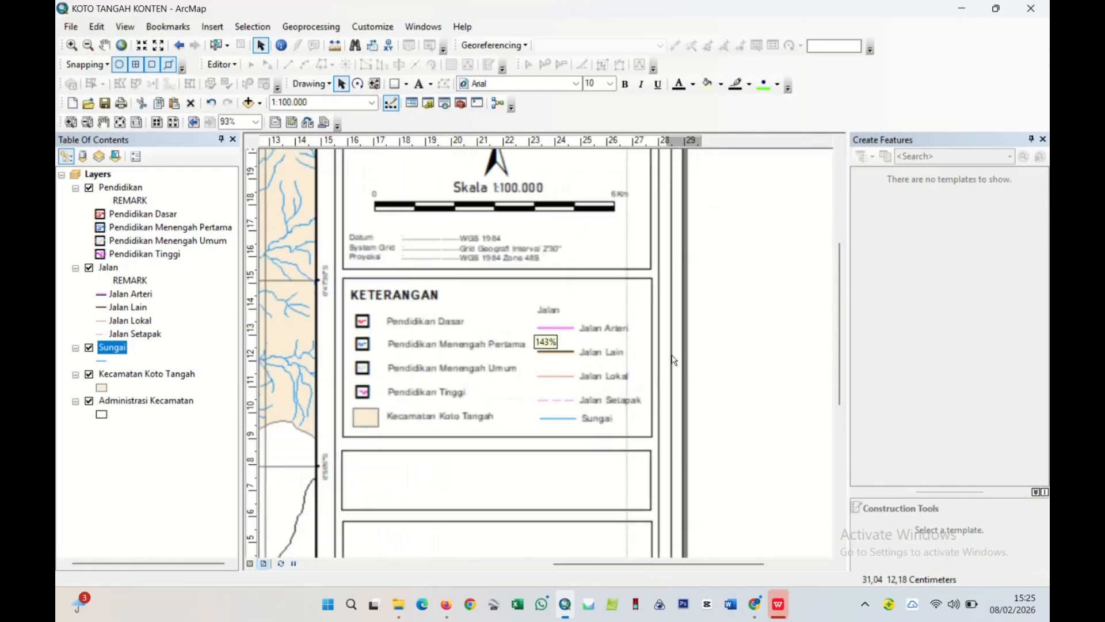
pyautogui.click(548, 314)
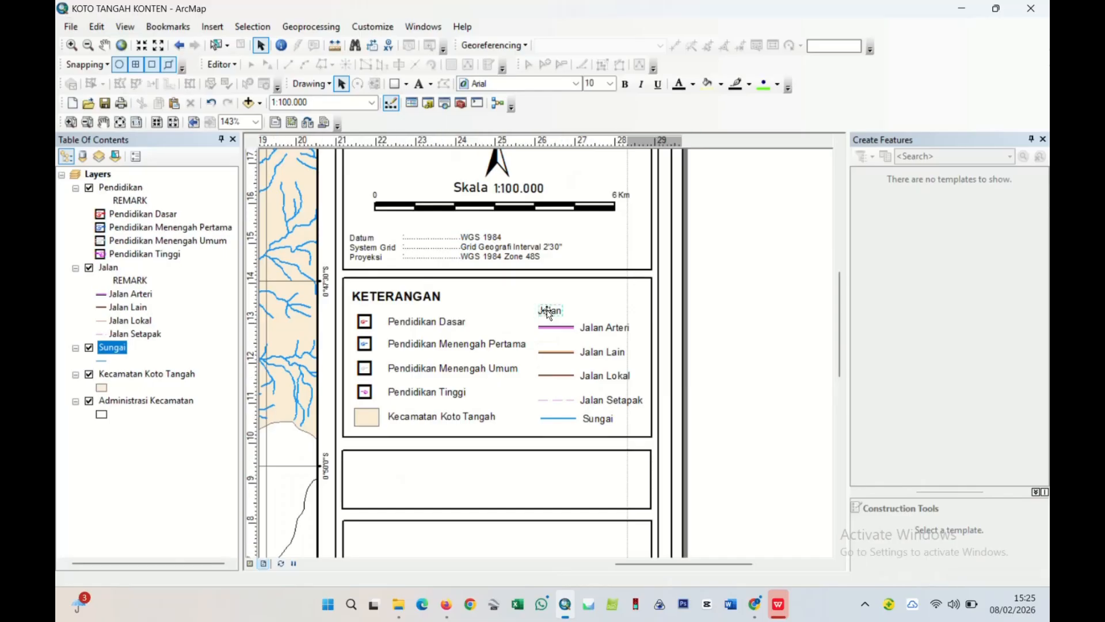
pyautogui.press('Delete')
pyautogui.click(578, 357)
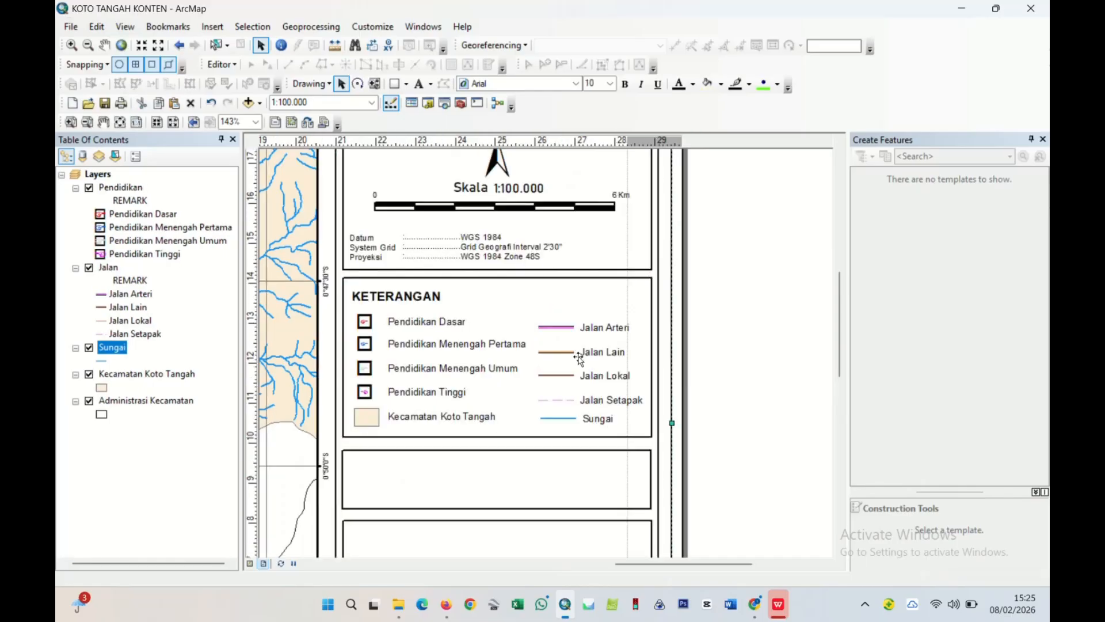
pyautogui.click(728, 354)
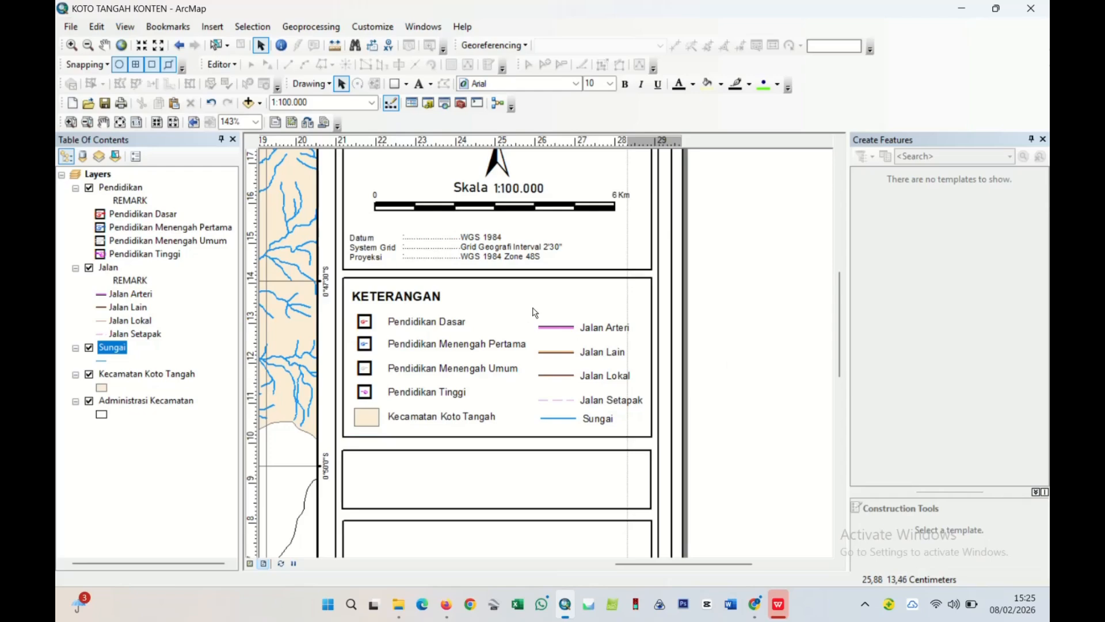
pyautogui.moveTo(531, 305); pyautogui.dragTo(620, 439)
pyautogui.rightClick(585, 371)
pyautogui.click(759, 379)
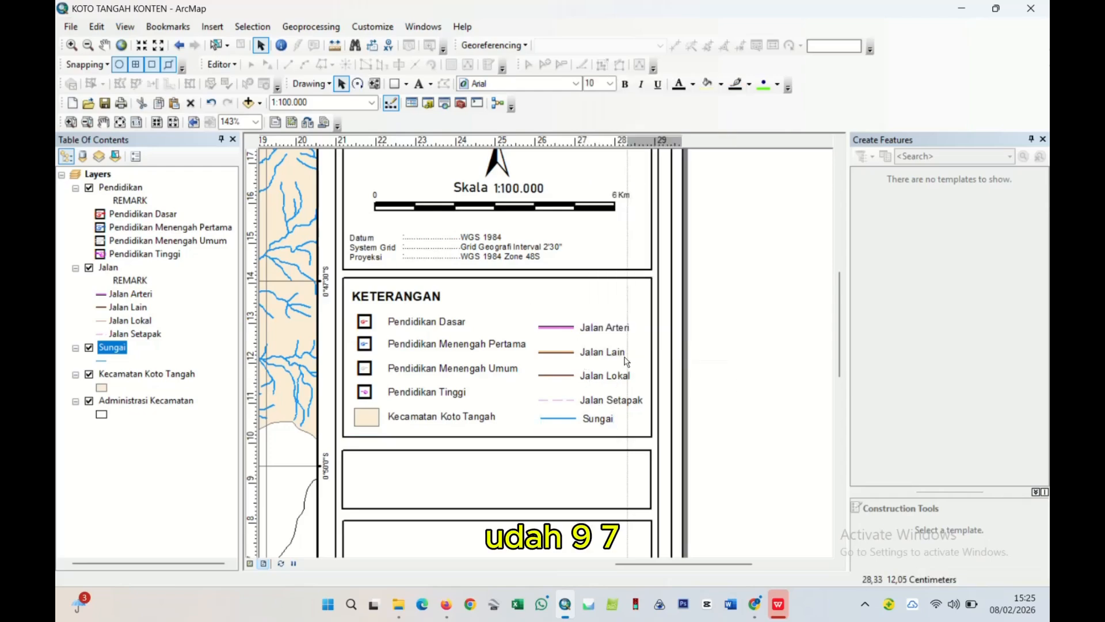
# - Shift the Sungai legend entry so its line and label align with the road entries above it
pyautogui.click(606, 423)
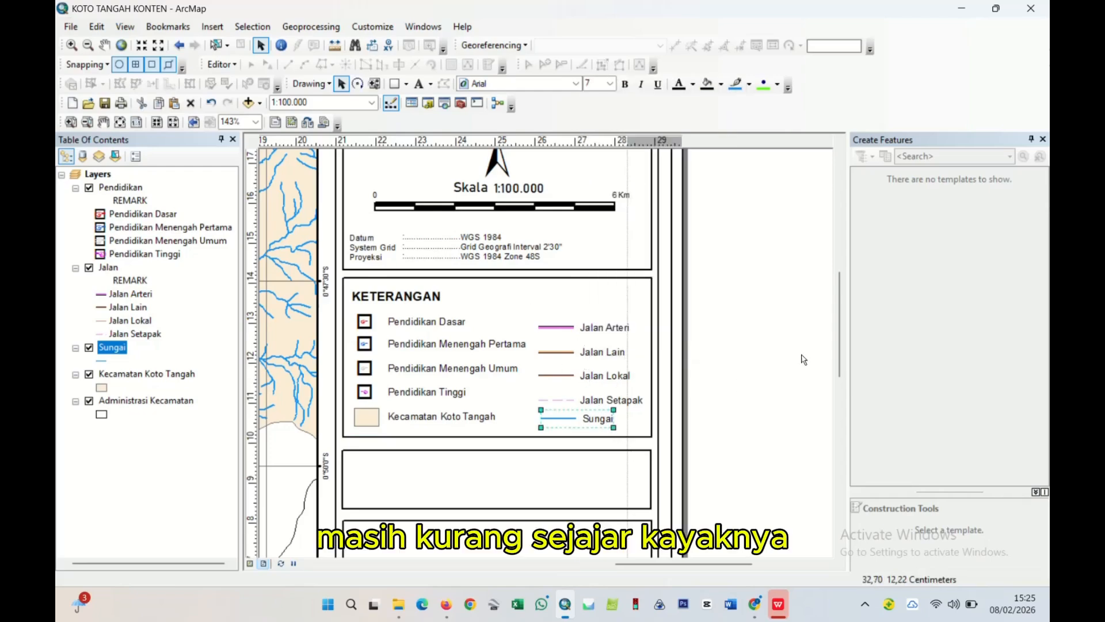
pyautogui.scroll(2, 603, 428)
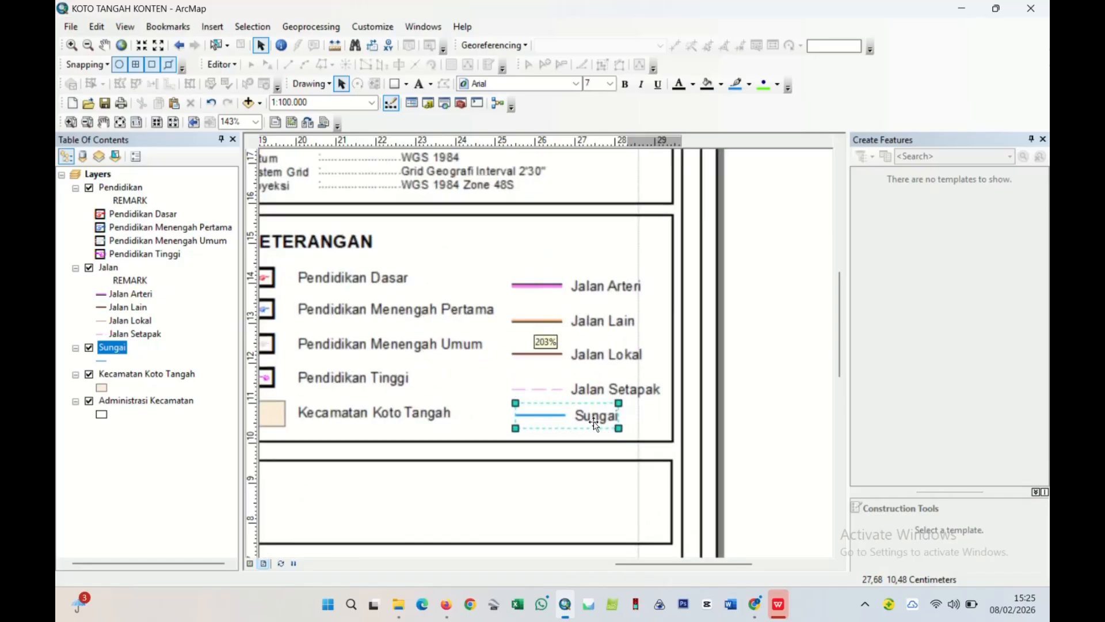
pyautogui.moveTo(600, 419); pyautogui.dragTo(671, 442)
pyautogui.click(739, 397)
# - Group the four road entries with the Sungai entry and move the group slightly up inside the KETERANGAN box
pyautogui.rightClick(564, 374)
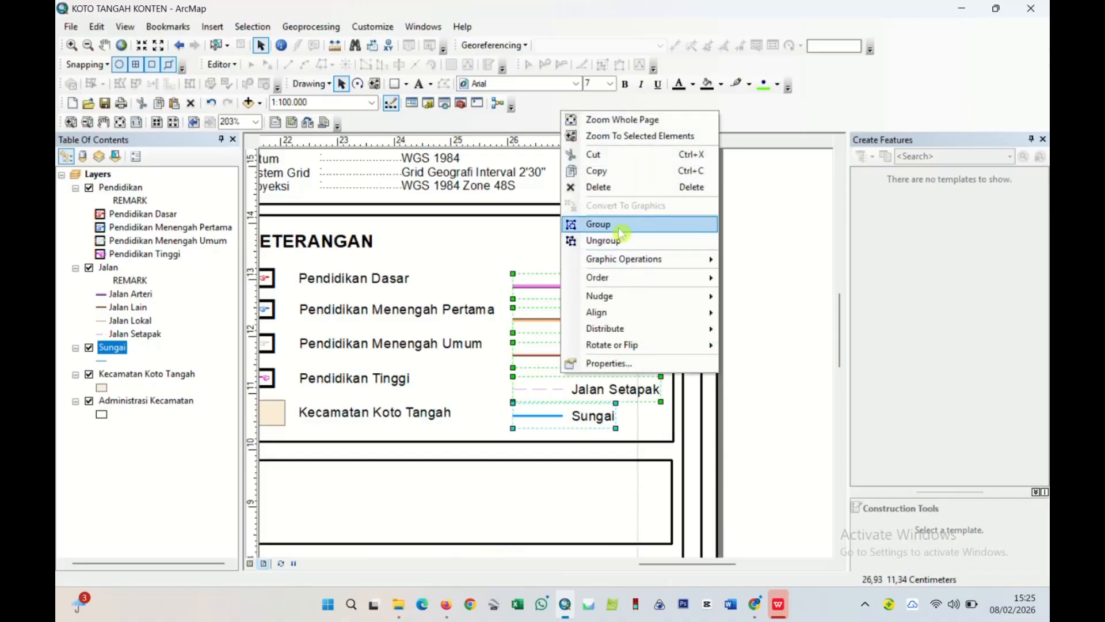
pyautogui.click(617, 225)
pyautogui.moveTo(594, 364); pyautogui.dragTo(593, 358)
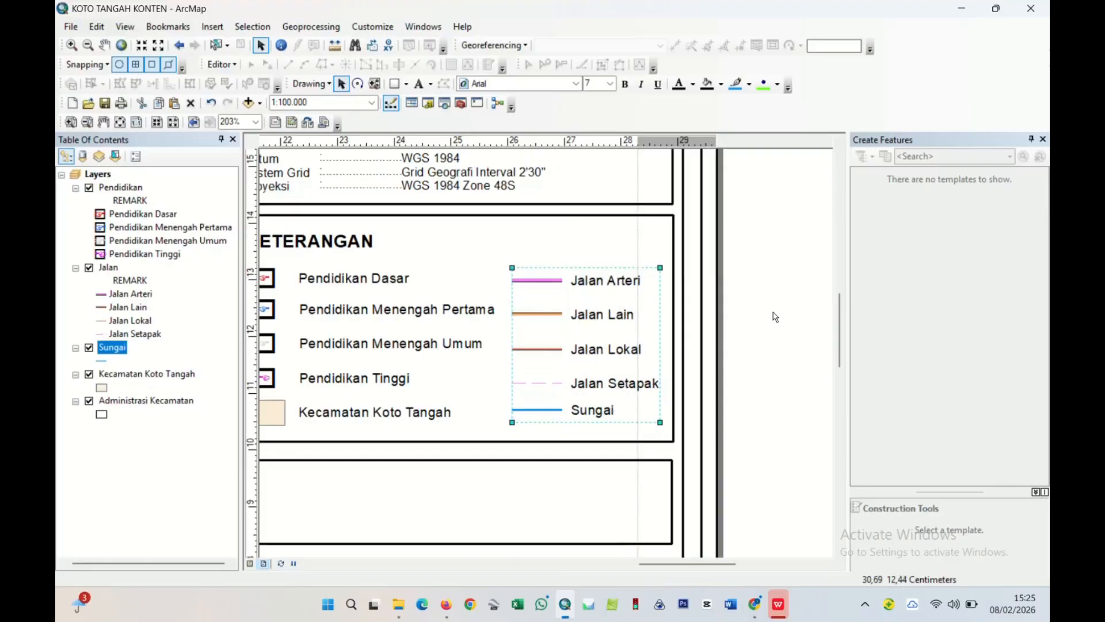
# - Resize the empty box below KETERANGAN by raising its top edge closer to the legend box and its bottom edge upward
pyautogui.scroll(1, 781, 336)
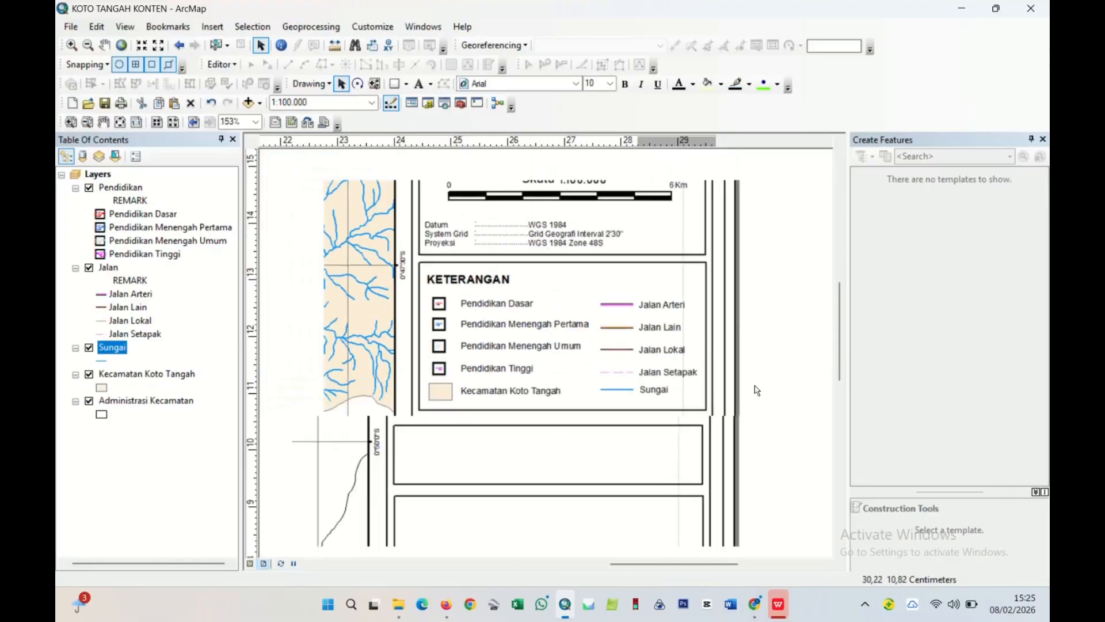
pyautogui.scroll(1, 797, 417)
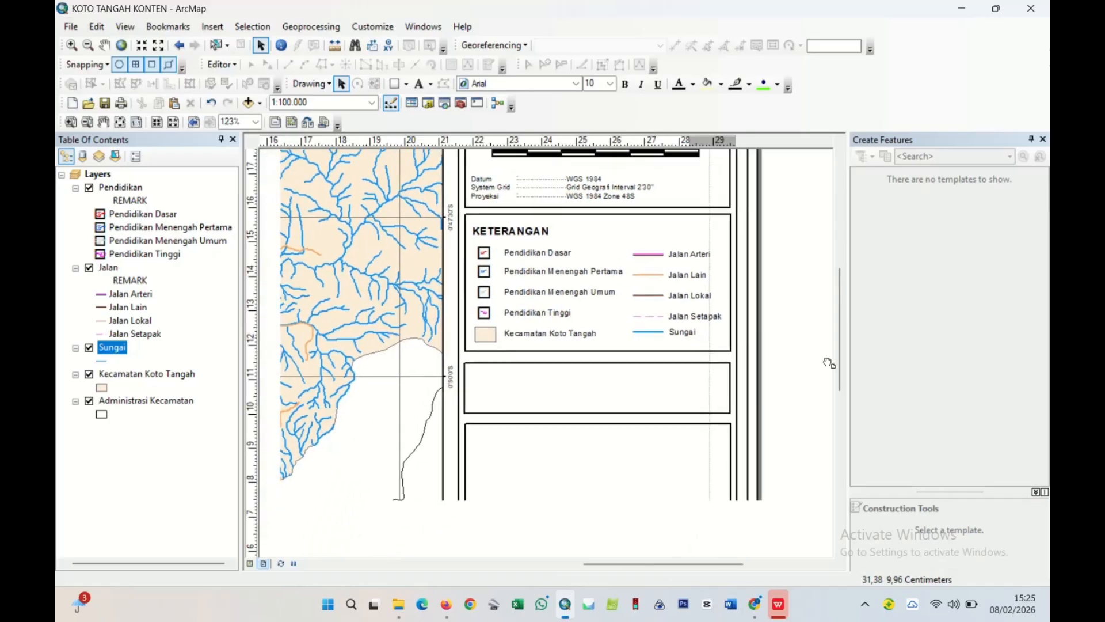
pyautogui.click(489, 384)
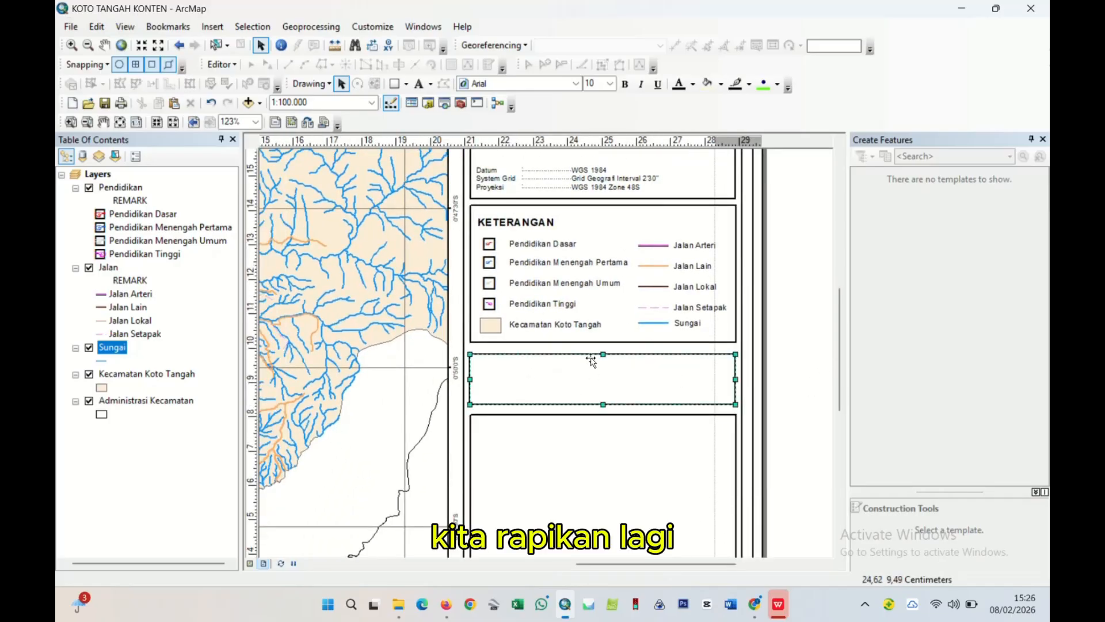
pyautogui.moveTo(603, 354); pyautogui.dragTo(602, 348)
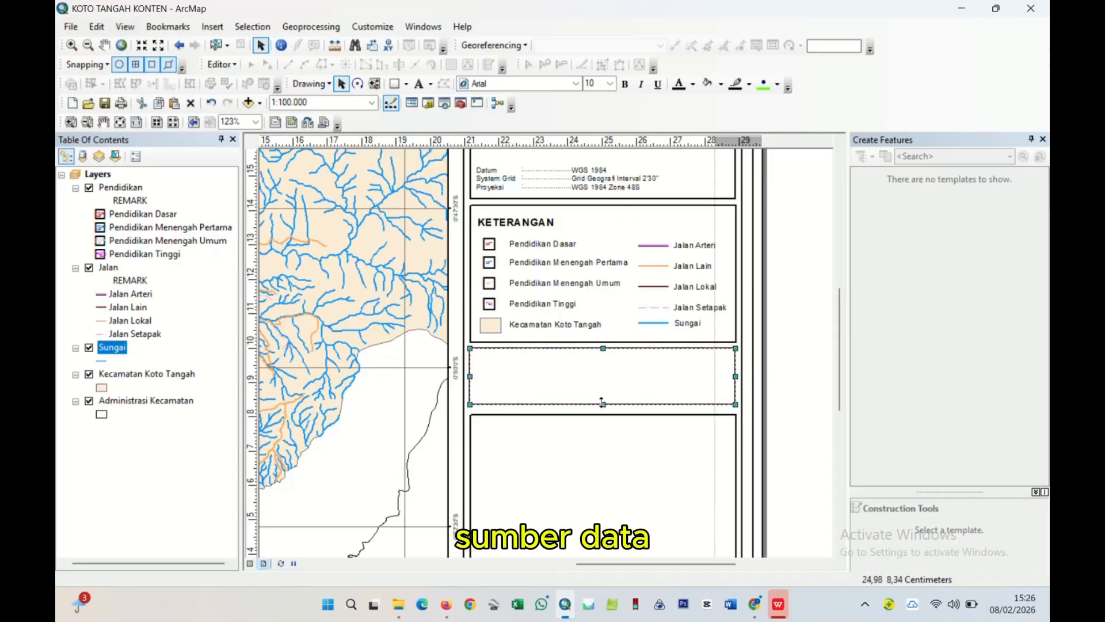
pyautogui.moveTo(601, 404); pyautogui.dragTo(601, 394)
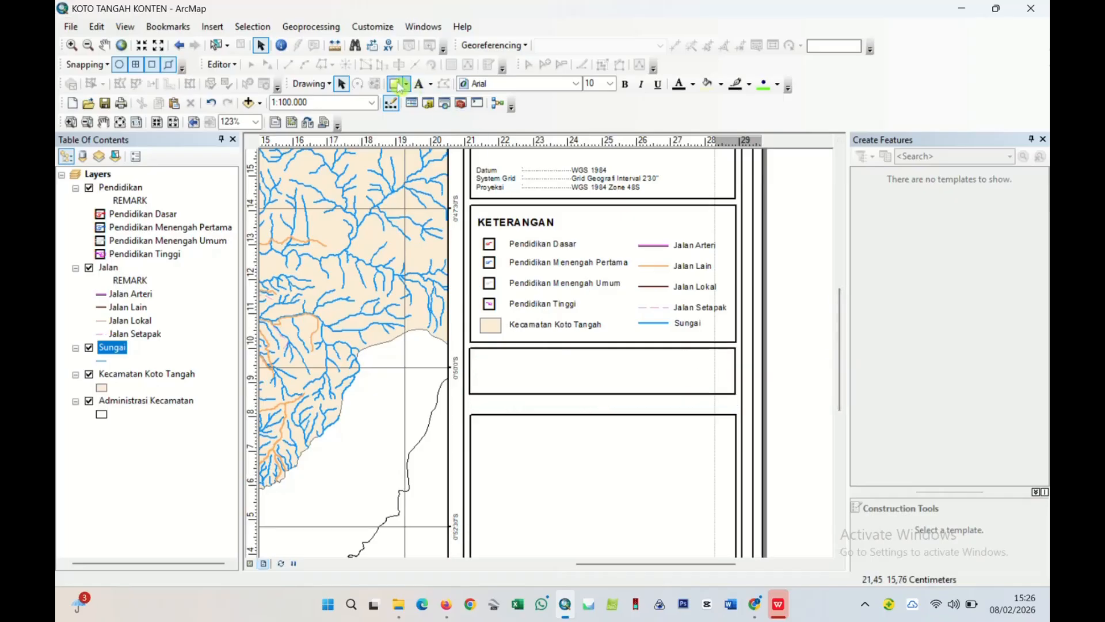
# - Add the text "SUMBER DATA :" inside the empty box directly below the KETERANGAN box
pyautogui.click(420, 83)
pyautogui.click(483, 368)
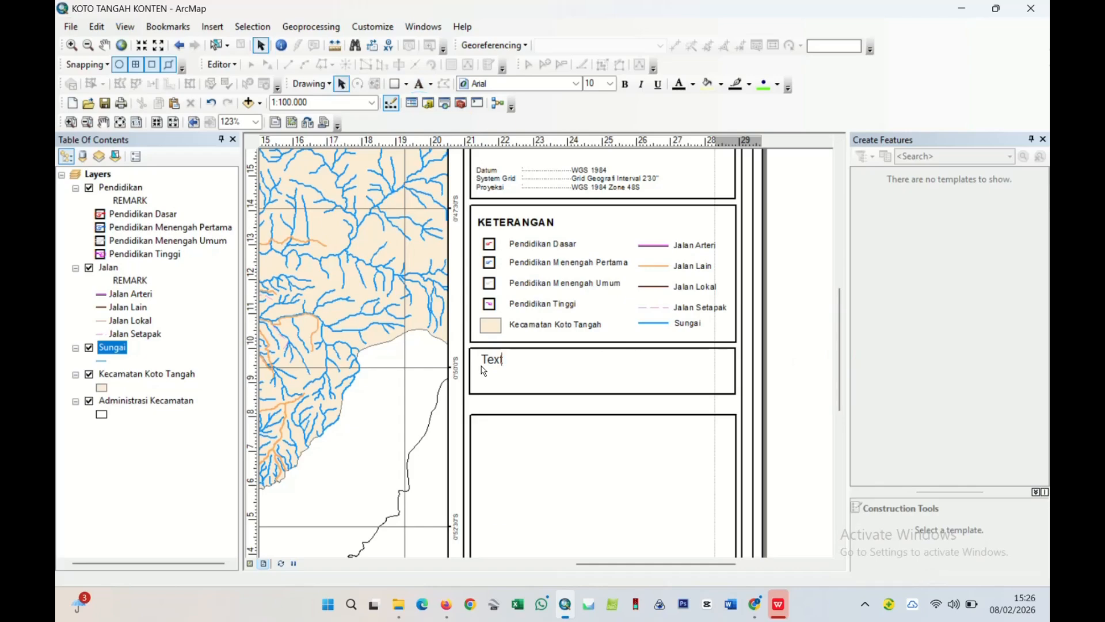
pyautogui.write('SUMBER ')
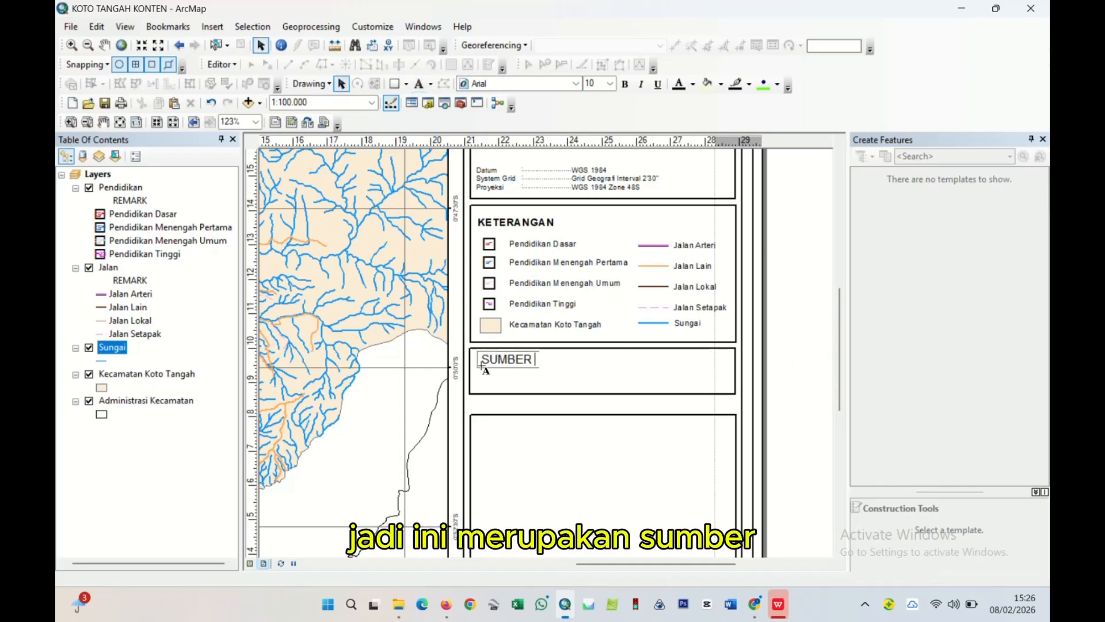
pyautogui.write('DATA :')
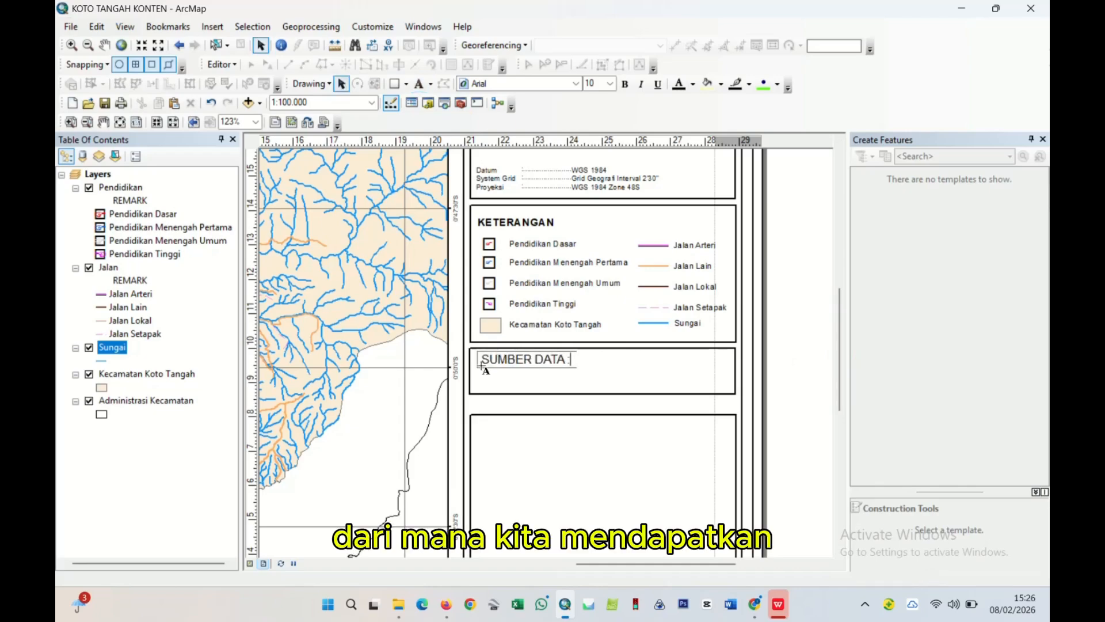
pyautogui.click(749, 360)
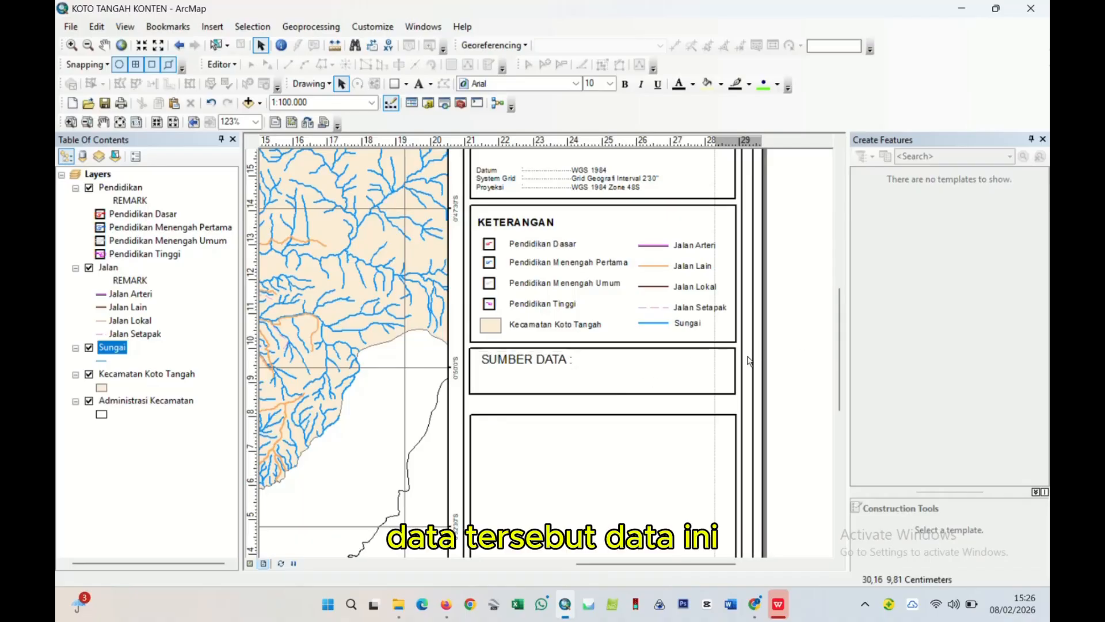
# - Set the SUMBER DATA text to font size 7 and move it to the upper-left corner of its box
pyautogui.click(557, 364)
pyautogui.scroll(2, 556, 363)
pyautogui.click(611, 84)
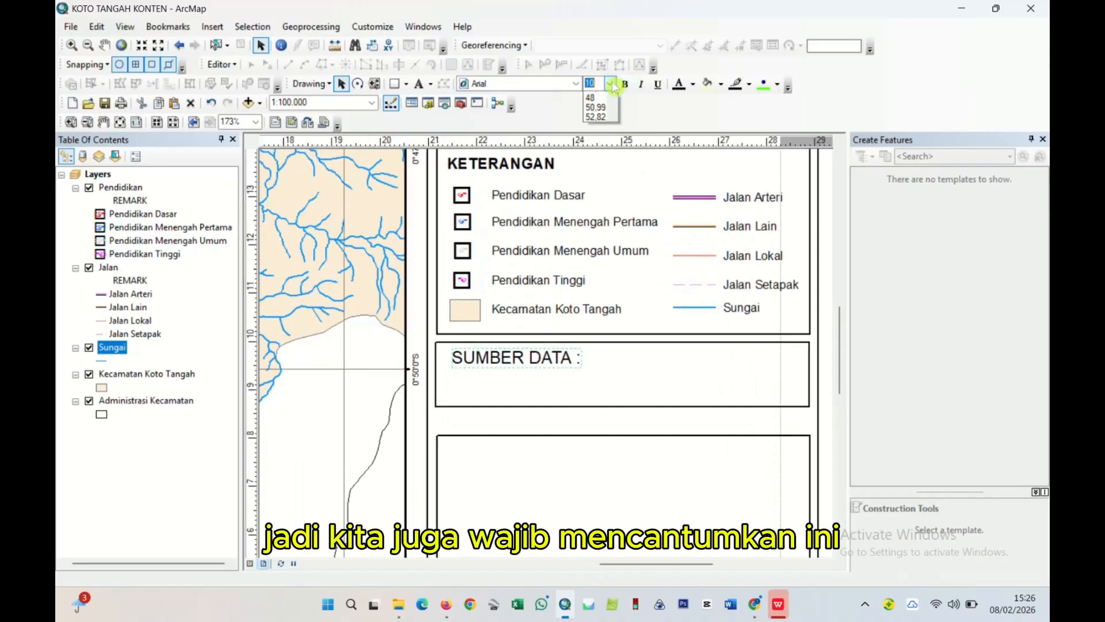
pyautogui.moveTo(611, 218); pyautogui.dragTo(611, 135)
pyautogui.click(594, 117)
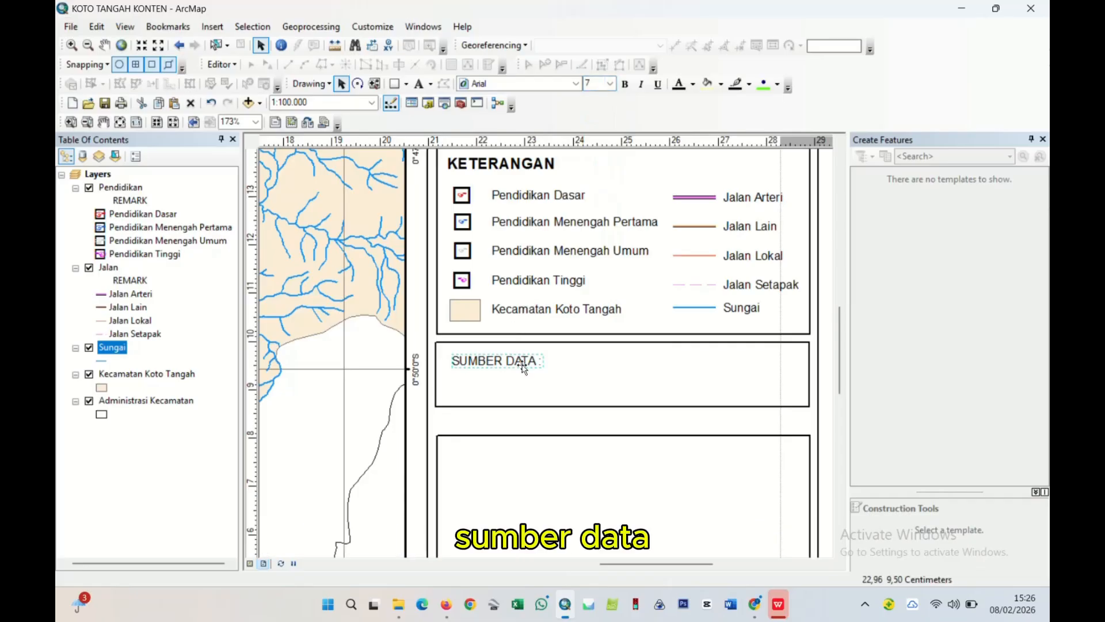
pyautogui.moveTo(523, 366); pyautogui.dragTo(511, 361)
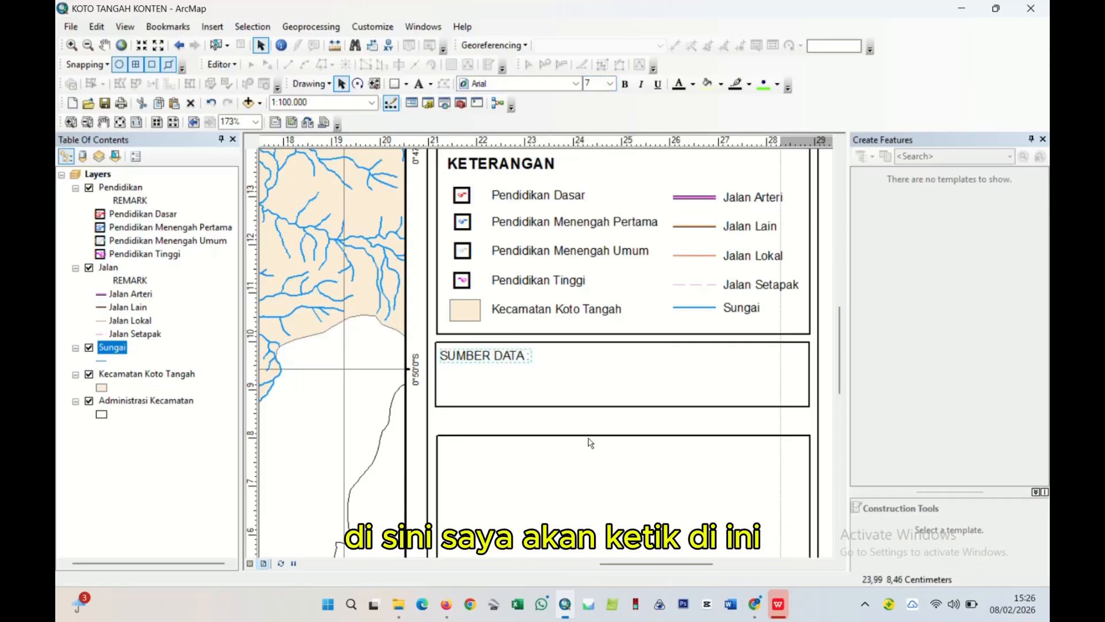
pyautogui.click(588, 442)
pyautogui.click(418, 83)
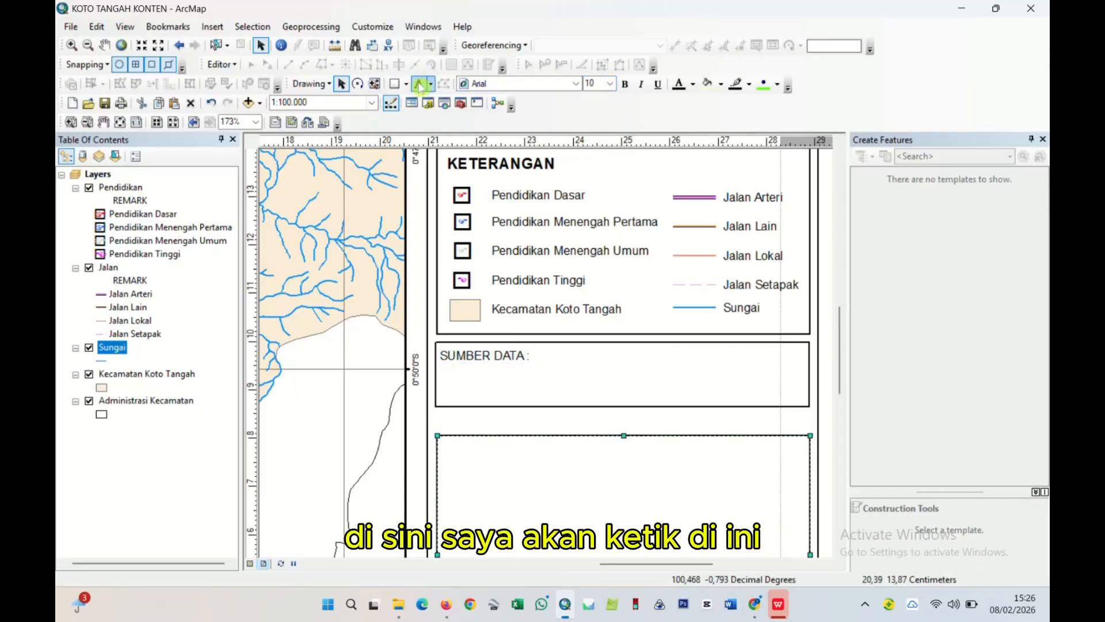
pyautogui.click(546, 388)
pyautogui.press('Escape')
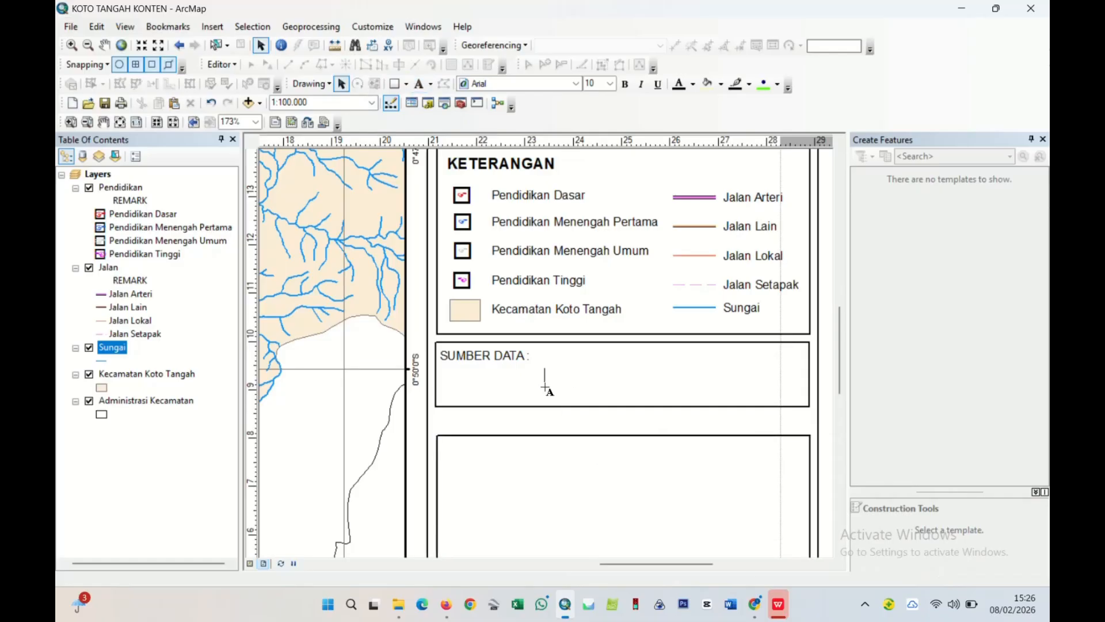
pyautogui.write('www')
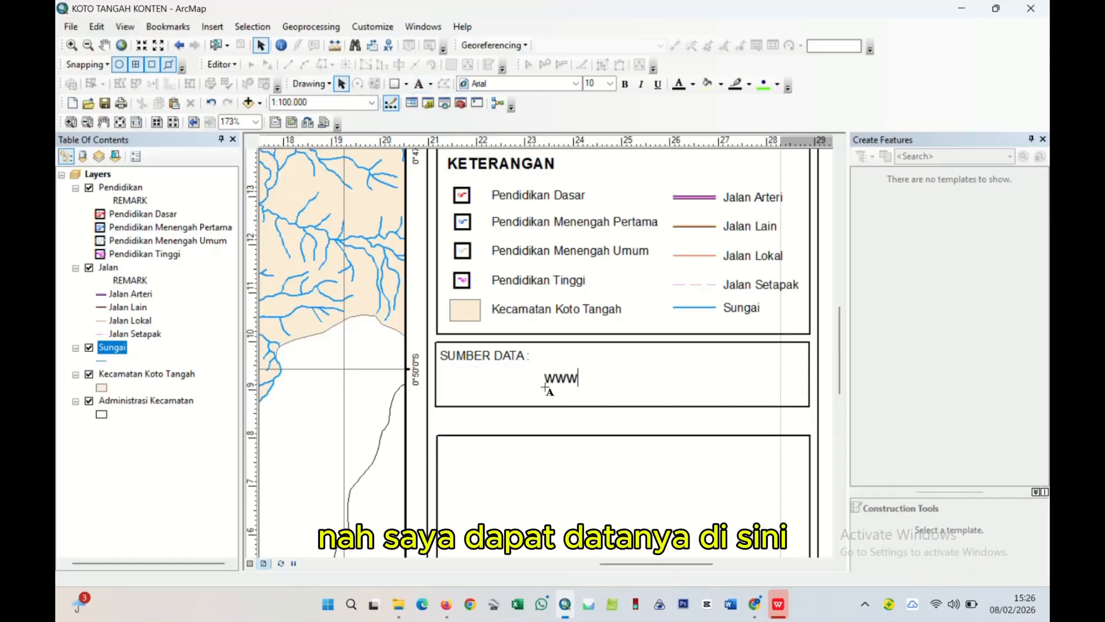
pyautogui.press('BackSpace')
pyautogui.press('BackSpace')
pyautogui.press('BackSpace')
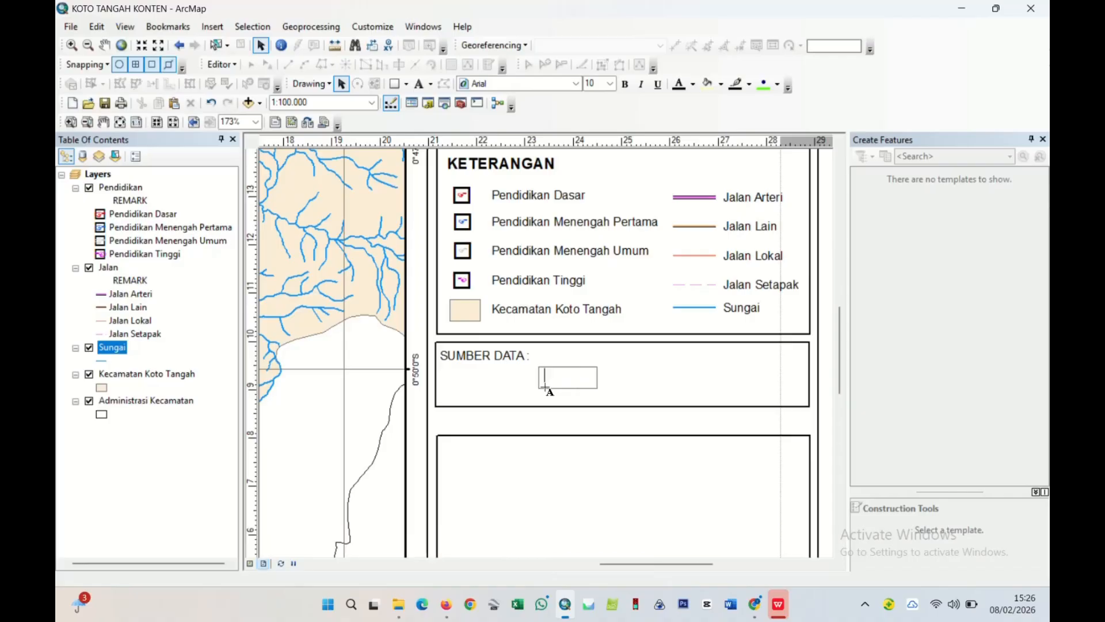
pyautogui.write('WWW. ')
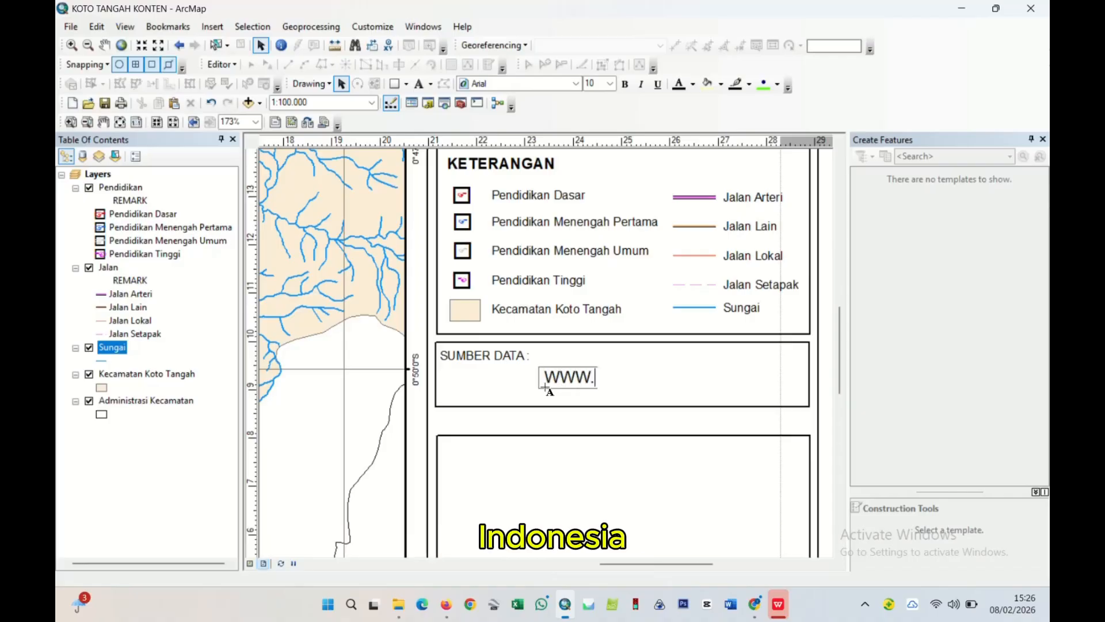
pyautogui.write('INDONESI')
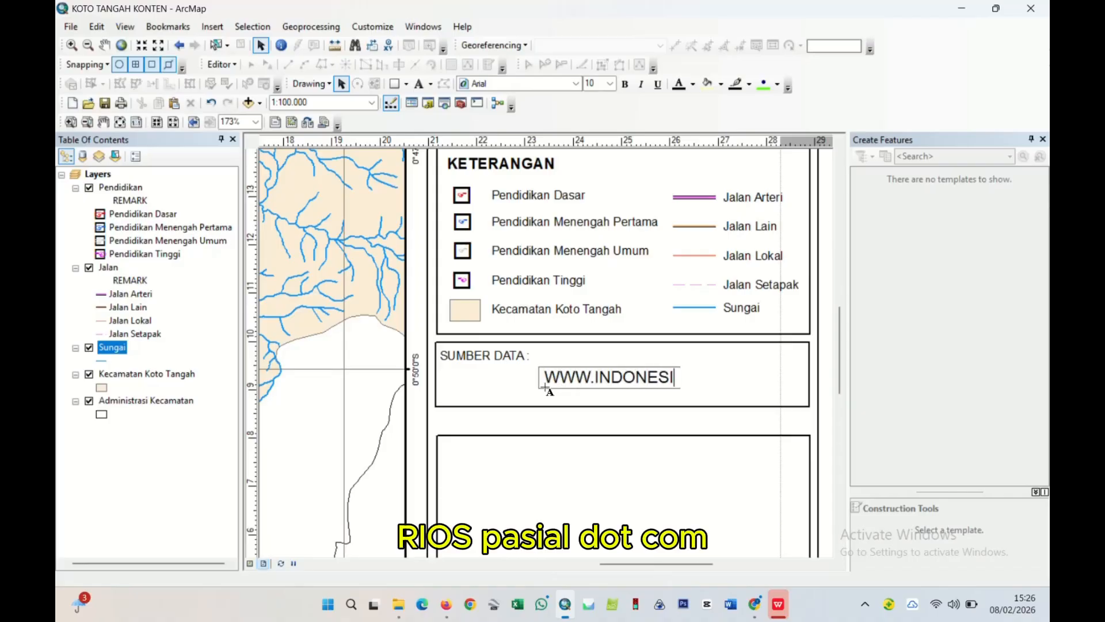
pyautogui.write('AGEOSP')
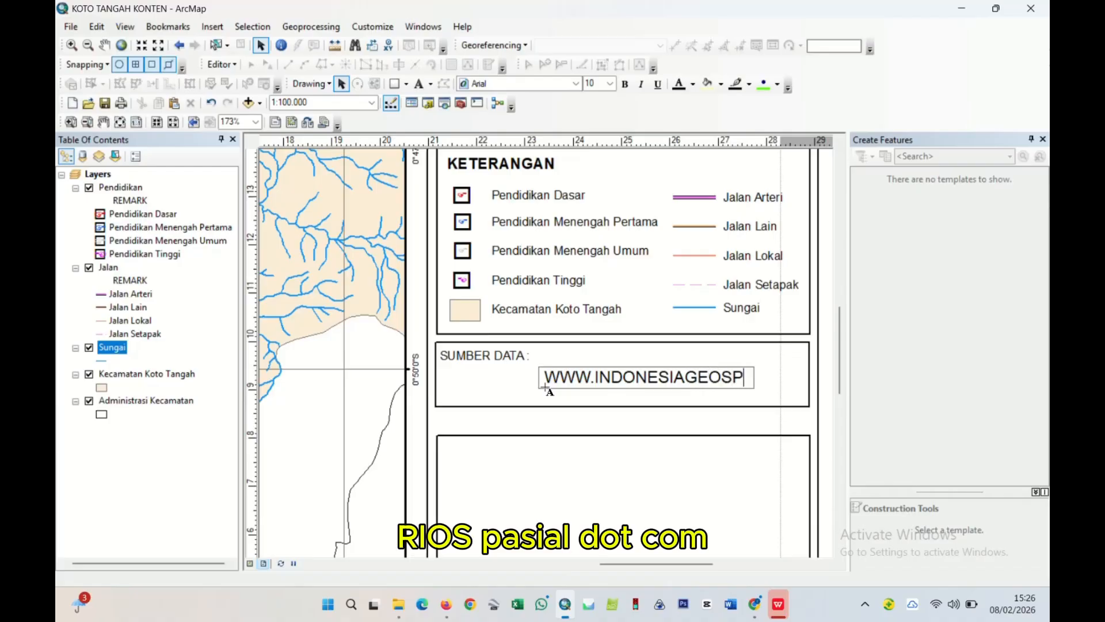
pyautogui.write('ASIAL.COM')
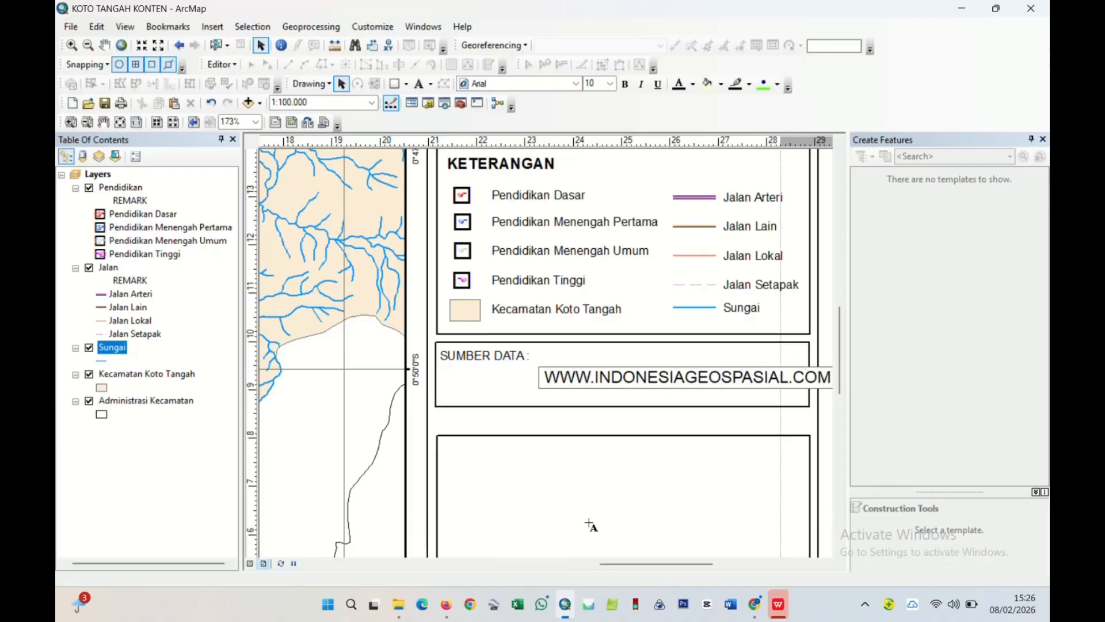
pyautogui.press('Return')
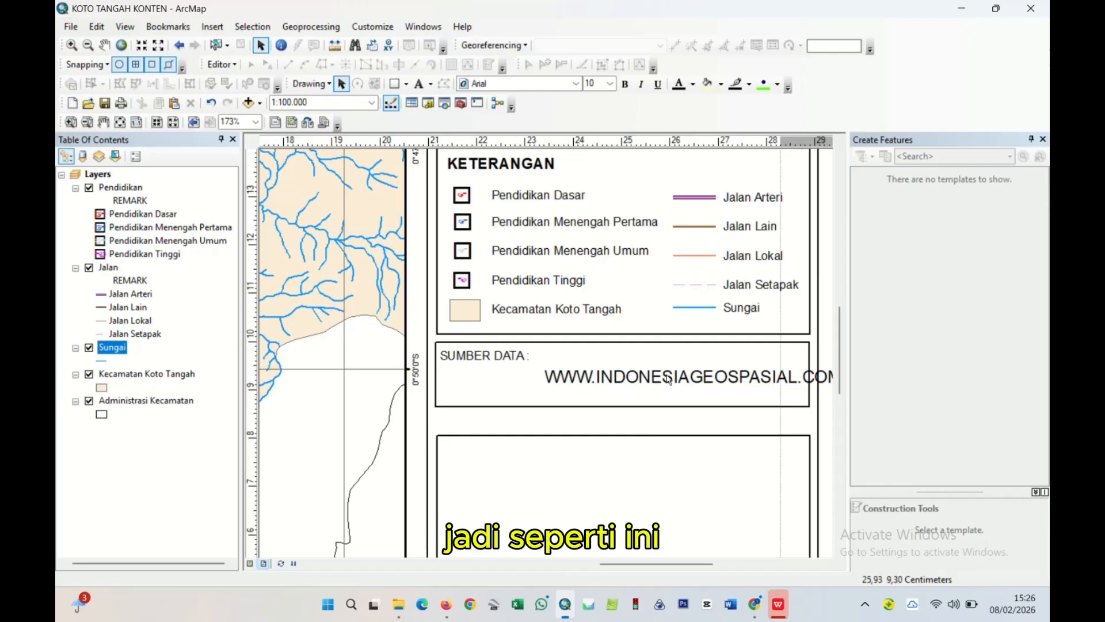
# - Set the web address text to font size 7 and move it left, directly under the SUMBER DATA heading
pyautogui.click(611, 84)
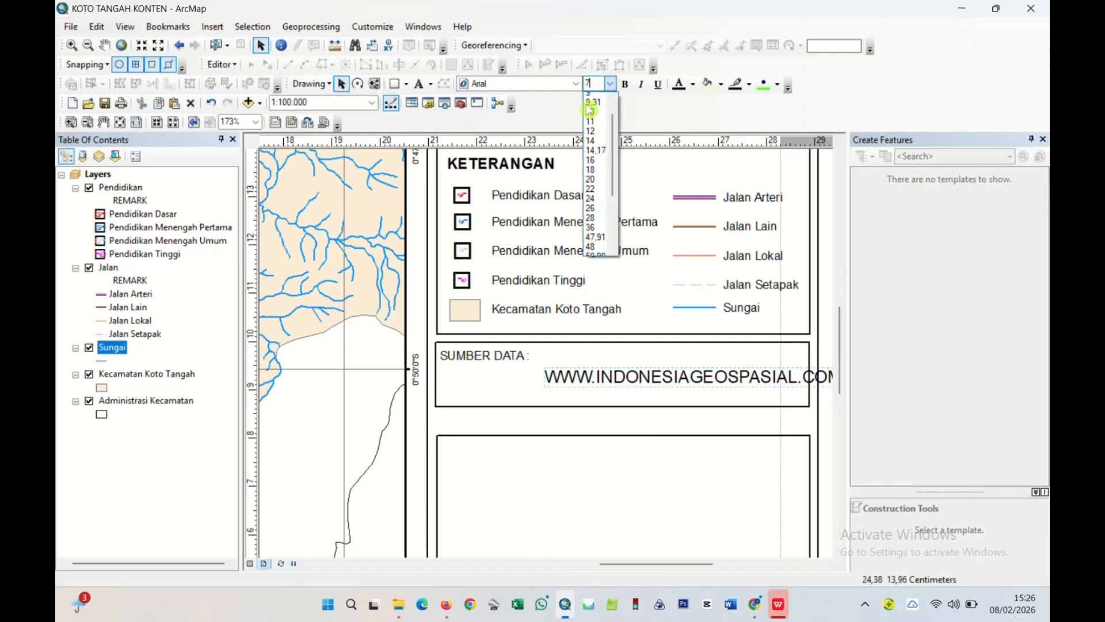
pyautogui.click(587, 107)
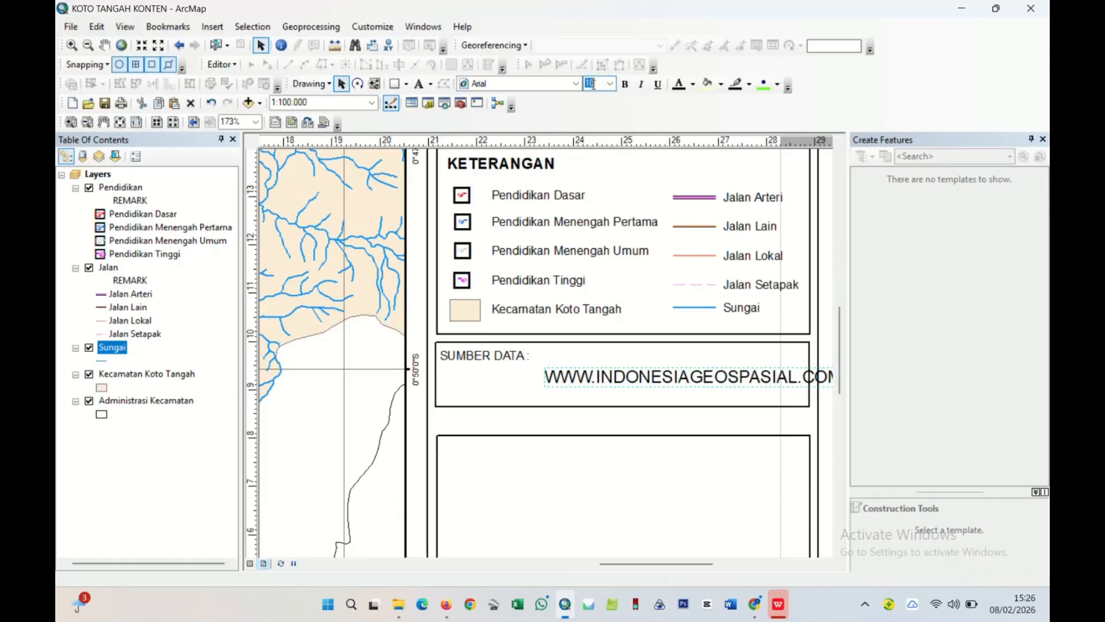
pyautogui.click(593, 84)
pyautogui.write('7')
pyautogui.press('Return')
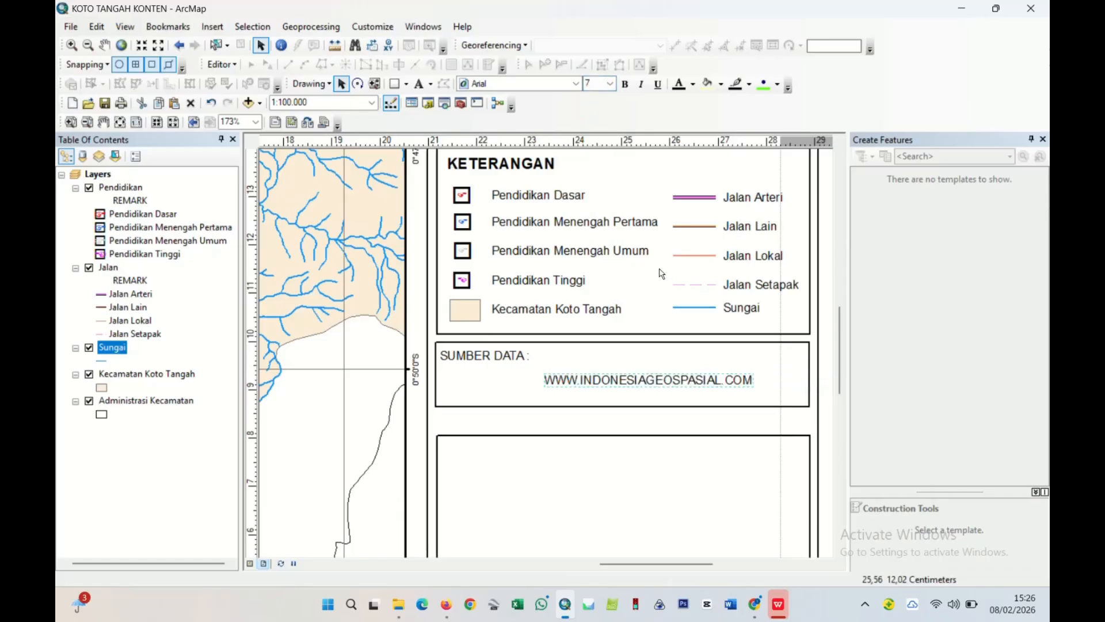
pyautogui.moveTo(622, 387); pyautogui.dragTo(494, 359)
# - Change the heading text to "Sumber Data :" and adjust its position above the web address
pyautogui.doubleClick(494, 359)
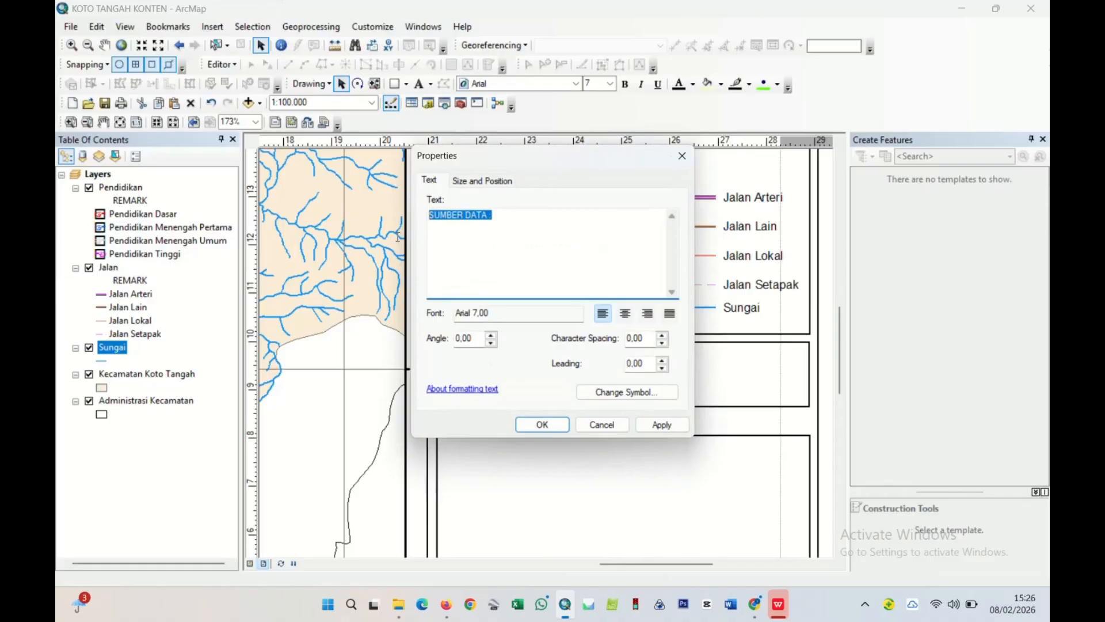
pyautogui.write('Sumber')
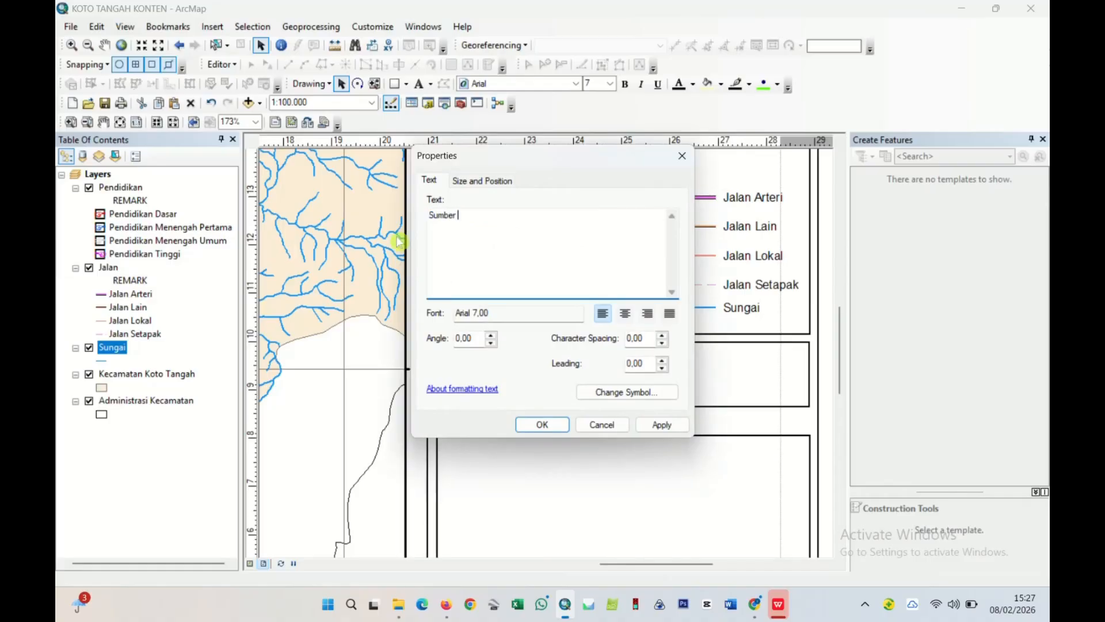
pyautogui.write(' Data ')
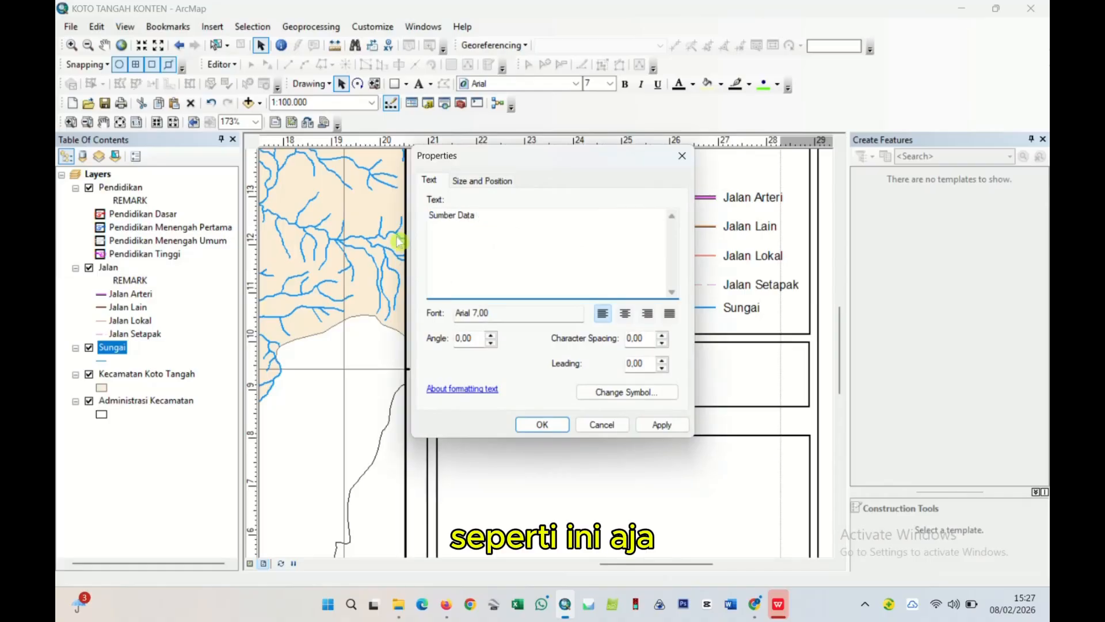
pyautogui.write(':')
pyautogui.click(527, 424)
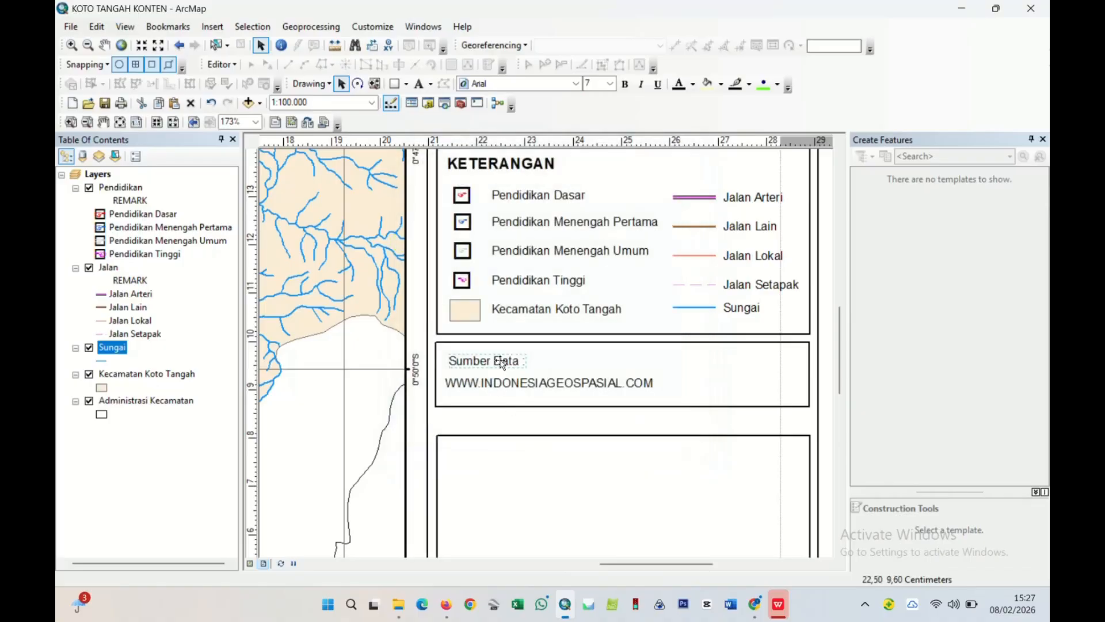
pyautogui.moveTo(498, 363); pyautogui.dragTo(495, 357)
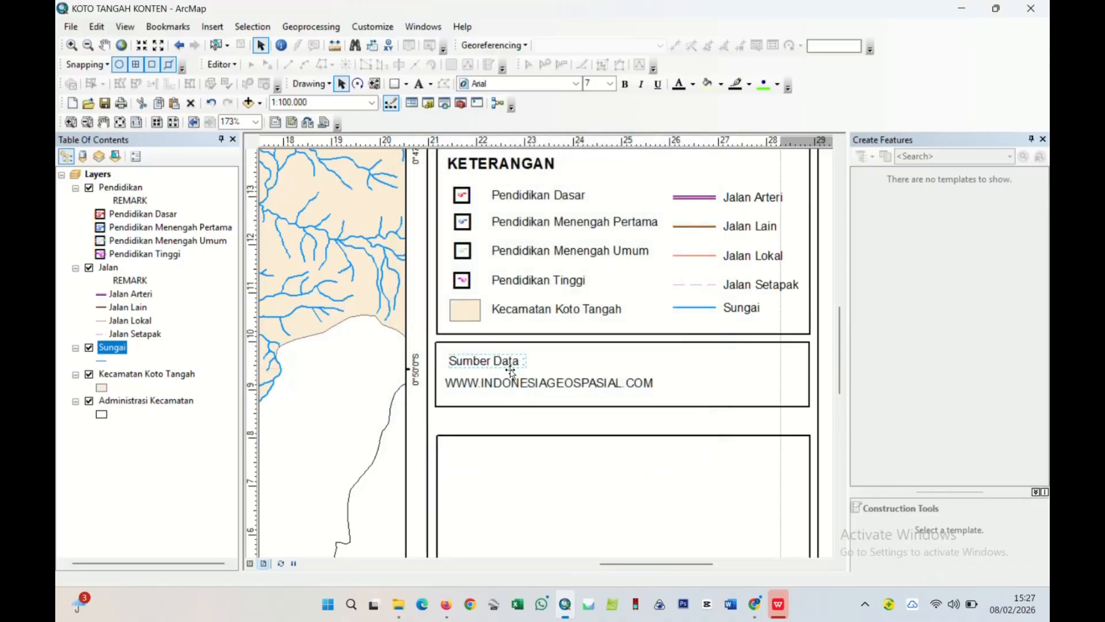
pyautogui.doubleClick(527, 390)
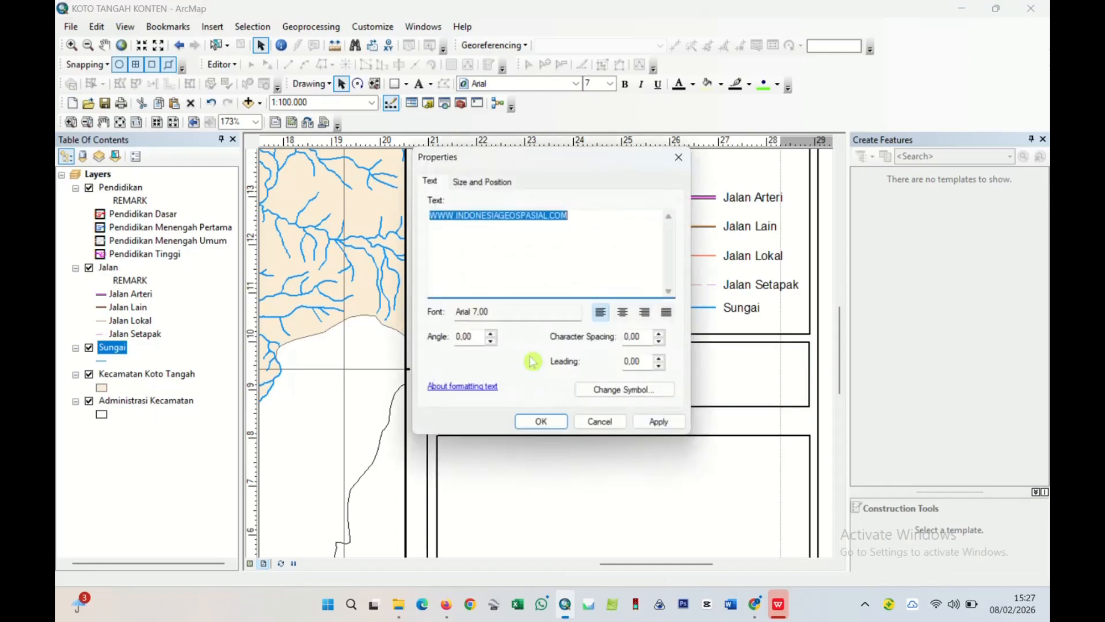
pyautogui.write('w')
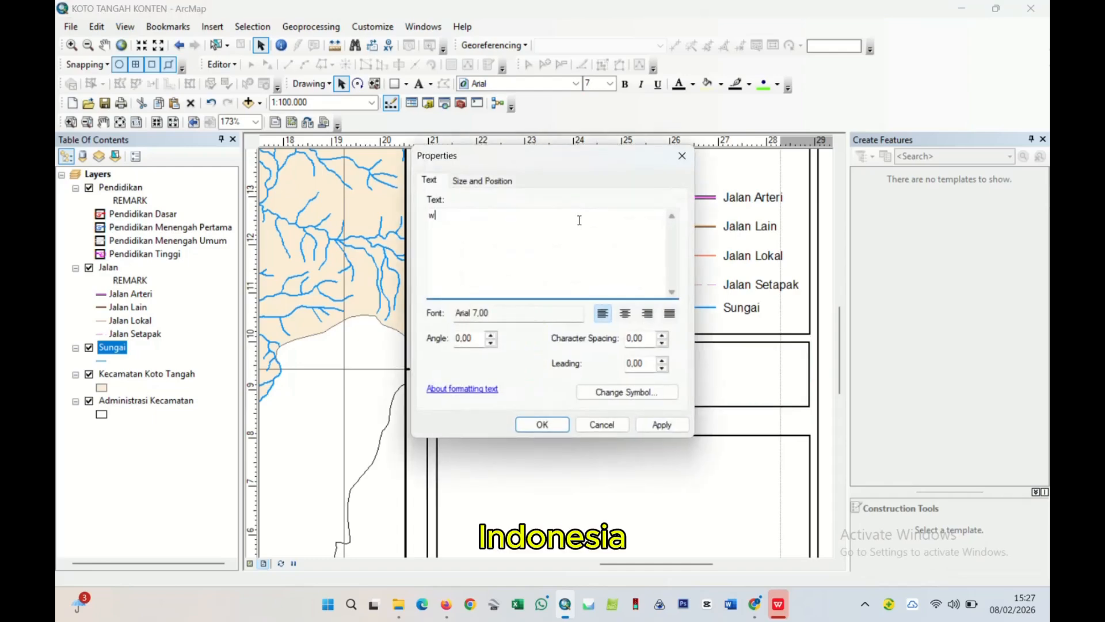
pyautogui.write('ww.indo')
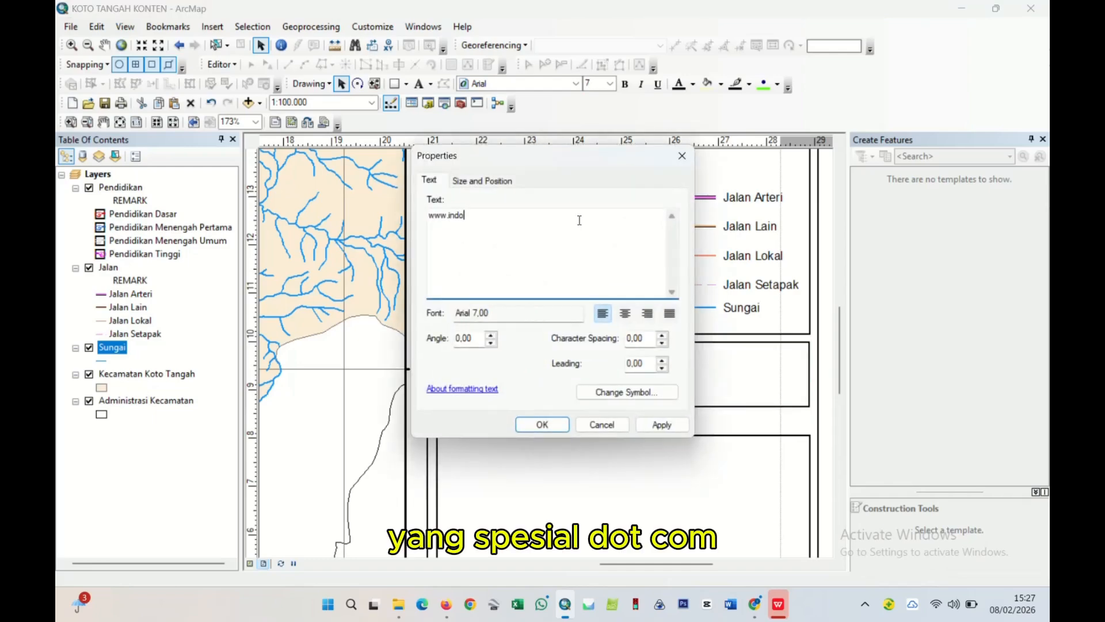
pyautogui.write('nesiageopasial.com')
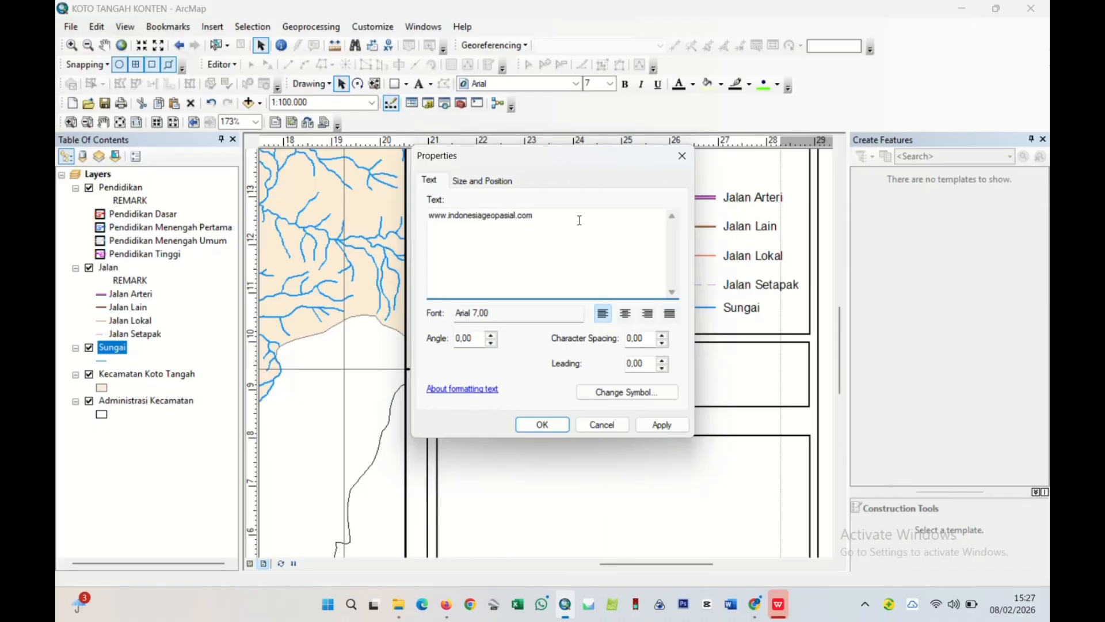
pyautogui.click(546, 424)
pyautogui.moveTo(599, 372); pyautogui.dragTo(559, 382)
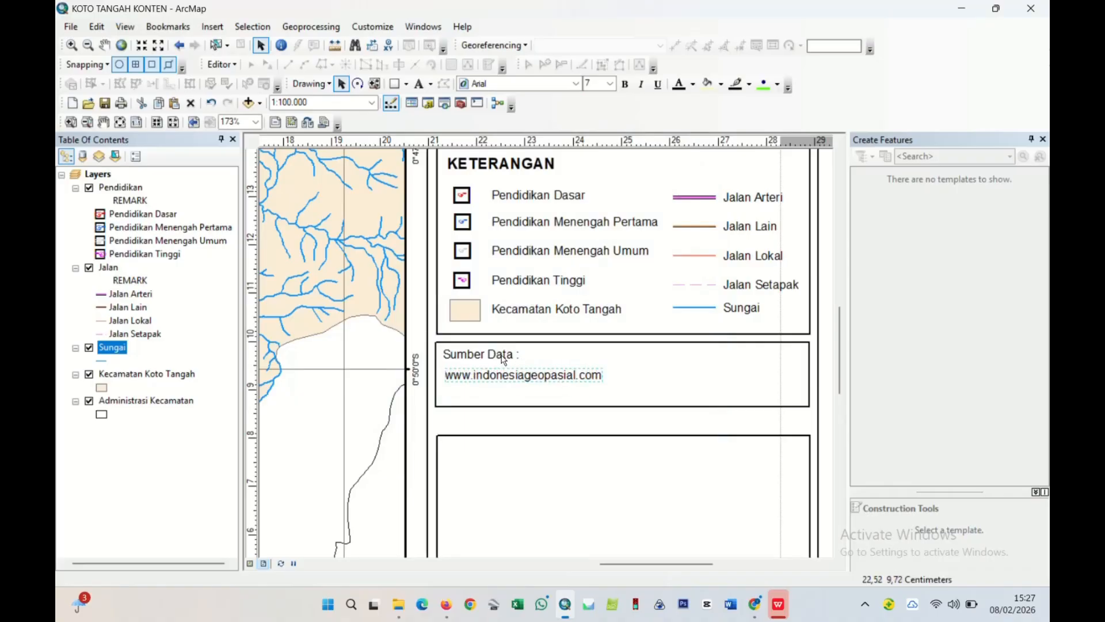
# - Shorten the Sumber Data box from its lower edge and nudge the web address to line up with the heading
pyautogui.click(567, 407)
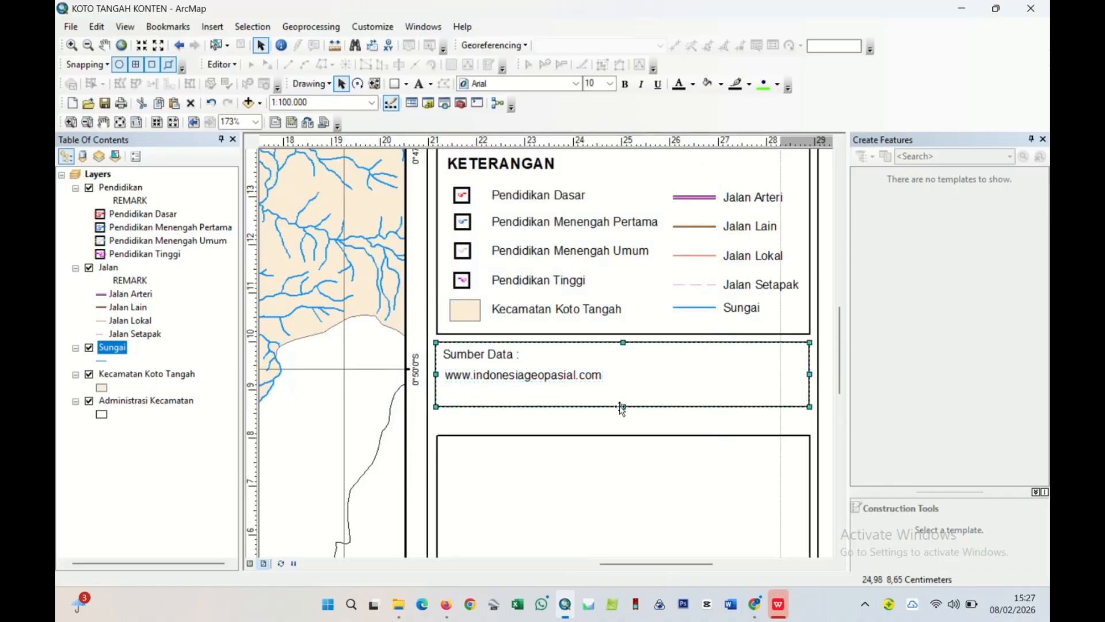
pyautogui.moveTo(622, 407); pyautogui.dragTo(622, 394)
pyautogui.click(563, 381)
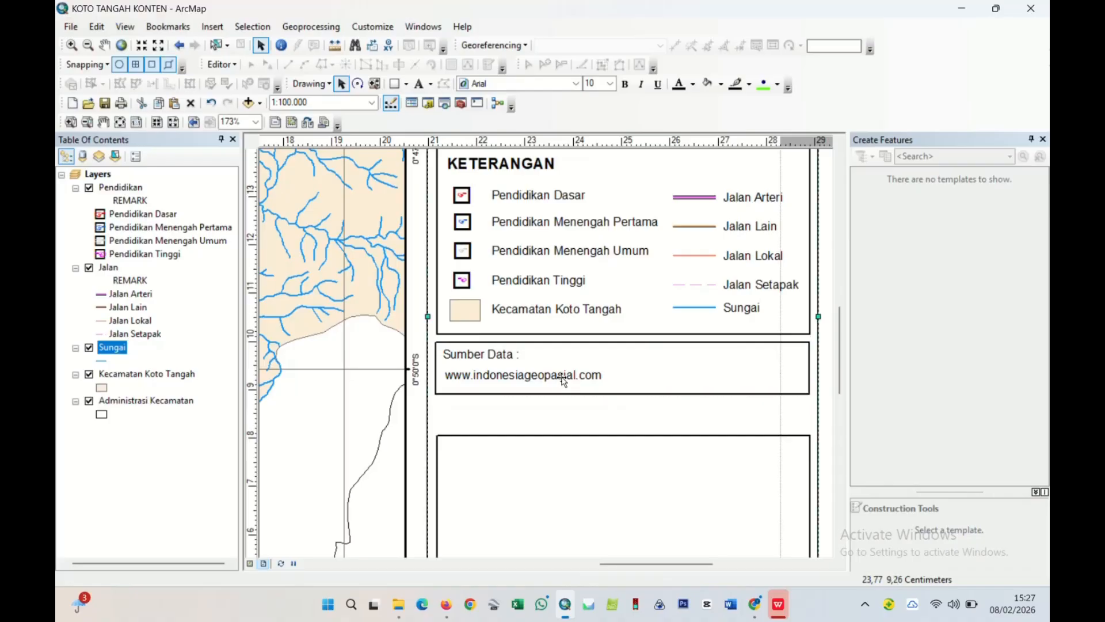
pyautogui.click(564, 381)
pyautogui.click(564, 381)
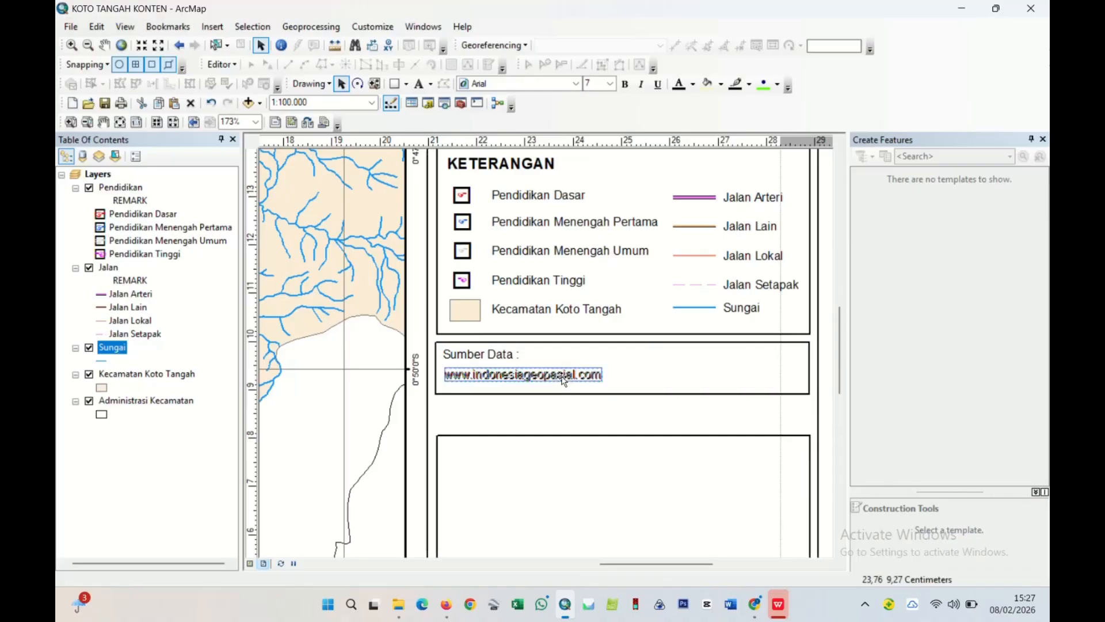
pyautogui.click(603, 413)
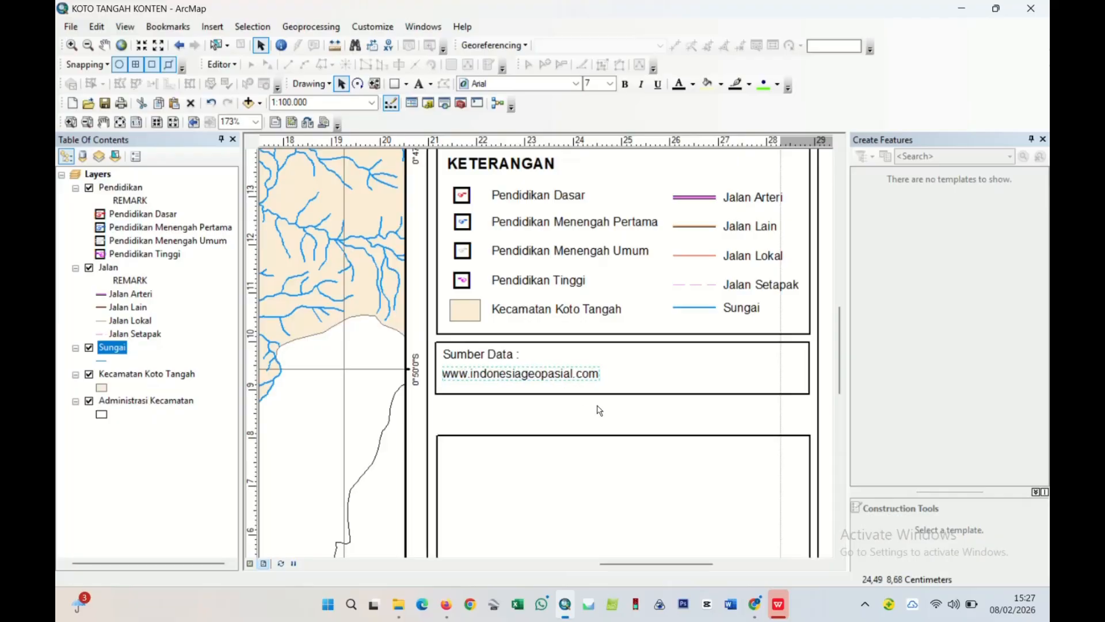
# - Extend the empty box upward until its upper edge sits just beneath the Sumber Data box
pyautogui.click(623, 453)
pyautogui.click(626, 436)
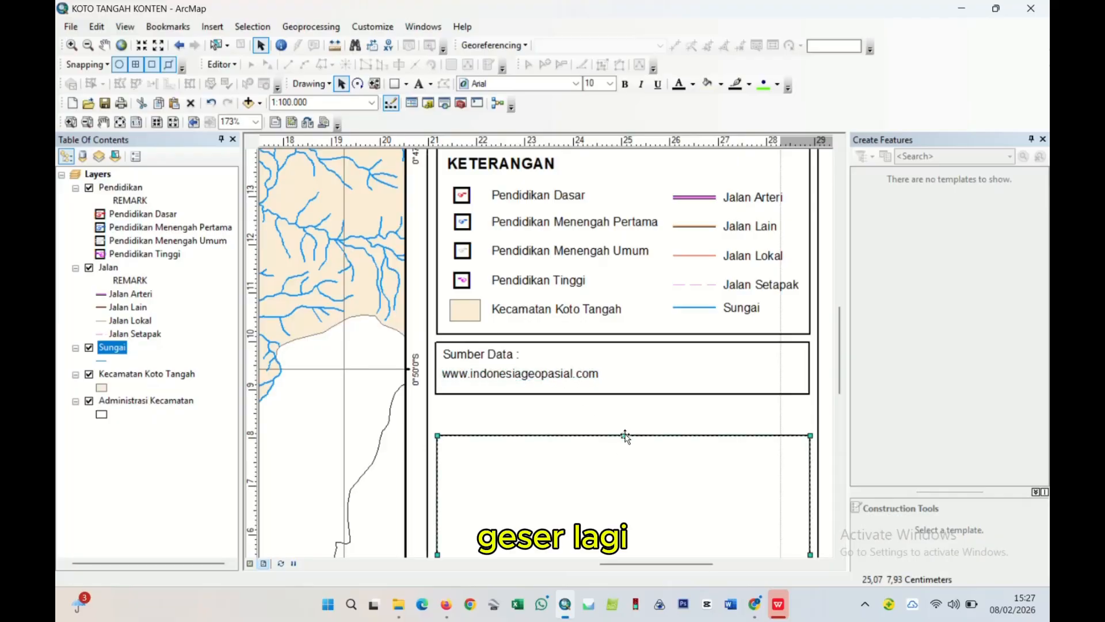
pyautogui.moveTo(624, 433); pyautogui.dragTo(625, 402)
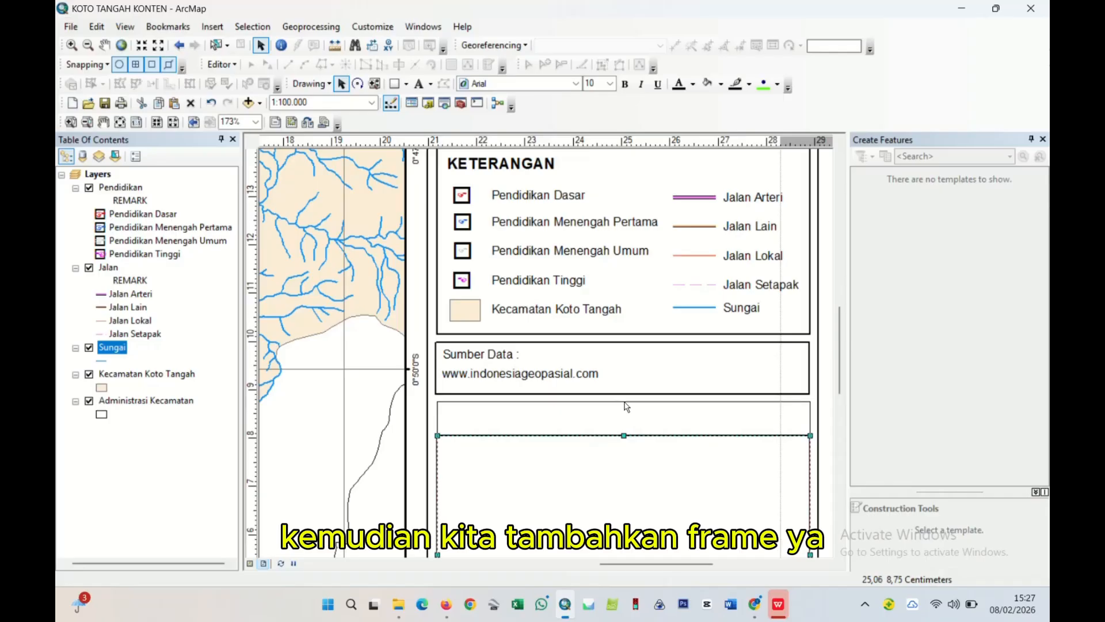
pyautogui.scroll(2, 707, 399)
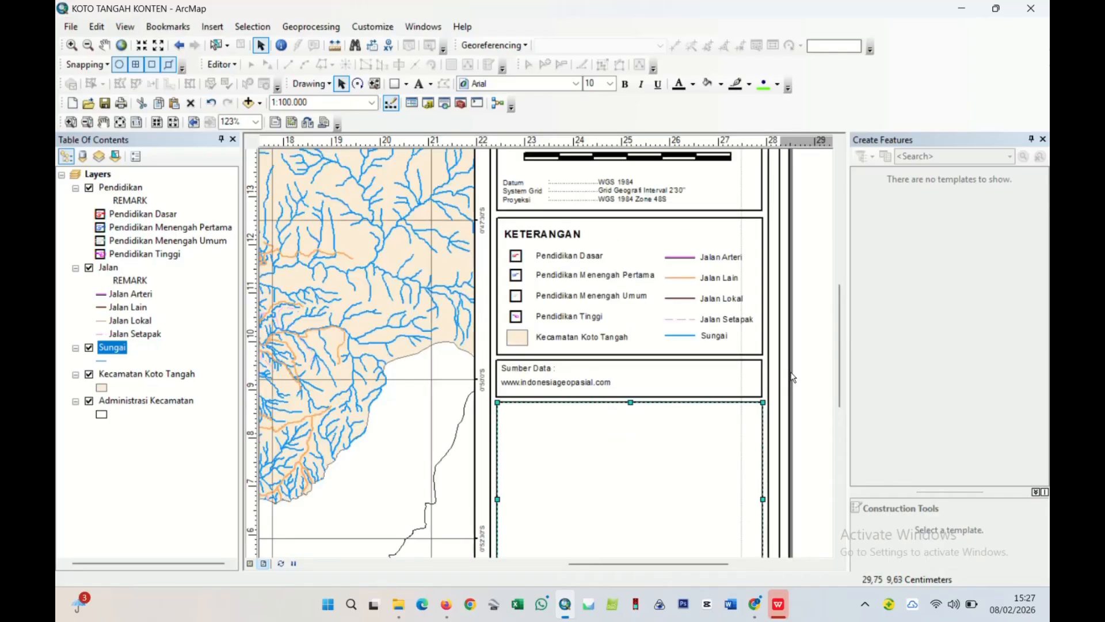
pyautogui.click(801, 398)
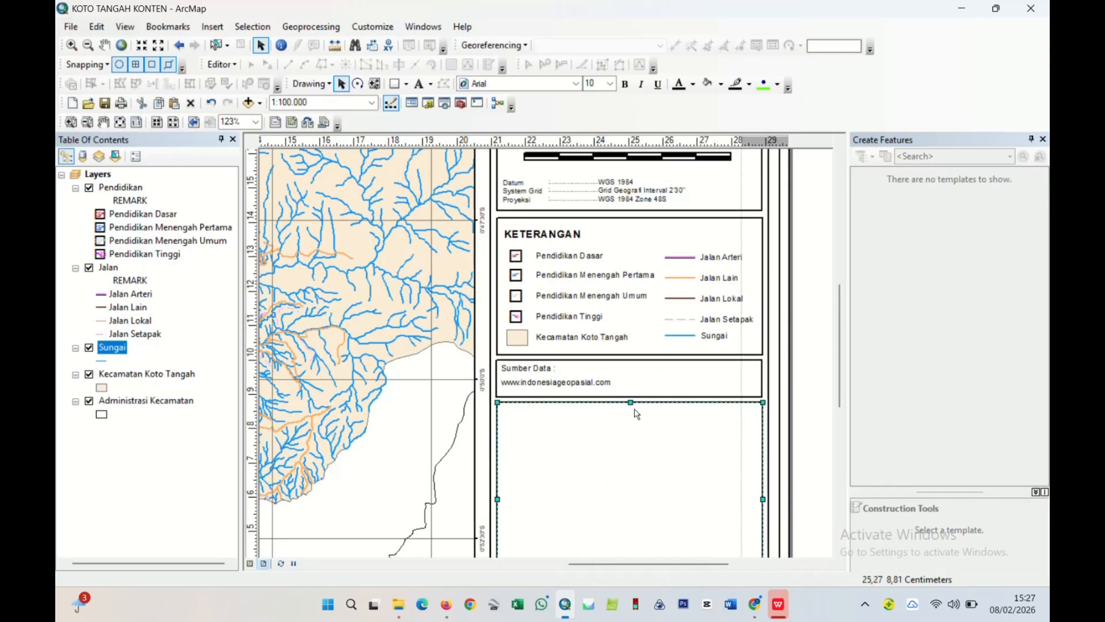
pyautogui.scroll(2, 645, 392)
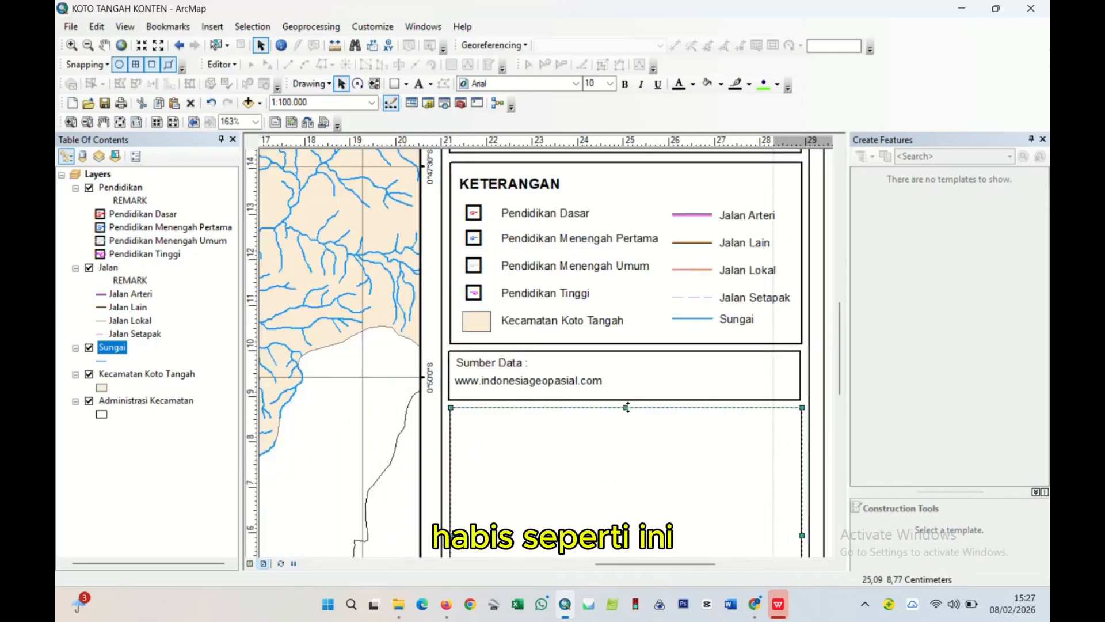
# - Review the whole map layout page, checking the box arrangement and the sea color
pyautogui.click(817, 403)
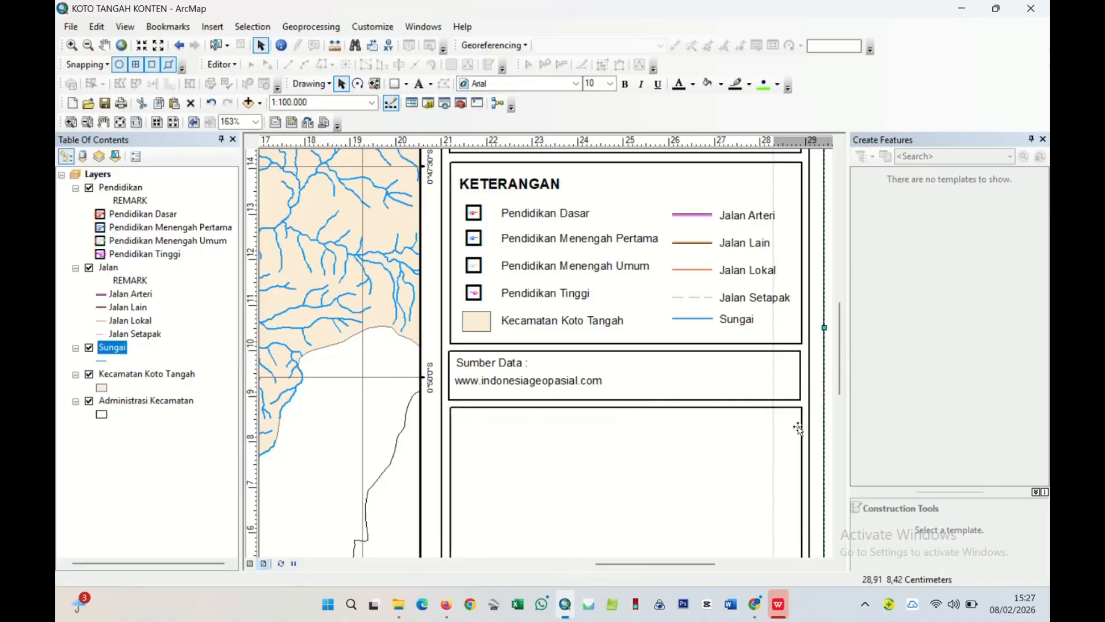
pyautogui.moveTo(790, 435); pyautogui.dragTo(703, 367)
pyautogui.scroll(2, 680, 452)
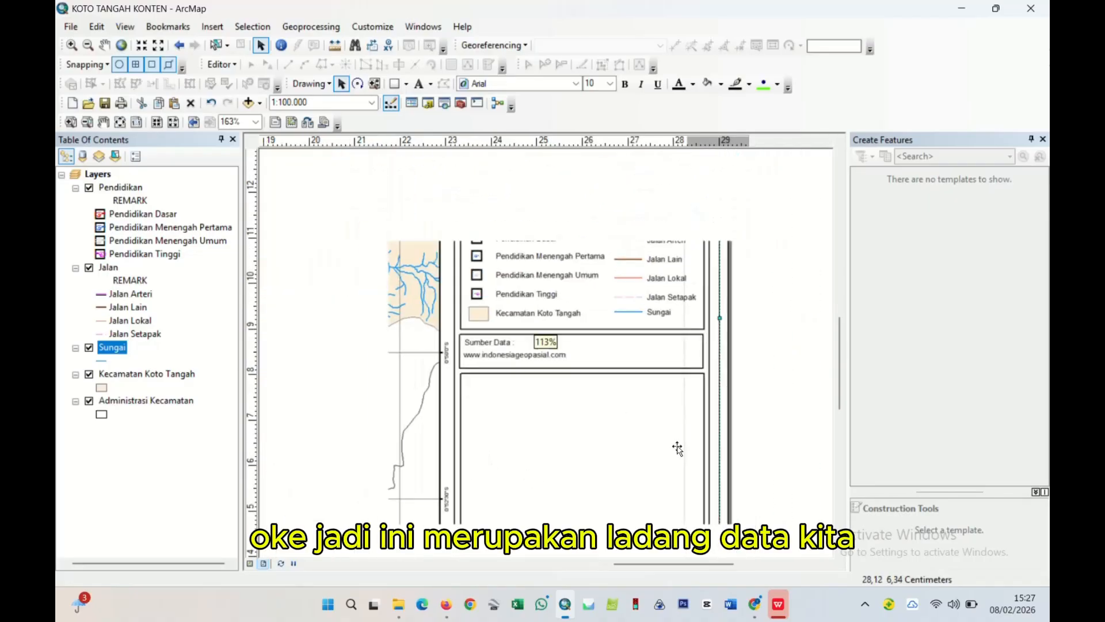
pyautogui.scroll(3, 671, 403)
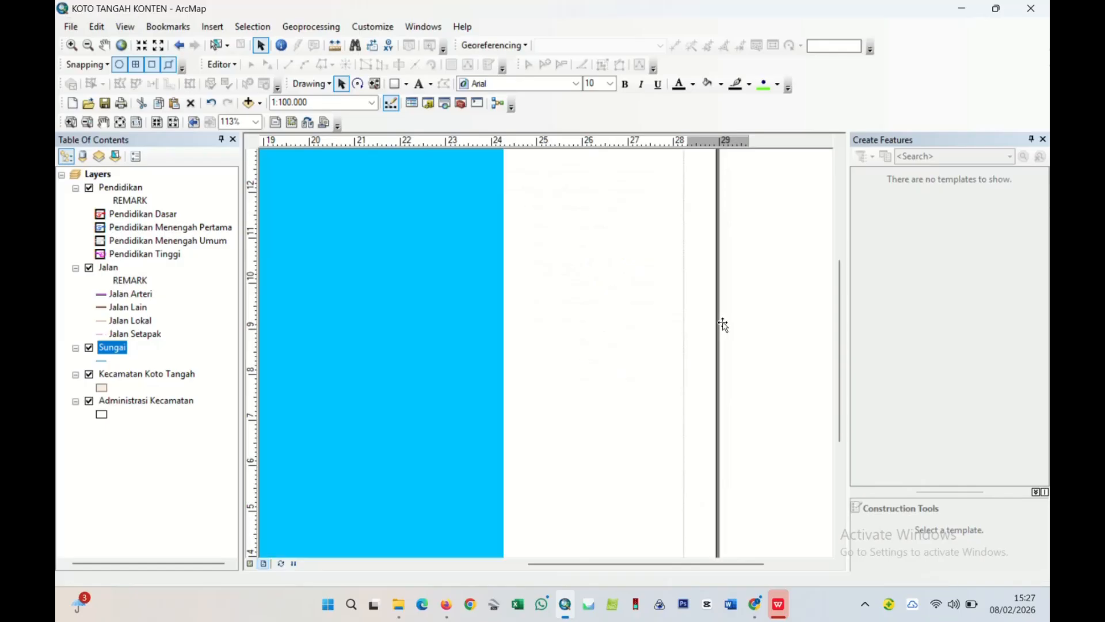
pyautogui.moveTo(732, 330); pyautogui.dragTo(788, 398)
pyautogui.scroll(2, 772, 398)
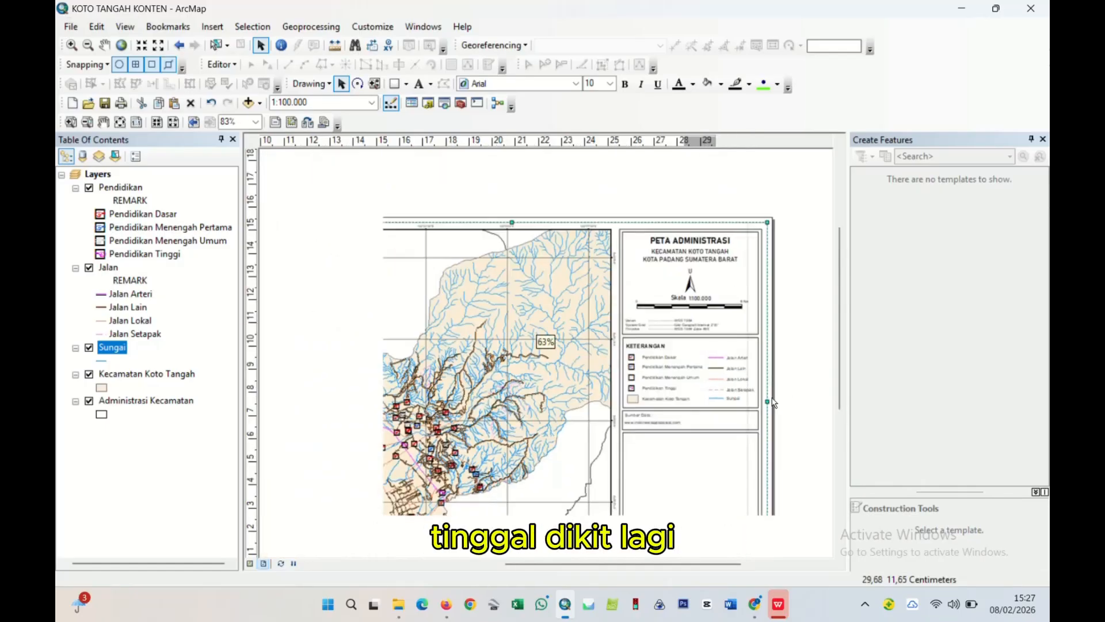
pyautogui.scroll(2, 765, 429)
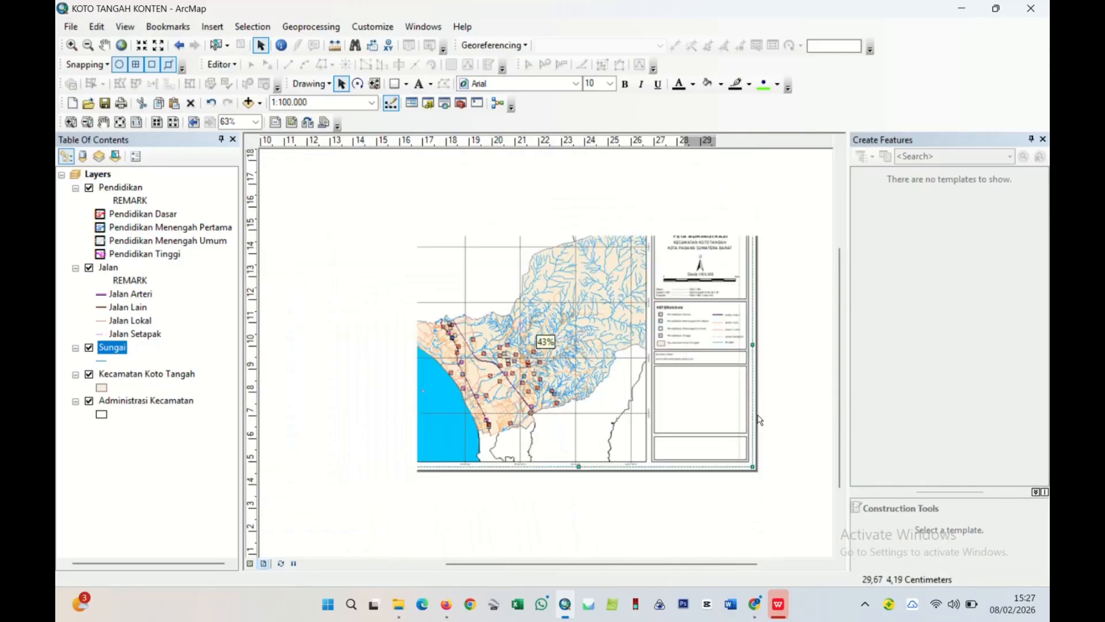
pyautogui.scroll(-1, 771, 367)
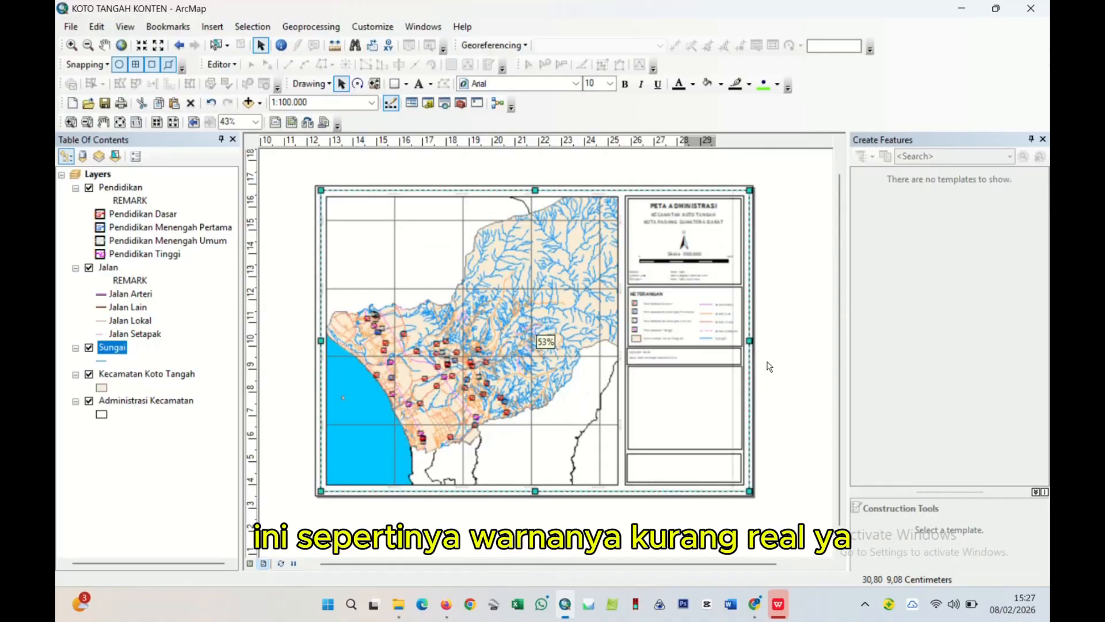
# - Change the background color of the Layers data frame to a lighter sky blue
pyautogui.rightClick(97, 174)
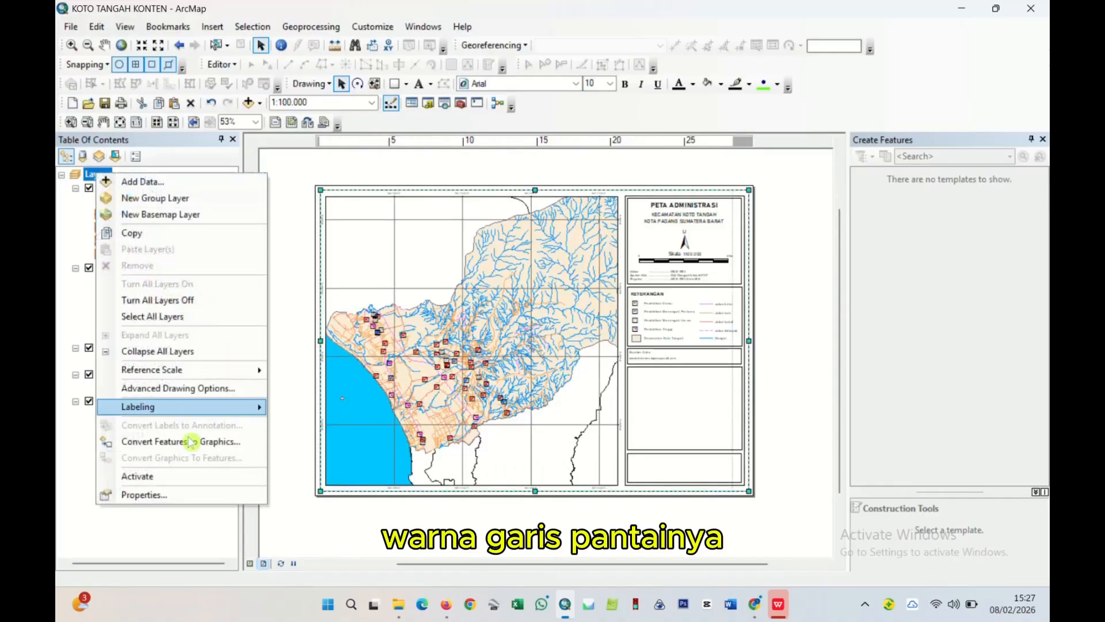
pyautogui.click(165, 492)
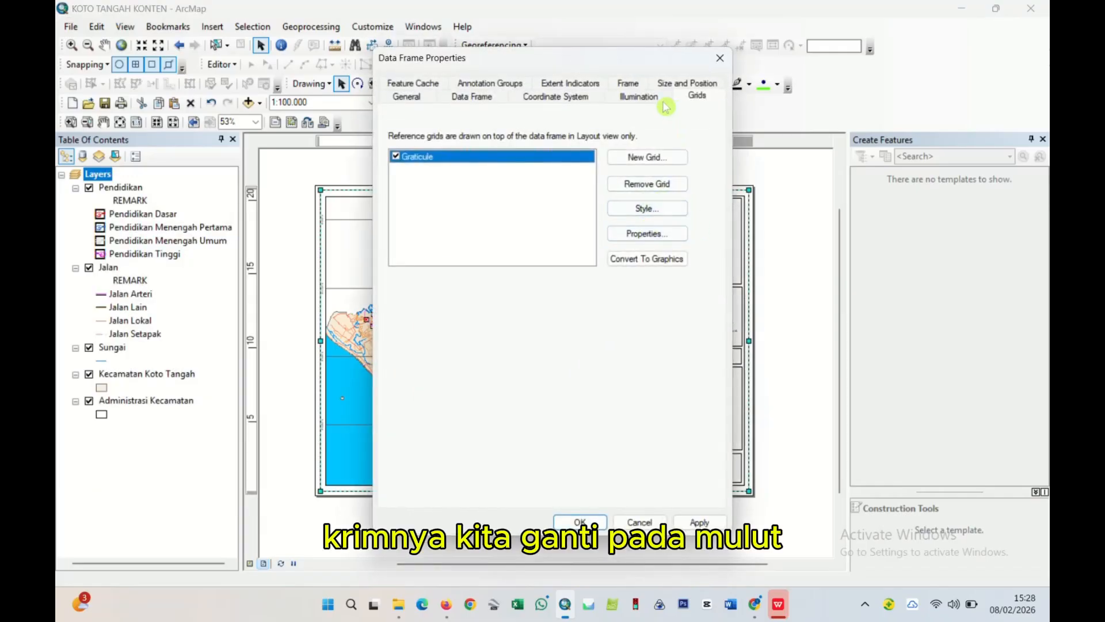
pyautogui.click(628, 85)
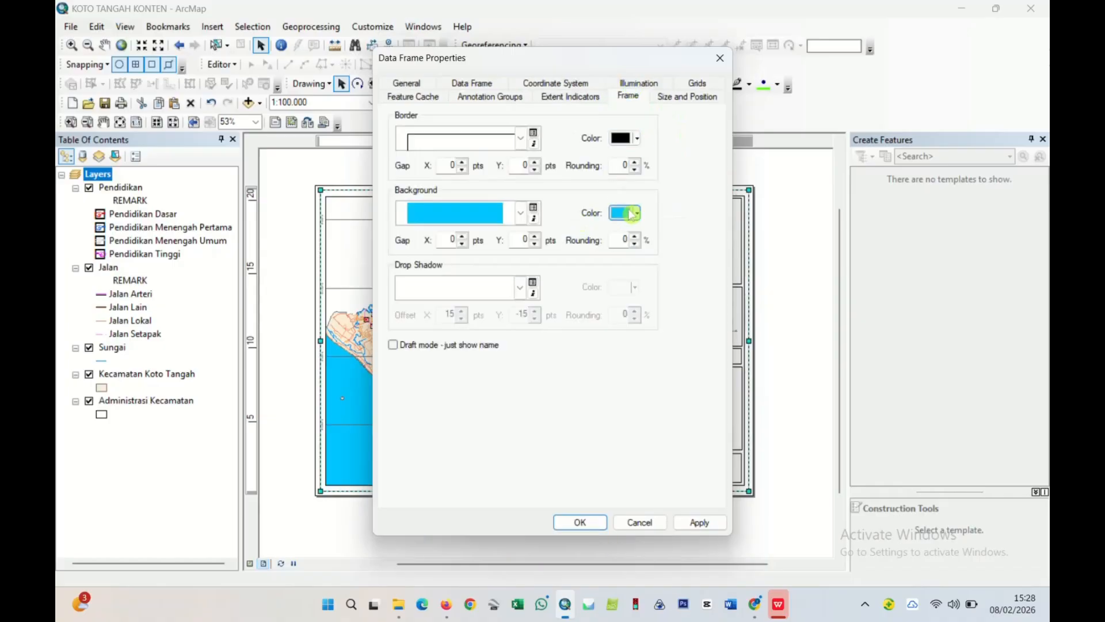
pyautogui.click(631, 214)
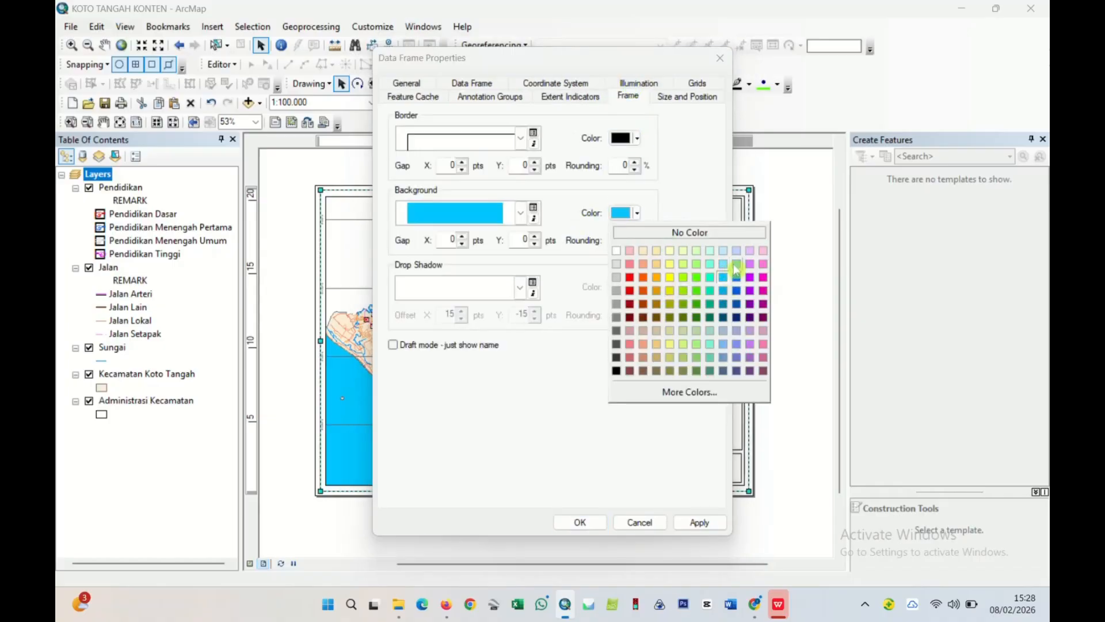
pyautogui.click(737, 265)
pyautogui.click(638, 214)
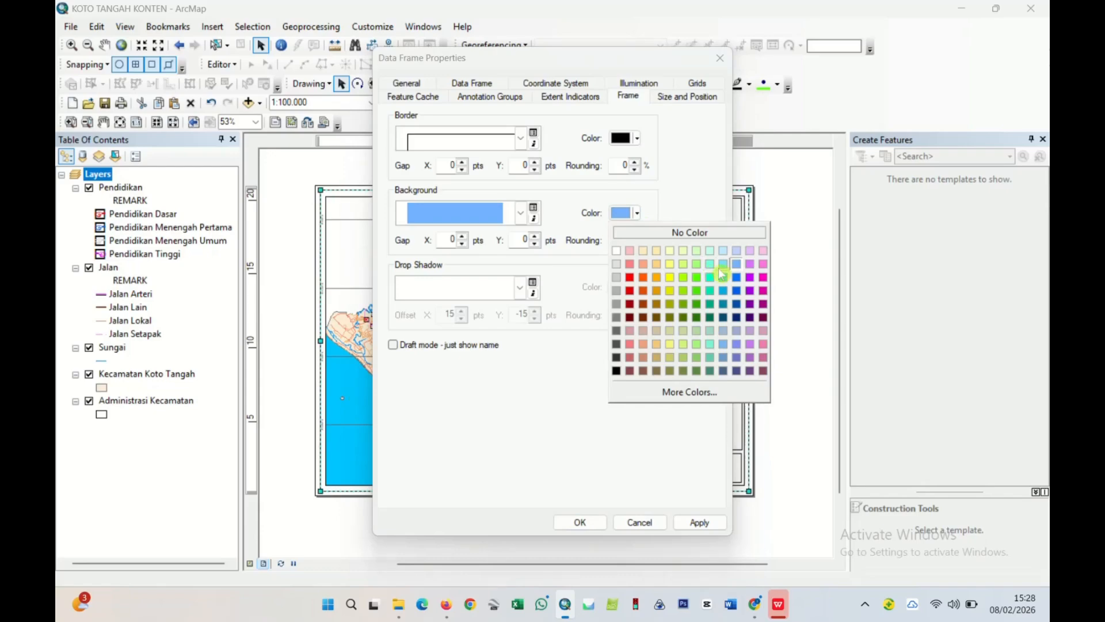
pyautogui.click(722, 266)
pyautogui.click(699, 522)
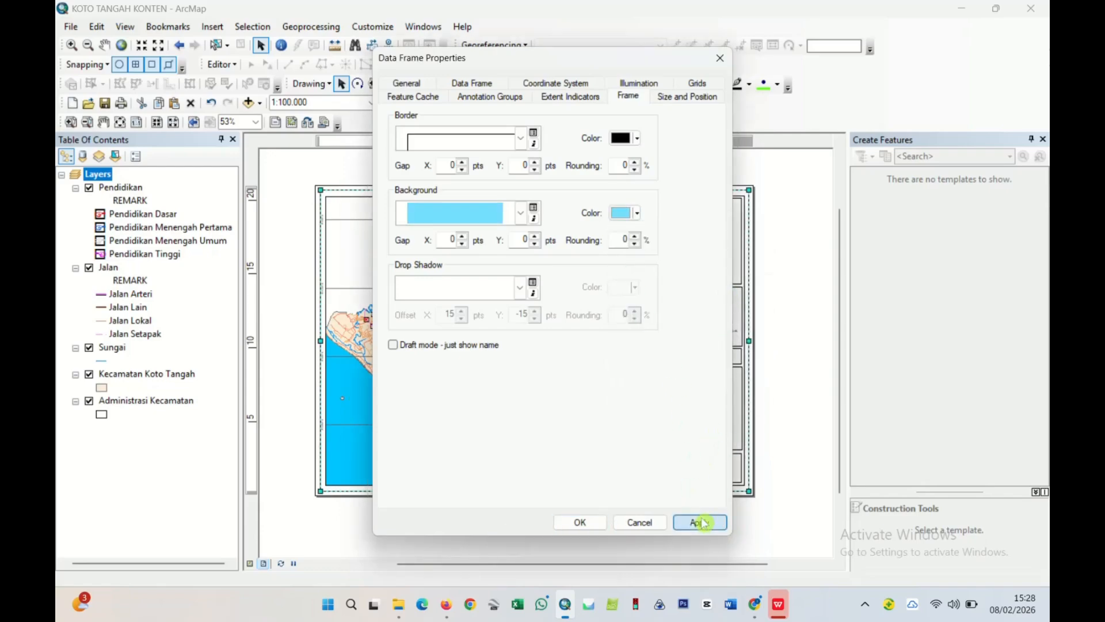
pyautogui.click(580, 522)
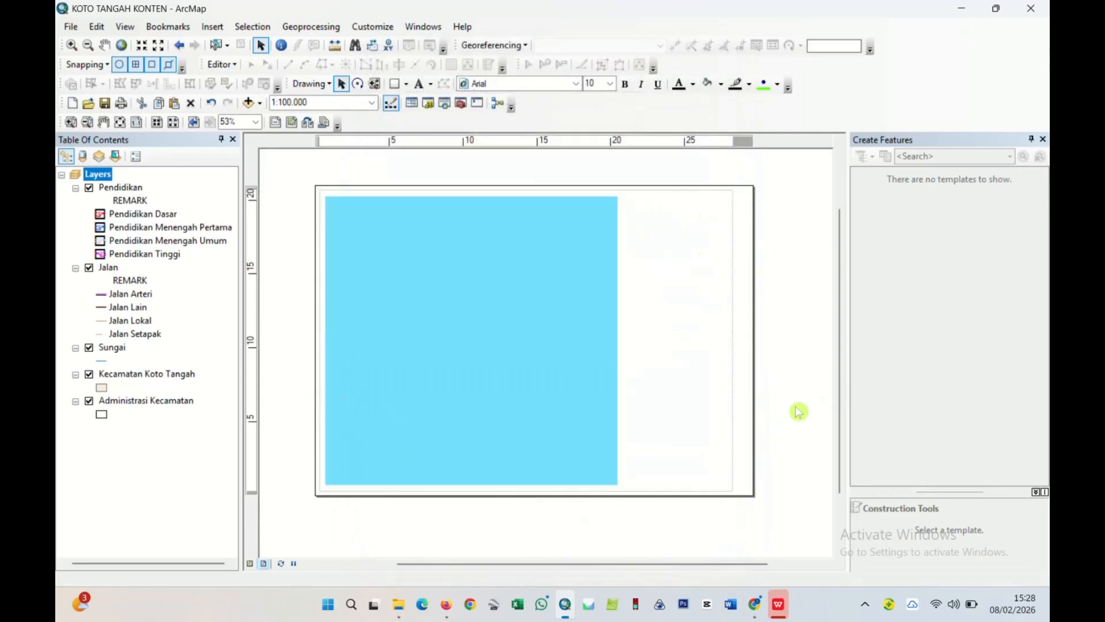
# - Shorten the Sumber Data box slightly more and raise the upper edge of the empty box to close the gap
pyautogui.scroll(-2, 724, 415)
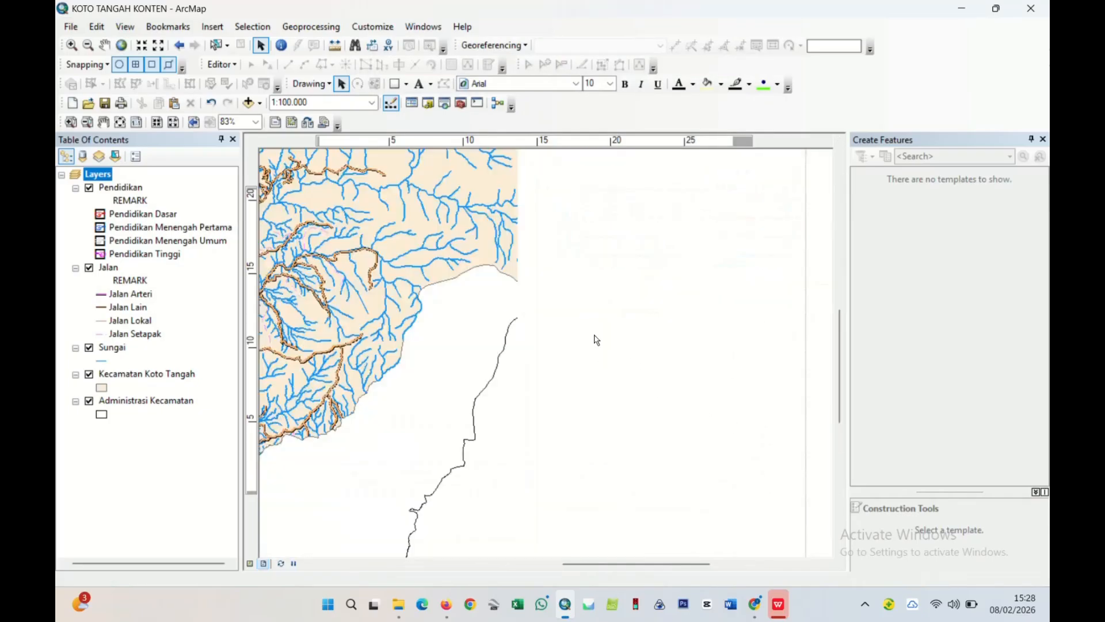
pyautogui.scroll(-2, 596, 339)
pyautogui.click(683, 323)
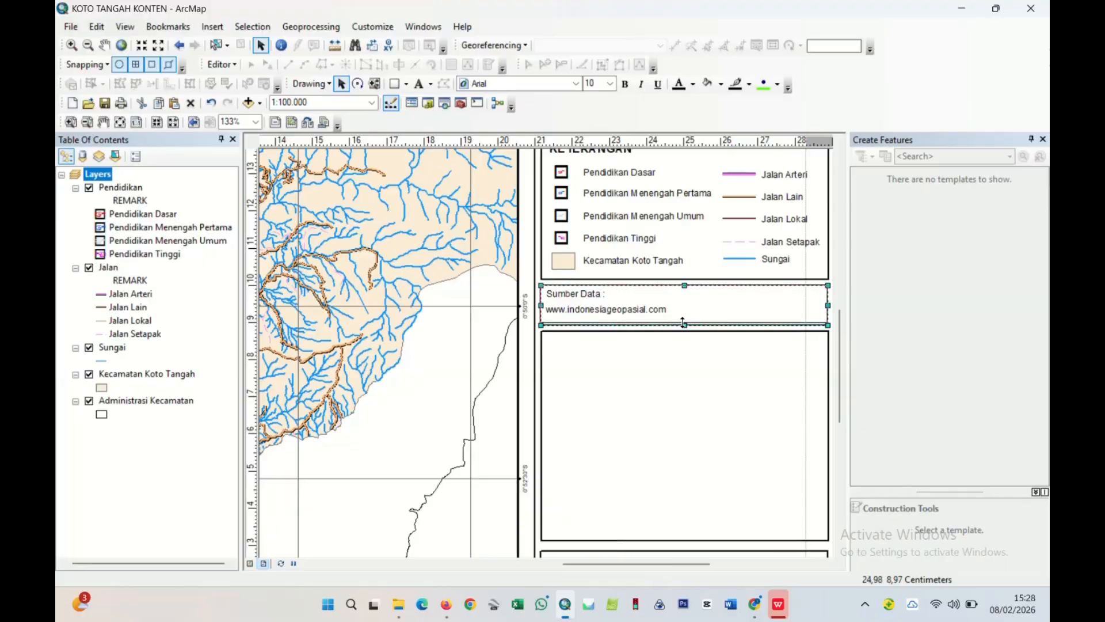
pyautogui.moveTo(683, 322); pyautogui.dragTo(684, 325)
pyautogui.click(679, 338)
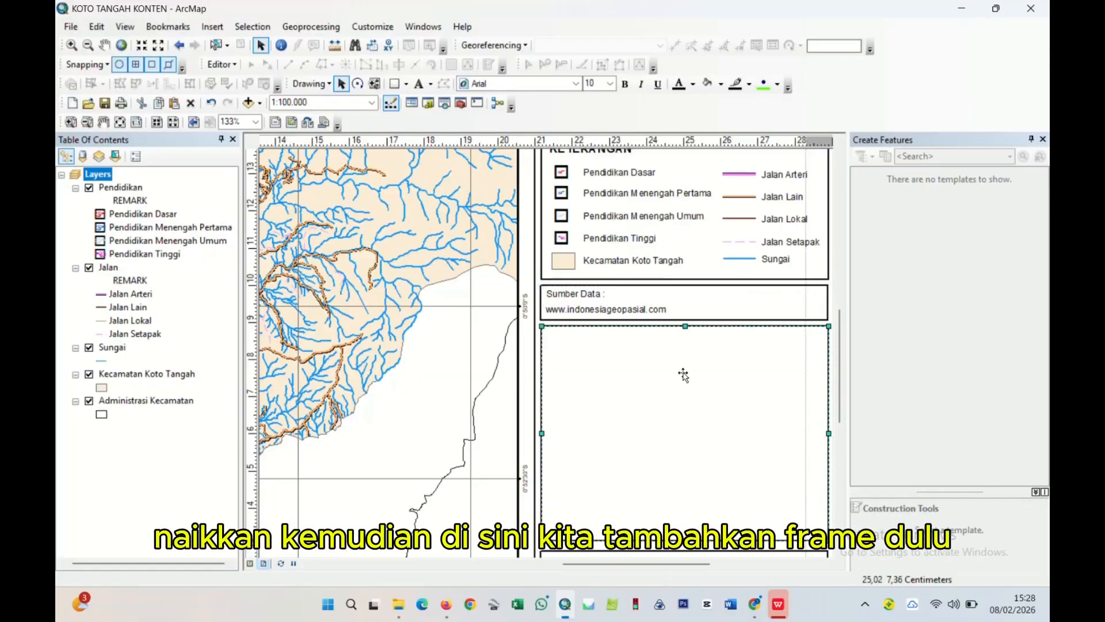
# - Insert a new data frame and copy the Kecamatan Koto Tangah and Administrasi Kecamatan layers into it
pyautogui.click(206, 243)
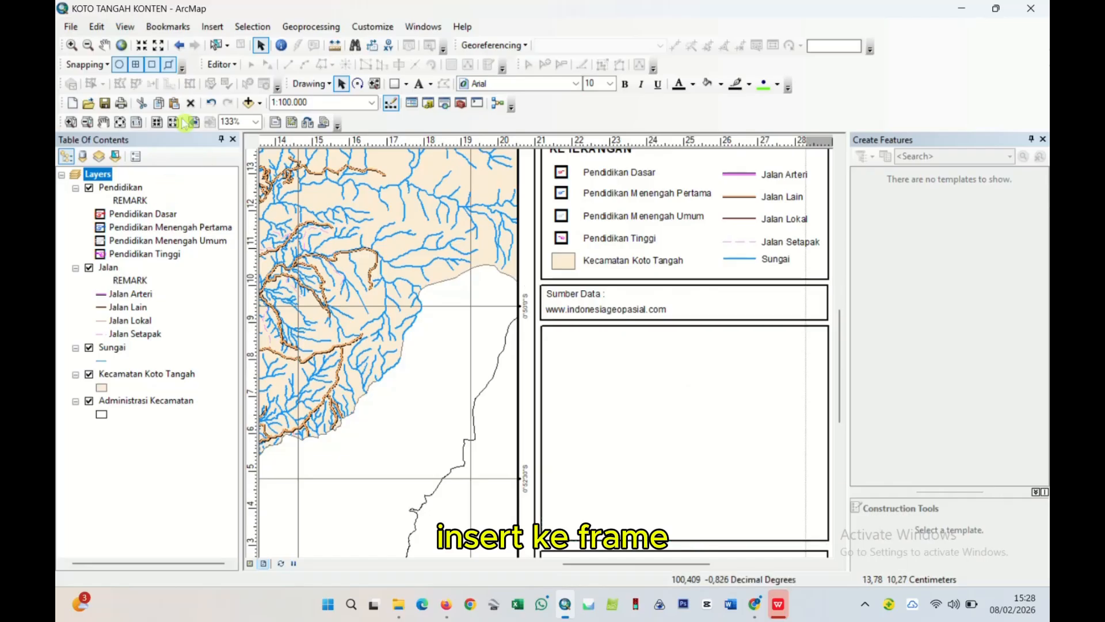
pyautogui.click(226, 28)
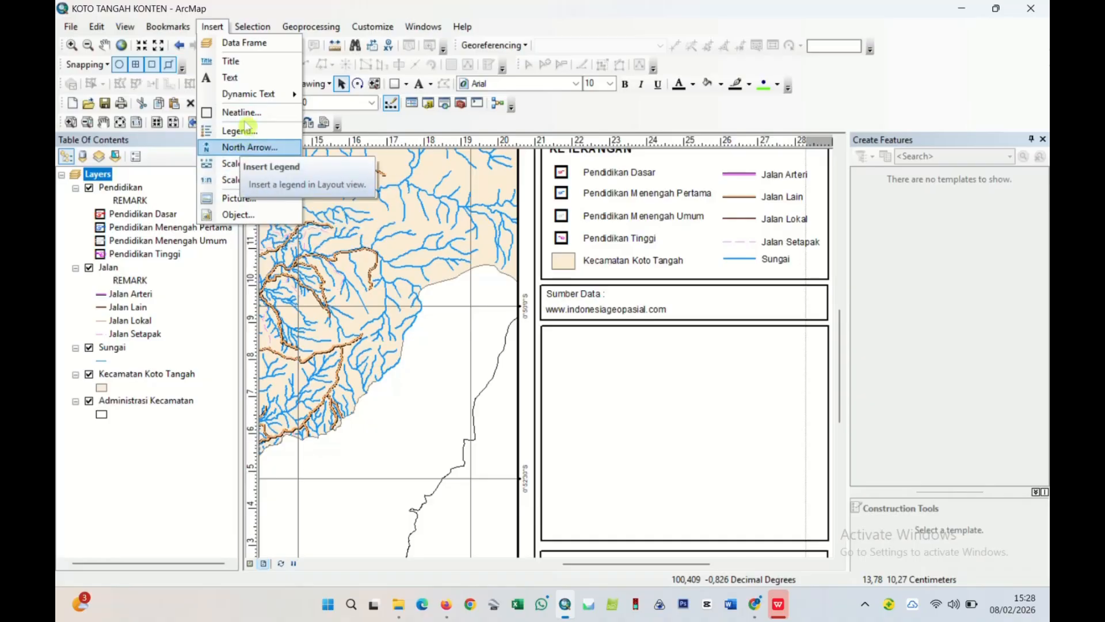
pyautogui.click(244, 43)
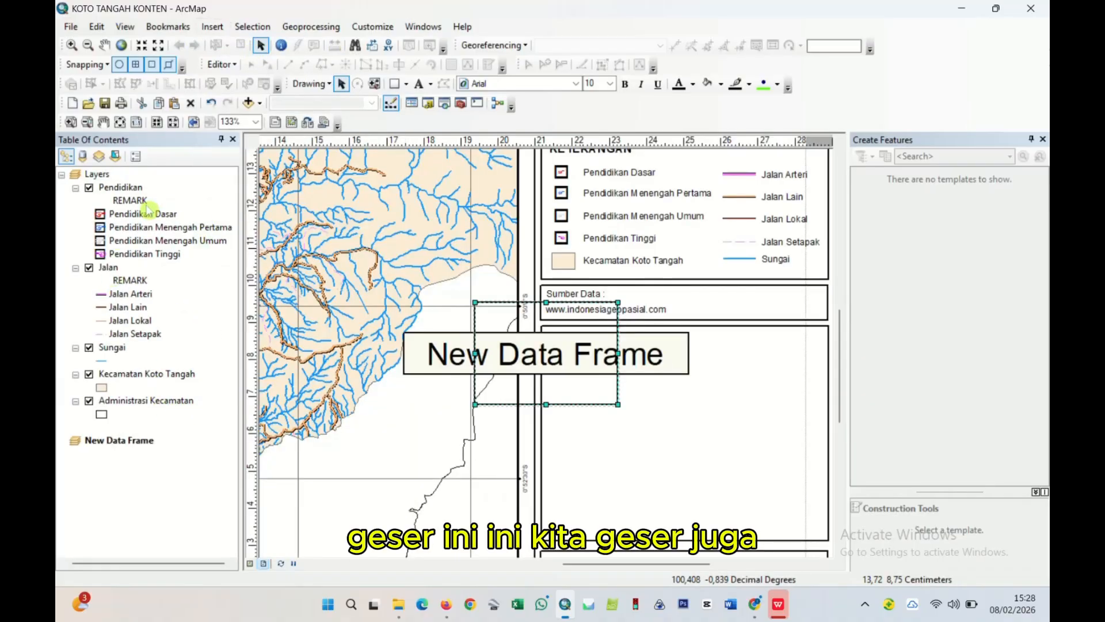
pyautogui.click(126, 379)
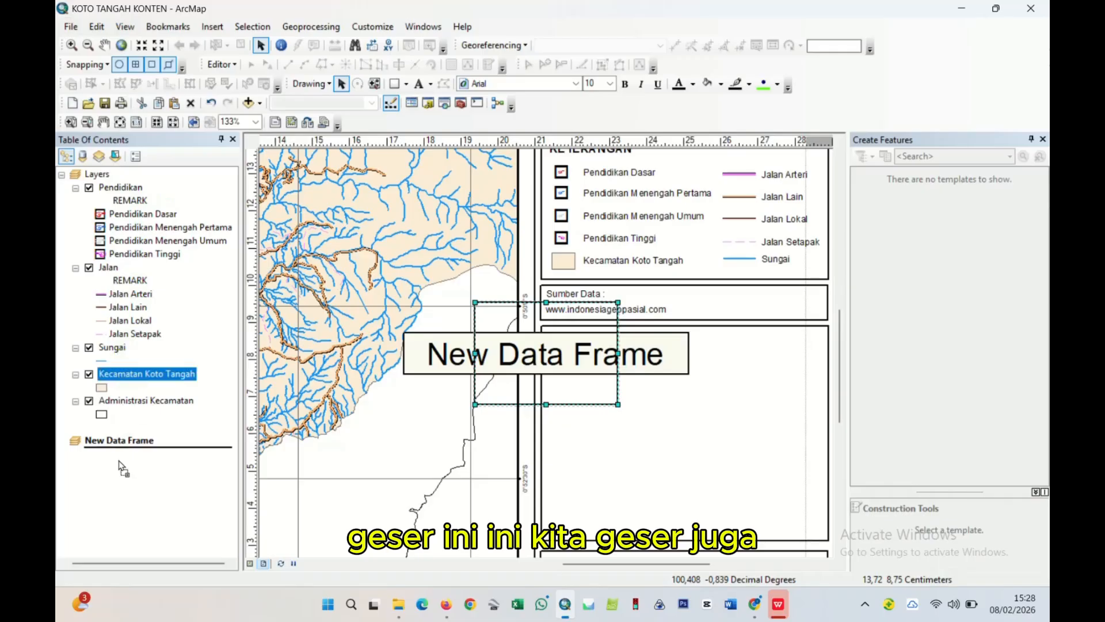
pyautogui.moveTo(119, 461); pyautogui.dragTo(119, 462)
pyautogui.moveTo(138, 400); pyautogui.dragTo(124, 481)
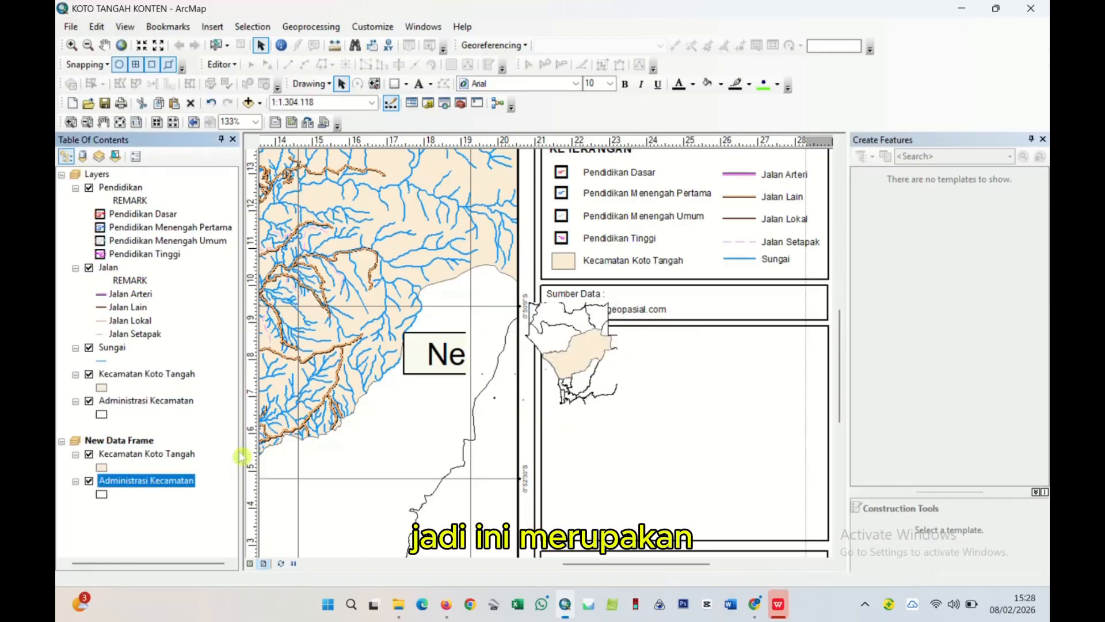
# - Move the new data frame into the empty box below Sumber Data and enlarge it to fill the box's width
pyautogui.click(544, 367)
pyautogui.moveTo(543, 367); pyautogui.dragTo(646, 398)
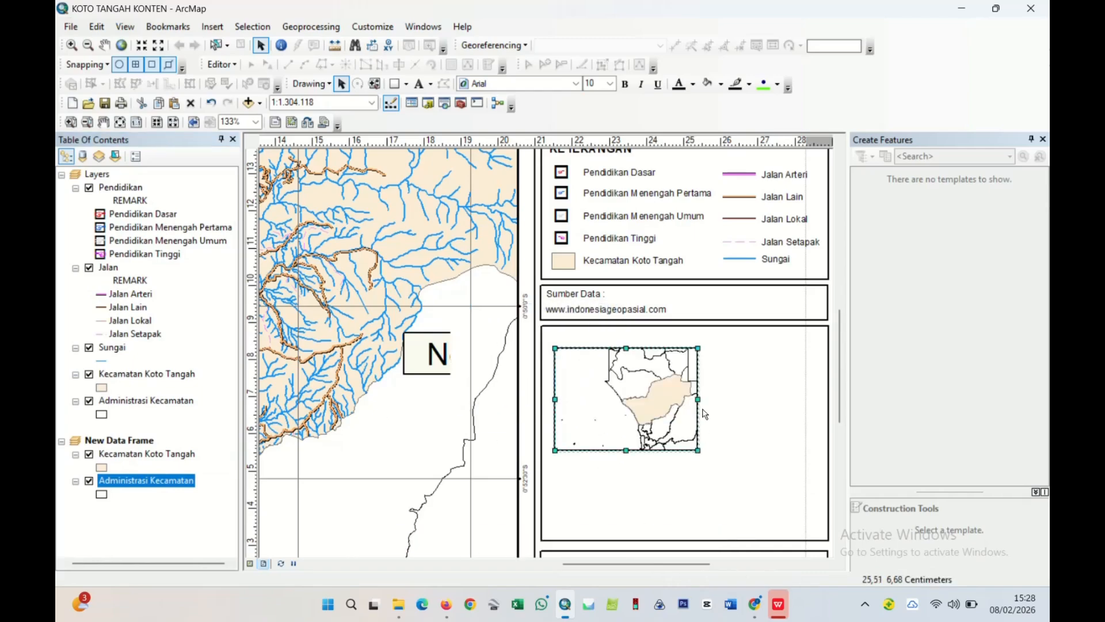
pyautogui.moveTo(705, 397); pyautogui.dragTo(707, 421)
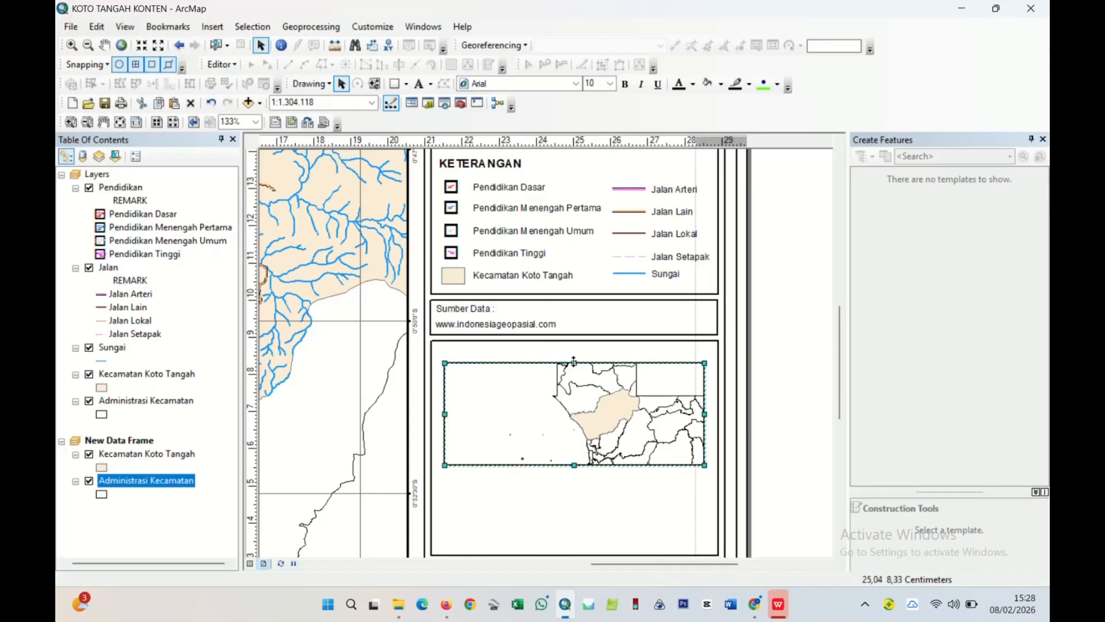
pyautogui.moveTo(574, 361); pyautogui.dragTo(574, 351)
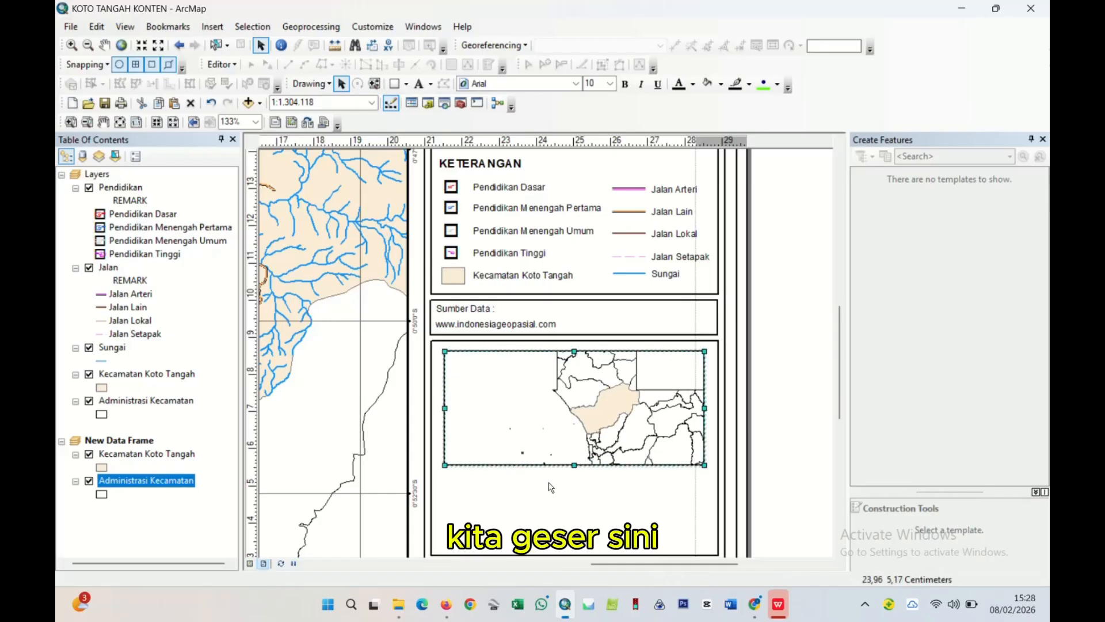
pyautogui.moveTo(575, 465); pyautogui.dragTo(575, 495)
pyautogui.scroll(1, 683, 485)
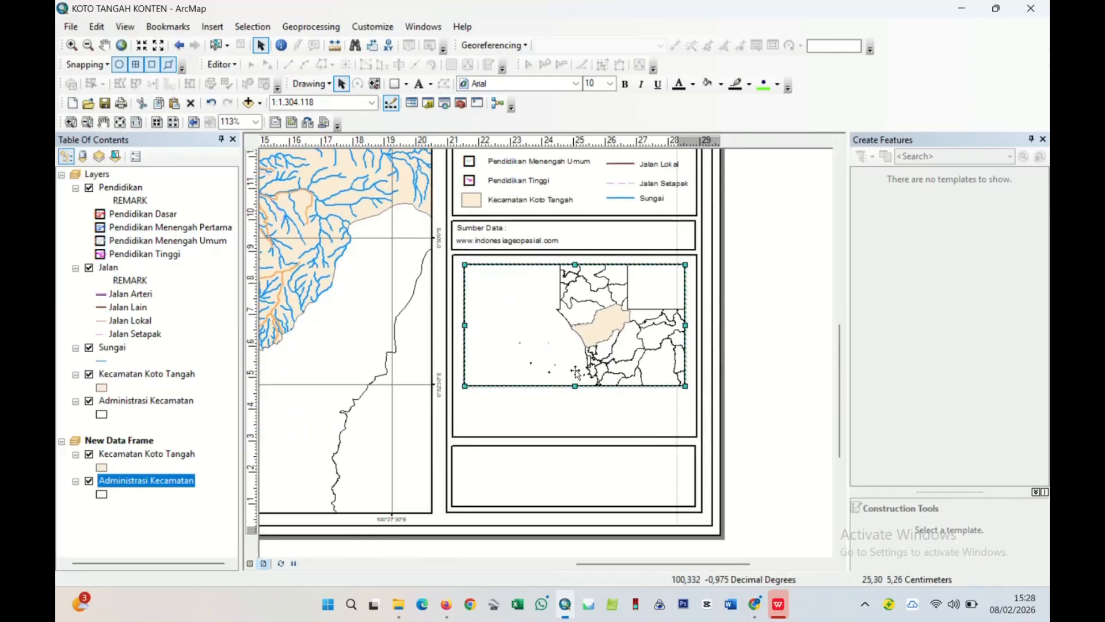
# - Raise the lower edge of the box around the inset map so it ends just below the new data frame
pyautogui.click(577, 433)
pyautogui.moveTo(576, 433)
pyautogui.mouseDown()
pyautogui.moveTo(576, 403)
pyautogui.moveTo(578, 432)
pyautogui.mouseUp()
pyautogui.hotkey('ctrl', 'z')
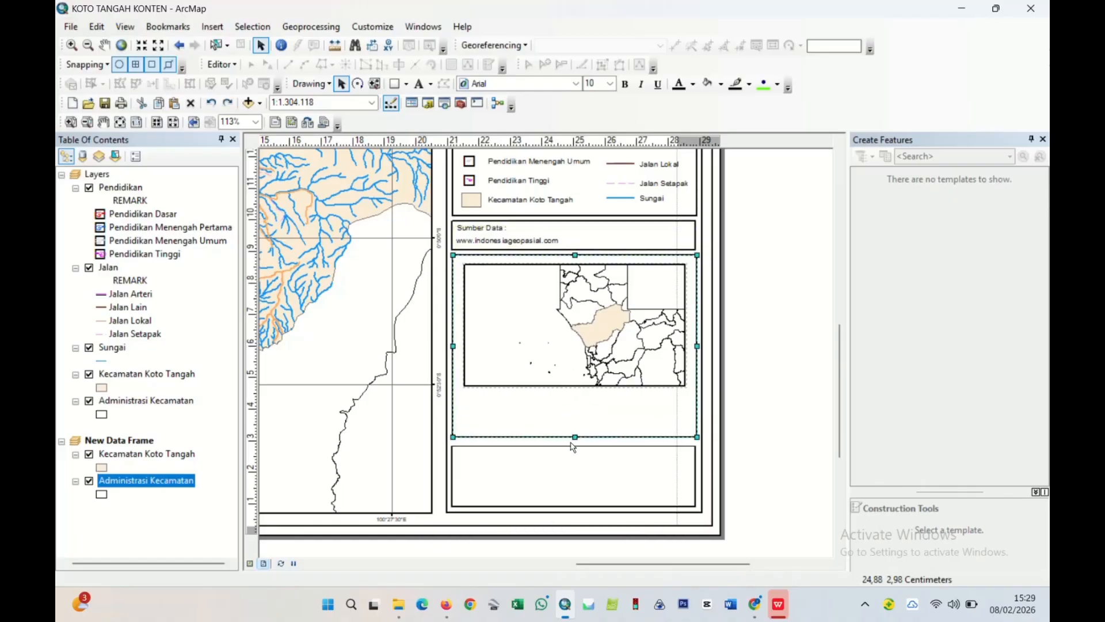
pyautogui.moveTo(573, 422); pyautogui.dragTo(576, 397)
pyautogui.click(724, 380)
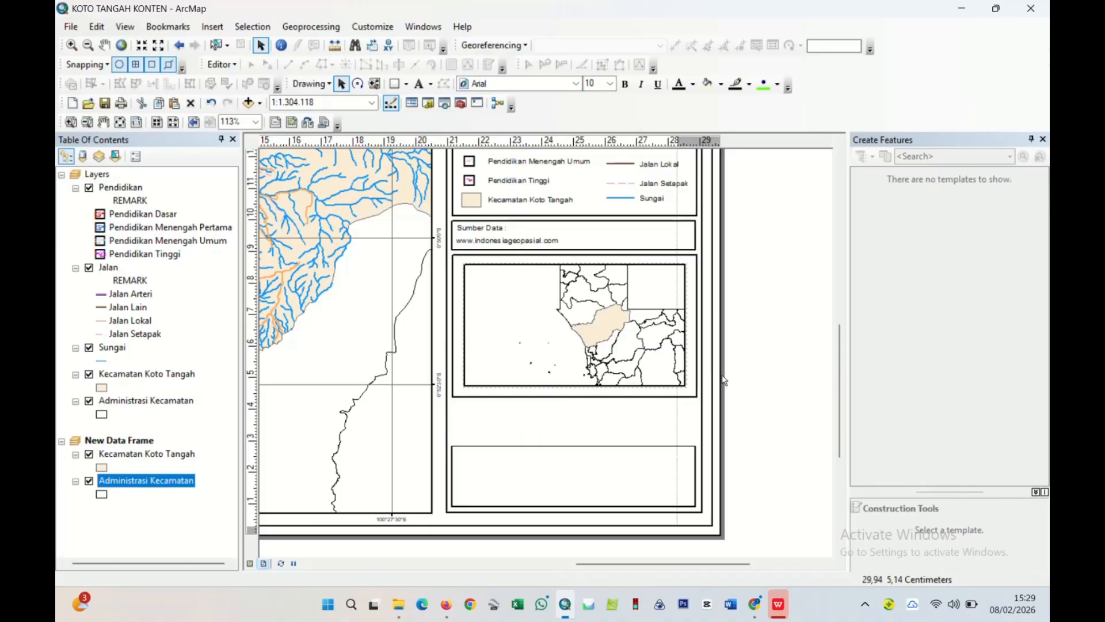
# - Extend the upper edge of the lowest empty box to just below the inset map box
pyautogui.click(593, 461)
pyautogui.moveTo(576, 448); pyautogui.dragTo(580, 407)
pyautogui.click(748, 393)
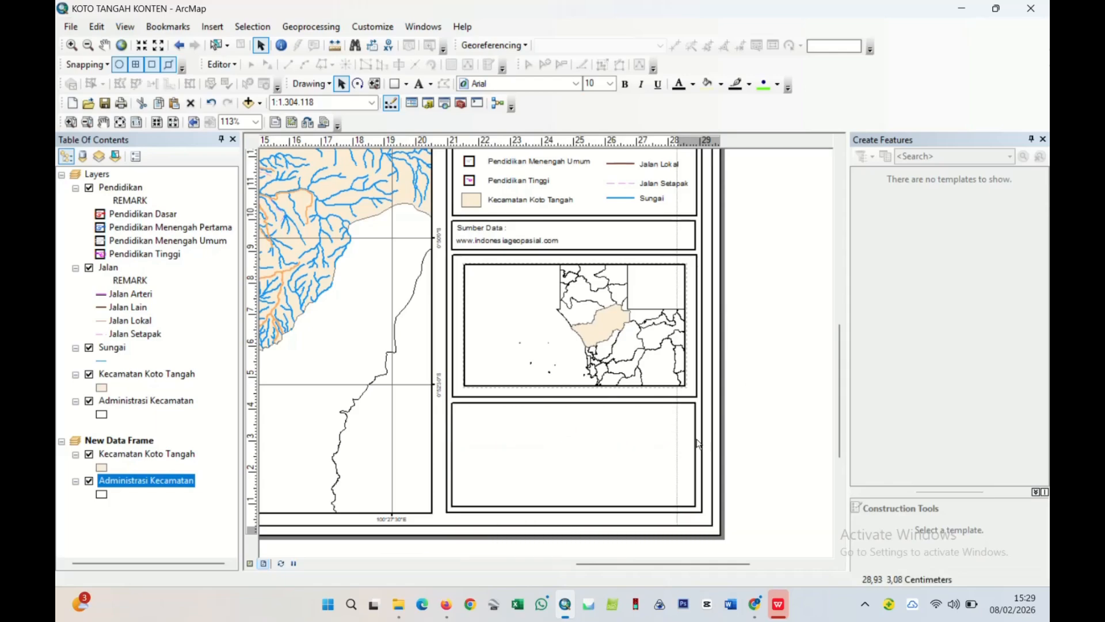
pyautogui.click(680, 453)
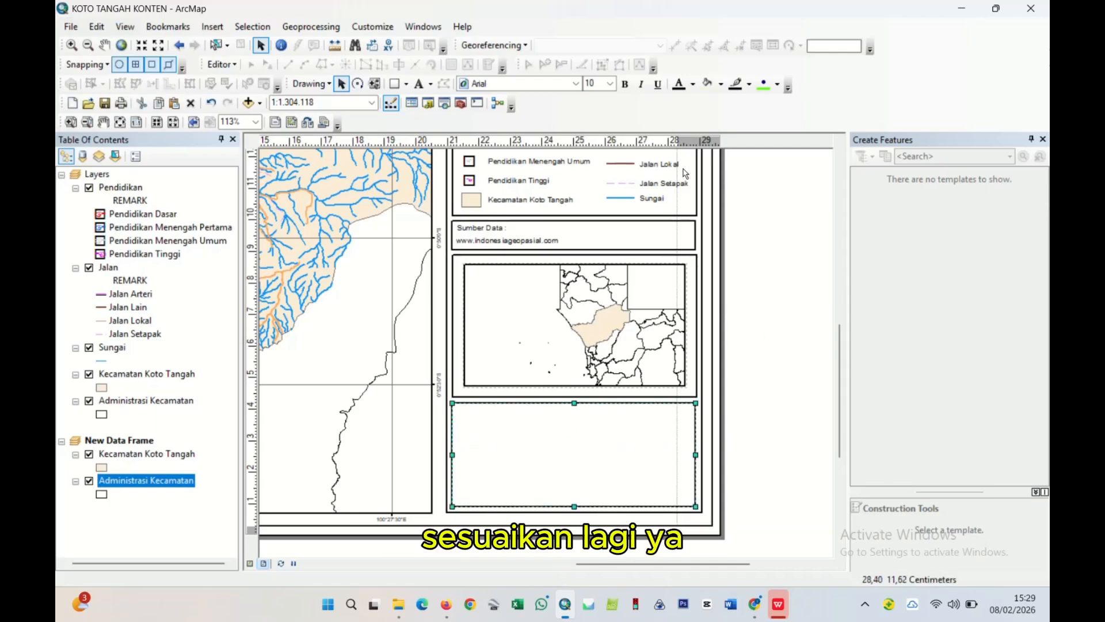
pyautogui.click(697, 146)
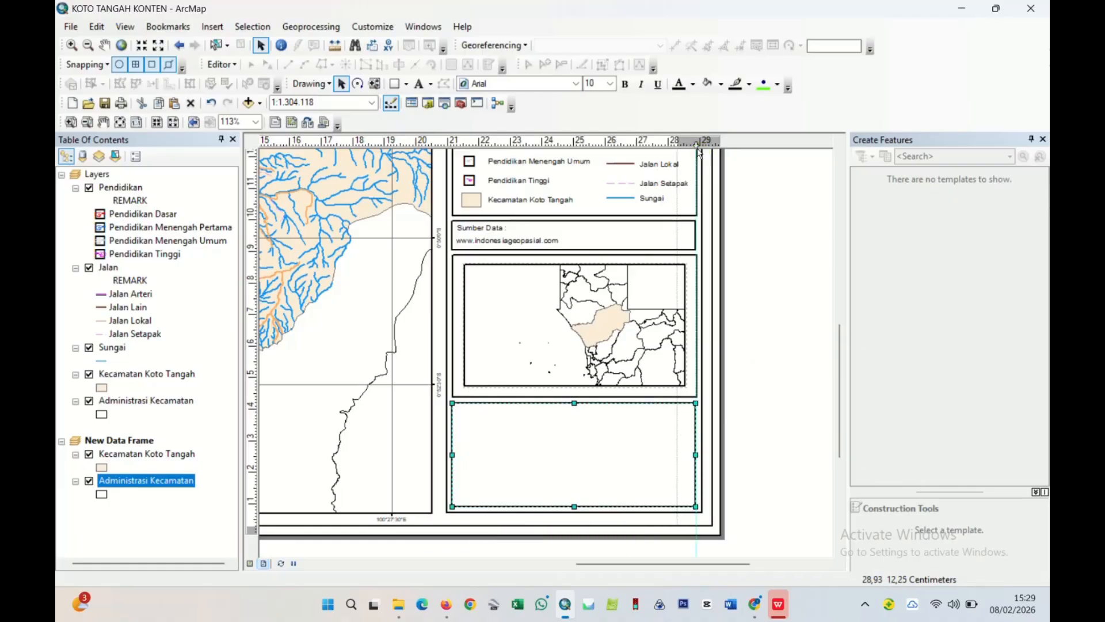
pyautogui.moveTo(697, 145); pyautogui.dragTo(705, 173)
pyautogui.click(741, 348)
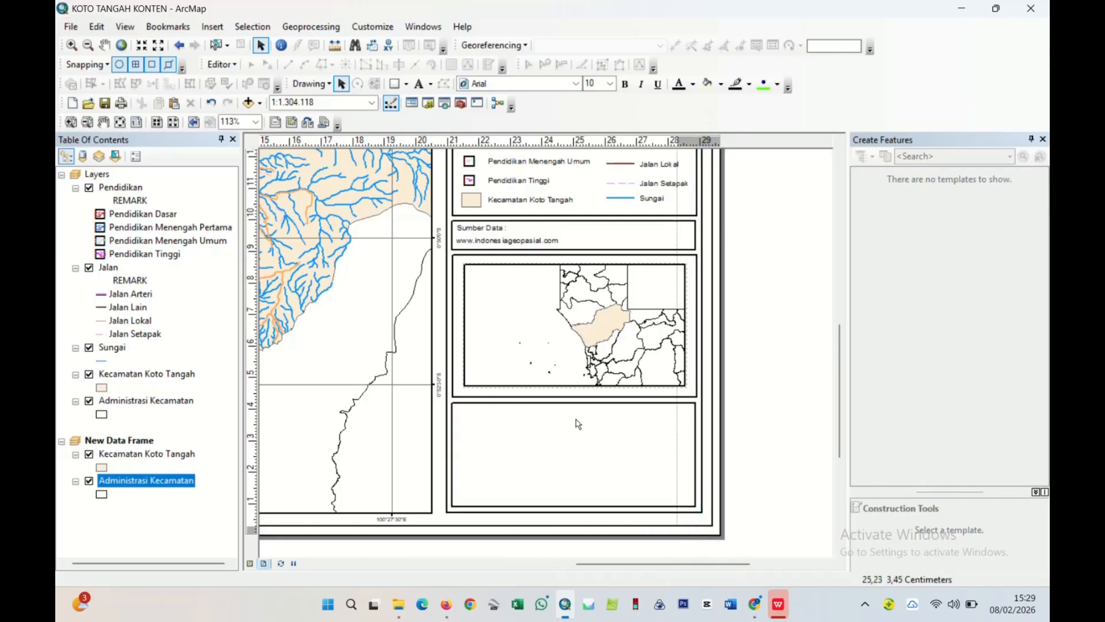
# - Extend the inset data frame slightly outward on its left and lower edges to even out its margins in the box
pyautogui.scroll(-2, 565, 392)
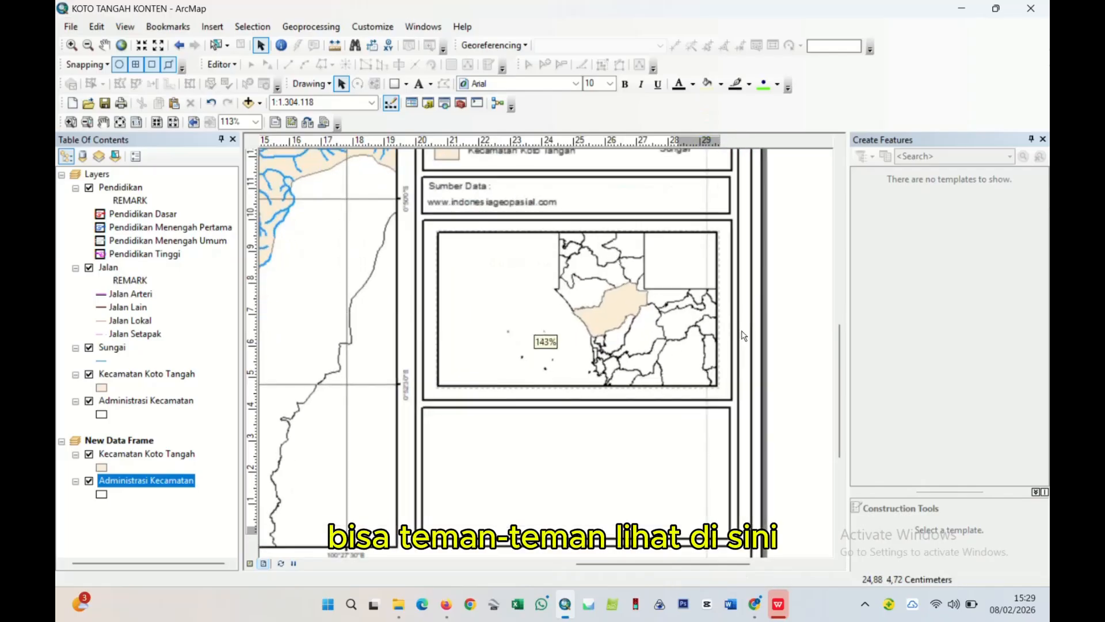
pyautogui.click(456, 332)
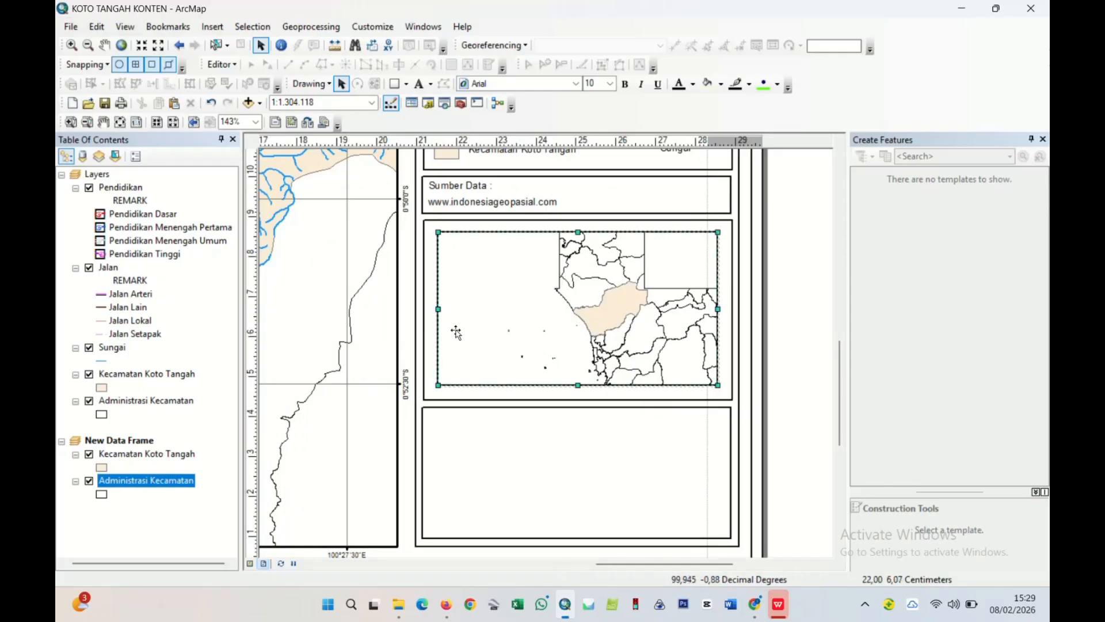
pyautogui.moveTo(439, 306); pyautogui.dragTo(436, 307)
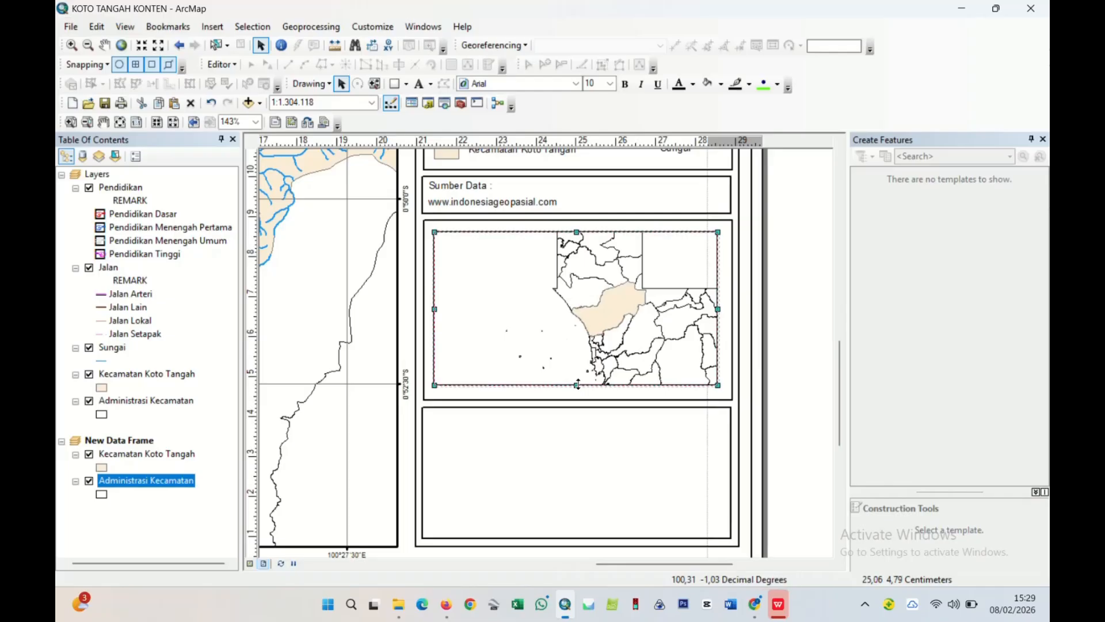
pyautogui.moveTo(578, 384); pyautogui.dragTo(578, 386)
pyautogui.click(797, 333)
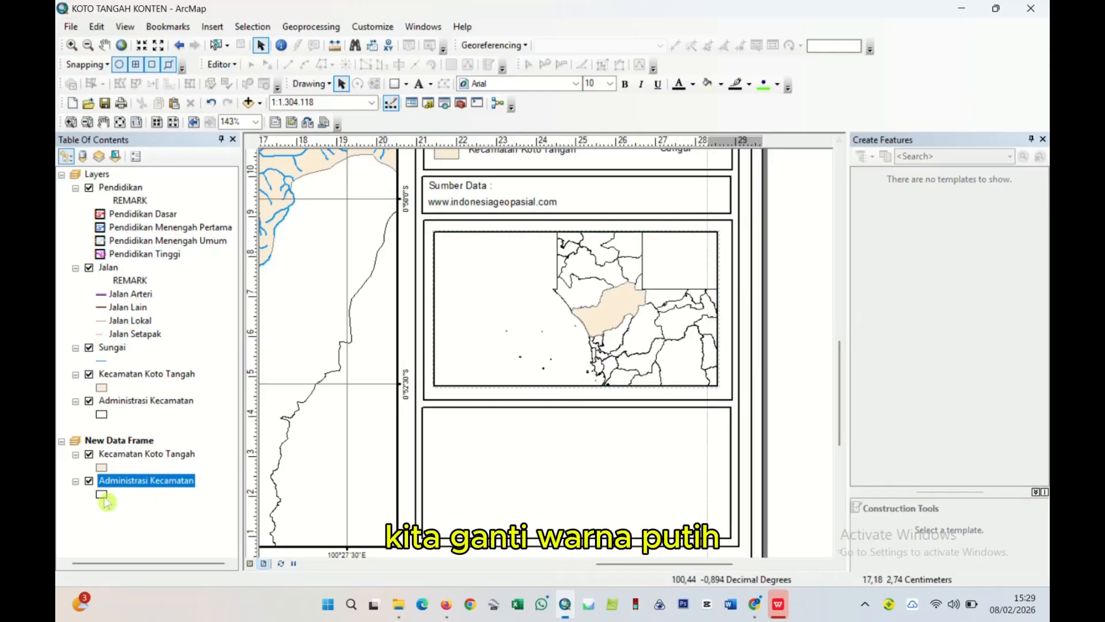
# - Set the fill color of the Administrasi Kecamatan layer in New Data Frame to white
pyautogui.click(103, 496)
pyautogui.click(549, 291)
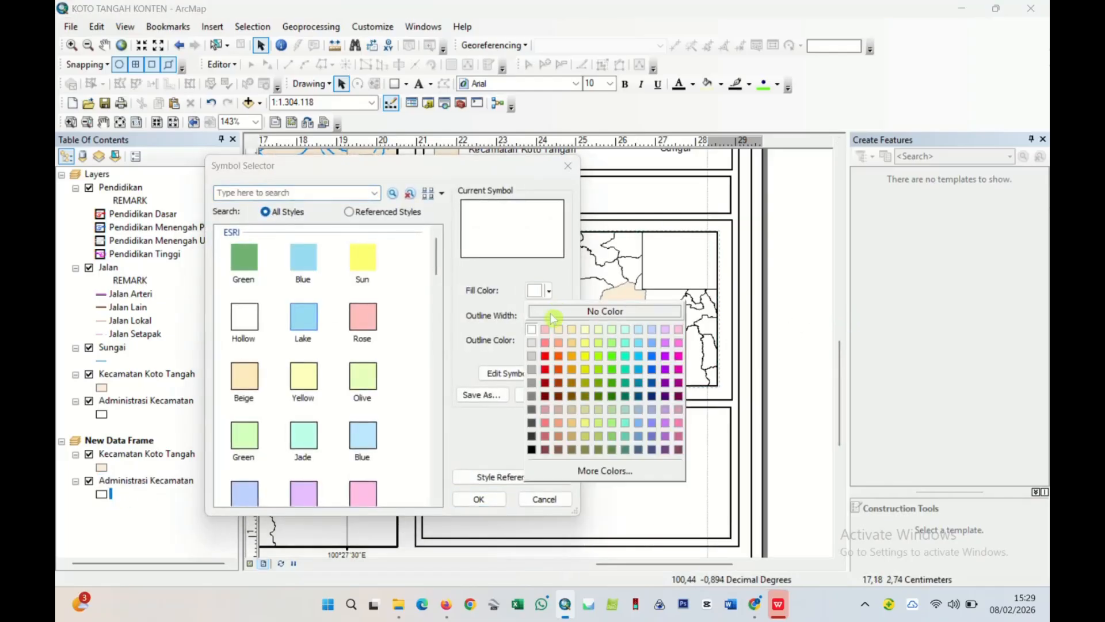
pyautogui.click(533, 329)
pyautogui.click(479, 499)
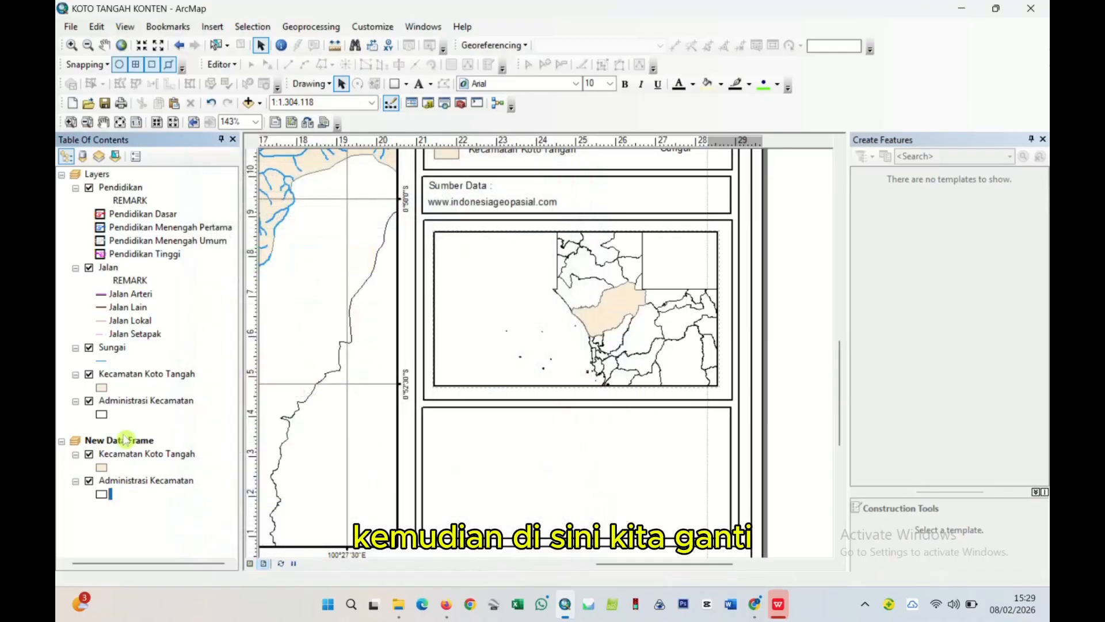
# - Set the frame background of New Data Frame to Lt Cyan
pyautogui.rightClick(132, 441)
pyautogui.click(173, 429)
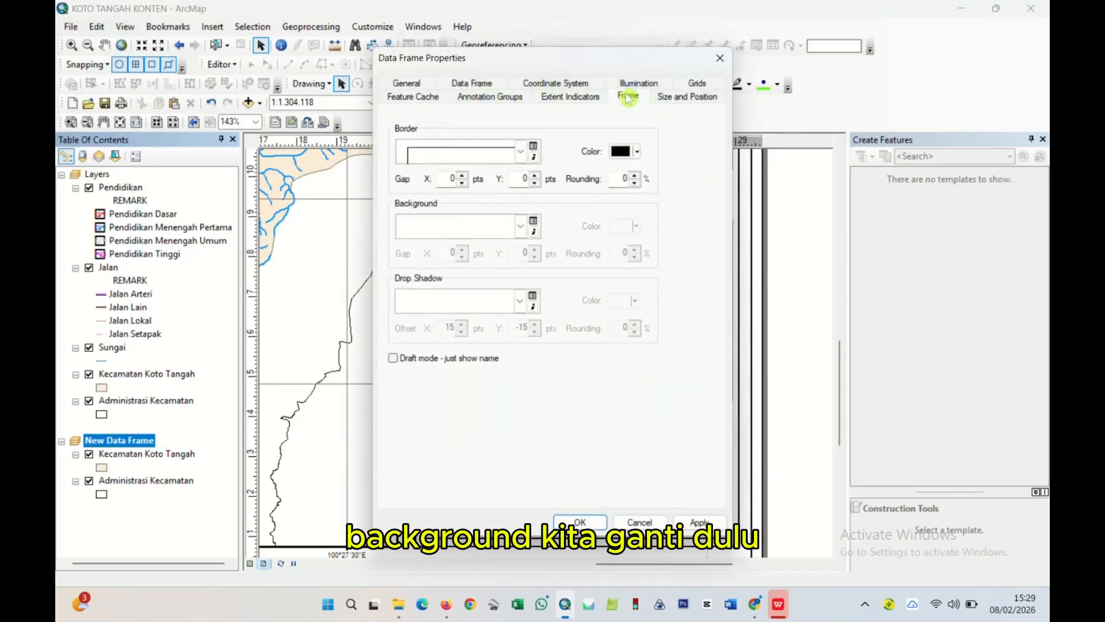
pyautogui.click(520, 235)
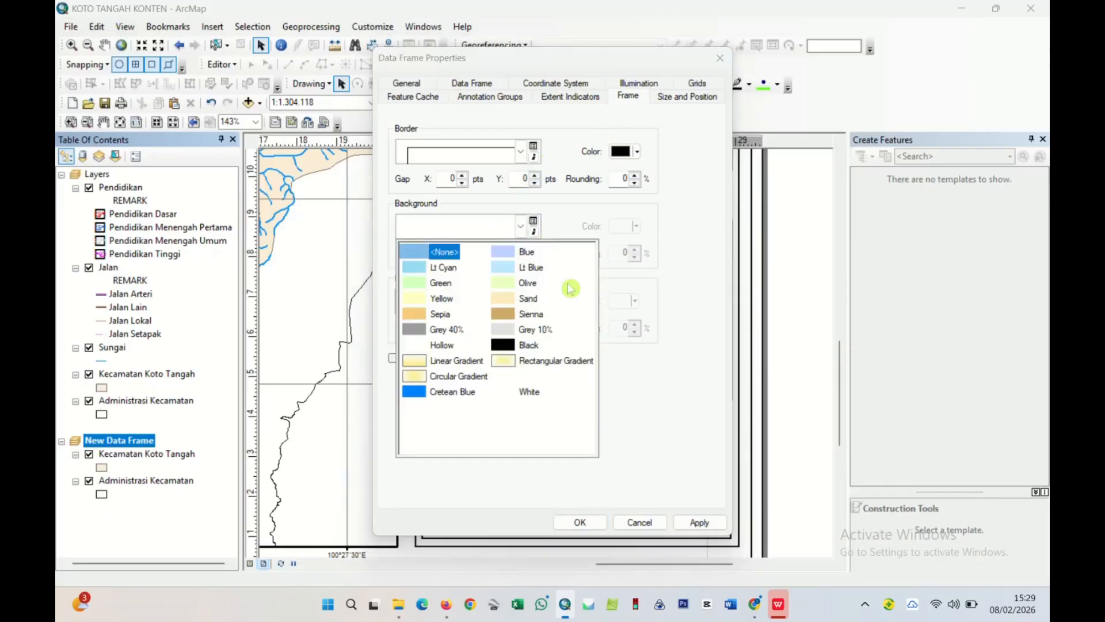
pyautogui.click(428, 265)
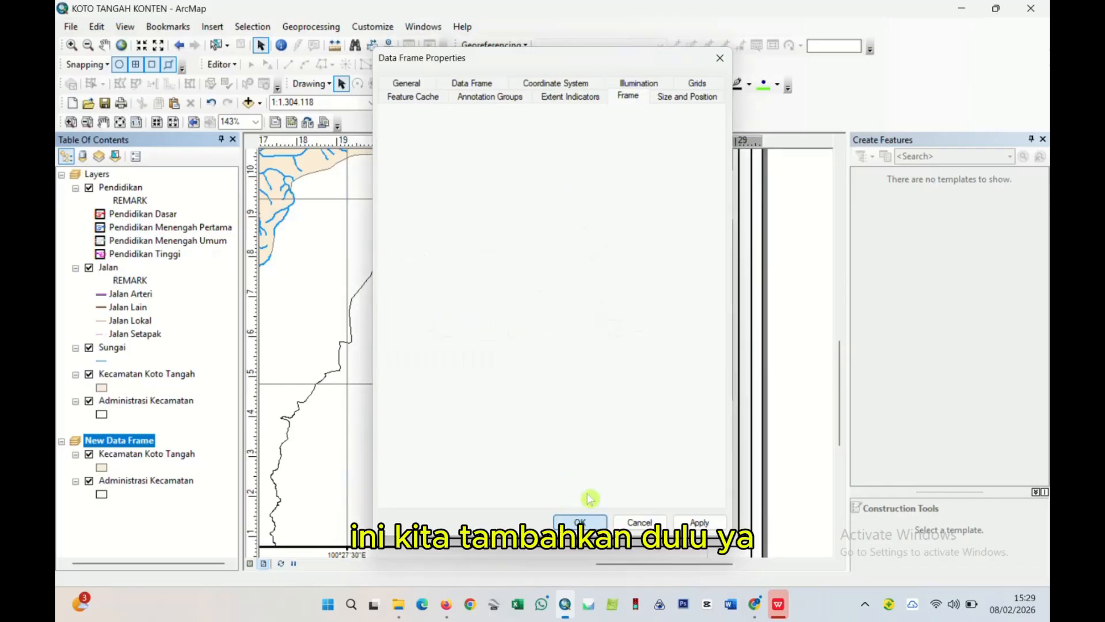
pyautogui.click(578, 522)
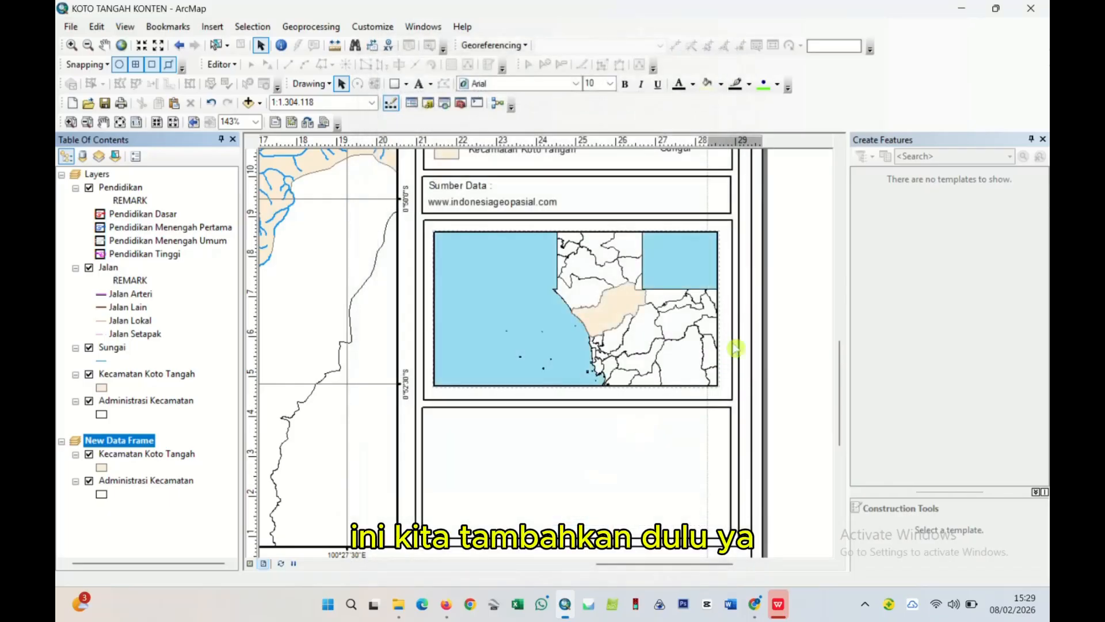
# - Start adding data to New Data Frame and browse to the BATAS PROVINSI SE INDONESIA folder on drive D
pyautogui.rightClick(117, 441)
pyautogui.click(181, 121)
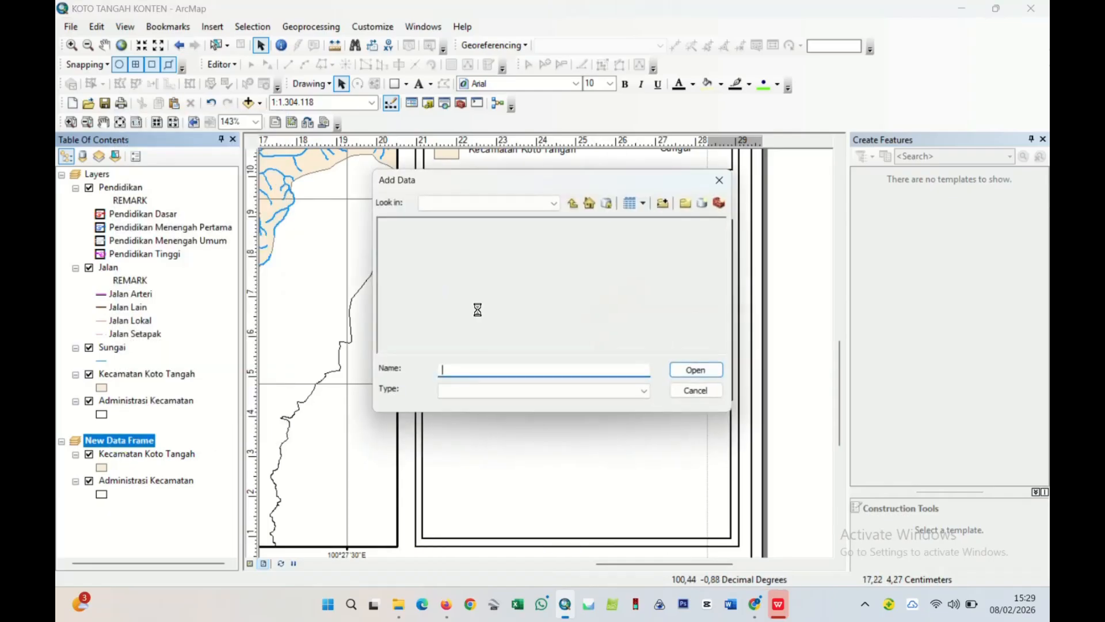
pyautogui.click(575, 204)
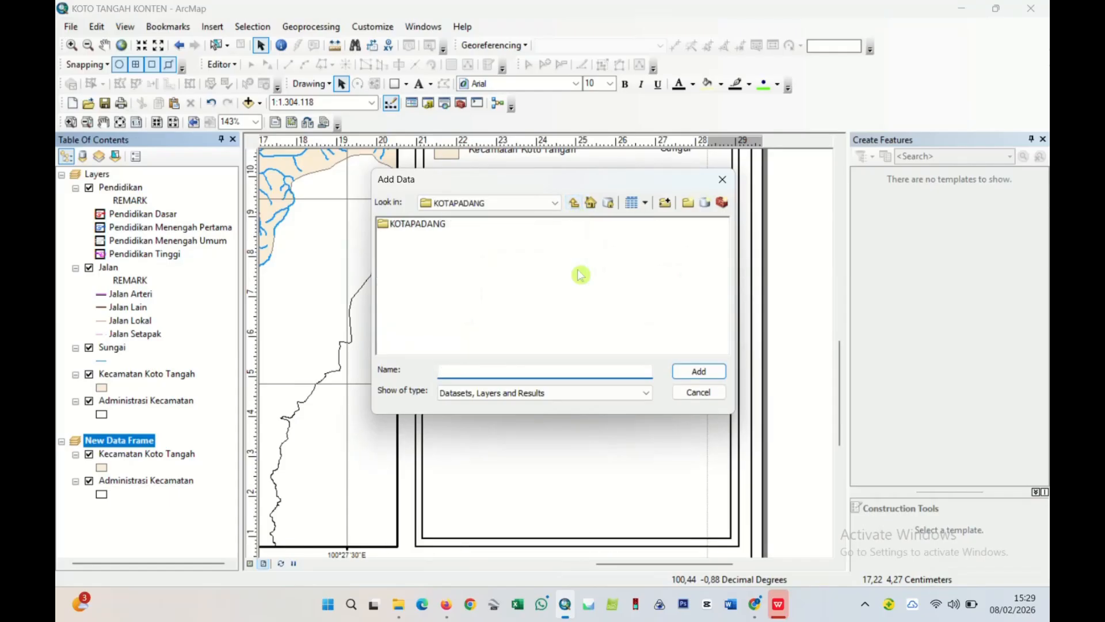
pyautogui.click(574, 205)
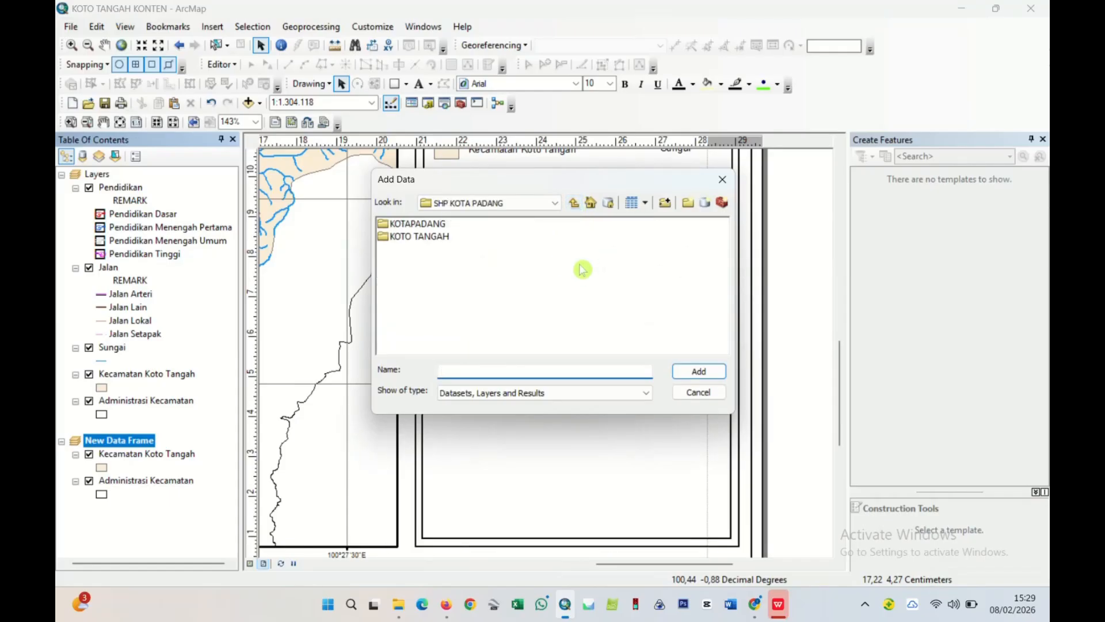
pyautogui.click(575, 204)
pyautogui.hscroll(10, 536, 263)
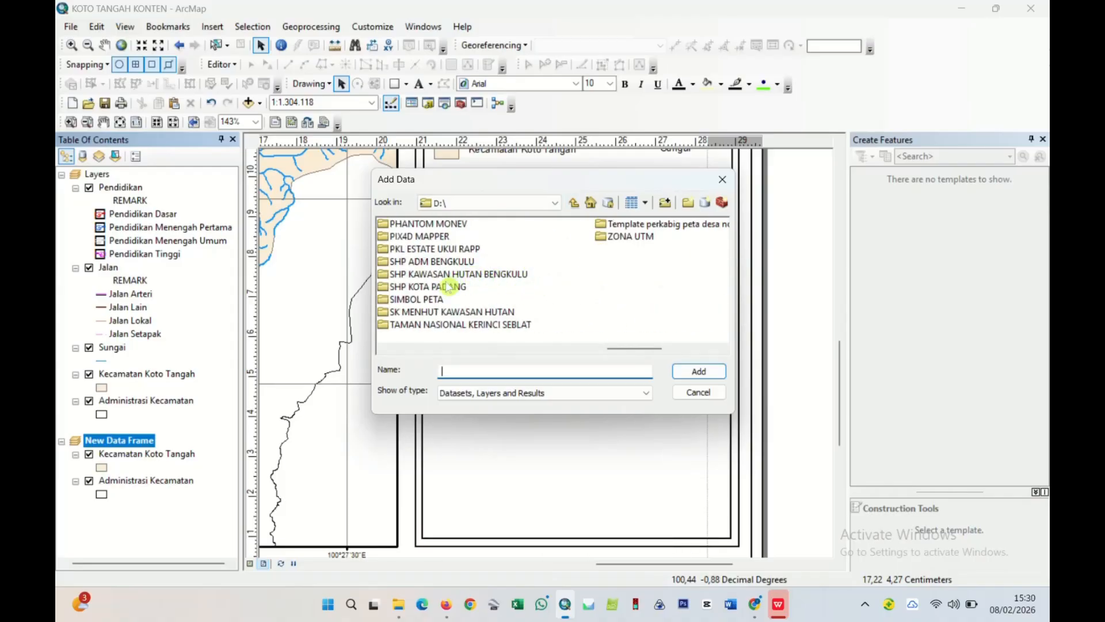
pyautogui.hscroll(-3, 445, 287)
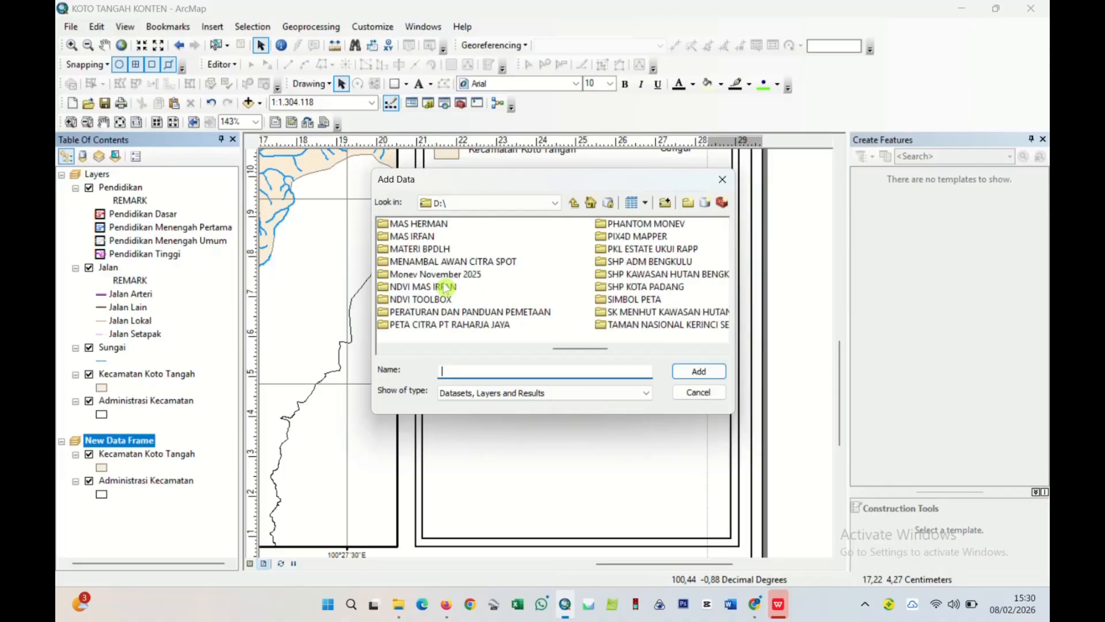
pyautogui.hscroll(-3, 489, 291)
pyautogui.hscroll(-3, 499, 292)
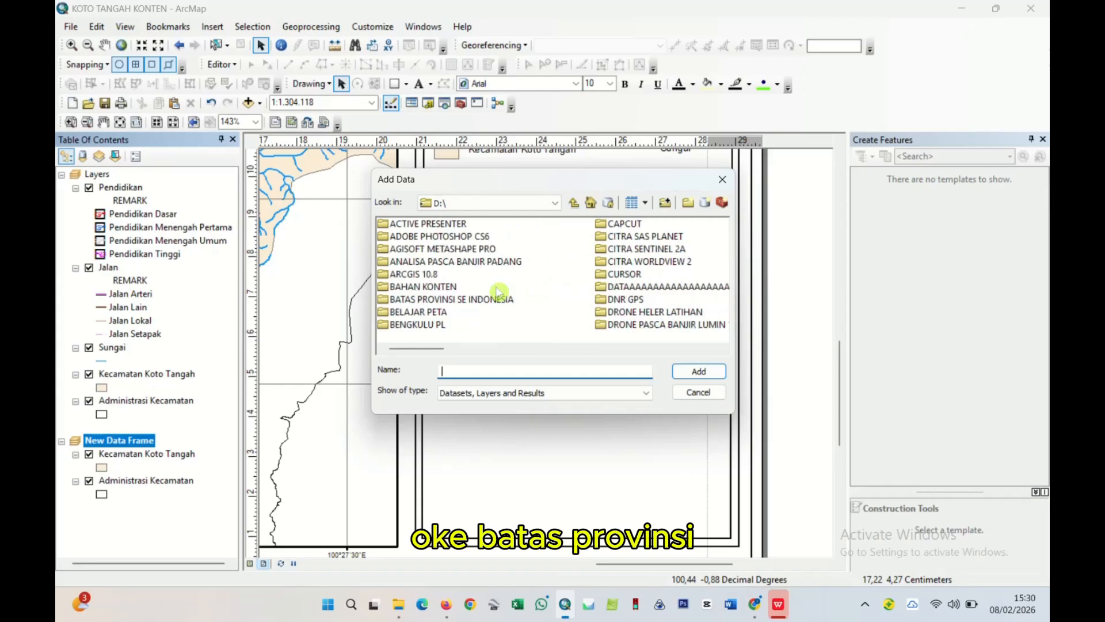
pyautogui.click(437, 299)
pyautogui.doubleClick(438, 300)
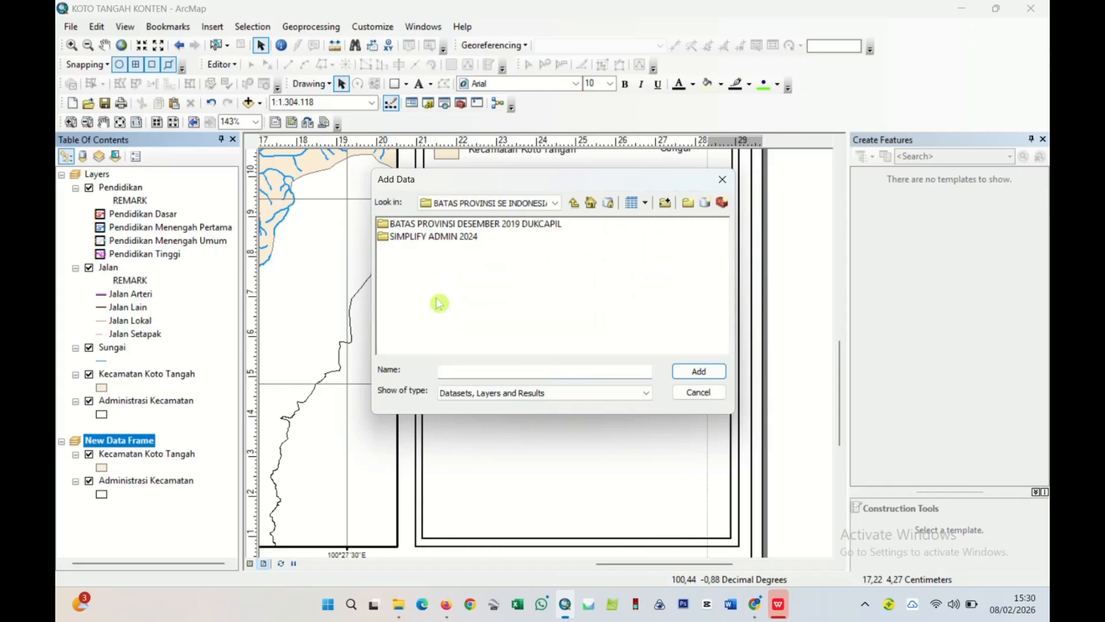
# - Add BATAS_PROVINSI_DESEMBER_2019_DUKCAPIL.shp from the BATAS PROVINSI DESEMBER 2019 DUKCAPIL folder and place its layer below Administrasi Kecamatan
pyautogui.click(450, 225)
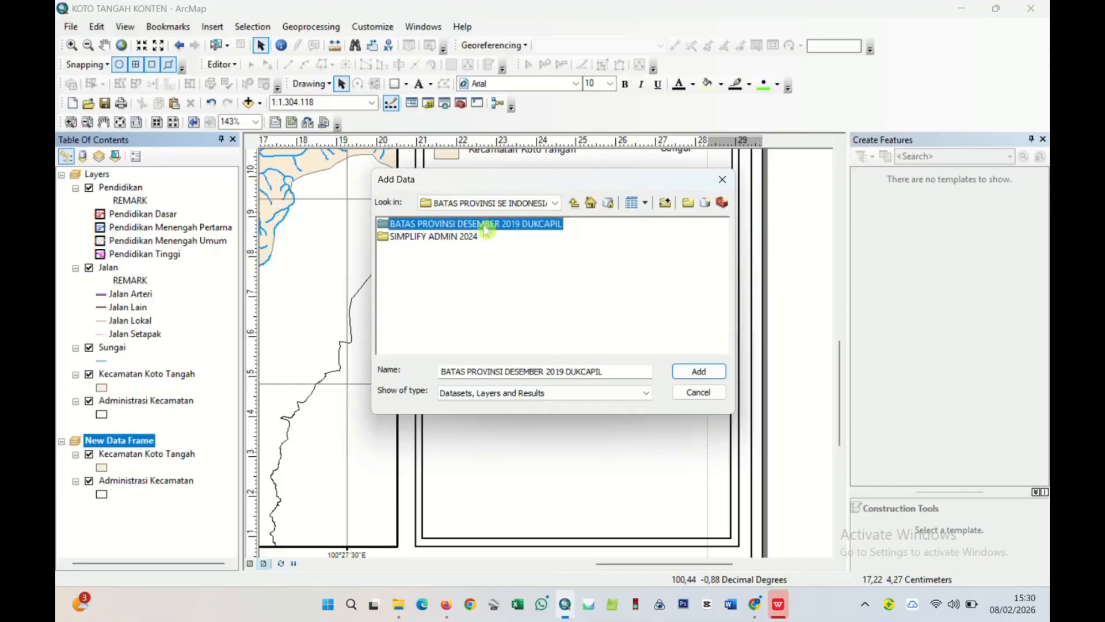
pyautogui.doubleClick(486, 224)
pyautogui.click(487, 225)
pyautogui.click(699, 372)
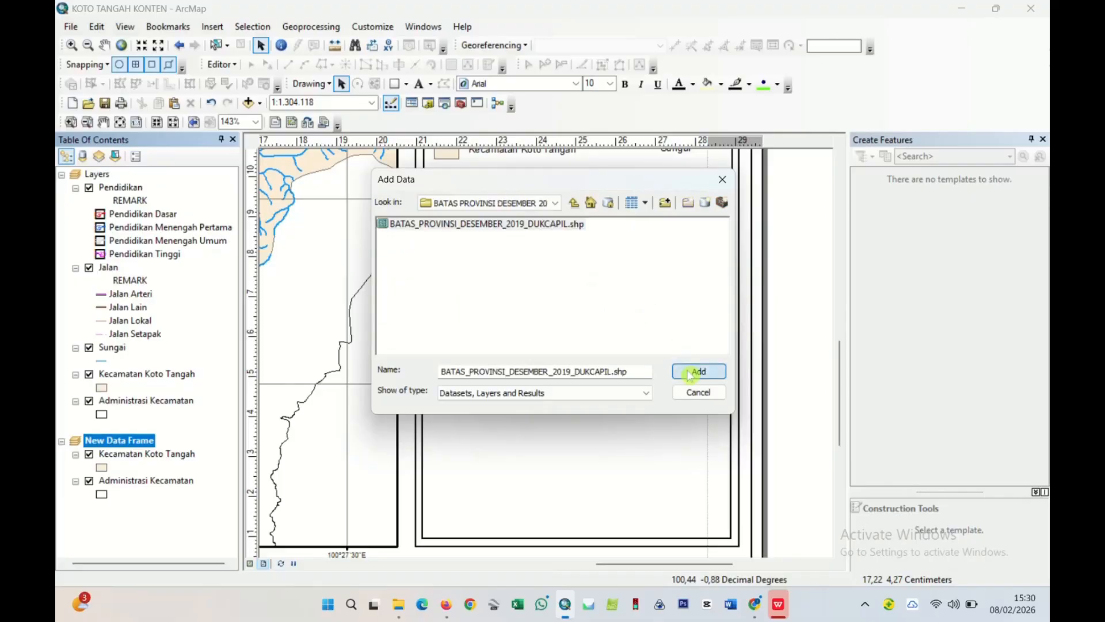
pyautogui.moveTo(120, 462); pyautogui.dragTo(121, 494)
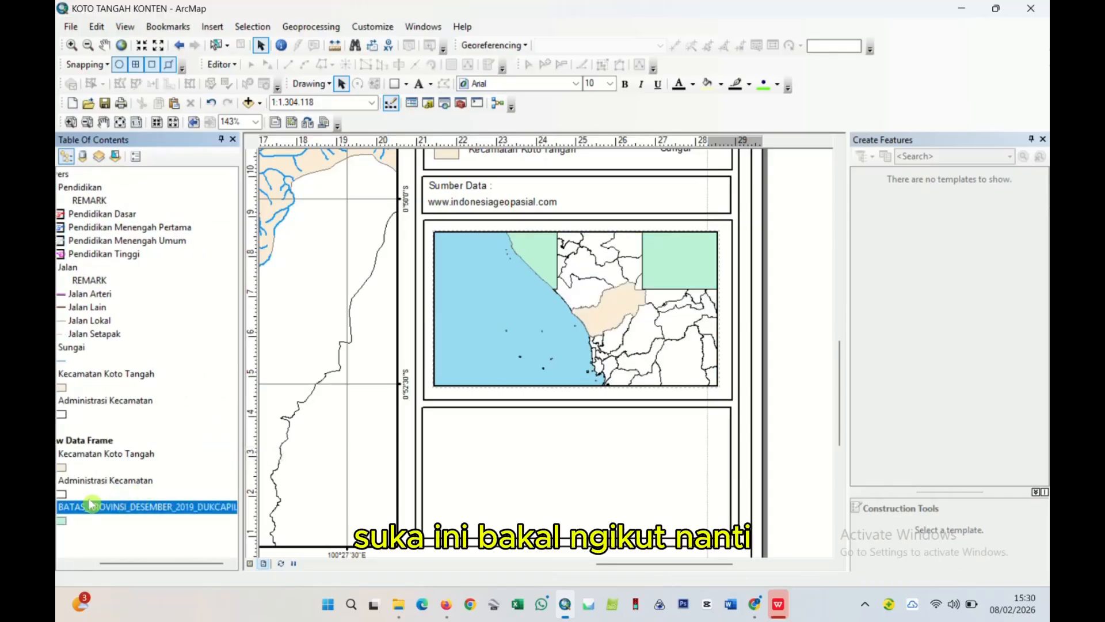
pyautogui.moveTo(141, 565); pyautogui.dragTo(76, 554)
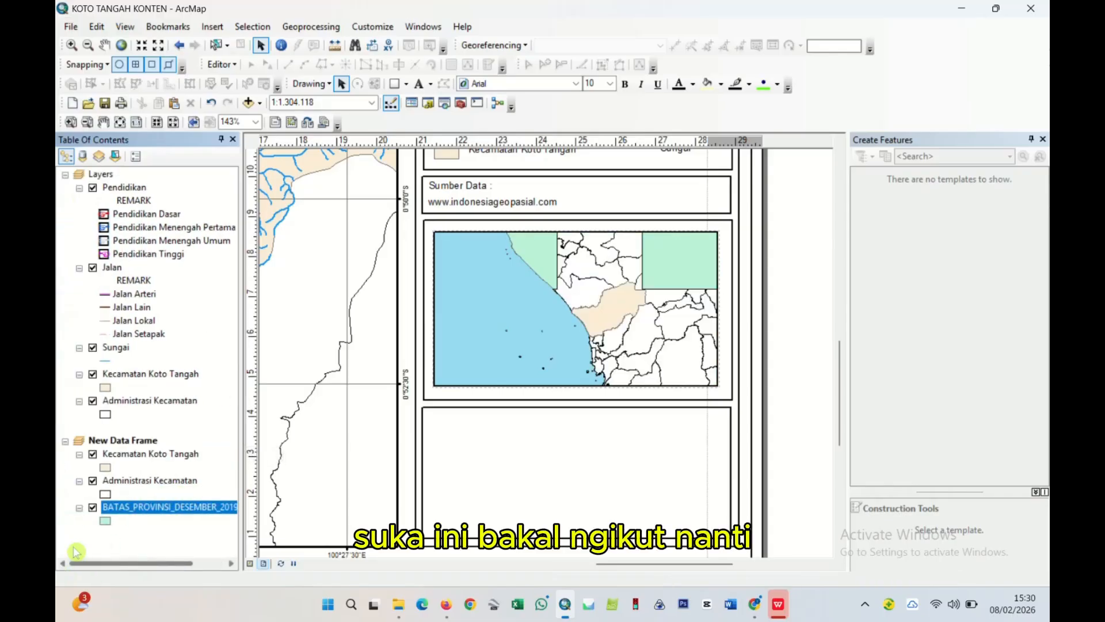
# - Set the fill color of the BATAS_PROVINSI_DESEMBER_2019_DUKCAPIL layer to white
pyautogui.click(105, 520)
pyautogui.click(548, 293)
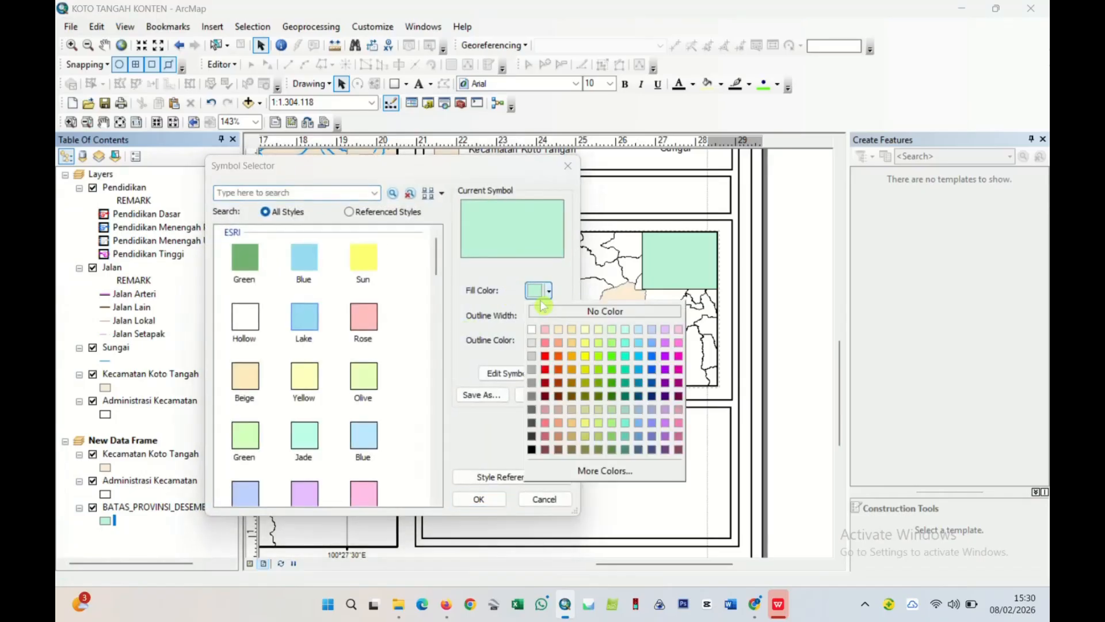
pyautogui.click(534, 329)
pyautogui.click(477, 500)
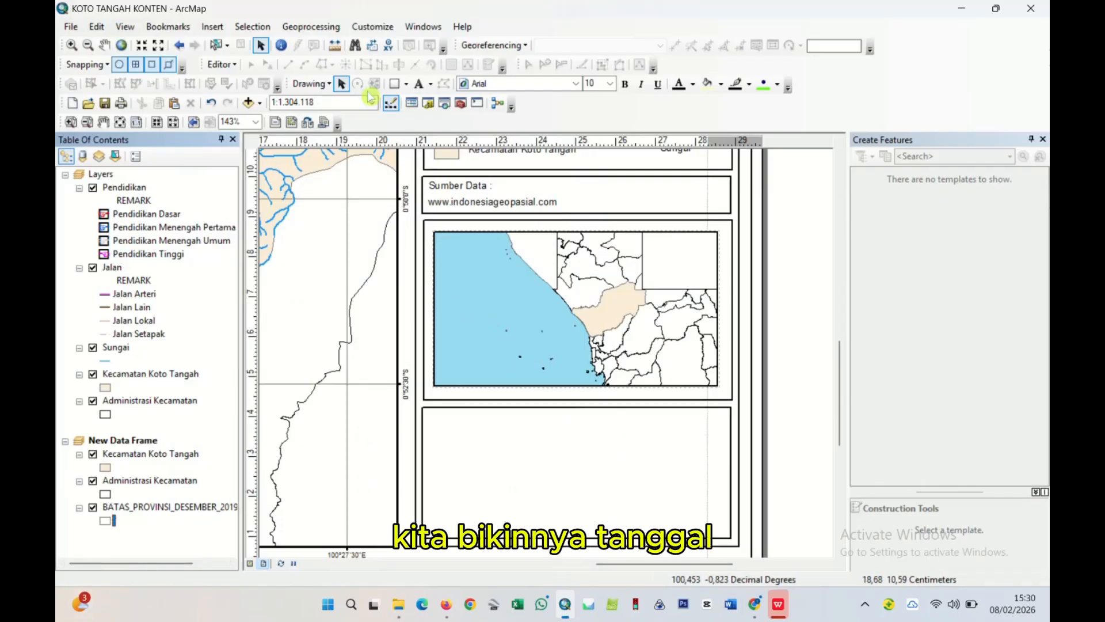
# - Draw a rectangle about 2.97 by 1.93 cm around Kecamatan Koto Tangah in the inset map, with no fill and a red outline
pyautogui.click(395, 83)
pyautogui.moveTo(544, 269); pyautogui.dragTo(664, 346)
pyautogui.rightClick(676, 351)
pyautogui.click(667, 558)
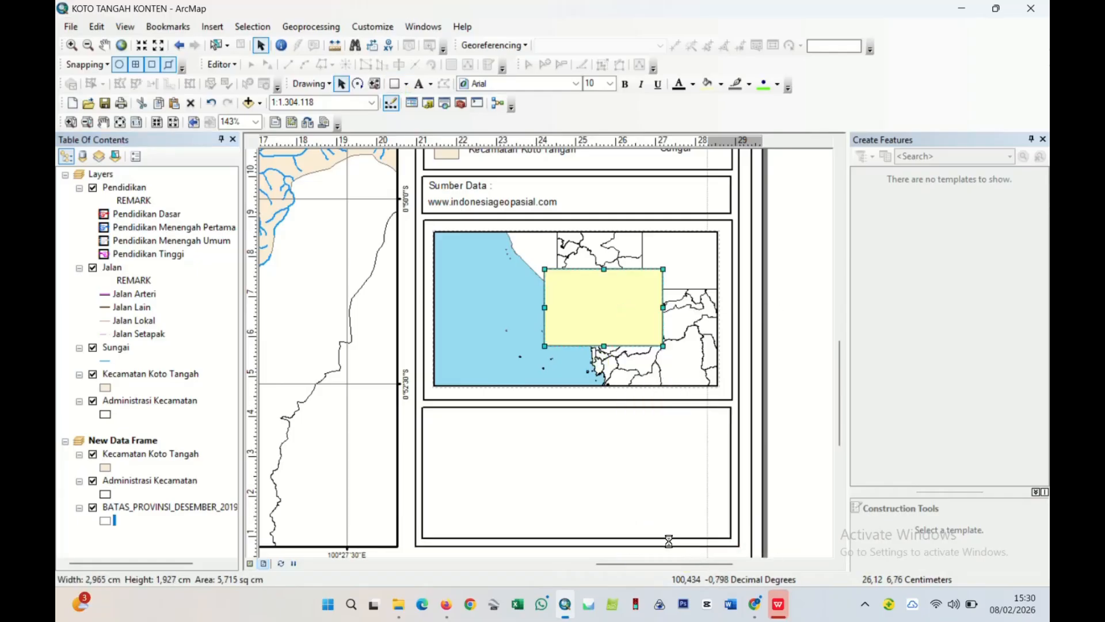
pyautogui.click(508, 235)
pyautogui.click(553, 254)
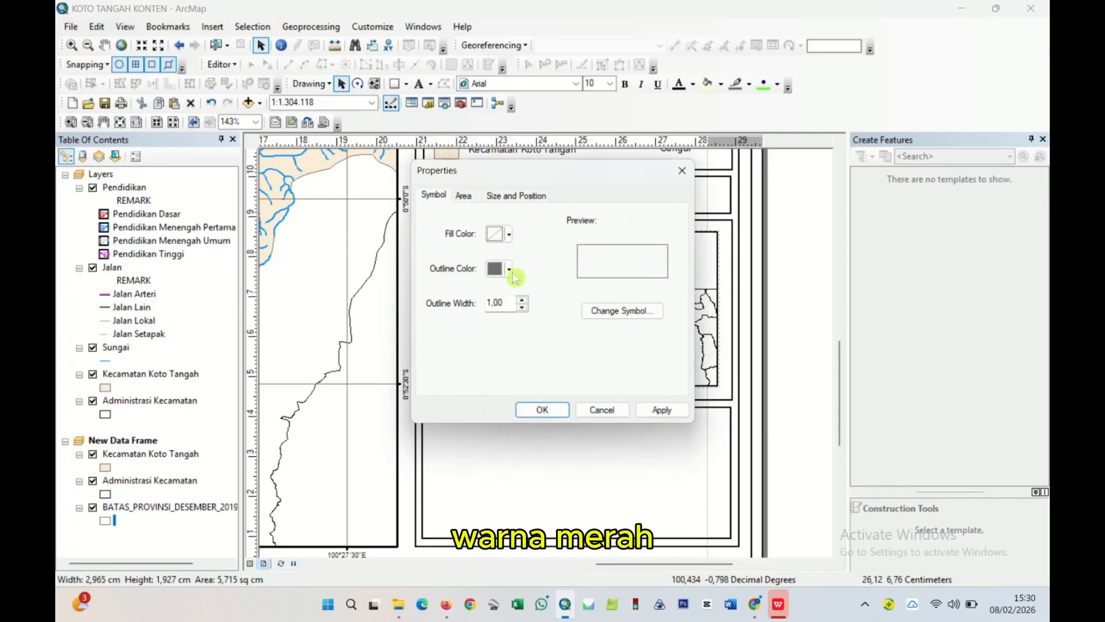
pyautogui.click(509, 269)
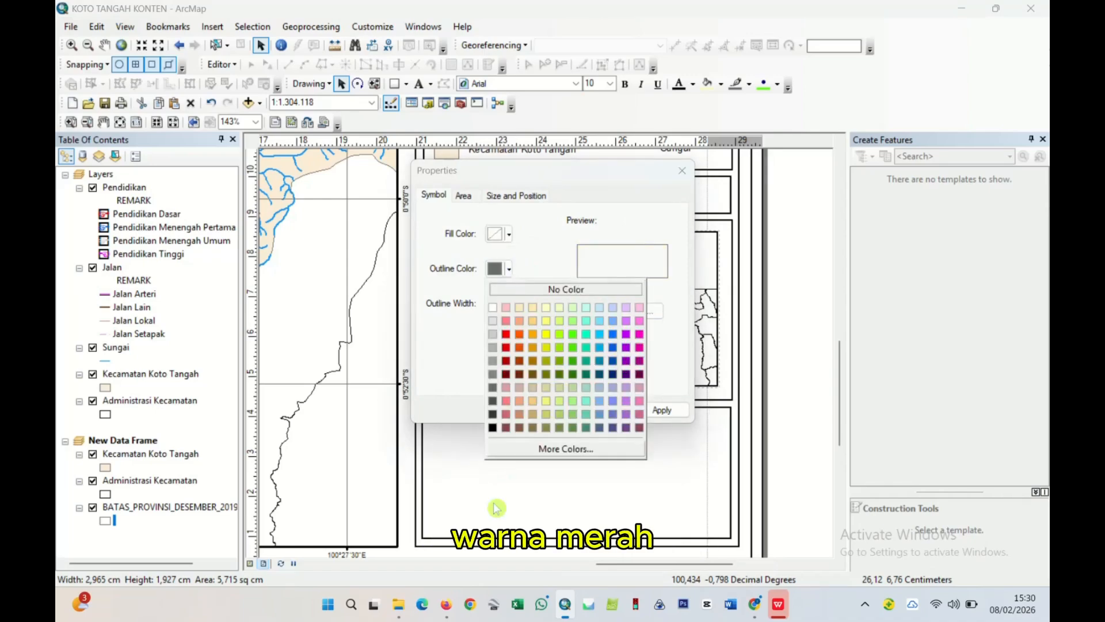
pyautogui.click(506, 334)
pyautogui.click(533, 410)
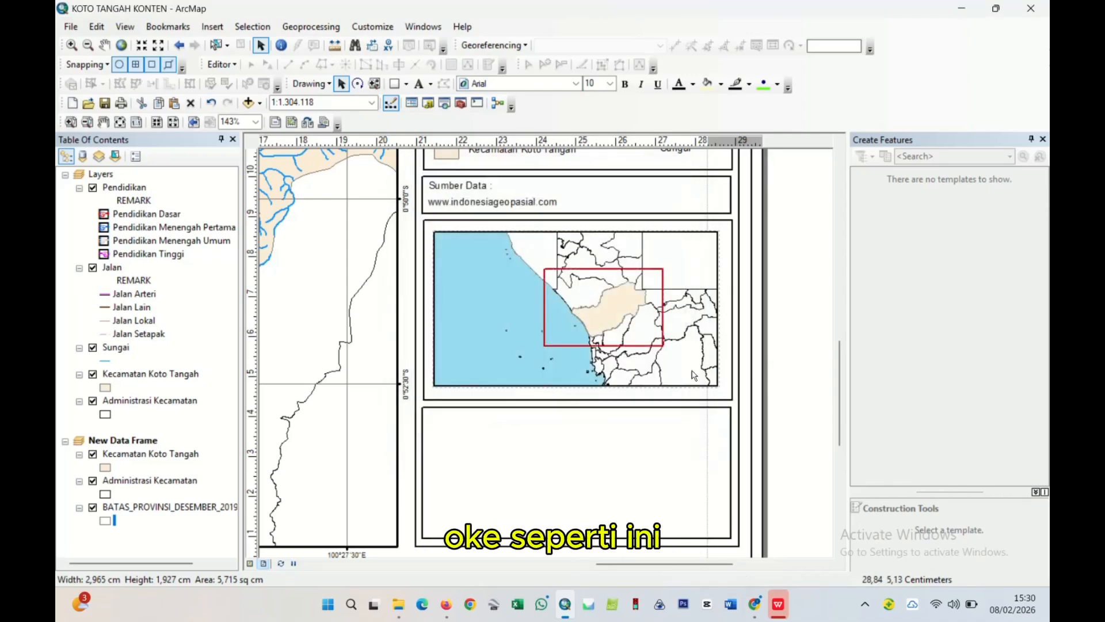
# - Draw a label rectangle about 3.2 cm wide and 0.52 cm high in the sea at the inset map's lower-left corner
pyautogui.scroll(3, 748, 371)
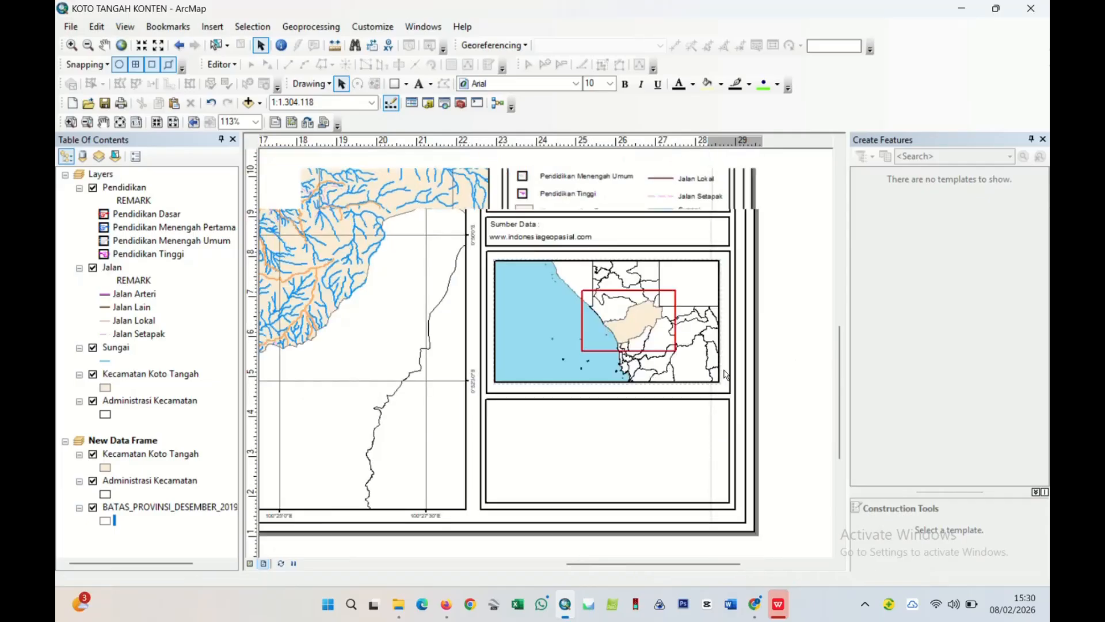
pyautogui.scroll(2, 724, 374)
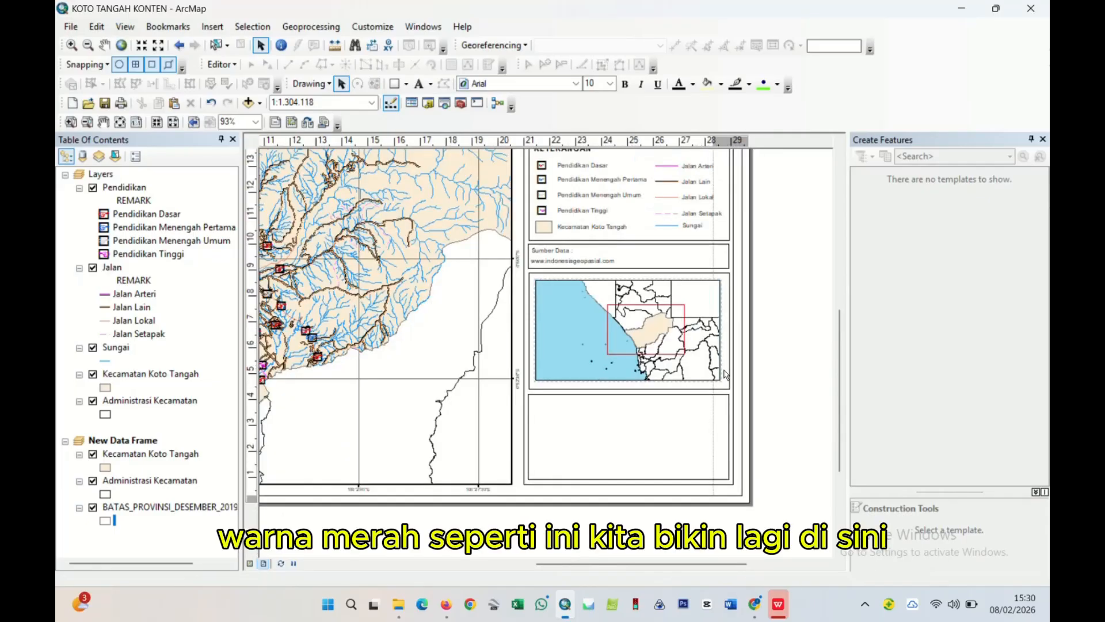
pyautogui.moveTo(796, 345); pyautogui.dragTo(768, 365)
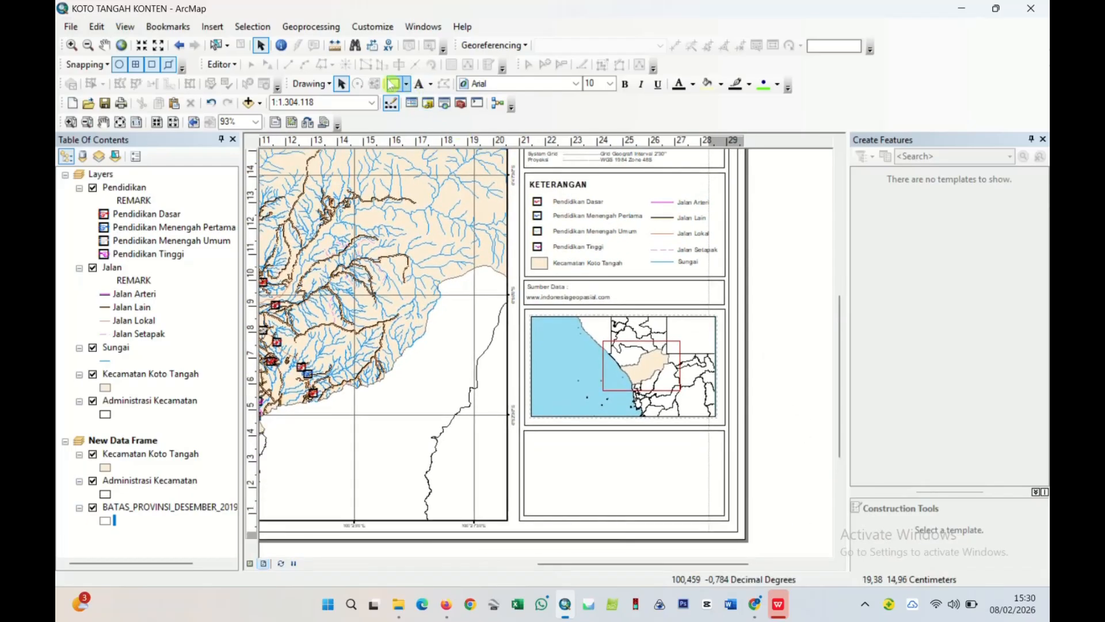
pyautogui.click(395, 83)
pyautogui.scroll(-3, 538, 403)
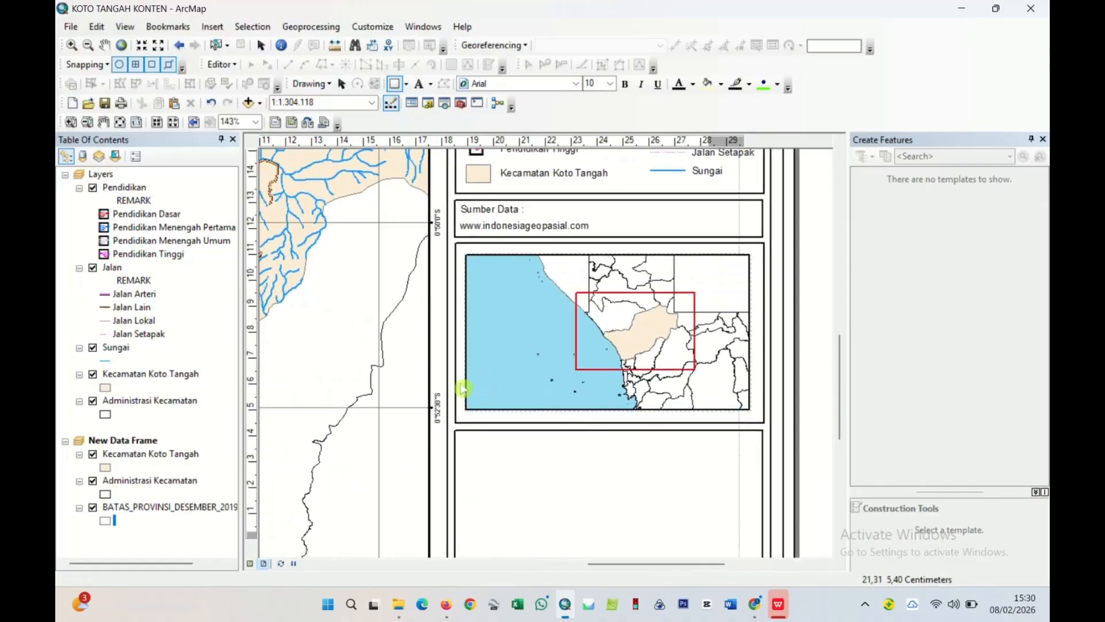
pyautogui.moveTo(472, 384); pyautogui.dragTo(601, 410)
# - Give the label rectangle in the inset map no fill color and a black outline
pyautogui.rightClick(588, 403)
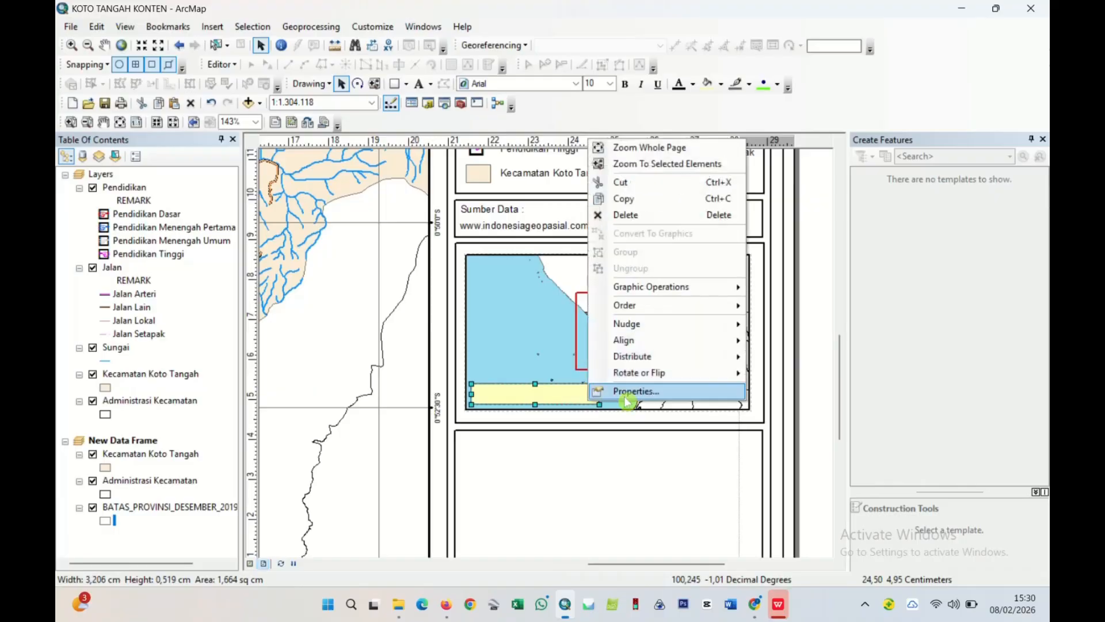
pyautogui.click(611, 389)
pyautogui.click(509, 234)
pyautogui.click(511, 253)
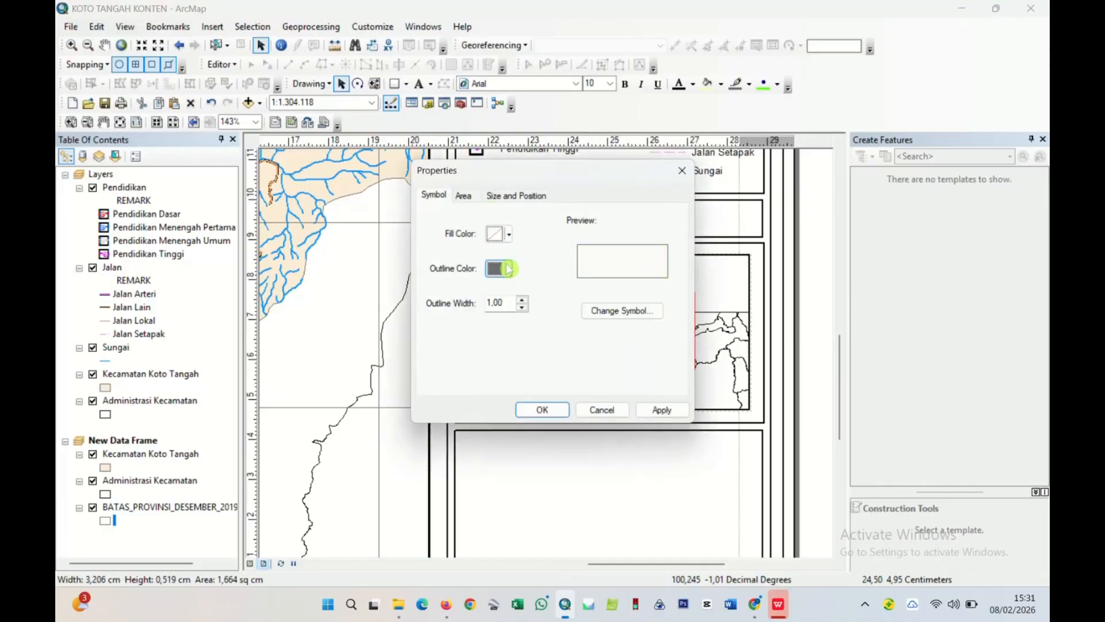
pyautogui.click(508, 269)
pyautogui.click(495, 427)
pyautogui.click(526, 412)
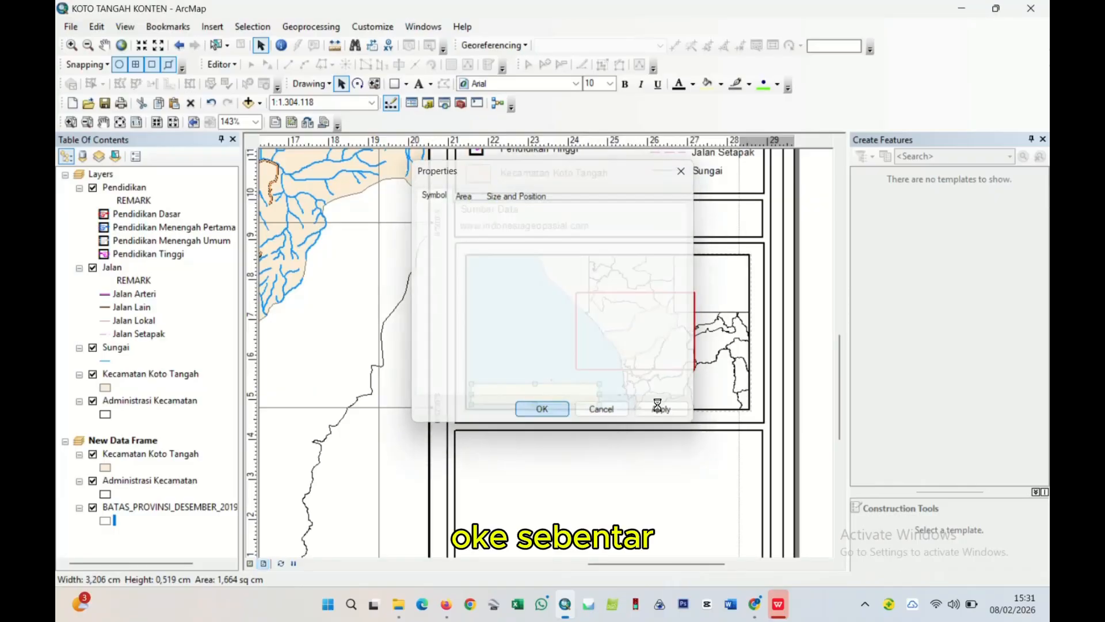
# - Set the label rectangle's fill color to white
pyautogui.click(588, 397)
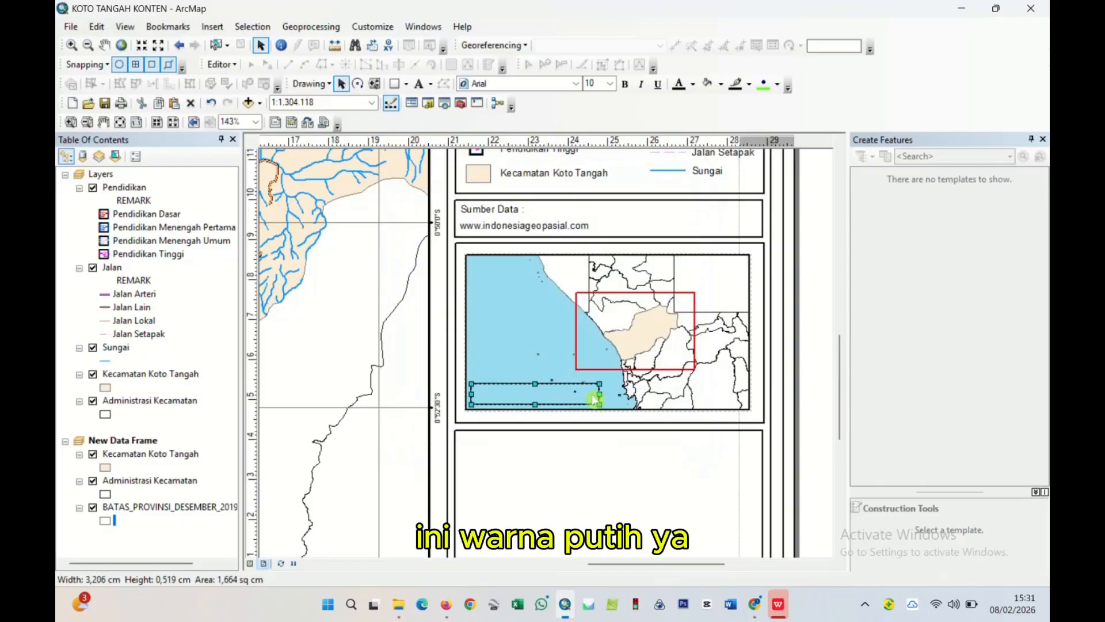
pyautogui.rightClick(587, 401)
pyautogui.click(618, 386)
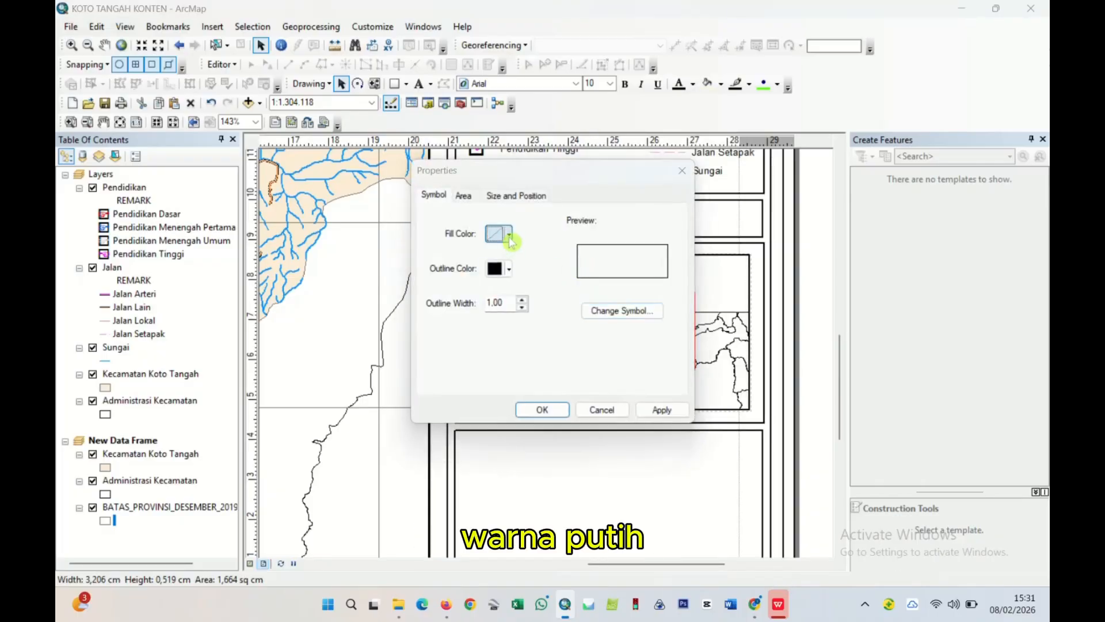
pyautogui.click(508, 234)
pyautogui.click(496, 284)
pyautogui.click(530, 411)
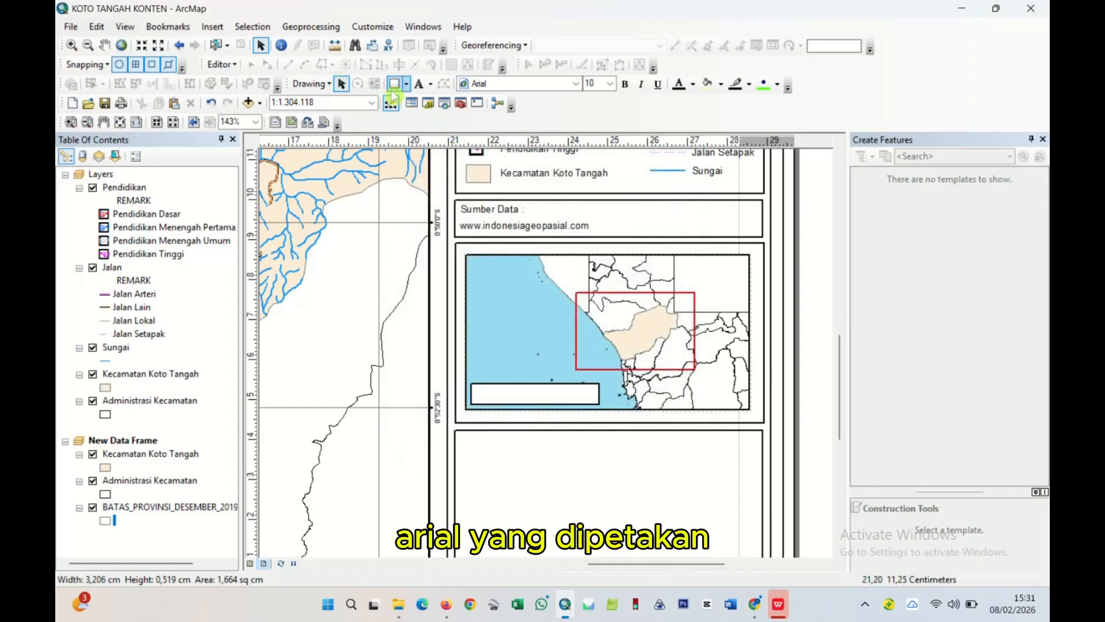
# - Add the text "Areal yang dipetakan" over the white label rectangle in the inset map
pyautogui.click(419, 84)
pyautogui.click(522, 399)
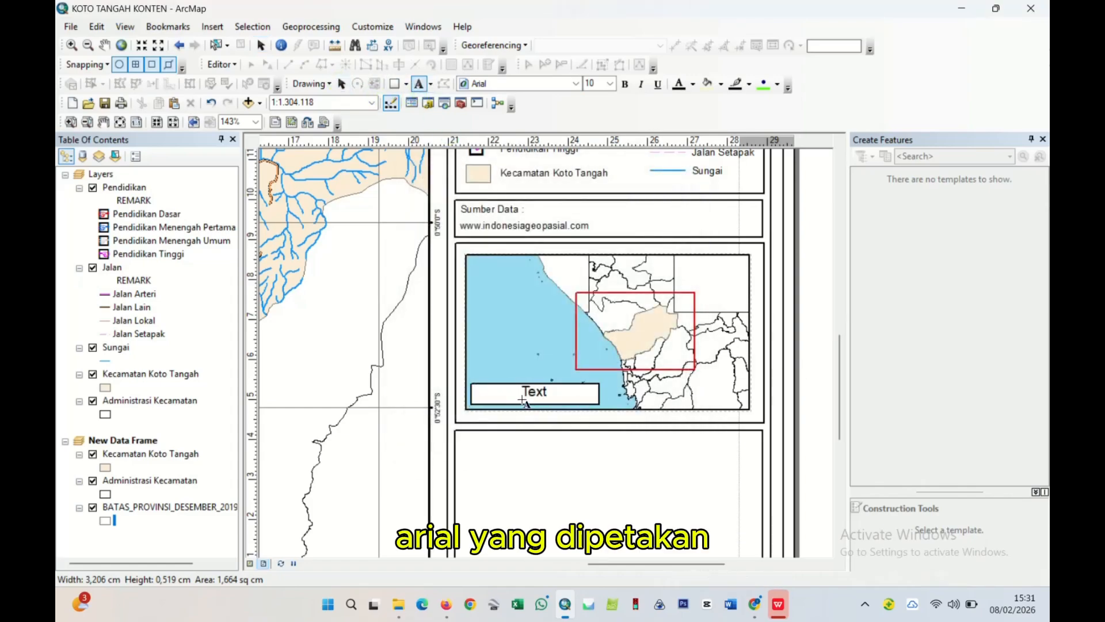
pyautogui.write('Area')
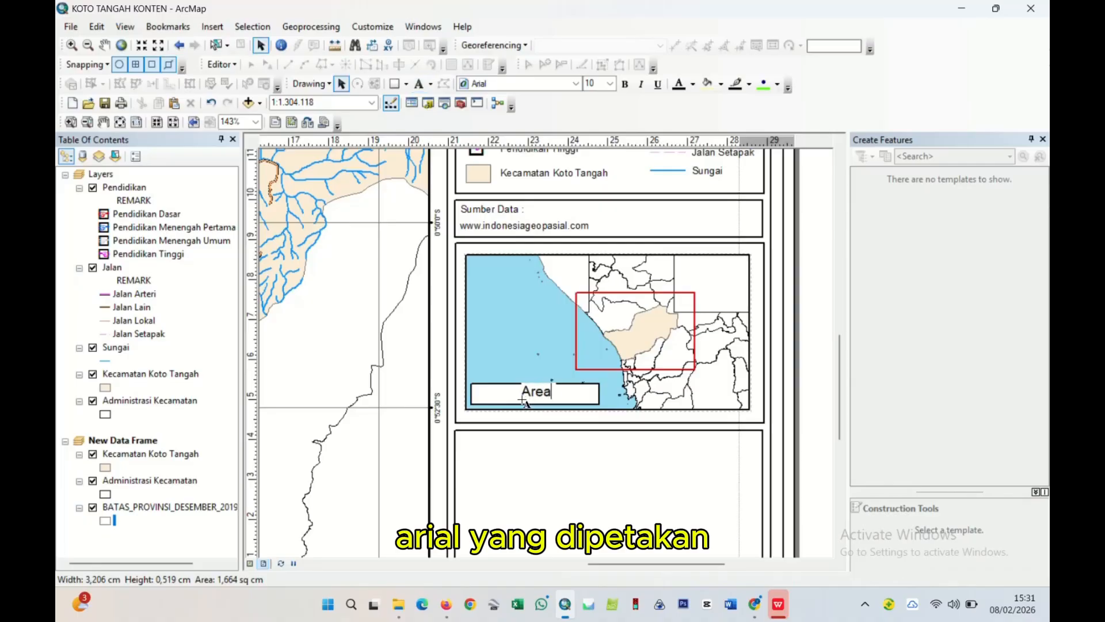
pyautogui.write('l yang dip')
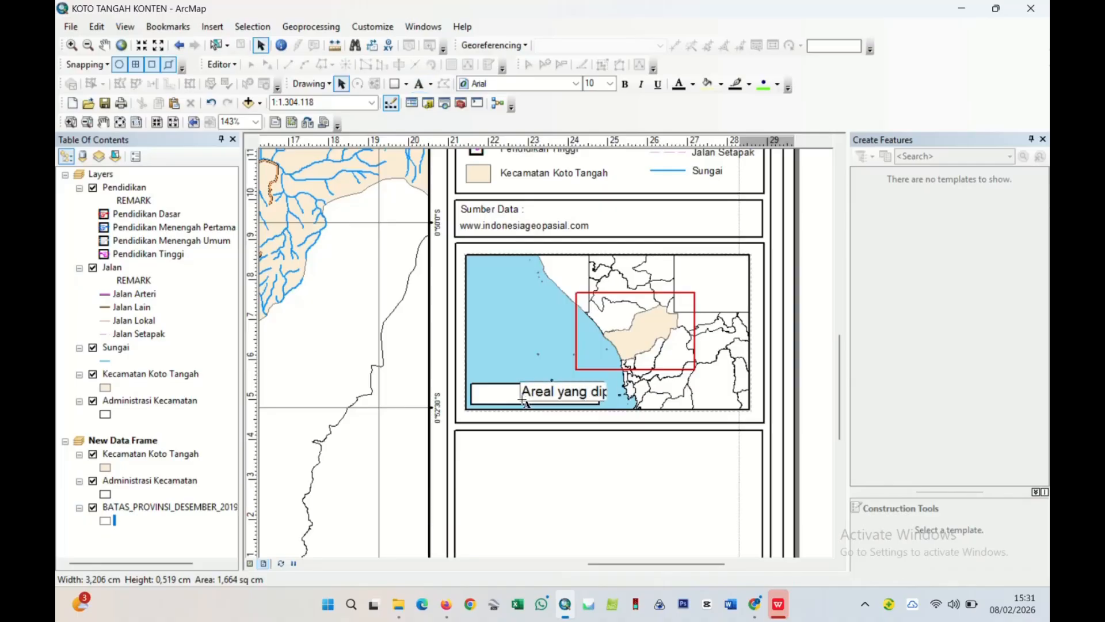
pyautogui.write('etakan')
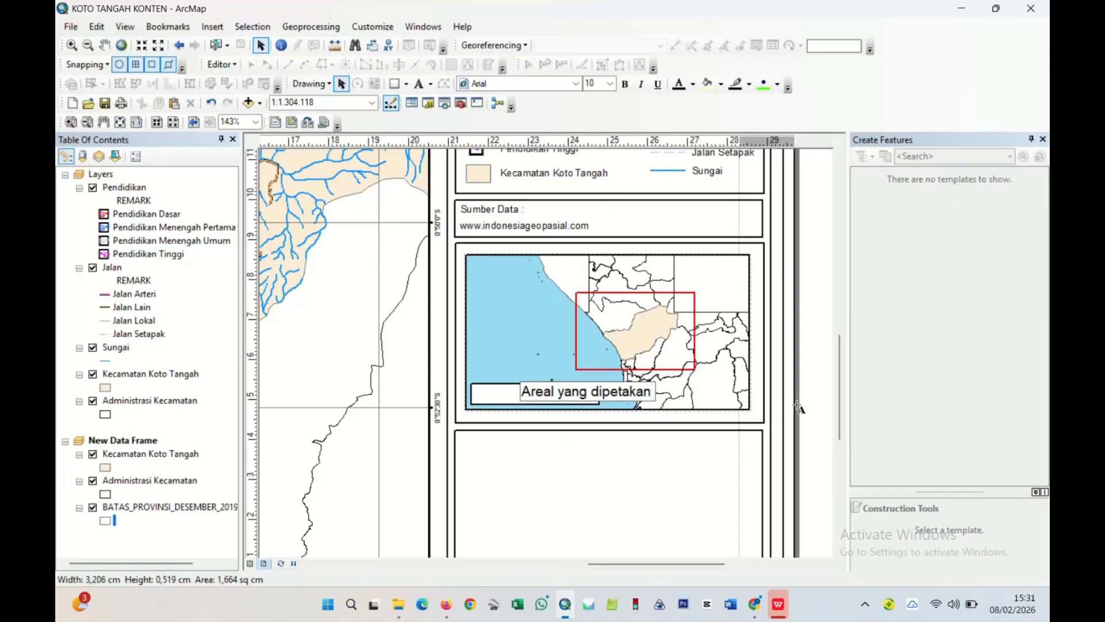
pyautogui.press('Return')
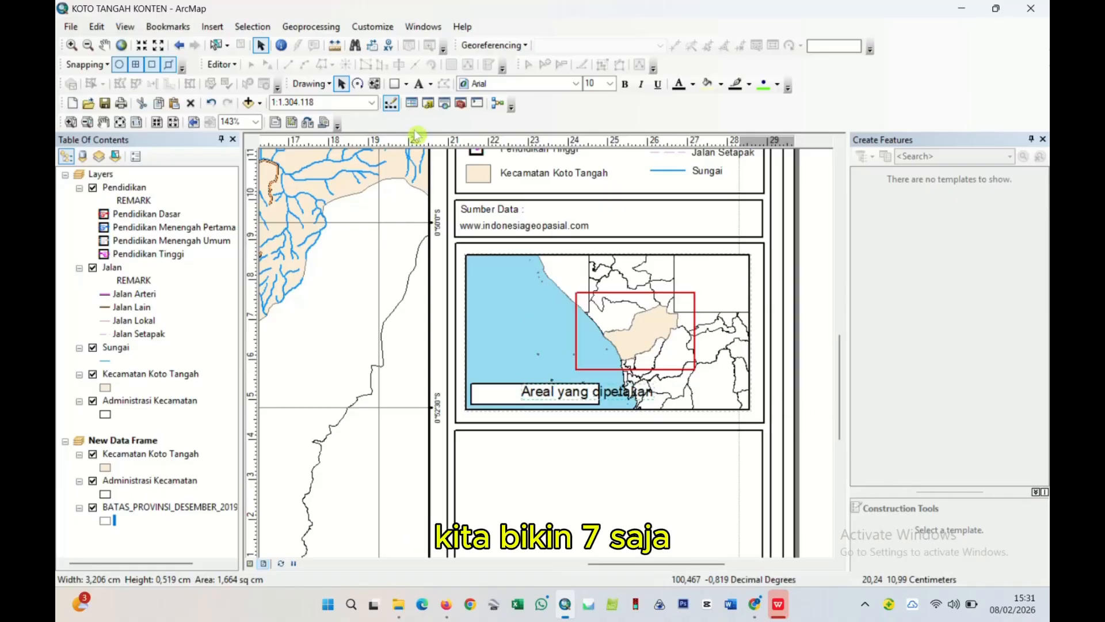
# - Set the "Areal yang dipetakan" text to size 7 and move it inside the white label rectangle
pyautogui.click(610, 83)
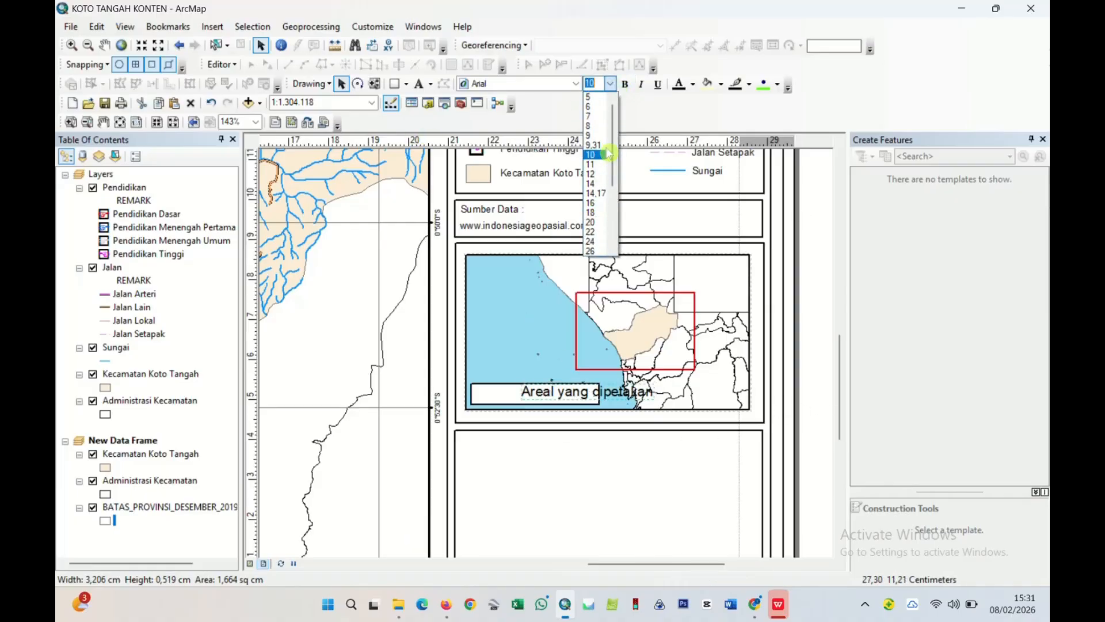
pyautogui.click(593, 118)
pyautogui.moveTo(558, 397); pyautogui.dragTo(511, 402)
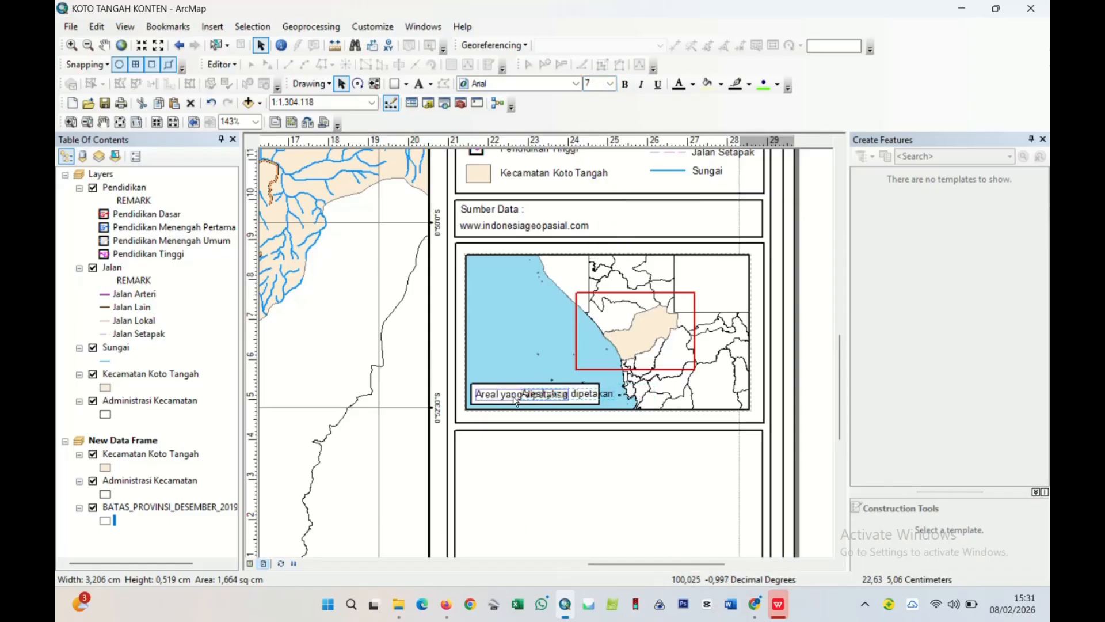
# - Duplicate the red study-area rectangle, shrink the copy and place it beside the "Areal yang dipetakan" text as its symbol
pyautogui.click(671, 344)
pyautogui.hotkey('ctrl', 'c')
pyautogui.hotkey('ctrl', 'v')
pyautogui.moveTo(660, 353); pyautogui.dragTo(667, 381)
pyautogui.moveTo(609, 352); pyautogui.dragTo(609, 369)
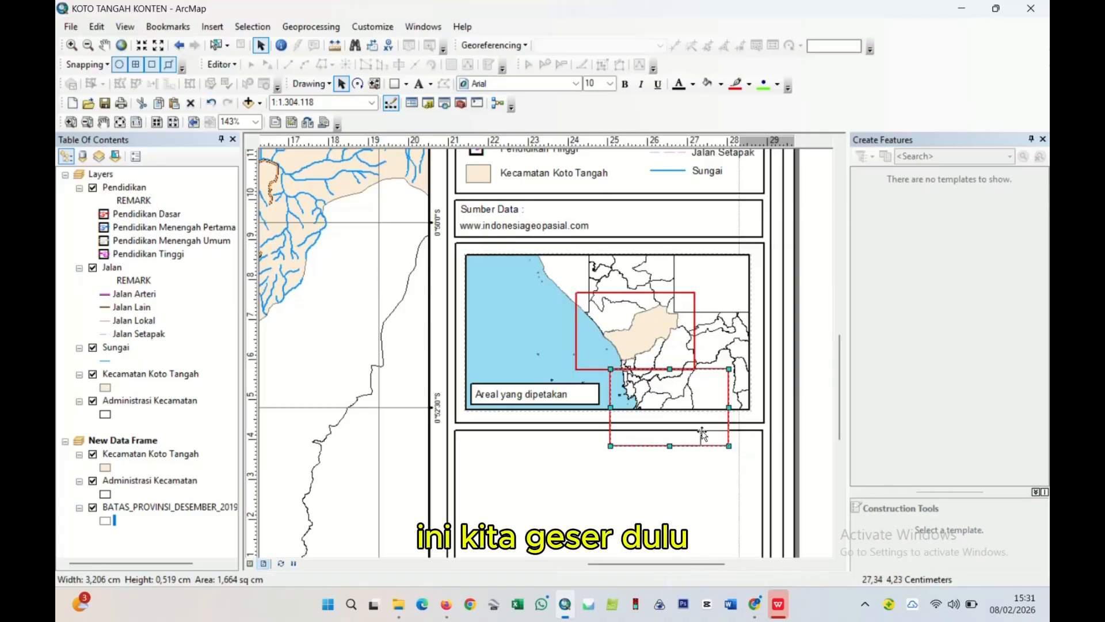
pyautogui.moveTo(705, 433); pyautogui.dragTo(586, 392)
pyautogui.click(712, 401)
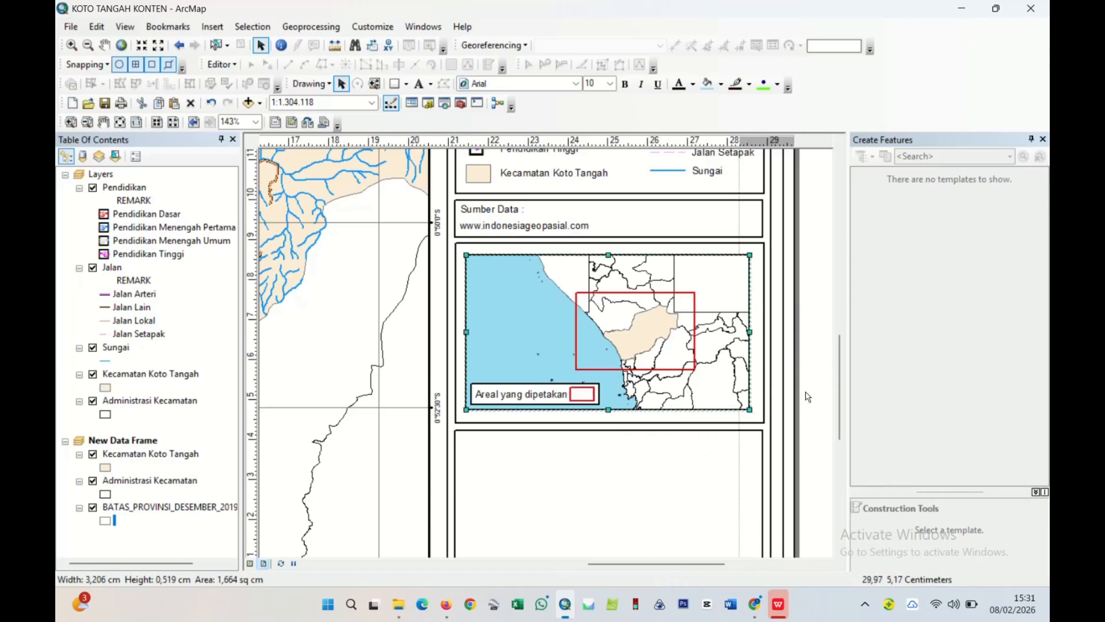
# - Duplicate the white label rectangle, place the copy in the inset map's upper-left corner and make it narrower
pyautogui.scroll(2, 808, 396)
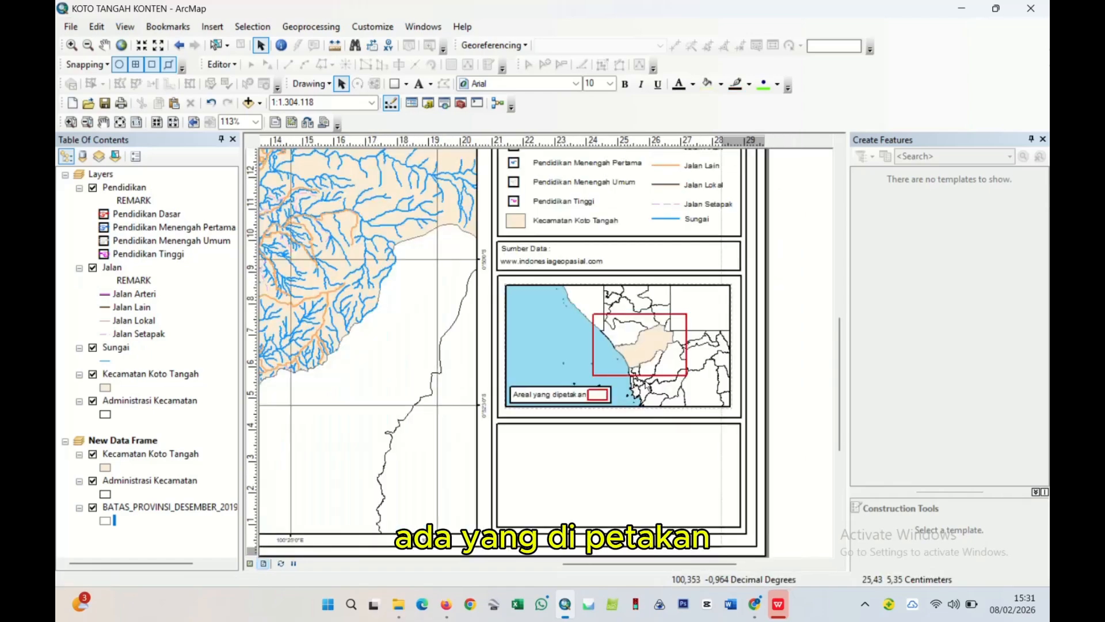
pyautogui.scroll(1, 780, 377)
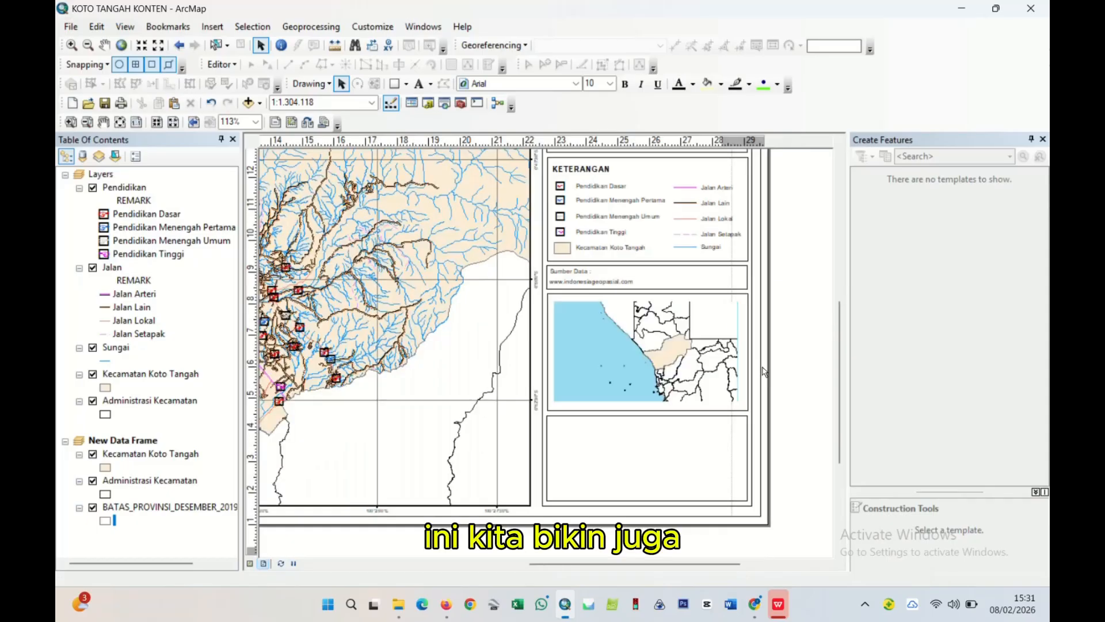
pyautogui.moveTo(772, 345); pyautogui.dragTo(767, 318)
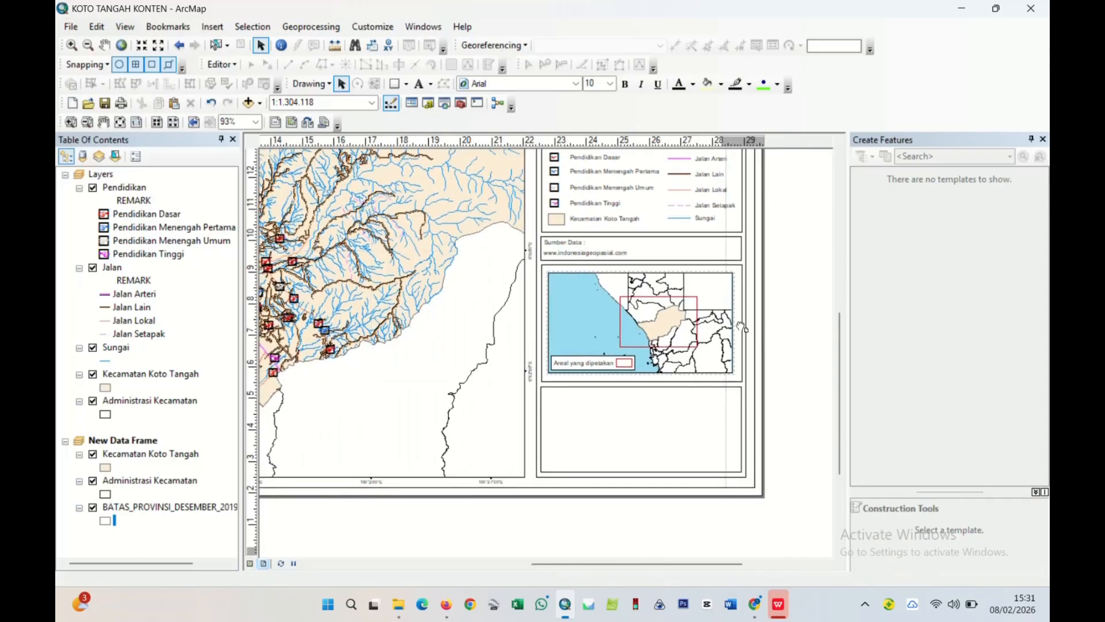
pyautogui.click(608, 360)
pyautogui.click(789, 308)
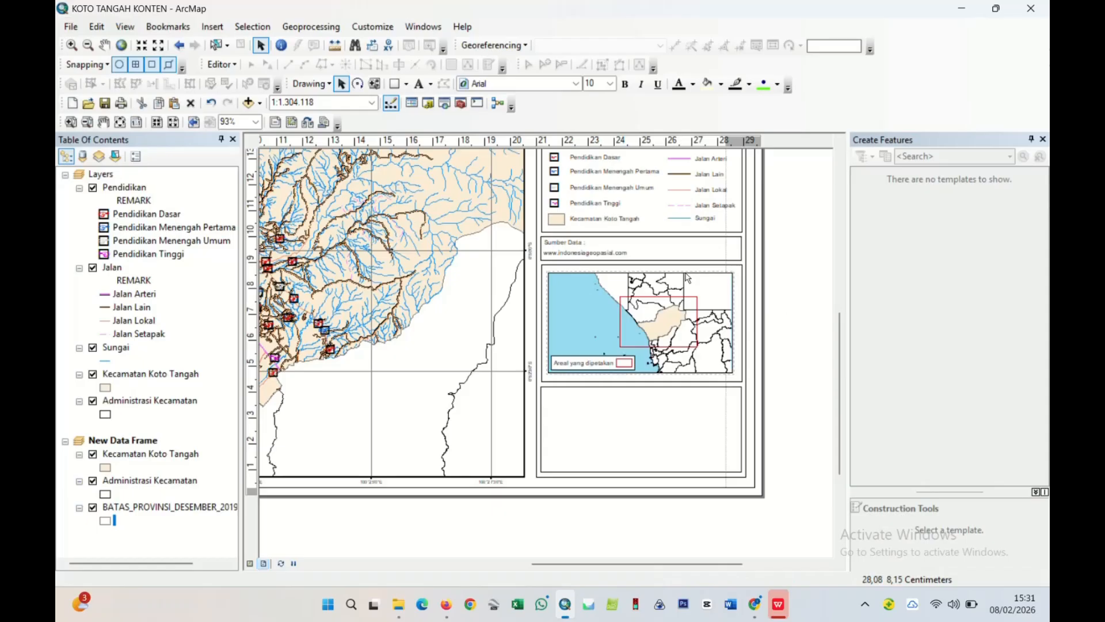
pyautogui.click(567, 359)
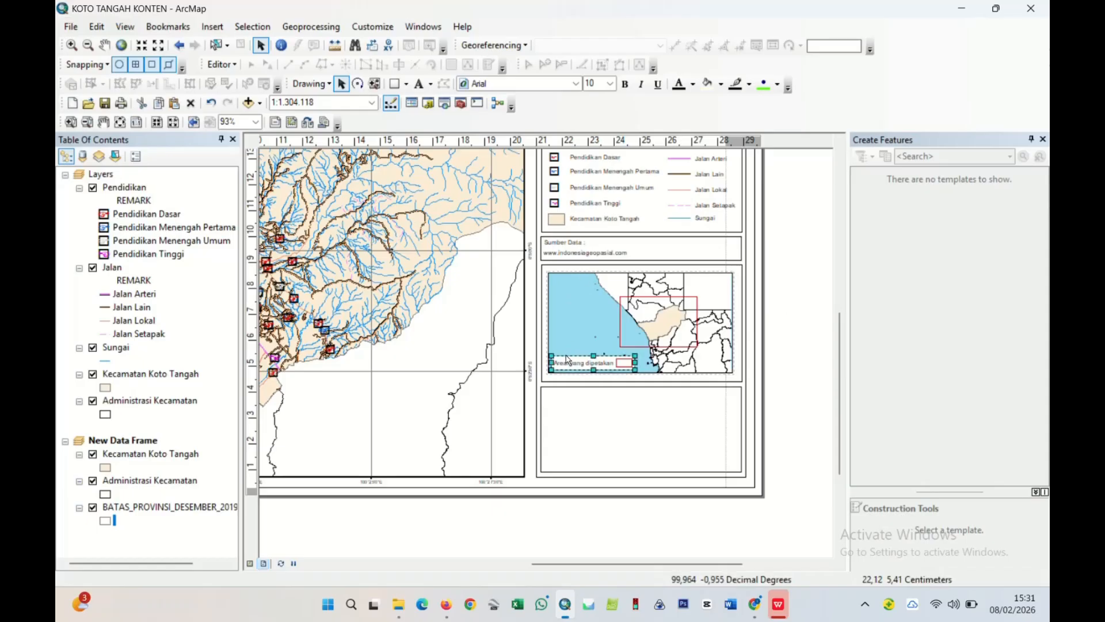
pyautogui.moveTo(568, 358); pyautogui.dragTo(583, 285)
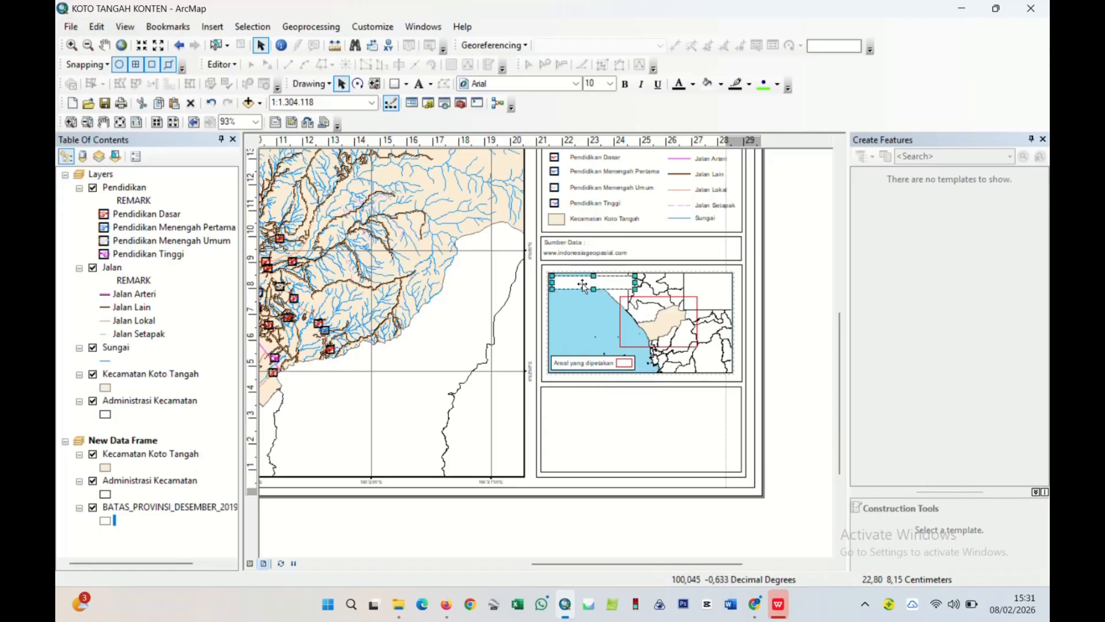
pyautogui.scroll(2, 585, 285)
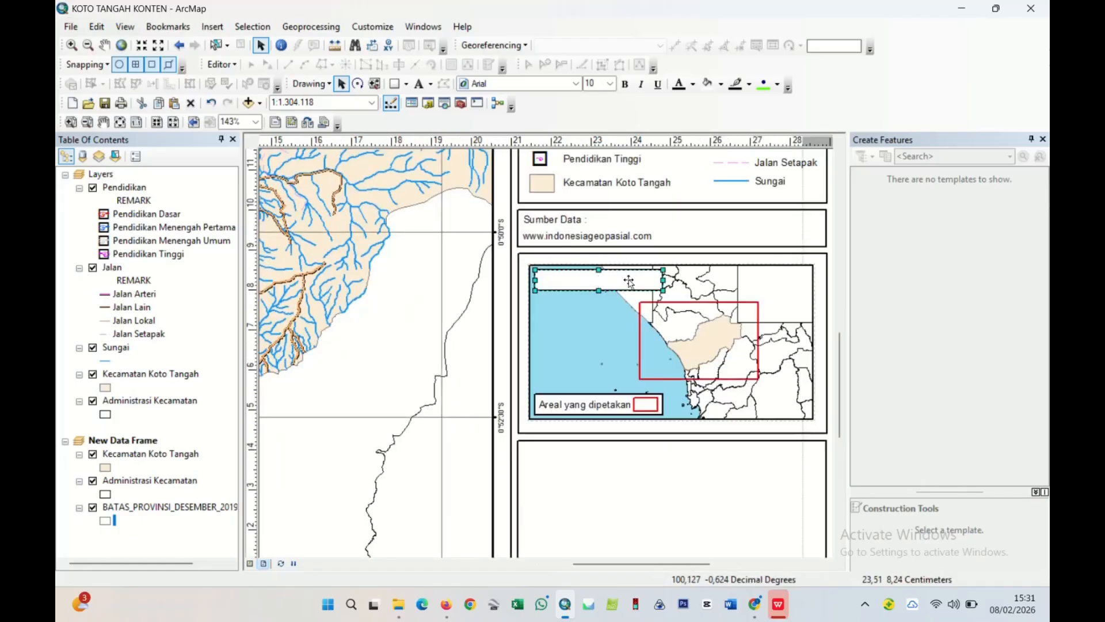
pyautogui.moveTo(640, 281); pyautogui.dragTo(640, 281)
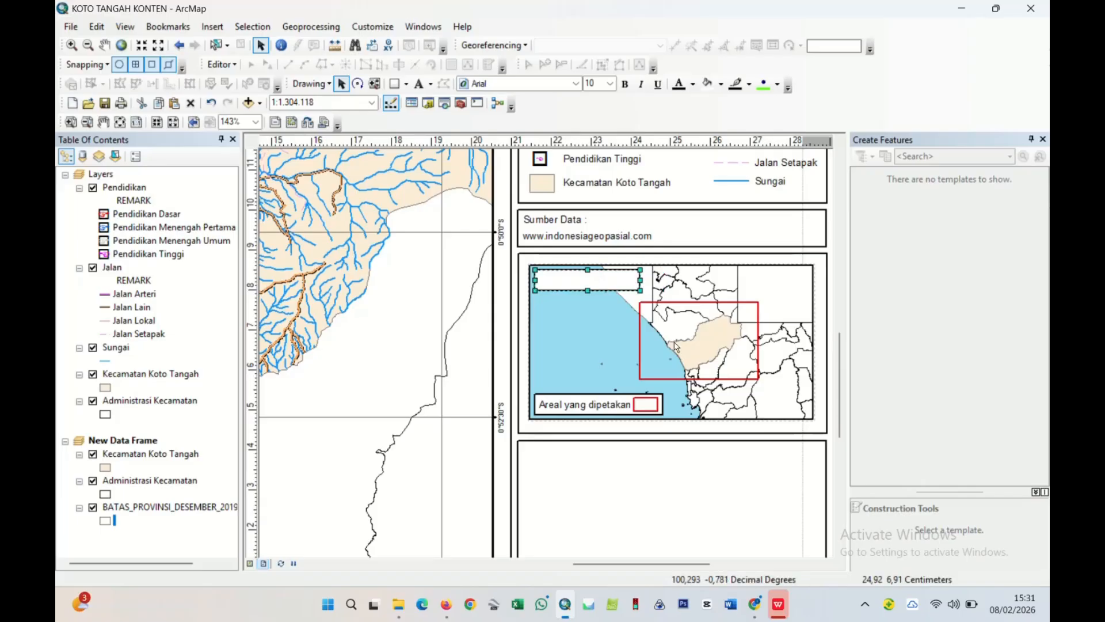
pyautogui.click(711, 455)
# - Add the text "PETA SITUASI" over the white label rectangle in the inset map's upper-left corner
pyautogui.click(419, 83)
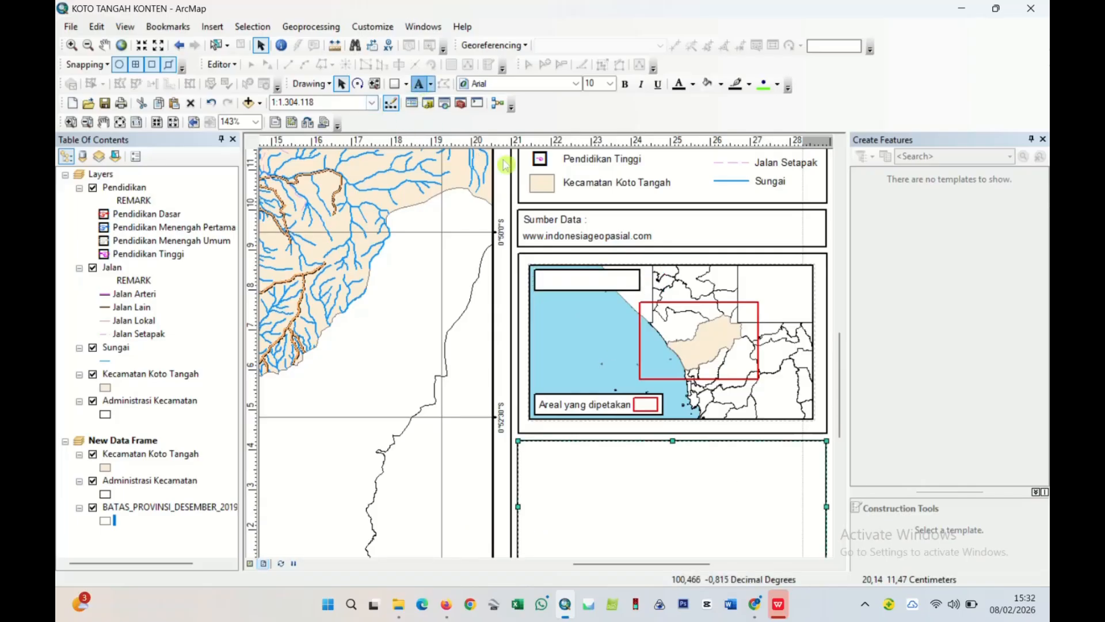
pyautogui.click(583, 285)
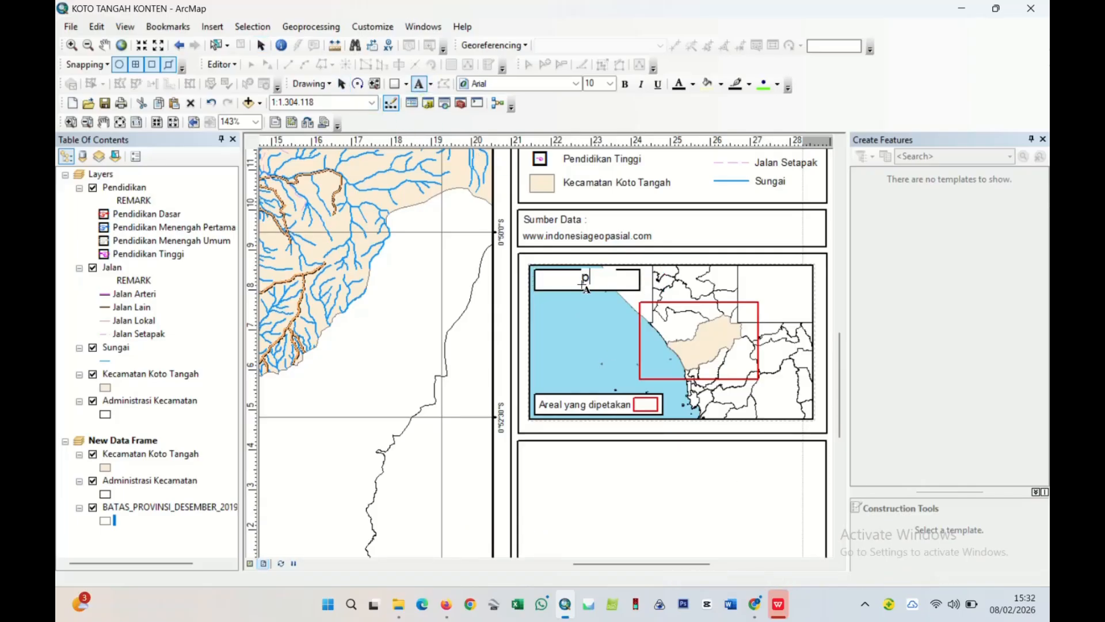
pyautogui.write('peta')
pyautogui.press('BackSpace')
pyautogui.press('BackSpace')
pyautogui.press('BackSpace')
pyautogui.press('BackSpace')
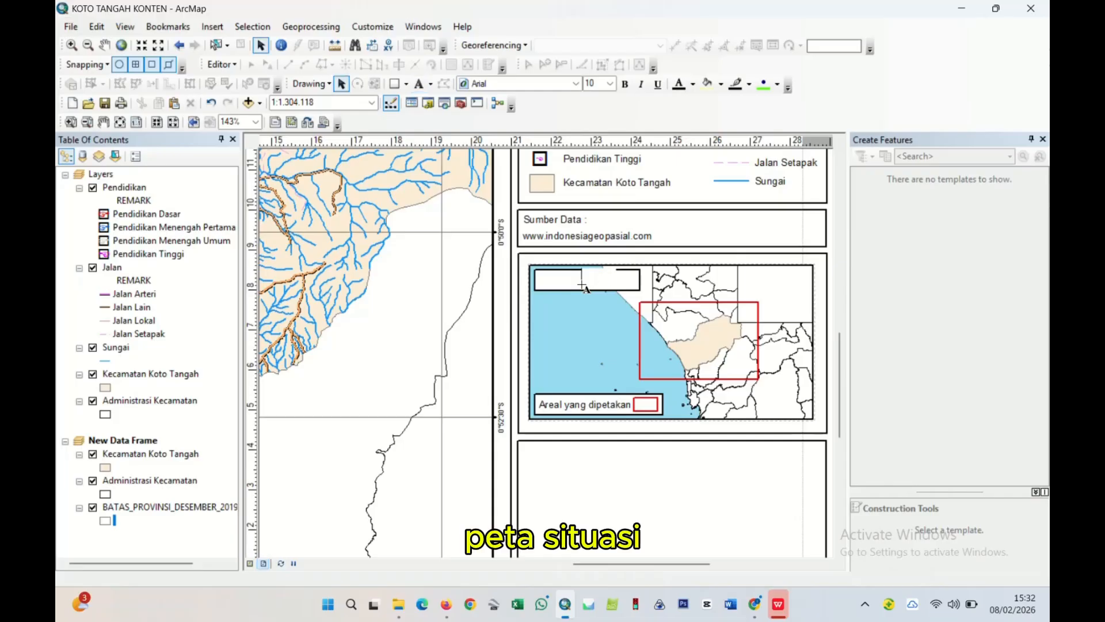
pyautogui.write('PETA SITUASI')
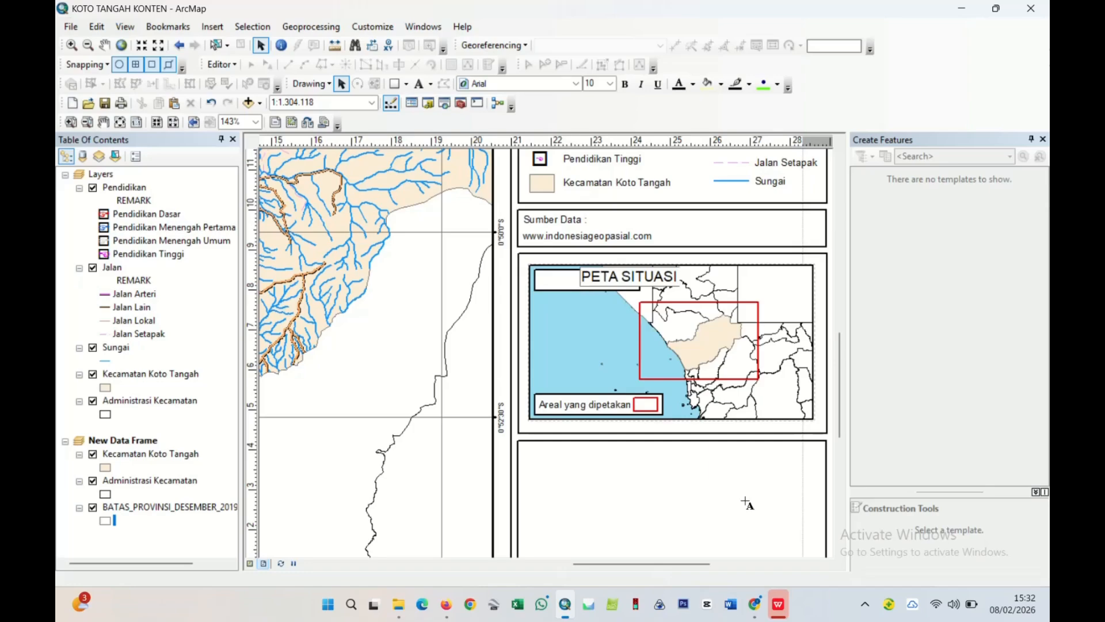
pyautogui.press('Return')
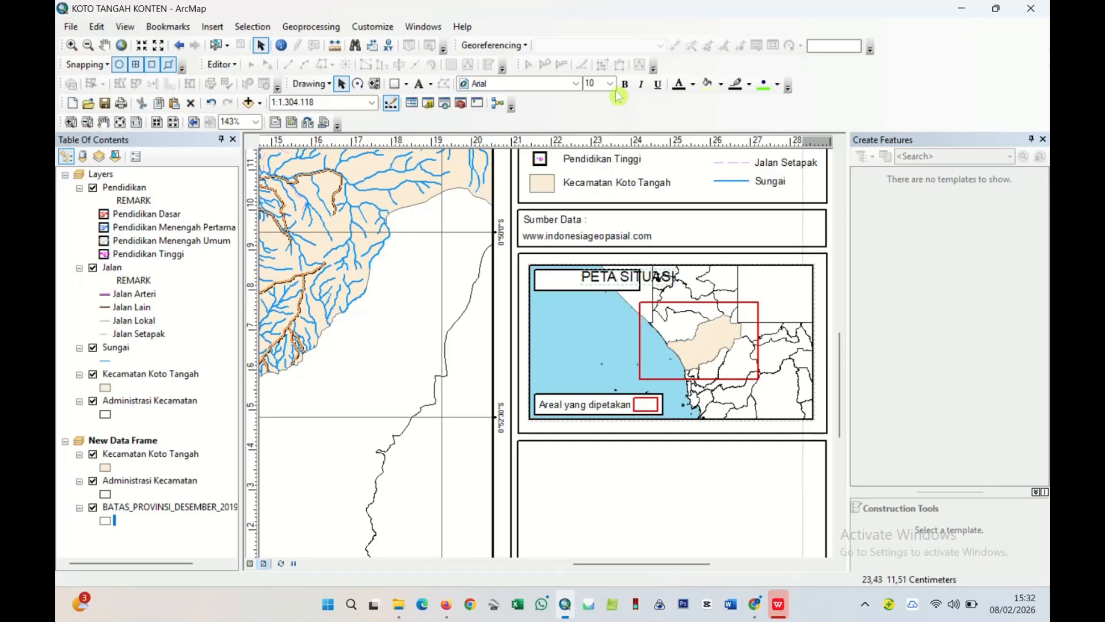
# - Set the "PETA SITUASI" text to size 7 and move it inside its white label rectangle
pyautogui.click(610, 86)
pyautogui.scroll(1, 632, 175)
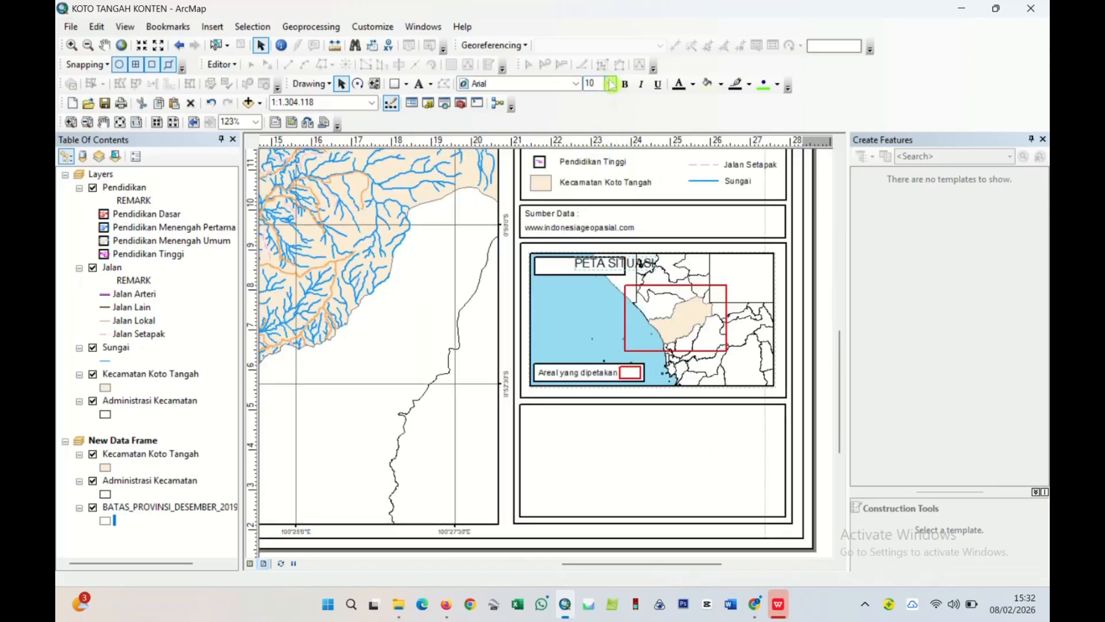
pyautogui.click(611, 85)
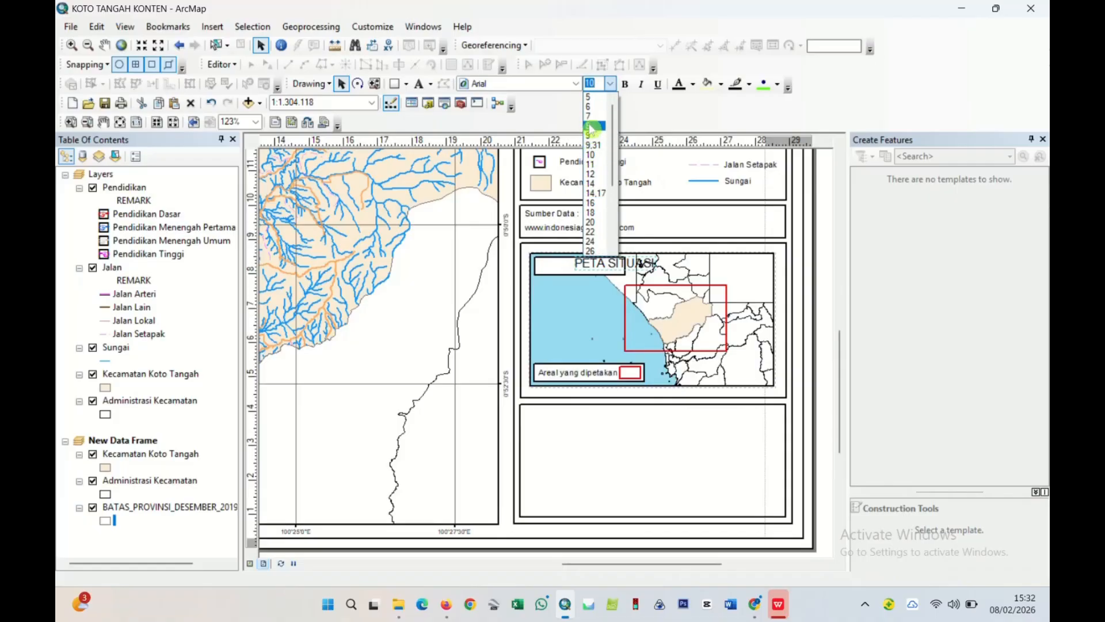
pyautogui.click(590, 116)
pyautogui.moveTo(611, 265); pyautogui.dragTo(577, 266)
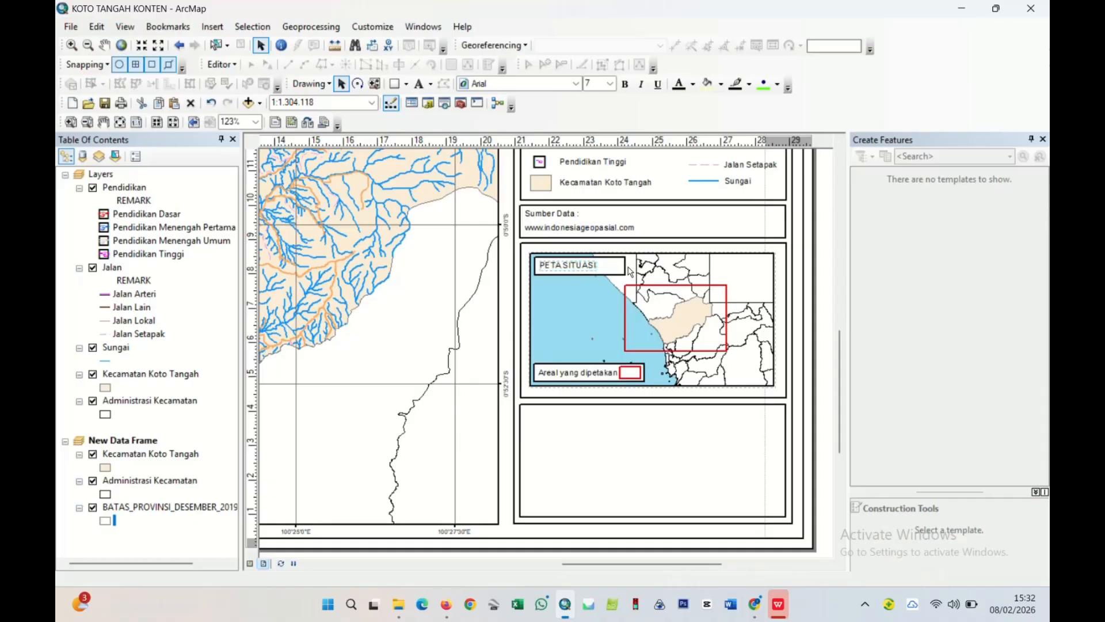
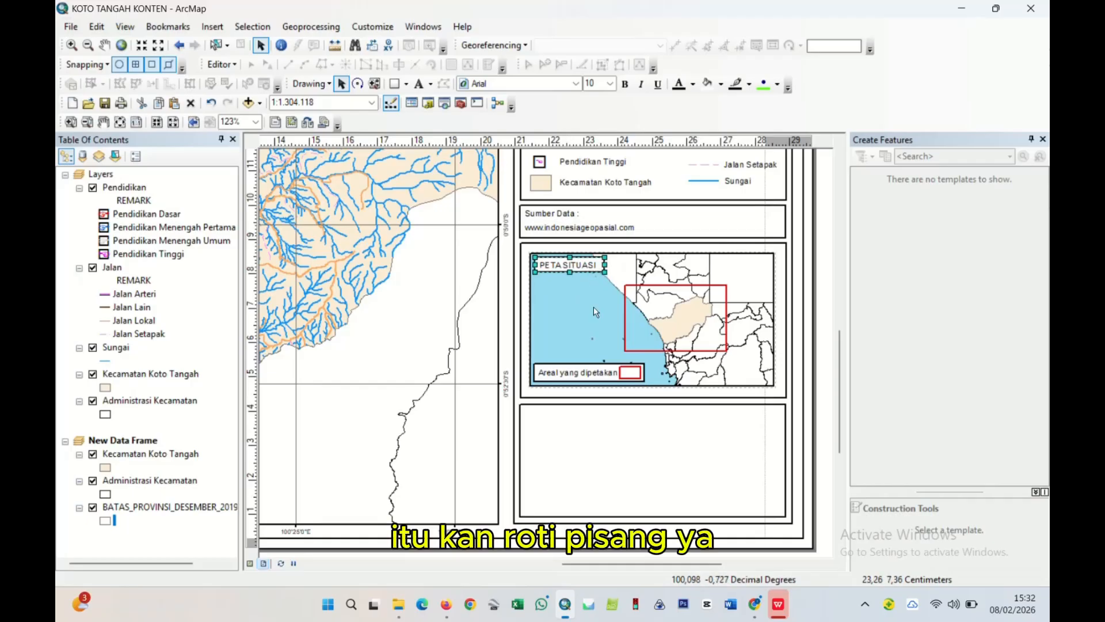
# - Lower the top edge of the empty box below the inset map to leave a blank strip above it
pyautogui.click(637, 419)
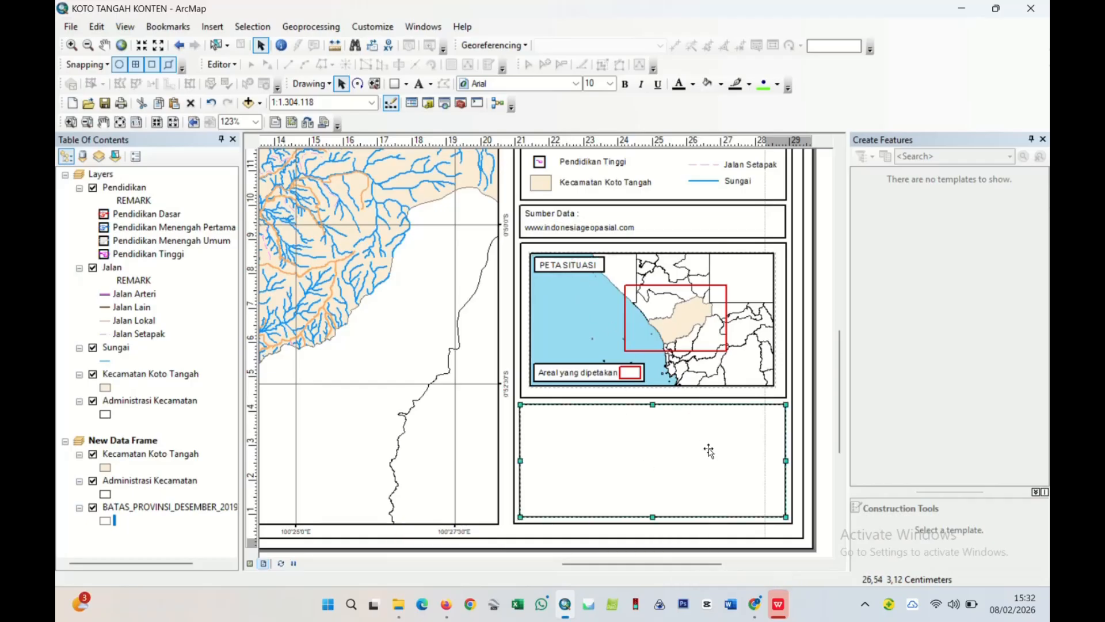
pyautogui.scroll(-2, 668, 465)
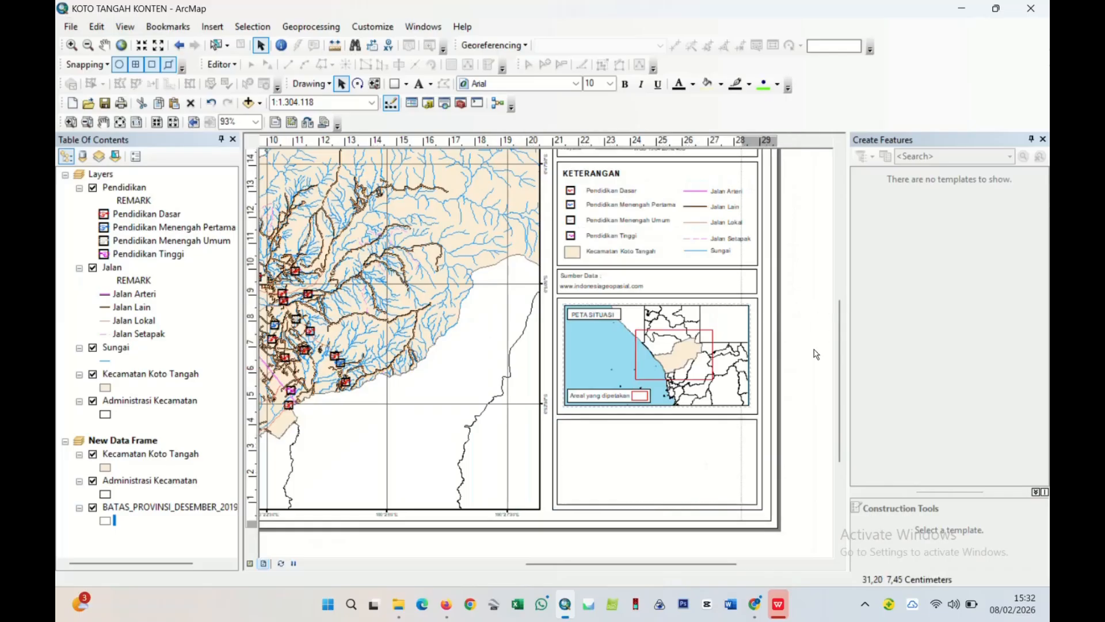
pyautogui.moveTo(804, 350); pyautogui.dragTo(727, 264)
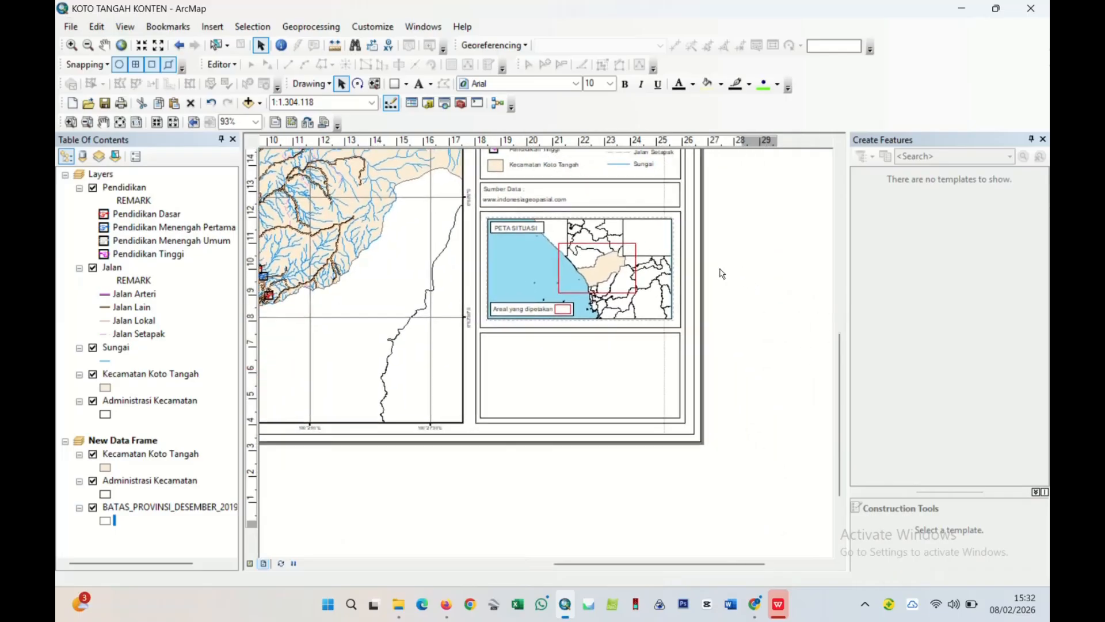
pyautogui.click(548, 353)
pyautogui.moveTo(581, 333); pyautogui.dragTo(582, 382)
pyautogui.click(605, 357)
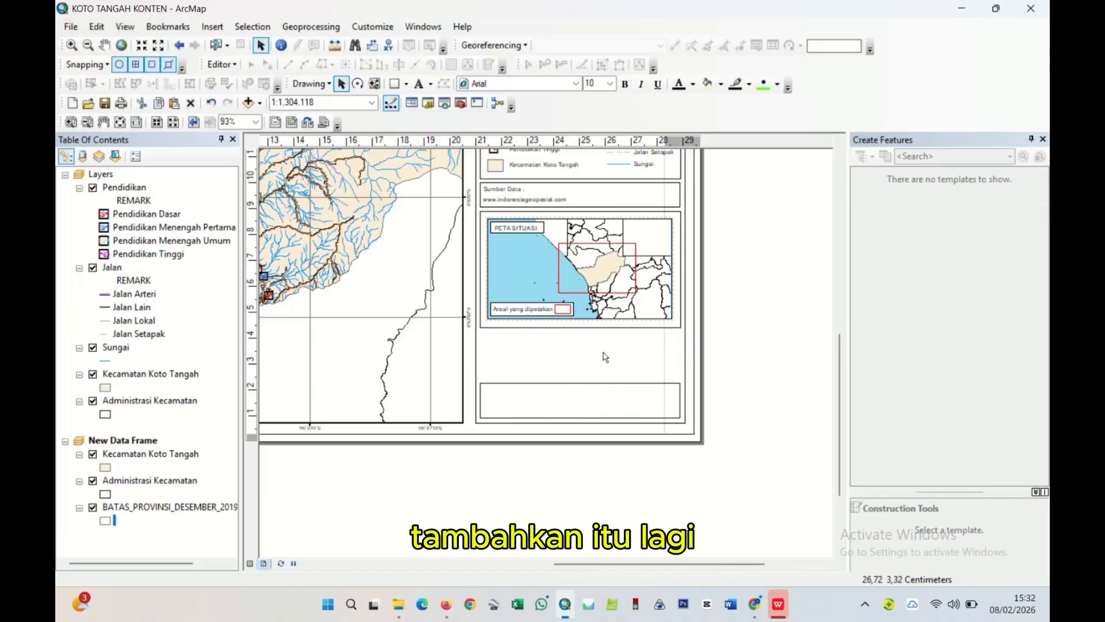
# - Add the text "Dibuat Oleh :" in the blank strip below the inset map
pyautogui.click(395, 84)
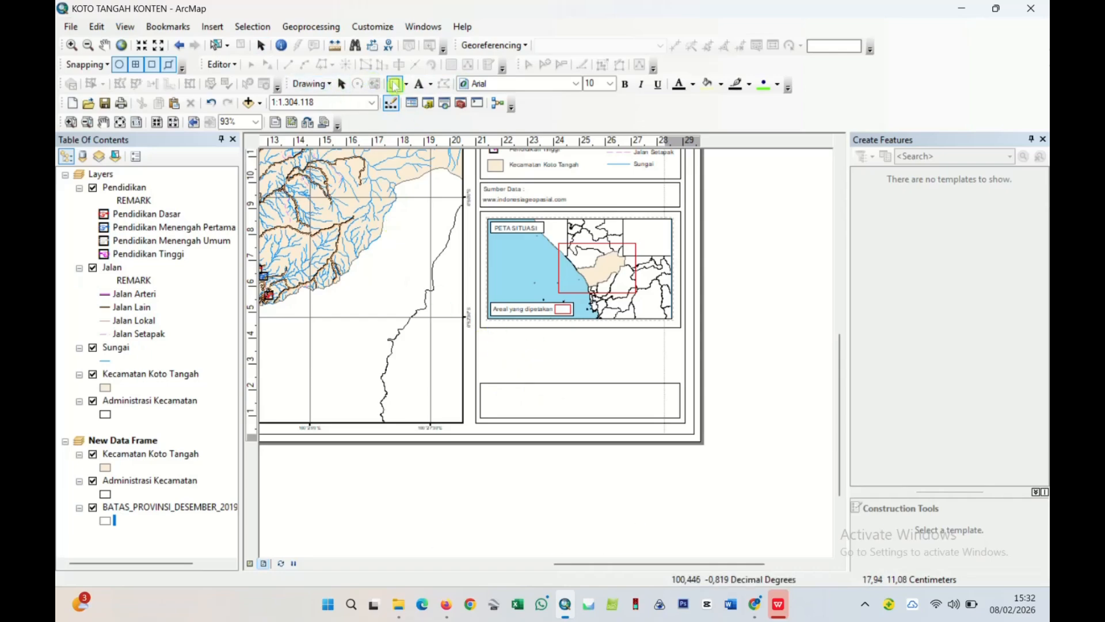
pyautogui.click(419, 84)
pyautogui.click(498, 347)
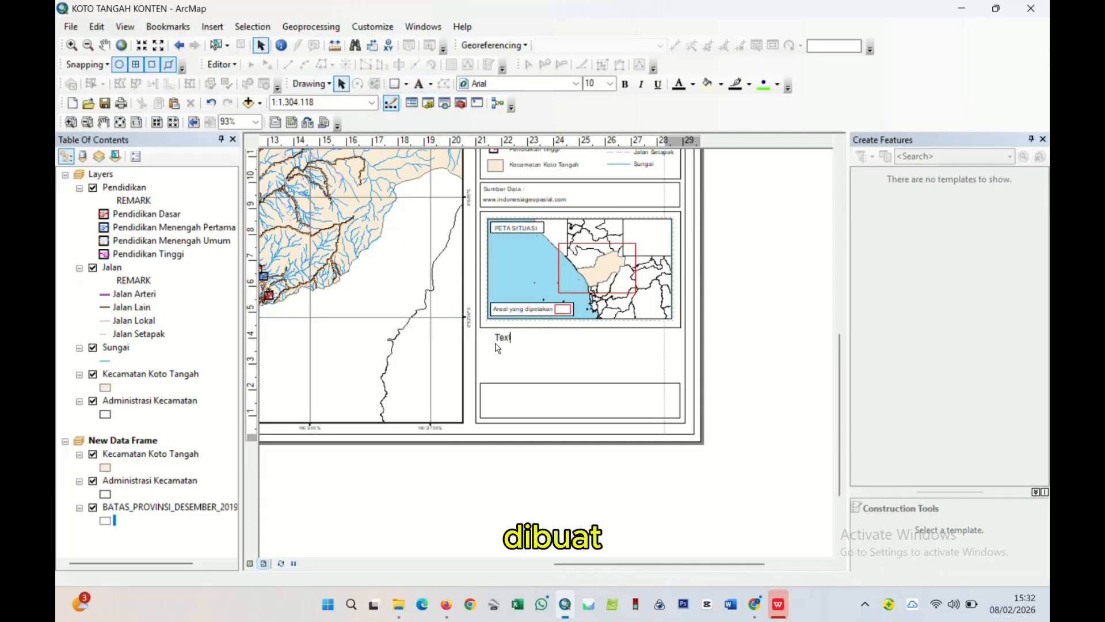
pyautogui.press('Escape')
pyautogui.click(498, 342)
pyautogui.write('Dibya')
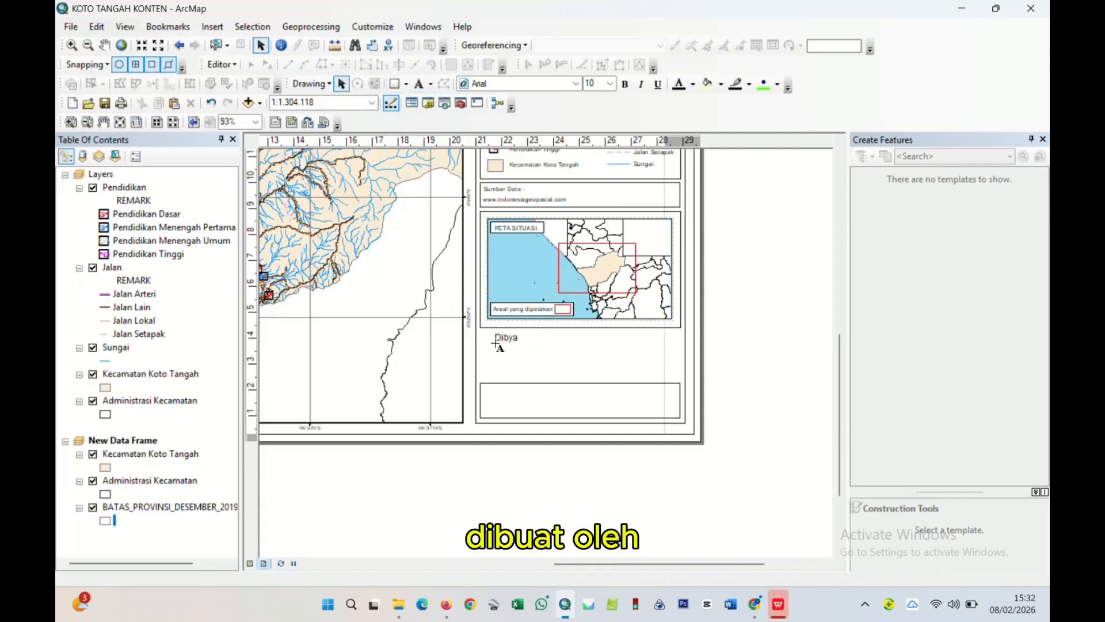
pyautogui.press('BackSpace')
pyautogui.press('BackSpace')
pyautogui.write('uat Oleh :')
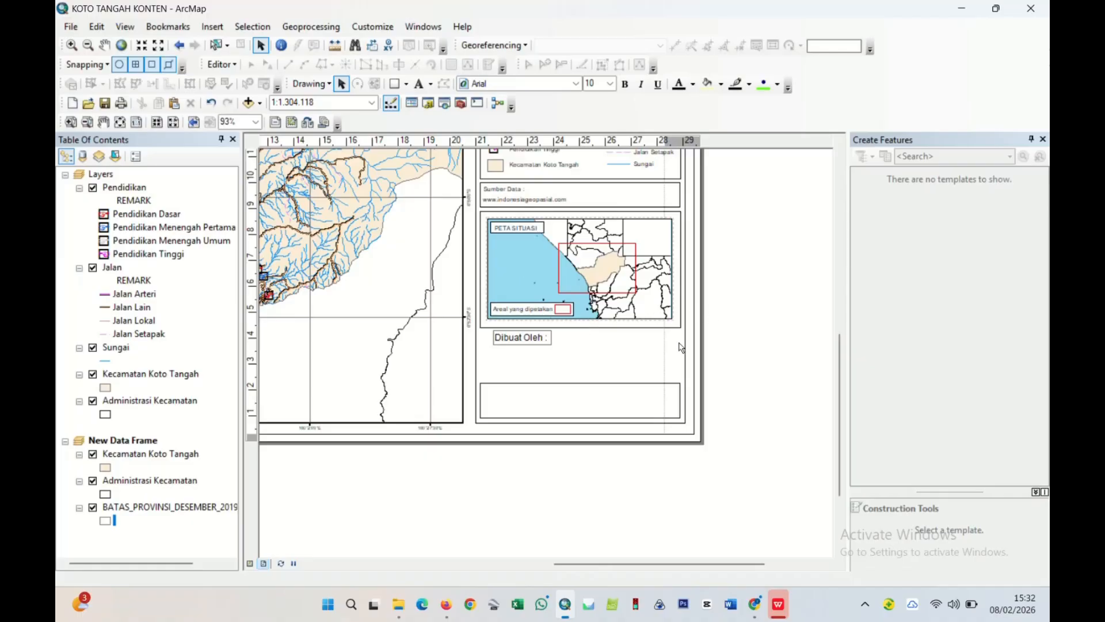
pyautogui.press('Return')
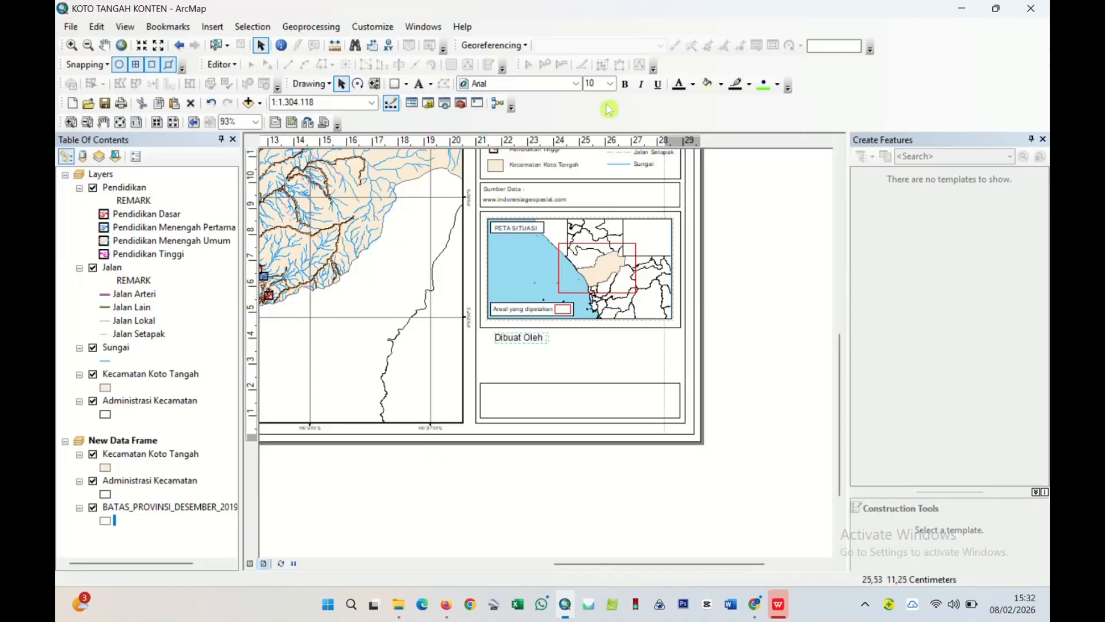
# - Set the "Dibuat Oleh :" text to size 9 and shift it slightly toward the strip's upper-left corner
pyautogui.click(611, 85)
pyautogui.scroll(2, 608, 134)
pyautogui.click(592, 129)
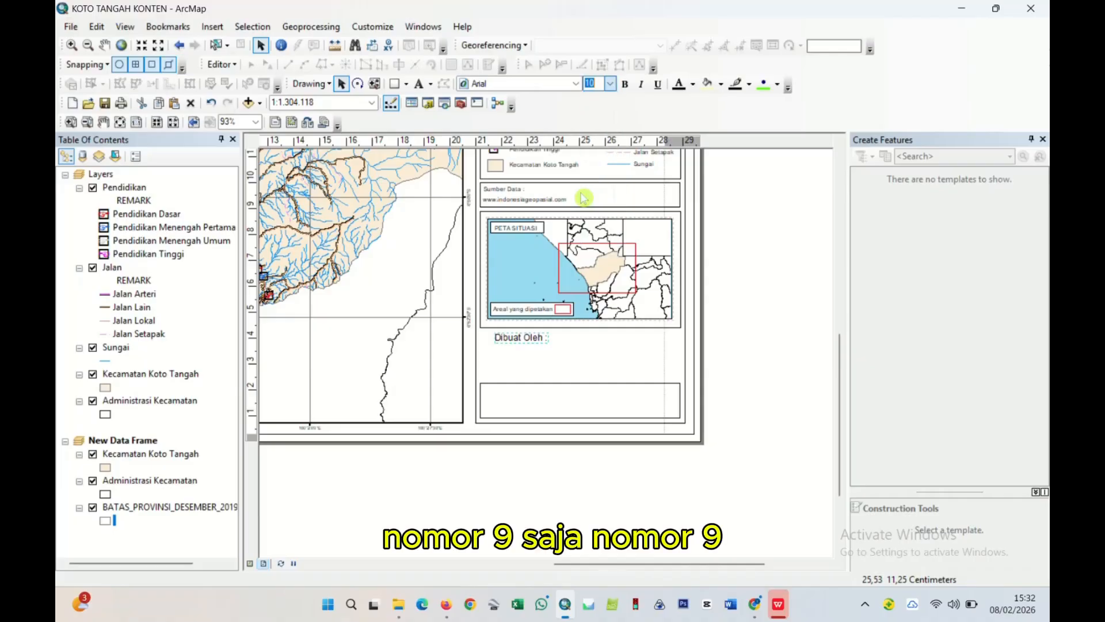
pyautogui.write('8')
pyautogui.press('Return')
pyautogui.click(610, 84)
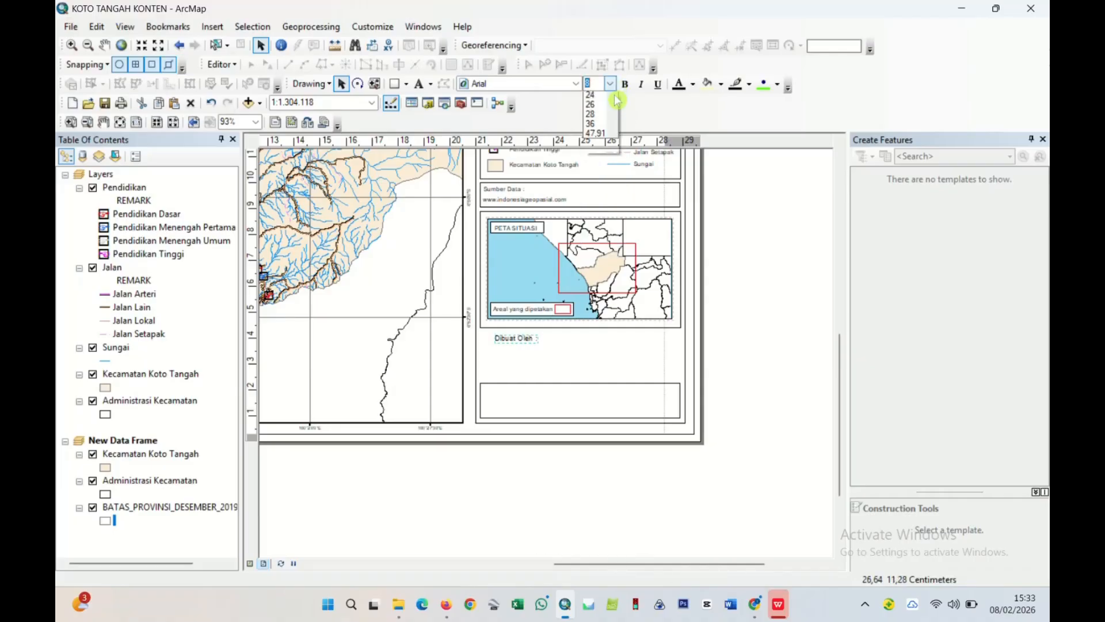
pyautogui.click(597, 107)
pyautogui.scroll(2, 552, 353)
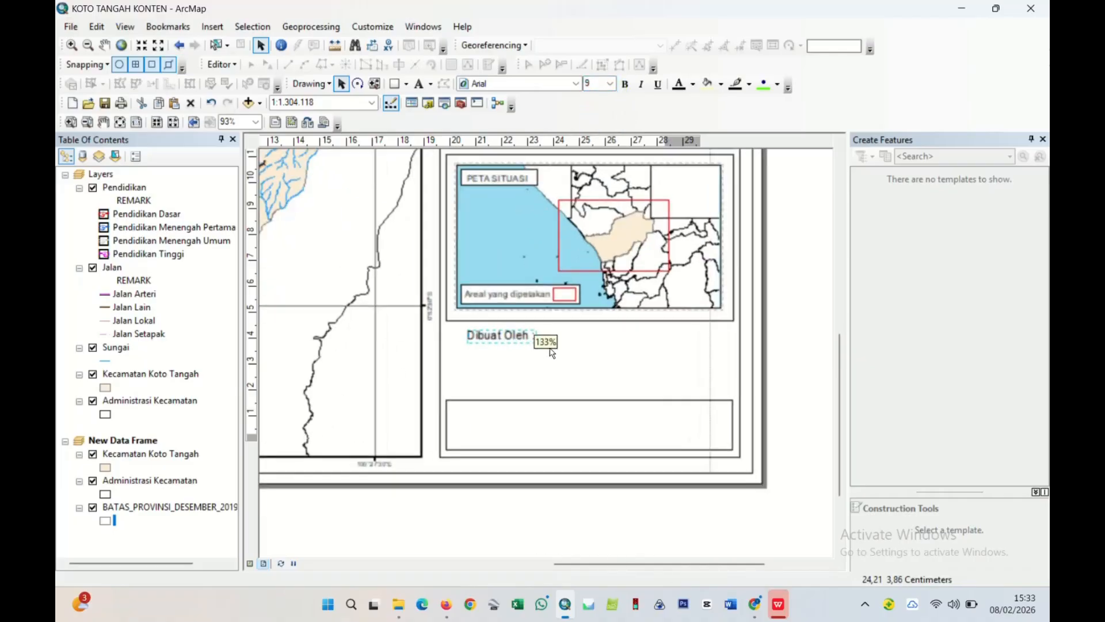
pyautogui.moveTo(518, 343); pyautogui.dragTo(502, 338)
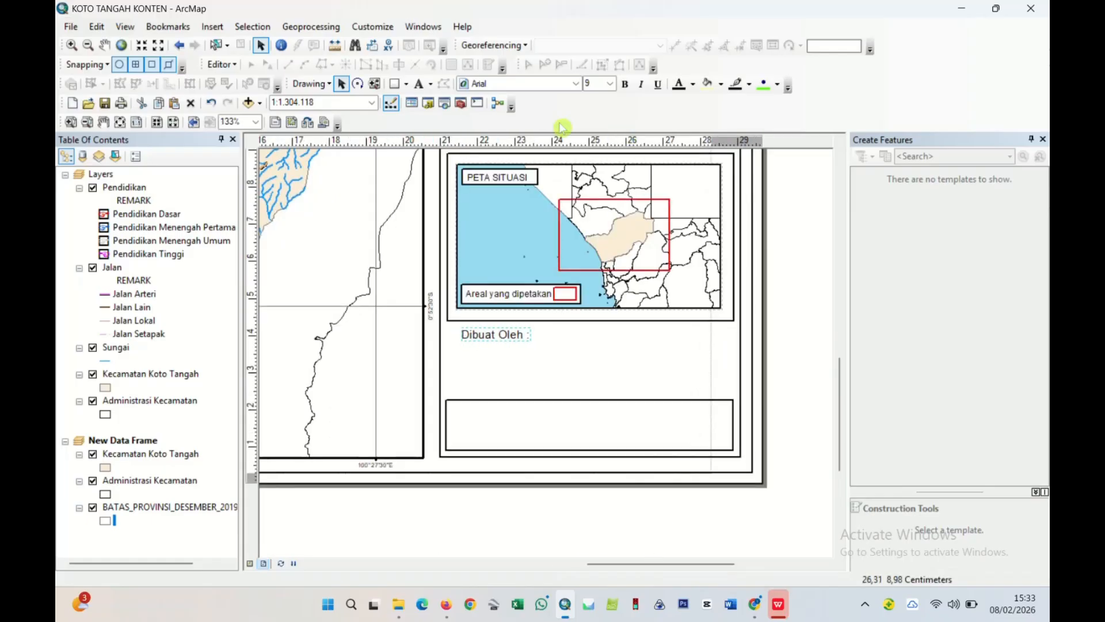
# - Add the map author's name as text and place it below the "Dibuat Oleh :" label
pyautogui.click(418, 84)
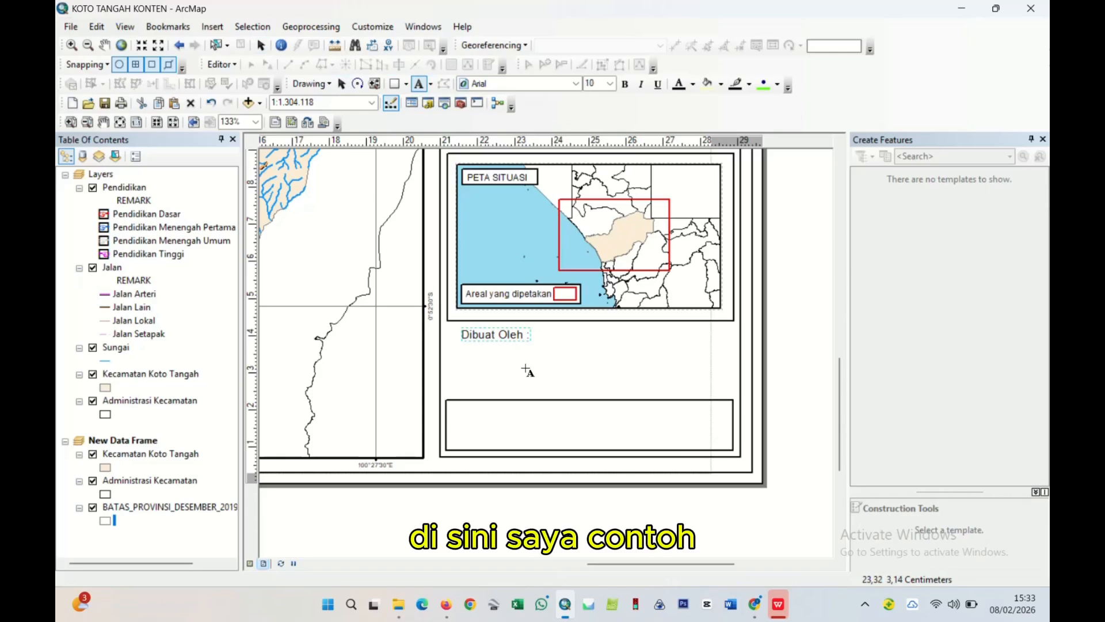
pyautogui.click(526, 368)
pyautogui.press('BackSpace')
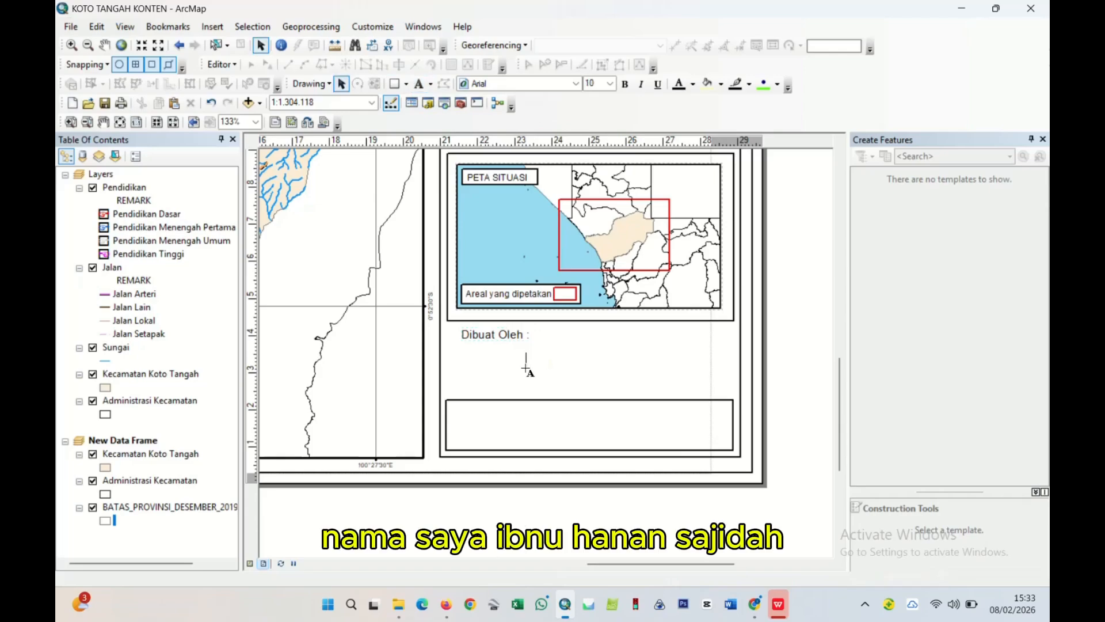
pyautogui.write('Ibnu Hanan Sajida')
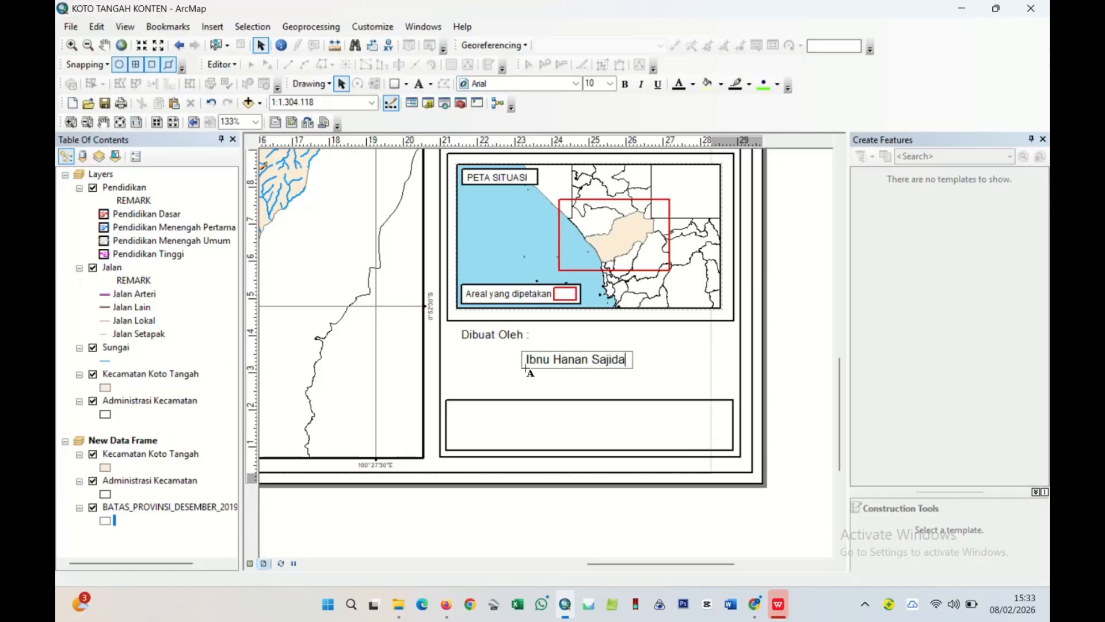
pyautogui.press('Return')
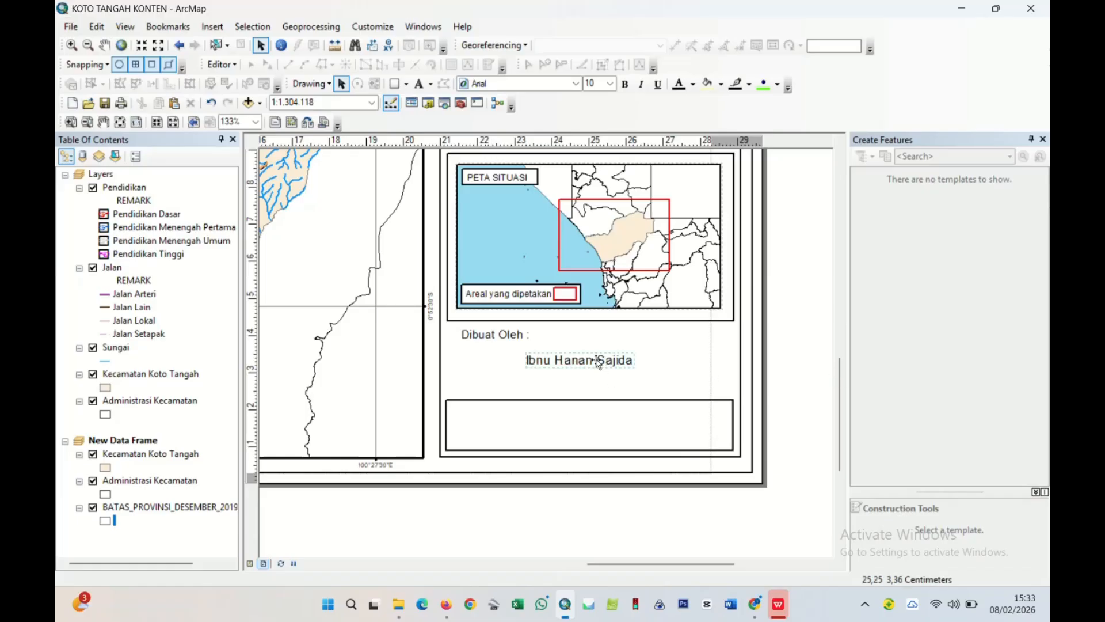
pyautogui.moveTo(596, 360); pyautogui.dragTo(521, 385)
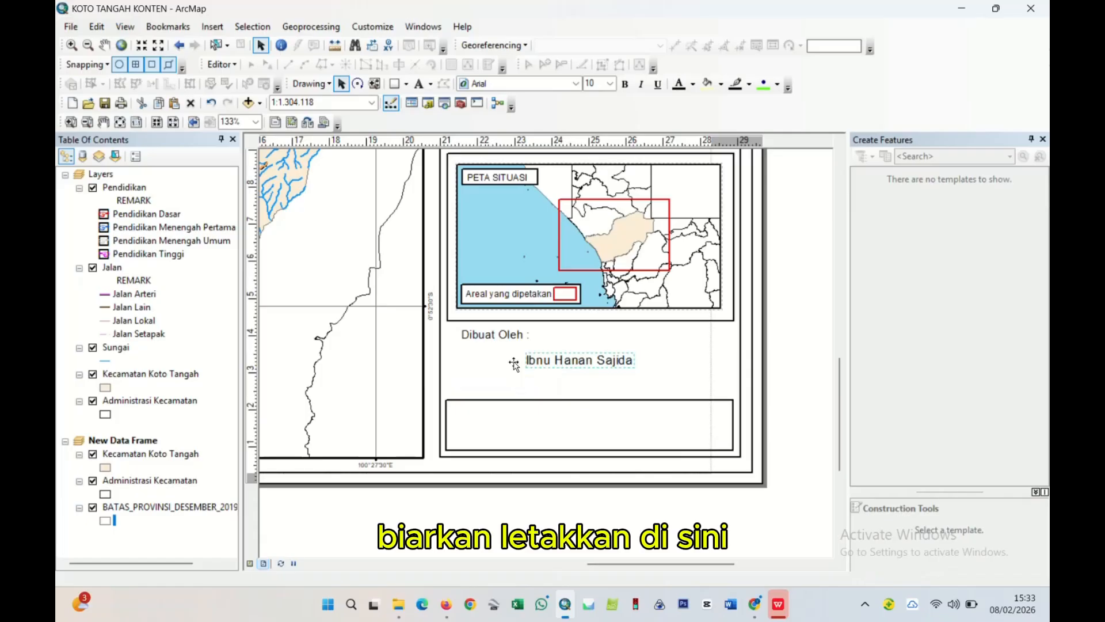
# - Nudge the "Dibuat Oleh :" text, duplicate it to its right and change the copy's wording to "Mengetahui"
pyautogui.moveTo(501, 335); pyautogui.dragTo(507, 333)
pyautogui.hotkey('ctrl', 'c')
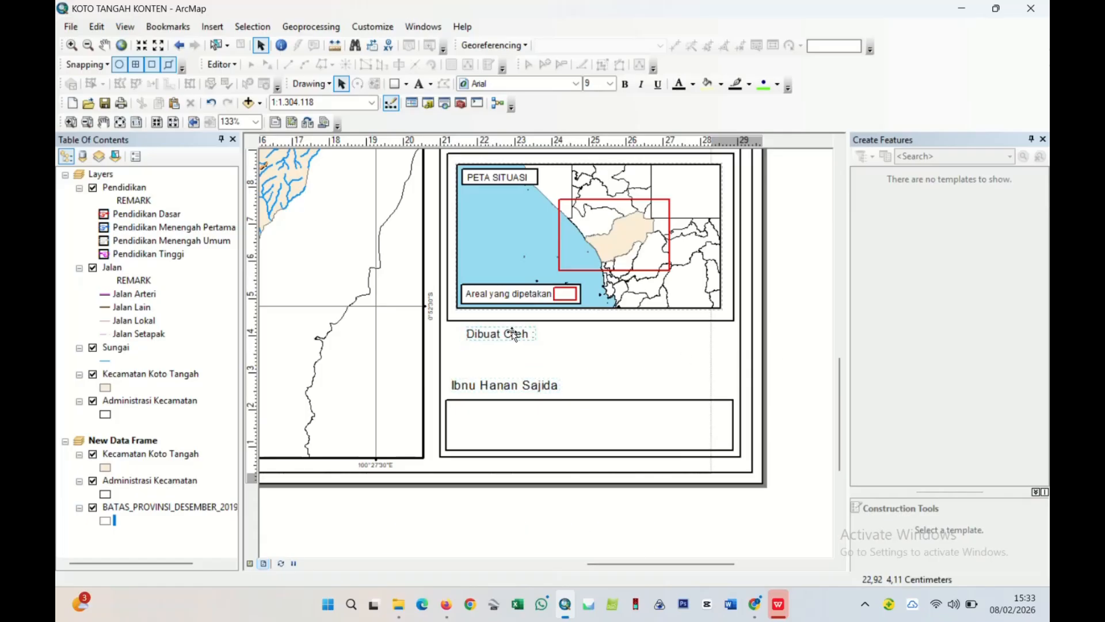
pyautogui.hotkey('ctrl', 'v')
pyautogui.moveTo(549, 353); pyautogui.dragTo(611, 348)
pyautogui.doubleClick(611, 348)
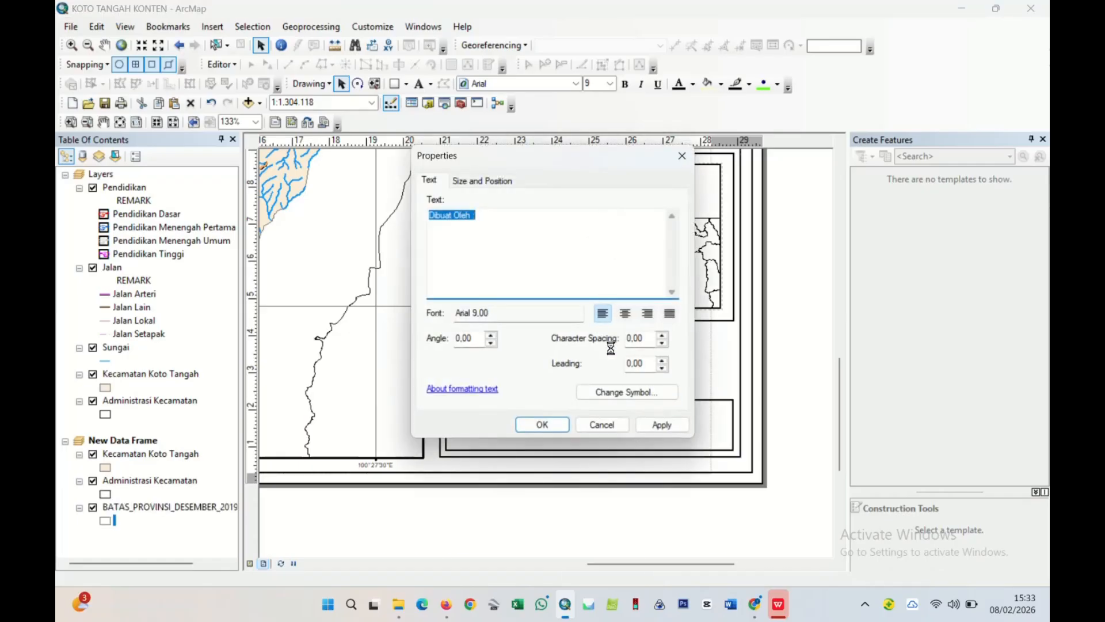
pyautogui.write('Men')
pyautogui.press('BackSpace')
pyautogui.press('BackSpace')
pyautogui.press('BackSpace')
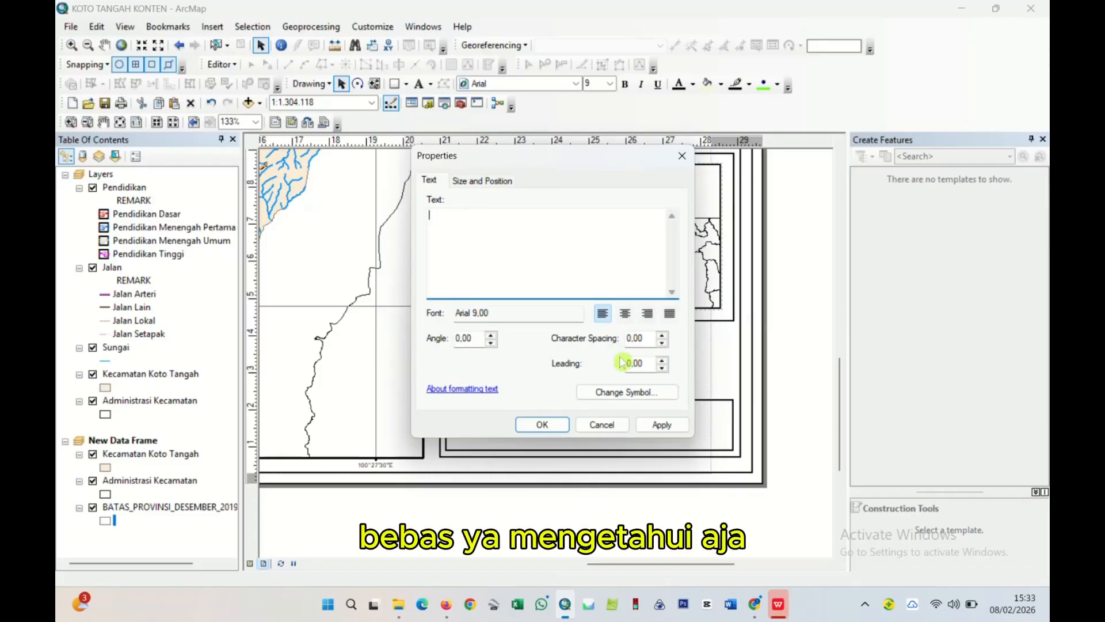
pyautogui.press('BackSpace')
pyautogui.write('Men')
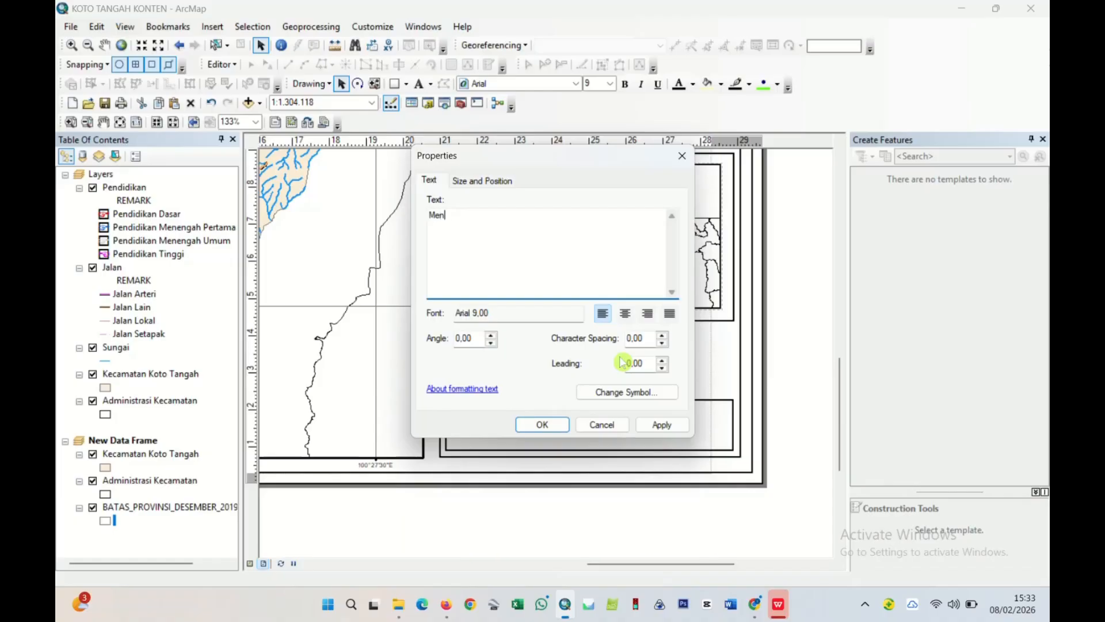
pyautogui.write('ger')
pyautogui.write('ahui')
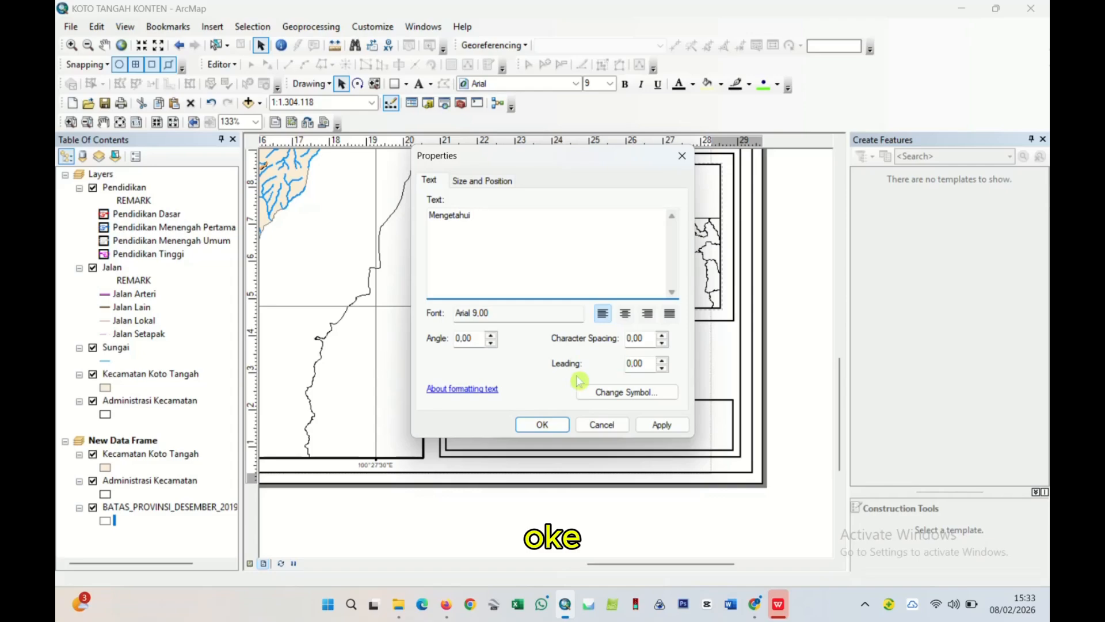
pyautogui.click(548, 426)
# - Duplicate the "Mengetahui" text, change the copy's wording to "Kepala Balai" and place it below "Mengetahui"
pyautogui.moveTo(591, 354); pyautogui.dragTo(631, 393)
pyautogui.hotkey('ctrl', 'c')
pyautogui.hotkey('ctrl', 'v')
pyautogui.doubleClick(632, 394)
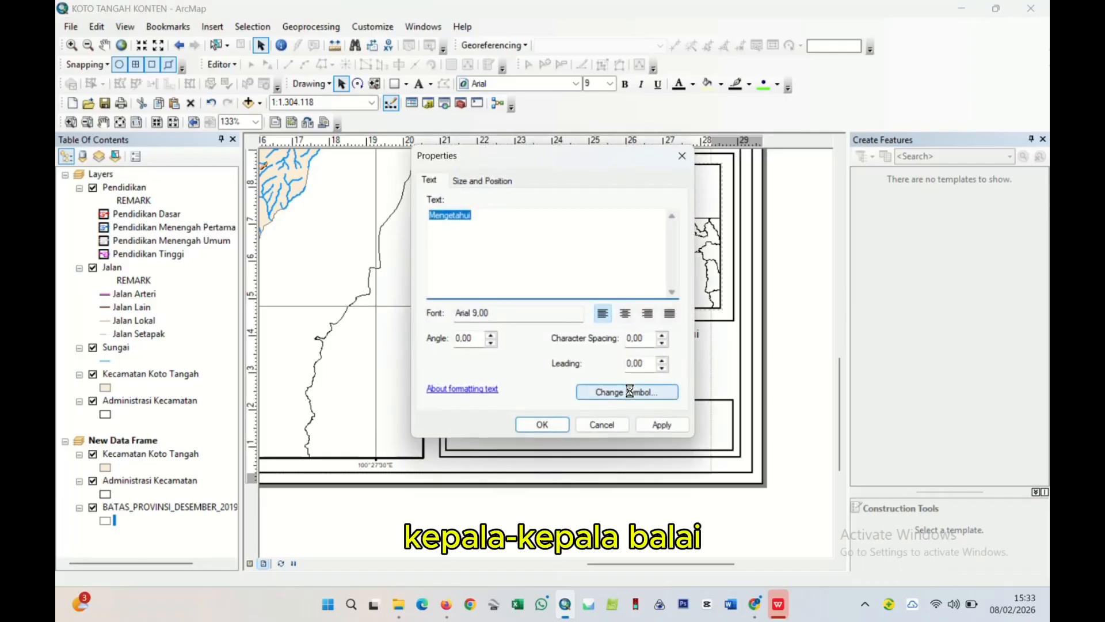
pyautogui.press('BackSpace')
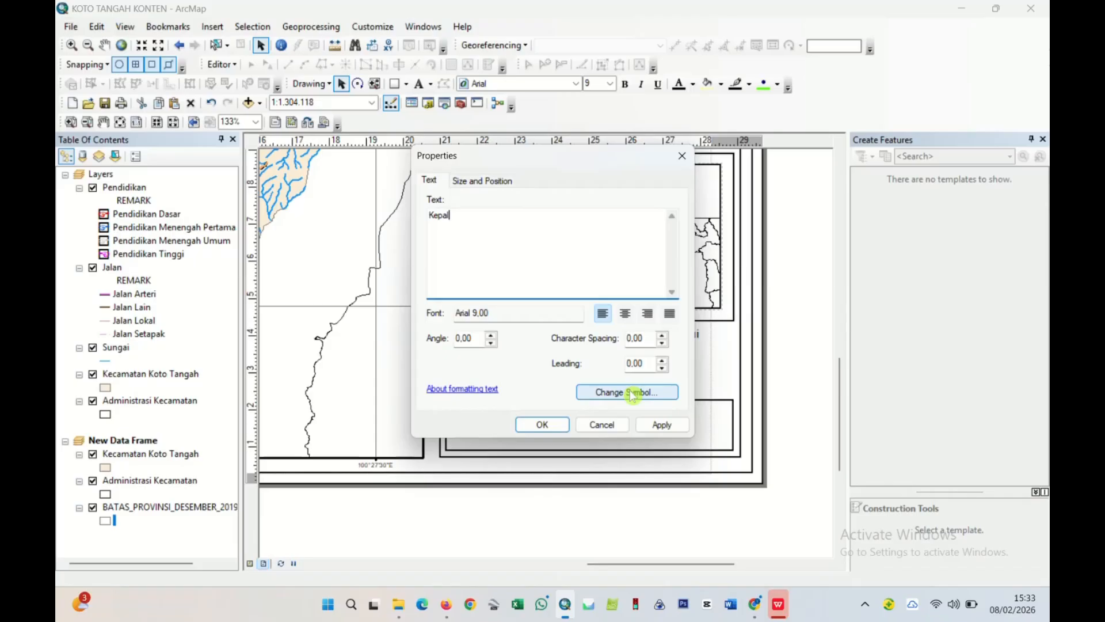
pyautogui.write('Kepala B')
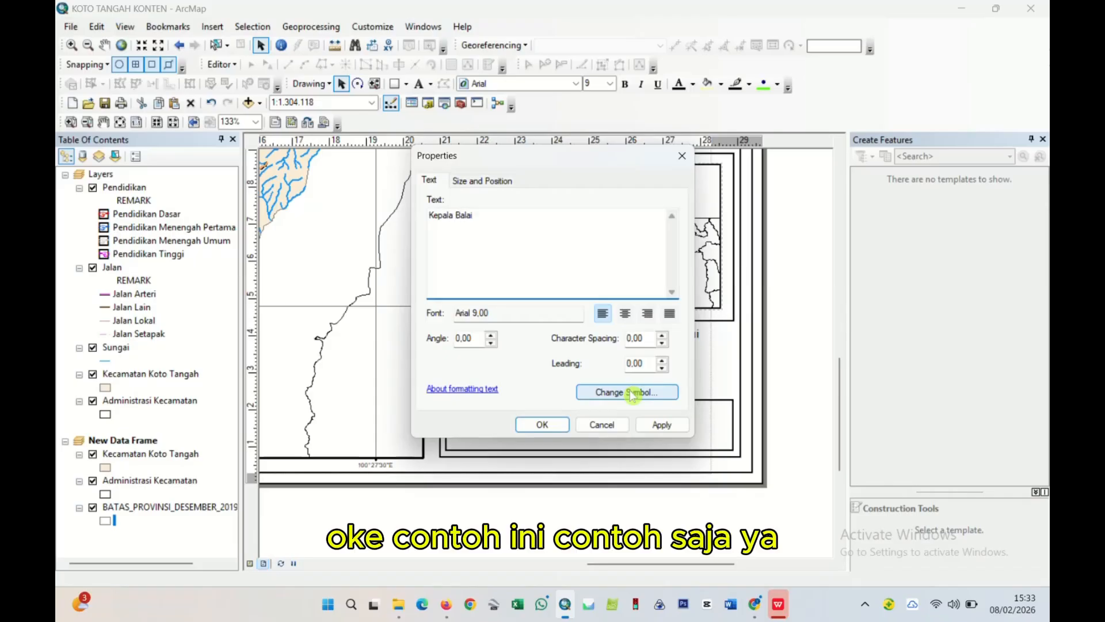
pyautogui.write('alai')
pyautogui.click(543, 424)
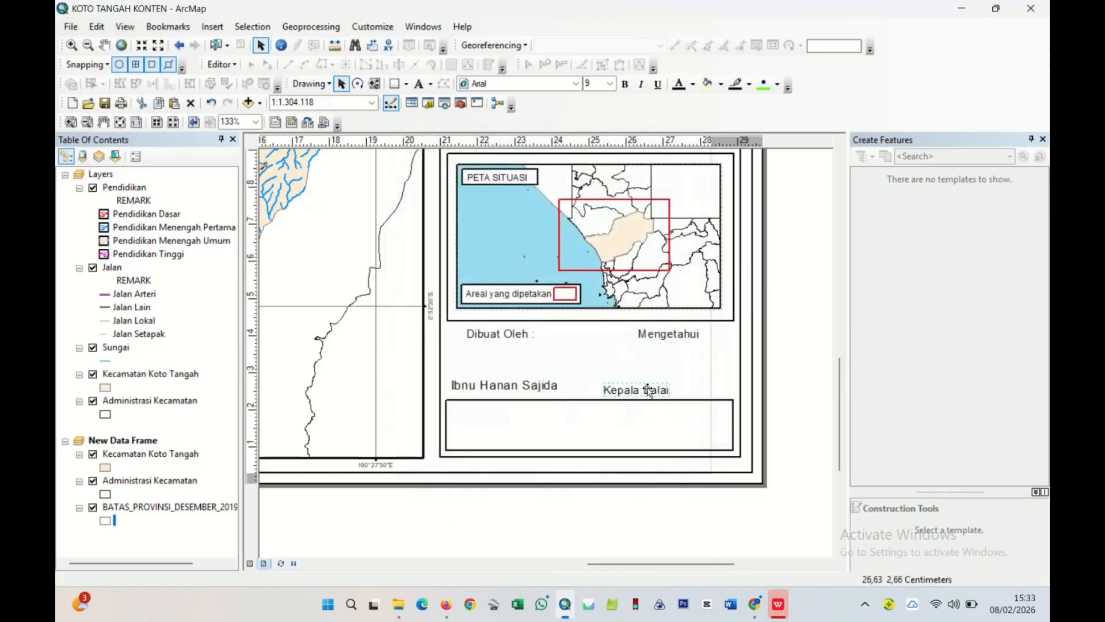
pyautogui.moveTo(649, 391); pyautogui.dragTo(689, 391)
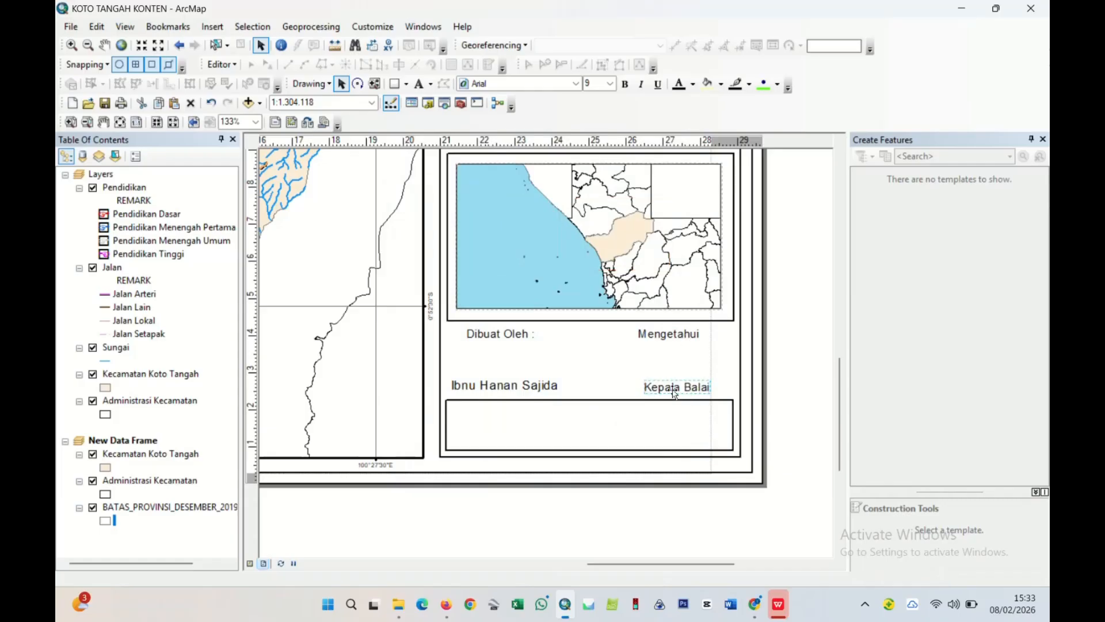
# - Set the author's name text to size 9 and center it under "Dibuat Oleh :", slightly higher in the strip
pyautogui.moveTo(560, 387); pyautogui.dragTo(573, 386)
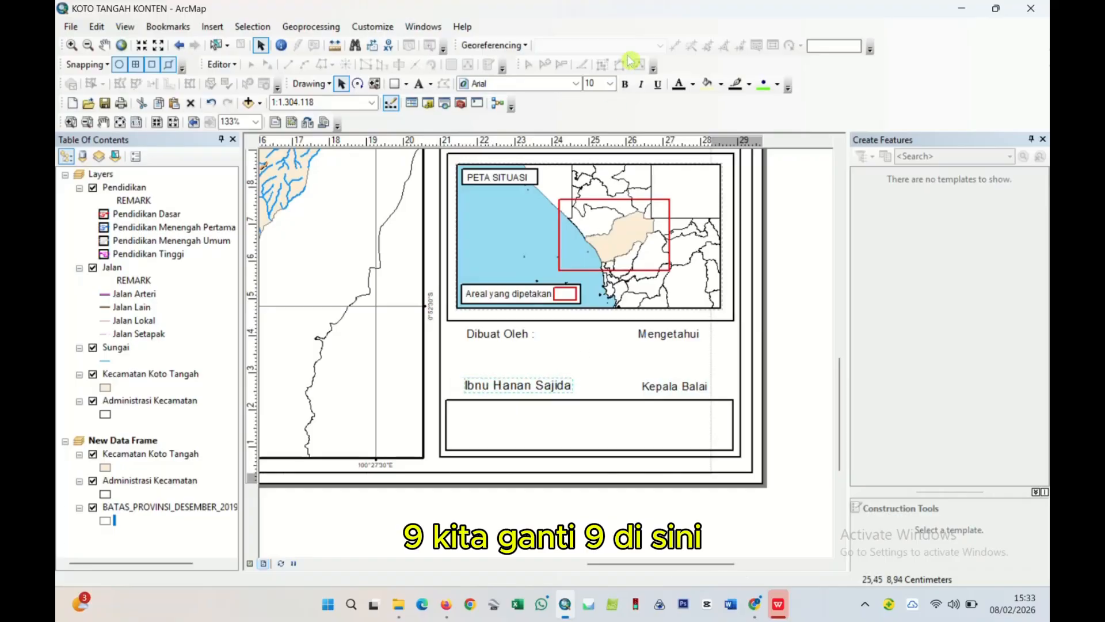
pyautogui.click(610, 84)
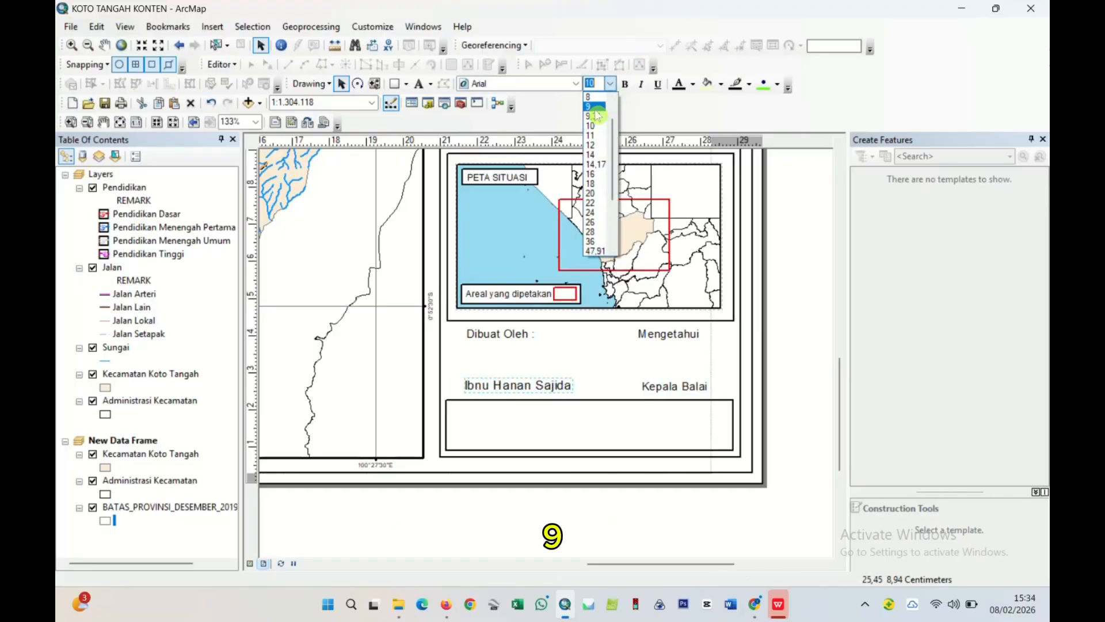
pyautogui.click(593, 114)
pyautogui.moveTo(534, 389); pyautogui.dragTo(534, 384)
# - Nudge the "Dibuat Oleh :", "Mengetahui" and "Kepala Balai" texts so the two signature columns line up
pyautogui.click(519, 333)
pyautogui.moveTo(519, 333); pyautogui.dragTo(528, 334)
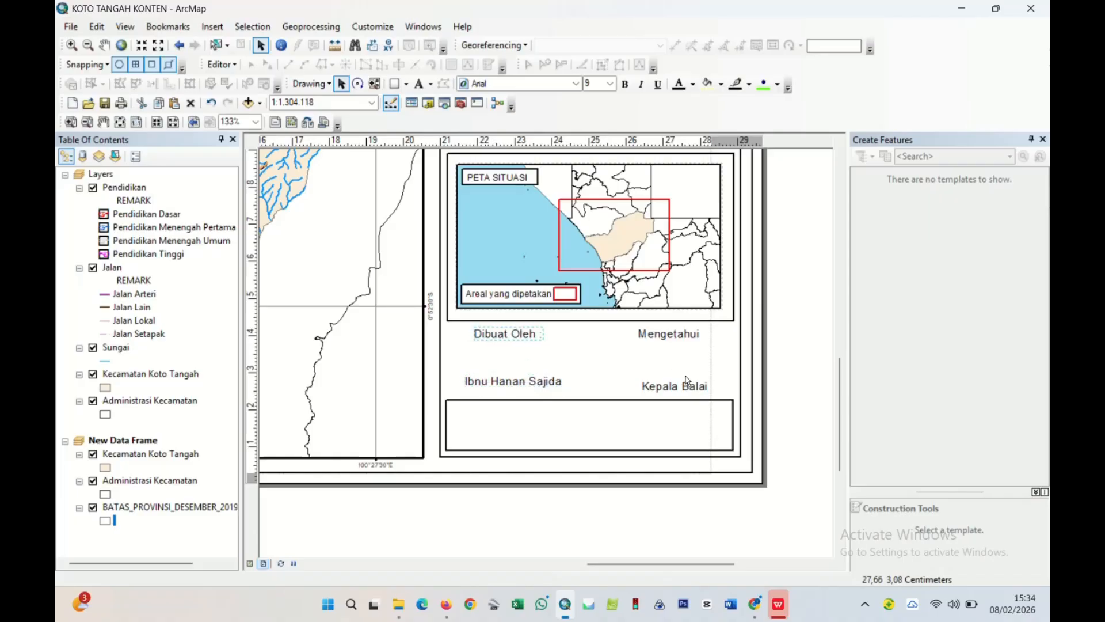
pyautogui.moveTo(685, 390); pyautogui.dragTo(685, 383)
pyautogui.moveTo(681, 340); pyautogui.dragTo(684, 339)
pyautogui.click(721, 353)
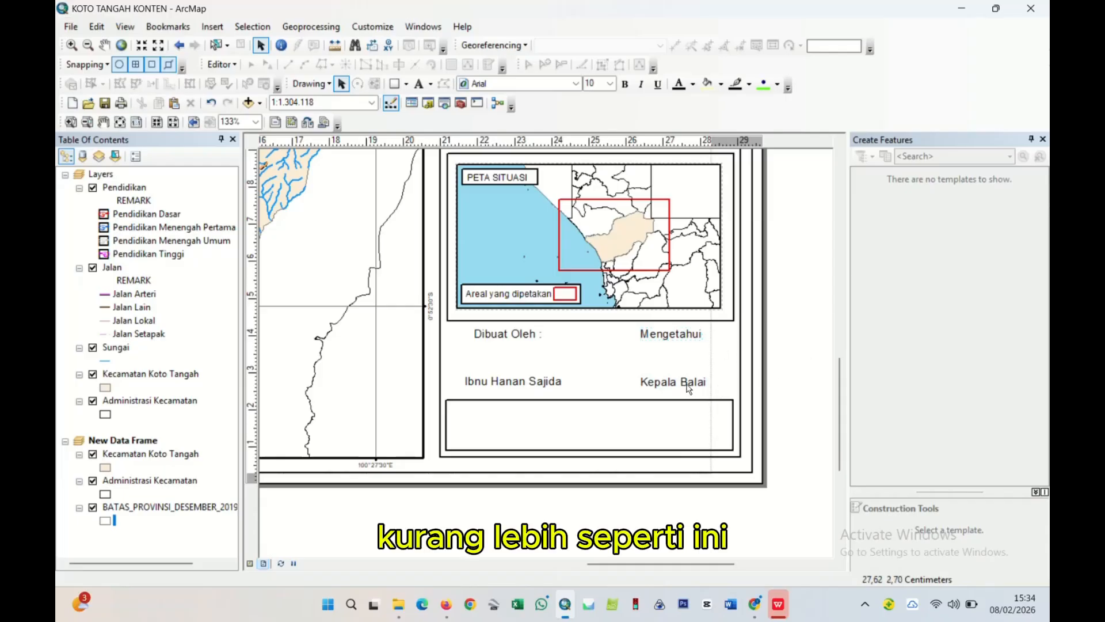
pyautogui.scroll(2, 517, 393)
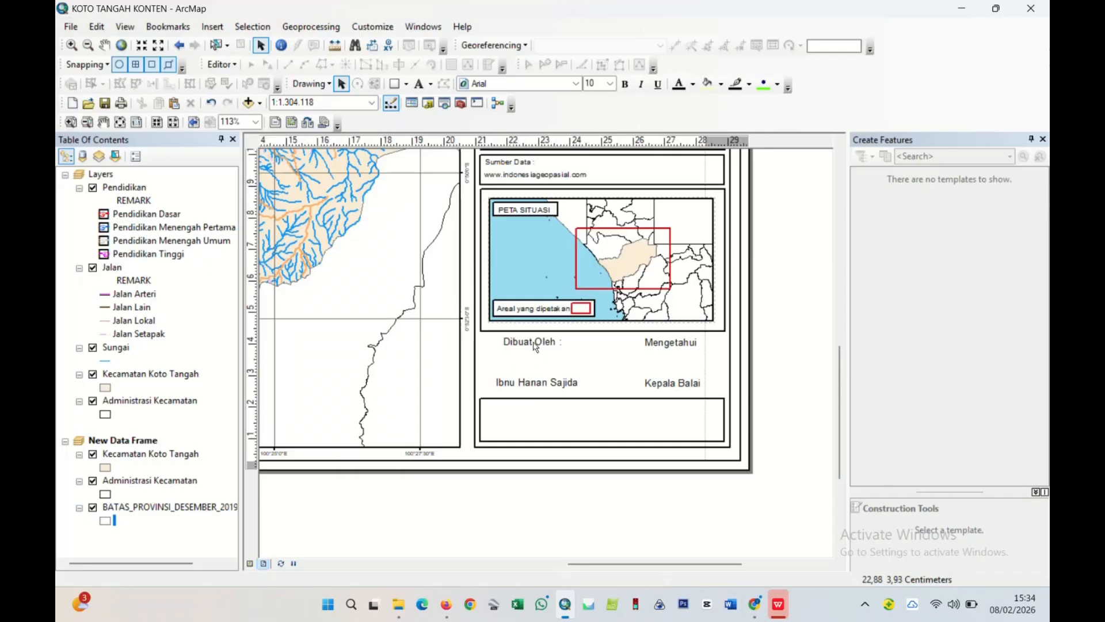
pyautogui.doubleClick(535, 344)
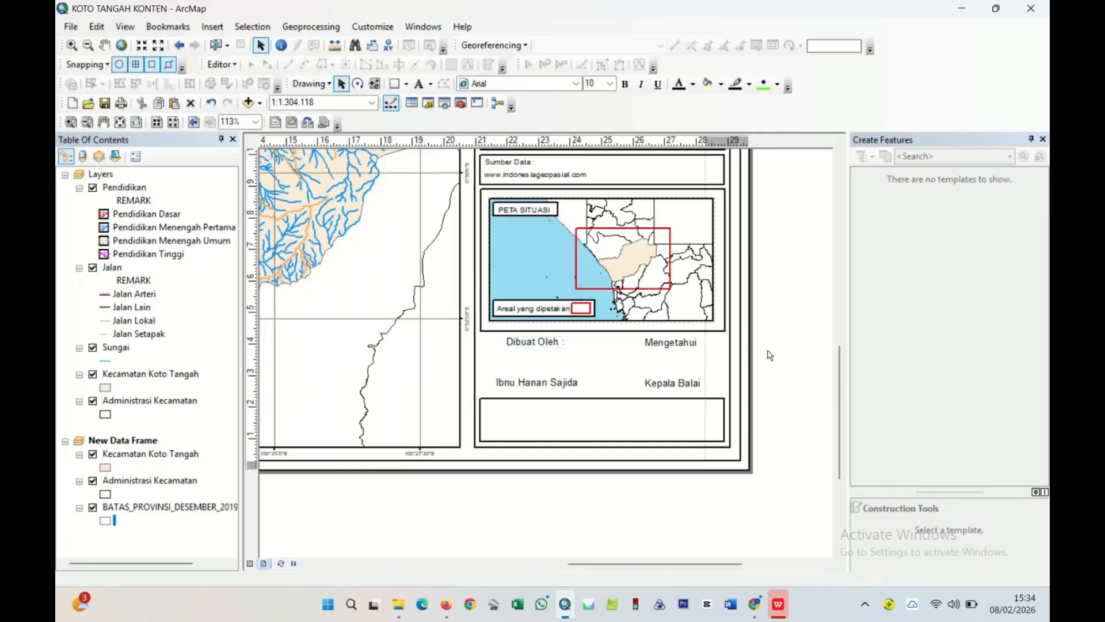
# - Switch to Chrome and search the web for "logo kota padang" on a new page
pyautogui.scroll(-1, 748, 352)
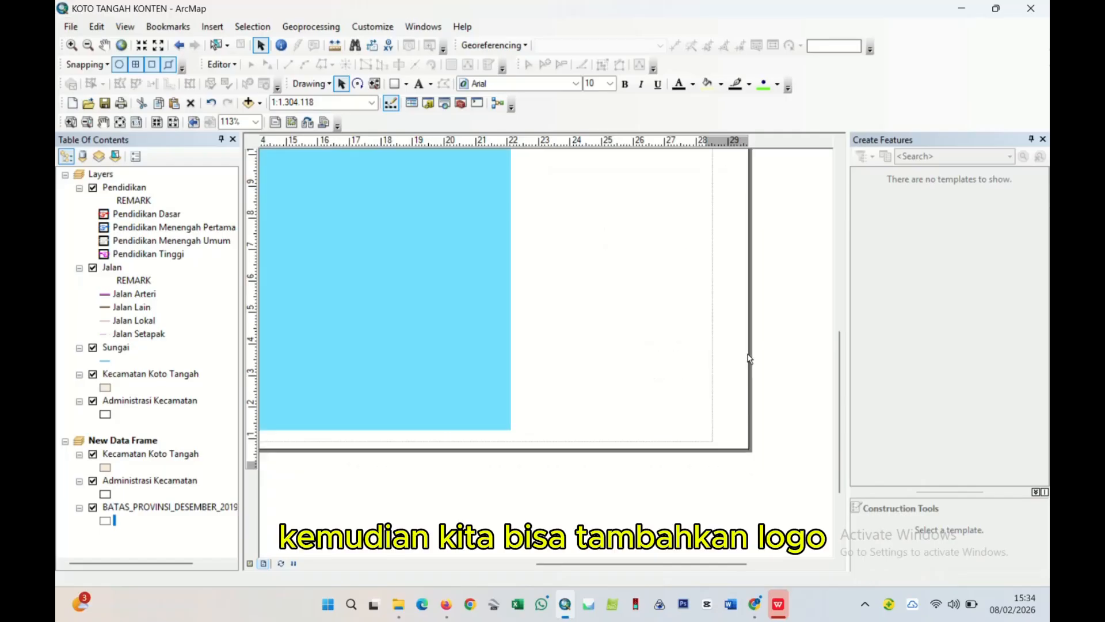
pyautogui.scroll(2, 621, 391)
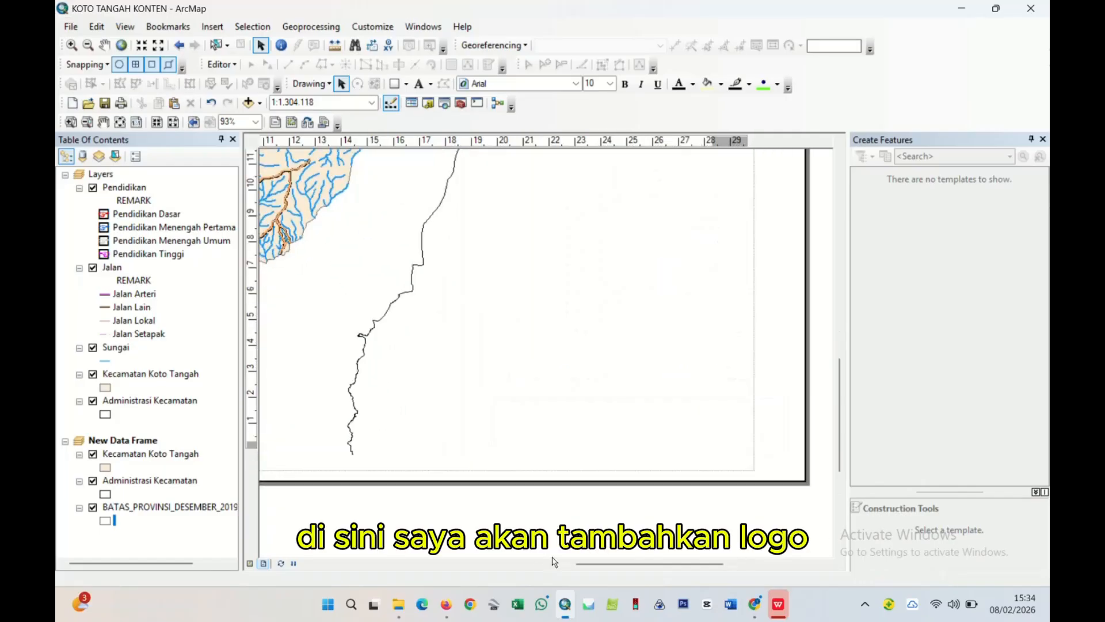
pyautogui.click(755, 603)
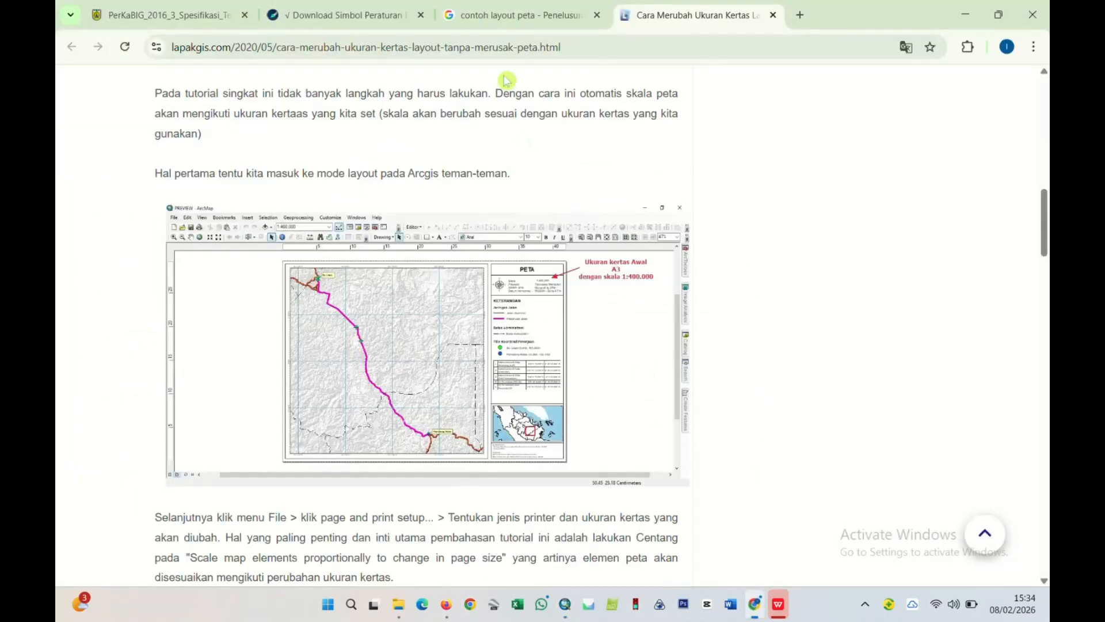
pyautogui.click(801, 15)
pyautogui.write('logo')
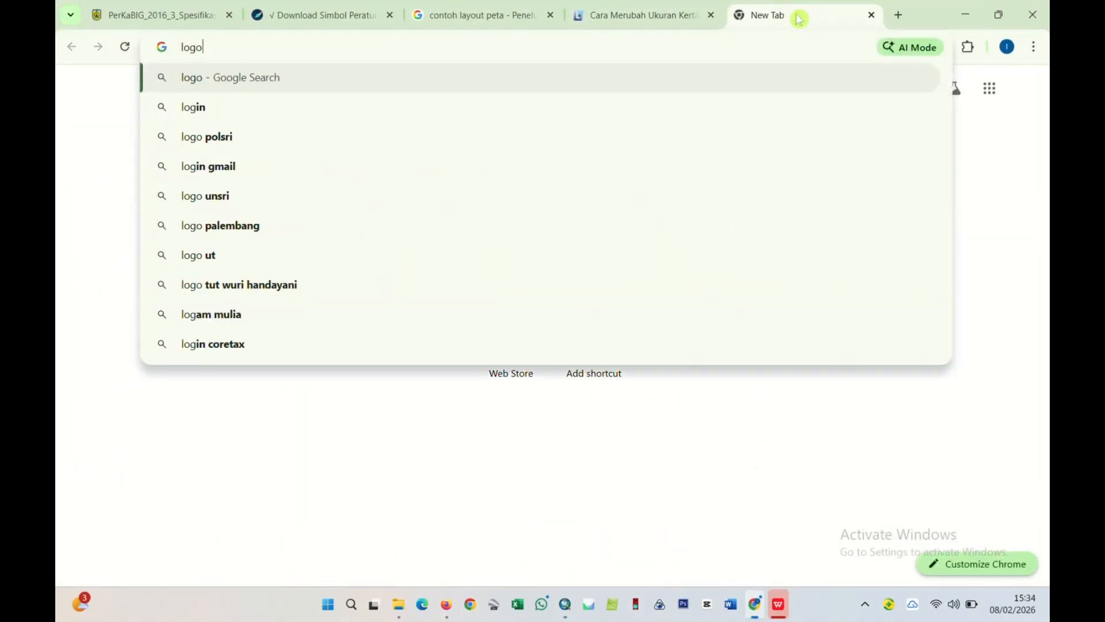
pyautogui.write(' kota padang')
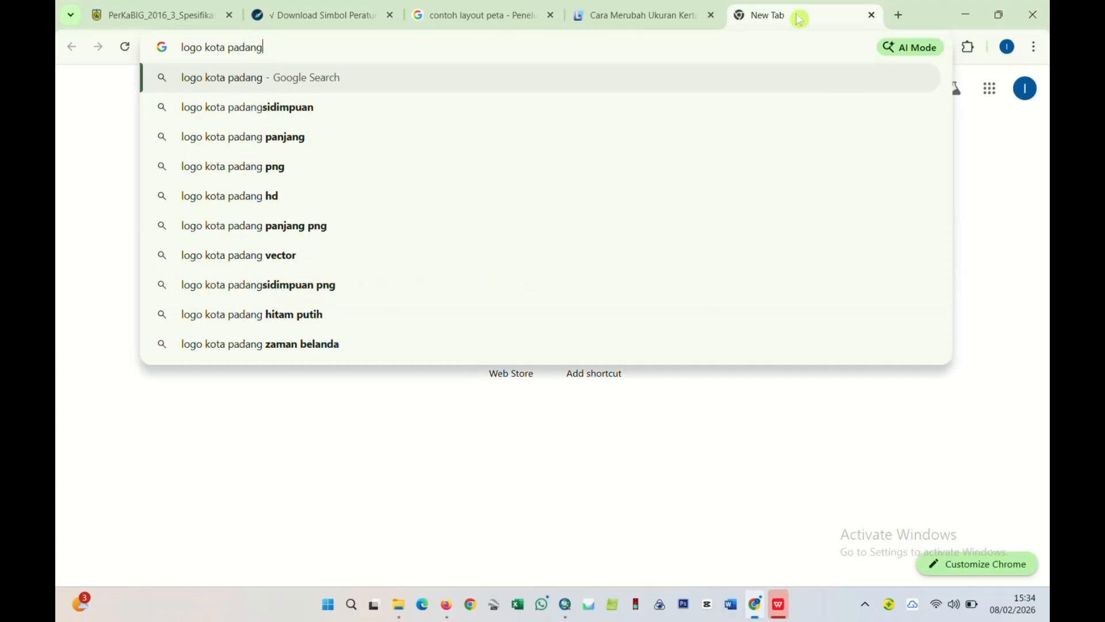
pyautogui.press('Return')
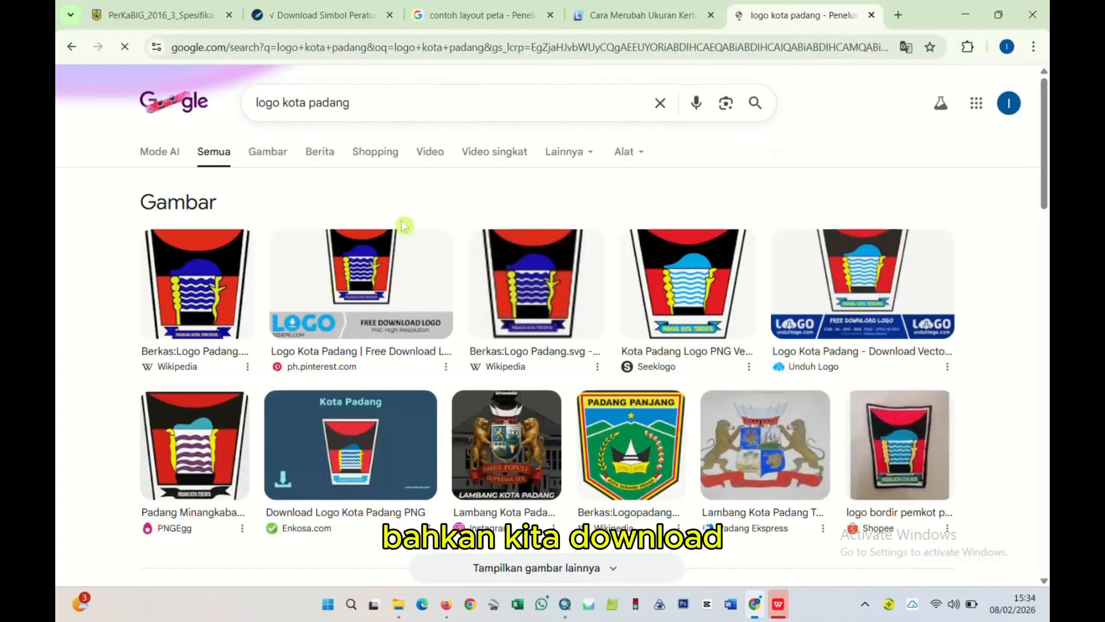
# - Open the first Wikipedia Padang logo among the image results and save it as "logo" in the Downloads folder
pyautogui.click(204, 265)
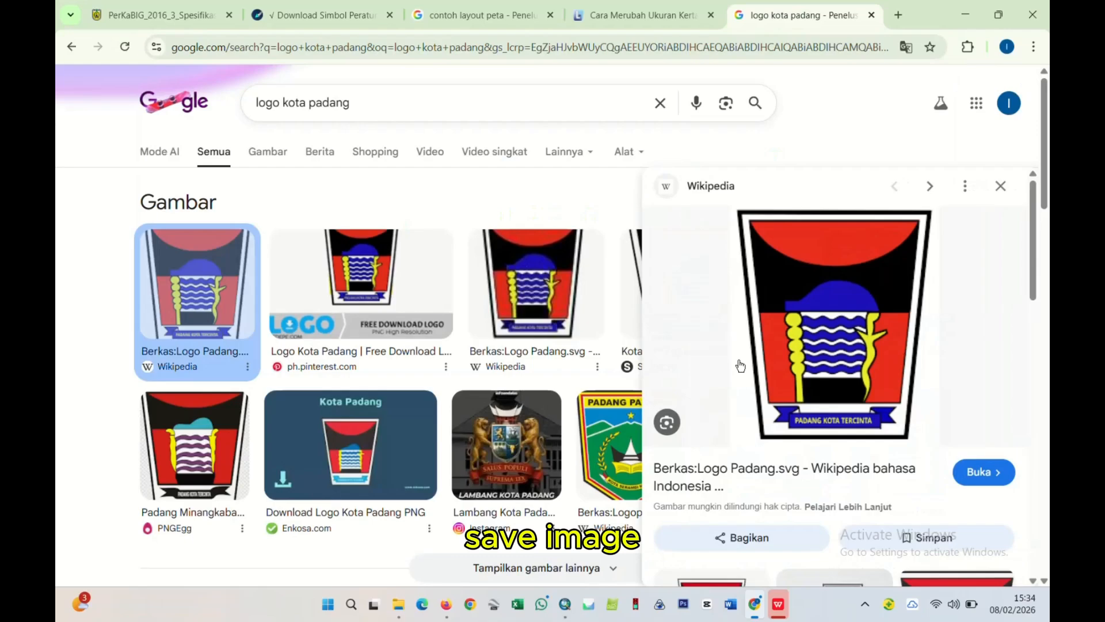
pyautogui.rightClick(833, 368)
pyautogui.click(888, 257)
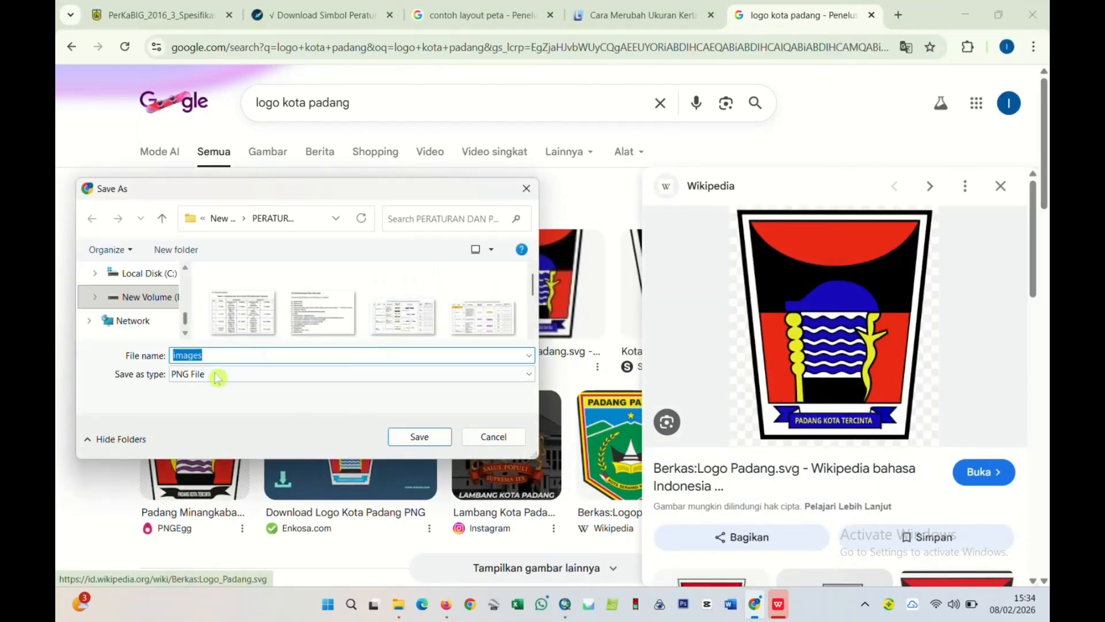
pyautogui.scroll(-1, 128, 301)
pyautogui.scroll(2, 169, 323)
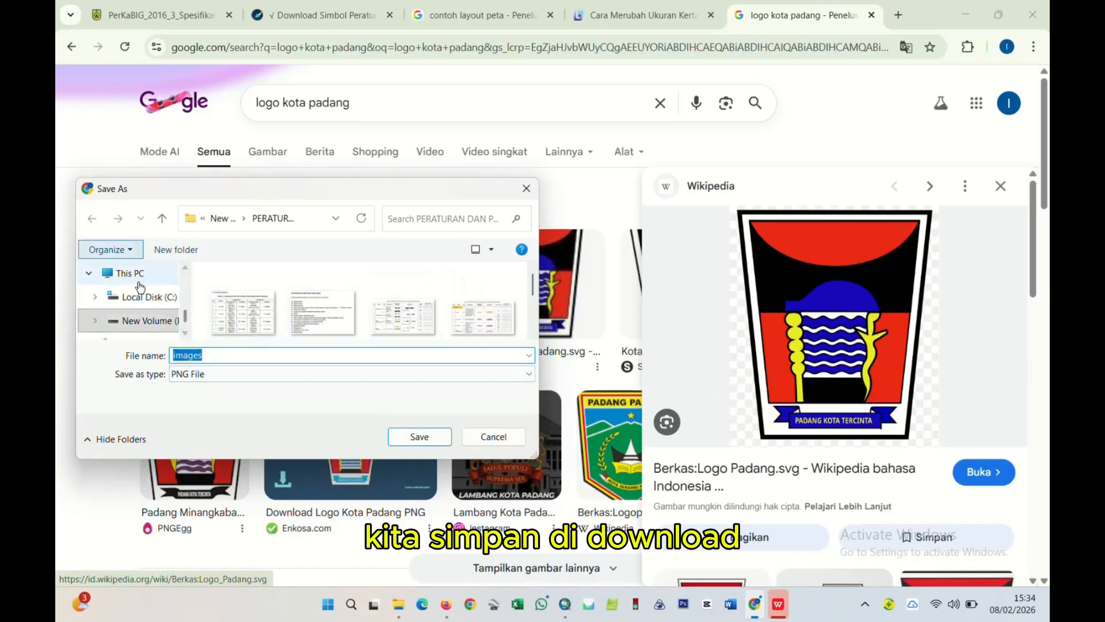
pyautogui.scroll(6, 140, 286)
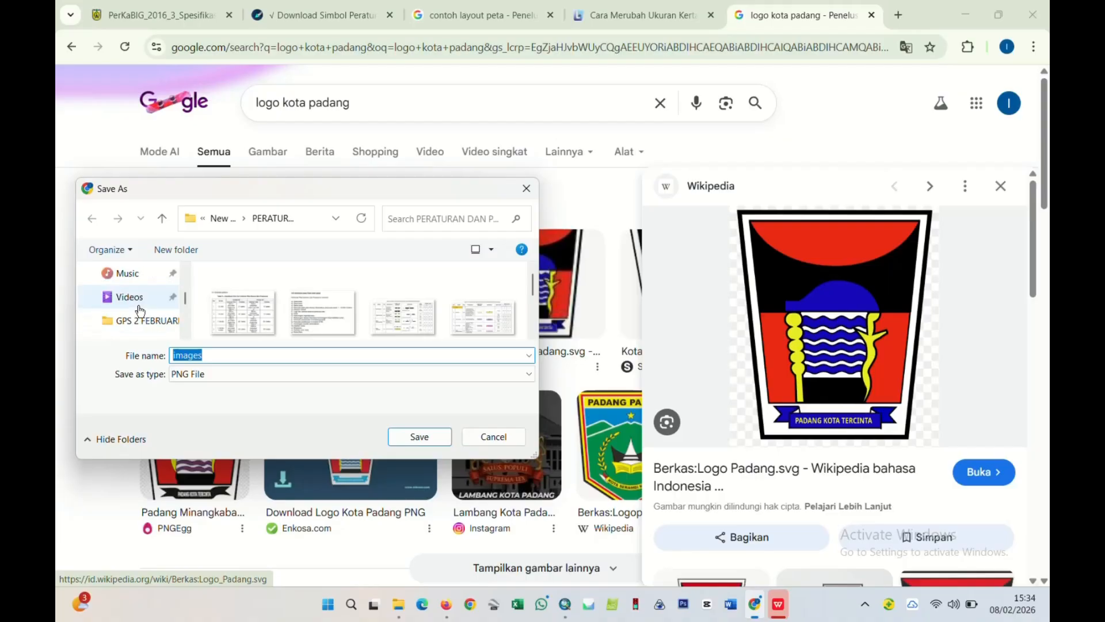
pyautogui.scroll(3, 139, 311)
pyautogui.click(115, 273)
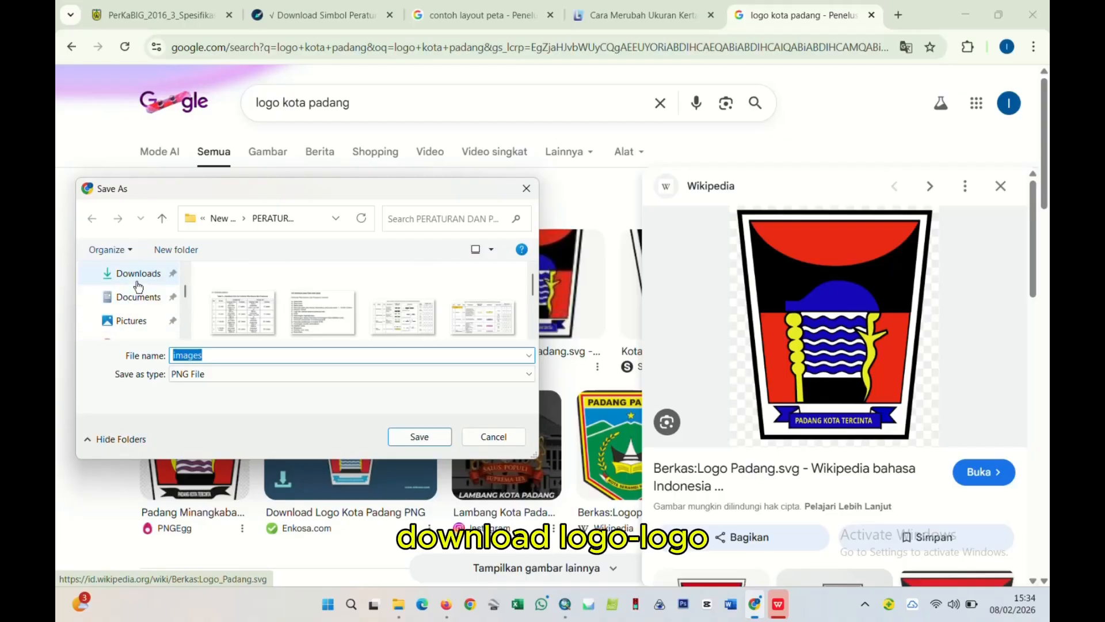
pyautogui.doubleClick(224, 356)
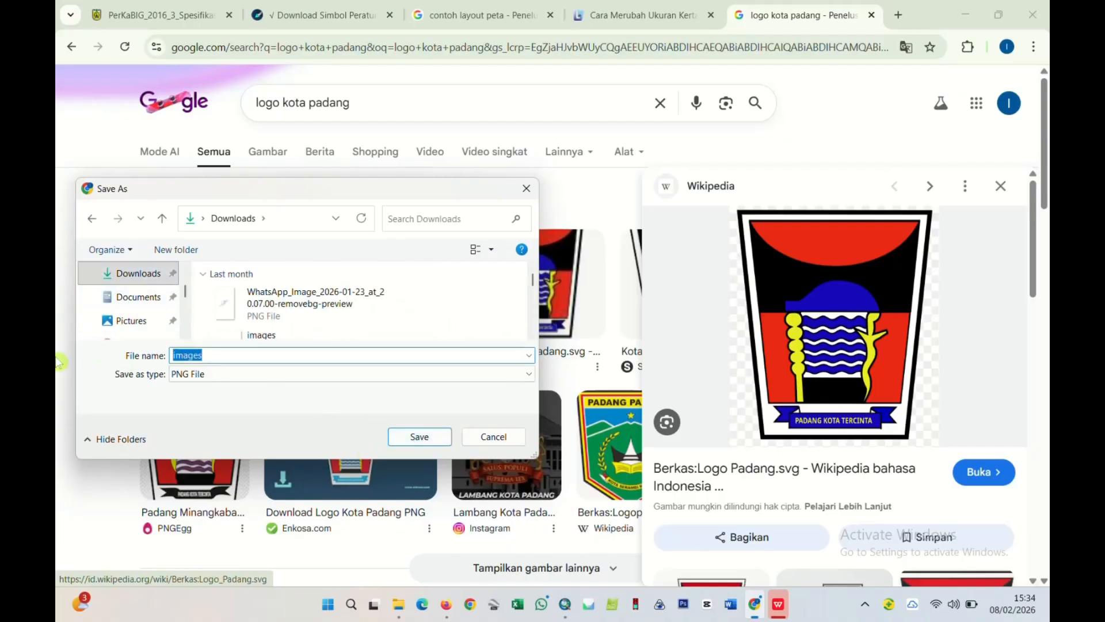
pyautogui.write('logo')
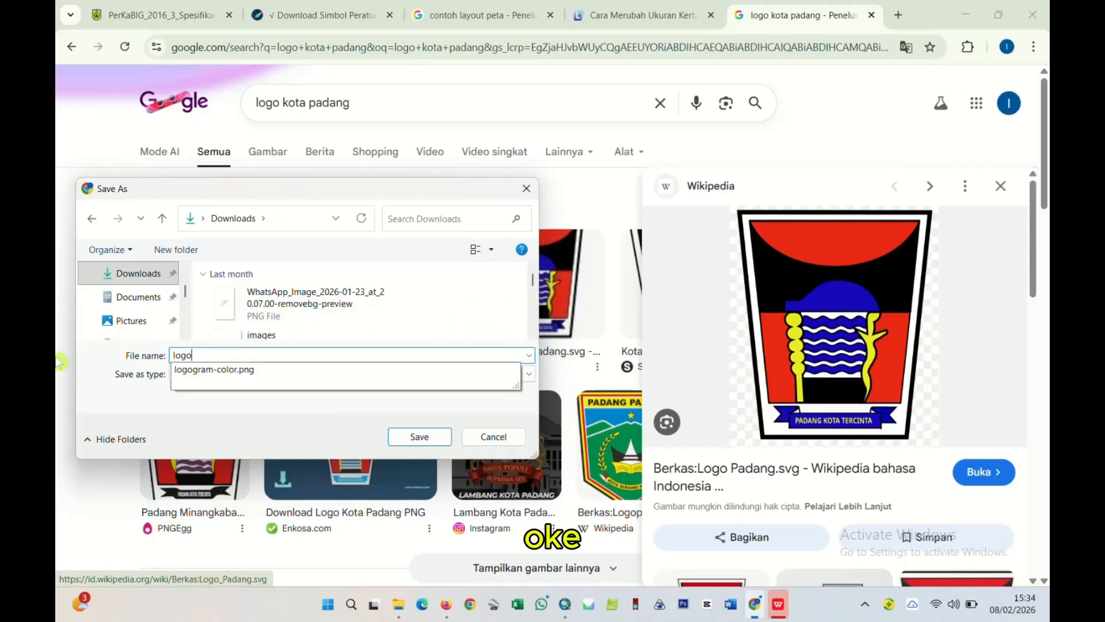
pyautogui.press('Return')
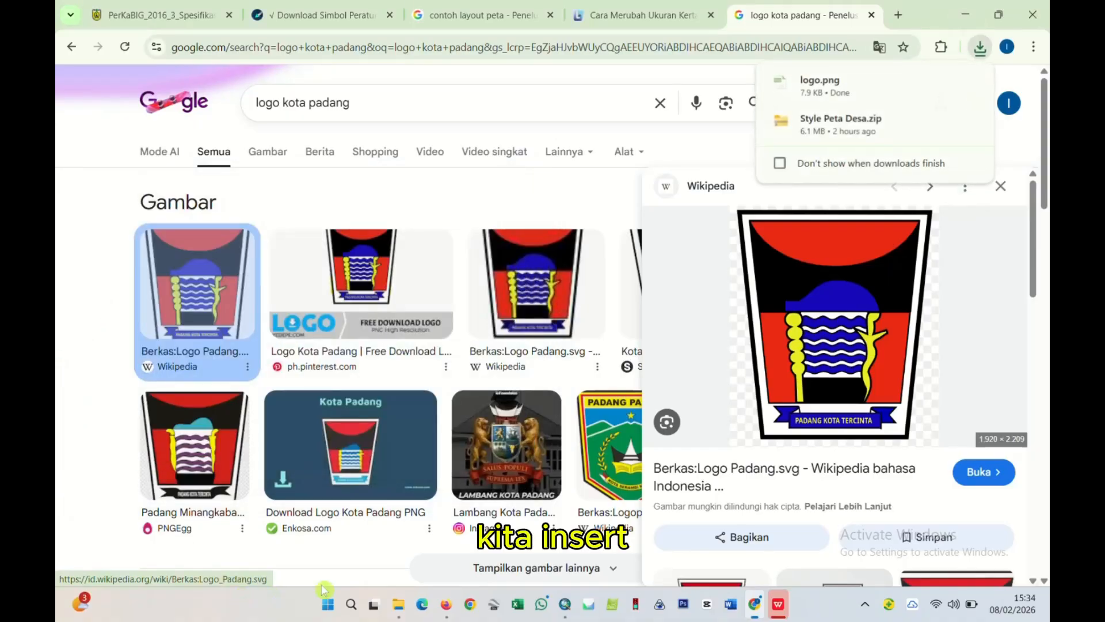
# - Switch to ArcMap and insert the "logo" picture from the Downloads folder into the layout
pyautogui.click(563, 610)
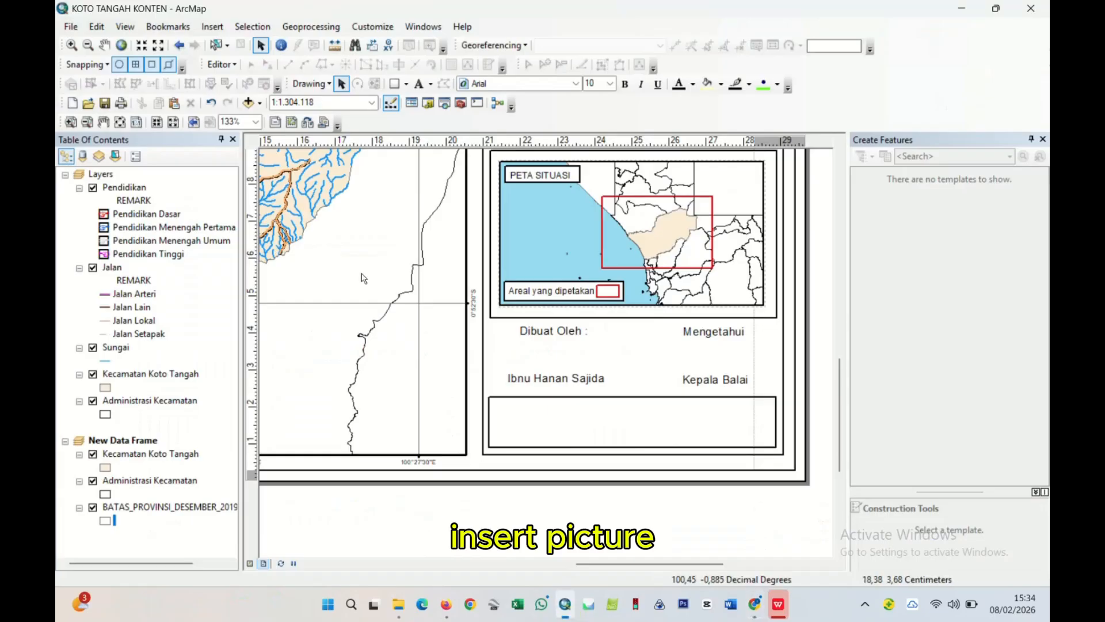
pyautogui.click(213, 27)
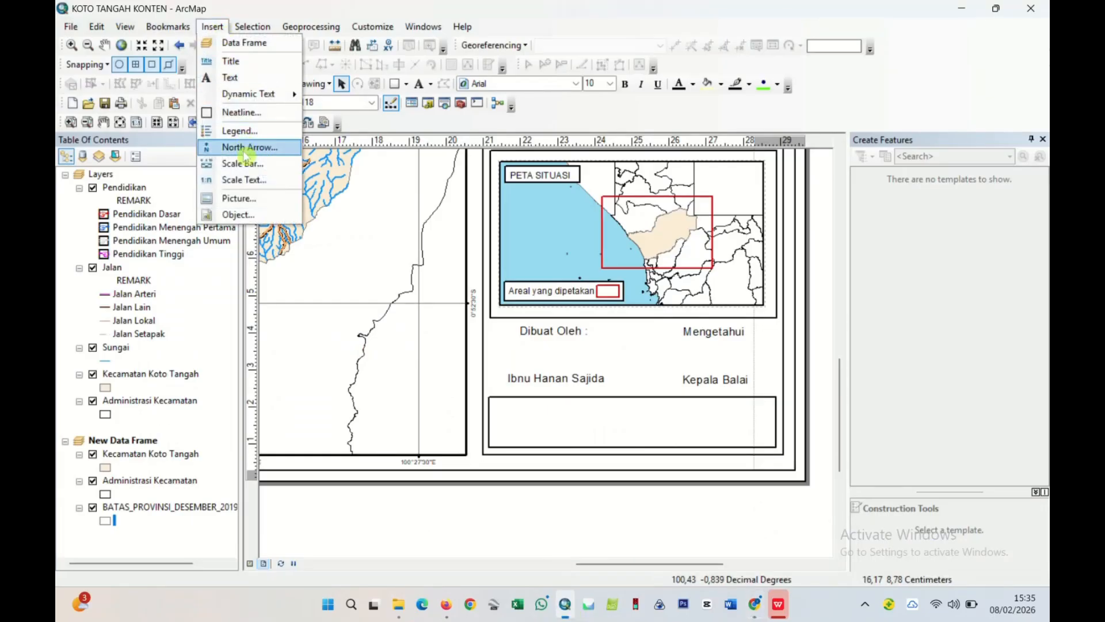
pyautogui.click(239, 198)
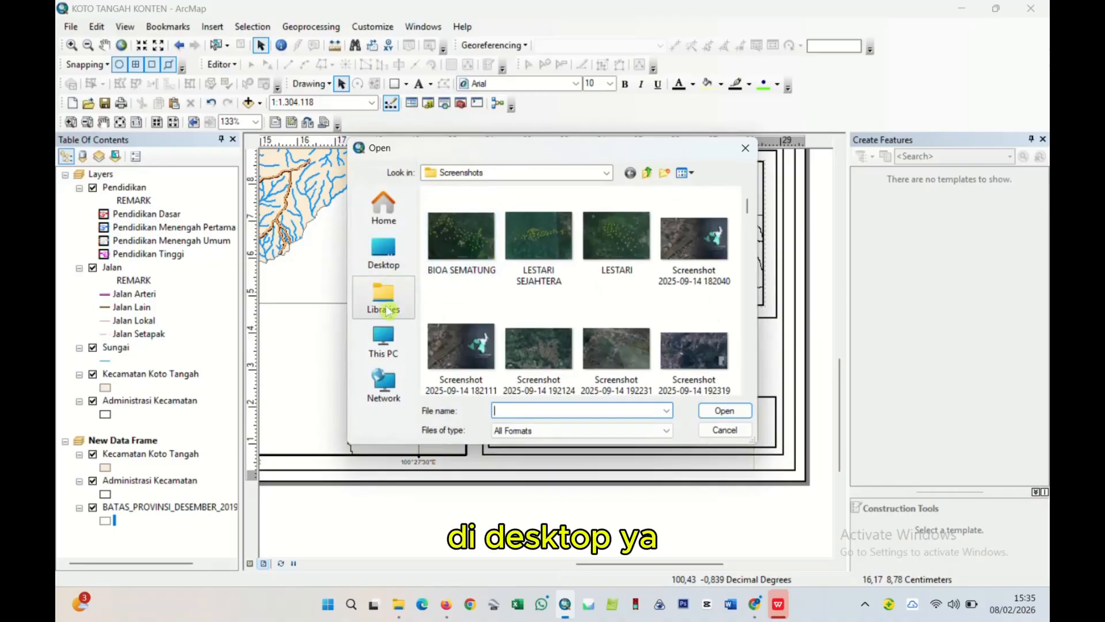
pyautogui.click(383, 340)
pyautogui.click(387, 260)
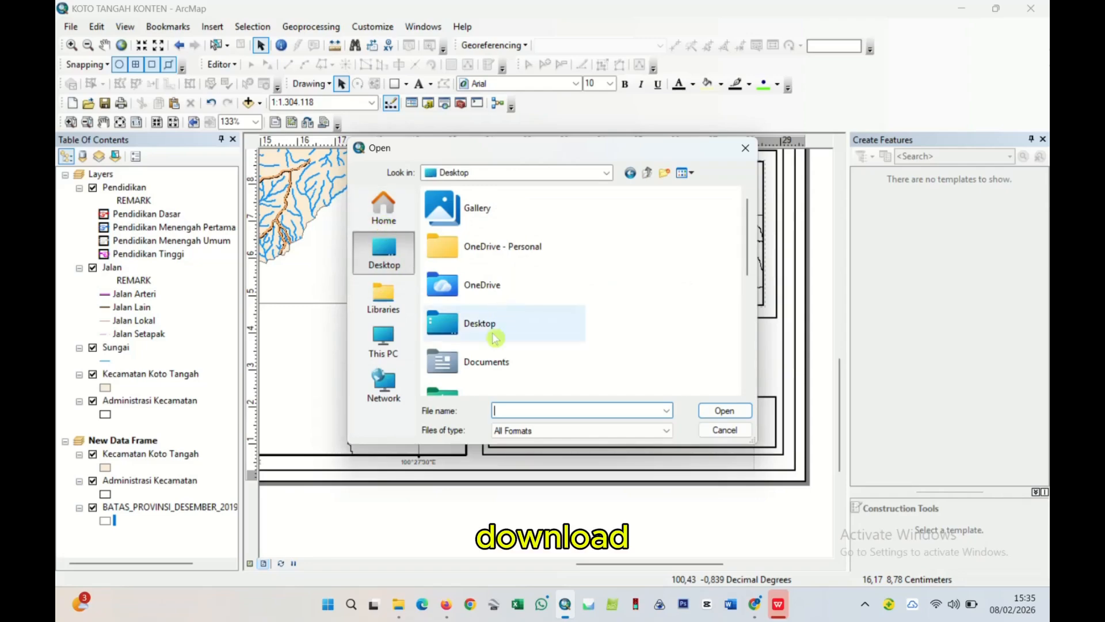
pyautogui.scroll(-2, 481, 284)
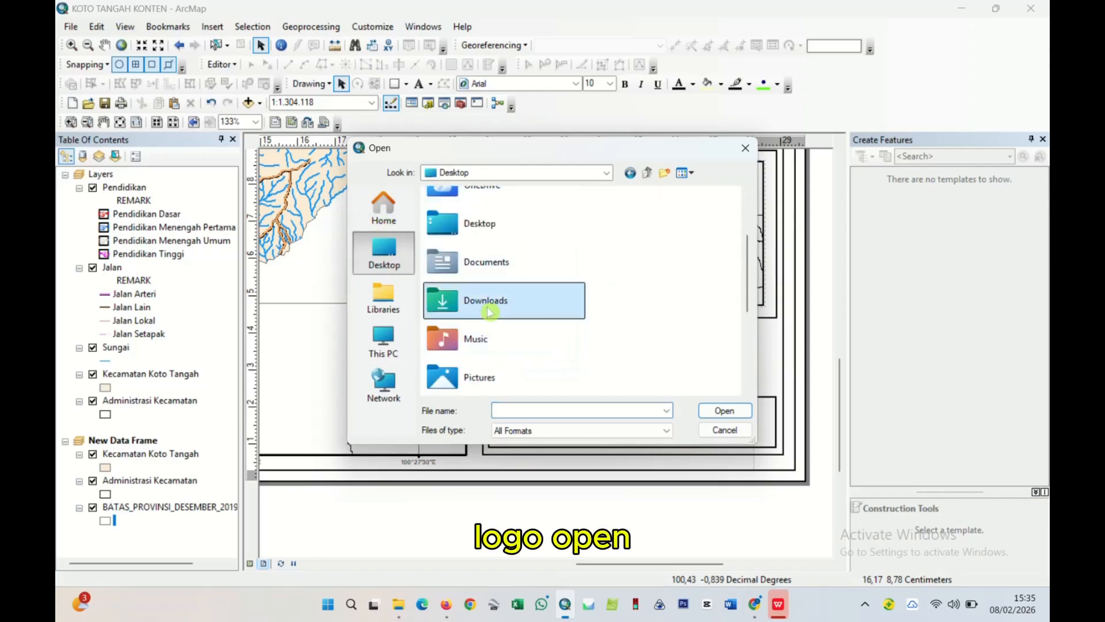
pyautogui.doubleClick(487, 304)
pyautogui.click(463, 226)
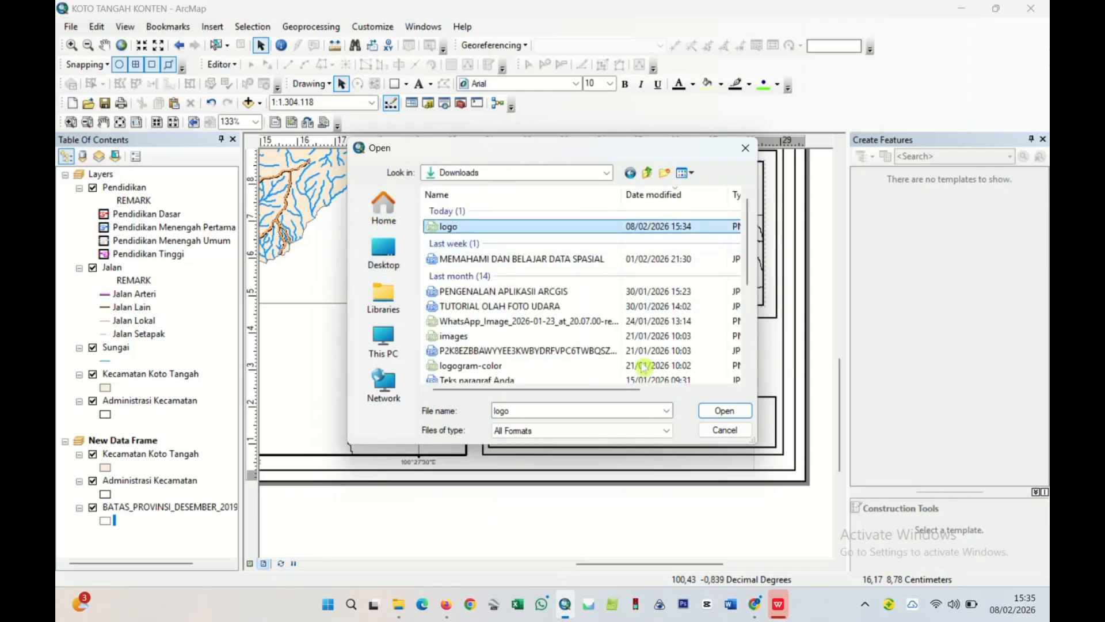
pyautogui.click(724, 410)
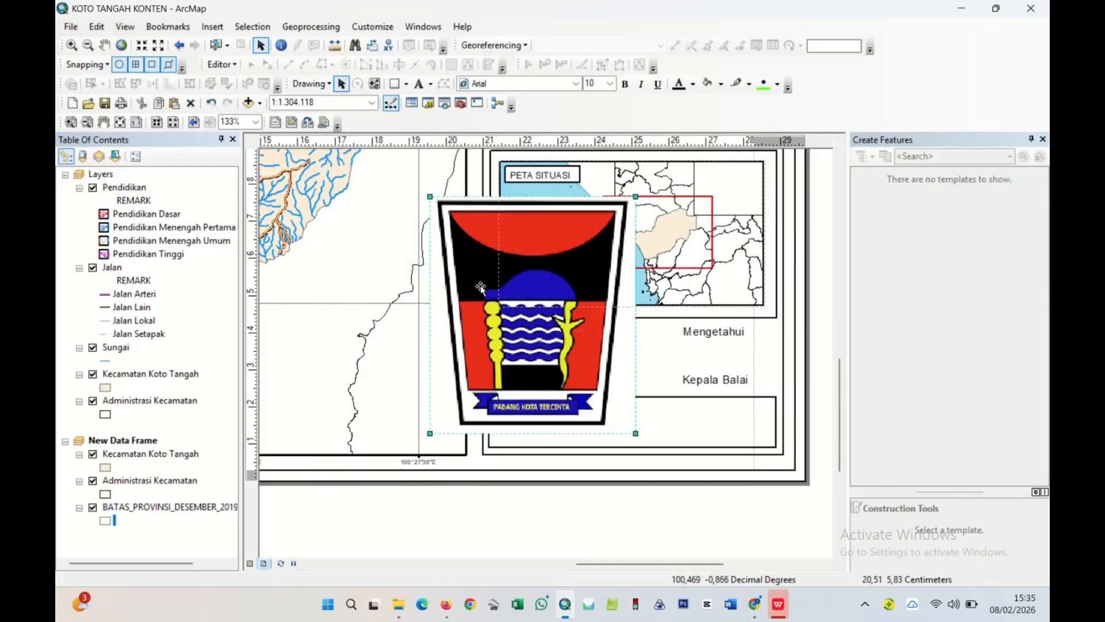
# - Shrink the Padang logo and place it at the left end of the empty box below the signature texts
pyautogui.moveTo(481, 287); pyautogui.dragTo(508, 427)
pyautogui.click(556, 507)
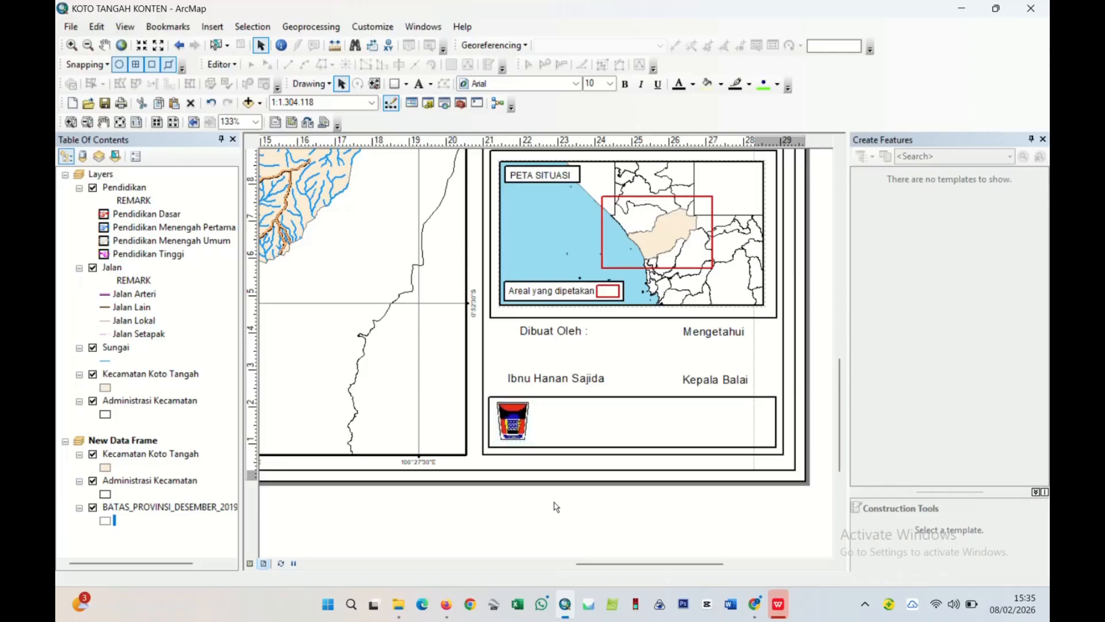
# - Extend the upper edge of the logo box slightly upward and enlarge the Padang logo a little to fit it
pyautogui.scroll(-3, 612, 399)
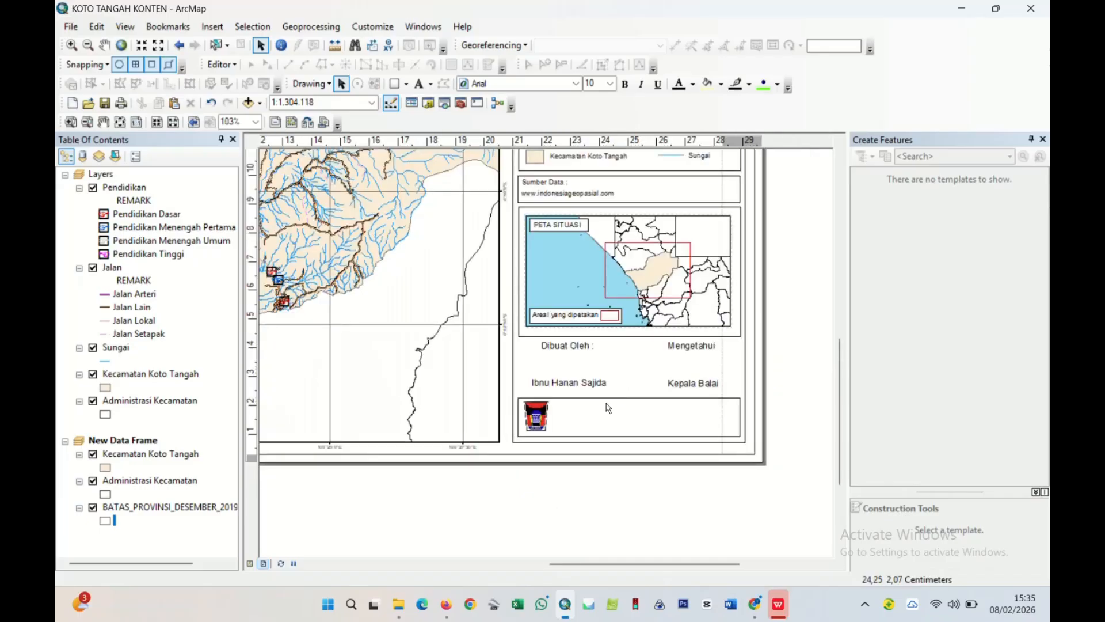
pyautogui.click(628, 397)
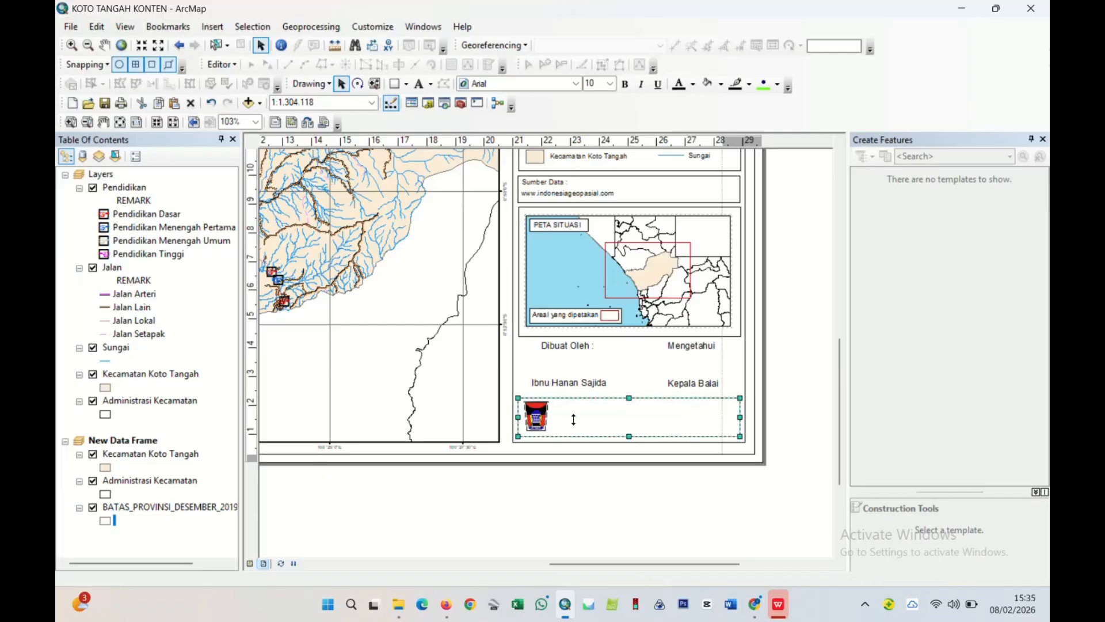
pyautogui.click(536, 409)
pyautogui.click(536, 407)
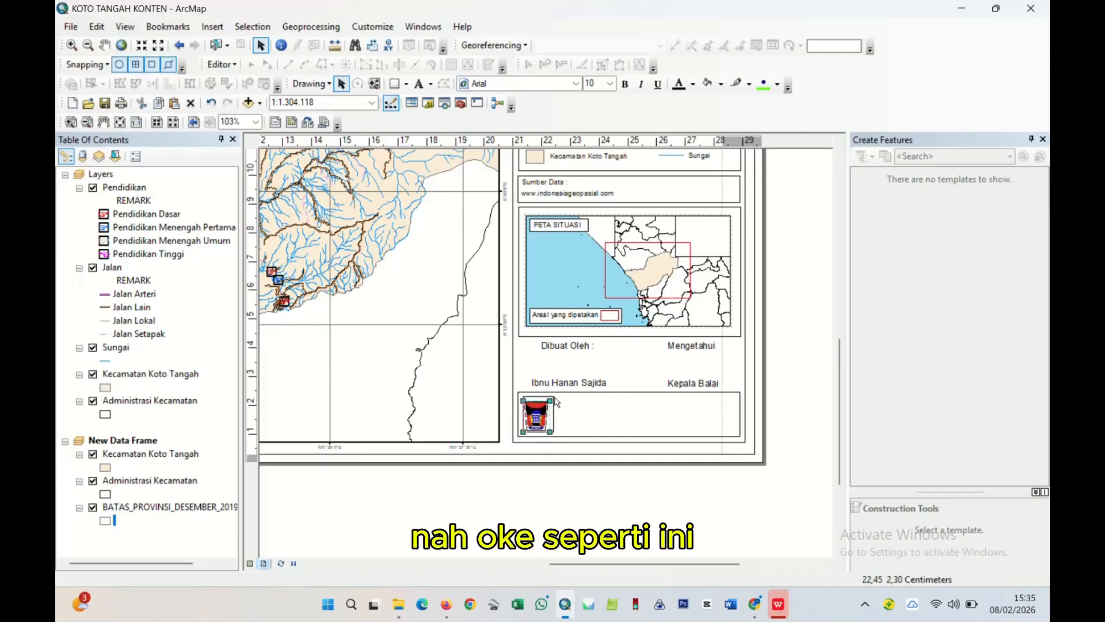
pyautogui.moveTo(554, 397); pyautogui.dragTo(555, 396)
pyautogui.click(765, 375)
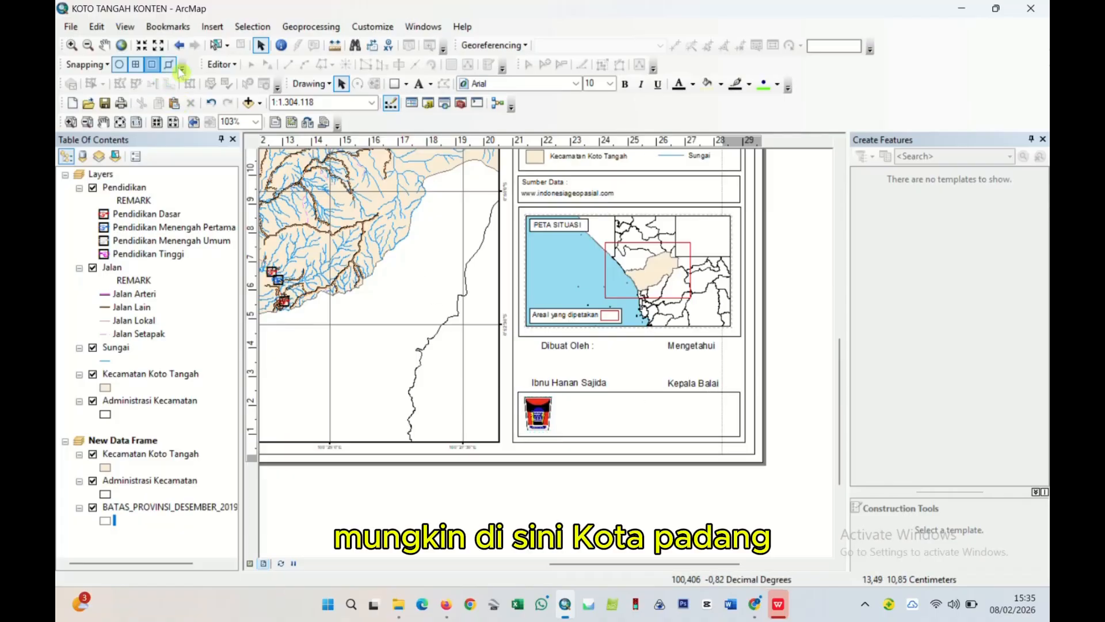
# - Add the text "KOTA PADANG" beside the logo inside the box
pyautogui.click(420, 86)
pyautogui.click(580, 403)
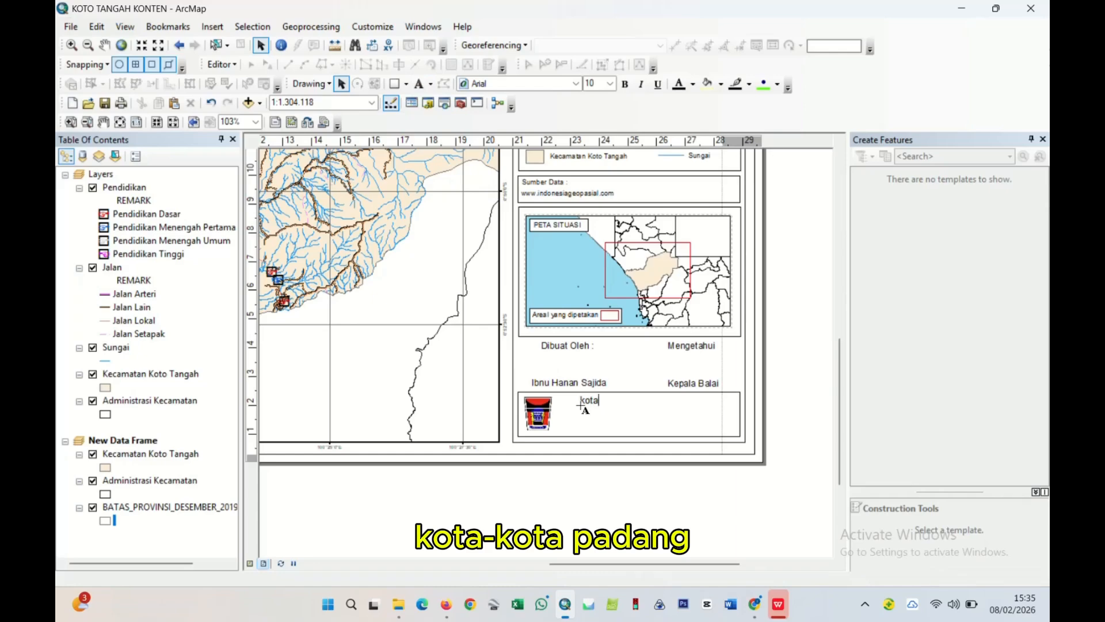
pyautogui.write('KOTA PADANG')
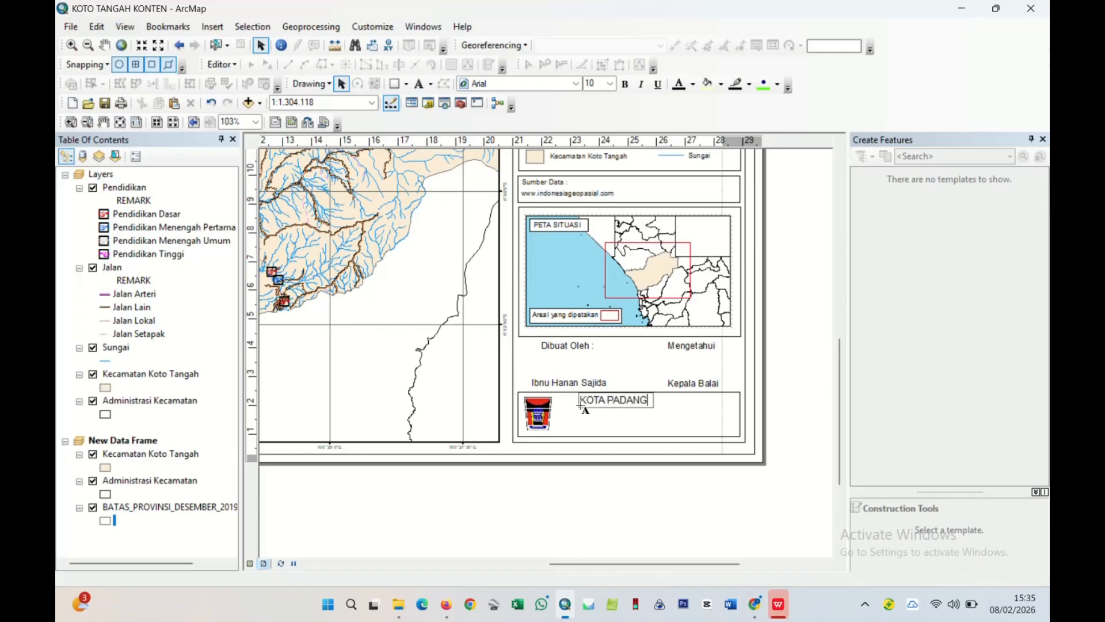
pyautogui.press('Return')
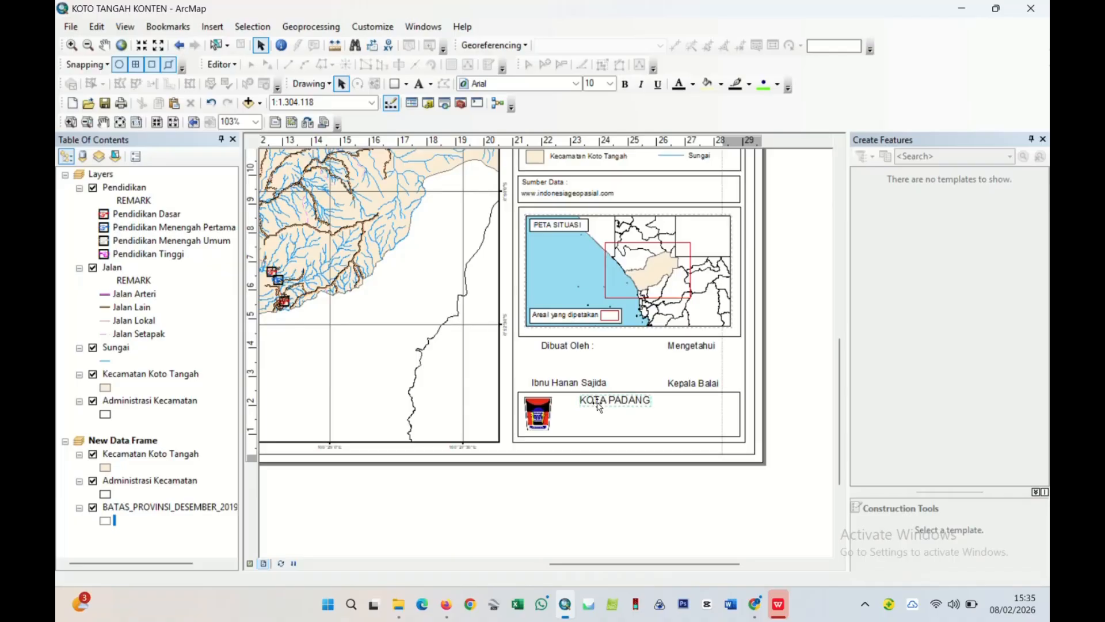
pyautogui.click(599, 407)
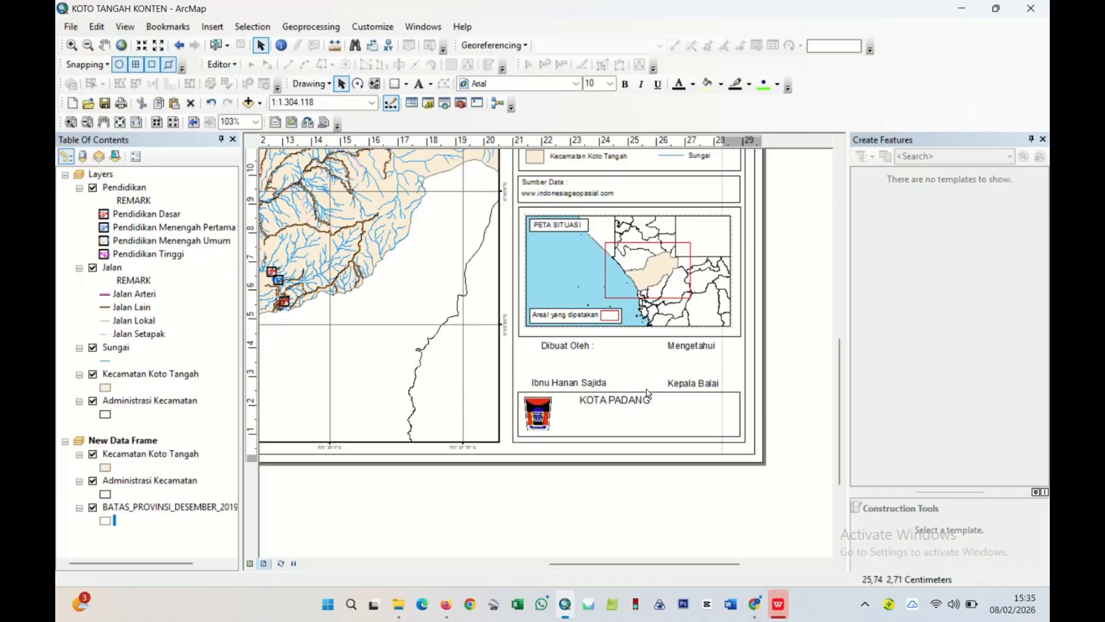
# - Add a second line reading "PROVINSI SUMATERA BARAT" to the KOTA PADANG text
pyautogui.doubleClick(630, 406)
pyautogui.click(525, 219)
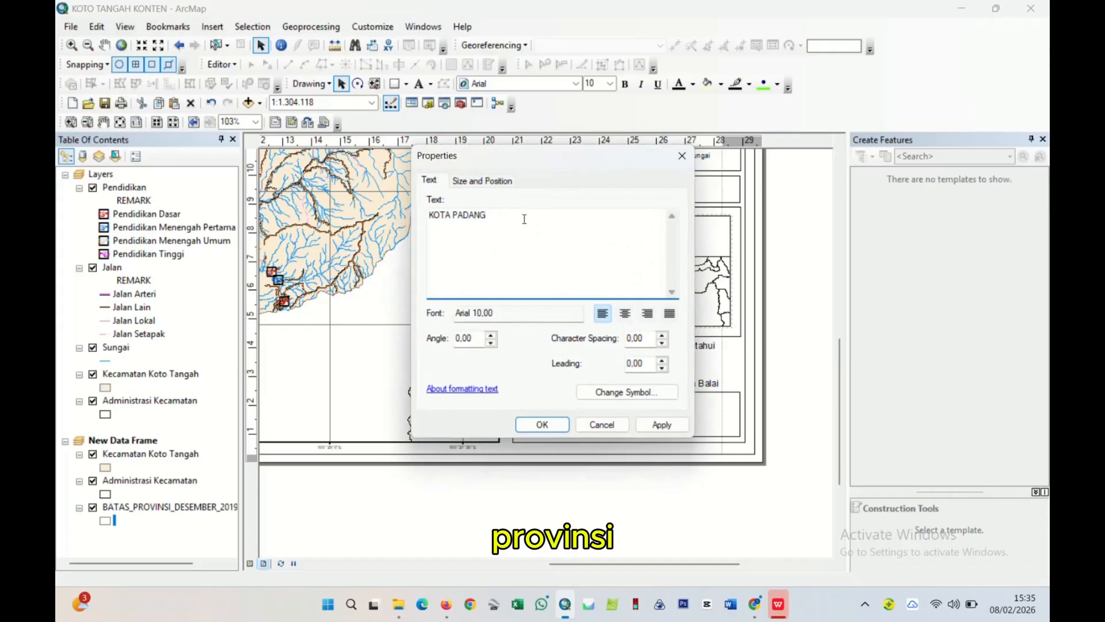
pyautogui.press('Return')
pyautogui.write('PROVINSI')
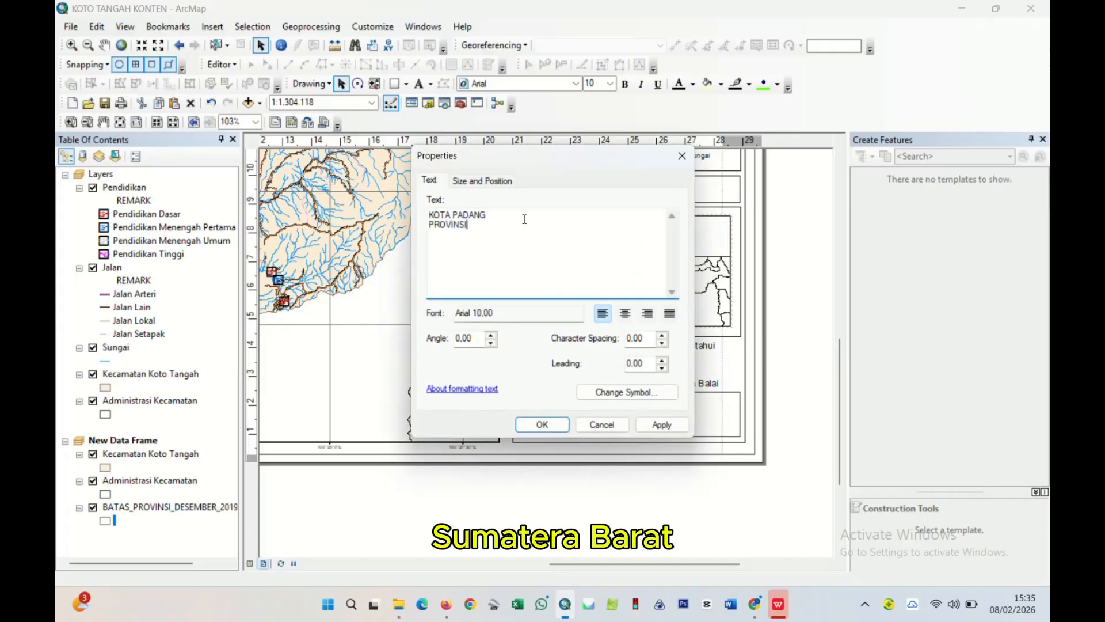
pyautogui.write(' SUMATERA ')
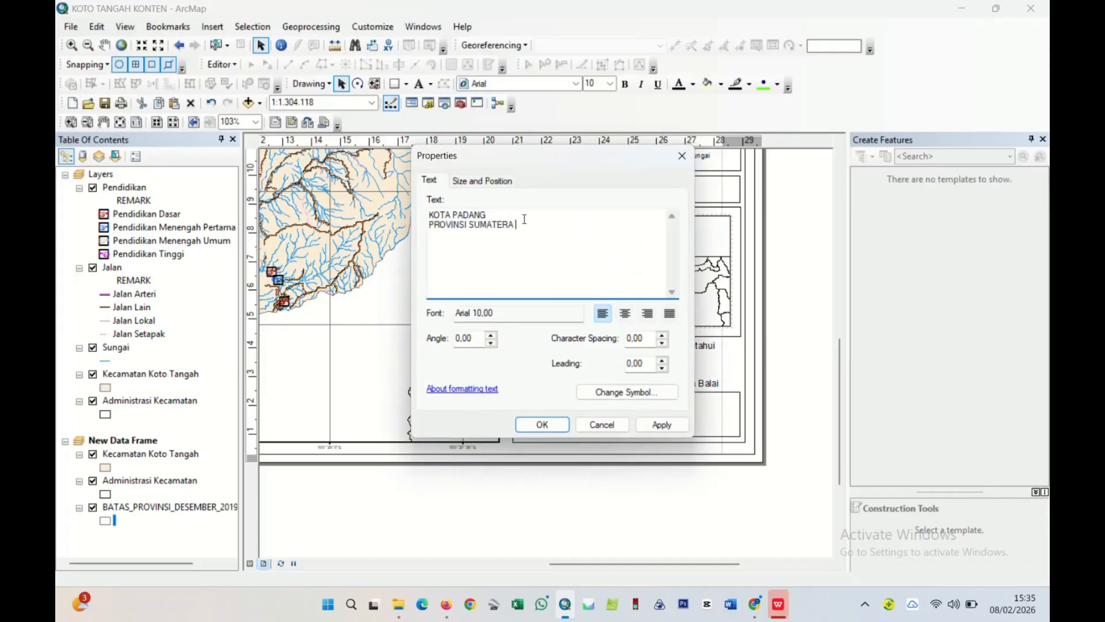
pyautogui.write('BARAT')
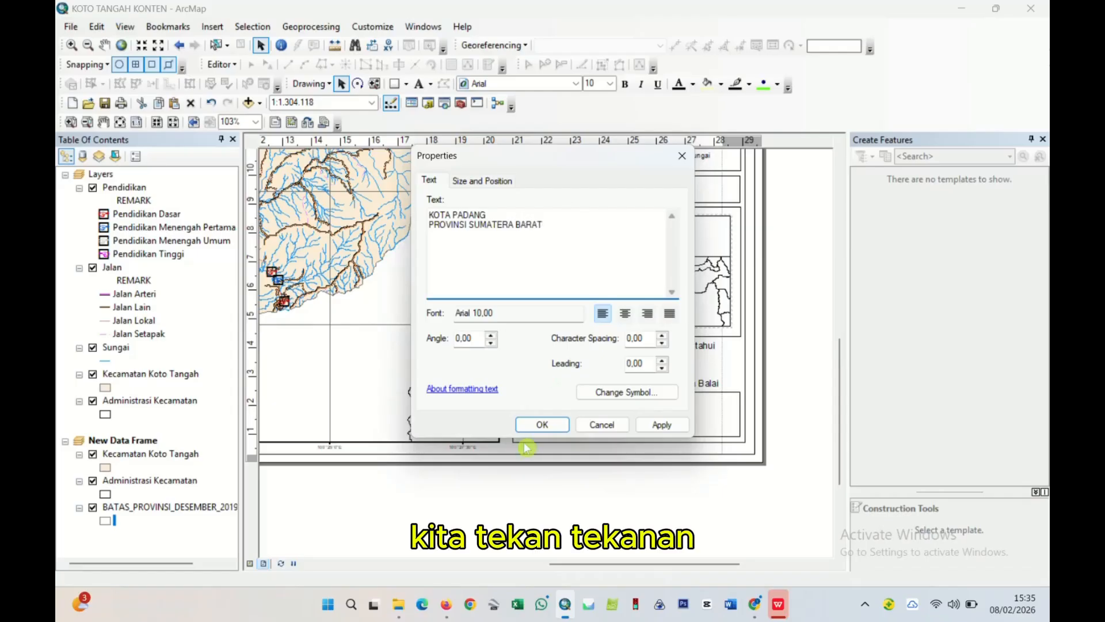
pyautogui.click(541, 424)
# - Centre-align the two-line KOTA PADANG text, move it into the box beside the logo and make it bold
pyautogui.doubleClick(620, 396)
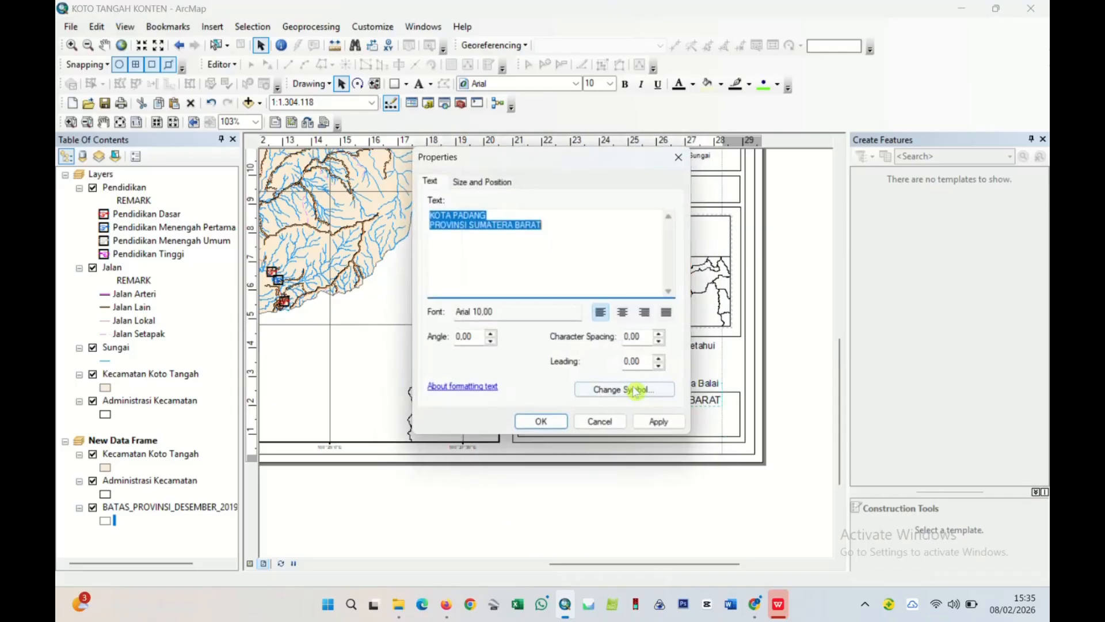
pyautogui.click(625, 313)
pyautogui.click(541, 426)
pyautogui.moveTo(621, 397); pyautogui.dragTo(682, 409)
pyautogui.click(631, 84)
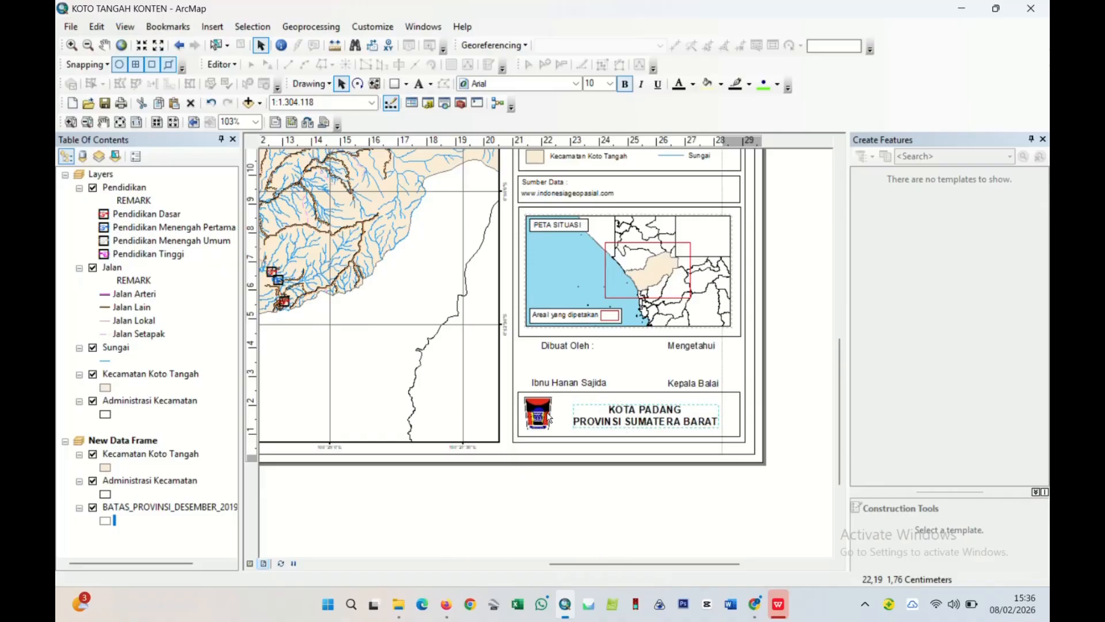
# - Move the Padang logo slightly closer to the bold text and nudge the text up to balance the box
pyautogui.moveTo(548, 418); pyautogui.dragTo(559, 419)
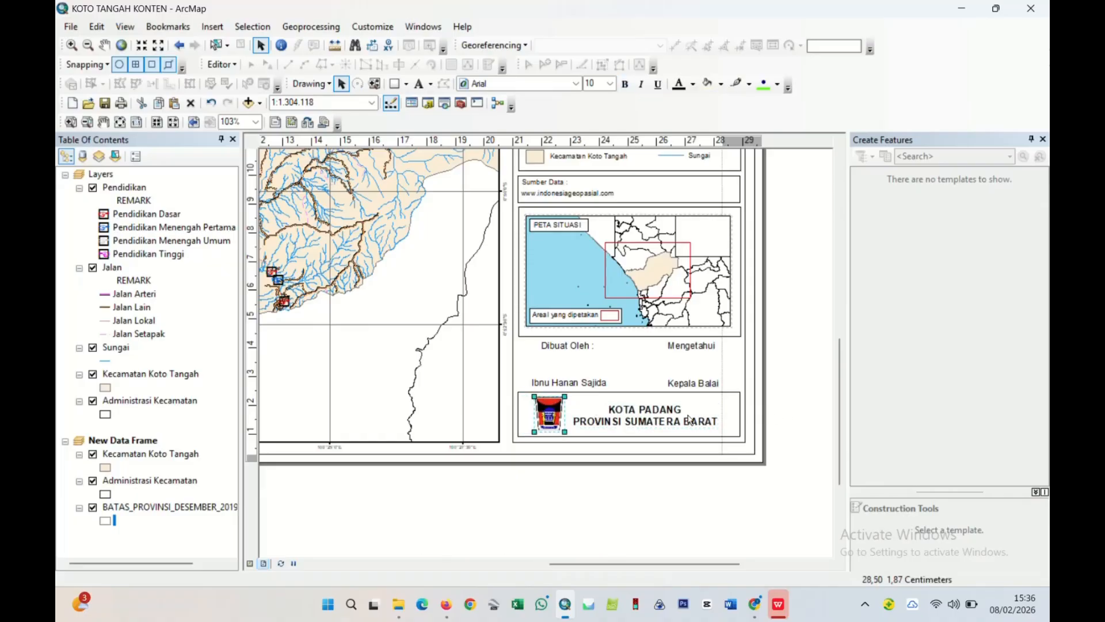
pyautogui.moveTo(689, 419); pyautogui.dragTo(689, 417)
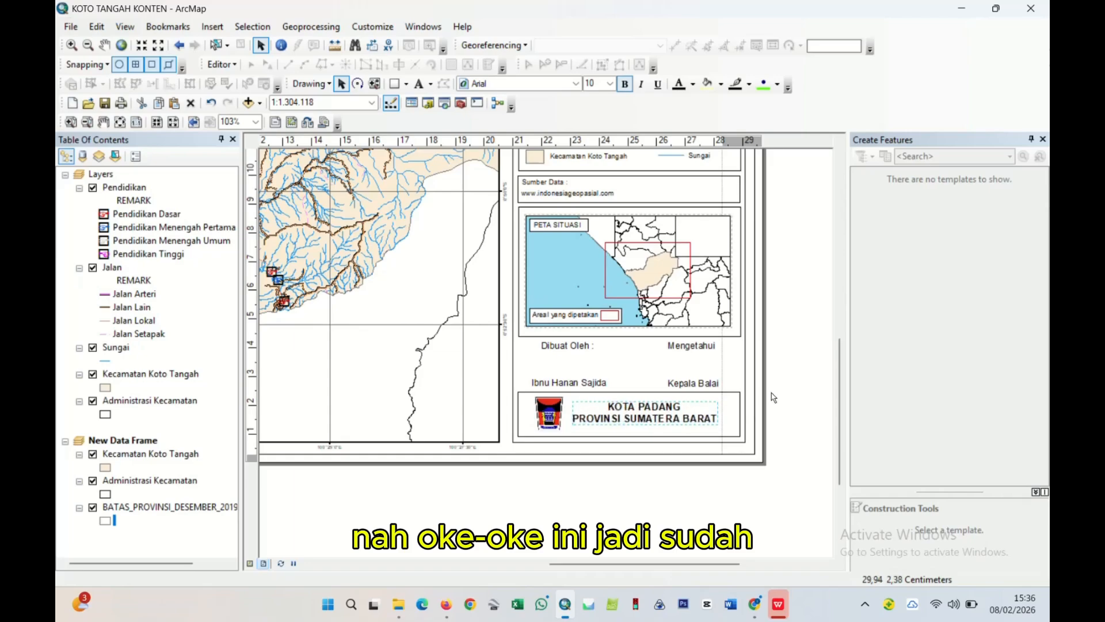
pyautogui.scroll(-3, 770, 404)
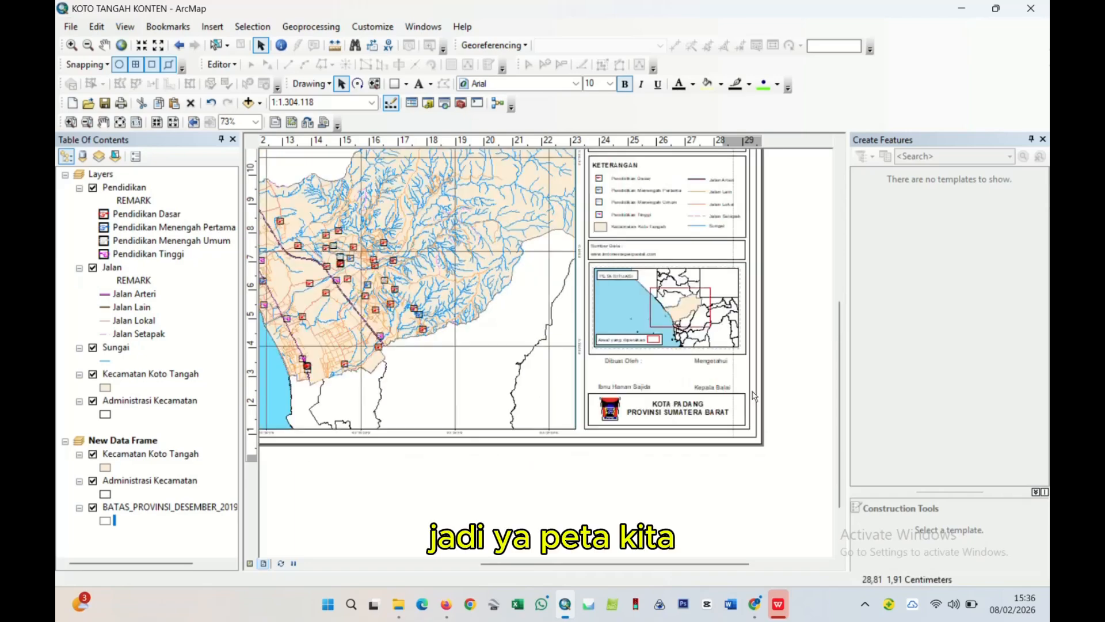
pyautogui.scroll(-3, 626, 447)
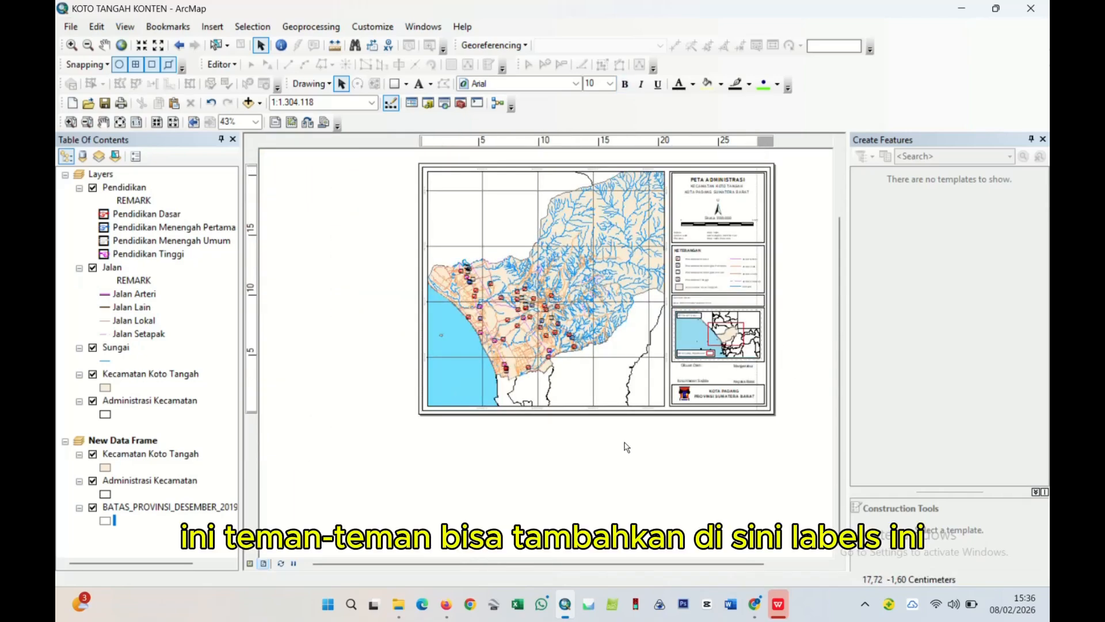
# - Turn on labels for the Pendidikan layer using REMARK as the label field
pyautogui.scroll(2, 638, 367)
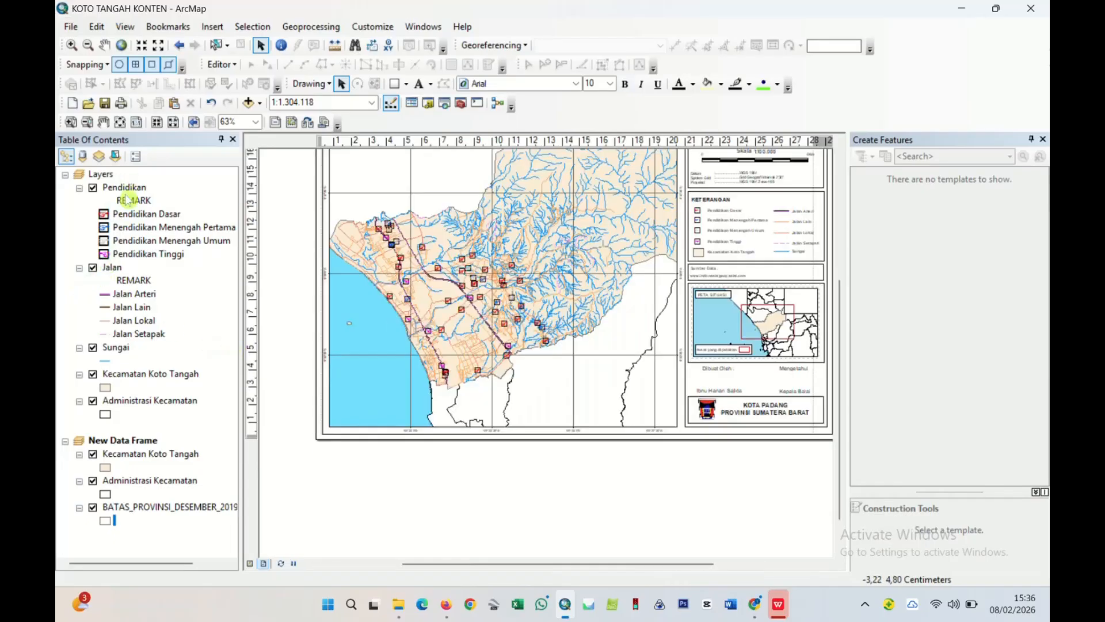
pyautogui.rightClick(124, 187)
pyautogui.click(179, 493)
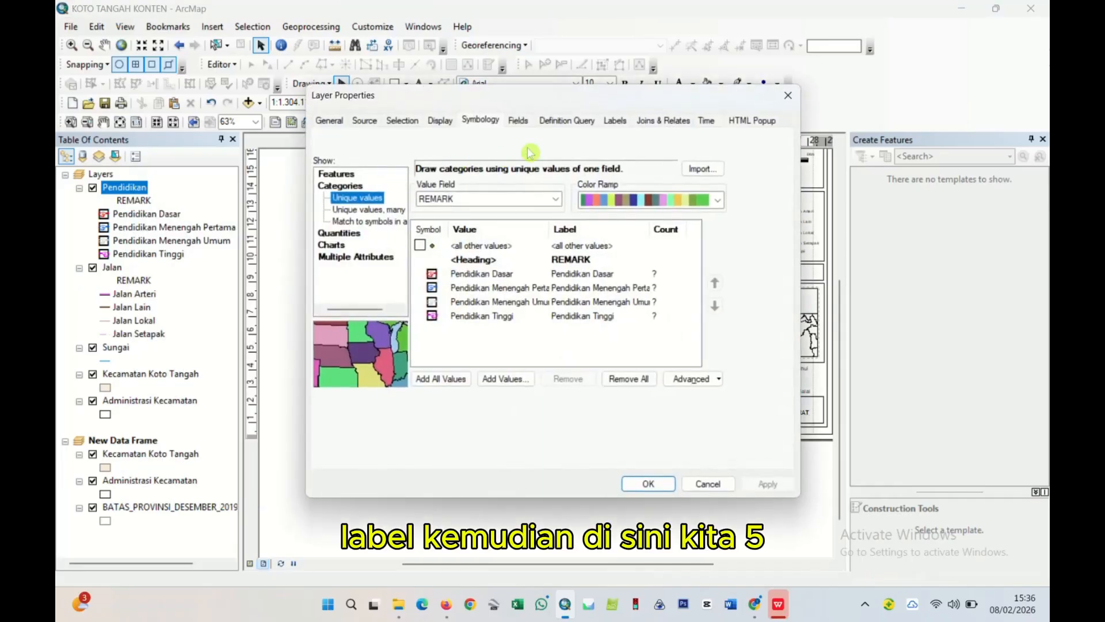
pyautogui.click(611, 122)
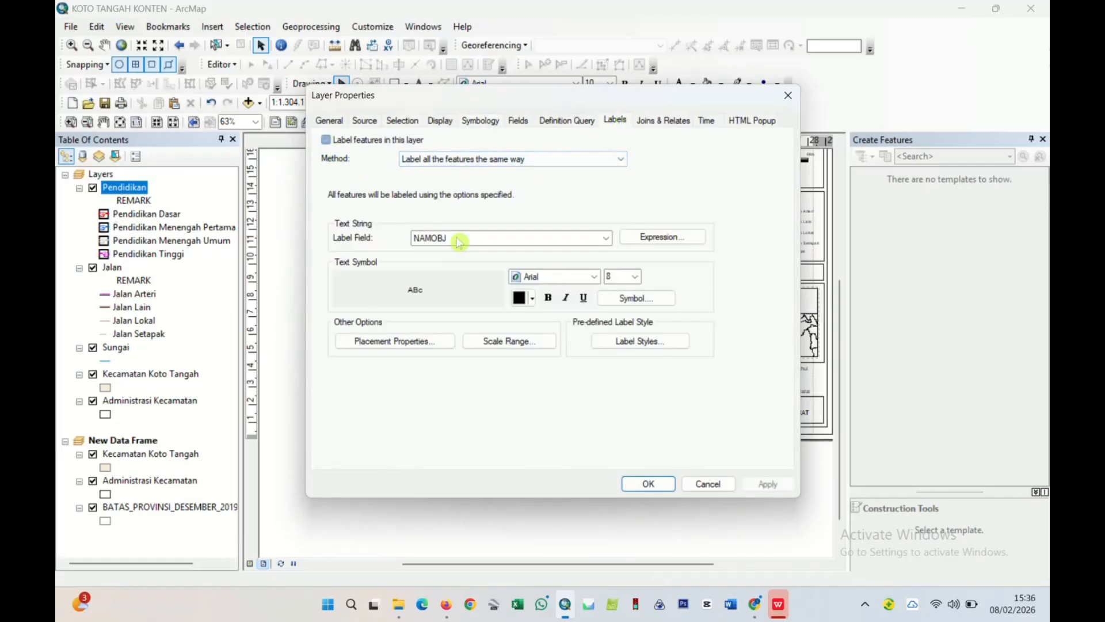
pyautogui.click(518, 238)
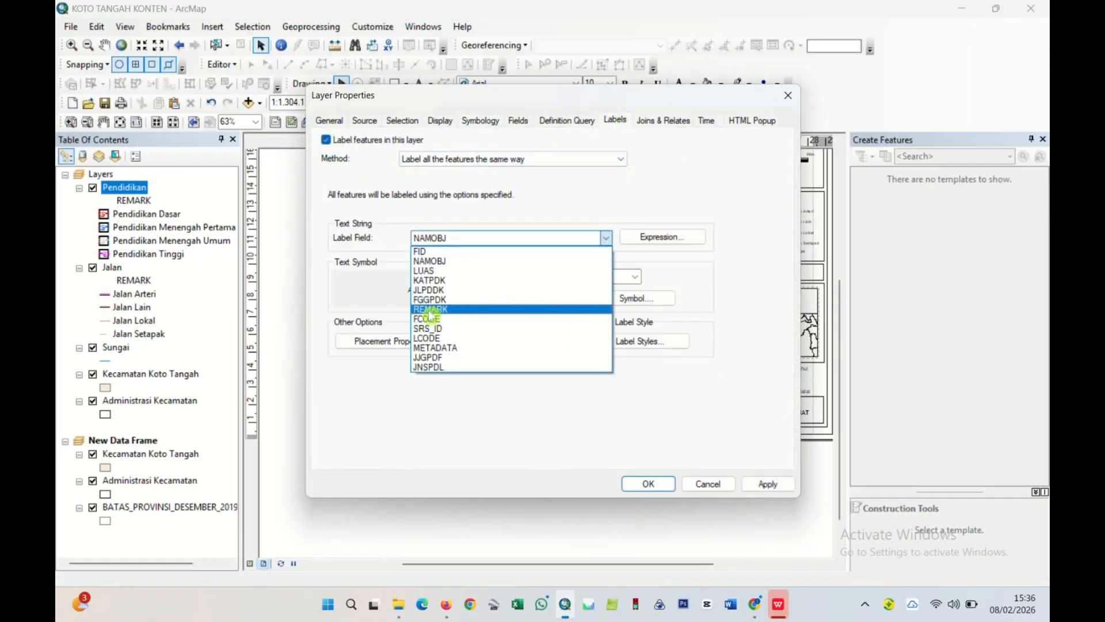
pyautogui.click(449, 320)
pyautogui.click(767, 484)
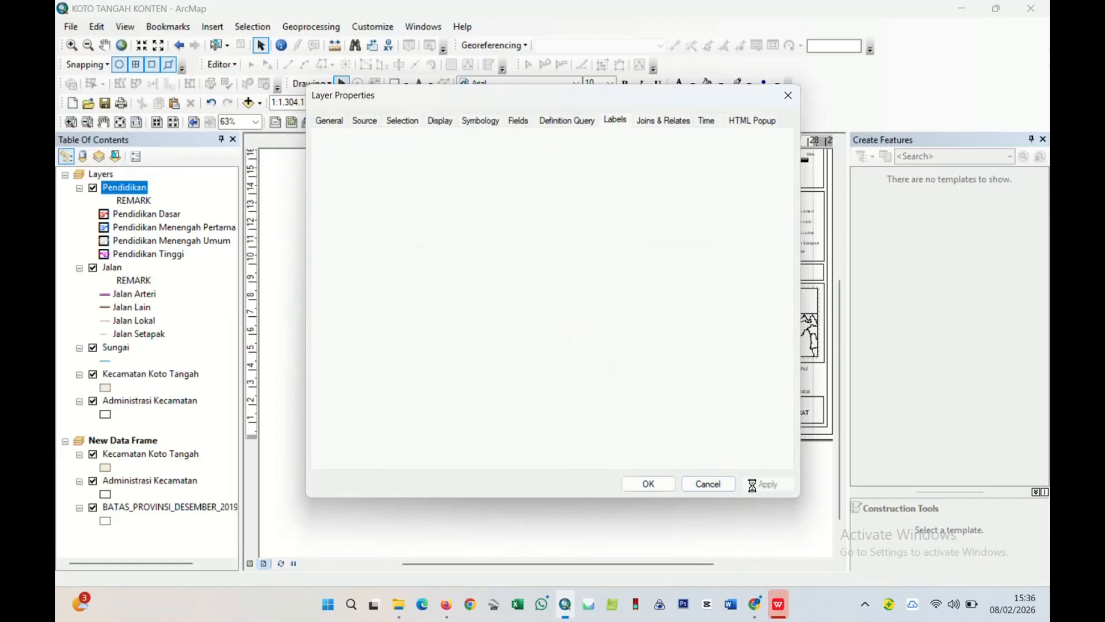
pyautogui.click(648, 484)
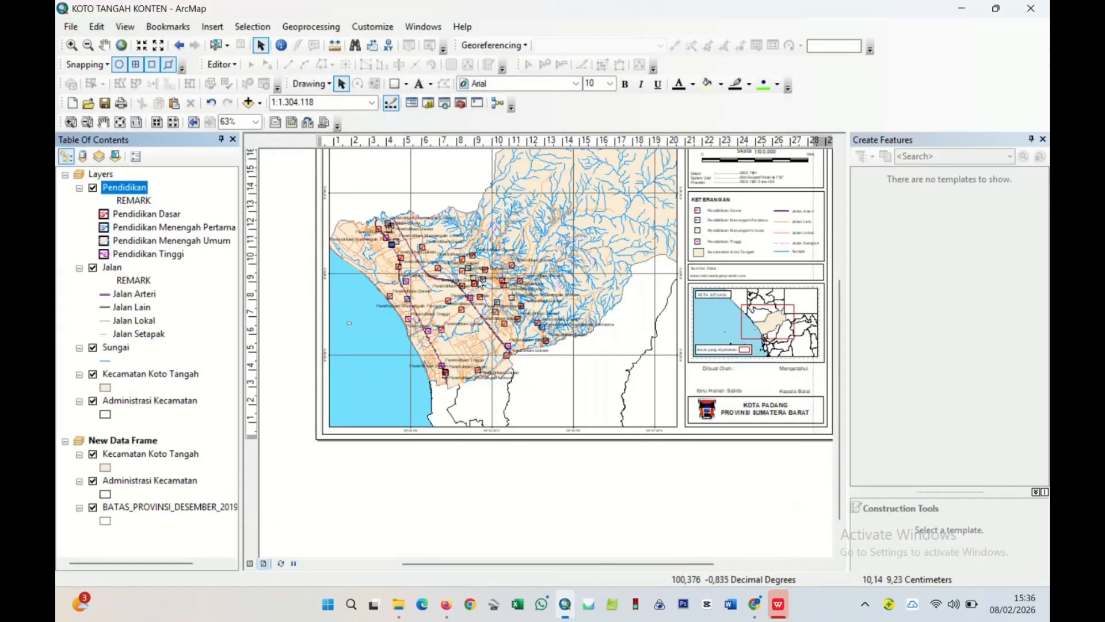
pyautogui.scroll(1, 640, 347)
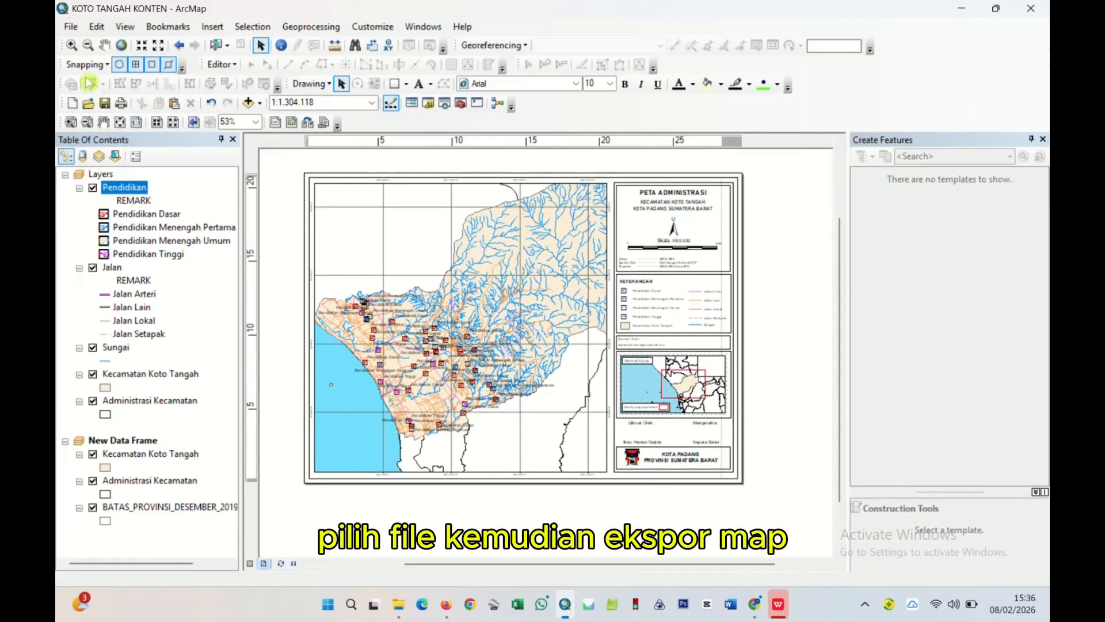
pyautogui.click(70, 28)
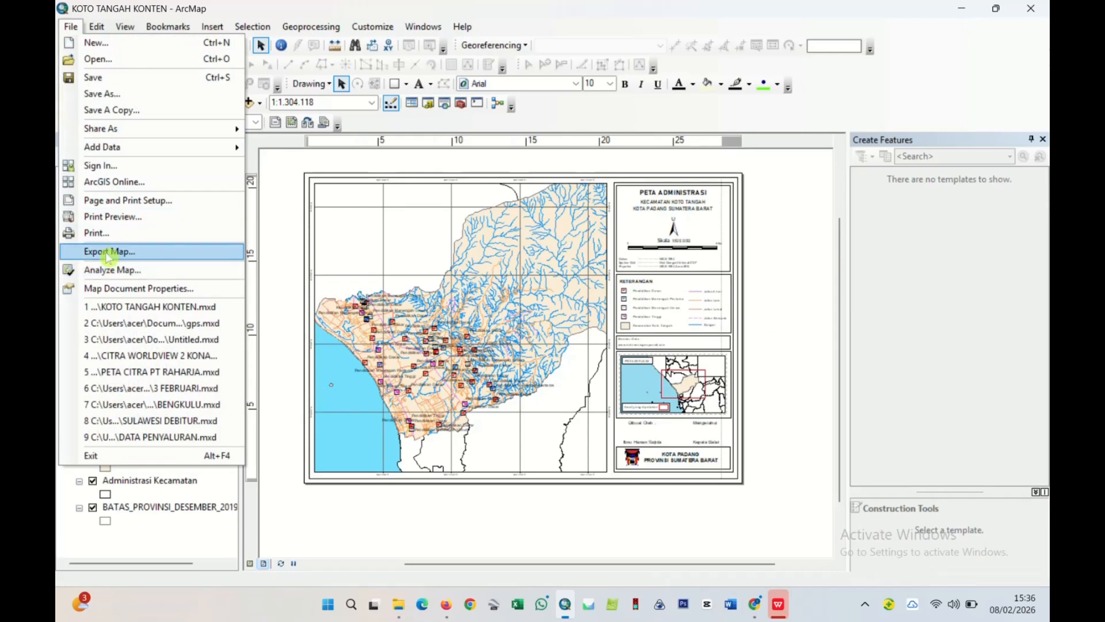
pyautogui.click(106, 250)
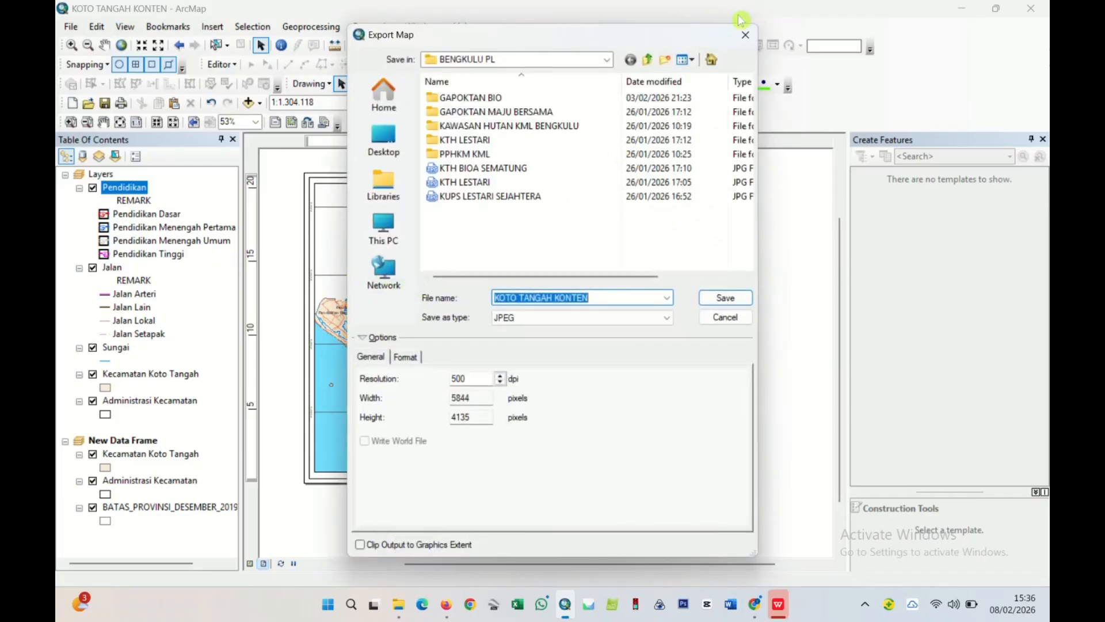
pyautogui.click(746, 35)
# - Replace the "Kepala Balai" signature text with "Kepala Camat"
pyautogui.scroll(4, 693, 439)
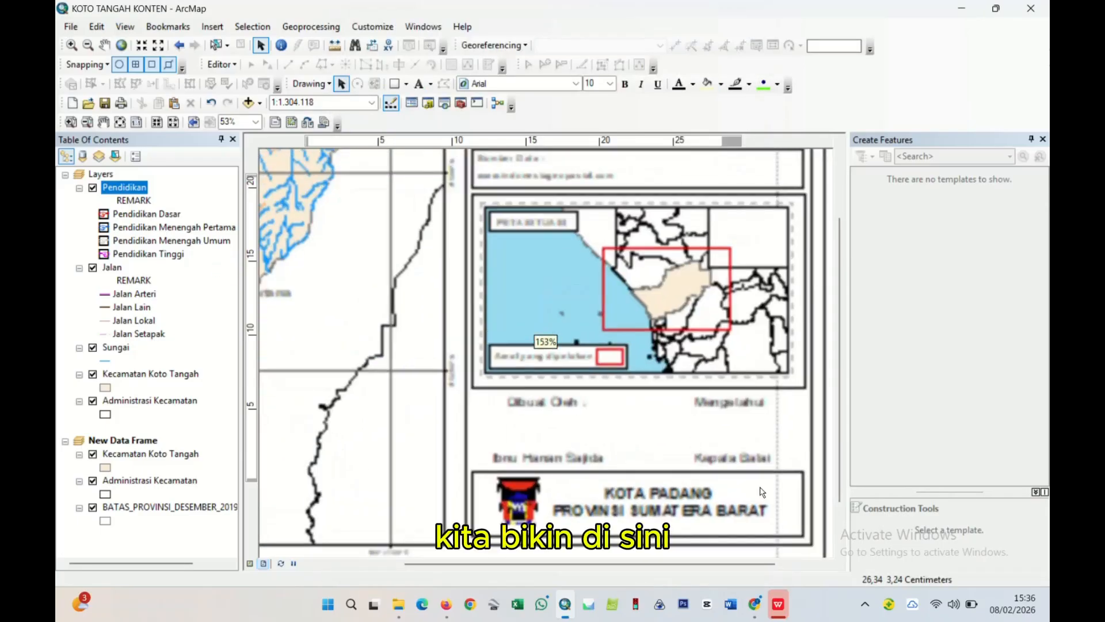
pyautogui.doubleClick(739, 458)
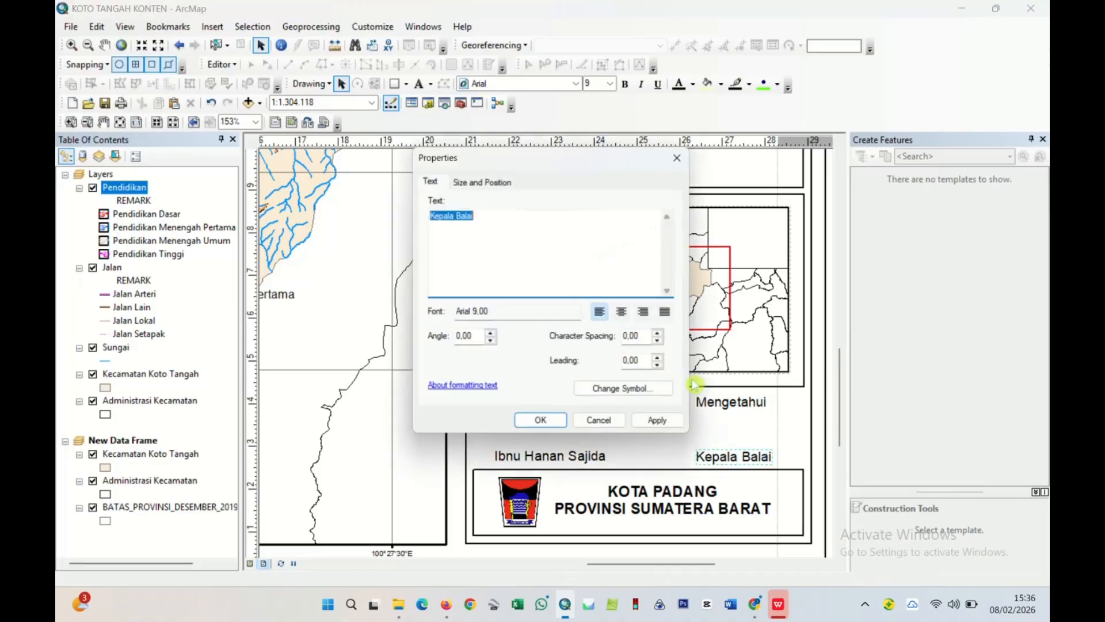
pyautogui.write('WALIKOTA')
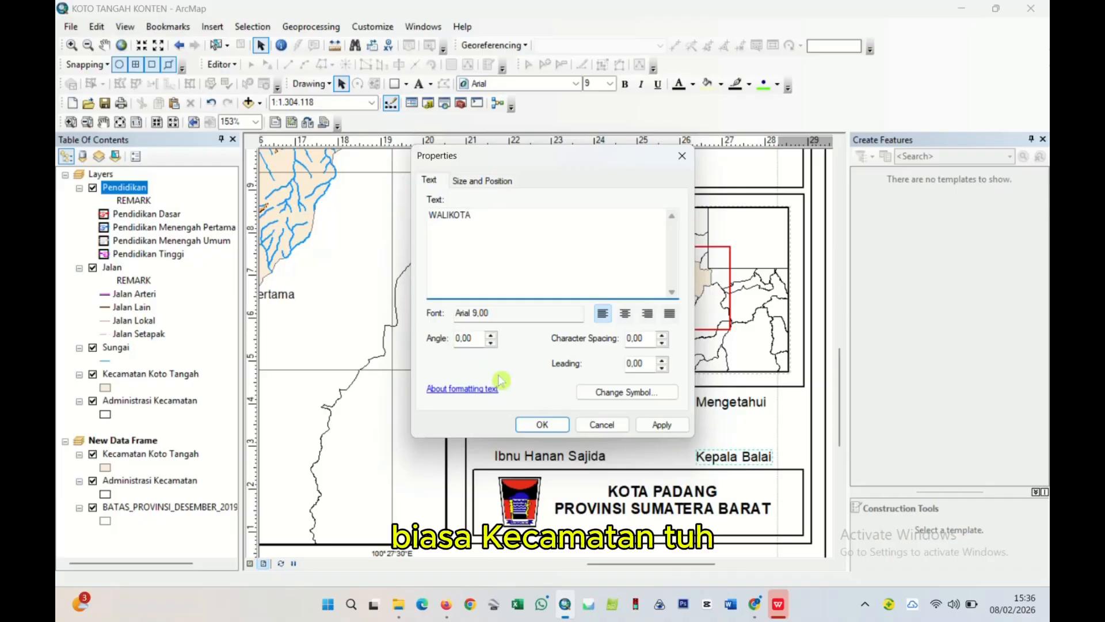
pyautogui.press('BackSpace')
pyautogui.press('BackSpace')
pyautogui.press('BackSpace')
pyautogui.press('BackSpace')
pyautogui.press('BackSpace')
pyautogui.press('BackSpace')
pyautogui.press('BackSpace')
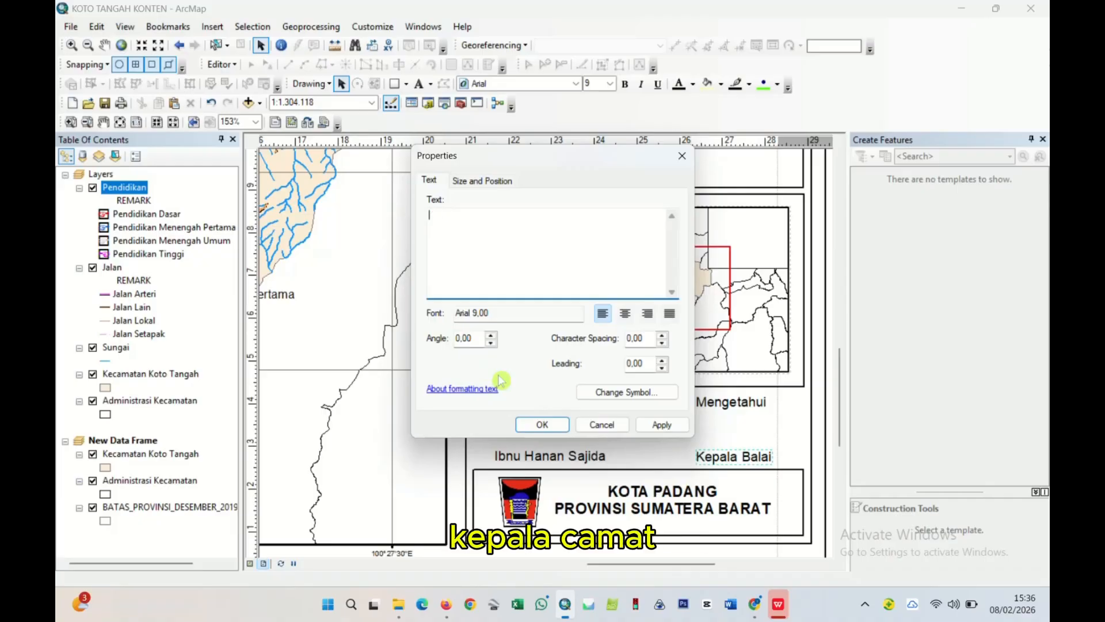
pyautogui.write('Ke')
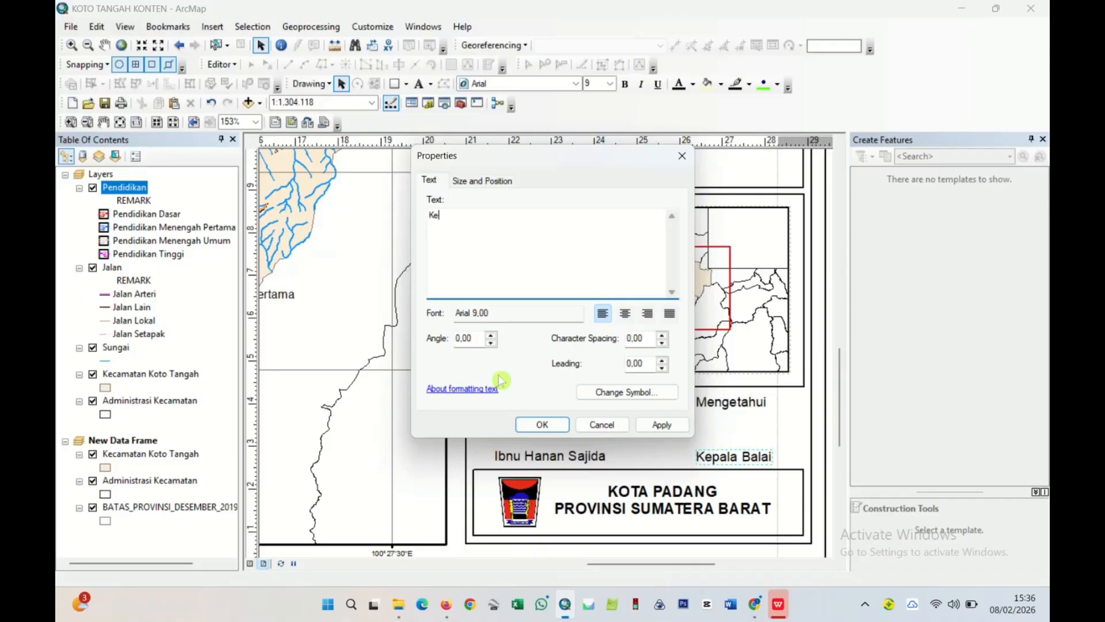
pyautogui.write('pala Camat')
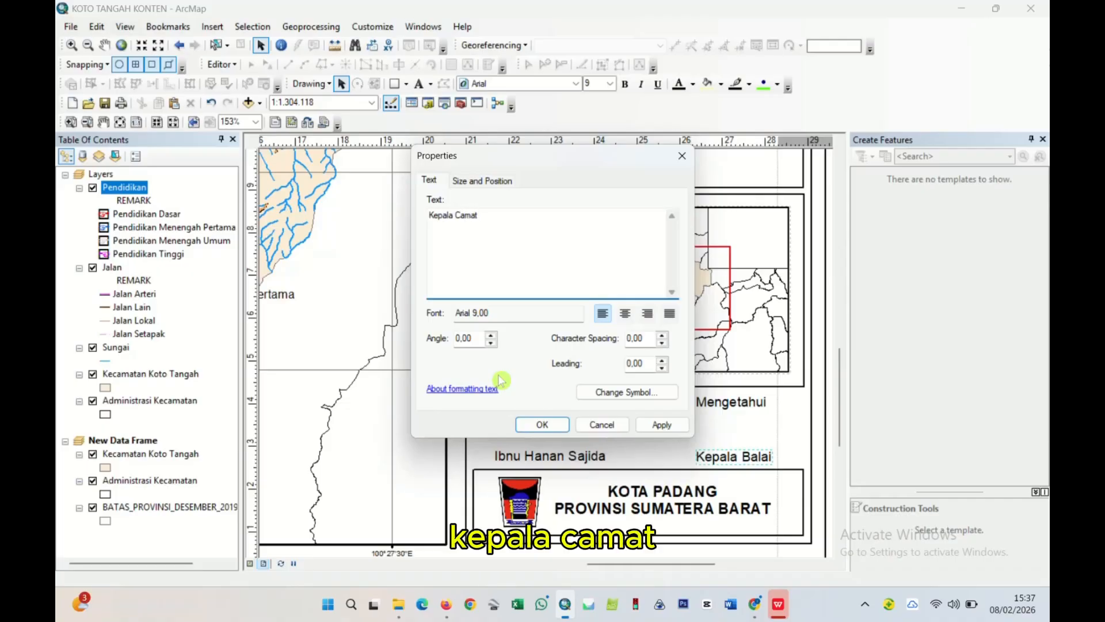
pyautogui.click(542, 425)
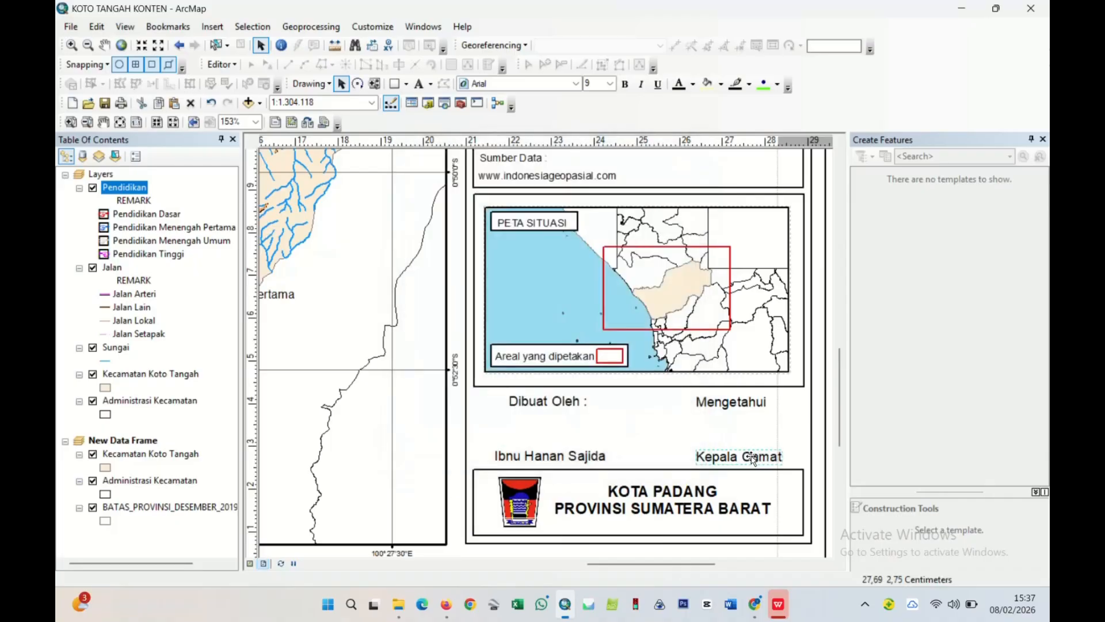
# - Shift the "Kepala Camat" text slightly so it sits centred beneath "Mengetahui"
pyautogui.moveTo(752, 459); pyautogui.dragTo(744, 456)
pyautogui.click(787, 456)
pyautogui.scroll(1, 760, 470)
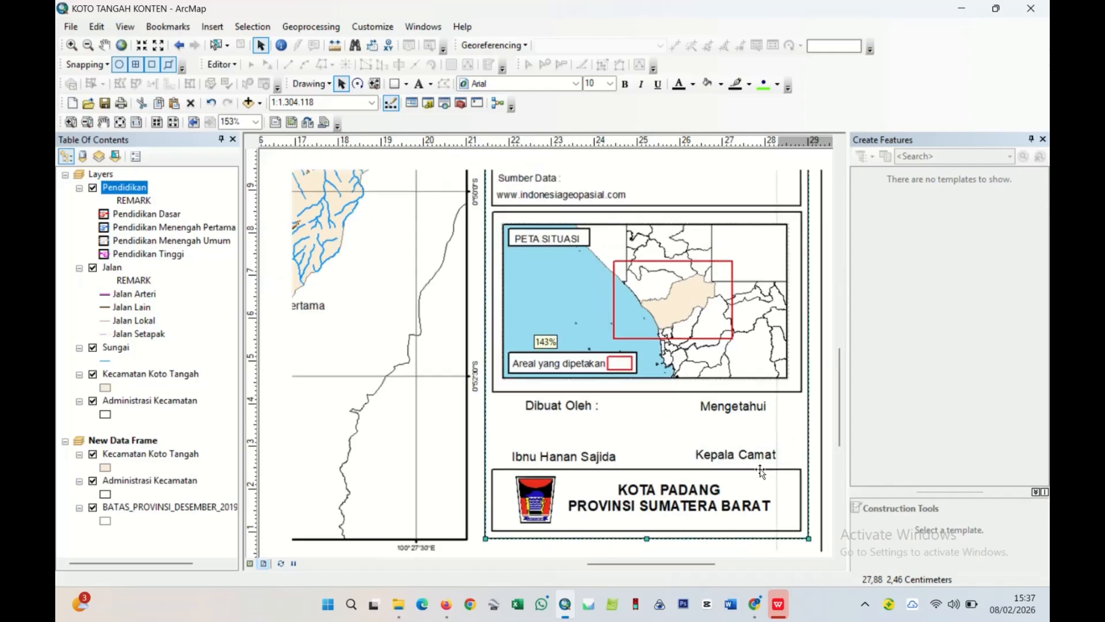
# - Save the KOTO TANGAH KONTEN map document
pyautogui.scroll(2, 753, 457)
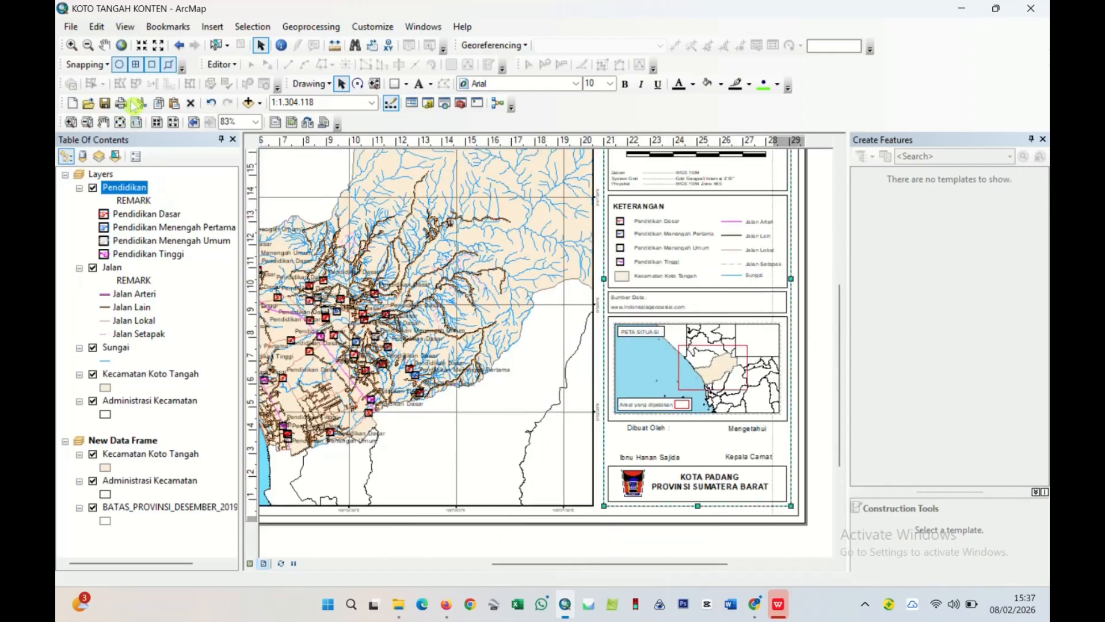
pyautogui.click(71, 27)
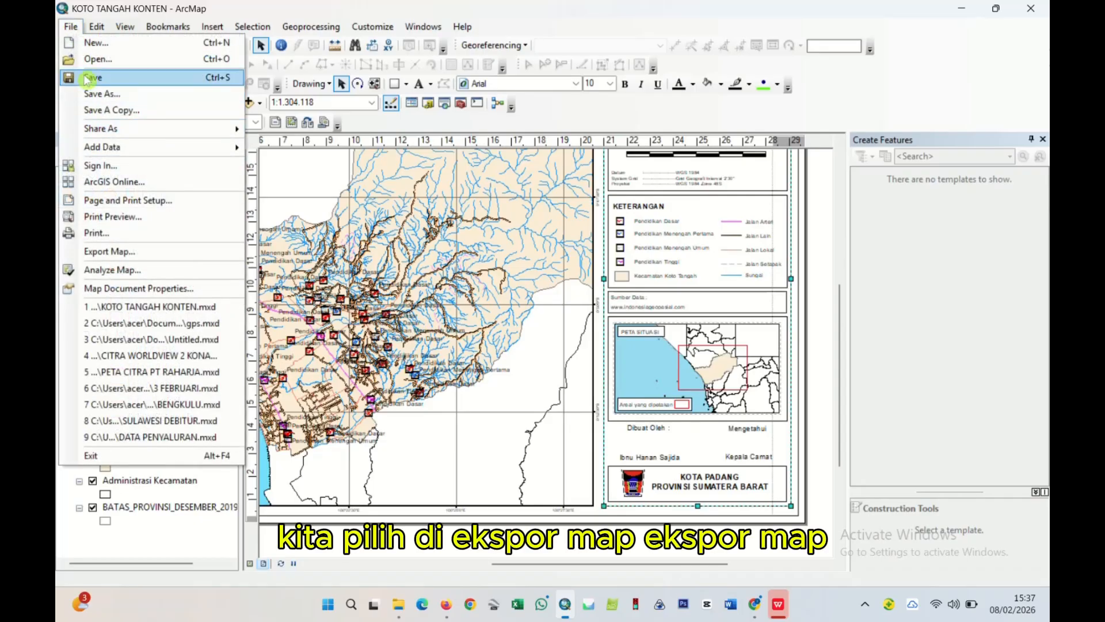
pyautogui.click(68, 76)
# - Start exporting the map layout and choose PDF as the output file type
pyautogui.click(71, 28)
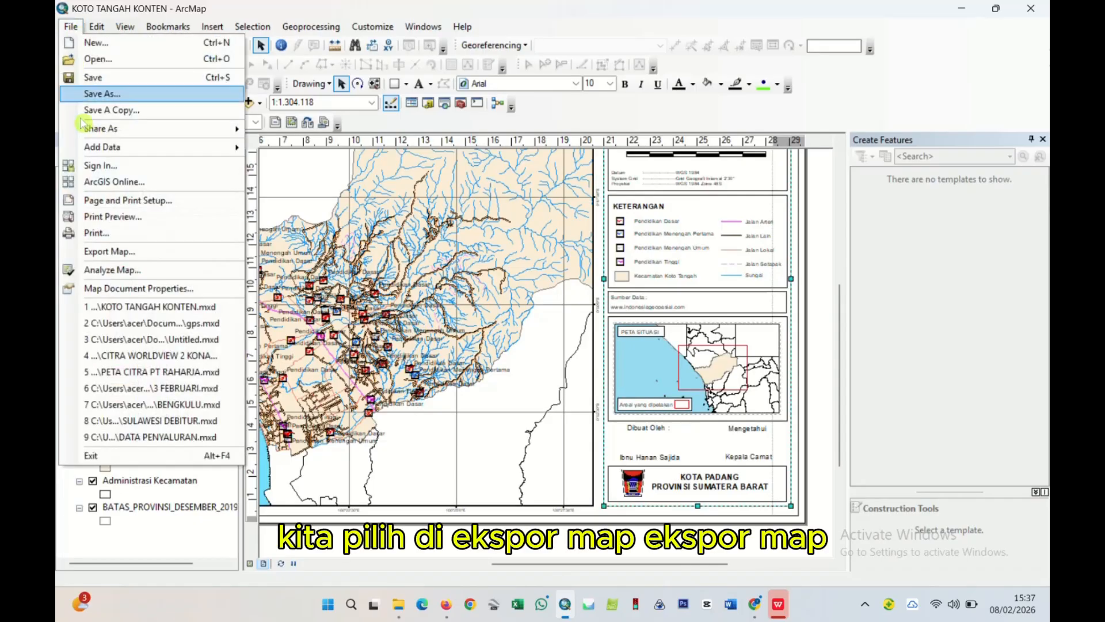
pyautogui.click(138, 252)
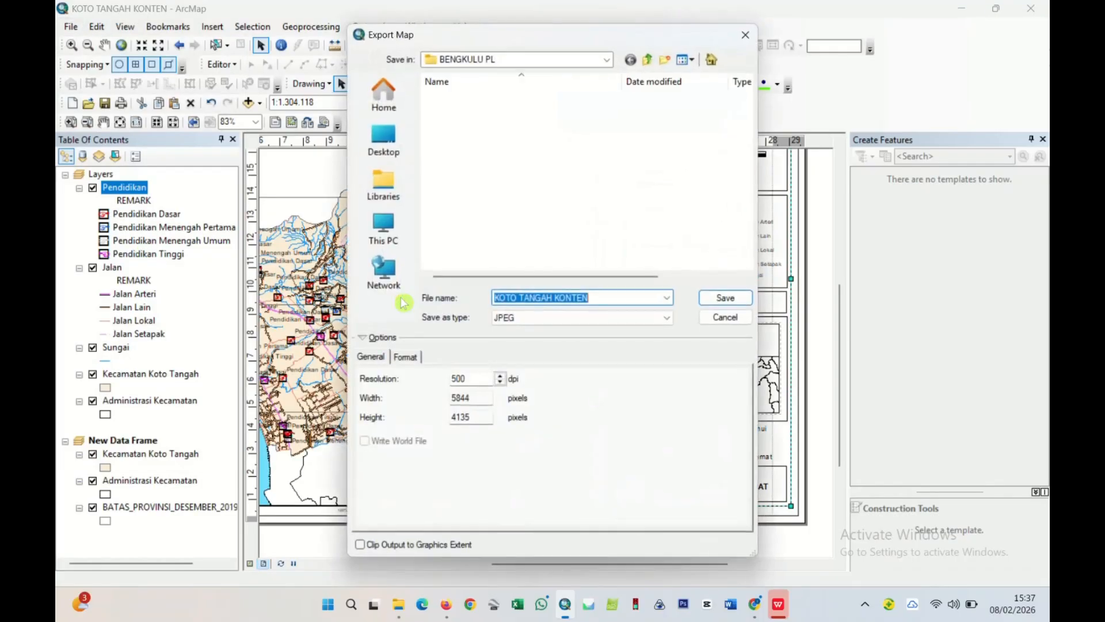
pyautogui.click(519, 322)
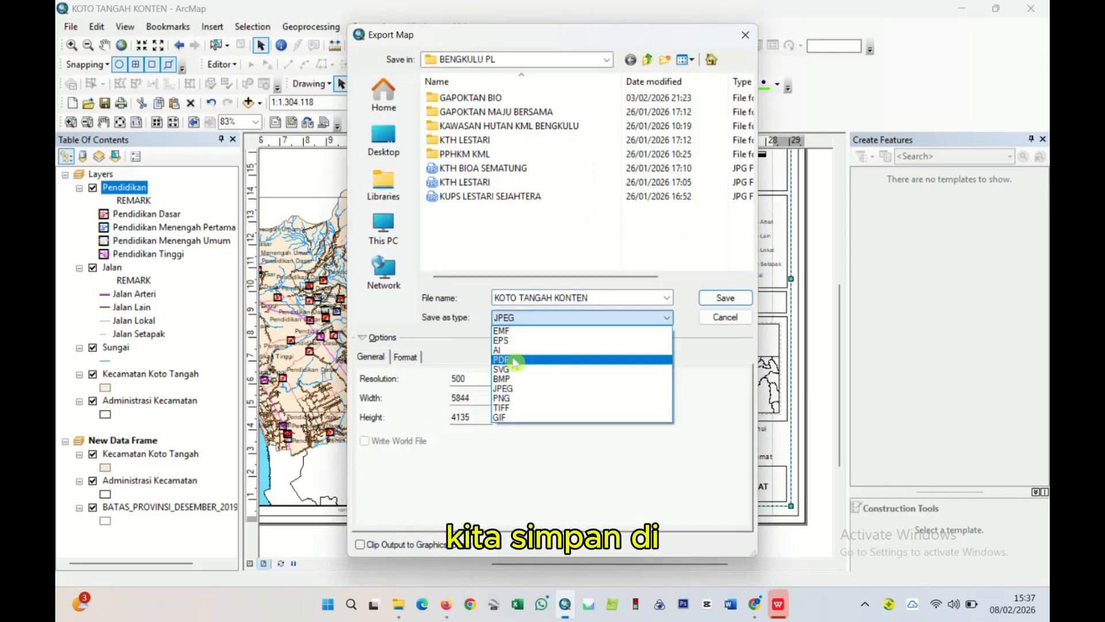
pyautogui.click(505, 359)
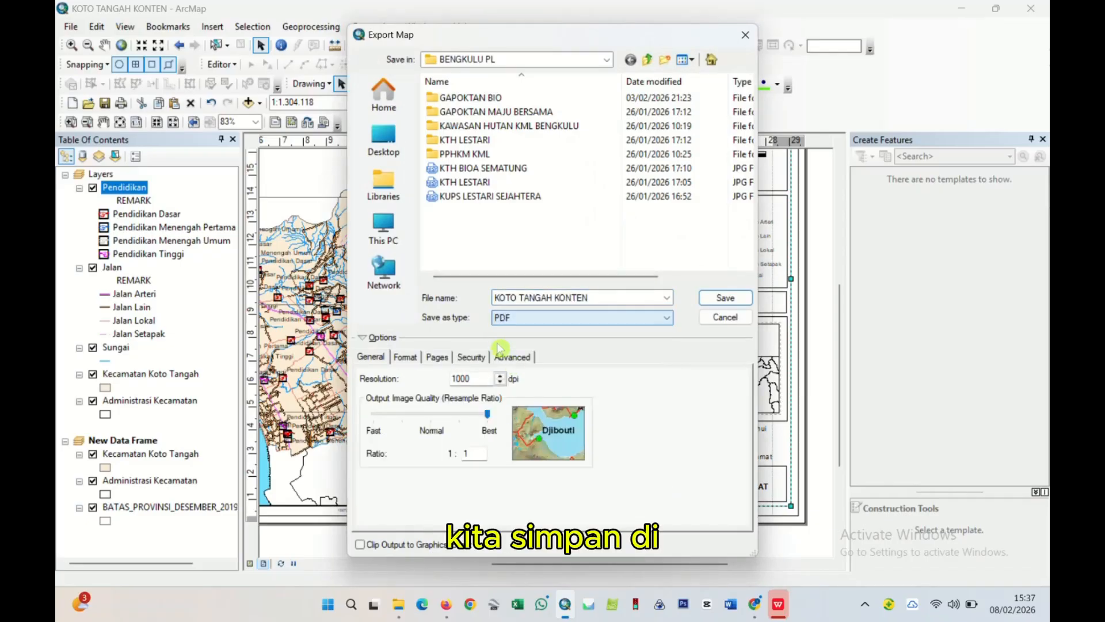
# - Set the Downloads folder as the export destination and save the PDF as KOTO TANGAH KONTEN
pyautogui.click(396, 228)
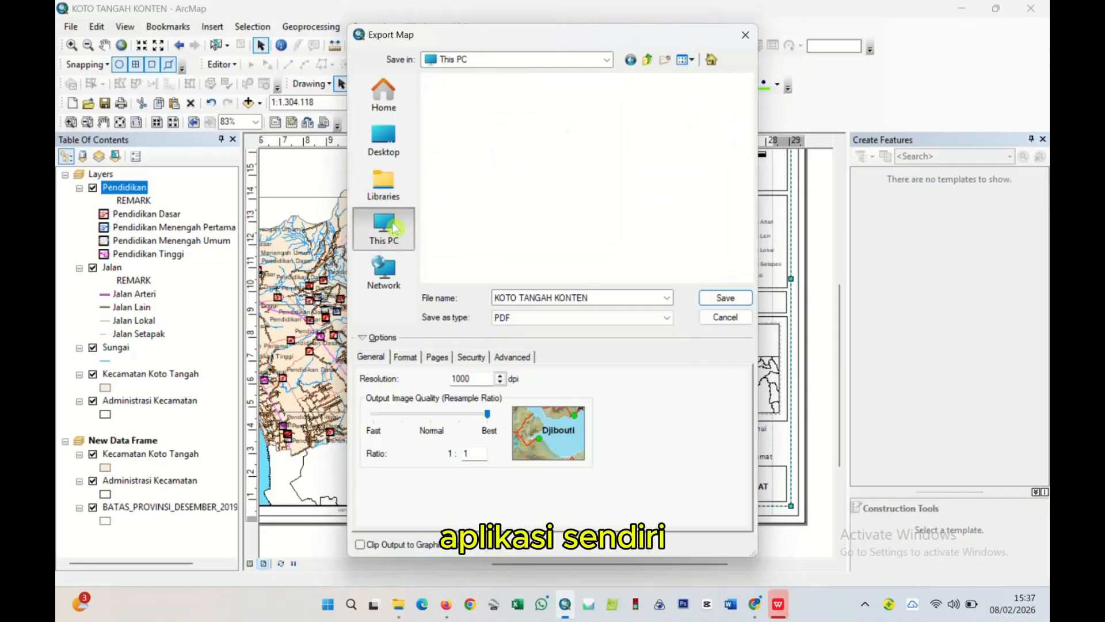
pyautogui.click(409, 153)
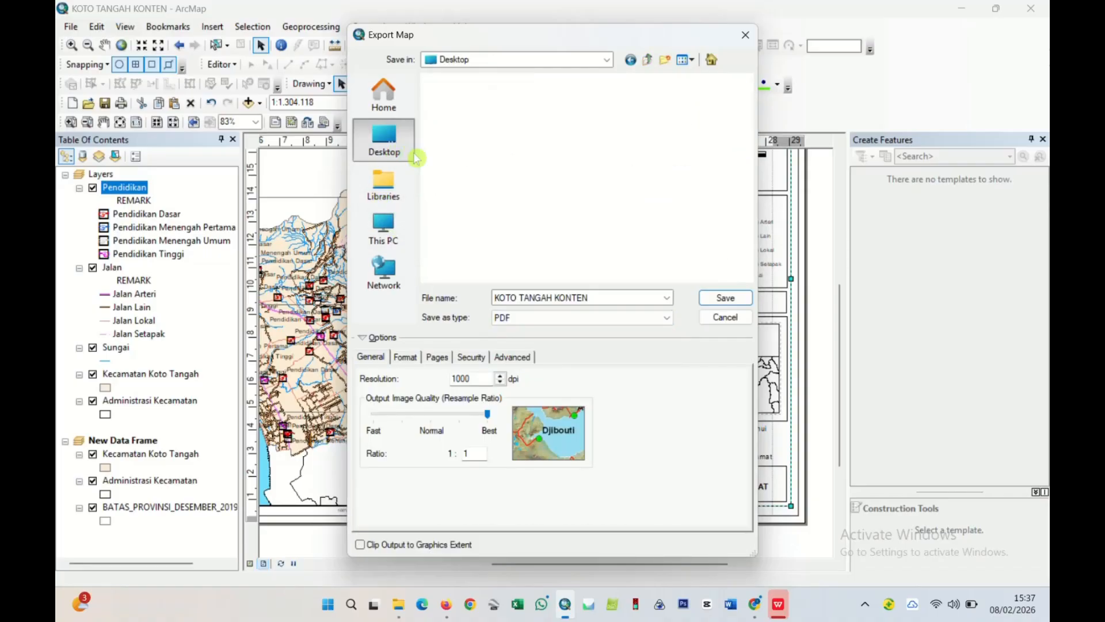
pyautogui.scroll(-2, 492, 224)
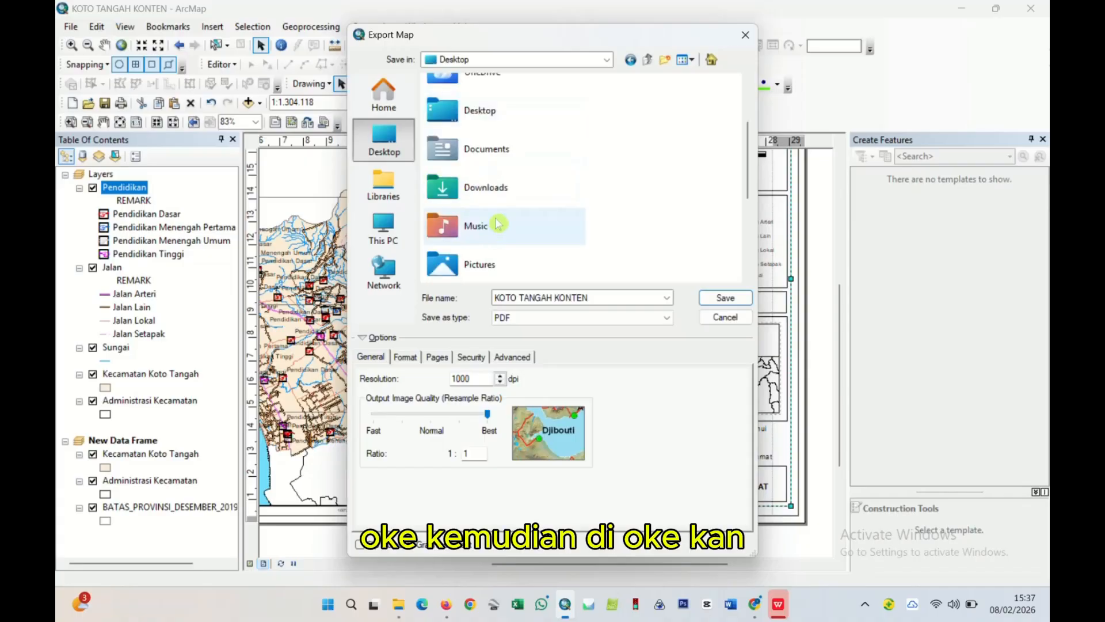
pyautogui.doubleClick(475, 189)
pyautogui.click(721, 299)
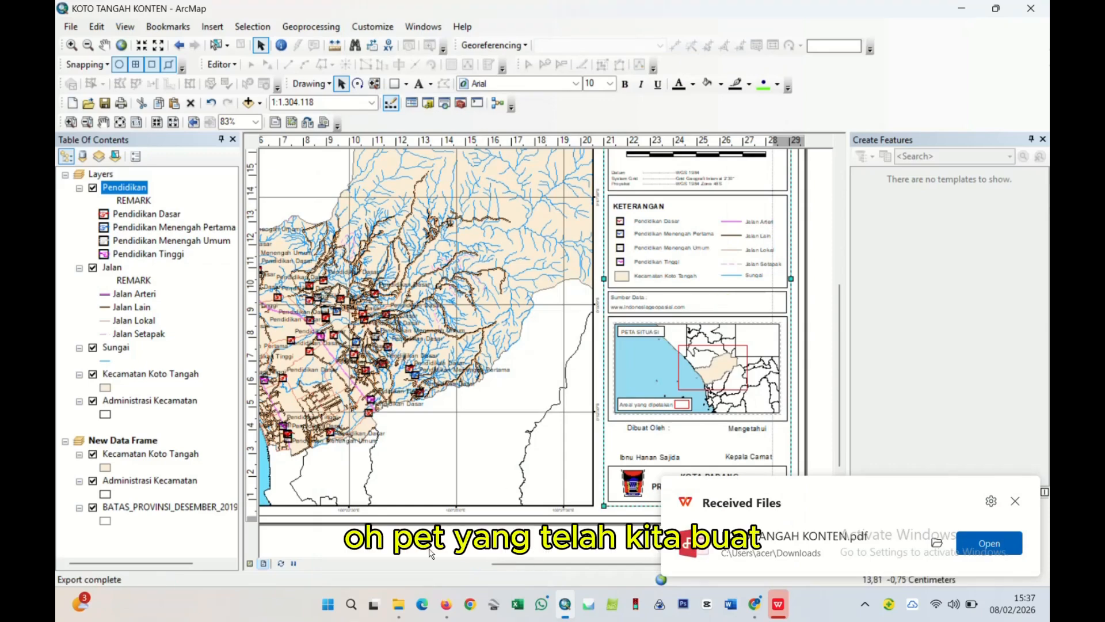
# - Switch to File Explorer and select the exported KOTO TANGAH KONTEN PDF in the Downloads folder
pyautogui.click(398, 604)
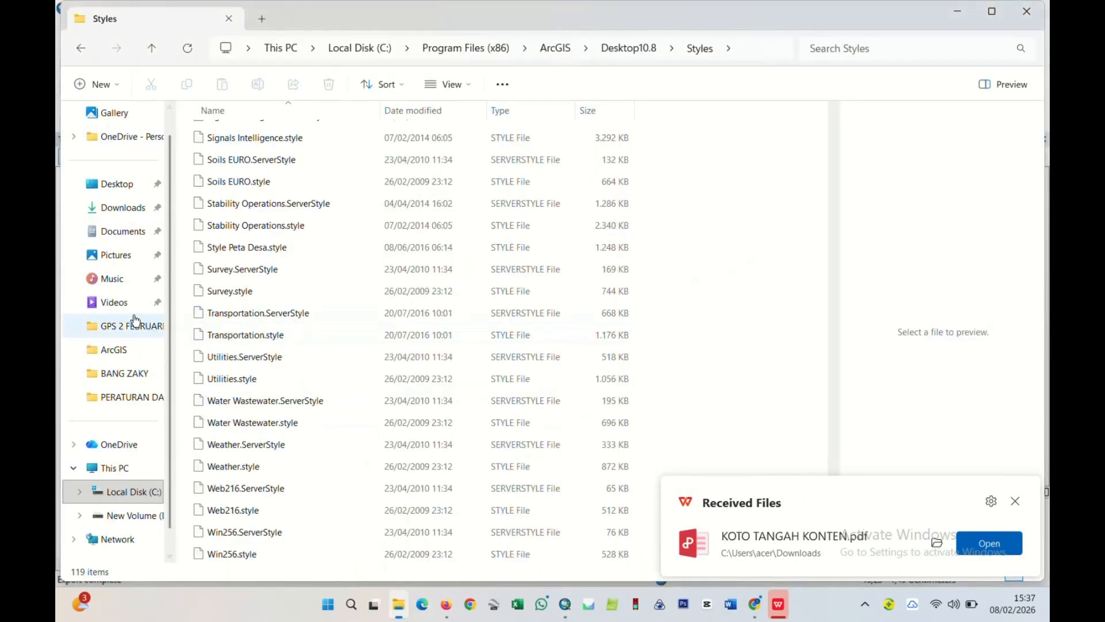
pyautogui.scroll(1, 118, 300)
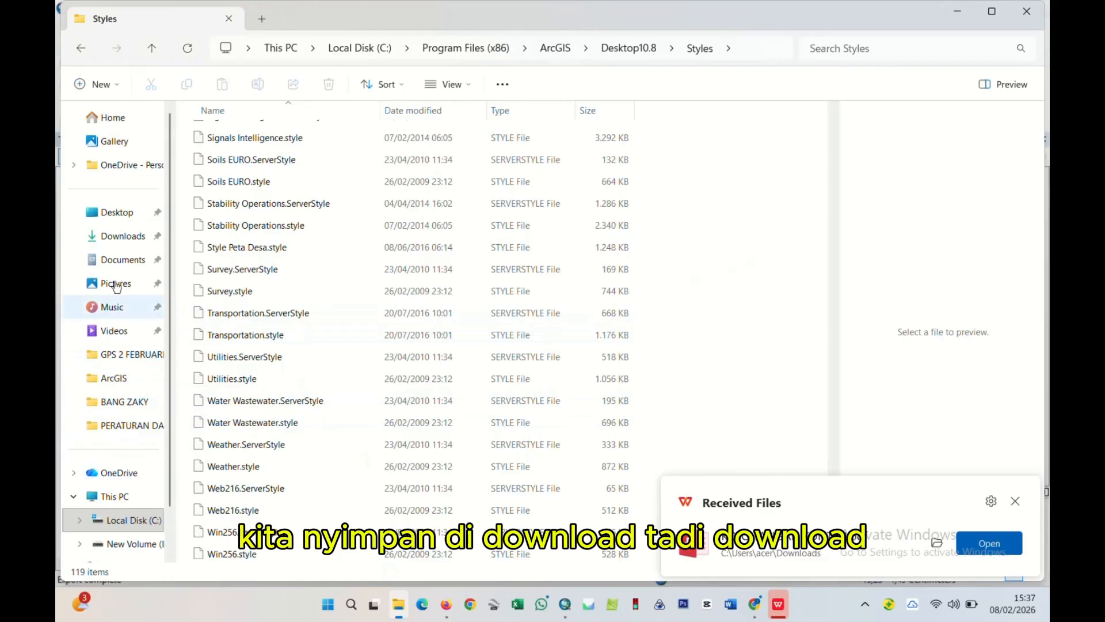
pyautogui.click(130, 242)
pyautogui.click(256, 152)
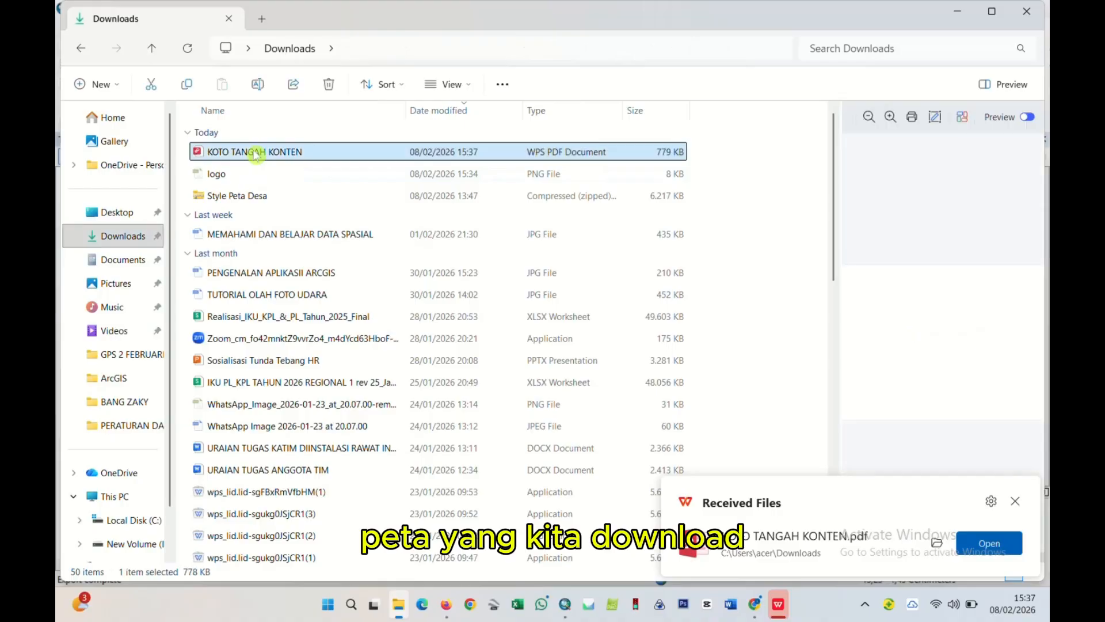
# - Try to open the exported PDF in WPS Office, its default viewer, and dismiss the upgrade offer
pyautogui.doubleClick(256, 153)
pyautogui.click(649, 306)
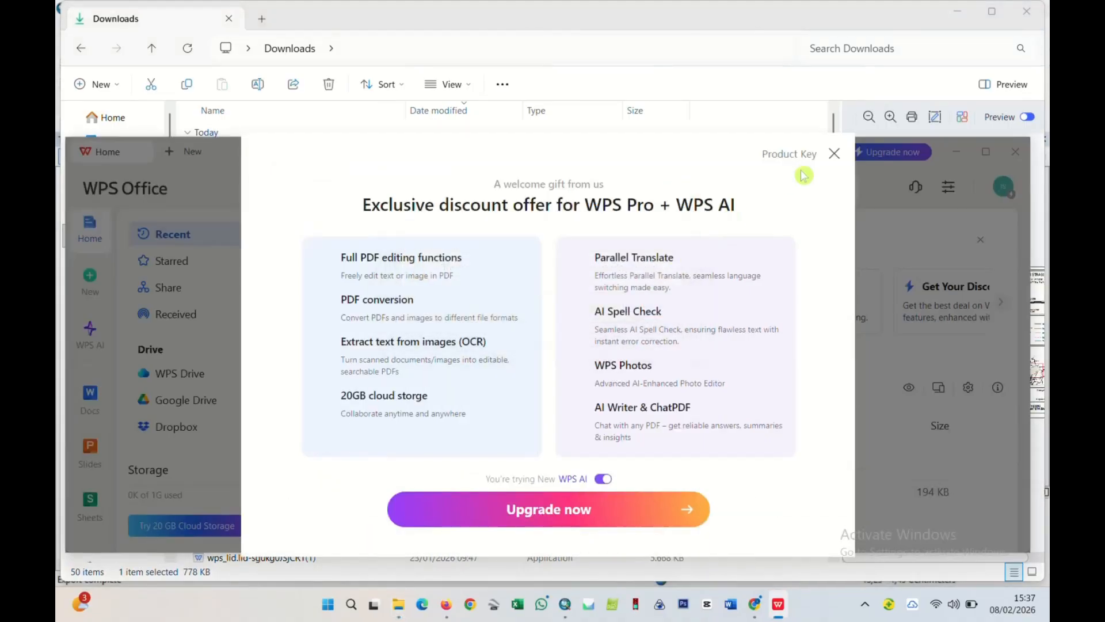
pyautogui.click(834, 155)
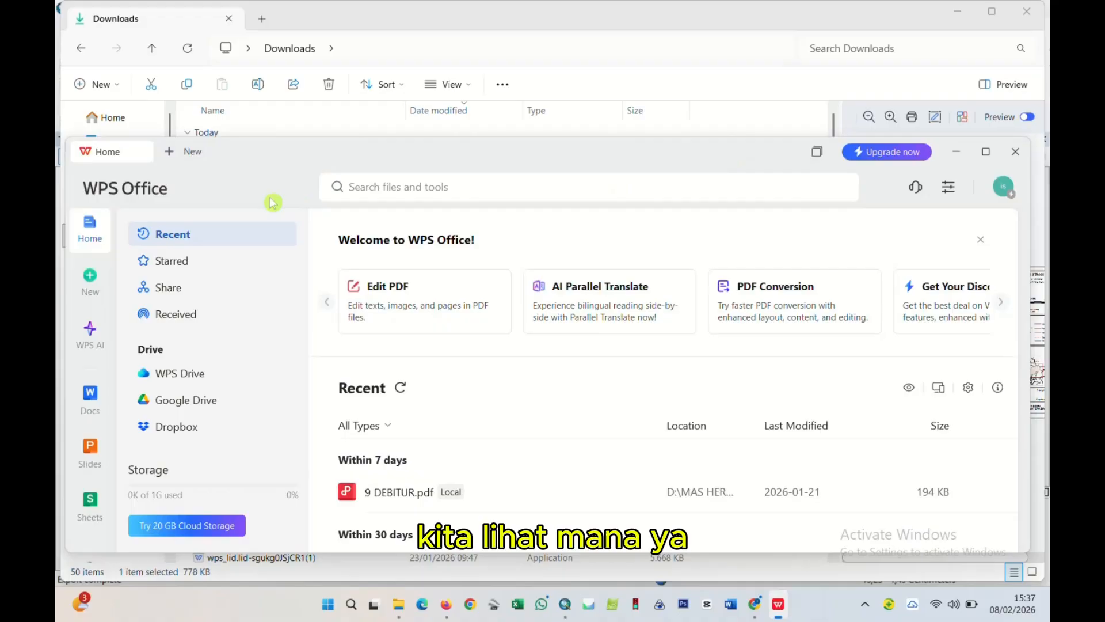
# - Return to the Downloads folder in File Explorer and open the KOTO TANGAH KONTEN PDF with Firefox
pyautogui.click(398, 604)
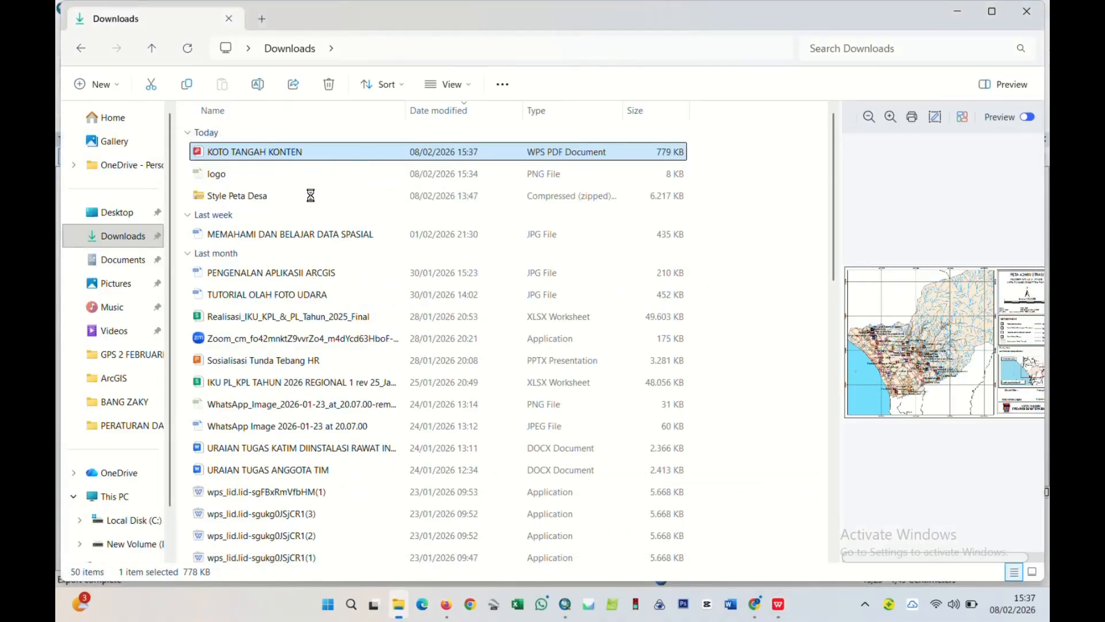
pyautogui.click(309, 195)
pyautogui.click(316, 151)
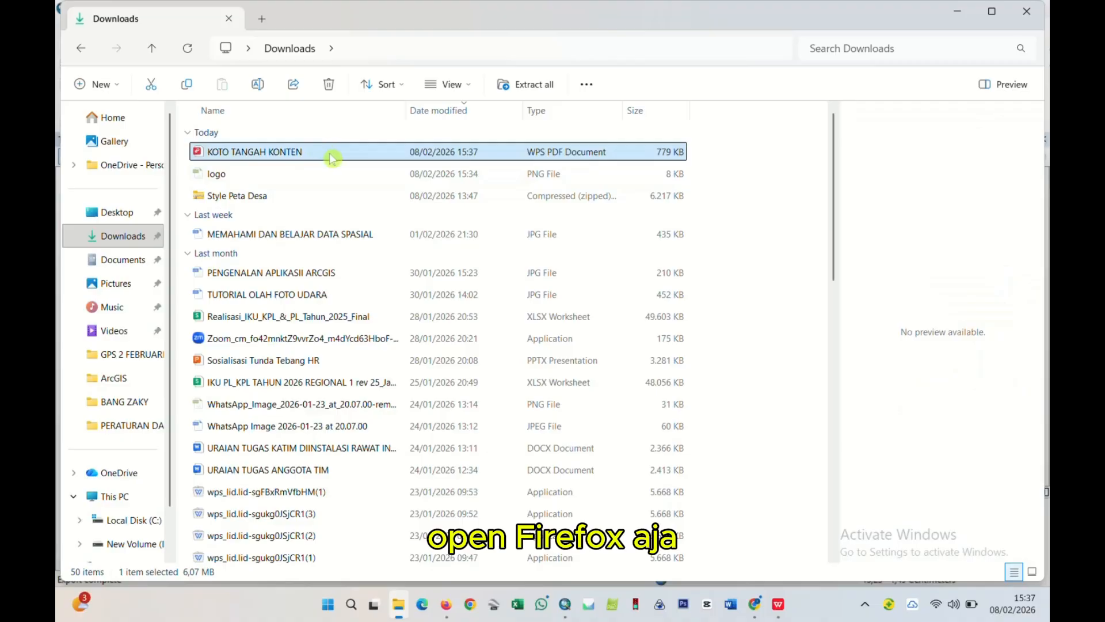
pyautogui.rightClick(332, 157)
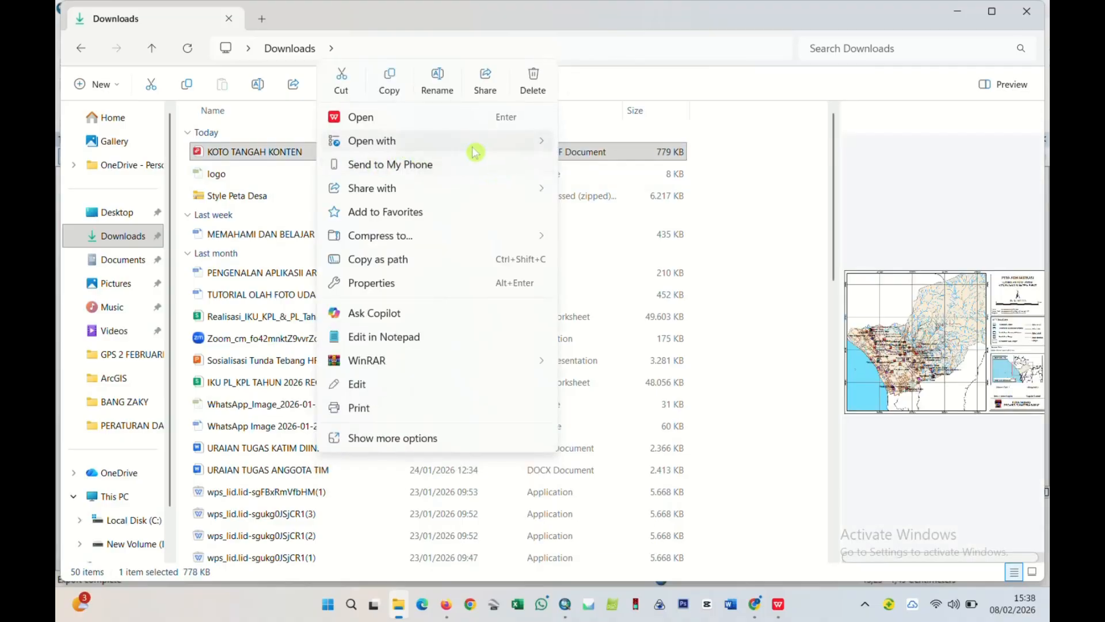
pyautogui.moveTo(476, 152)
pyautogui.click(584, 164)
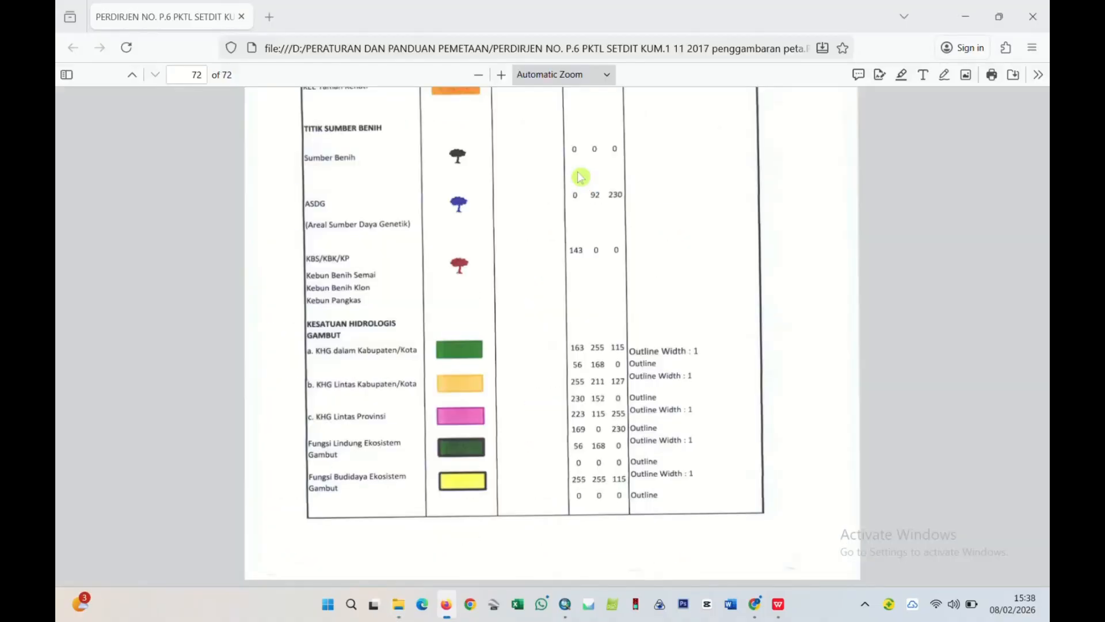